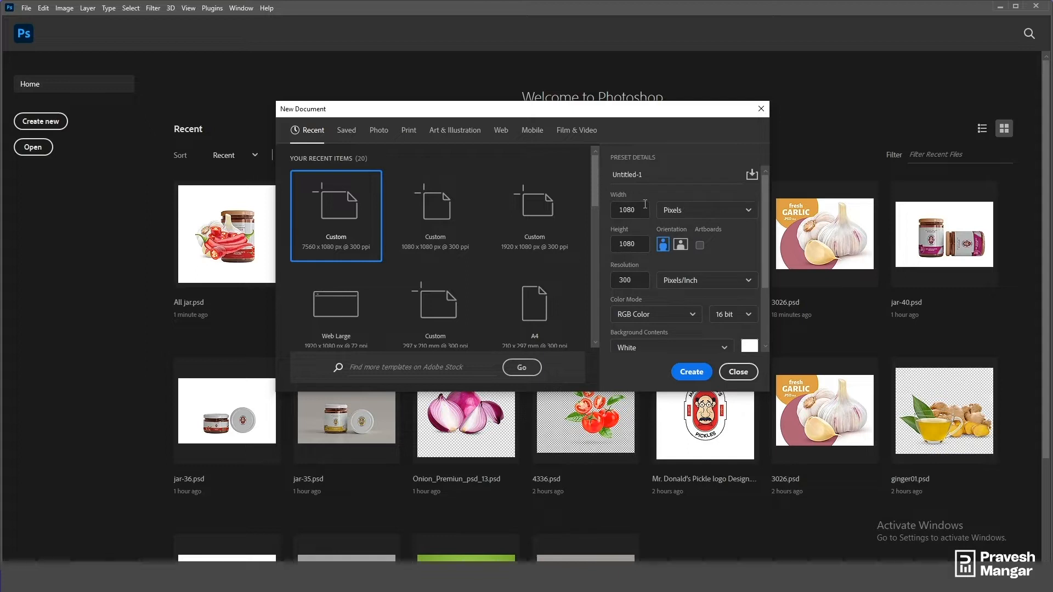
Step: Create a new 7560 x 1080 px document at 300 pixels/inch in 16 bit RGB Color with a white background
{"action": "double_click", "coordinate": [637, 207]}
{"action": "left_click", "coordinate": [644, 211]}
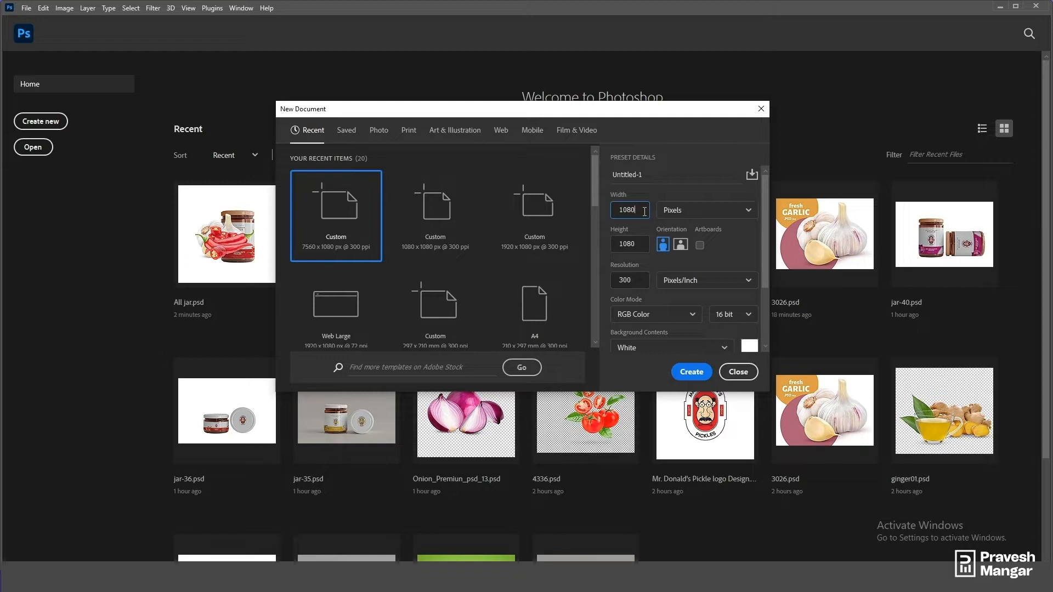
{"action": "type", "text": "*"}
{"action": "left_click", "coordinate": [696, 371]}
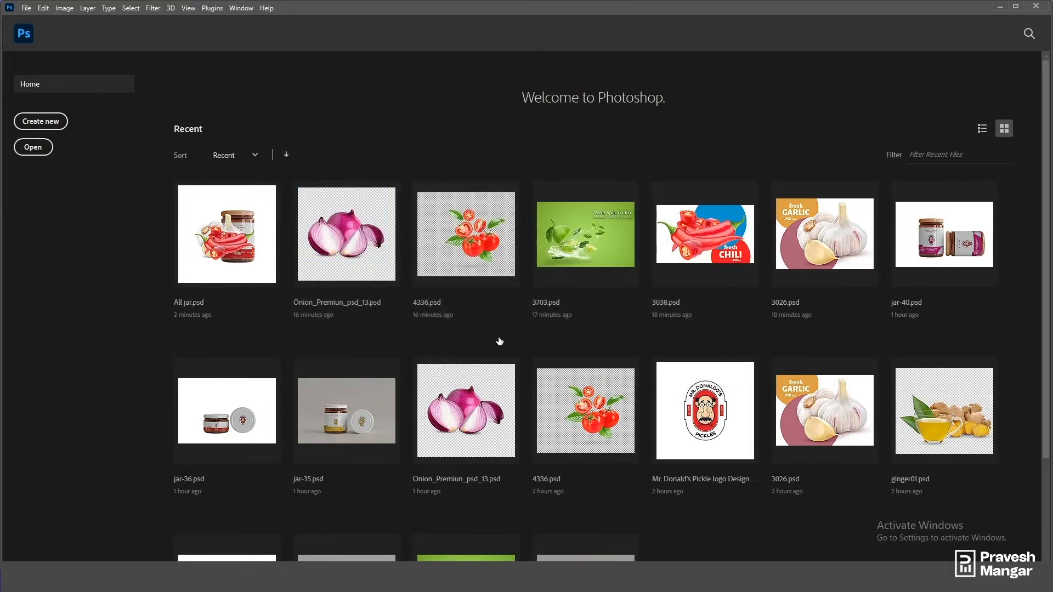
{"action": "scroll", "coordinate": [344, 329], "scroll_direction": "up", "scroll_amount": 2}
{"action": "scroll", "coordinate": [343, 329], "scroll_direction": "down", "scroll_amount": 1}
{"action": "scroll", "coordinate": [343, 330], "scroll_direction": "up", "scroll_amount": 1}
{"action": "scroll", "coordinate": [343, 330], "scroll_direction": "down", "scroll_amount": 1}
{"action": "scroll", "coordinate": [343, 330], "scroll_direction": "up", "scroll_amount": 1}
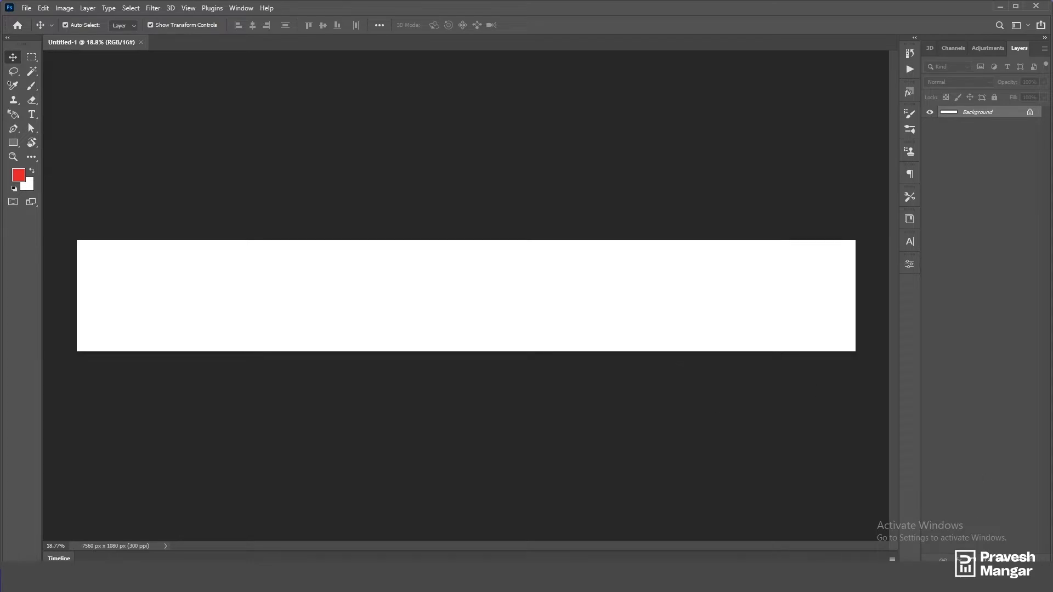
Step: Add a solid color fill layer in white (ffffff) above the Background layer
{"action": "left_click", "coordinate": [988, 561]}
{"action": "left_click", "coordinate": [989, 371]}
{"action": "type", "text": "ffffff"}
{"action": "left_click", "coordinate": [950, 305]}
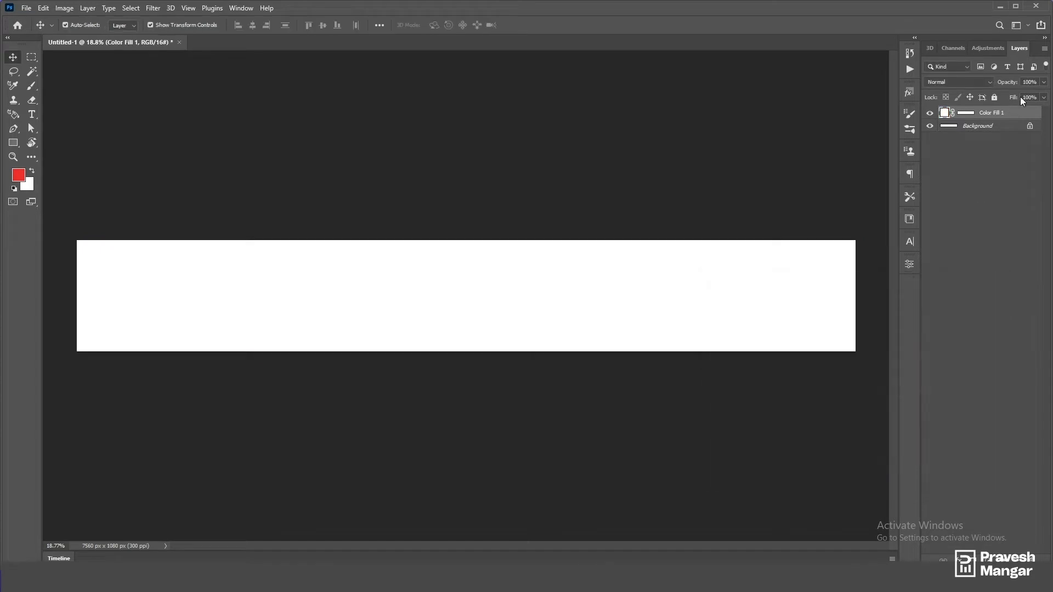
Step: Rename the solid color fill layer to BG
{"action": "scroll", "coordinate": [633, 312], "scroll_direction": "down", "scroll_amount": 1}
{"action": "double_click", "coordinate": [992, 115]}
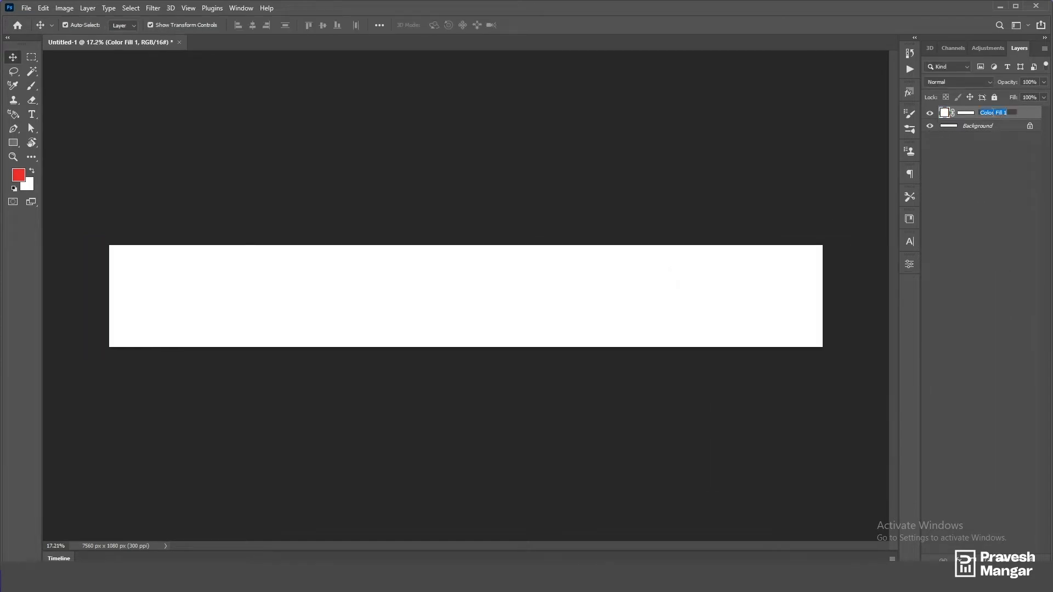
{"action": "type", "text": "BG"}
{"action": "key", "text": "Return"}
{"action": "scroll", "coordinate": [688, 301], "scroll_direction": "down", "scroll_amount": 2}
{"action": "scroll", "coordinate": [688, 302], "scroll_direction": "up", "scroll_amount": 1}
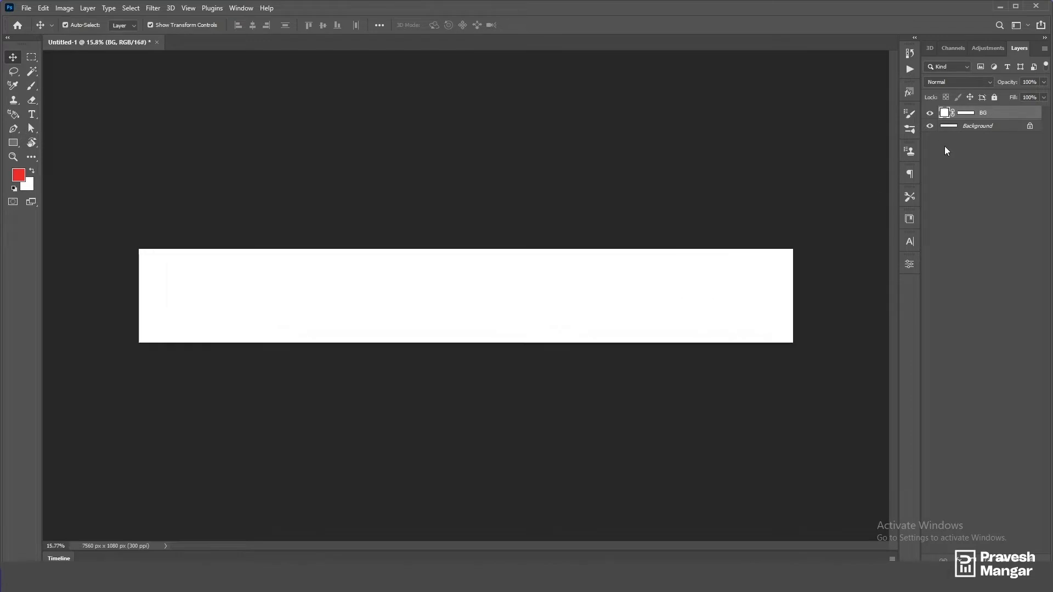
Step: Add a Gradient Overlay to the BG layer with 150% scale, using the Gray_01 preset from the Grays group
{"action": "double_click", "coordinate": [1025, 118]}
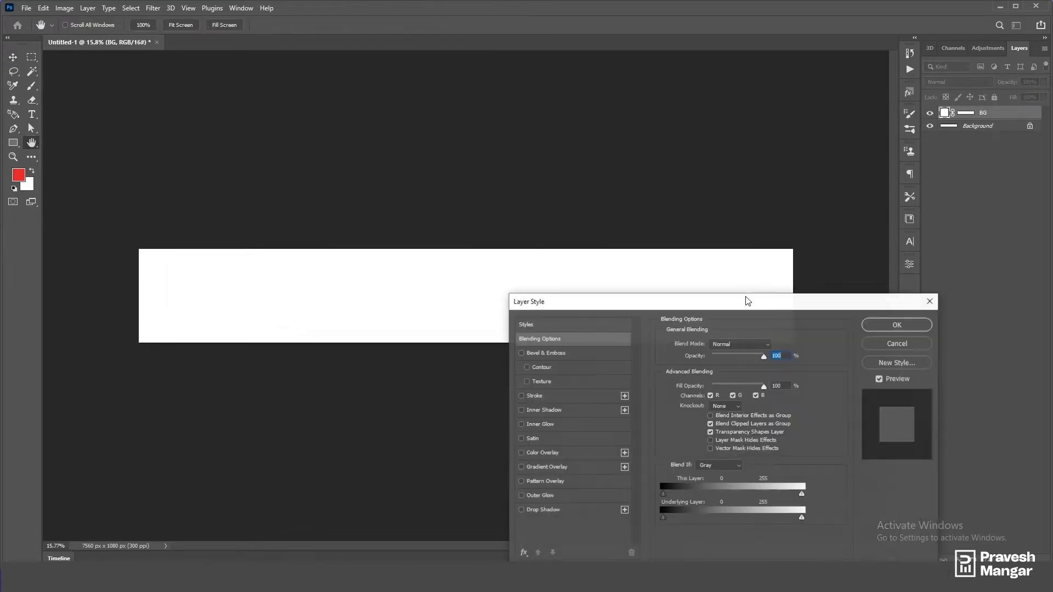
{"action": "left_click", "coordinate": [582, 467]}
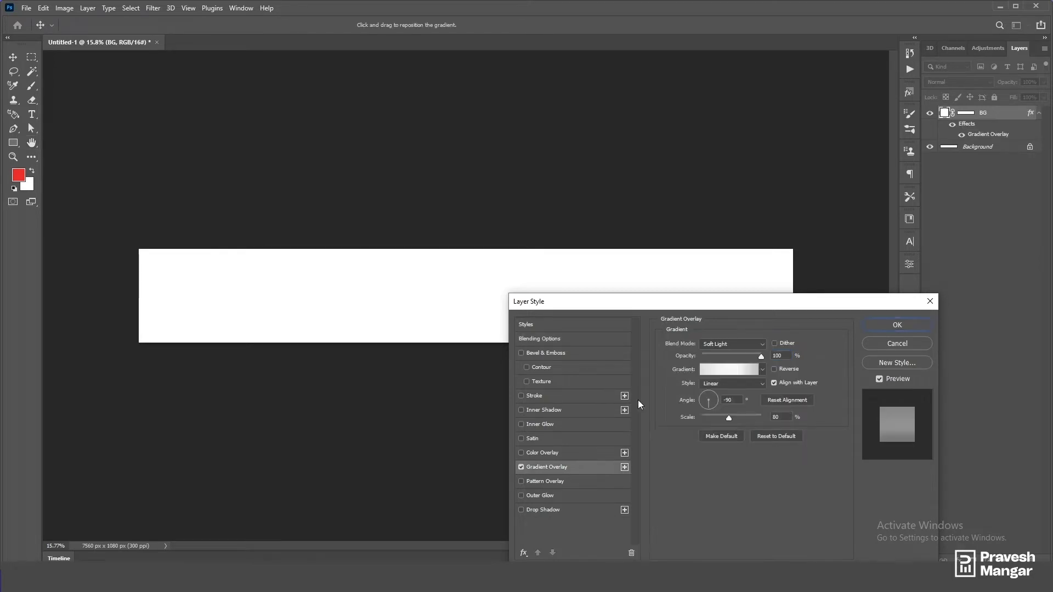
{"action": "left_click", "coordinate": [758, 370]}
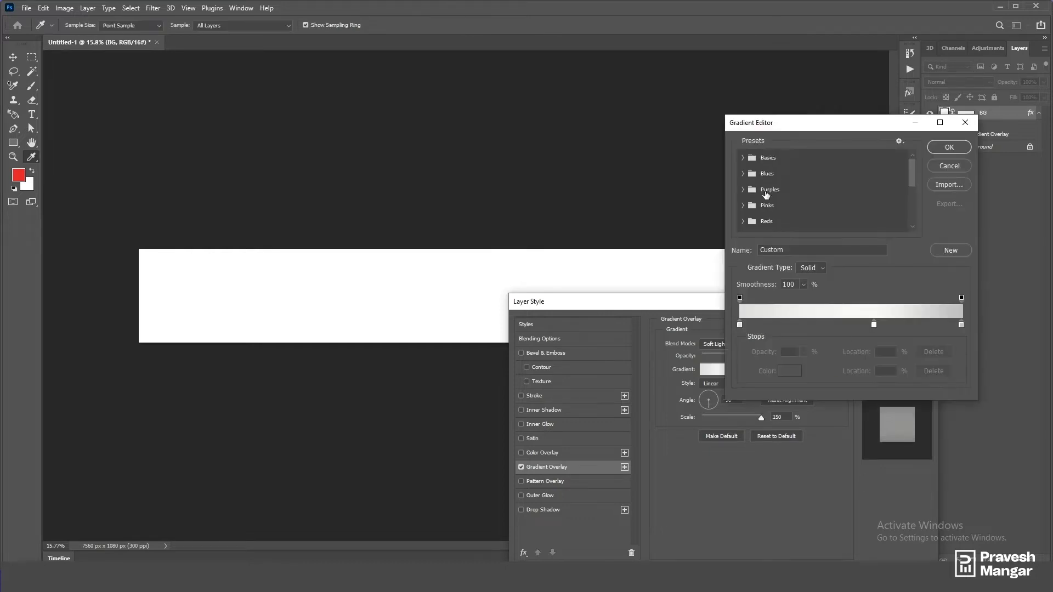
{"action": "left_click", "coordinate": [743, 172]}
{"action": "scroll", "coordinate": [835, 224], "scroll_direction": "down", "scroll_amount": 2}
{"action": "scroll", "coordinate": [835, 225], "scroll_direction": "up", "scroll_amount": 3}
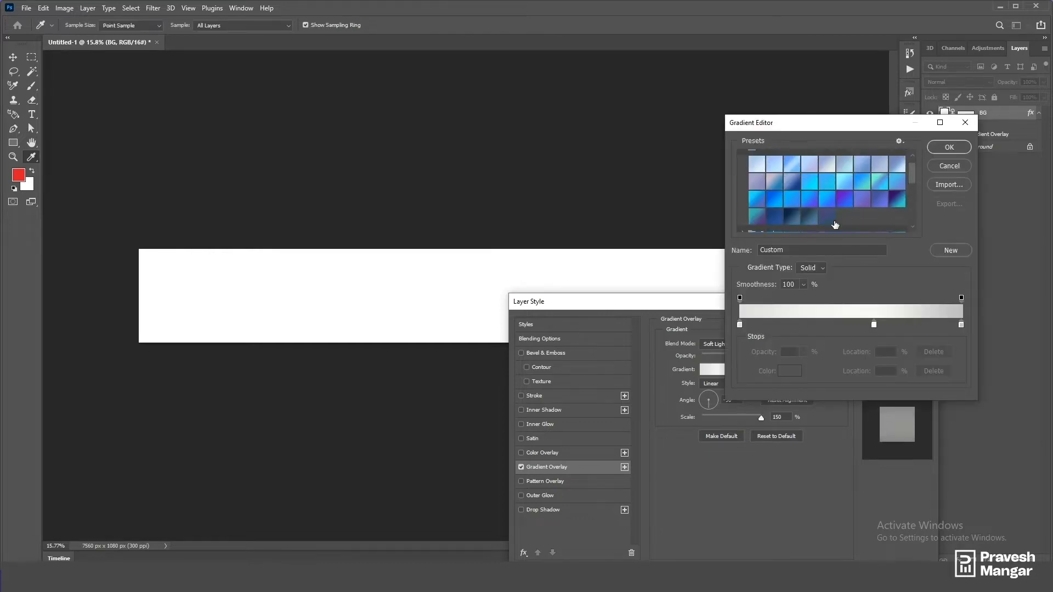
{"action": "left_click", "coordinate": [743, 173]}
{"action": "scroll", "coordinate": [752, 208], "scroll_direction": "down", "scroll_amount": 4}
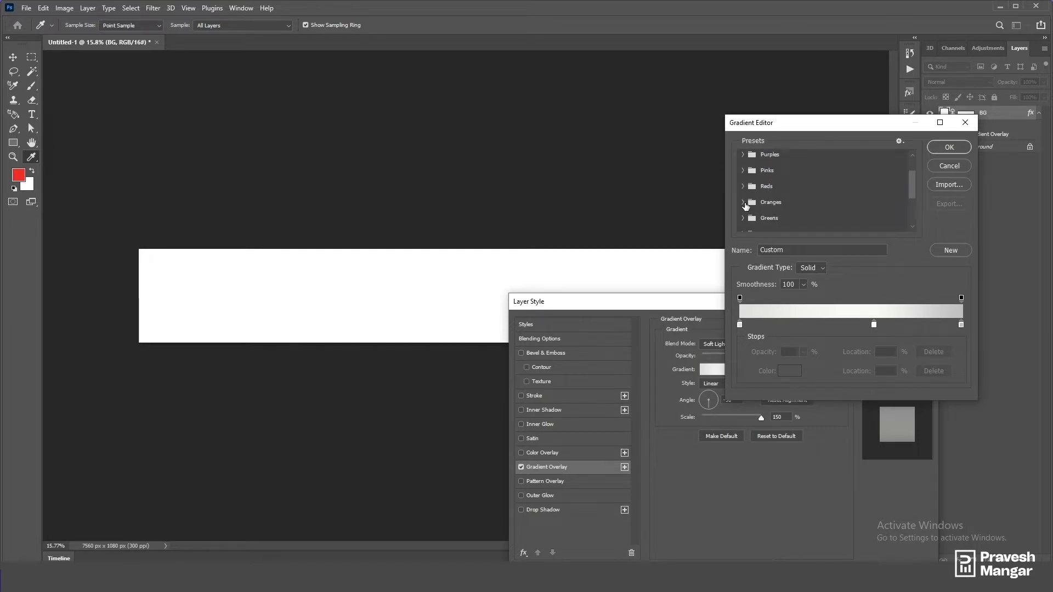
{"action": "left_click", "coordinate": [744, 189]}
{"action": "scroll", "coordinate": [768, 199], "scroll_direction": "down", "scroll_amount": 1}
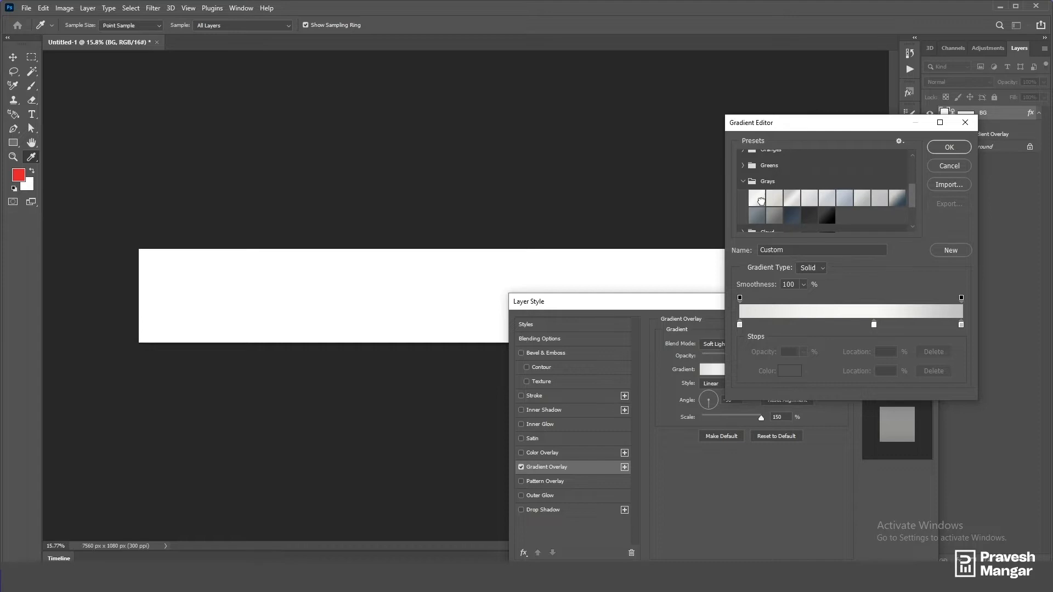
{"action": "left_click", "coordinate": [761, 201]}
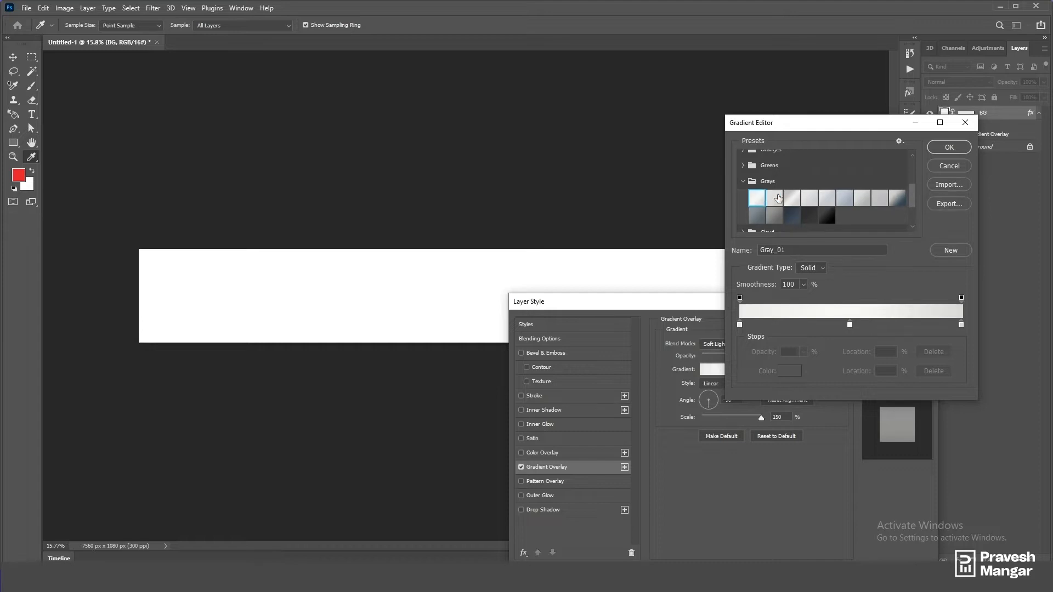
Step: Set the gradient's end color stop at location 100% to b2b2b2
{"action": "double_click", "coordinate": [960, 327]}
{"action": "type", "text": "b2b2b2"}
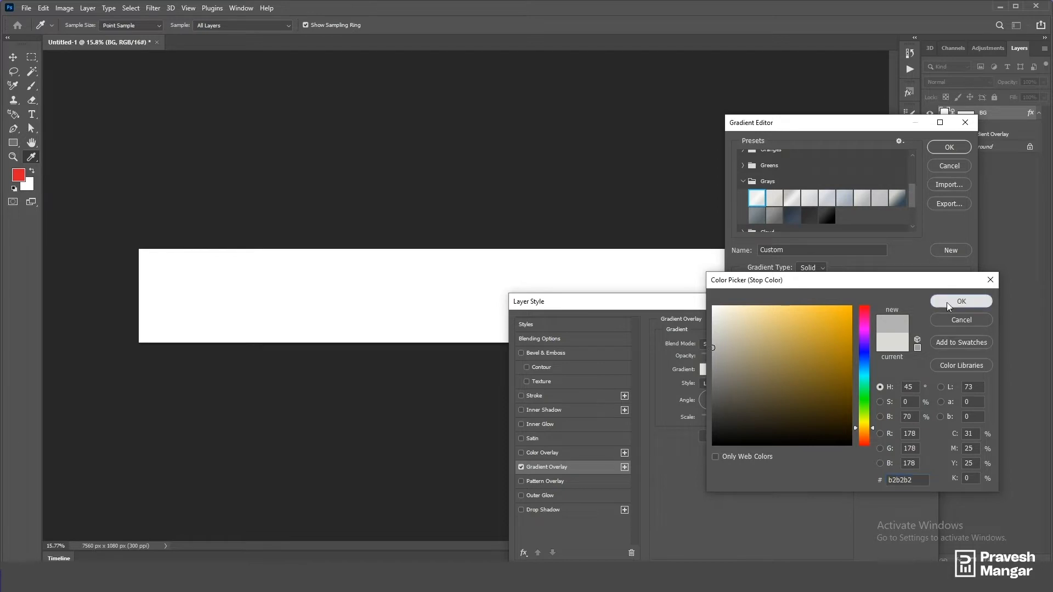
{"action": "left_click", "coordinate": [949, 302]}
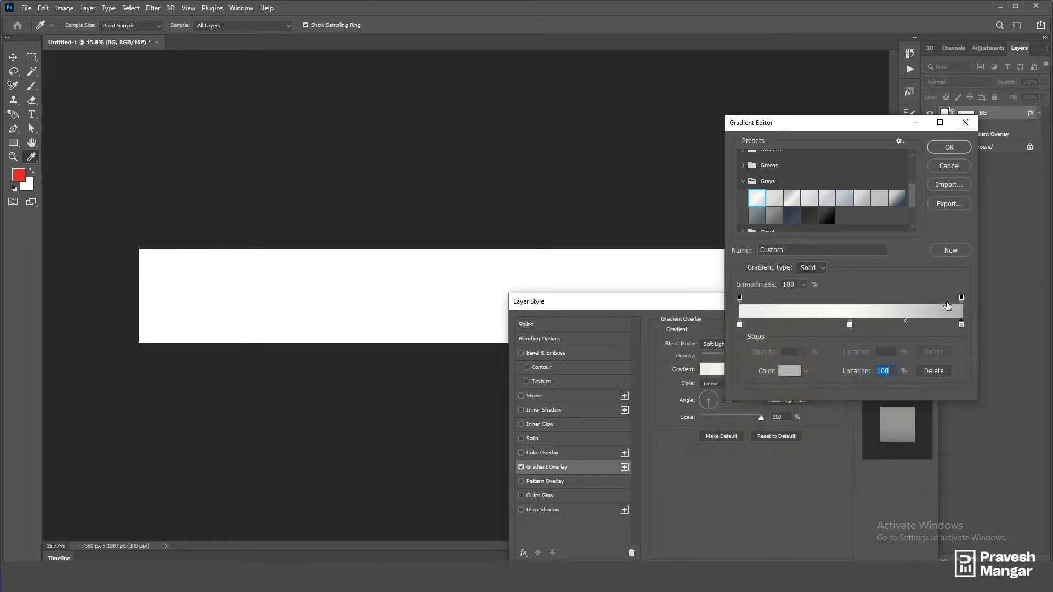
Step: Set the gradient's first color stop to f5f5f5 and apply the Gradient Overlay to the BG layer
{"action": "left_click", "coordinate": [740, 326]}
{"action": "double_click", "coordinate": [739, 325]}
{"action": "left_click", "coordinate": [713, 312]}
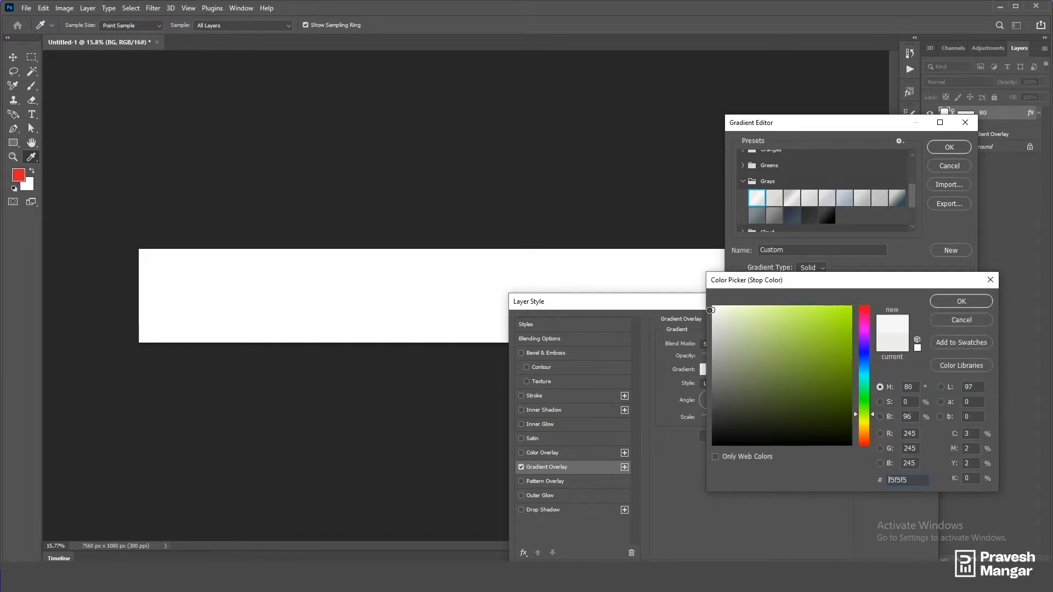
{"action": "left_click", "coordinate": [972, 301]}
{"action": "left_click", "coordinate": [940, 147]}
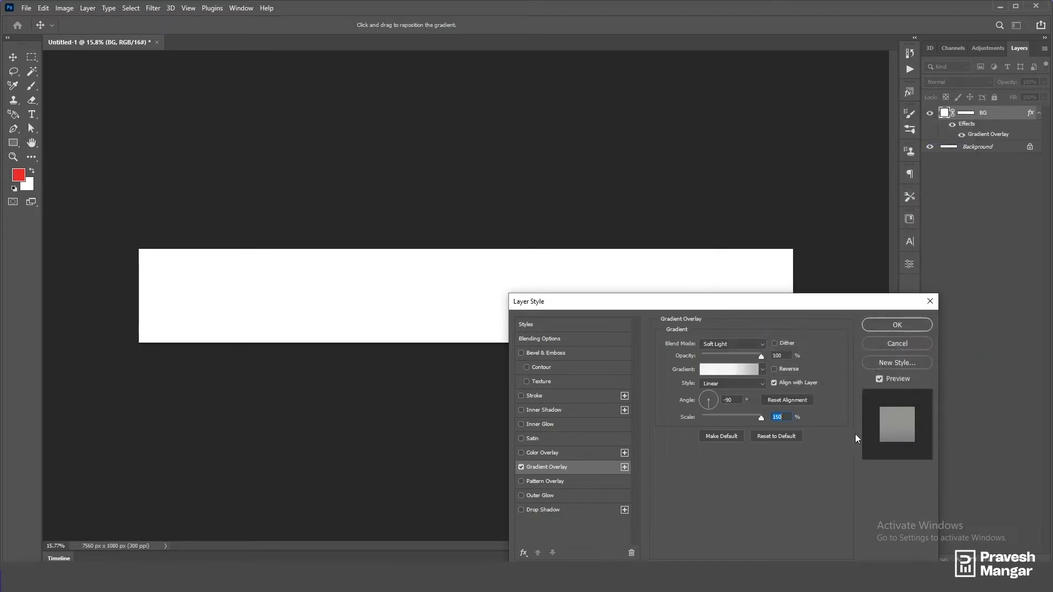
{"action": "left_click", "coordinate": [889, 325]}
{"action": "scroll", "coordinate": [492, 319], "scroll_direction": "down", "scroll_amount": 2}
{"action": "scroll", "coordinate": [444, 315], "scroll_direction": "up", "scroll_amount": 2}
{"action": "scroll", "coordinate": [508, 294], "scroll_direction": "down", "scroll_amount": 1}
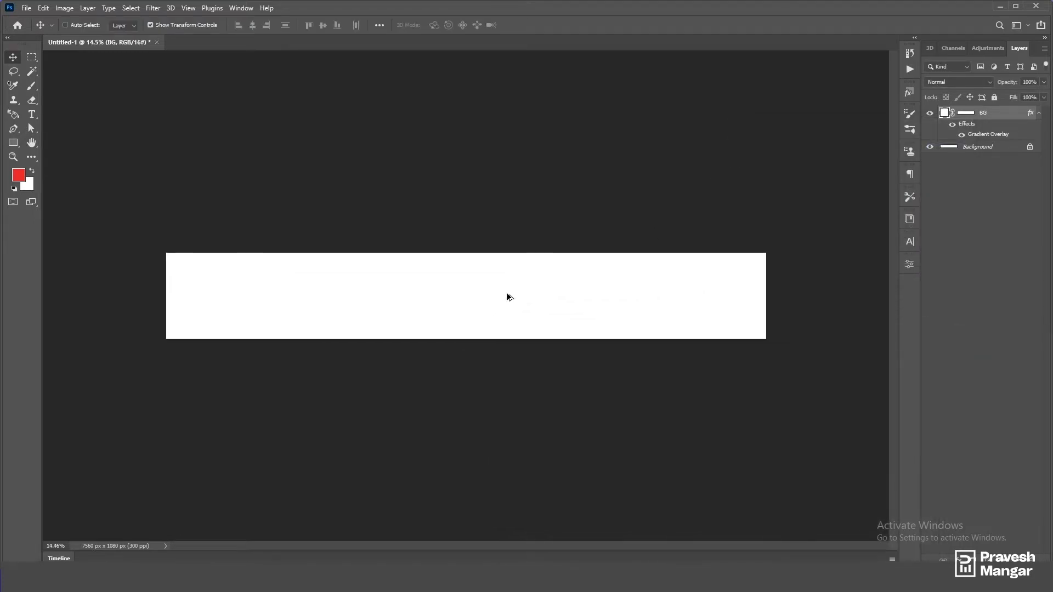
Step: Compare the canvas with the BG layer's effects hidden and shown, and examine the background at different magnifications
{"action": "left_click", "coordinate": [953, 126]}
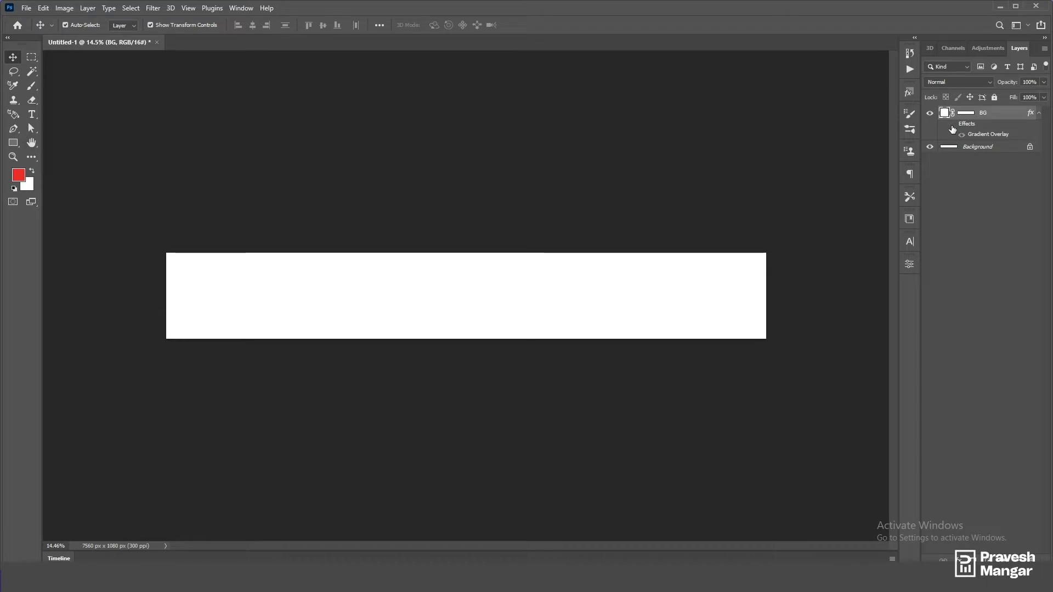
{"action": "left_click", "coordinate": [952, 125]}
{"action": "left_click", "coordinate": [726, 209]}
{"action": "scroll", "coordinate": [689, 298], "scroll_direction": "down", "scroll_amount": 2}
{"action": "scroll", "coordinate": [478, 329], "scroll_direction": "up", "scroll_amount": 3}
{"action": "scroll", "coordinate": [422, 371], "scroll_direction": "up", "scroll_amount": 1}
{"action": "scroll", "coordinate": [425, 358], "scroll_direction": "down", "scroll_amount": 1}
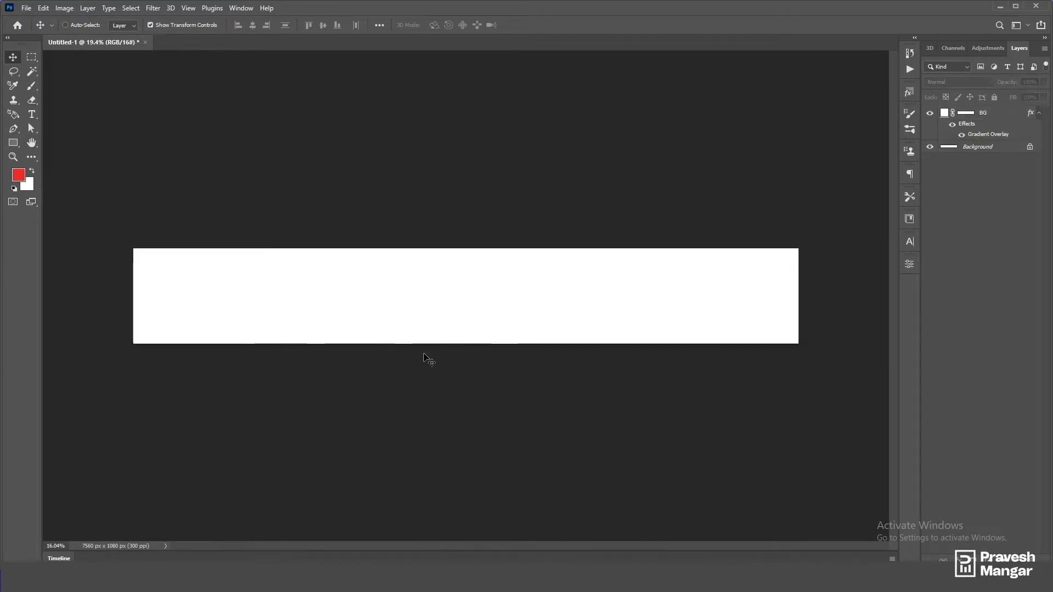
{"action": "scroll", "coordinate": [428, 359], "scroll_direction": "up", "scroll_amount": 1}
{"action": "scroll", "coordinate": [429, 357], "scroll_direction": "down", "scroll_amount": 2}
{"action": "scroll", "coordinate": [431, 358], "scroll_direction": "up", "scroll_amount": 2}
{"action": "scroll", "coordinate": [431, 359], "scroll_direction": "down", "scroll_amount": 1}
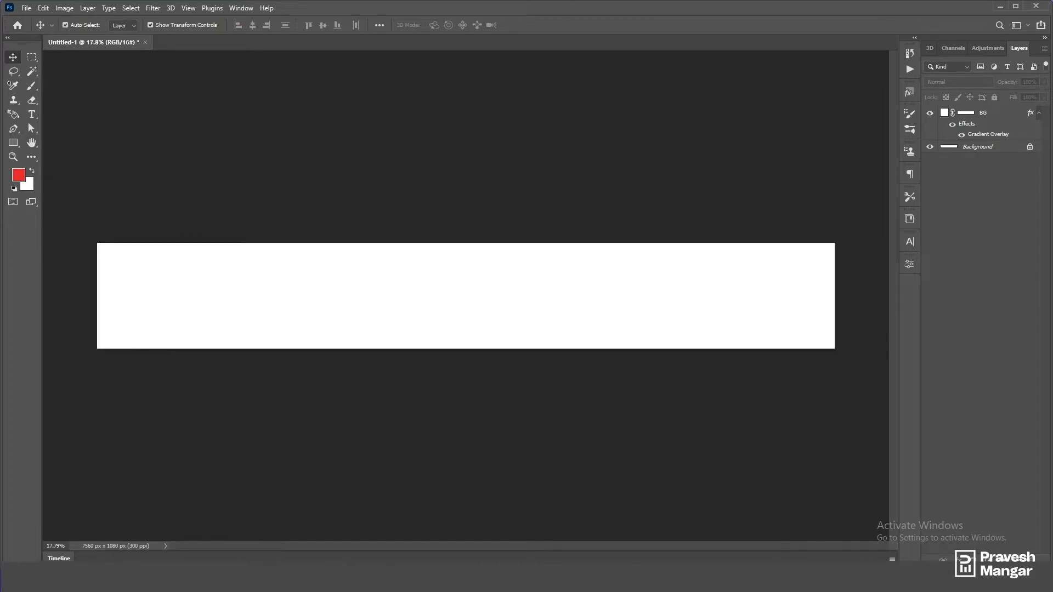
Step: Open the recent file All jar.psd and deselect its layers
{"action": "left_click", "coordinate": [27, 9]}
{"action": "mouse_move", "coordinate": [77, 73]}
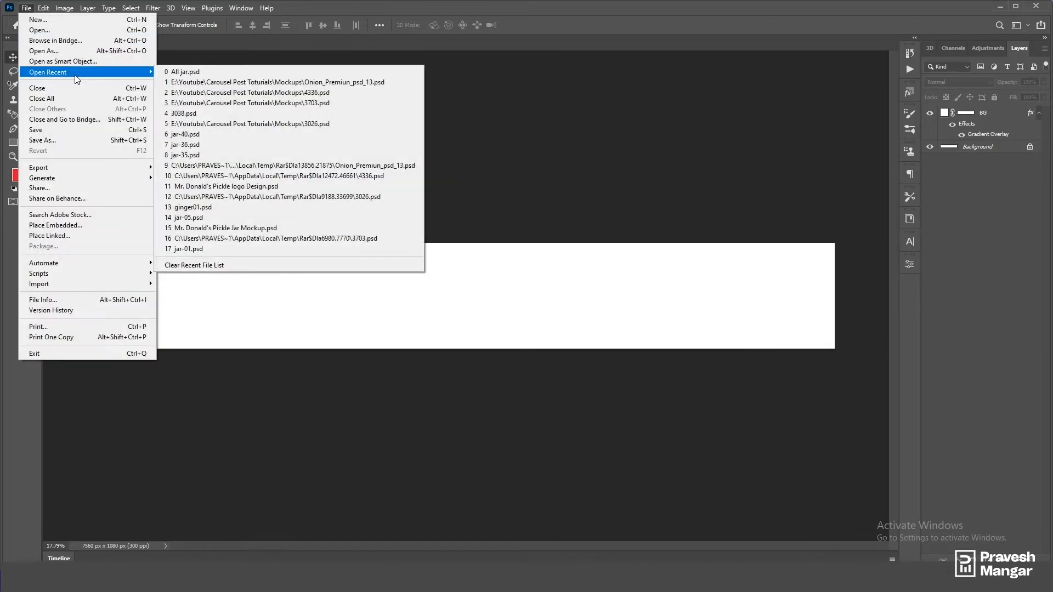
{"action": "left_click", "coordinate": [195, 73]}
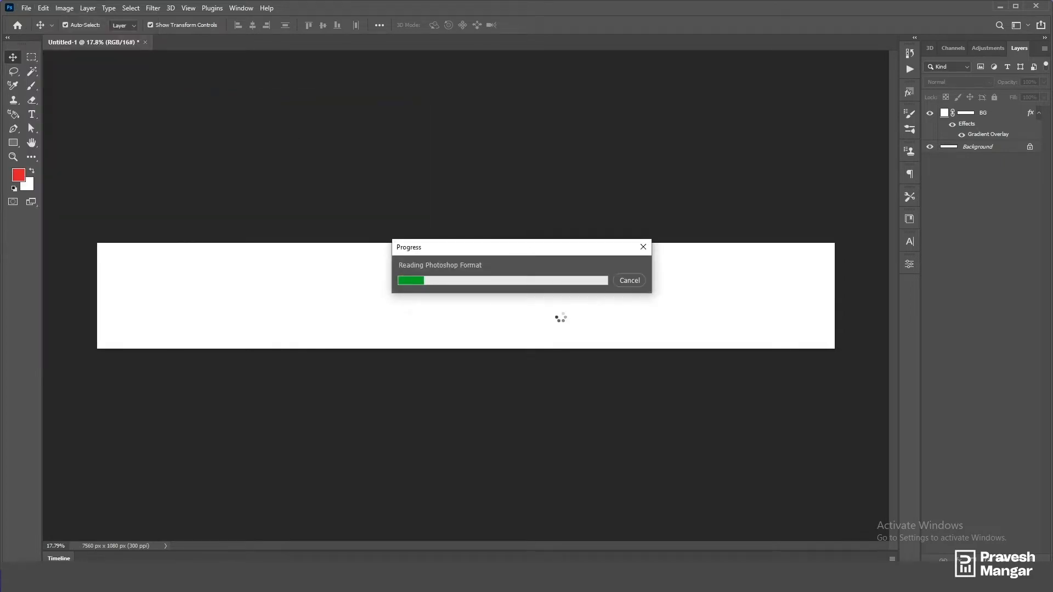
{"action": "scroll", "coordinate": [561, 316], "scroll_direction": "down", "scroll_amount": 4}
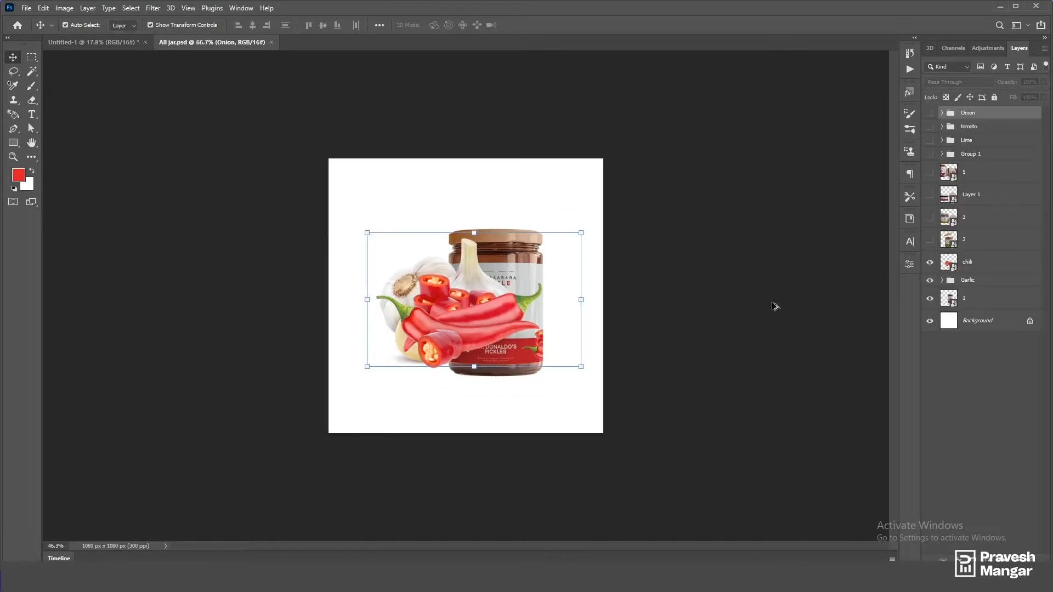
{"action": "left_click", "coordinate": [744, 303]}
{"action": "scroll", "coordinate": [553, 352], "scroll_direction": "down", "scroll_amount": 3}
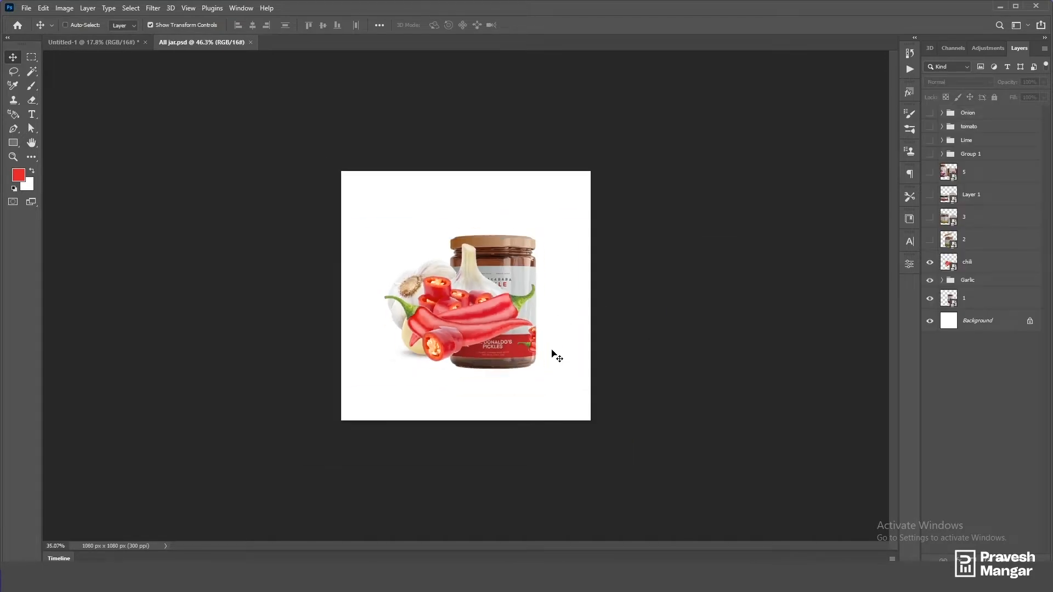
Step: Hide the chili layer and the Garlic group, and show Group 1
{"action": "left_click", "coordinate": [930, 262]}
{"action": "left_click", "coordinate": [930, 280]}
{"action": "left_click", "coordinate": [930, 154]}
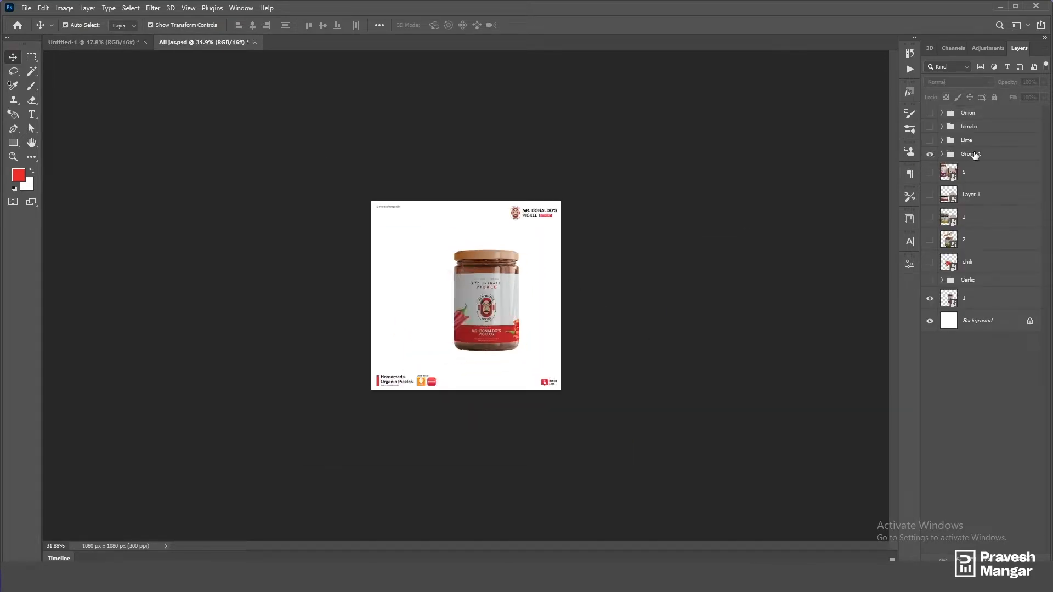
Step: Rename Group 1 to CTA
{"action": "double_click", "coordinate": [975, 154]}
{"action": "type", "text": "CTA"}
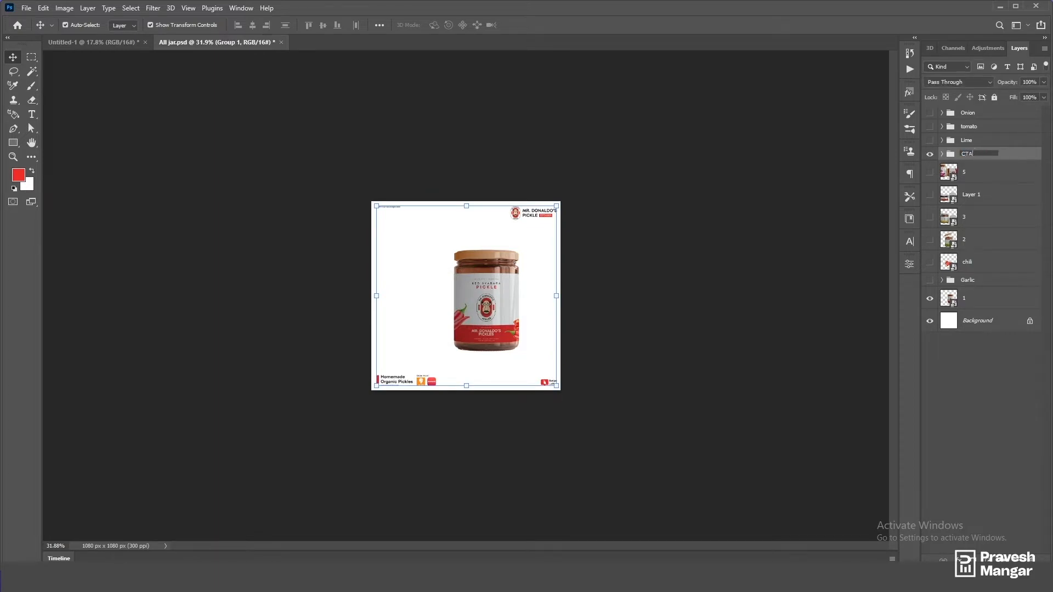
{"action": "key", "text": "Return"}
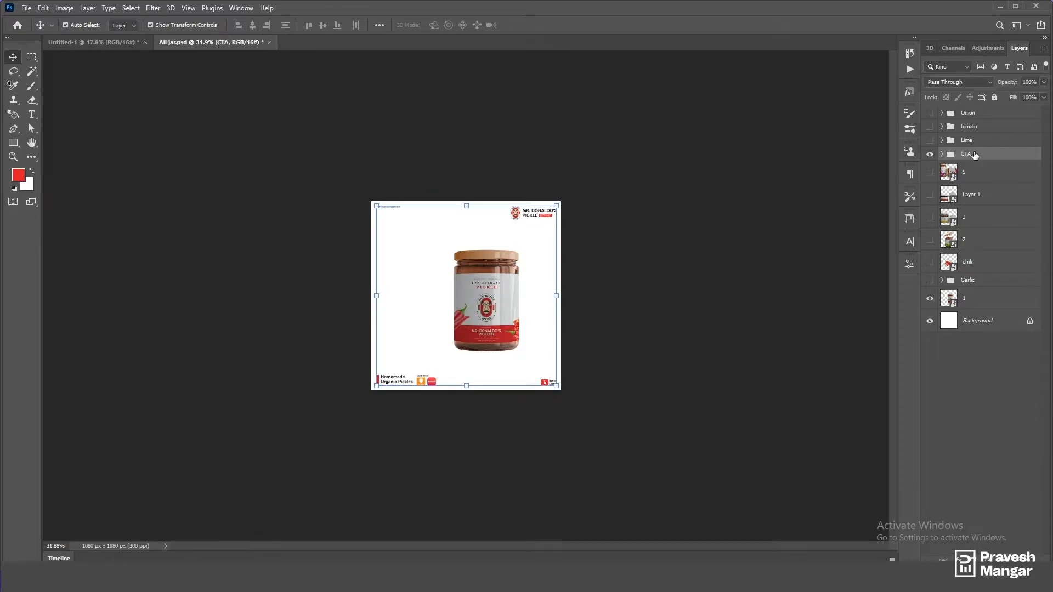
{"action": "scroll", "coordinate": [655, 377], "scroll_direction": "down", "scroll_amount": 2}
{"action": "left_click", "coordinate": [655, 376]}
{"action": "scroll", "coordinate": [374, 366], "scroll_direction": "down", "scroll_amount": 1}
{"action": "scroll", "coordinate": [374, 366], "scroll_direction": "up", "scroll_amount": 3}
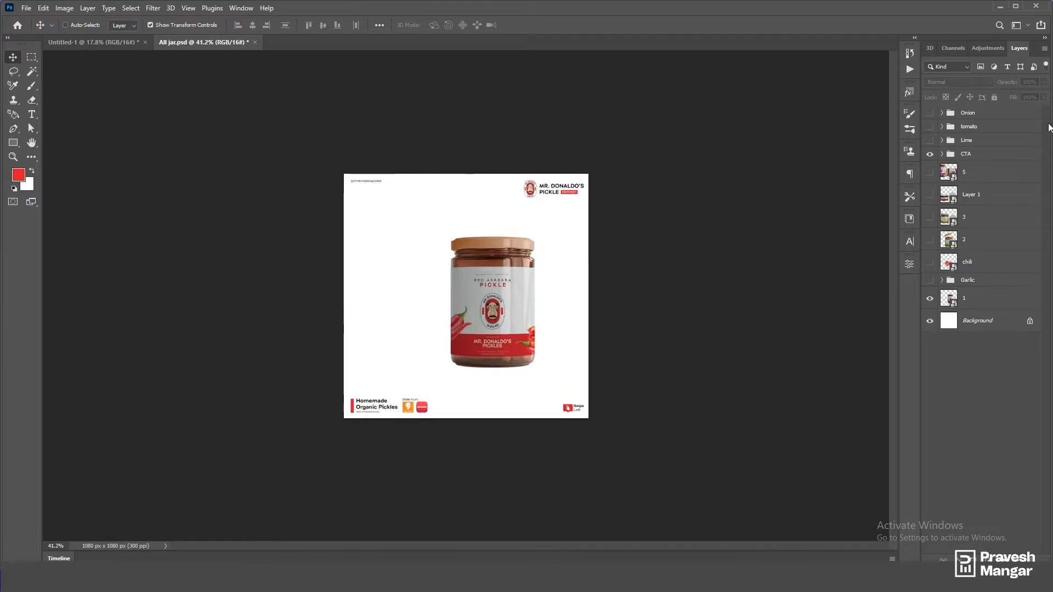
Step: Copy the CTA group from All jar.psd into the middle of the Untitled-1 document
{"action": "left_click", "coordinate": [989, 157]}
{"action": "left_click_drag", "start_coordinate": [988, 157], "coordinate": [532, 294]}
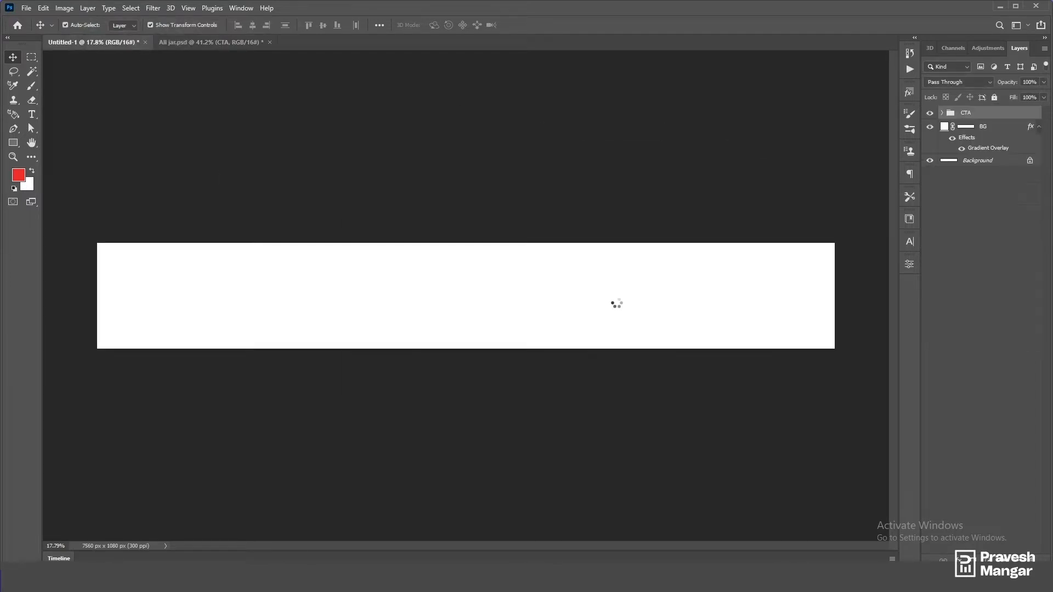
{"action": "scroll", "coordinate": [550, 317], "scroll_direction": "down", "scroll_amount": 4}
{"action": "scroll", "coordinate": [551, 317], "scroll_direction": "up", "scroll_amount": 5}
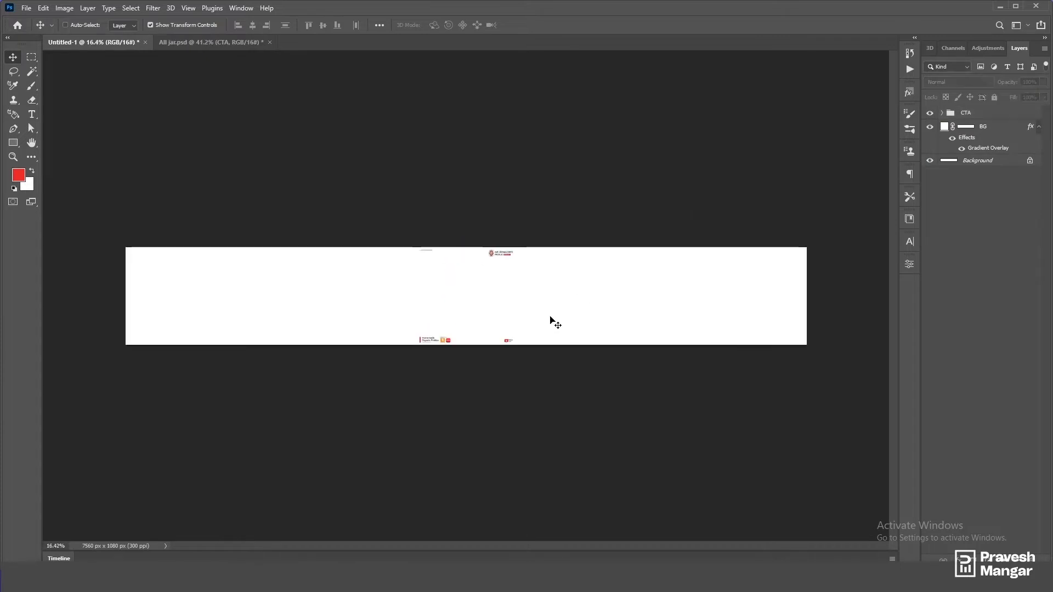
{"action": "key", "text": "ctrl+0"}
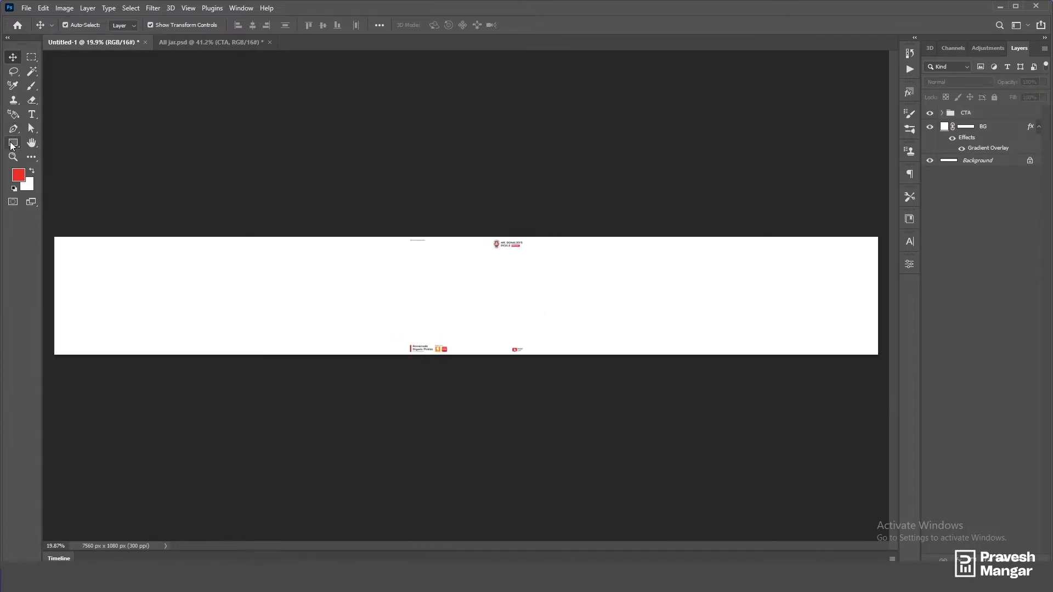
Step: Create a 1080 x 1080 px white rectangle shape above the CTA group
{"action": "left_click", "coordinate": [460, 204]}
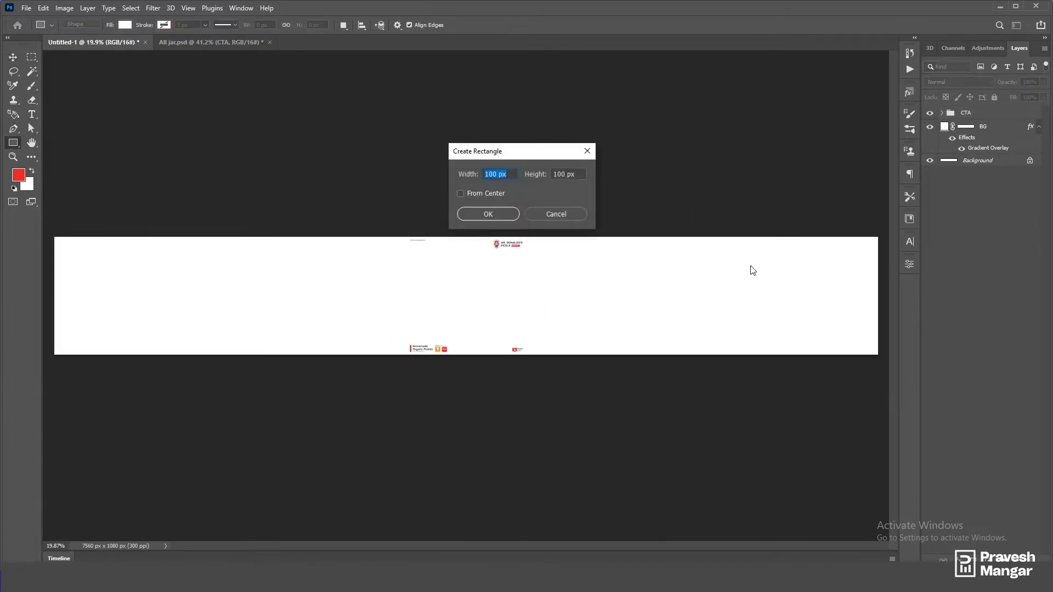
{"action": "type", "text": "1"}
{"action": "key", "text": "Tab"}
{"action": "type", "text": "1"}
{"action": "key", "text": "Return"}
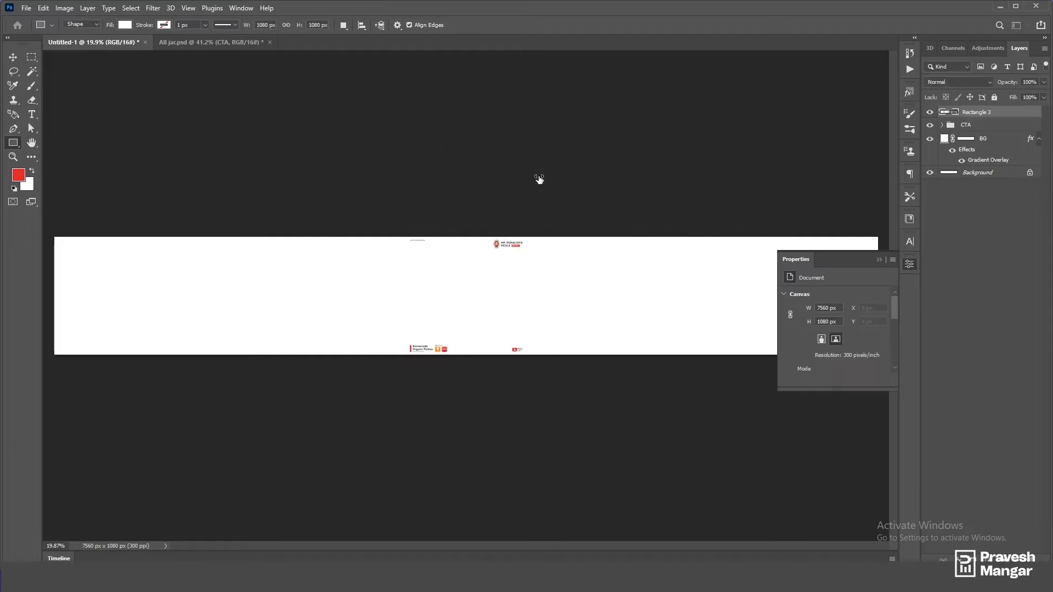
{"action": "key", "text": "v"}
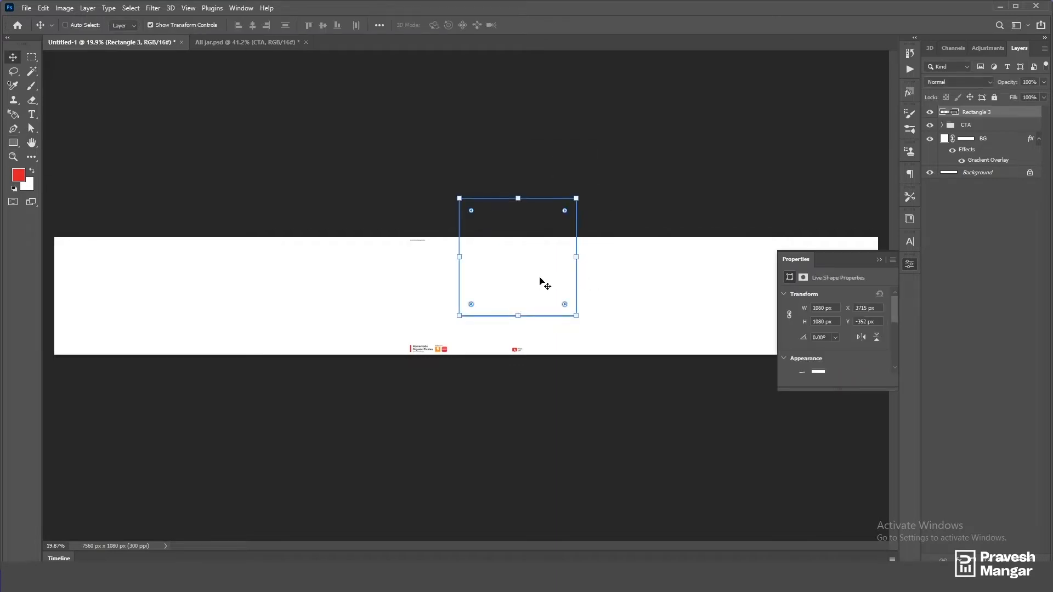
Step: Centre the white 1080 px rectangle horizontally and vertically on the canvas and move its layer below the CTA group
{"action": "key", "text": "ctrl+a"}
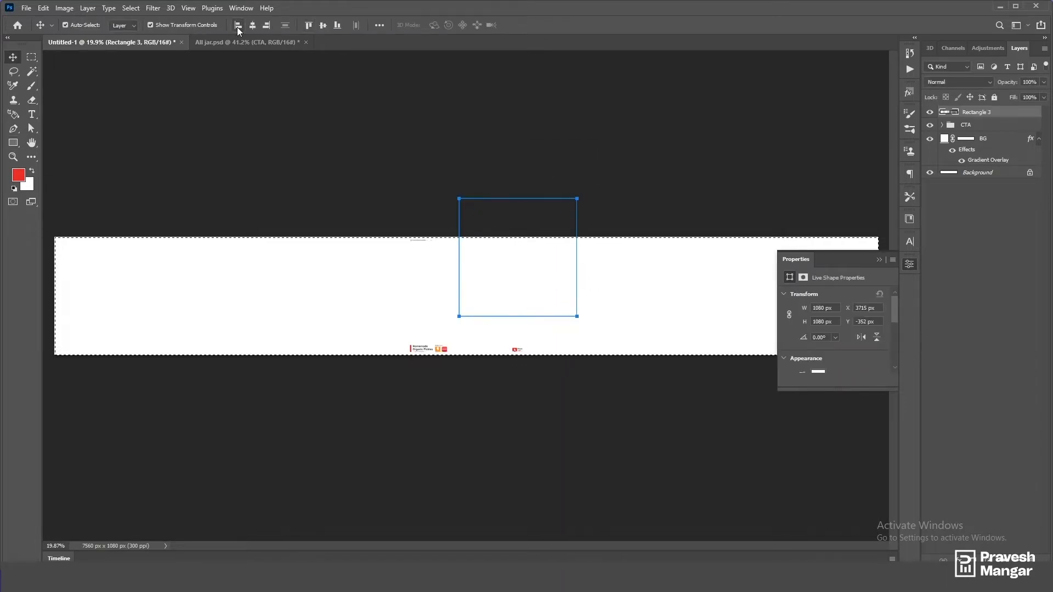
{"action": "left_click", "coordinate": [253, 26]}
{"action": "left_click", "coordinate": [324, 26]}
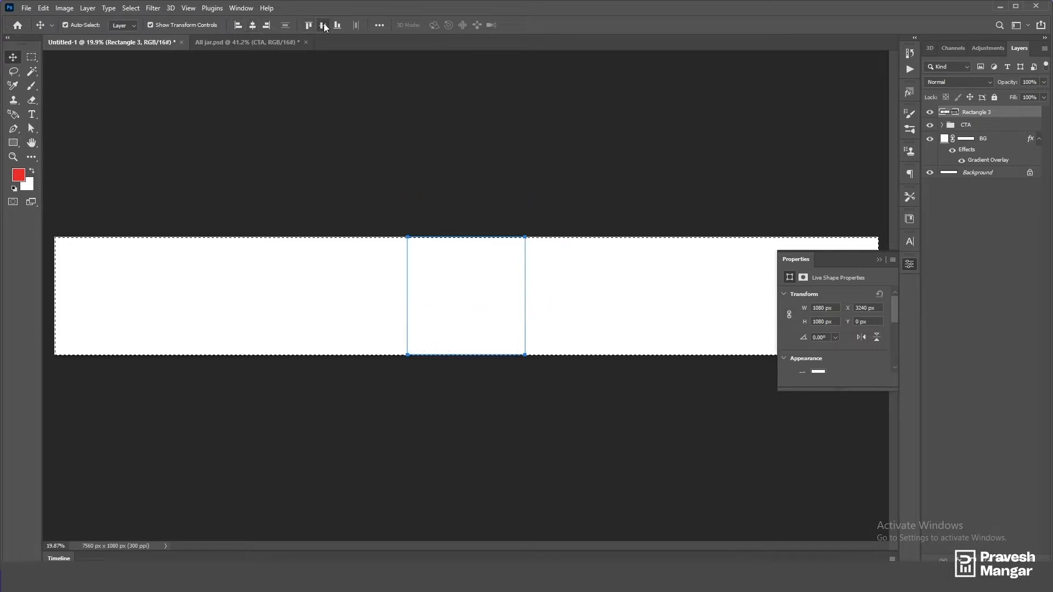
{"action": "key", "text": "ctrl+d"}
{"action": "left_click_drag", "start_coordinate": [993, 113], "coordinate": [986, 134]}
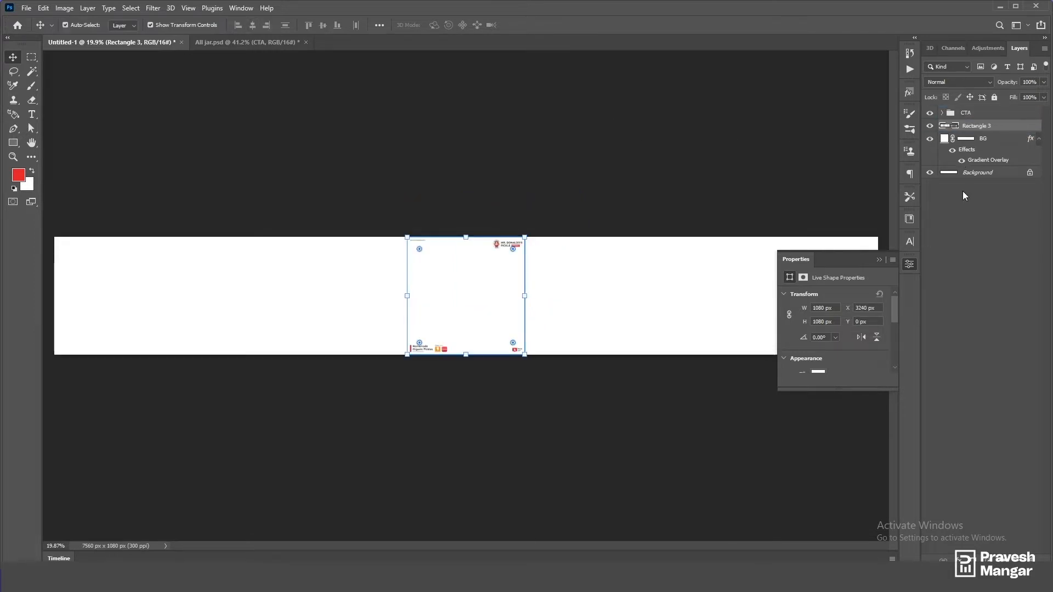
{"action": "left_click", "coordinate": [909, 265]}
Step: Align the CTA group and Rectangle 3 together to the left edge of the canvas
{"action": "scroll", "coordinate": [748, 240], "scroll_direction": "down", "scroll_amount": 3}
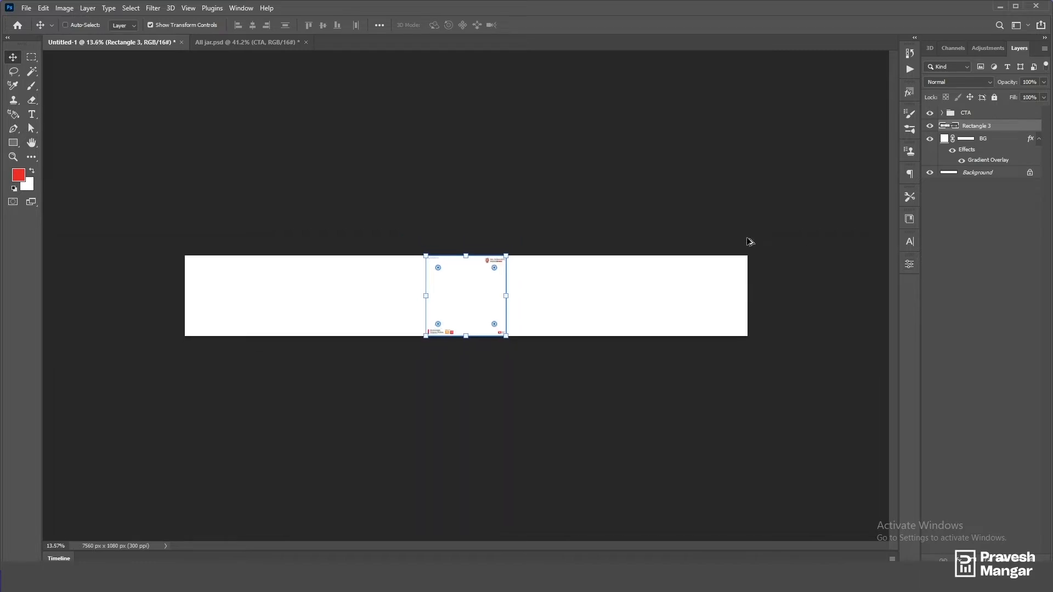
{"action": "left_click", "coordinate": [975, 115], "text": "ctrl"}
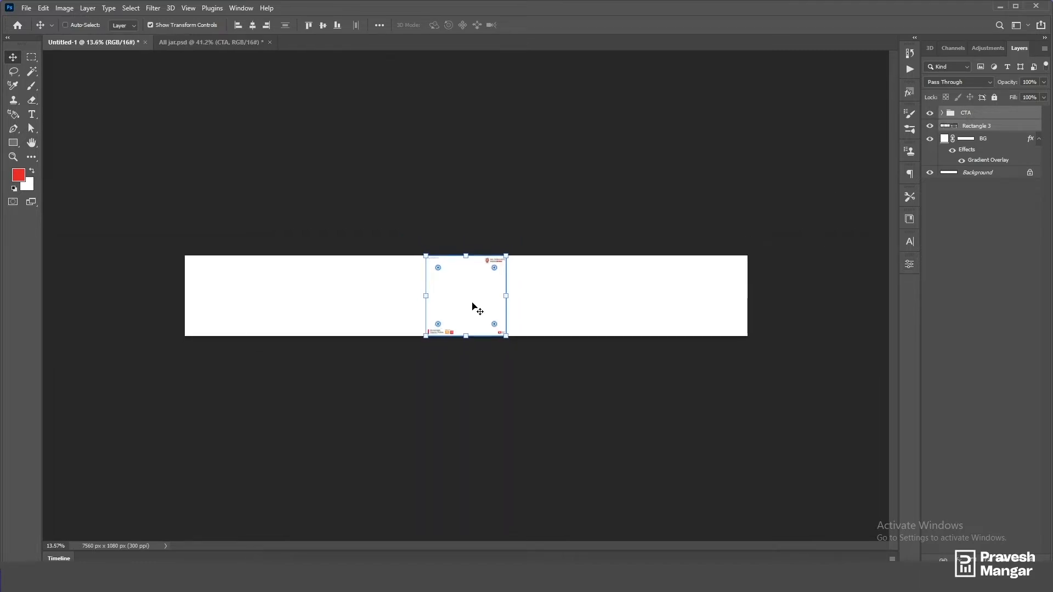
{"action": "key", "text": "ctrl+a"}
{"action": "left_click", "coordinate": [238, 26]}
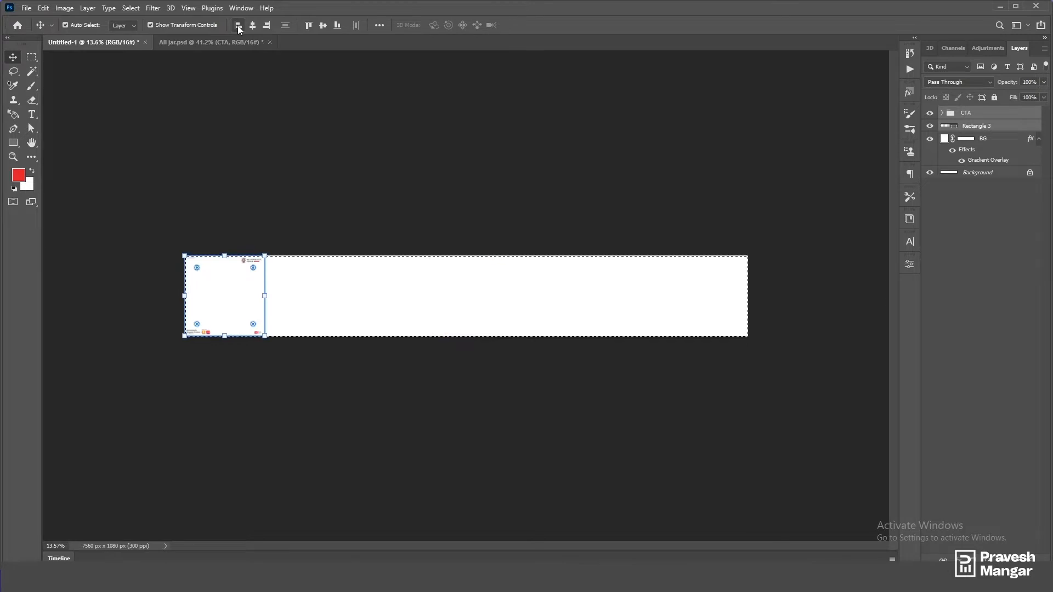
{"action": "key", "text": "ctrl+d"}
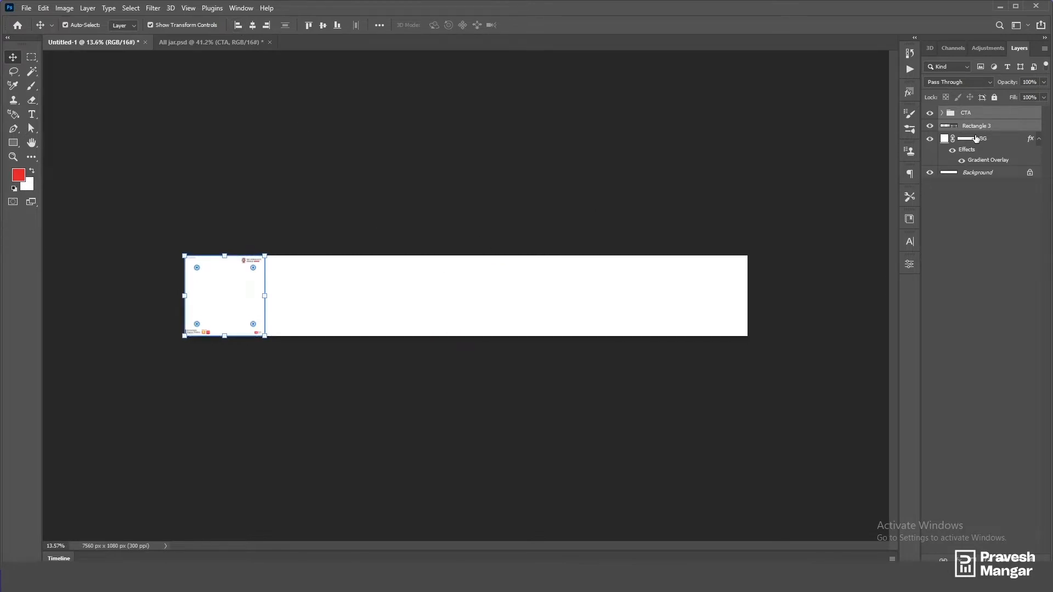
Step: Centre the CTA group and Rectangle 3 on each other horizontally and vertically
{"action": "scroll", "coordinate": [606, 283], "scroll_direction": "down", "scroll_amount": 2}
{"action": "scroll", "coordinate": [605, 283], "scroll_direction": "up", "scroll_amount": 3}
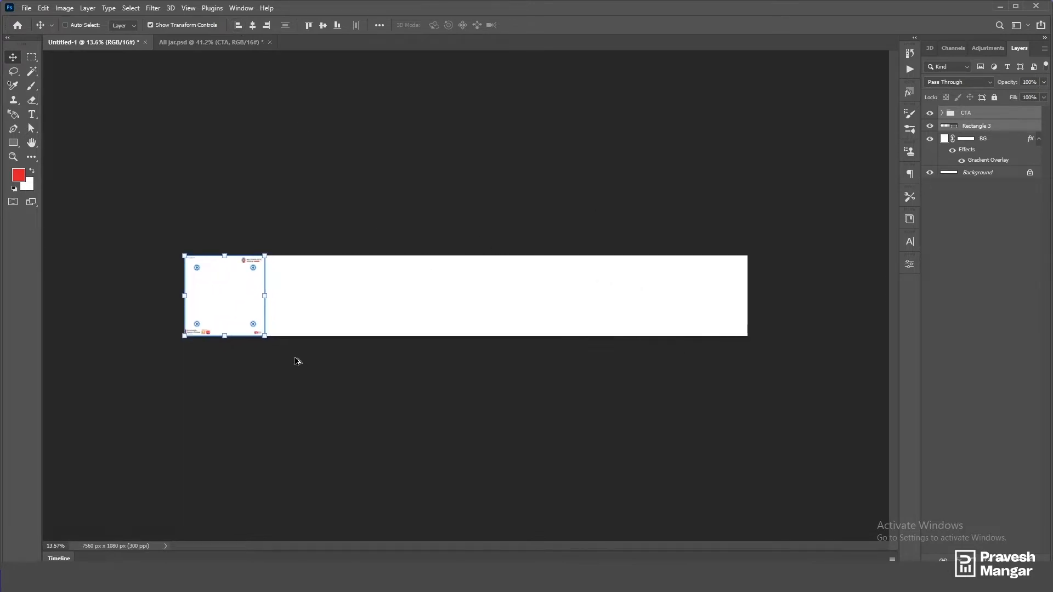
{"action": "left_click", "coordinate": [737, 191], "text": "ctrl"}
{"action": "left_click", "coordinate": [995, 128]}
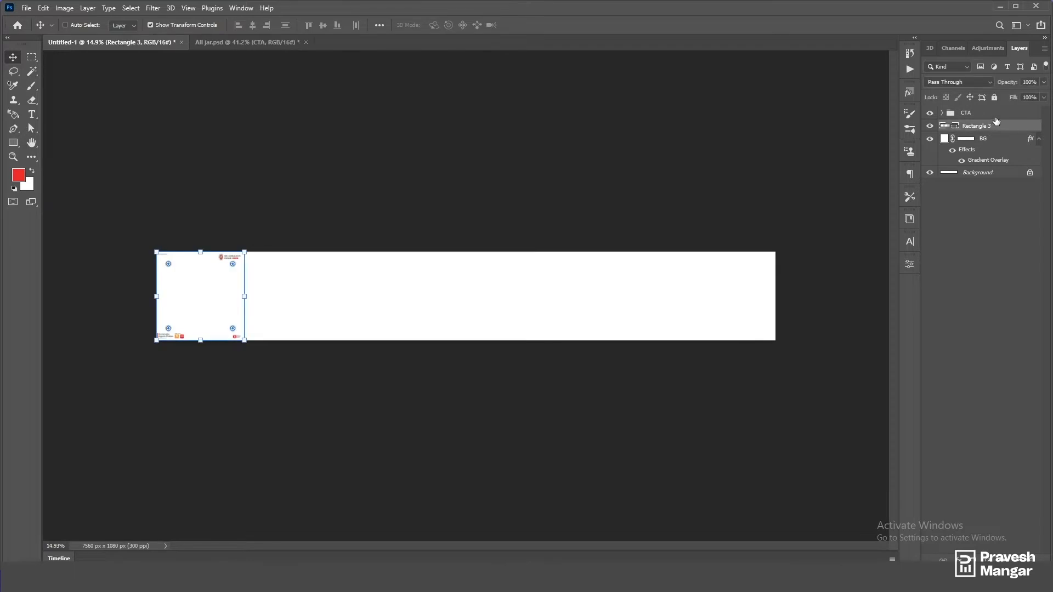
{"action": "left_click", "coordinate": [996, 117], "text": "ctrl"}
{"action": "left_click", "coordinate": [253, 25]}
{"action": "left_click", "coordinate": [323, 25]}
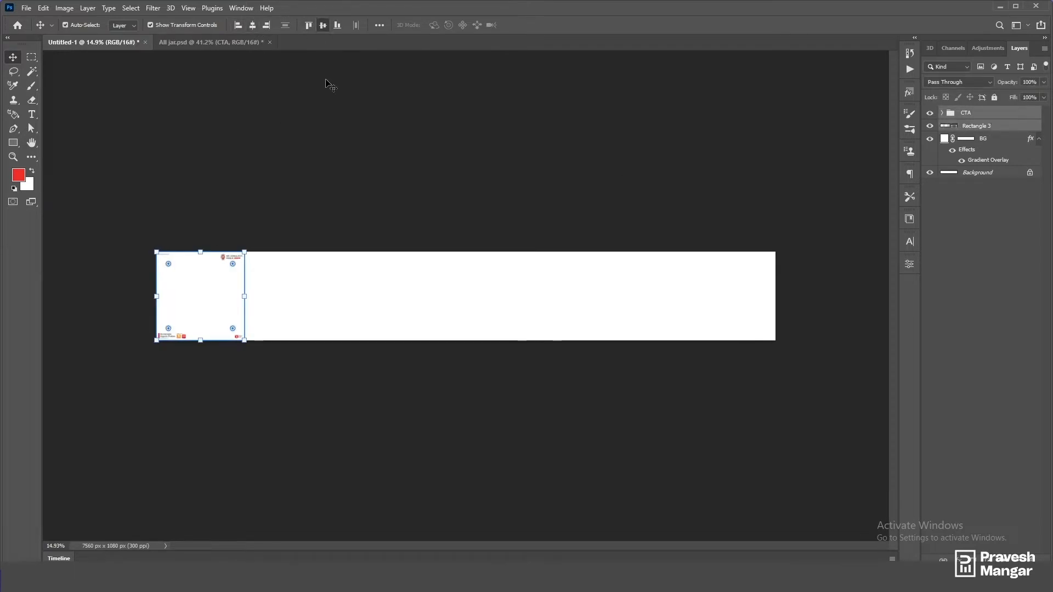
{"action": "left_click", "coordinate": [455, 289]}
{"action": "scroll", "coordinate": [325, 282], "scroll_direction": "up", "scroll_amount": 5}
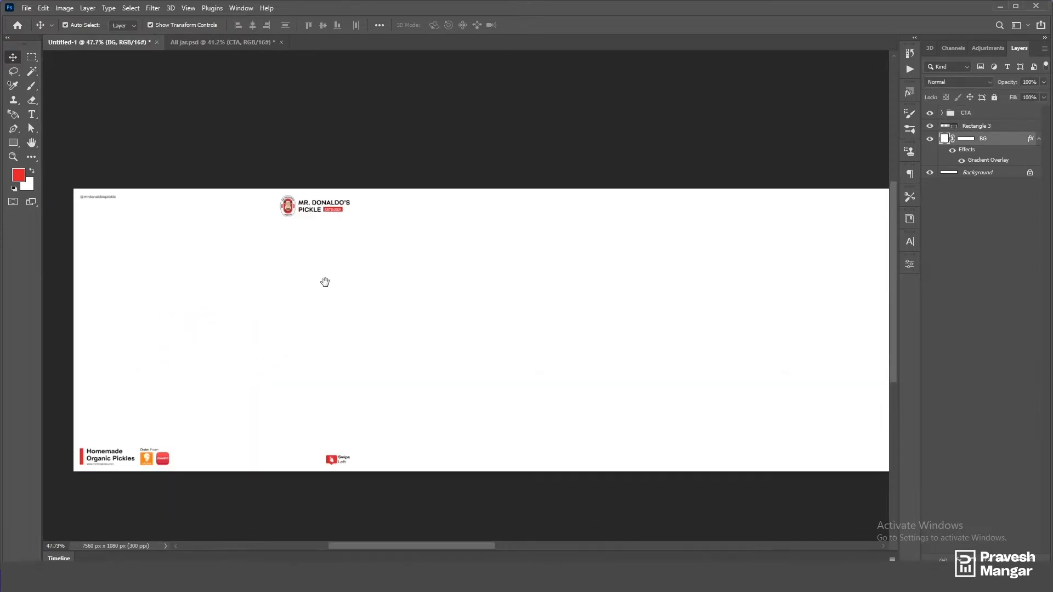
{"action": "left_click_drag", "start_coordinate": [325, 282], "coordinate": [419, 254]}
{"action": "scroll", "coordinate": [306, 295], "scroll_direction": "up", "scroll_amount": 3}
{"action": "scroll", "coordinate": [307, 295], "scroll_direction": "down", "scroll_amount": 3}
{"action": "scroll", "coordinate": [307, 296], "scroll_direction": "up", "scroll_amount": 3}
{"action": "scroll", "coordinate": [307, 297], "scroll_direction": "down", "scroll_amount": 2}
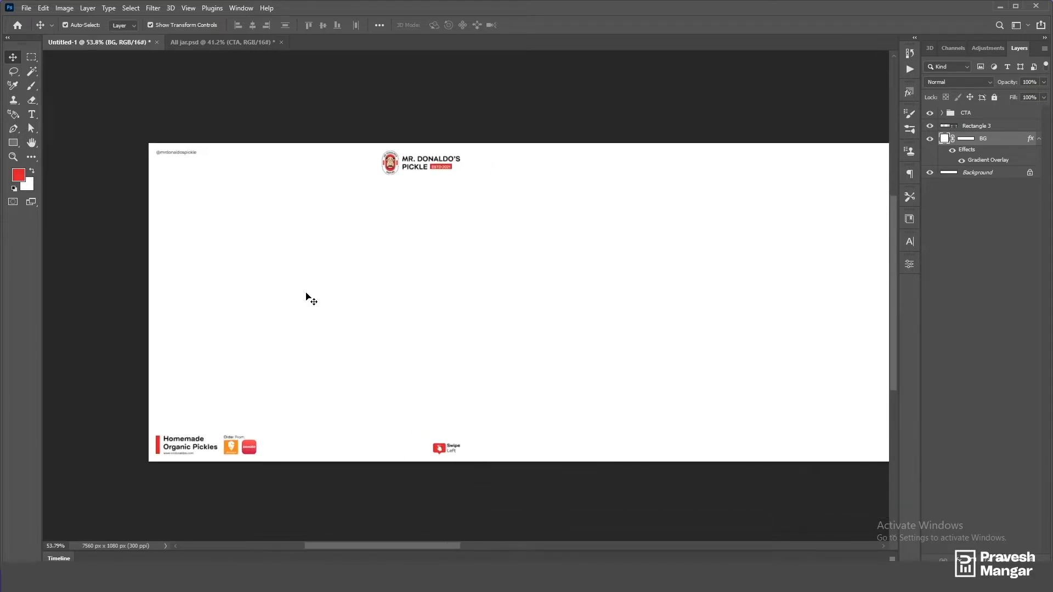
{"action": "scroll", "coordinate": [307, 299], "scroll_direction": "down", "scroll_amount": 2}
{"action": "scroll", "coordinate": [305, 294], "scroll_direction": "up", "scroll_amount": 2}
{"action": "scroll", "coordinate": [305, 298], "scroll_direction": "up", "scroll_amount": 1}
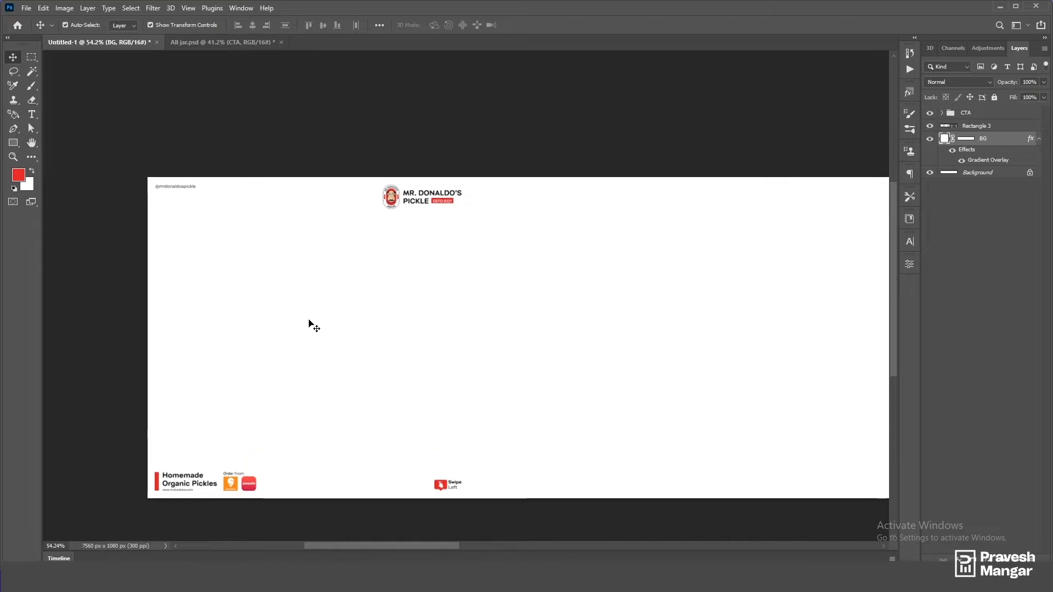
{"action": "scroll", "coordinate": [311, 324], "scroll_direction": "down", "scroll_amount": 3}
{"action": "scroll", "coordinate": [310, 324], "scroll_direction": "up", "scroll_amount": 2}
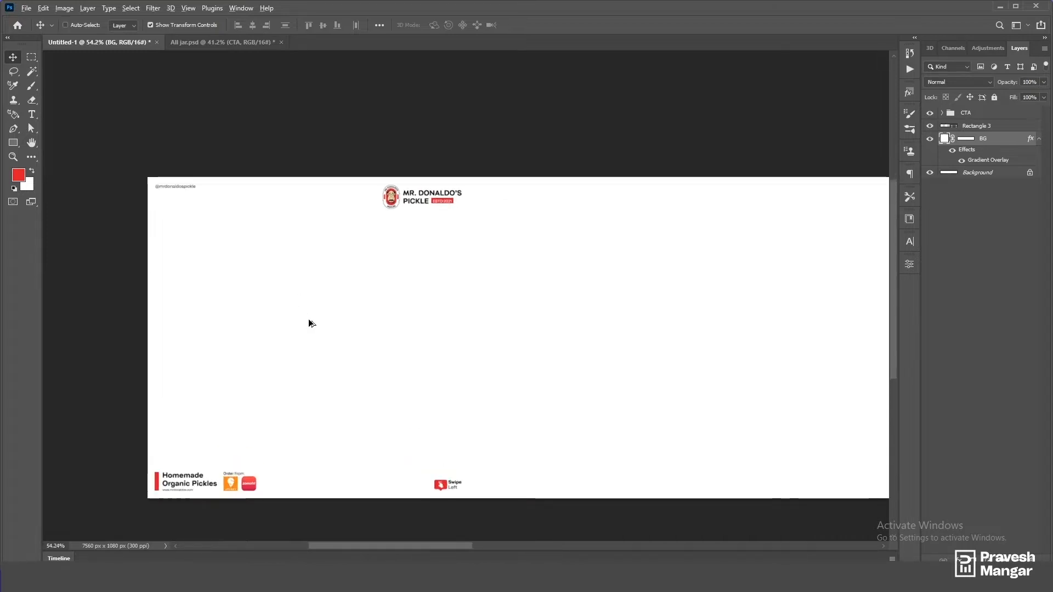
{"action": "scroll", "coordinate": [311, 323], "scroll_direction": "down", "scroll_amount": 3}
{"action": "scroll", "coordinate": [310, 324], "scroll_direction": "up", "scroll_amount": 1}
{"action": "scroll", "coordinate": [374, 338], "scroll_direction": "down", "scroll_amount": 2}
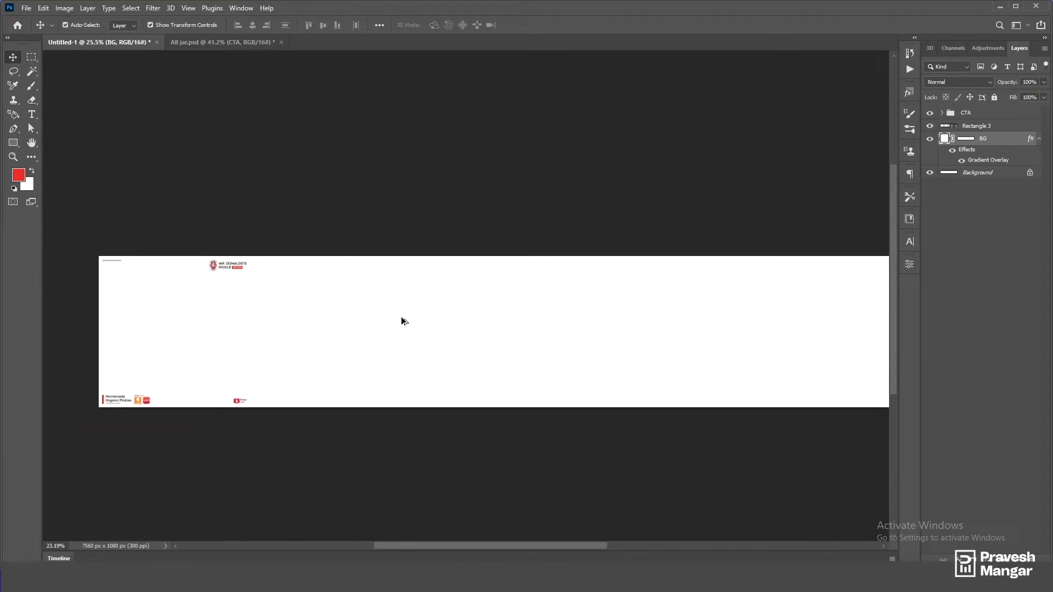
{"action": "scroll", "coordinate": [269, 326], "scroll_direction": "up", "scroll_amount": 1}
{"action": "scroll", "coordinate": [311, 320], "scroll_direction": "down", "scroll_amount": 2}
{"action": "scroll", "coordinate": [319, 334], "scroll_direction": "up", "scroll_amount": 3}
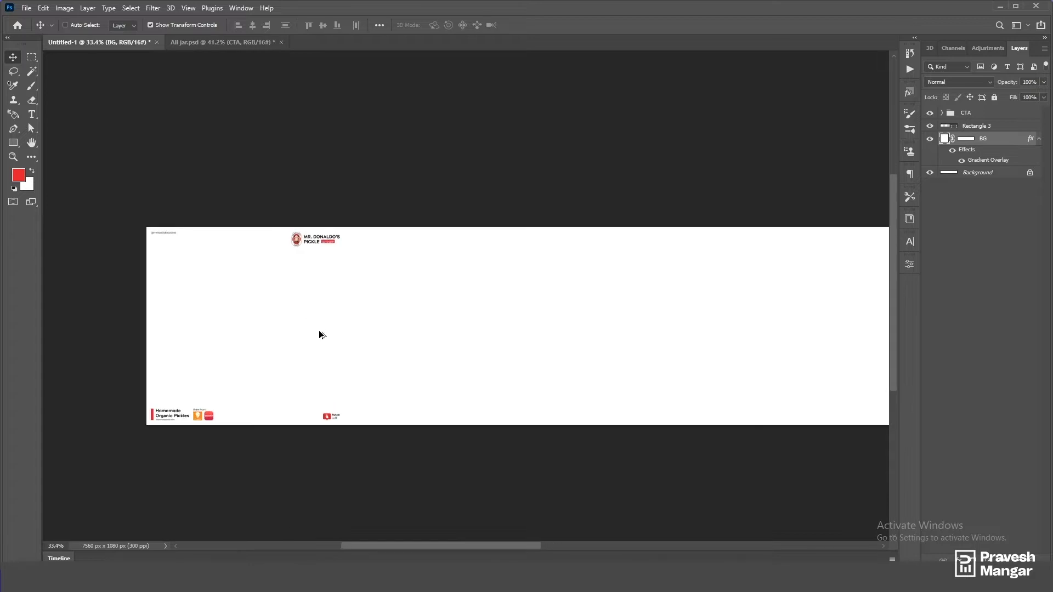
{"action": "scroll", "coordinate": [322, 335], "scroll_direction": "up", "scroll_amount": 2}
{"action": "scroll", "coordinate": [354, 340], "scroll_direction": "down", "scroll_amount": 1}
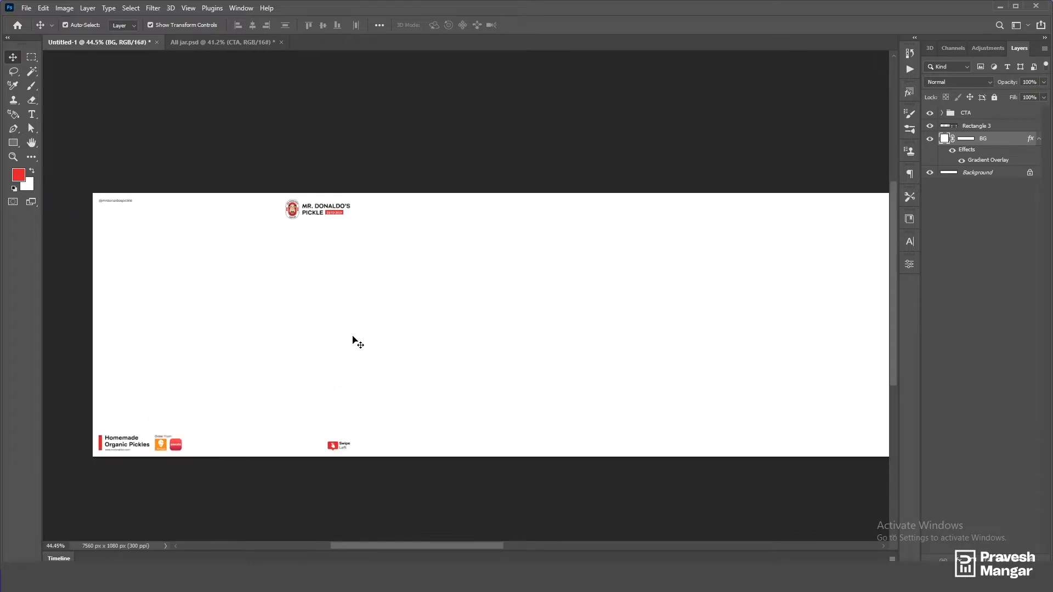
Step: Switch to the Content file in Notepad and copy the line "Connect with Mr. Donaldo's pickle"
{"action": "key", "text": "t"}
{"action": "key", "text": "alt+Tab"}
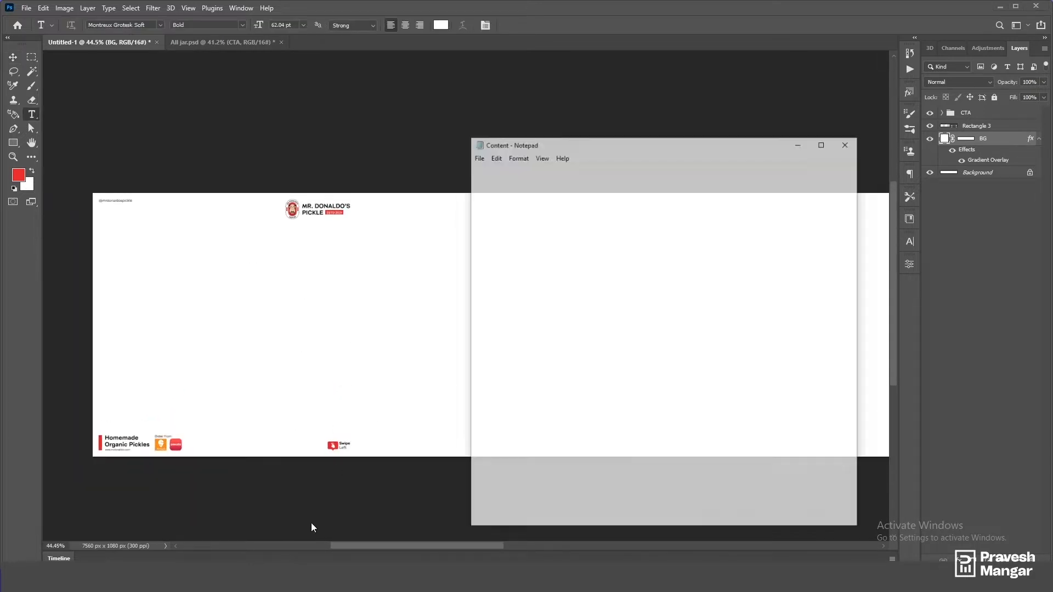
{"action": "left_click_drag", "start_coordinate": [483, 160], "coordinate": [683, 166]}
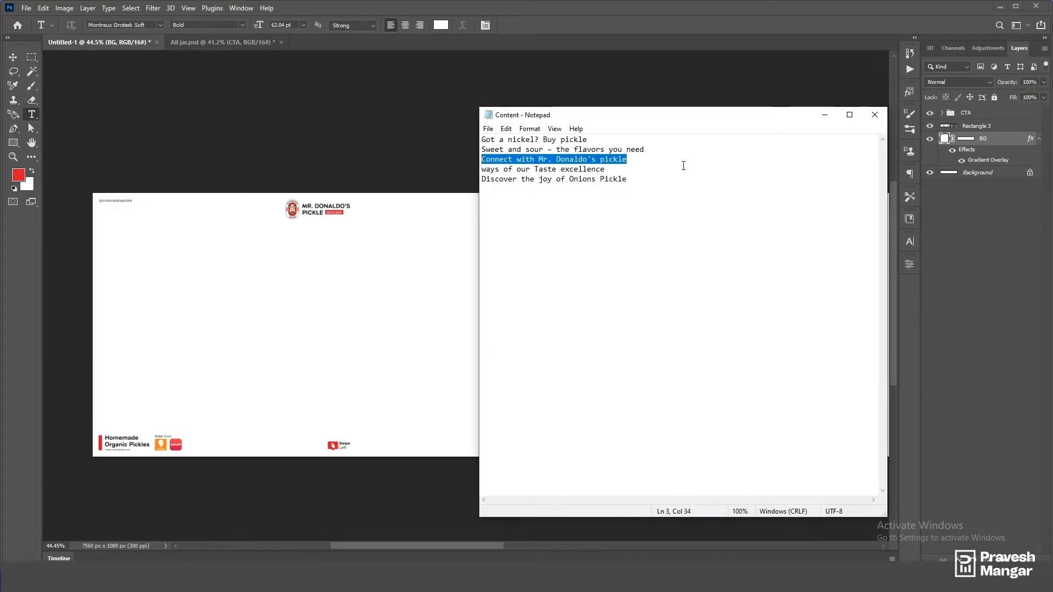
{"action": "left_click", "coordinate": [825, 116]}
Step: Add a point text layer in the first panel containing the copied line "Connect with Mr. Donaldo's pickle"
{"action": "scroll", "coordinate": [193, 418], "scroll_direction": "down", "scroll_amount": 1}
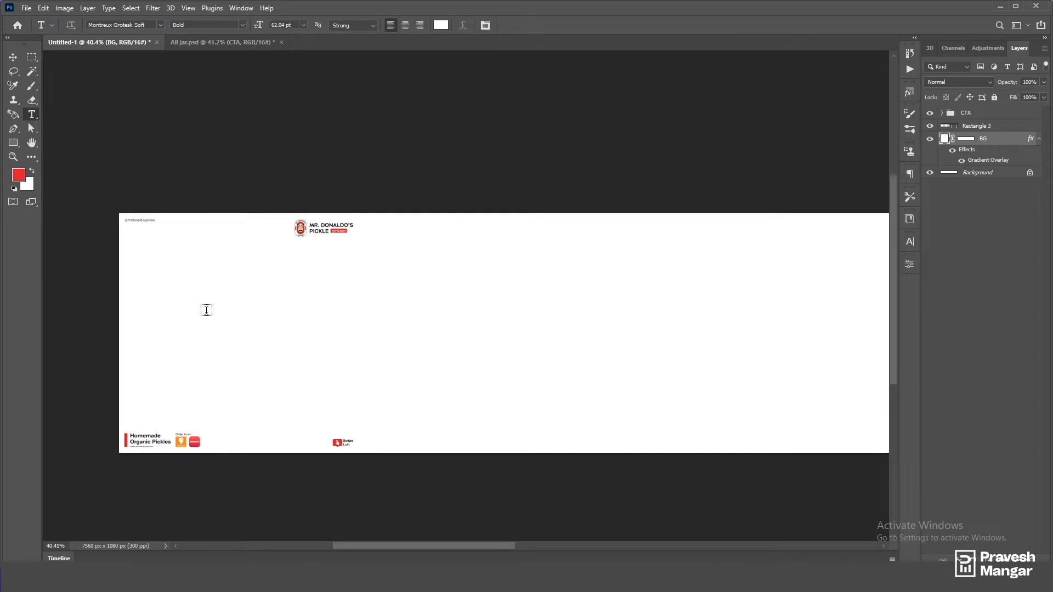
{"action": "left_click", "coordinate": [200, 338]}
{"action": "key", "text": "ctrl+v"}
{"action": "key", "text": "ctrl+v"}
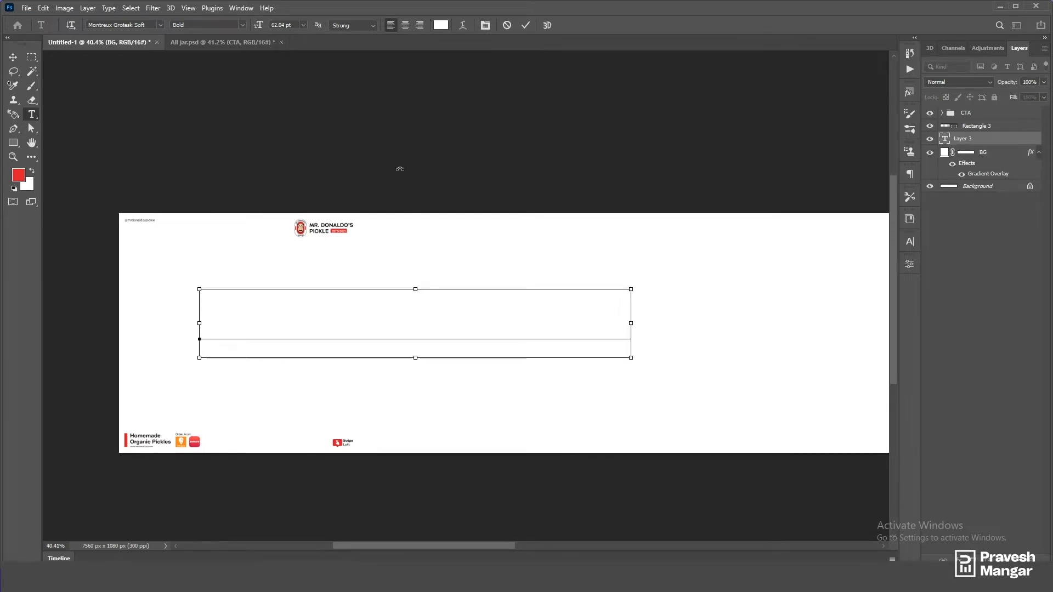
{"action": "left_click", "coordinate": [526, 25]}
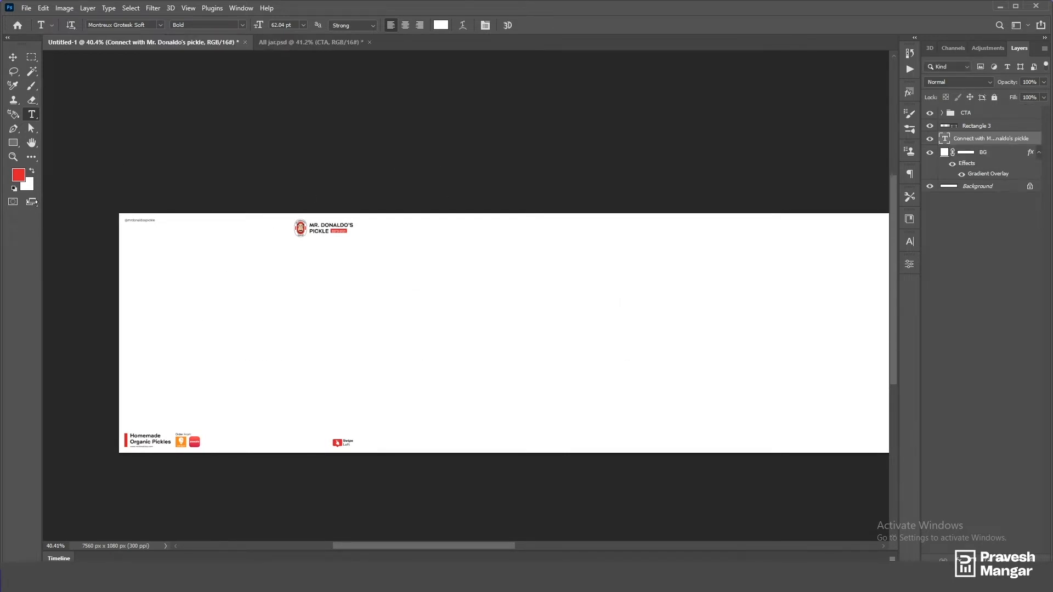
Step: Set the background colour to near-black #0b0b0a and fill the headline text with it
{"action": "left_click", "coordinate": [28, 186]}
{"action": "left_click", "coordinate": [720, 439]}
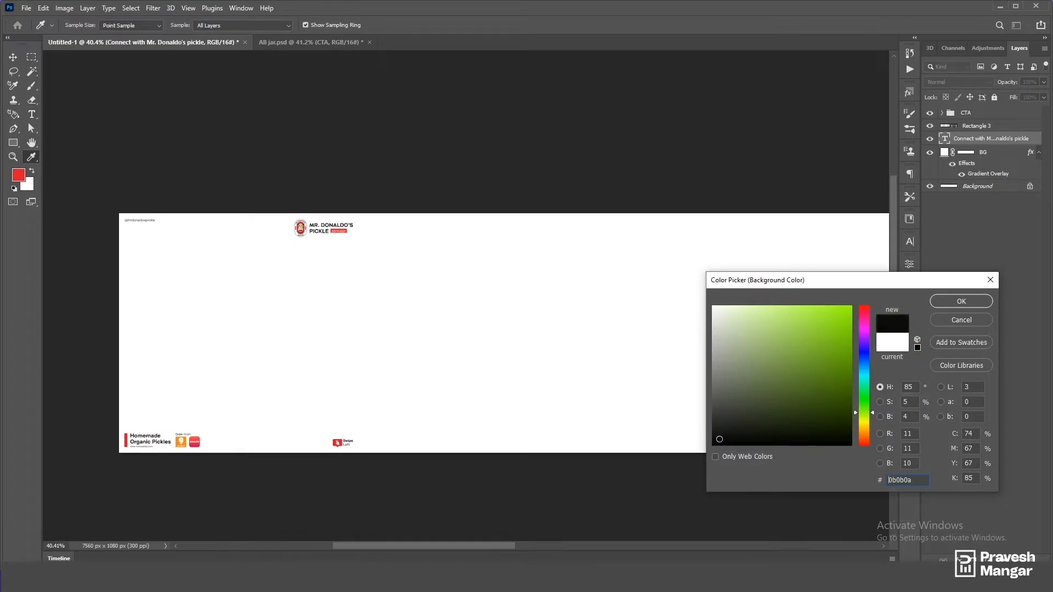
{"action": "left_click", "coordinate": [968, 304]}
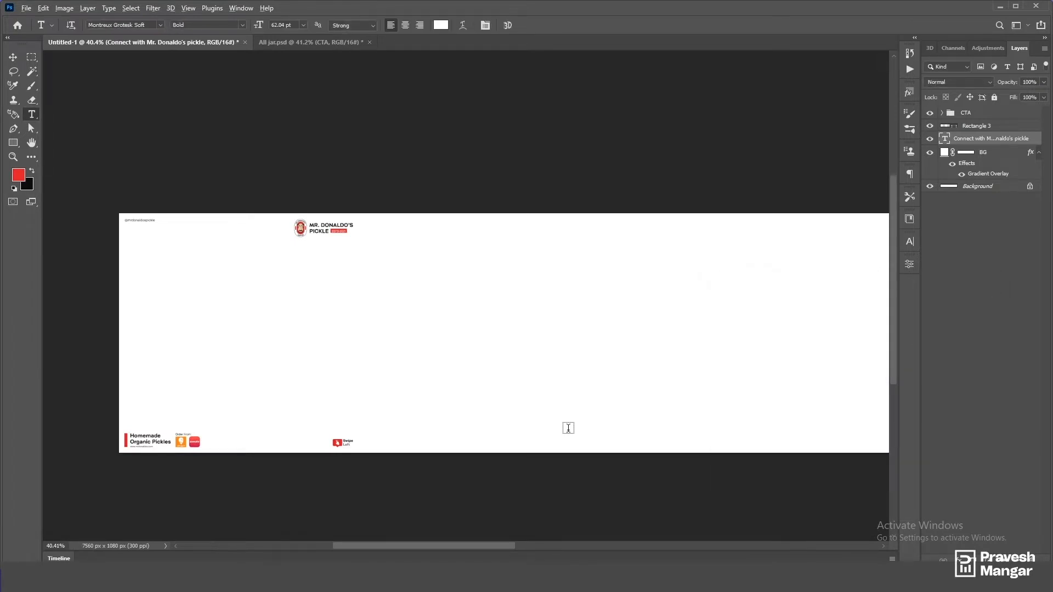
{"action": "key", "text": "ctrl+BackSpace"}
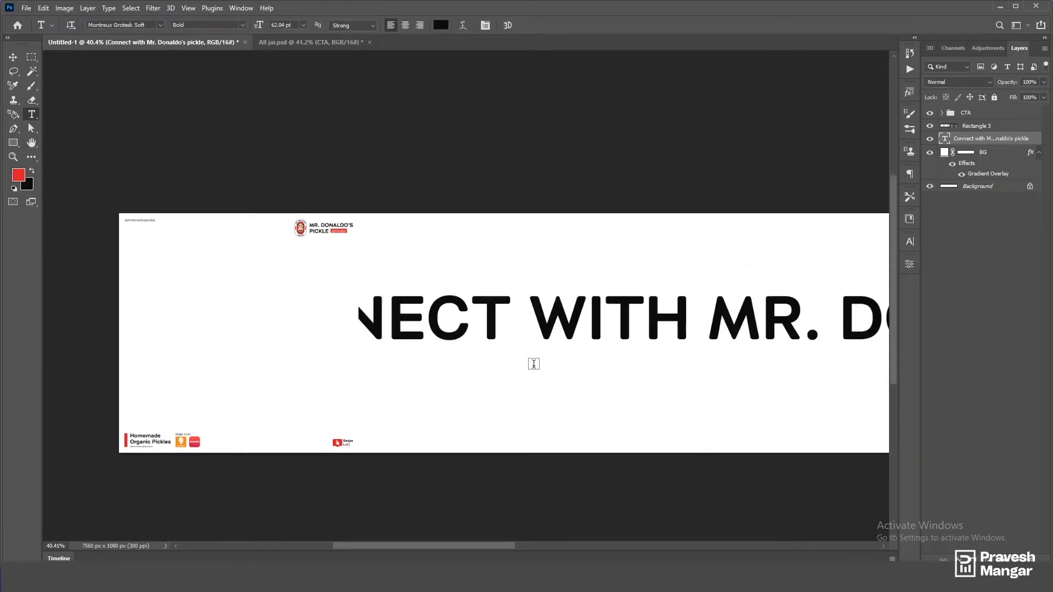
Step: Move the headline layer above the CTA group and scale the text down to about 15.74%
{"action": "key", "text": "v"}
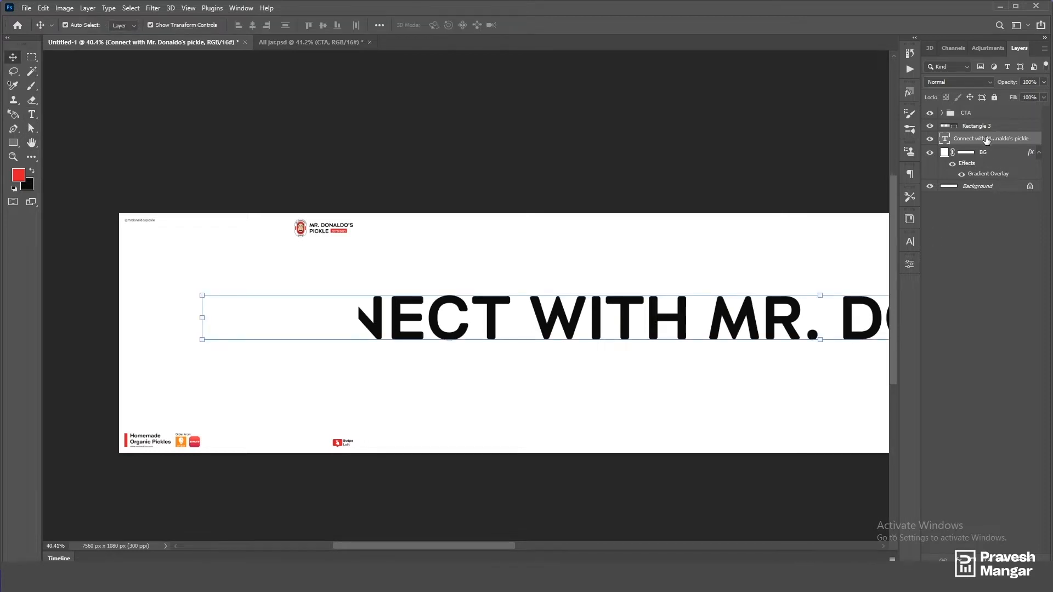
{"action": "left_click_drag", "start_coordinate": [987, 140], "coordinate": [985, 114]}
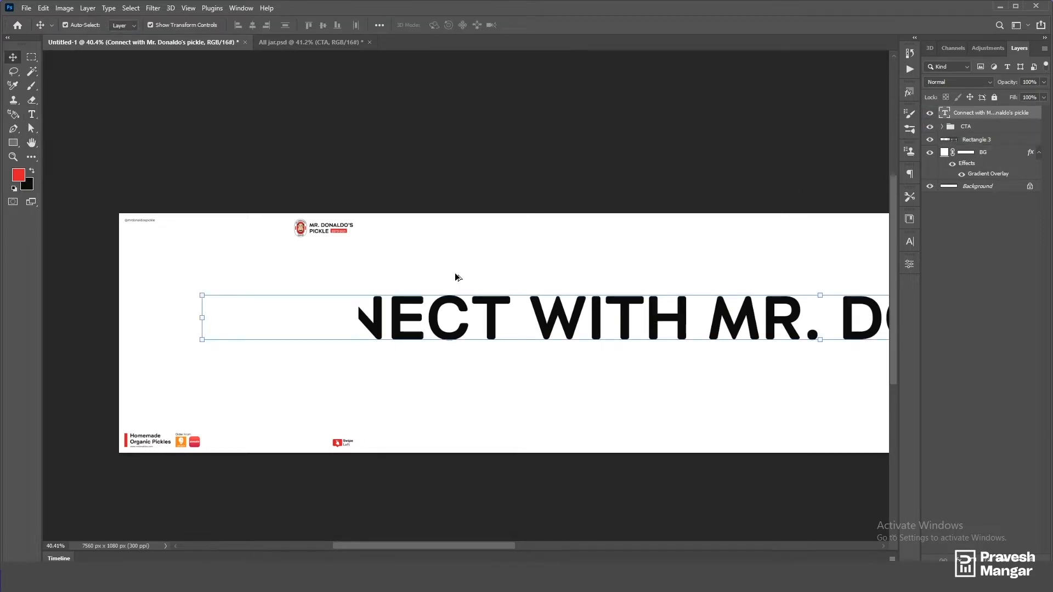
{"action": "scroll", "coordinate": [456, 276], "scroll_direction": "down", "scroll_amount": 2}
{"action": "left_click", "coordinate": [501, 171]}
{"action": "key", "text": "ctrl+0"}
{"action": "left_click", "coordinate": [497, 293]}
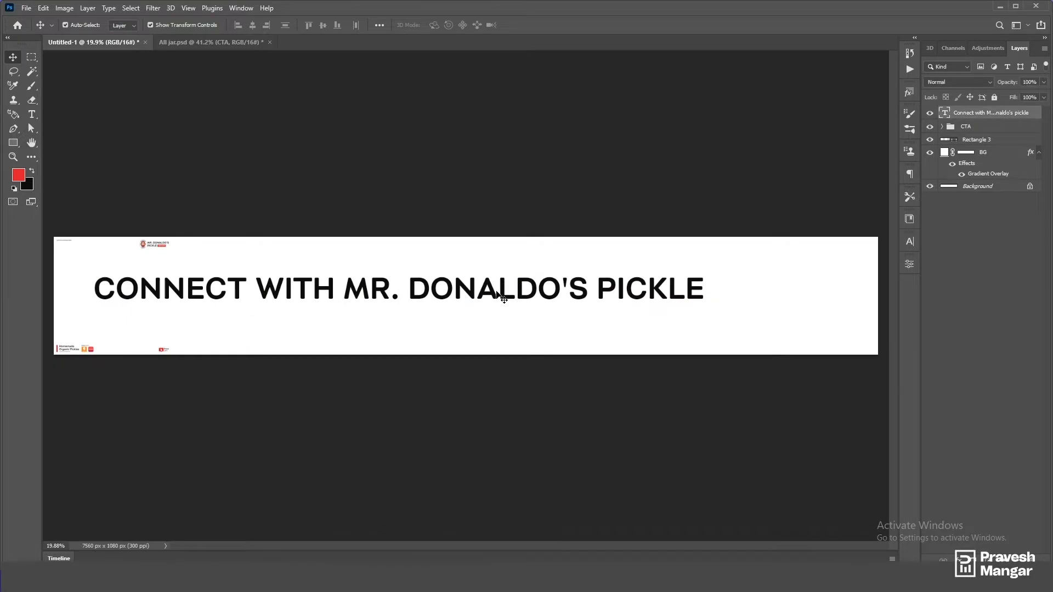
{"action": "left_click", "coordinate": [500, 298]}
{"action": "left_click_drag", "start_coordinate": [703, 287], "coordinate": [192, 290]}
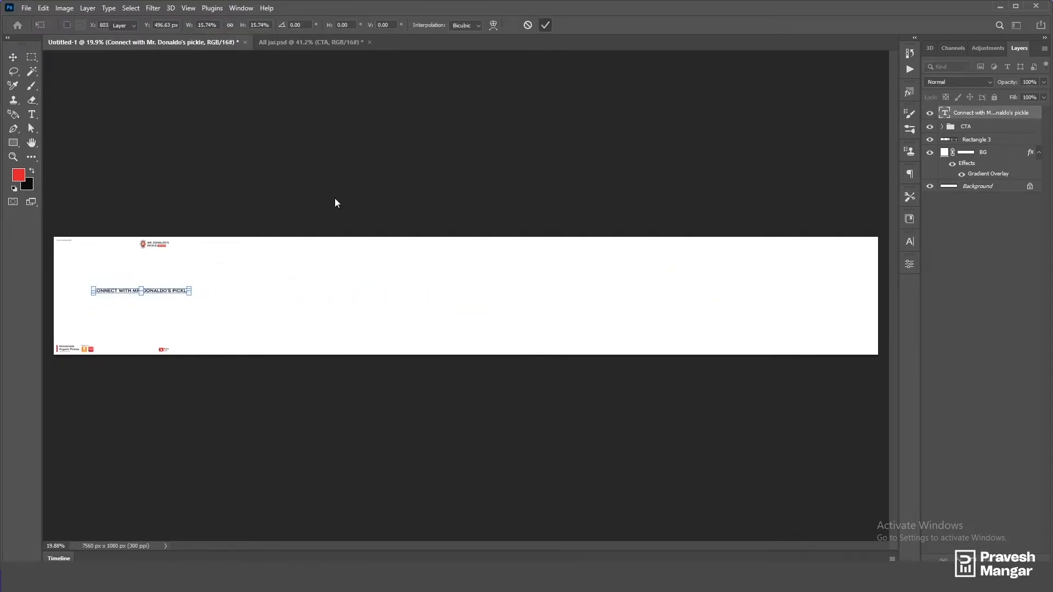
{"action": "key", "text": "Return"}
Step: Move the headline to the first panel's left margin, aligned with the left edge of the CTA elements
{"action": "scroll", "coordinate": [179, 334], "scroll_direction": "up", "scroll_amount": 2}
{"action": "scroll", "coordinate": [180, 334], "scroll_direction": "up", "scroll_amount": 3}
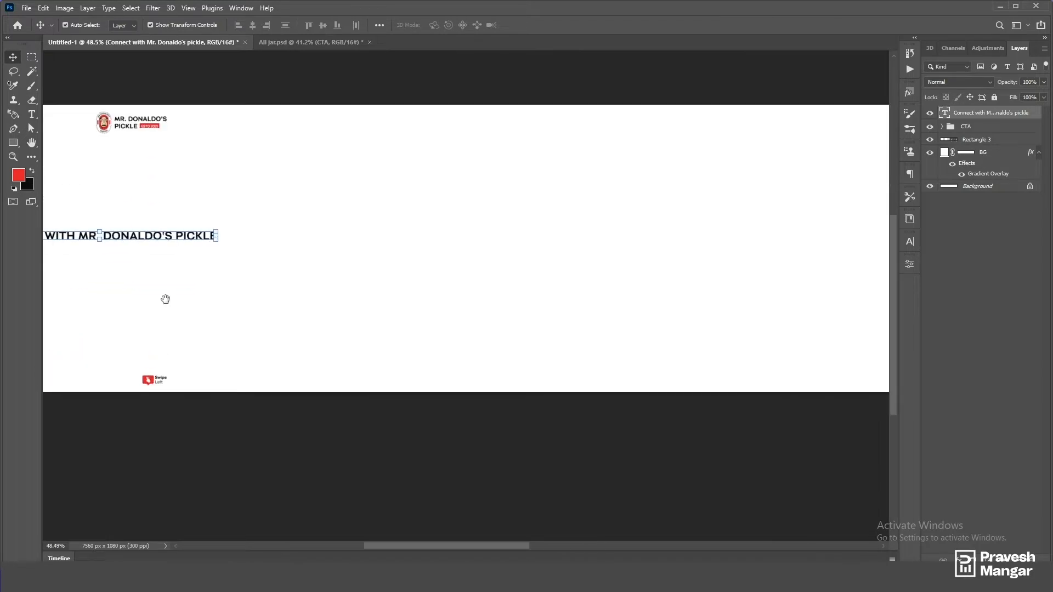
{"action": "left_click_drag", "start_coordinate": [335, 306], "coordinate": [352, 363]}
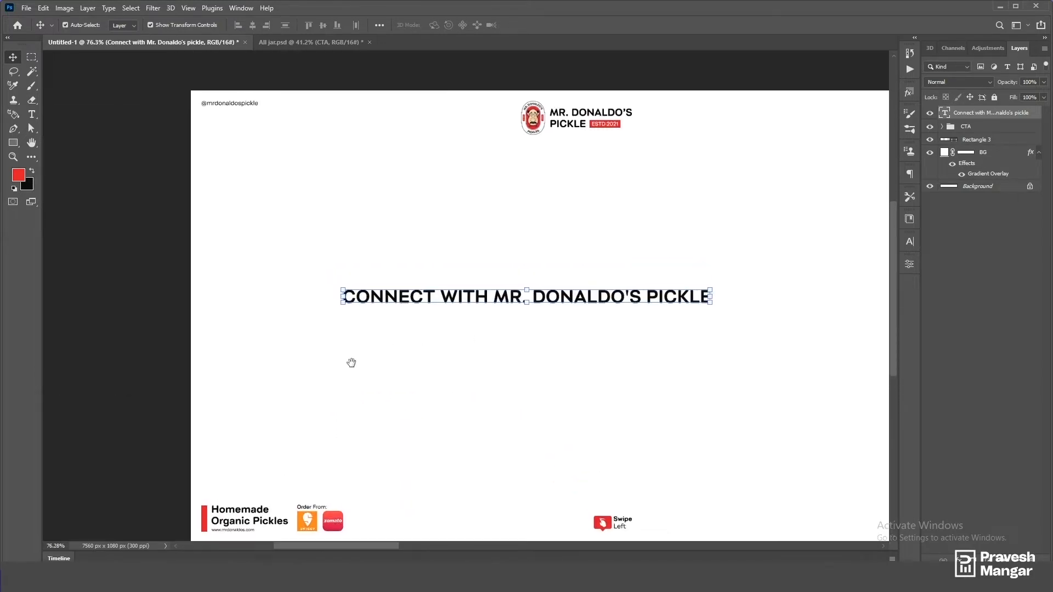
{"action": "left_click", "coordinate": [484, 266]}
{"action": "left_click_drag", "start_coordinate": [496, 300], "coordinate": [354, 268]}
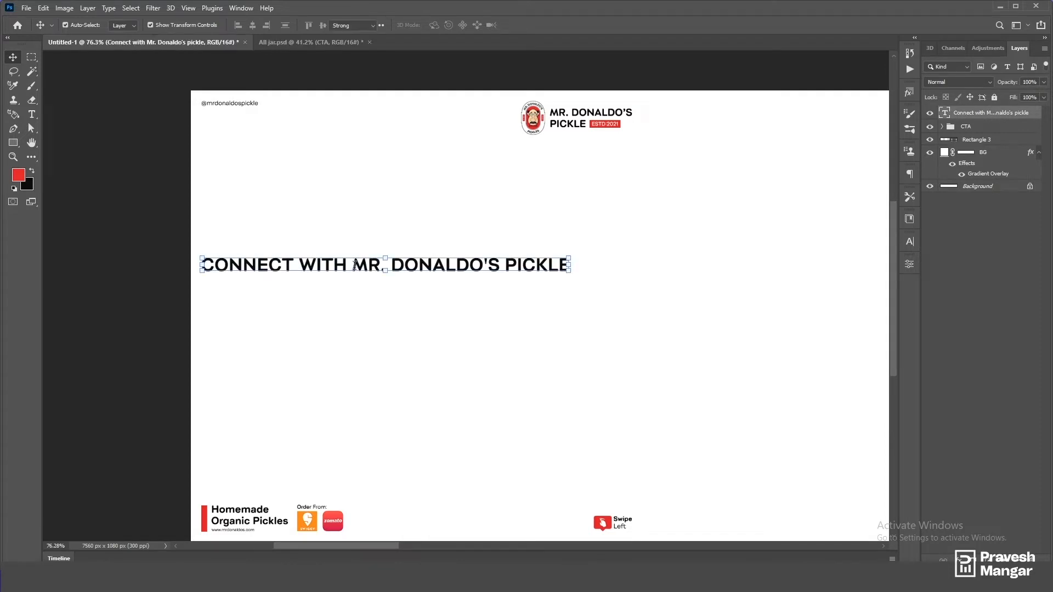
Step: Break the headline into three lines: "CONNECT WITH", "MR. DONALDO'S" and "PICKLE"
{"action": "double_click", "coordinate": [355, 267]}
{"action": "key", "text": "BackSpace"}
{"action": "key", "text": "Return"}
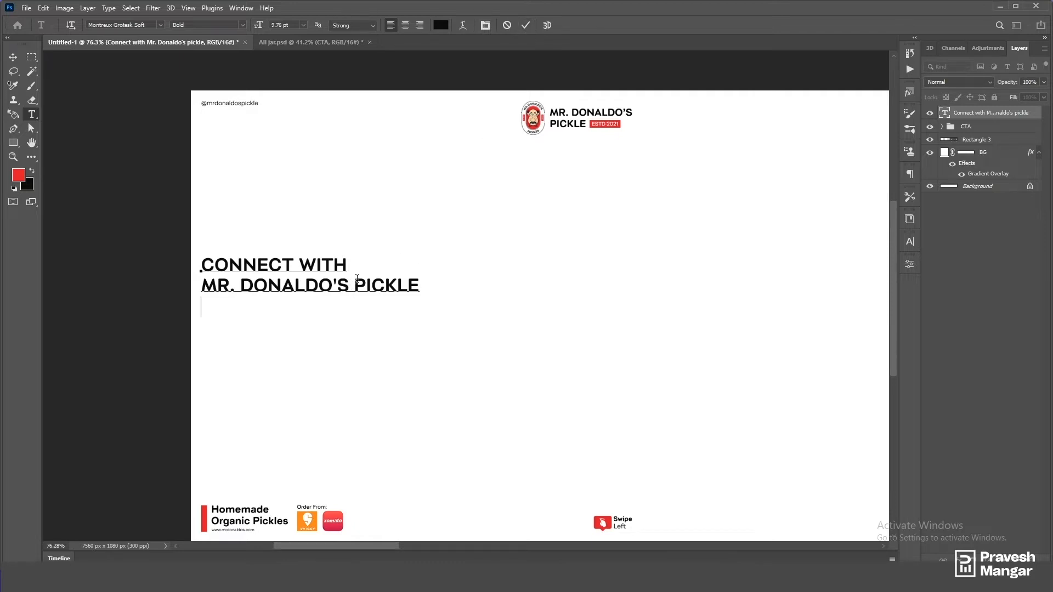
{"action": "key", "text": "Return"}
{"action": "left_click", "coordinate": [524, 30]}
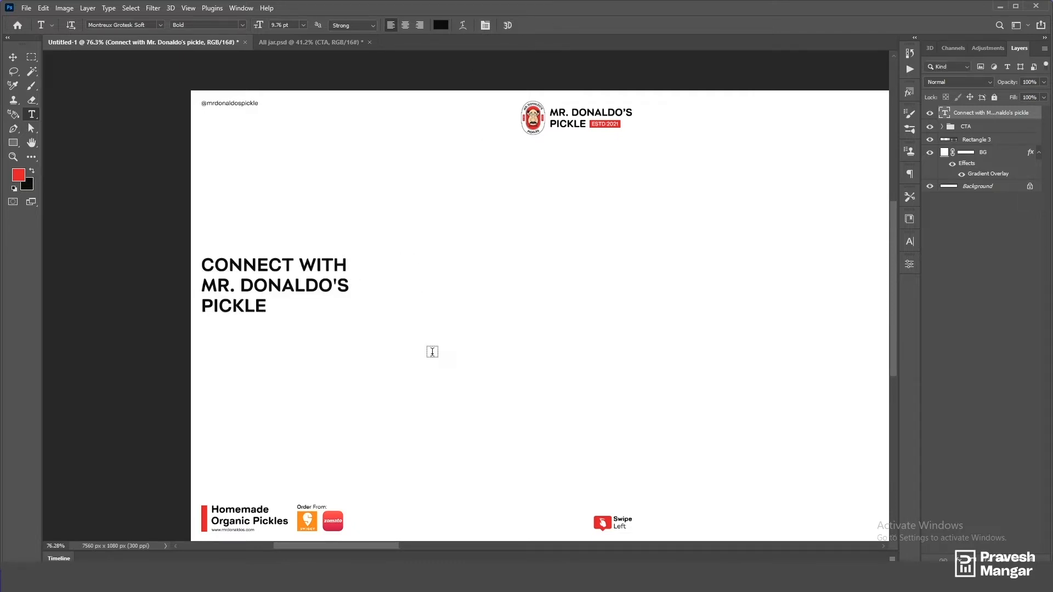
Step: Enlarge the three-line headline to about 14.39 pt, keeping it at the left margin
{"action": "key", "text": "ctrl+t"}
{"action": "left_click_drag", "start_coordinate": [398, 354], "coordinate": [415, 364]}
{"action": "left_click", "coordinate": [545, 26]}
{"action": "key", "text": "t"}
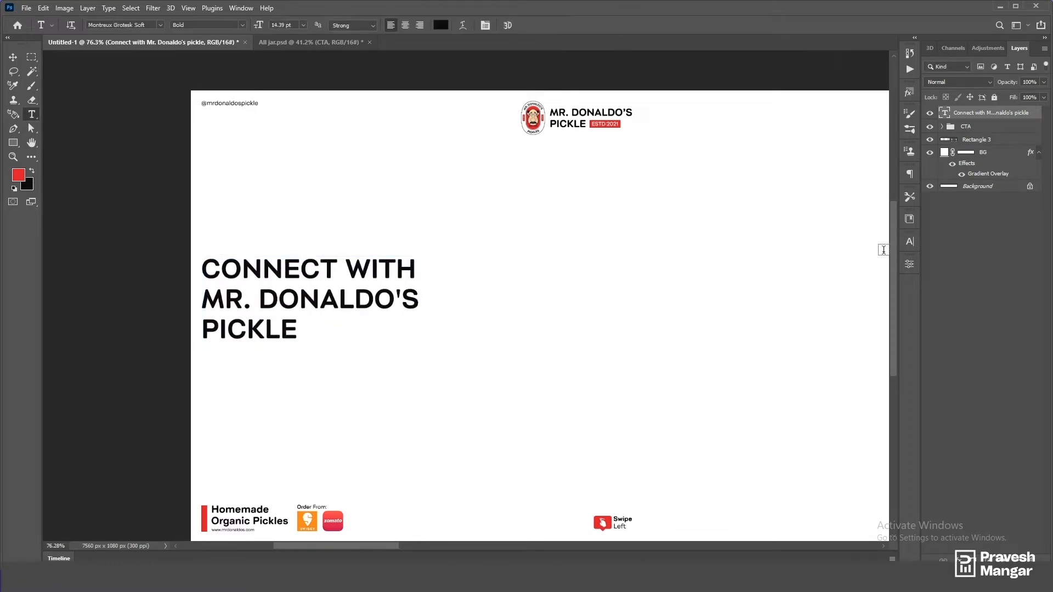
Step: Bring the red akabara pickle jar from All jar.psd into the carousel document
{"action": "scroll", "coordinate": [577, 242], "scroll_direction": "down", "scroll_amount": 2}
{"action": "key", "text": "v"}
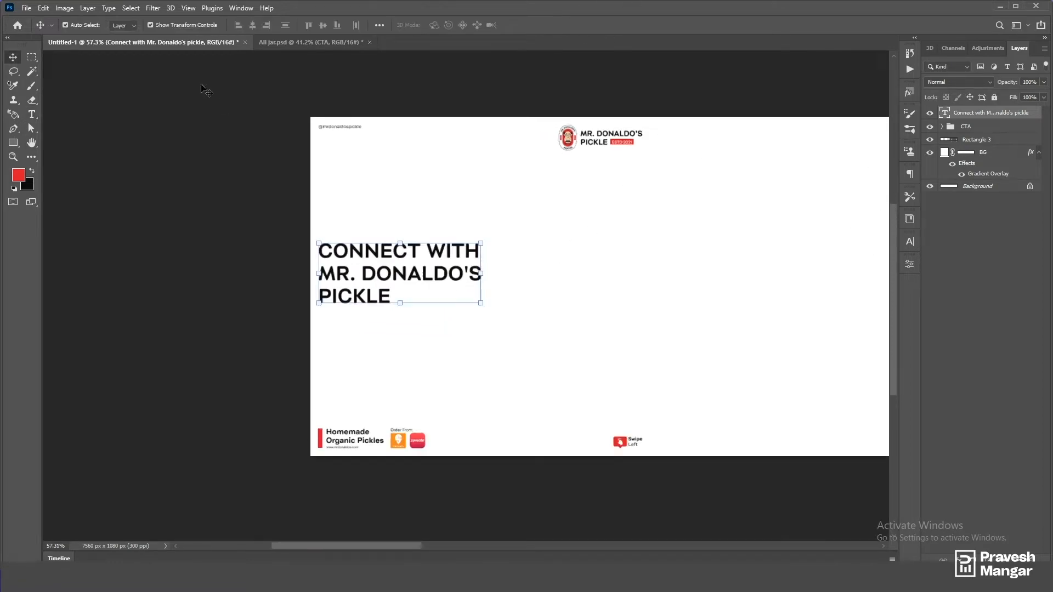
{"action": "left_click", "coordinate": [272, 42]}
{"action": "left_click_drag", "start_coordinate": [493, 301], "coordinate": [377, 225]}
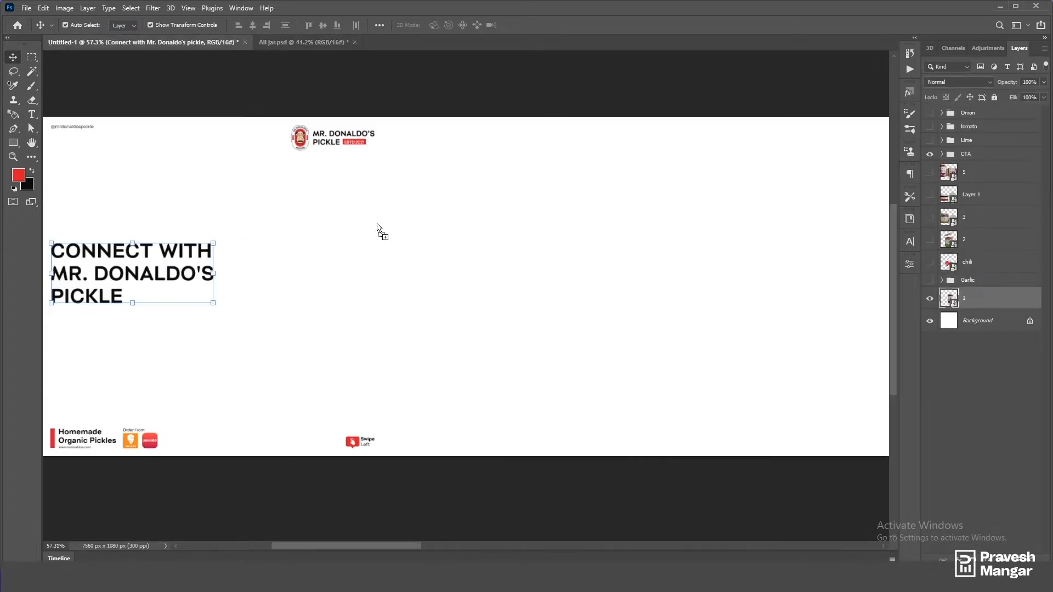
{"action": "left_click_drag", "start_coordinate": [364, 295], "coordinate": [363, 296]}
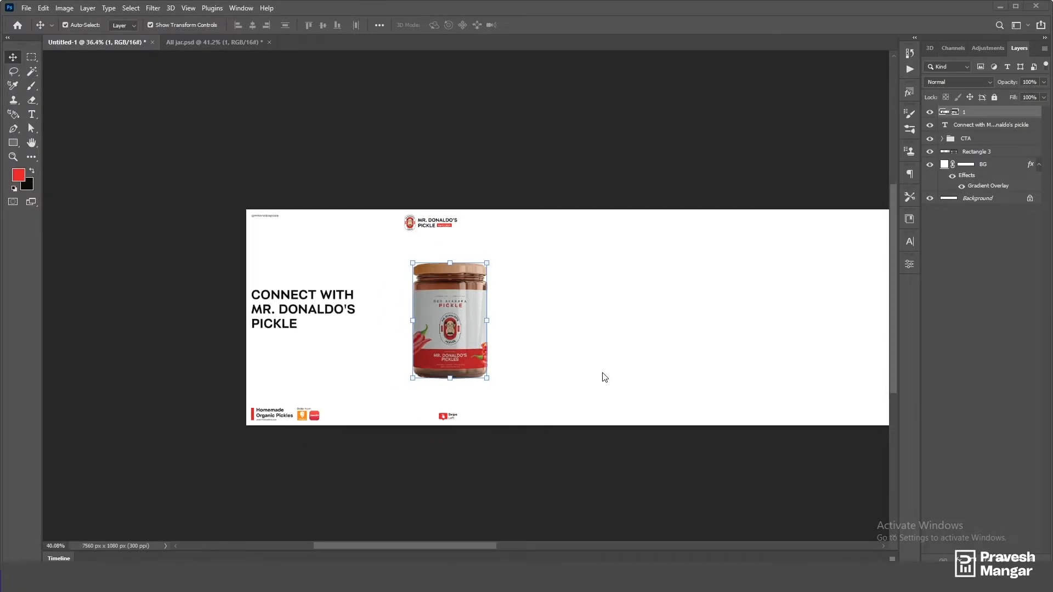
Step: Position the pickle jar inside the first panel, beside the three-line headline
{"action": "scroll", "coordinate": [604, 377], "scroll_direction": "up", "scroll_amount": 3}
{"action": "scroll", "coordinate": [605, 377], "scroll_direction": "down", "scroll_amount": 2}
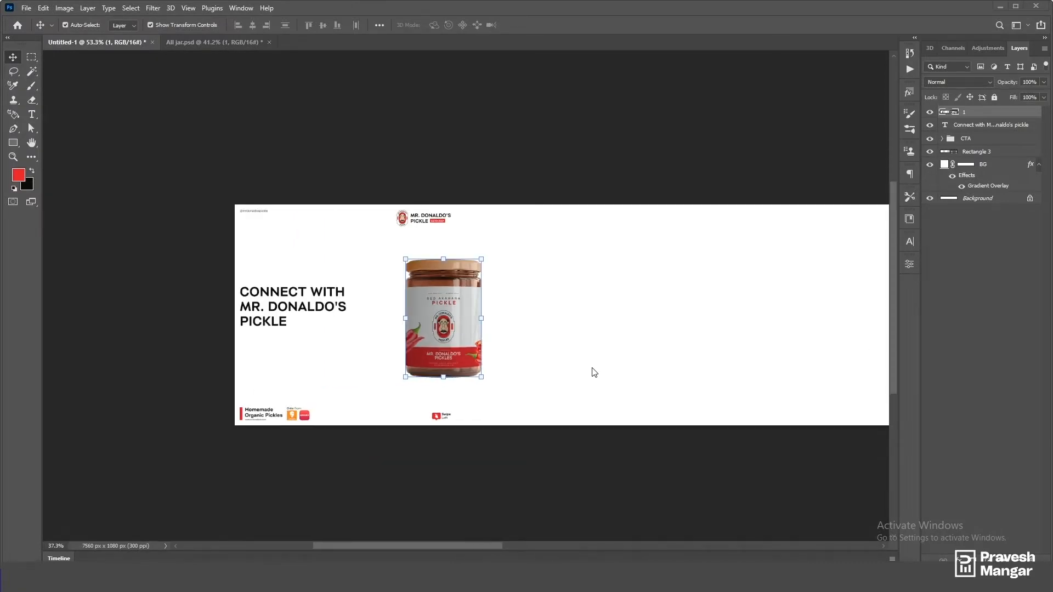
{"action": "scroll", "coordinate": [471, 305], "scroll_direction": "up", "scroll_amount": 1}
{"action": "left_click_drag", "start_coordinate": [457, 308], "coordinate": [399, 312]}
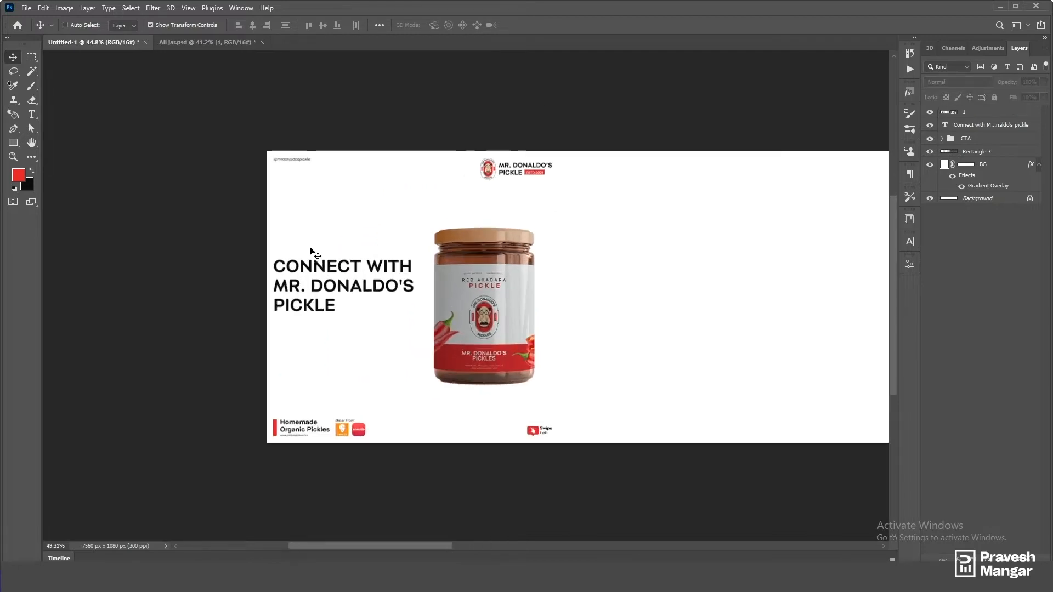
Step: Add a vertical guide at the boundary between the first two panels and shift the jar so it straddles that guide
{"action": "left_click", "coordinate": [346, 218]}
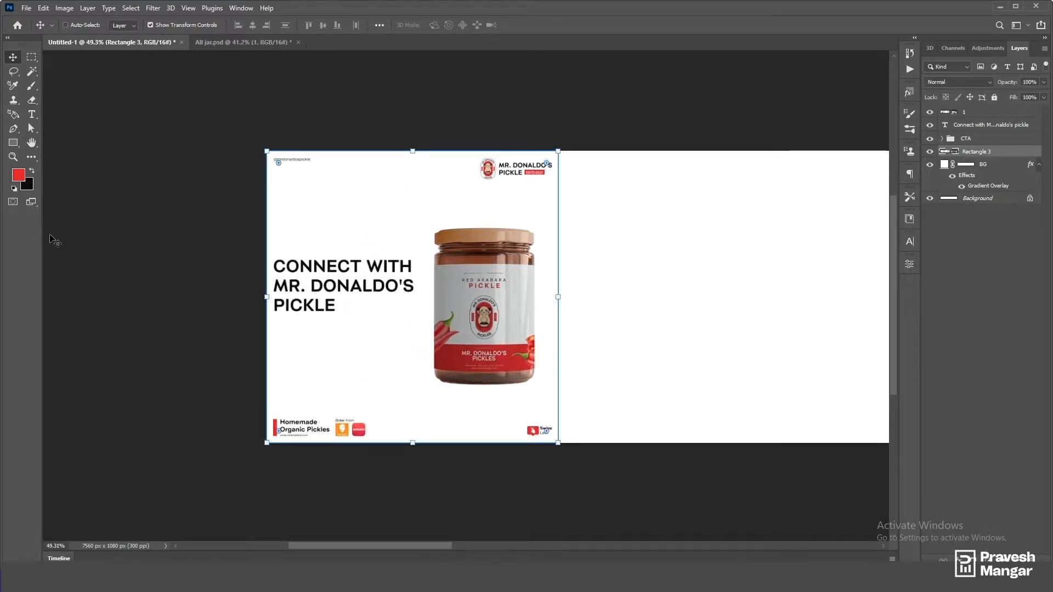
{"action": "key", "text": "ctrl+r"}
{"action": "left_click_drag", "start_coordinate": [49, 233], "coordinate": [565, 292]}
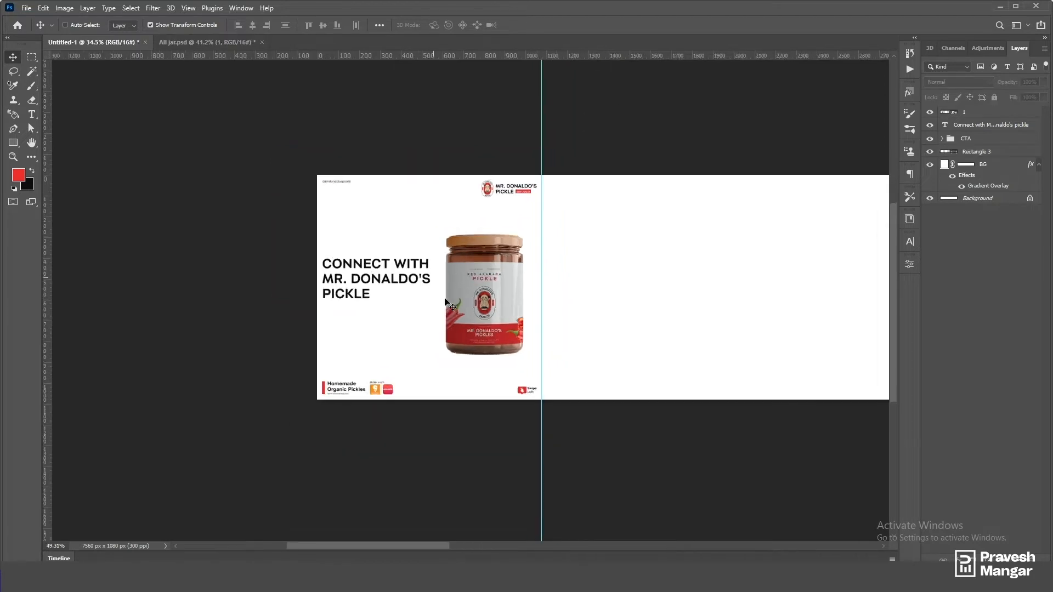
{"action": "left_click", "coordinate": [484, 311]}
{"action": "left_click_drag", "start_coordinate": [484, 311], "coordinate": [517, 311]}
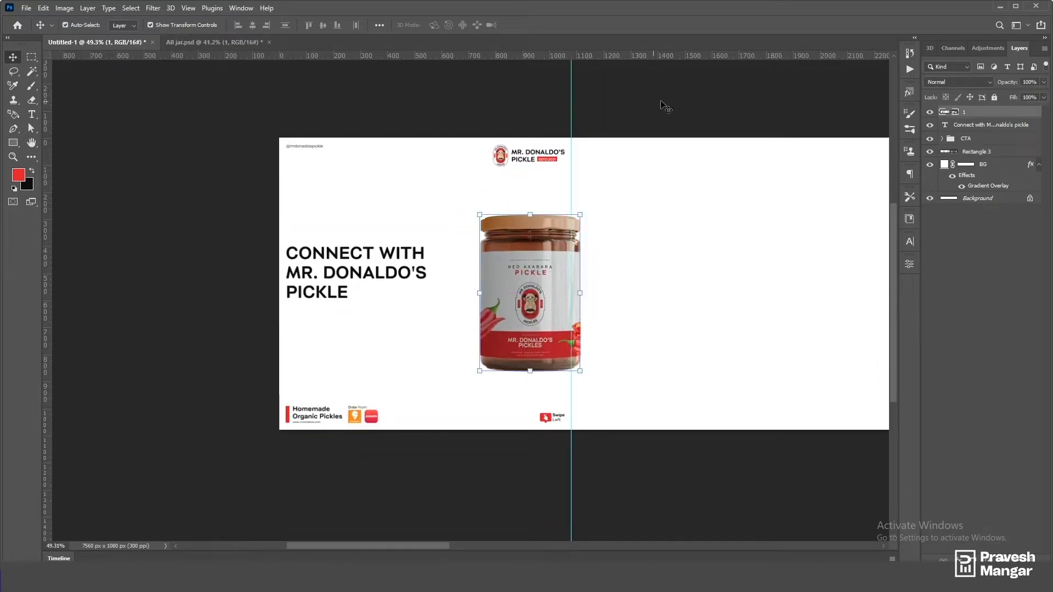
Step: Set the headline line "CONNECT WITH" to 10 pt in the Regular weight
{"action": "scroll", "coordinate": [293, 290], "scroll_direction": "up", "scroll_amount": 4}
{"action": "left_click", "coordinate": [330, 271]}
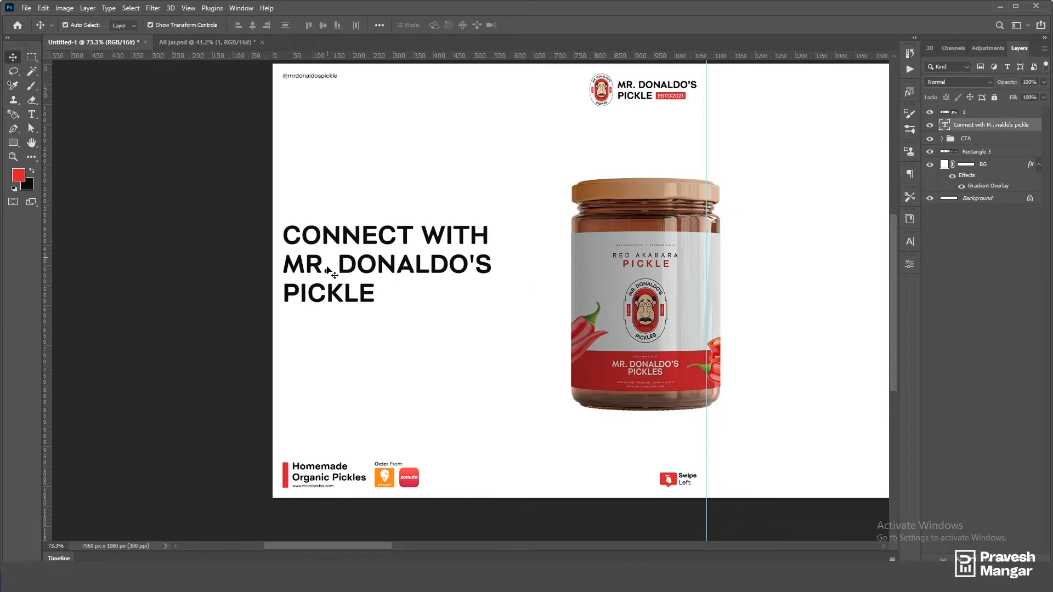
{"action": "double_click", "coordinate": [329, 272]}
{"action": "scroll", "coordinate": [328, 271], "scroll_direction": "down", "scroll_amount": 3}
{"action": "scroll", "coordinate": [324, 270], "scroll_direction": "up", "scroll_amount": 2}
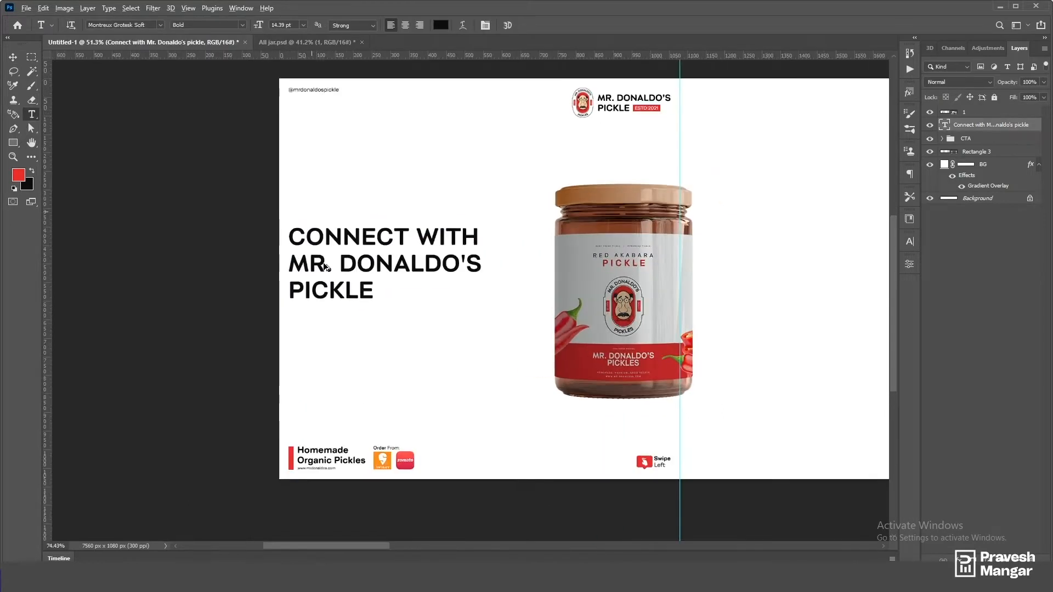
{"action": "scroll", "coordinate": [324, 270], "scroll_direction": "up", "scroll_amount": 1}
{"action": "left_click_drag", "start_coordinate": [494, 236], "coordinate": [372, 183]}
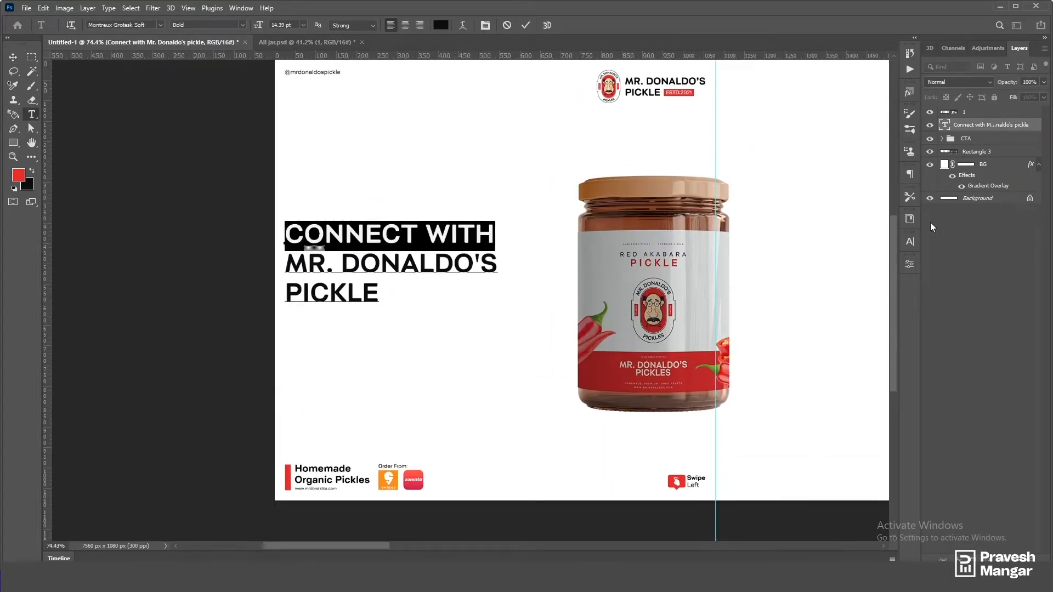
{"action": "left_click", "coordinate": [910, 242]}
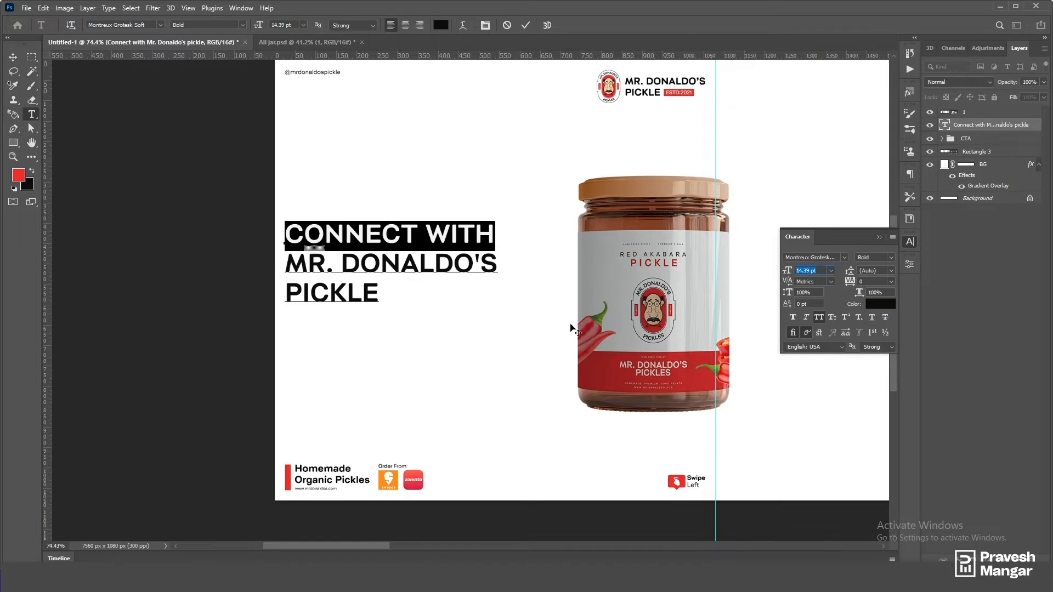
{"action": "key", "text": "Return"}
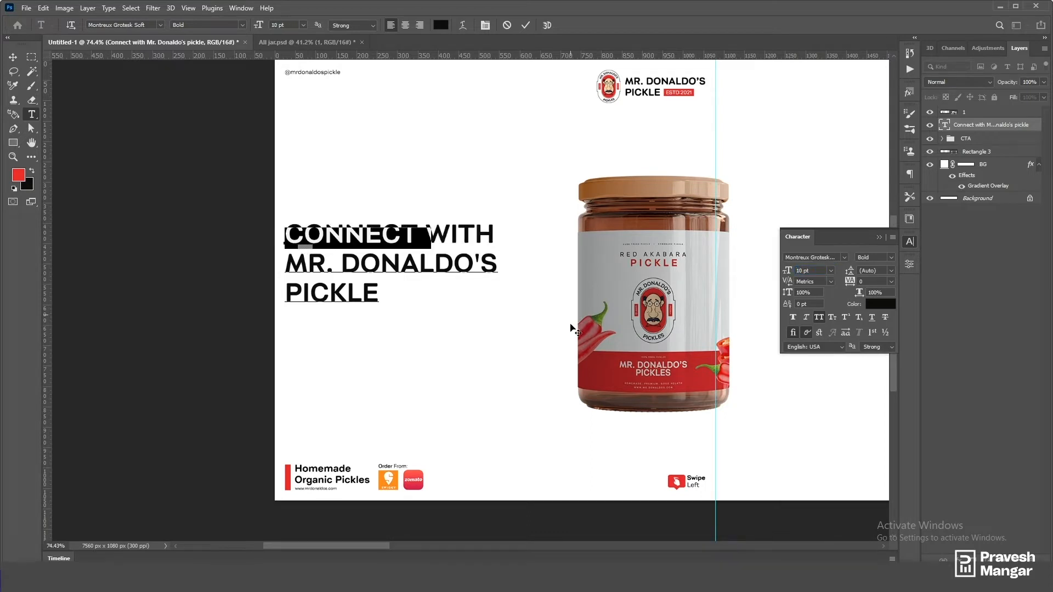
{"action": "left_click", "coordinate": [890, 258]}
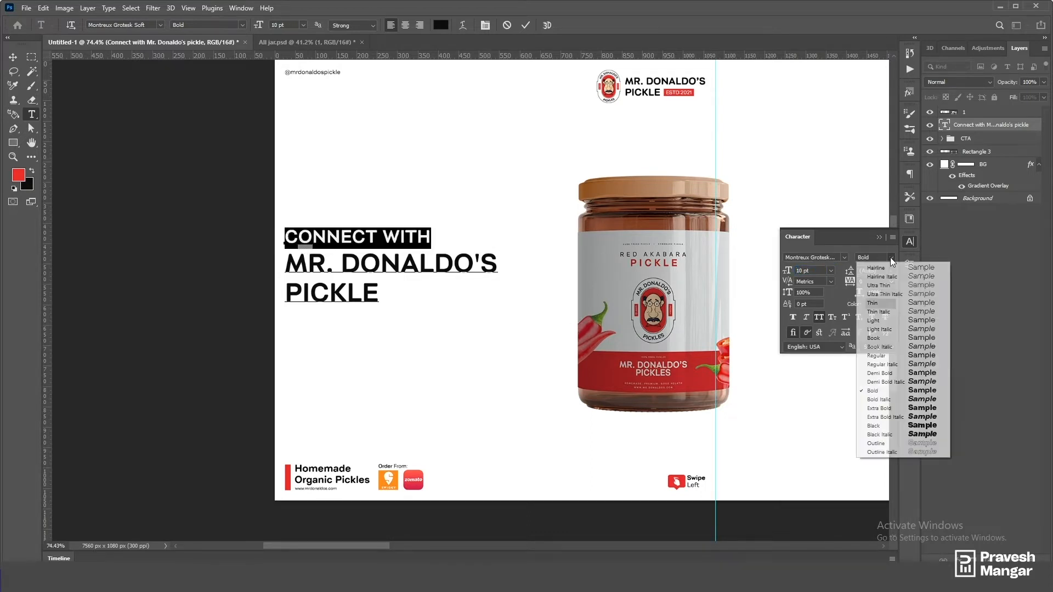
{"action": "left_click", "coordinate": [890, 357]}
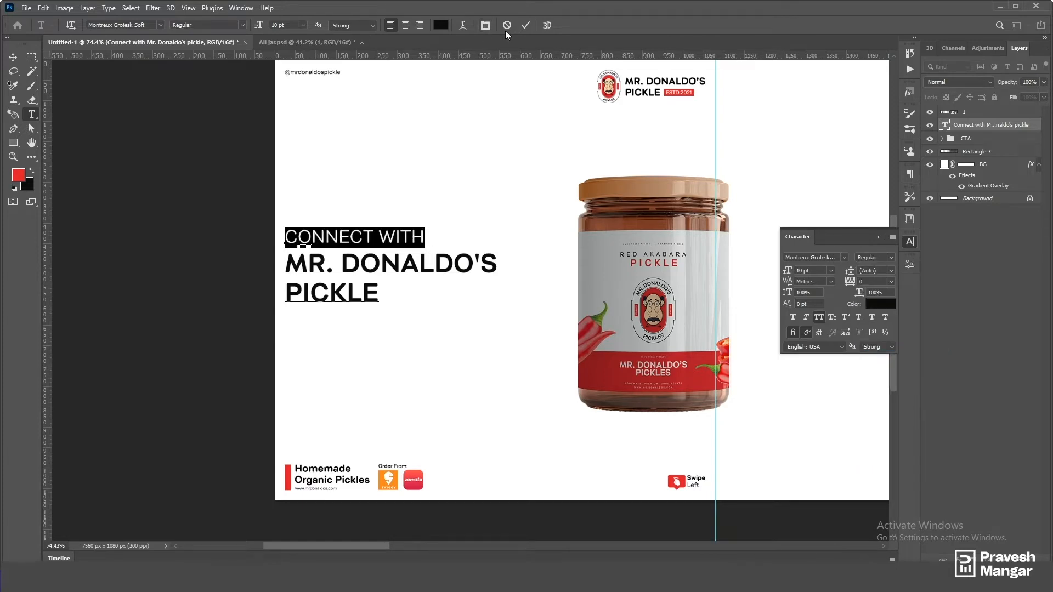
{"action": "left_click", "coordinate": [525, 25]}
Step: Tighten the three-line headline's leading, trying 12 pt and increasing it slightly from there
{"action": "scroll", "coordinate": [401, 310], "scroll_direction": "down", "scroll_amount": 2}
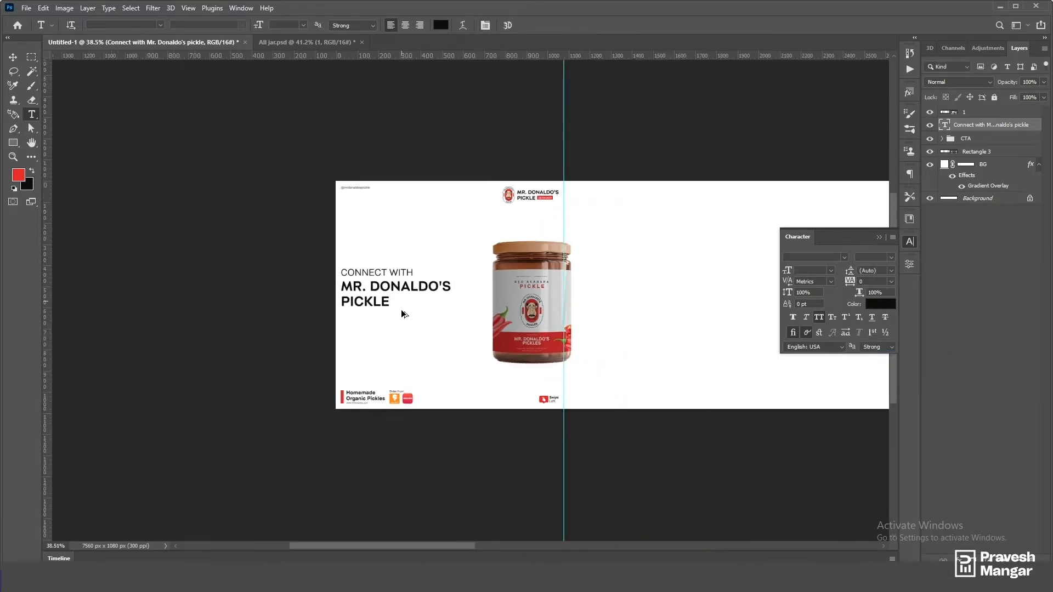
{"action": "scroll", "coordinate": [401, 310], "scroll_direction": "up", "scroll_amount": 3}
{"action": "key", "text": "v"}
{"action": "scroll", "coordinate": [442, 284], "scroll_direction": "down", "scroll_amount": 1}
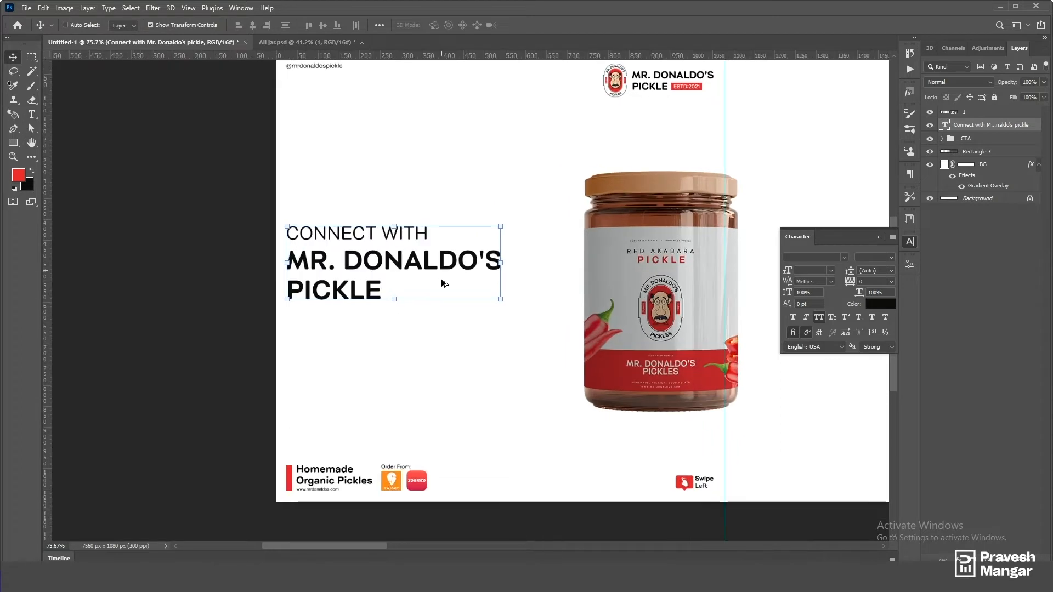
{"action": "type", "text": "12"}
{"action": "key", "text": "Return"}
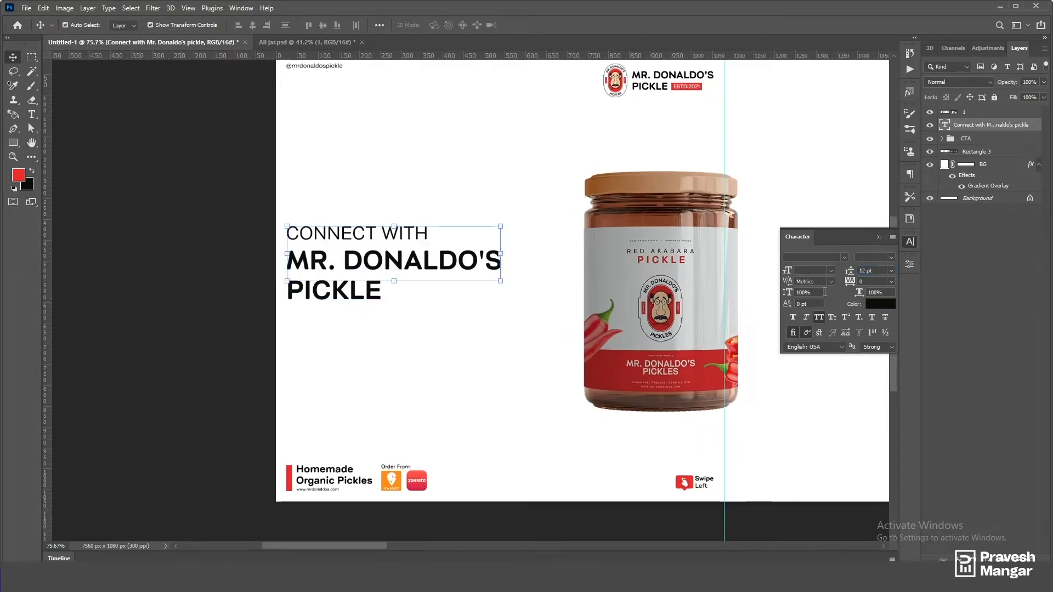
{"action": "left_click_drag", "start_coordinate": [872, 270], "coordinate": [804, 309]}
{"action": "key", "text": "Up"}
{"action": "left_click", "coordinate": [910, 247]}
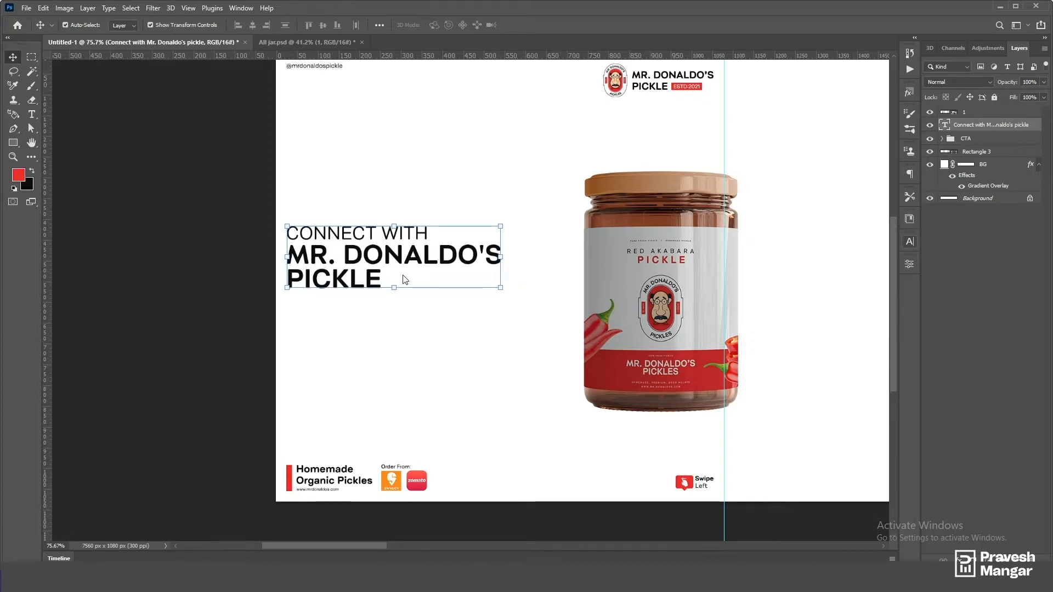
Step: Scale the headline up to about 109.60%, keeping it at the first panel's left margin
{"action": "scroll", "coordinate": [404, 277], "scroll_direction": "down", "scroll_amount": 4}
{"action": "left_click", "coordinate": [81, 241]}
{"action": "scroll", "coordinate": [301, 276], "scroll_direction": "up", "scroll_amount": 7}
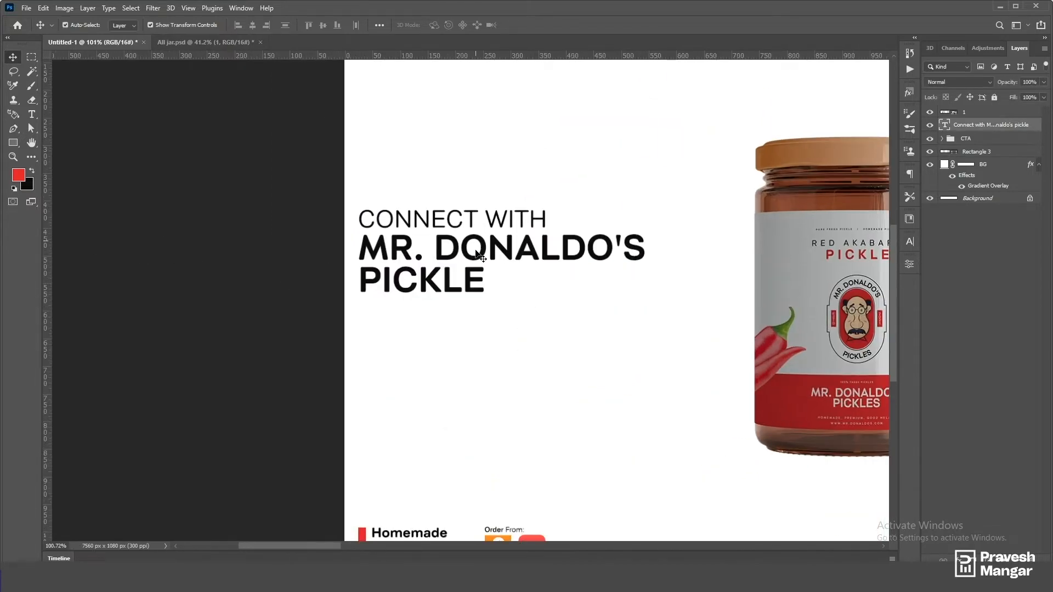
{"action": "scroll", "coordinate": [373, 266], "scroll_direction": "down", "scroll_amount": 4}
{"action": "scroll", "coordinate": [384, 274], "scroll_direction": "up", "scroll_amount": 2}
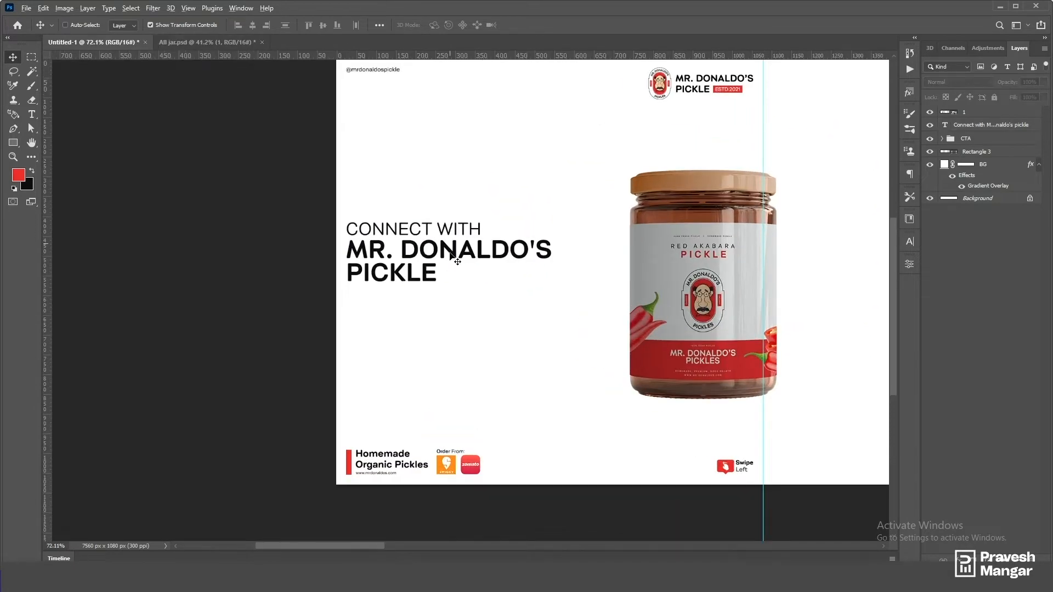
{"action": "scroll", "coordinate": [456, 259], "scroll_direction": "down", "scroll_amount": 1}
{"action": "left_click", "coordinate": [454, 262]}
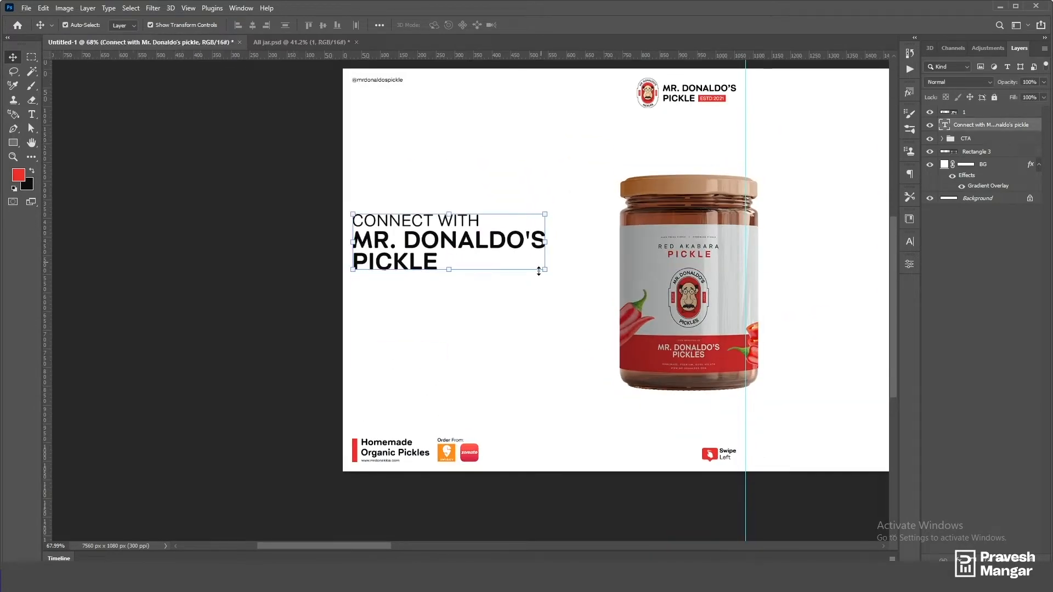
{"action": "left_click_drag", "start_coordinate": [547, 268], "coordinate": [565, 273]}
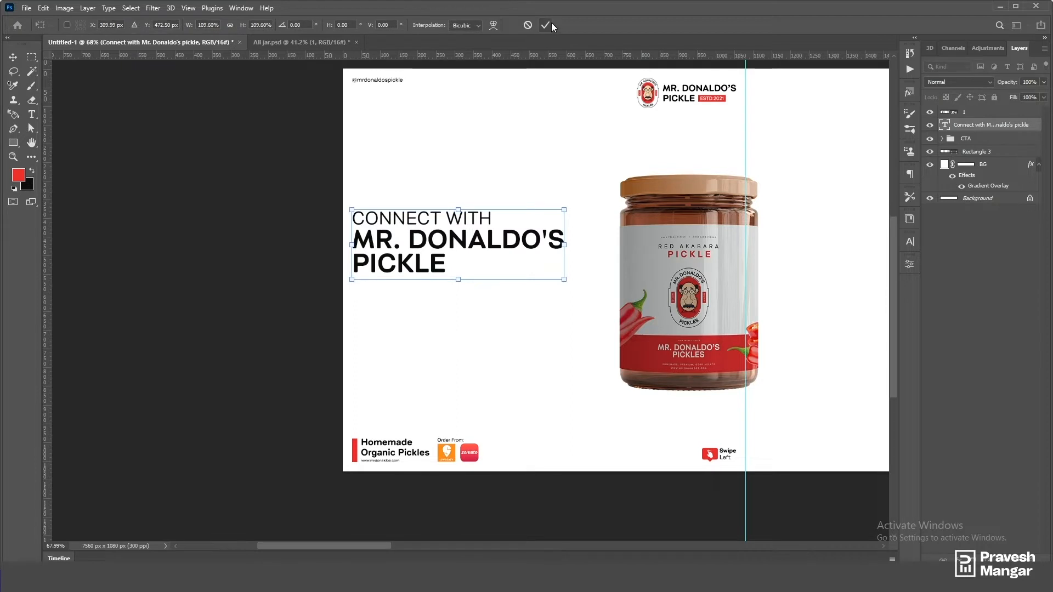
{"action": "key", "text": "Return"}
Step: Draw a rectangle about 388 x 53 px below the headline and fill it with the red foreground color
{"action": "scroll", "coordinate": [294, 274], "scroll_direction": "down", "scroll_amount": 2}
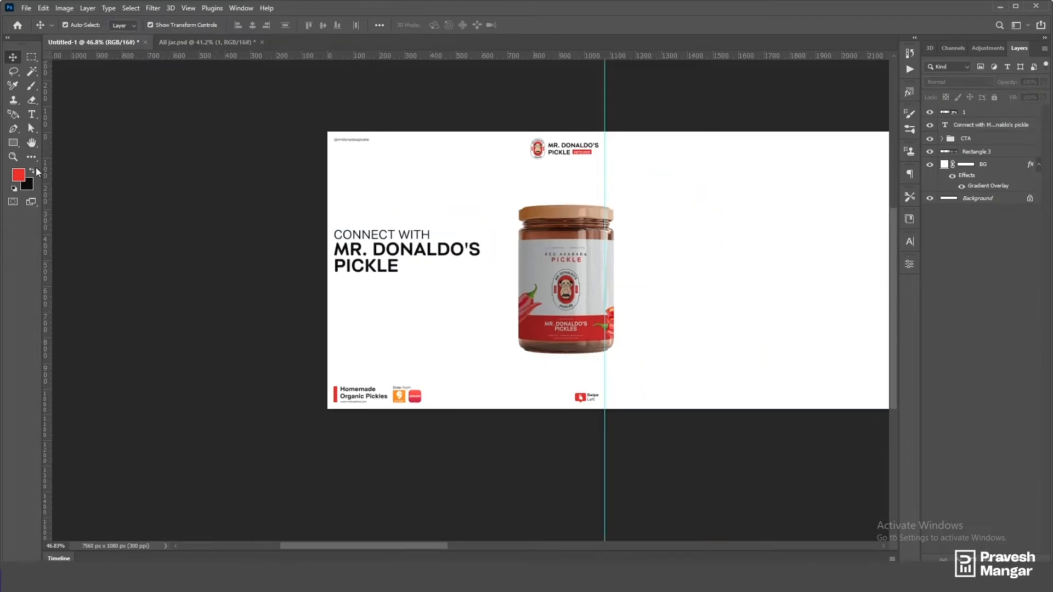
{"action": "left_click", "coordinate": [13, 143]}
{"action": "scroll", "coordinate": [284, 266], "scroll_direction": "up", "scroll_amount": 1}
{"action": "left_click_drag", "start_coordinate": [350, 284], "coordinate": [471, 301]}
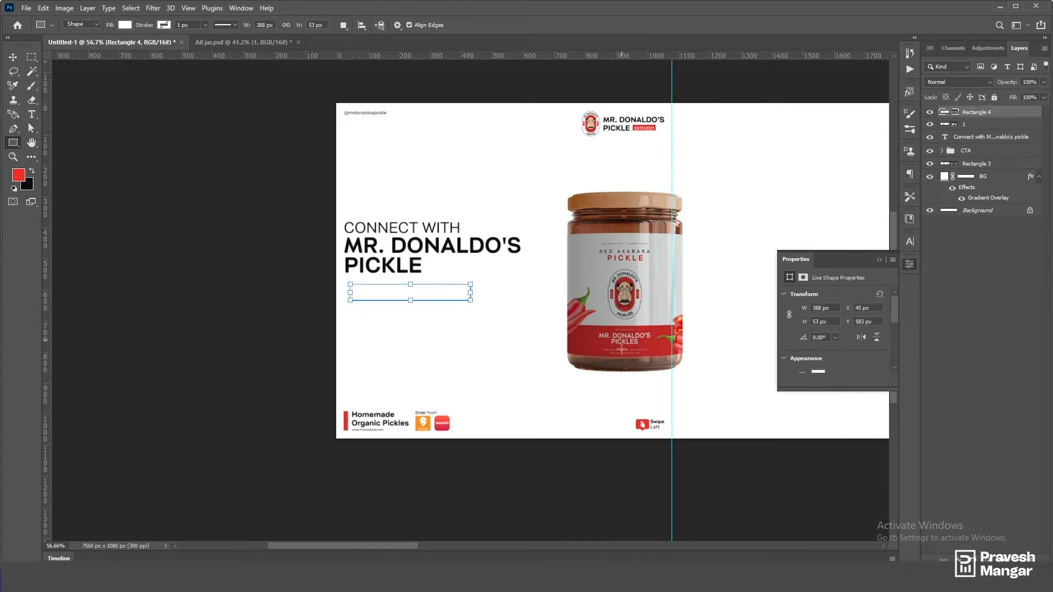
{"action": "key", "text": "alt+BackSpace"}
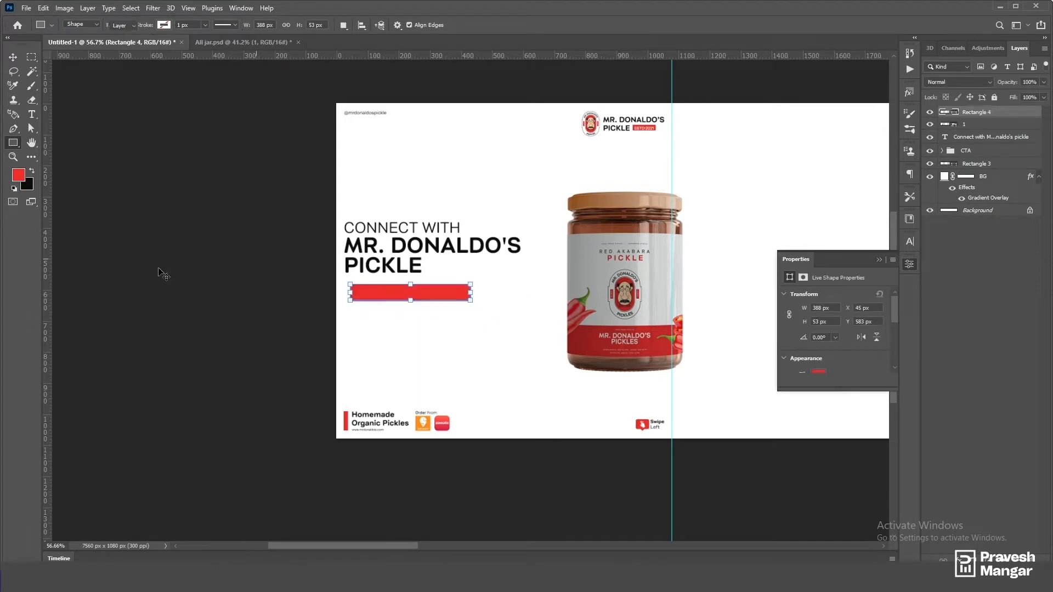
Step: Duplicate the headline below the red bar and replace the copy's text with "RED AKABARA PICKLE"
{"action": "key", "text": "v"}
{"action": "scroll", "coordinate": [424, 286], "scroll_direction": "up", "scroll_amount": 5}
{"action": "left_click", "coordinate": [424, 279]}
{"action": "left_click_drag", "start_coordinate": [433, 191], "coordinate": [449, 365]}
{"action": "double_click", "coordinate": [449, 366]}
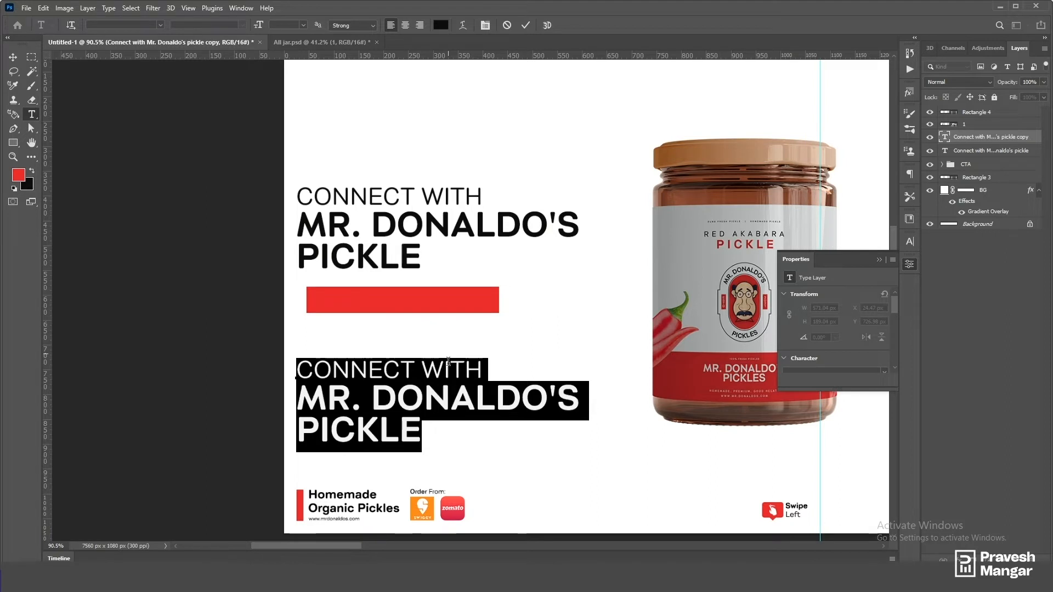
{"action": "type", "text": "RED"}
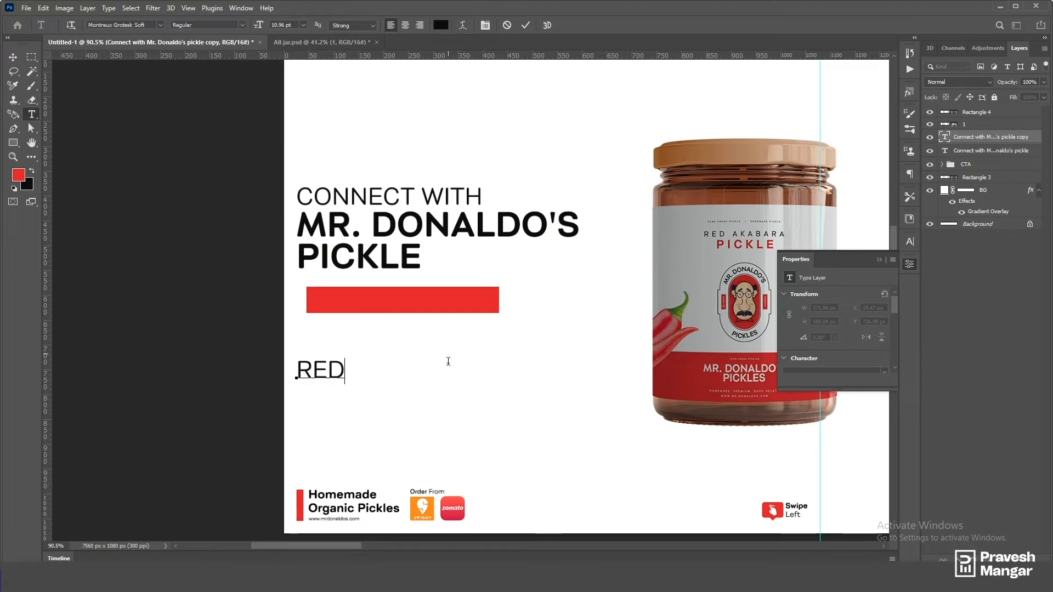
{"action": "type", "text": " AKA"}
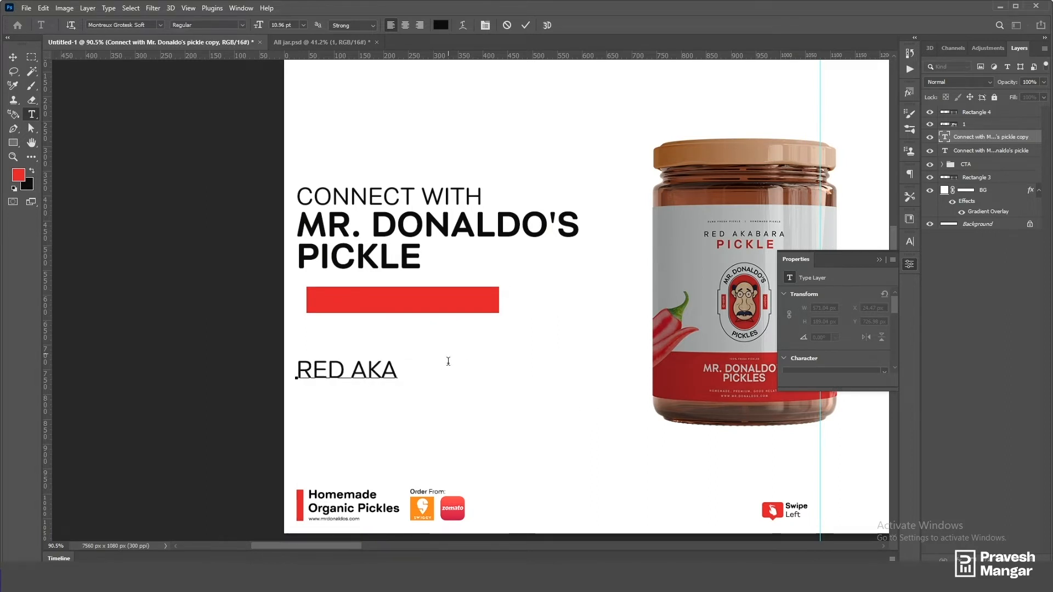
{"action": "type", "text": "BARA PICKLE"}
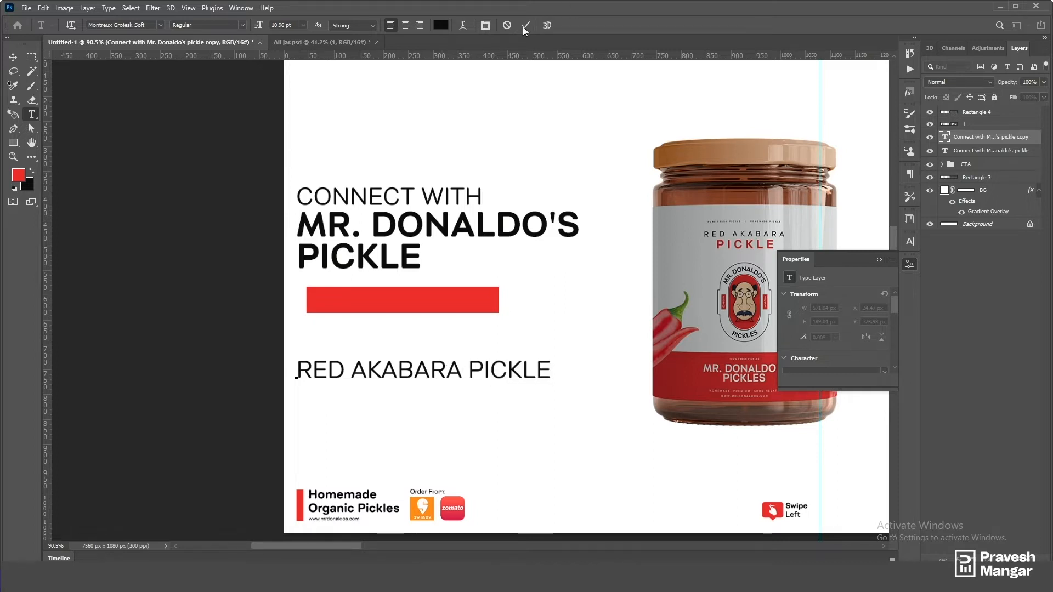
{"action": "left_click", "coordinate": [525, 27]}
Step: Scale the "RED AKABARA PICKLE" text down to about 230 px wide, place it on the red bar and stack its layer above the bar
{"action": "key", "text": "c"}
{"action": "key", "text": "v"}
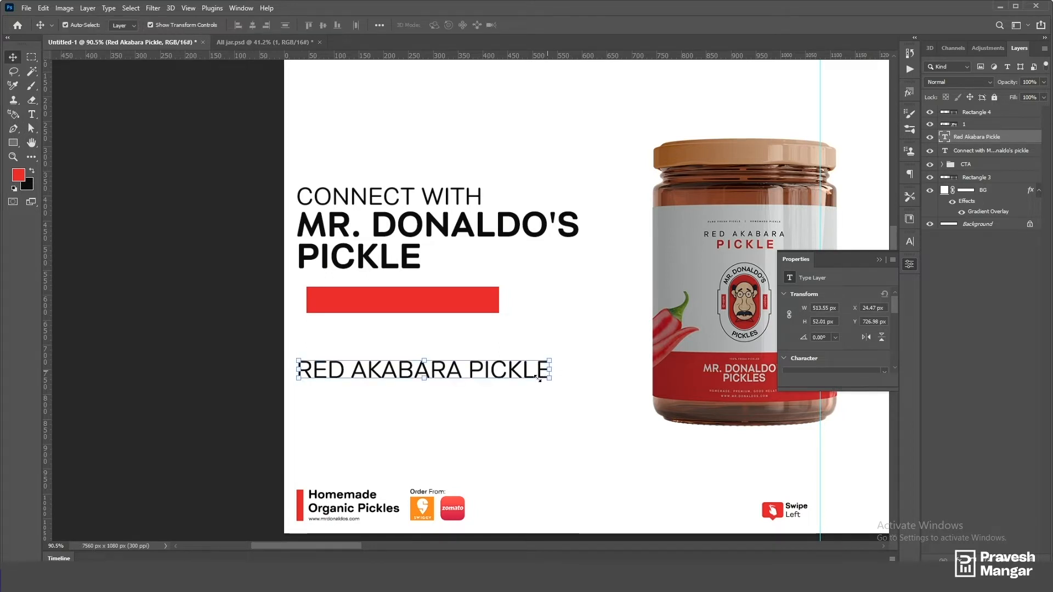
{"action": "left_click_drag", "start_coordinate": [538, 378], "coordinate": [420, 301]}
{"action": "left_click_drag", "start_coordinate": [983, 124], "coordinate": [968, 143]}
{"action": "left_click", "coordinate": [396, 300]}
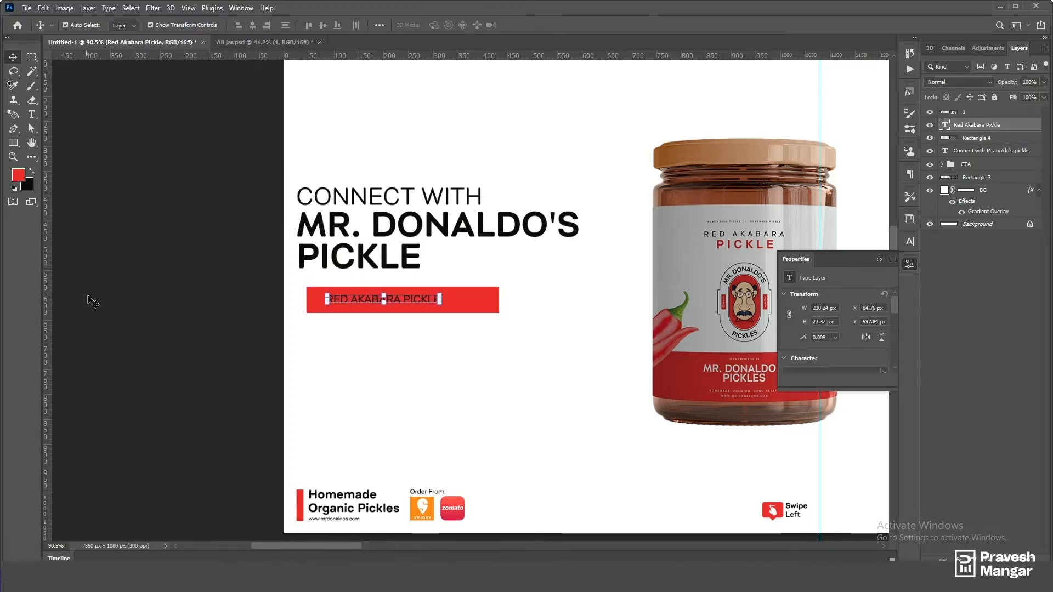
Step: Change the "RED AKABARA PICKLE" text color to white and deselect it
{"action": "left_click", "coordinate": [909, 243]}
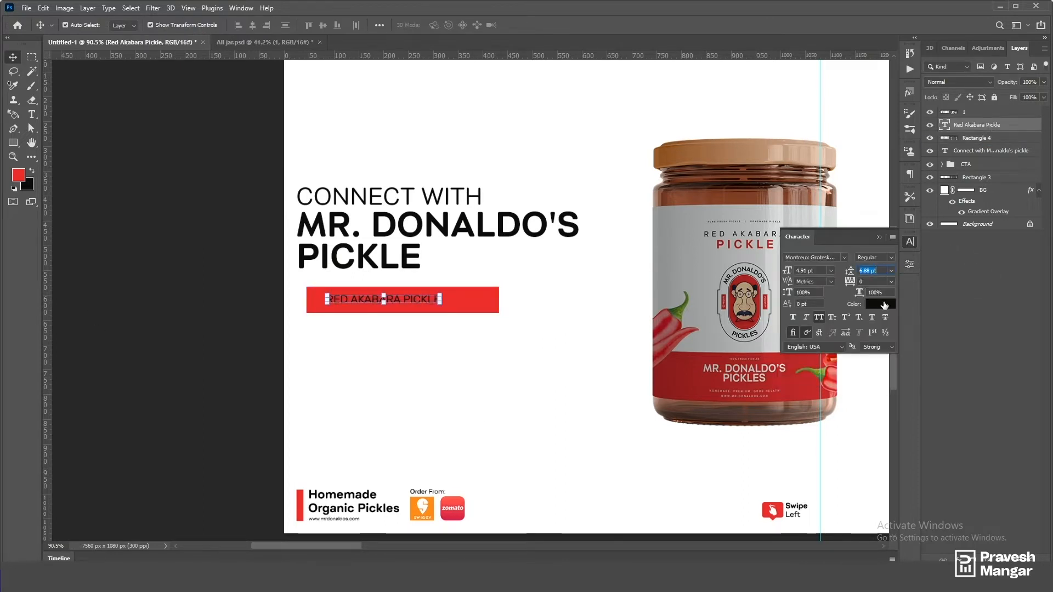
{"action": "left_click", "coordinate": [876, 301]}
{"action": "left_click", "coordinate": [713, 307]}
{"action": "left_click", "coordinate": [960, 304]}
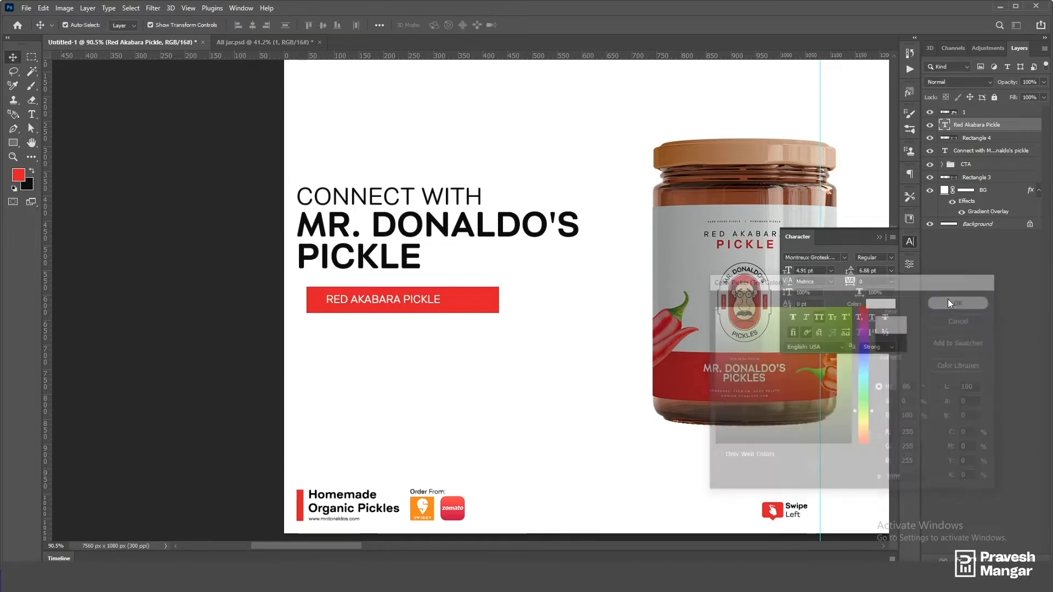
{"action": "scroll", "coordinate": [455, 300], "scroll_direction": "down", "scroll_amount": 2}
{"action": "left_click", "coordinate": [213, 325]}
{"action": "scroll", "coordinate": [356, 310], "scroll_direction": "up", "scroll_amount": 2}
{"action": "scroll", "coordinate": [355, 310], "scroll_direction": "up", "scroll_amount": 1}
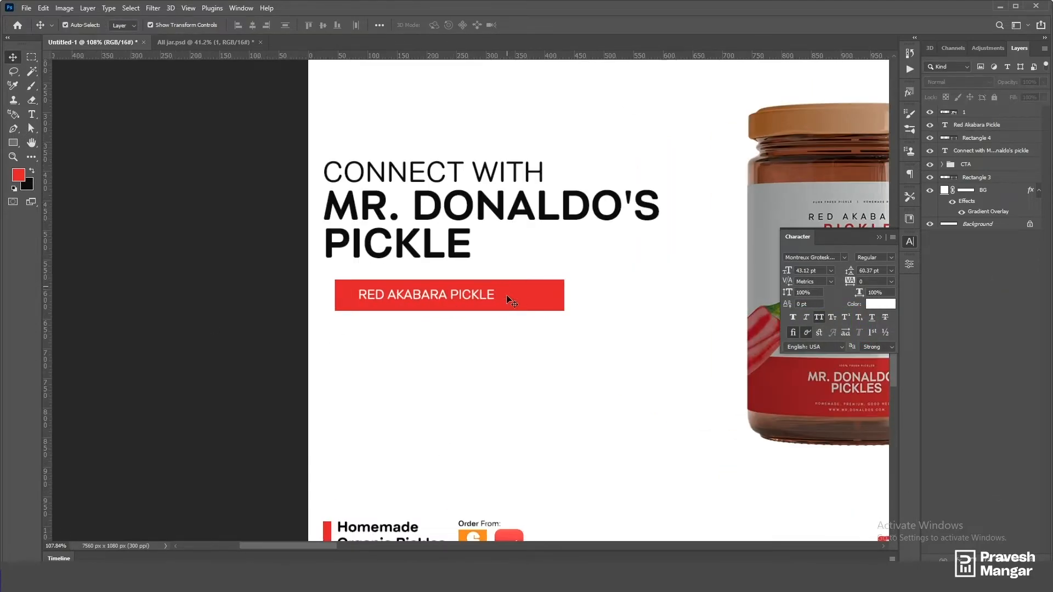
Step: Scale the red bar behind the "RED AKABARA PICKLE" text down to about 72%
{"action": "left_click", "coordinate": [512, 296]}
{"action": "left_click_drag", "start_coordinate": [565, 296], "coordinate": [500, 298]}
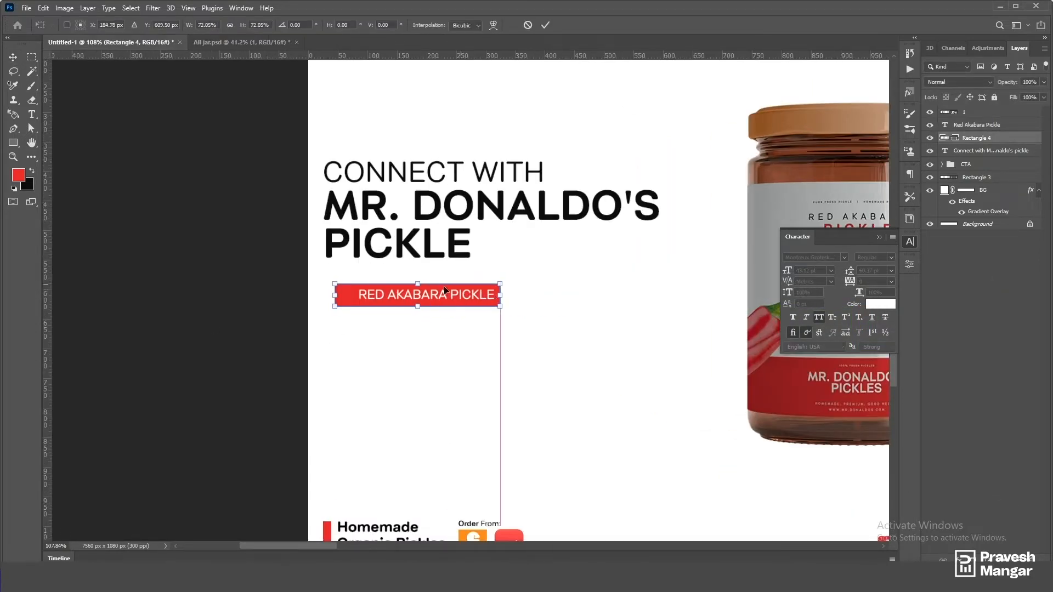
{"action": "key", "text": "Return"}
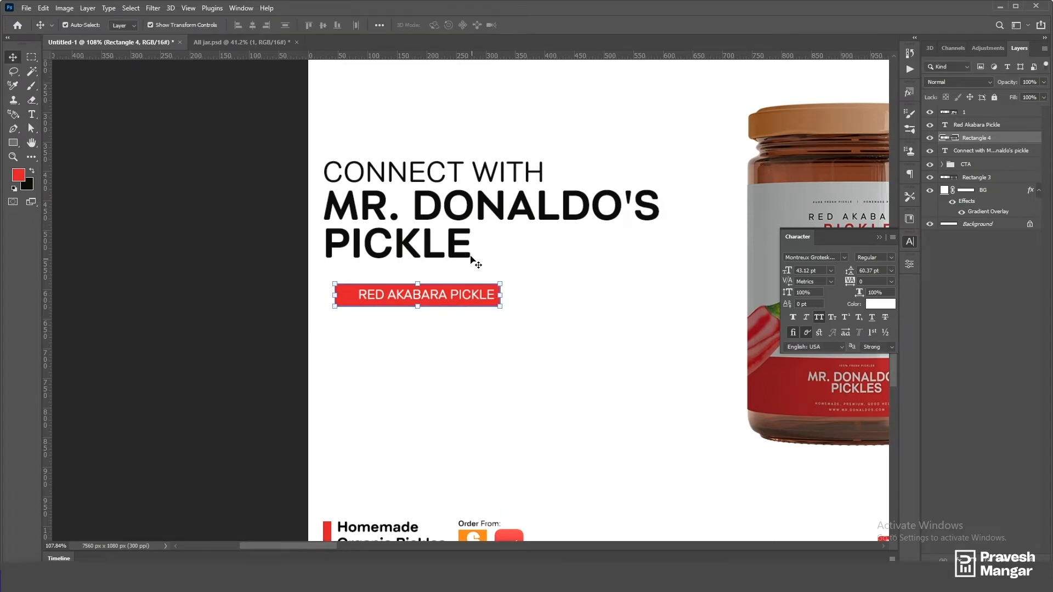
Step: Align the red bar's left edge with the headline and reposition the "RED AKABARA PICKLE" text on the bar
{"action": "scroll", "coordinate": [476, 243], "scroll_direction": "down", "scroll_amount": 2}
{"action": "left_click", "coordinate": [466, 243], "text": "shift"}
{"action": "left_click", "coordinate": [238, 25]}
{"action": "left_click", "coordinate": [228, 282]}
{"action": "mouse_move", "coordinate": [459, 285]}
{"action": "left_mouse_down"}
{"action": "mouse_move", "coordinate": [440, 286]}
{"action": "mouse_move", "coordinate": [451, 279]}
{"action": "left_mouse_up"}
{"action": "key", "text": "ctrl+z"}
{"action": "left_click", "coordinate": [466, 279]}
{"action": "scroll", "coordinate": [489, 285], "scroll_direction": "up", "scroll_amount": 4}
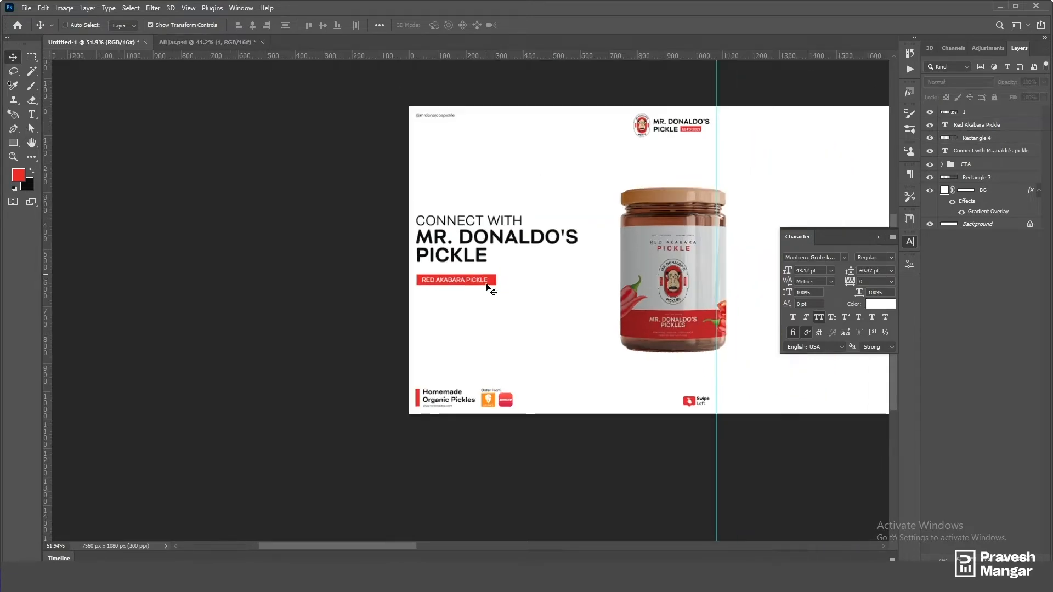
Step: Narrow the red bar from its right side to about 94% width and trim its height slightly
{"action": "left_click", "coordinate": [490, 272]}
{"action": "mouse_move", "coordinate": [509, 274]}
{"action": "left_mouse_down"}
{"action": "mouse_move", "coordinate": [489, 274]}
{"action": "mouse_move", "coordinate": [498, 274]}
{"action": "left_mouse_up"}
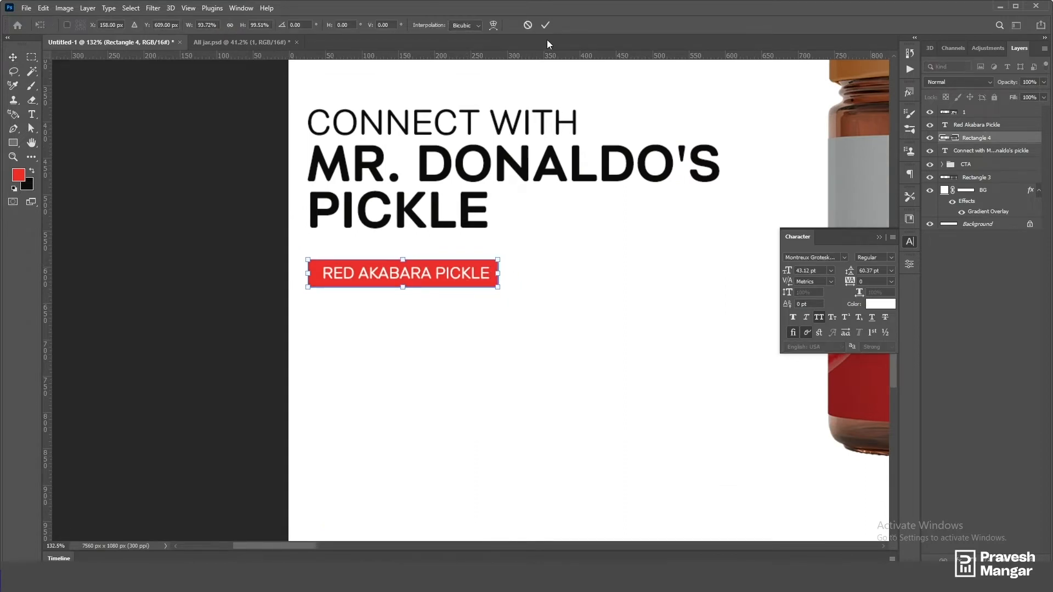
{"action": "left_click", "coordinate": [545, 25]}
{"action": "left_click_drag", "start_coordinate": [401, 259], "coordinate": [404, 261]}
{"action": "left_click", "coordinate": [545, 24]}
Step: Nudge the "RED AKABARA PICKLE" text left to center it on the red bar, then deselect it
{"action": "left_click", "coordinate": [97, 265]}
{"action": "left_click", "coordinate": [329, 280]}
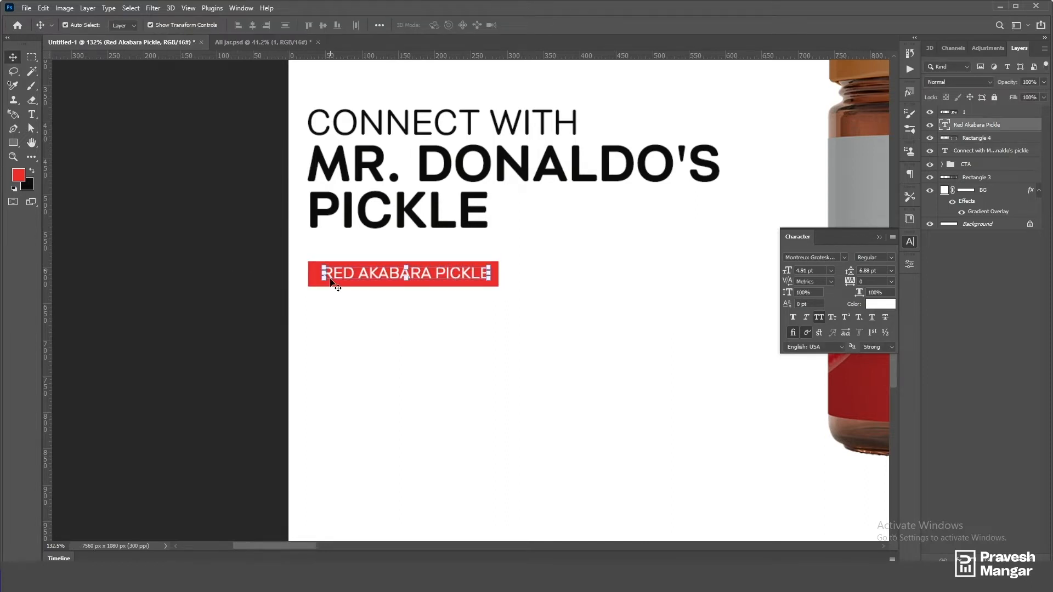
{"action": "scroll", "coordinate": [330, 280], "scroll_direction": "down", "scroll_amount": 5}
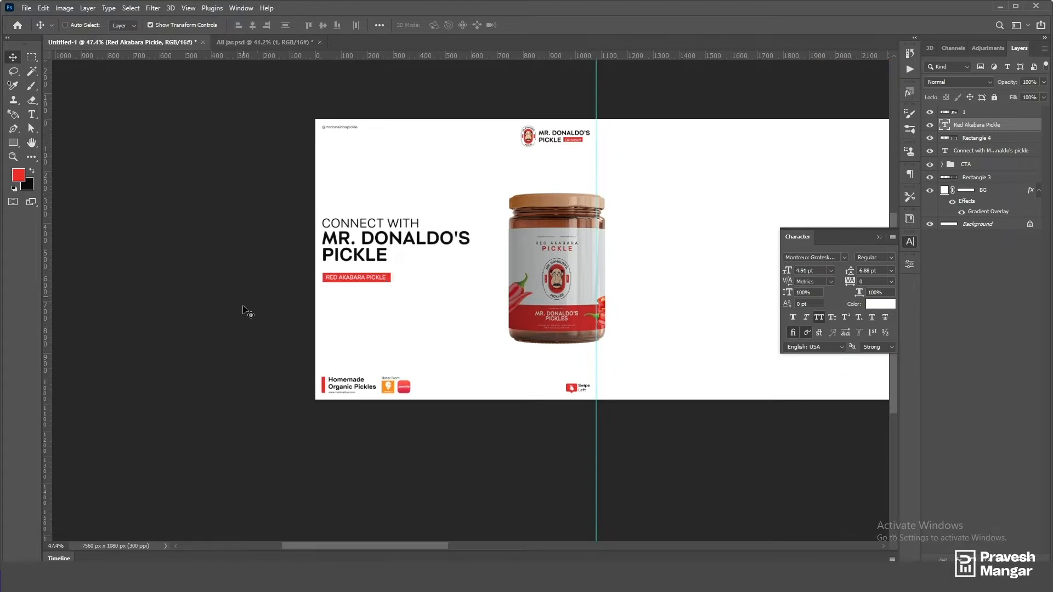
{"action": "left_click", "coordinate": [243, 310], "text": "ctrl"}
Step: Duplicate the red bar, fill the copy with the black background color and keep it stacked above the original
{"action": "scroll", "coordinate": [463, 350], "scroll_direction": "up", "scroll_amount": 2}
{"action": "scroll", "coordinate": [475, 346], "scroll_direction": "down", "scroll_amount": 2}
{"action": "scroll", "coordinate": [369, 350], "scroll_direction": "up", "scroll_amount": 8}
{"action": "scroll", "coordinate": [440, 320], "scroll_direction": "up", "scroll_amount": 3}
{"action": "left_click", "coordinate": [467, 312]}
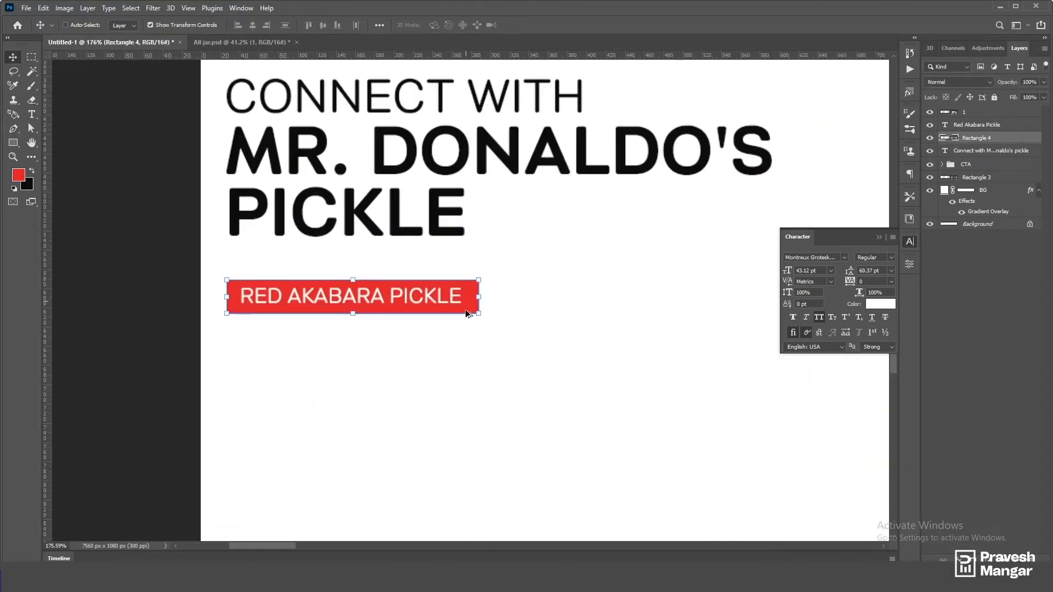
{"action": "scroll", "coordinate": [466, 314], "scroll_direction": "down", "scroll_amount": 2}
{"action": "key", "text": "ctrl+j"}
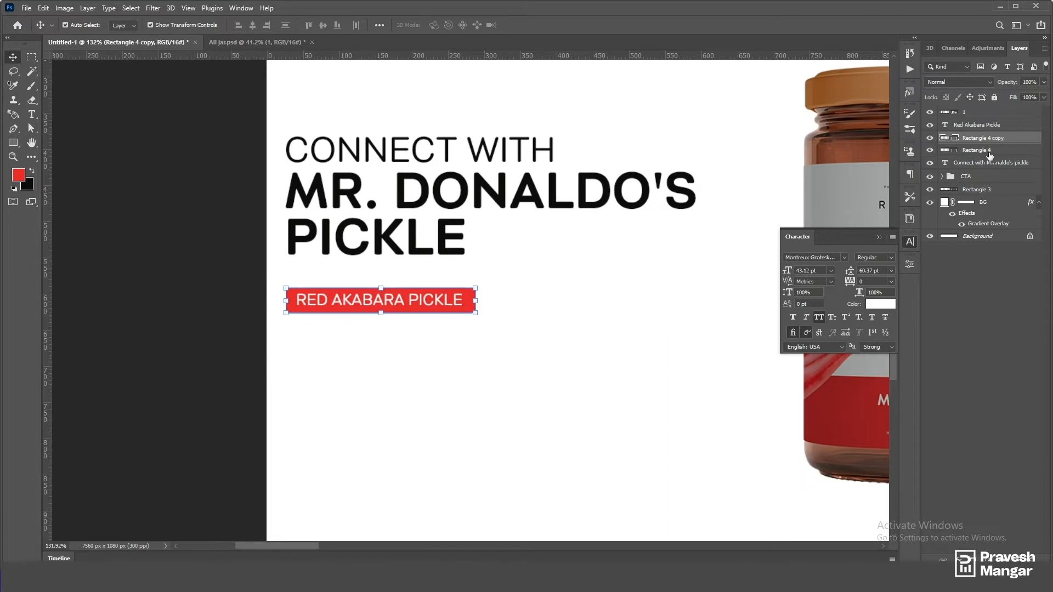
{"action": "left_click_drag", "start_coordinate": [1005, 144], "coordinate": [948, 161]}
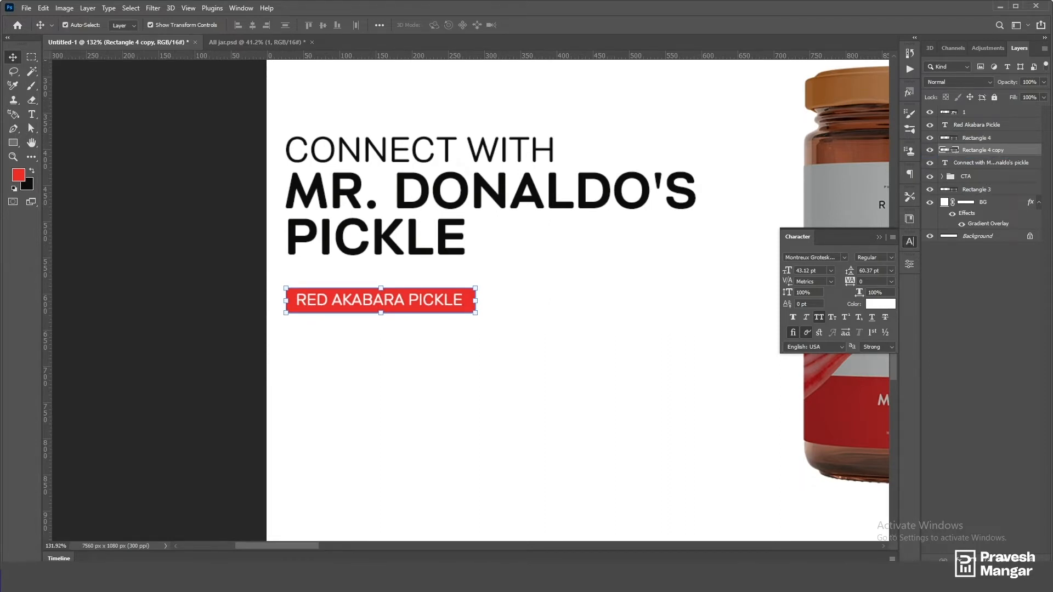
{"action": "key", "text": "ctrl"}
{"action": "left_click_drag", "start_coordinate": [994, 151], "coordinate": [990, 140]}
Step: Rename the black bar layer "Shadow" and the original red bar layer "Button"
{"action": "double_click", "coordinate": [989, 138]}
{"action": "type", "text": "Shad"}
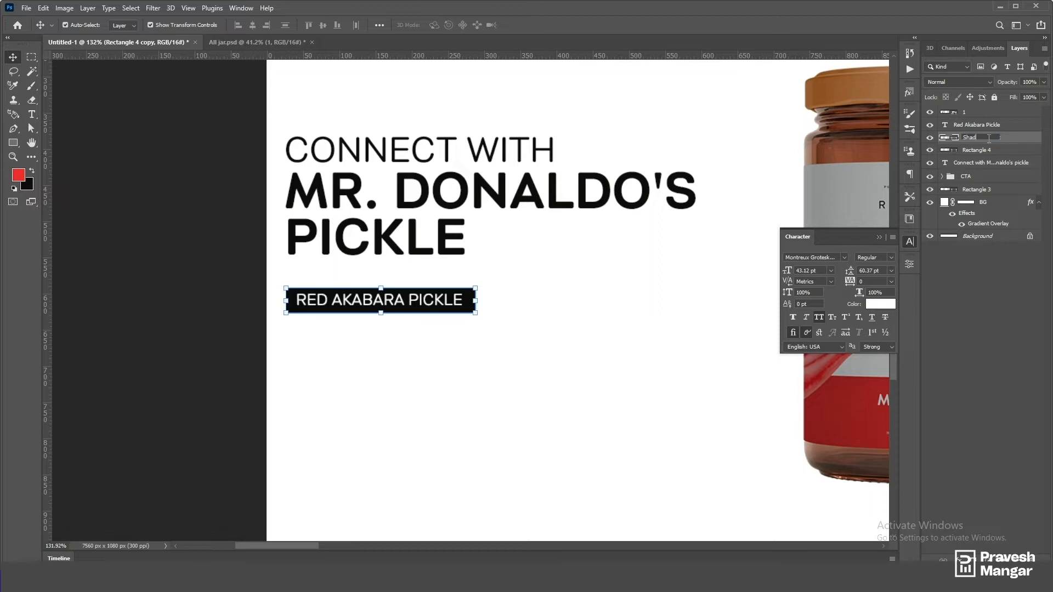
{"action": "type", "text": "ow"}
{"action": "key", "text": "Return"}
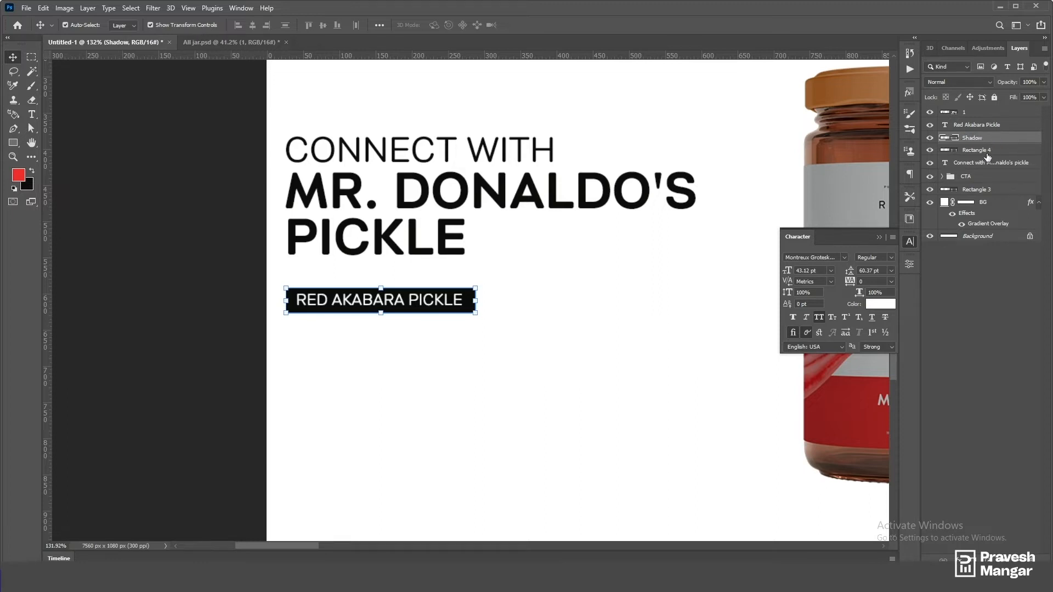
{"action": "left_click", "coordinate": [989, 153]}
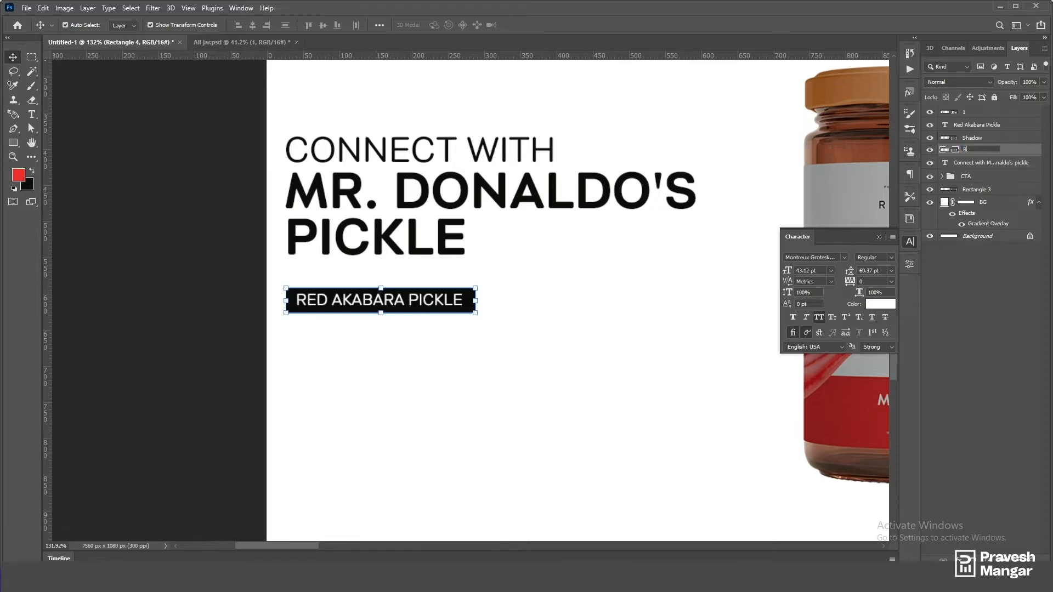
{"action": "type", "text": "Button"}
{"action": "key", "text": "Return"}
Step: Rasterize the Shadow layer and apply a Gaussian Blur with a 16-pixel radius
{"action": "left_click_drag", "start_coordinate": [398, 378], "coordinate": [265, 333]}
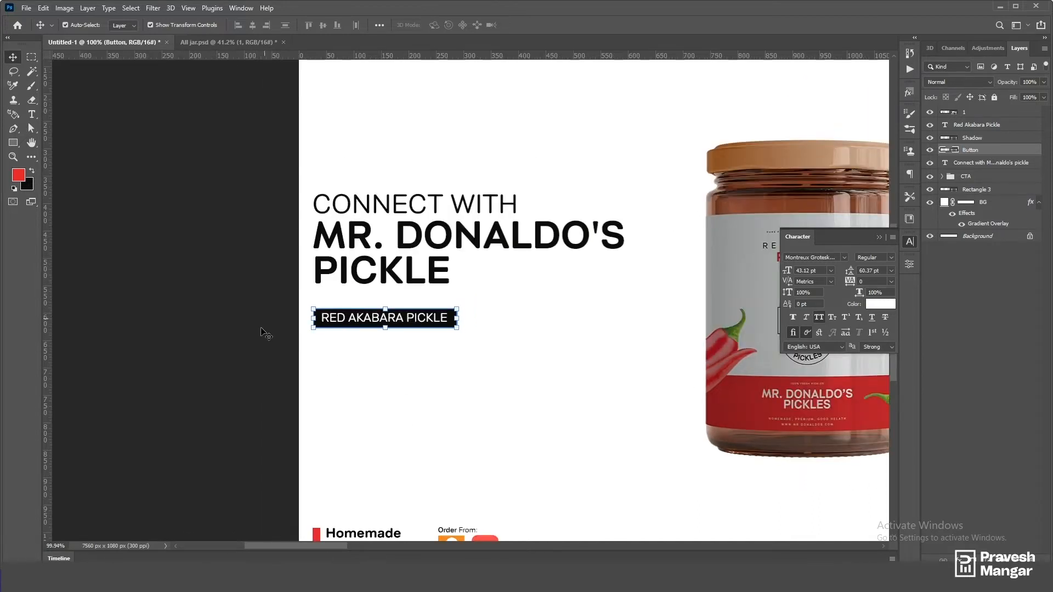
{"action": "left_click", "coordinate": [264, 333]}
{"action": "left_click", "coordinate": [454, 328]}
{"action": "left_click", "coordinate": [152, 8]}
{"action": "mouse_move", "coordinate": [173, 148]}
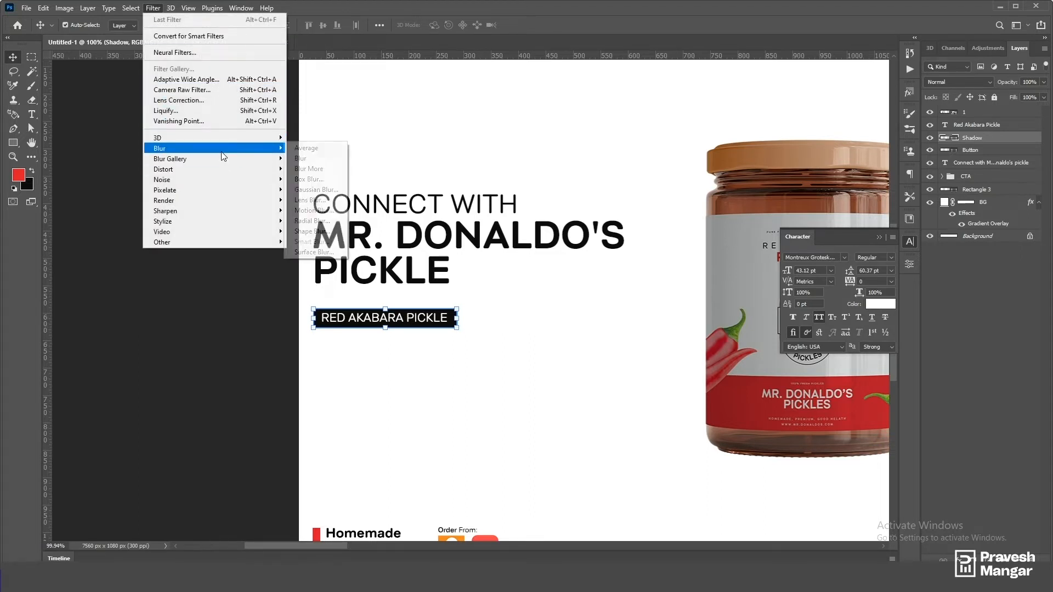
{"action": "left_click", "coordinate": [306, 190]}
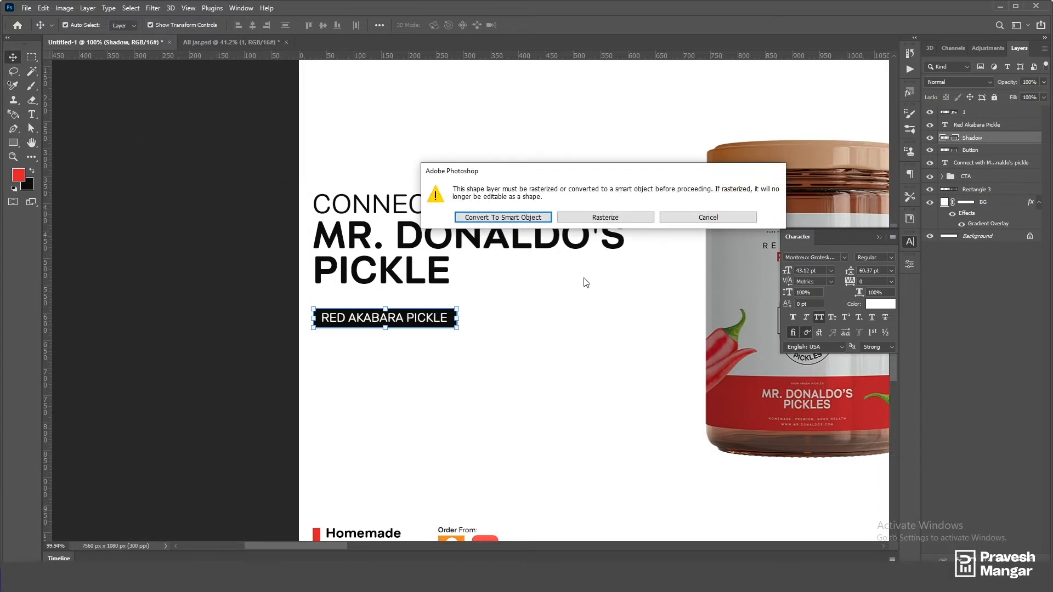
{"action": "left_click", "coordinate": [603, 218]}
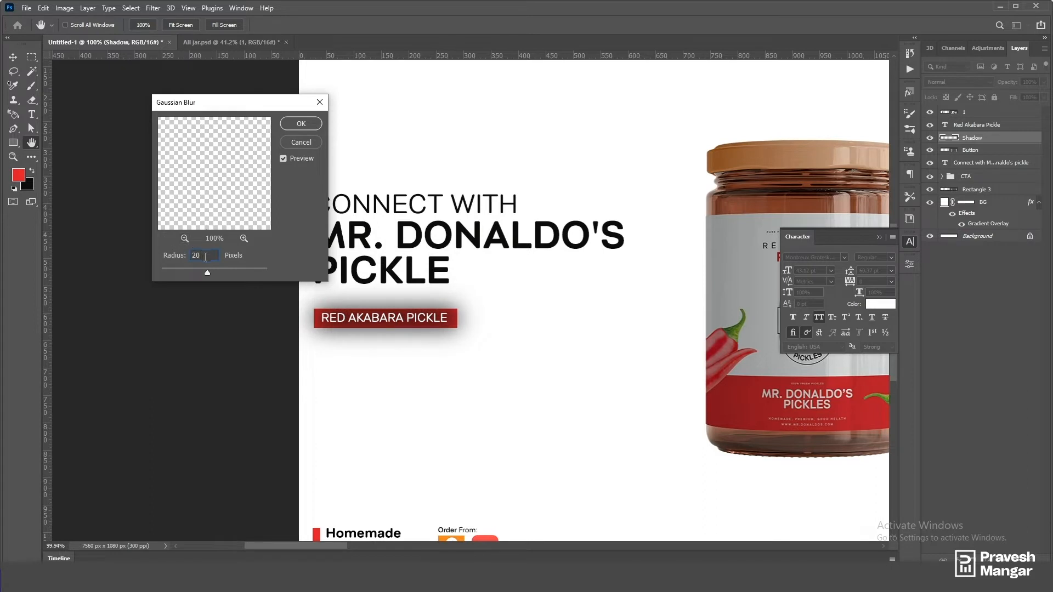
{"action": "type", "text": "16"}
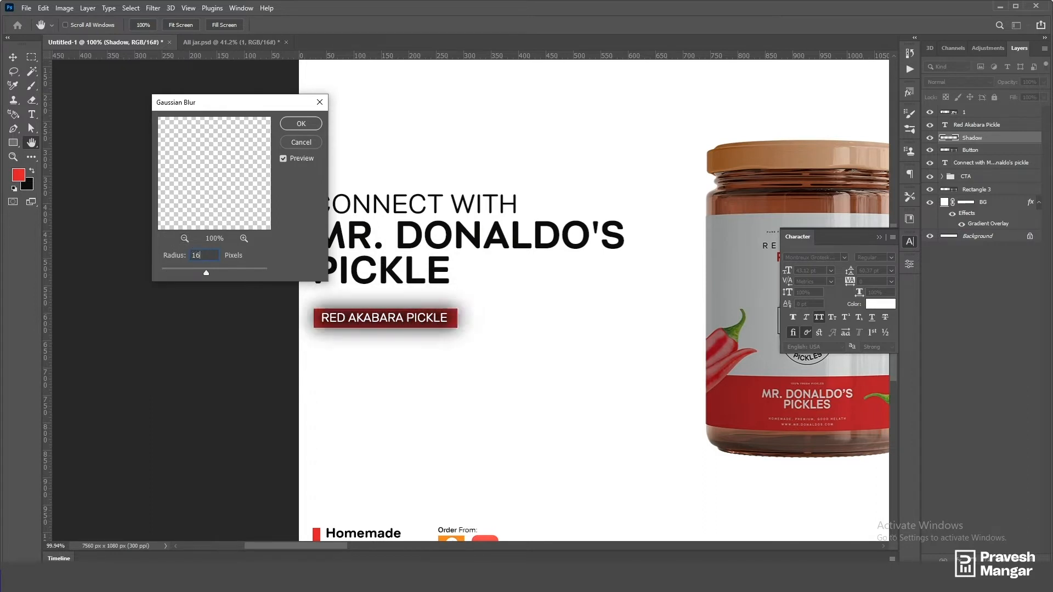
{"action": "left_click", "coordinate": [302, 124]}
Step: Stack the Shadow layer below Button and warp the shadow's top, bottom and left edges inward
{"action": "left_click_drag", "start_coordinate": [1001, 145], "coordinate": [1002, 157]}
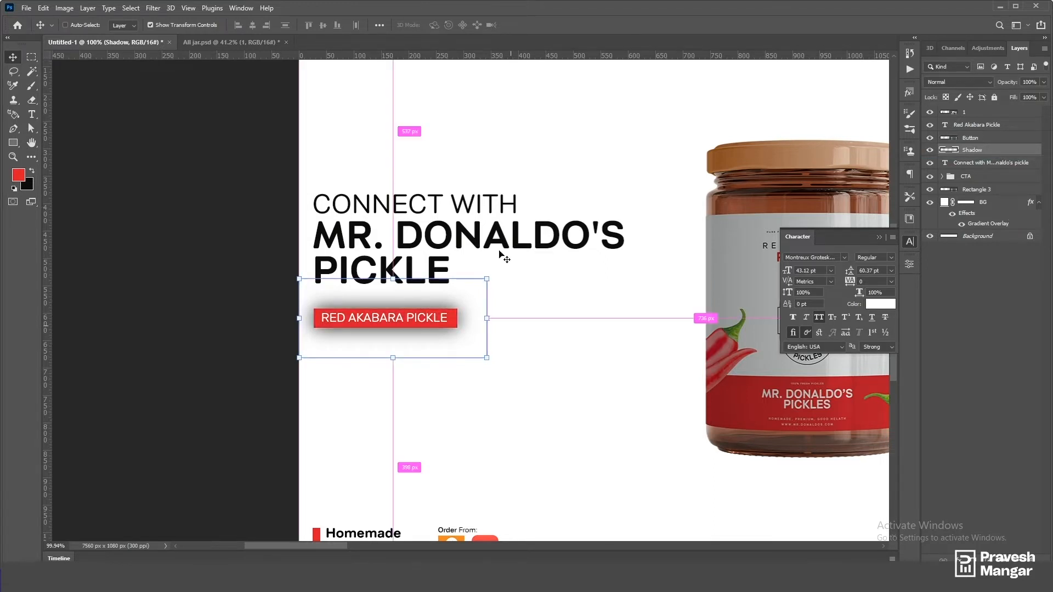
{"action": "key", "text": "ctrl+t"}
{"action": "left_click", "coordinate": [497, 24]}
{"action": "left_click_drag", "start_coordinate": [423, 278], "coordinate": [363, 317]}
{"action": "left_click_drag", "start_coordinate": [362, 360], "coordinate": [361, 330]}
{"action": "left_click_drag", "start_coordinate": [425, 357], "coordinate": [423, 331]}
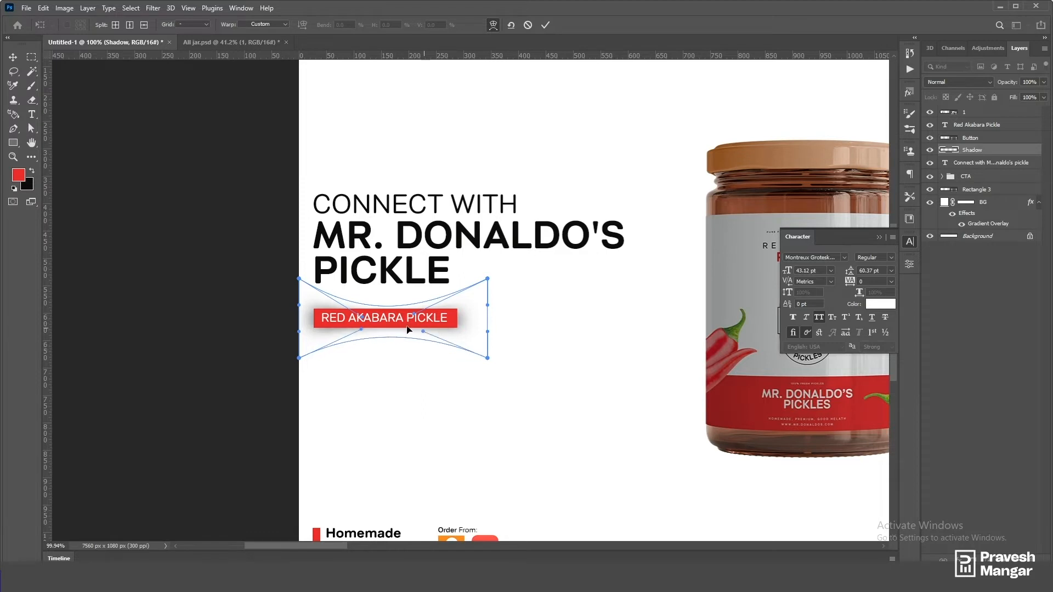
{"action": "left_click_drag", "start_coordinate": [300, 306], "coordinate": [326, 335]}
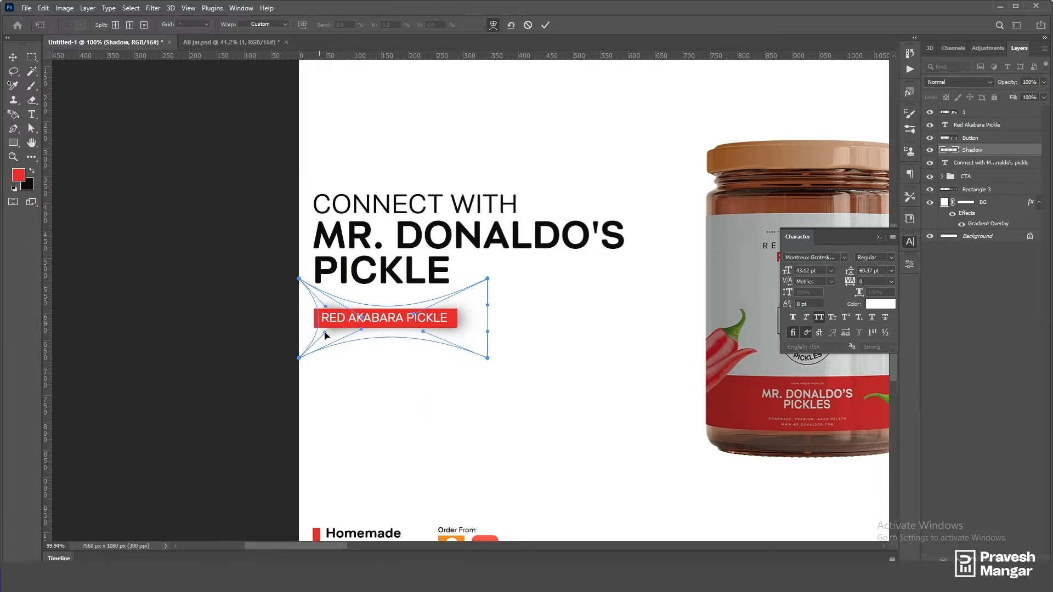
{"action": "left_click", "coordinate": [547, 25]}
Step: Skew the shadow vertically by about 4° so its right end drops below the red bar
{"action": "scroll", "coordinate": [390, 317], "scroll_direction": "up", "scroll_amount": 2}
{"action": "scroll", "coordinate": [389, 317], "scroll_direction": "down", "scroll_amount": 2}
{"action": "scroll", "coordinate": [395, 314], "scroll_direction": "up", "scroll_amount": 2}
{"action": "key", "text": "ctrl+t"}
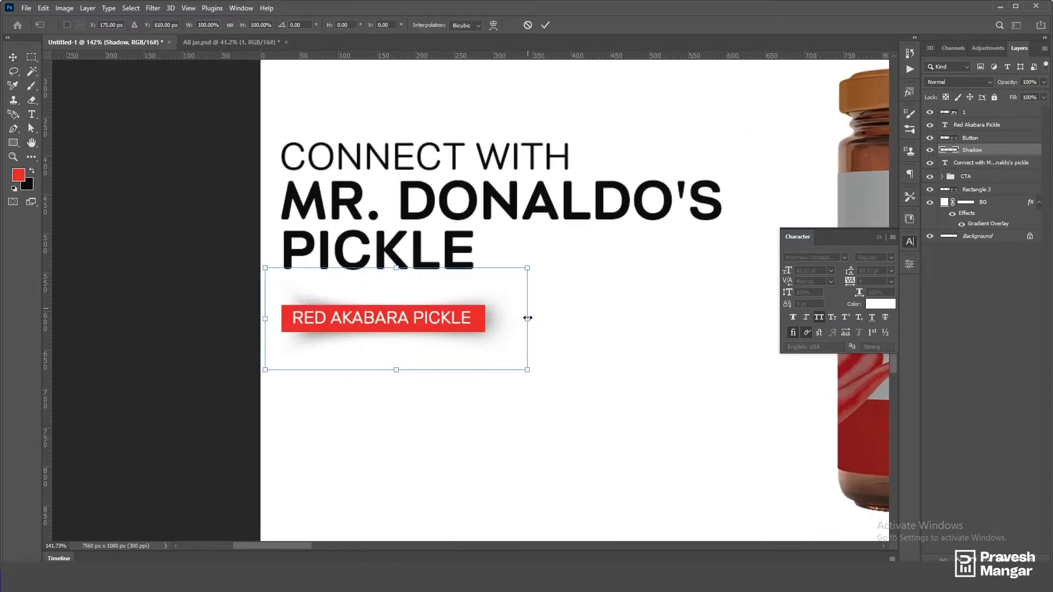
{"action": "left_click_drag", "start_coordinate": [528, 318], "coordinate": [532, 337]}
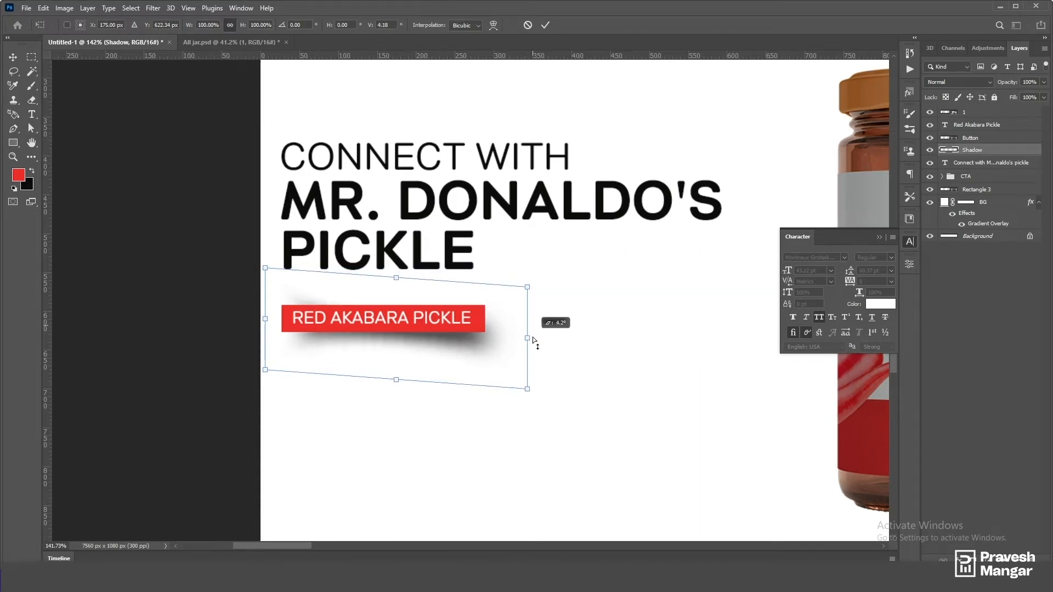
{"action": "left_click_drag", "start_coordinate": [266, 327], "coordinate": [267, 321]}
{"action": "left_click", "coordinate": [494, 26]}
{"action": "left_click", "coordinate": [545, 24]}
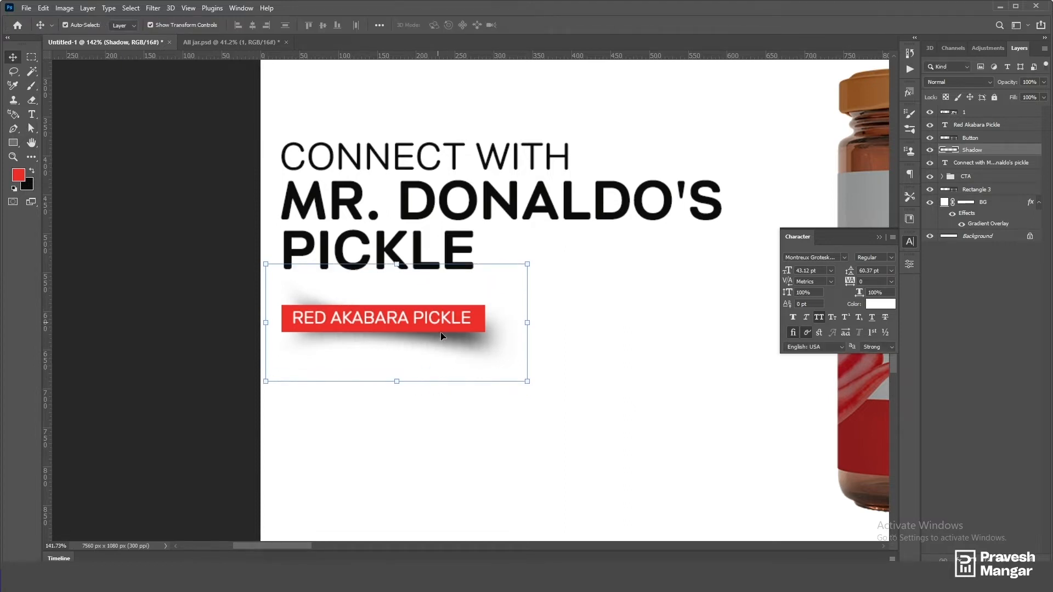
Step: Warp the shadow again, pulling its bottom edge up toward the bar and its top edge slightly down
{"action": "key", "text": "ctrl+t"}
{"action": "left_click", "coordinate": [493, 24]}
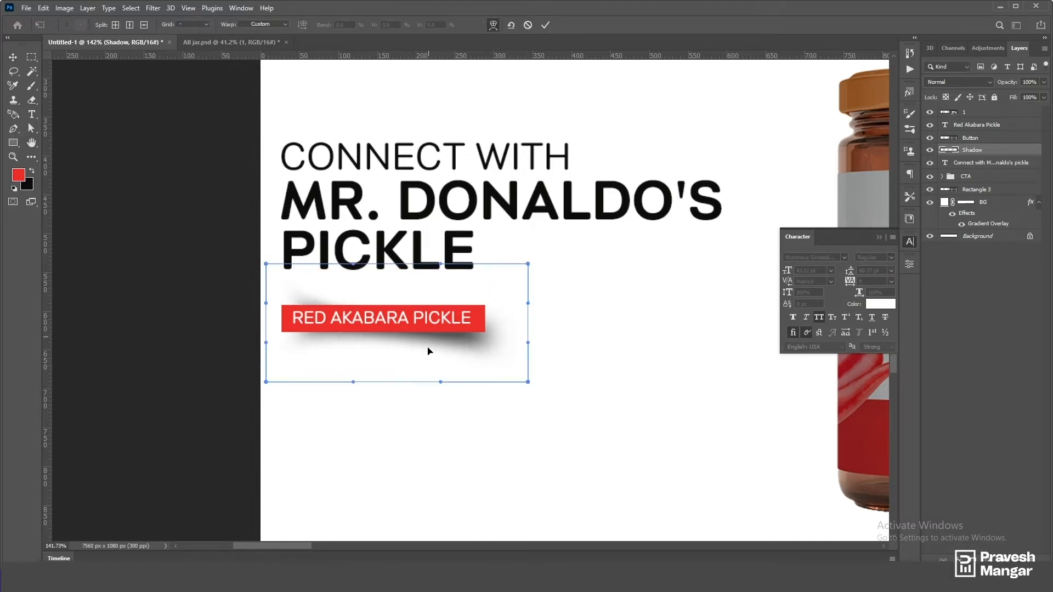
{"action": "left_click_drag", "start_coordinate": [439, 383], "coordinate": [438, 358]}
{"action": "left_click_drag", "start_coordinate": [350, 381], "coordinate": [351, 372]}
{"action": "left_click_drag", "start_coordinate": [352, 265], "coordinate": [352, 272]}
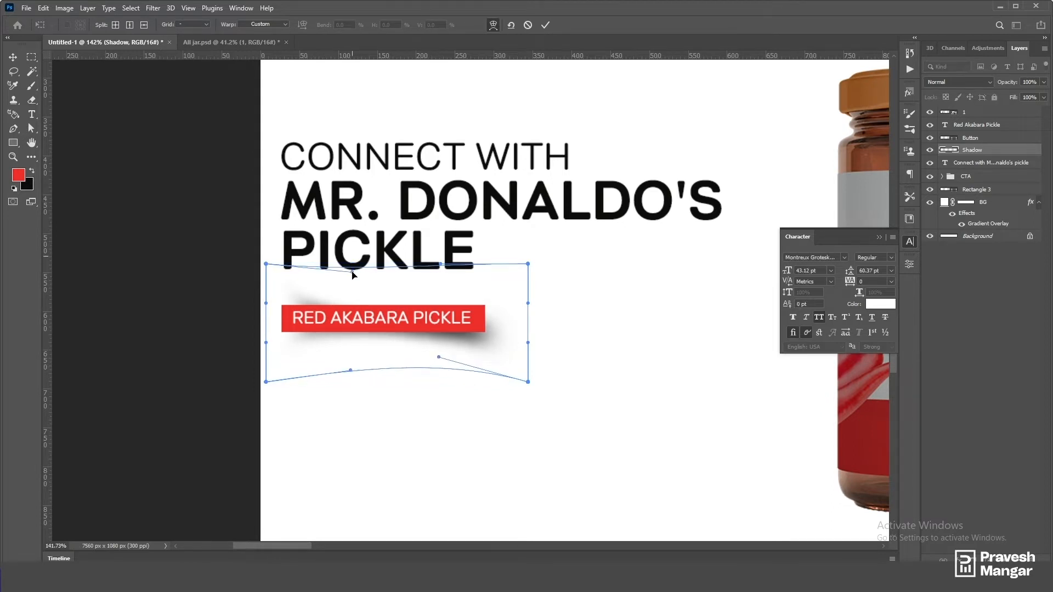
{"action": "left_click", "coordinate": [545, 25]}
Step: Add a layer mask to Shadow and paint out its upper-left part with a soft 300 px black brush
{"action": "key", "text": "ctrl+0"}
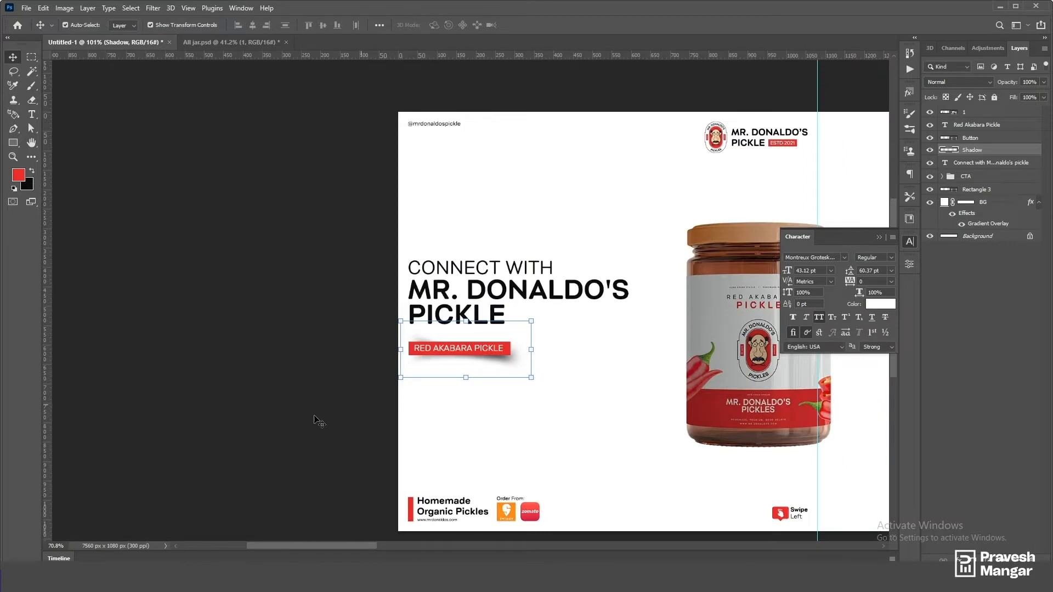
{"action": "scroll", "coordinate": [548, 357], "scroll_direction": "up", "scroll_amount": 1}
{"action": "scroll", "coordinate": [497, 370], "scroll_direction": "up", "scroll_amount": 1}
{"action": "left_click", "coordinate": [587, 322], "text": "ctrl"}
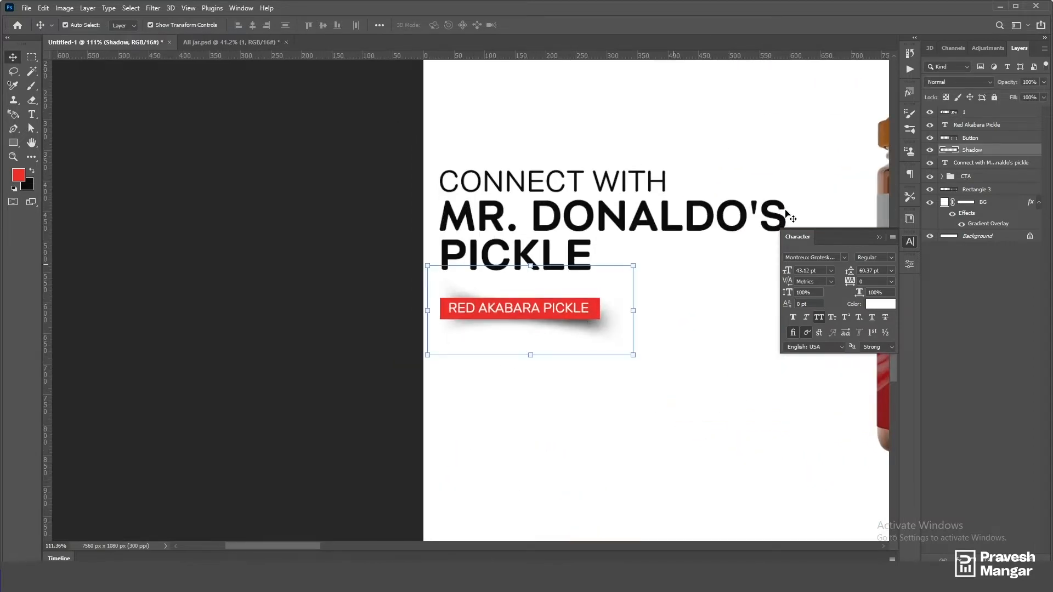
{"action": "left_click", "coordinate": [973, 560]}
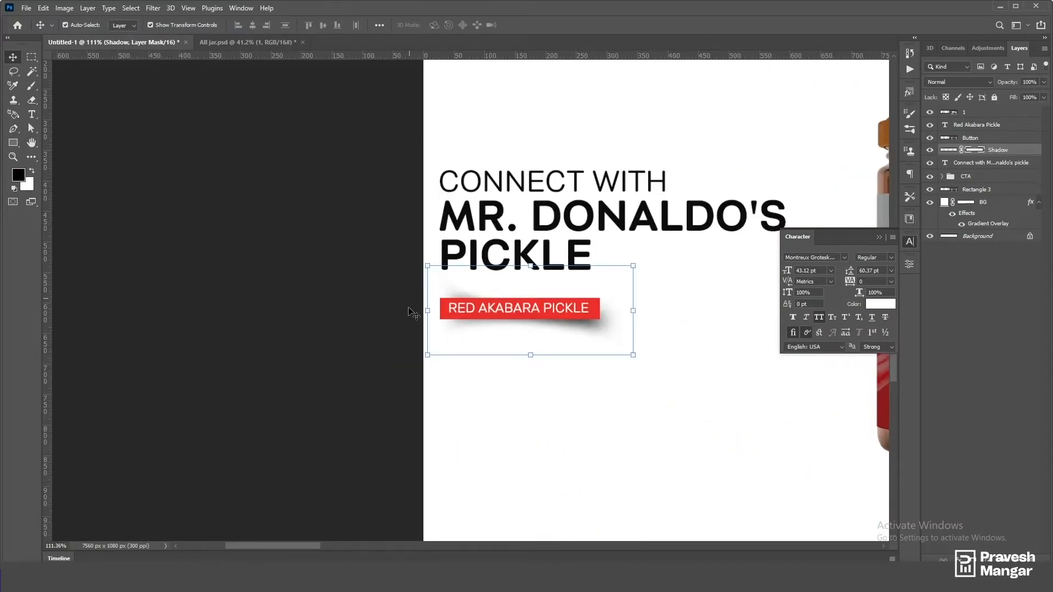
{"action": "scroll", "coordinate": [412, 310], "scroll_direction": "down", "scroll_amount": 2}
{"action": "key", "text": "b"}
{"action": "scroll", "coordinate": [473, 288], "scroll_direction": "up", "scroll_amount": 3}
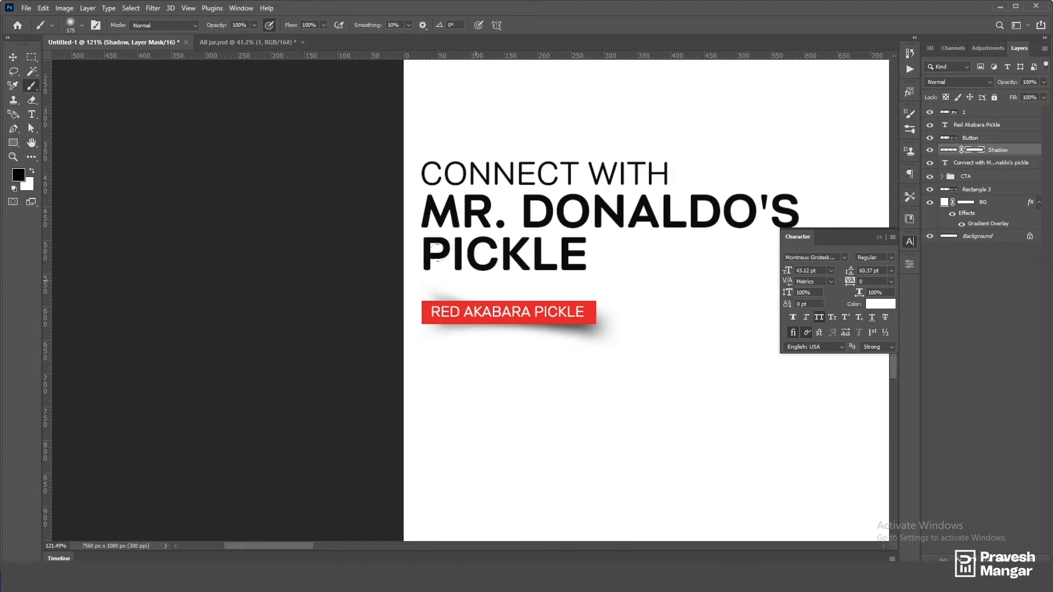
{"action": "left_click", "coordinate": [444, 257]}
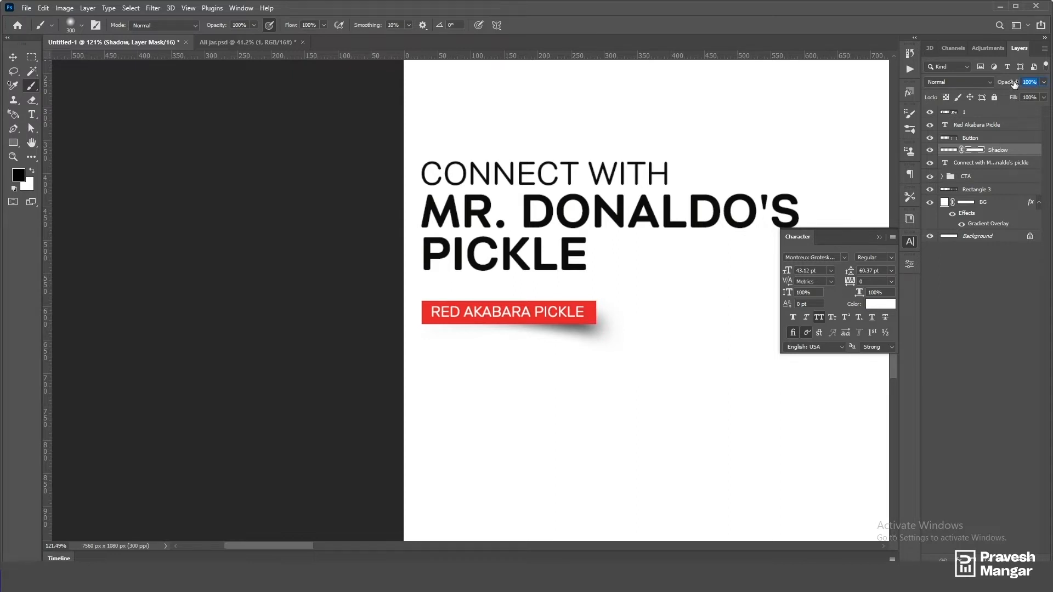
Step: Set the Shadow layer's opacity to 45% and collapse the floating character settings
{"action": "type", "text": "45"}
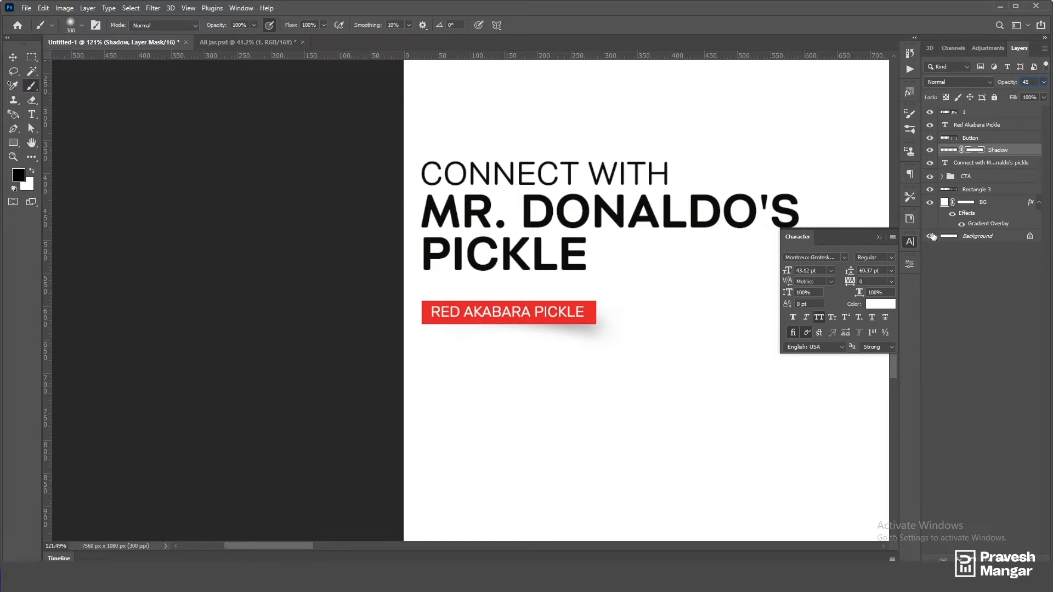
{"action": "left_click", "coordinate": [910, 241]}
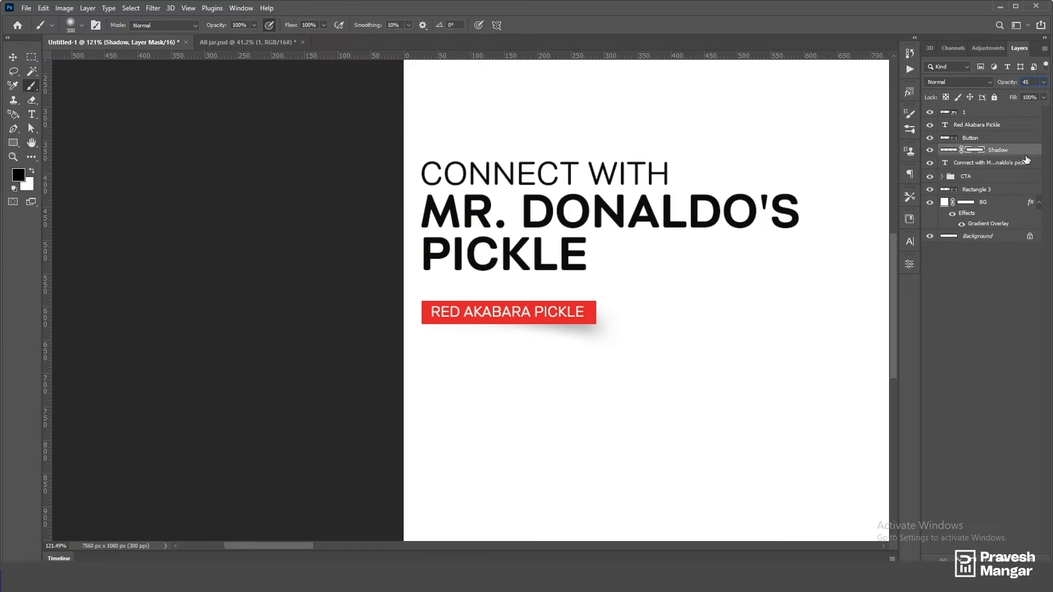
{"action": "key", "text": "v"}
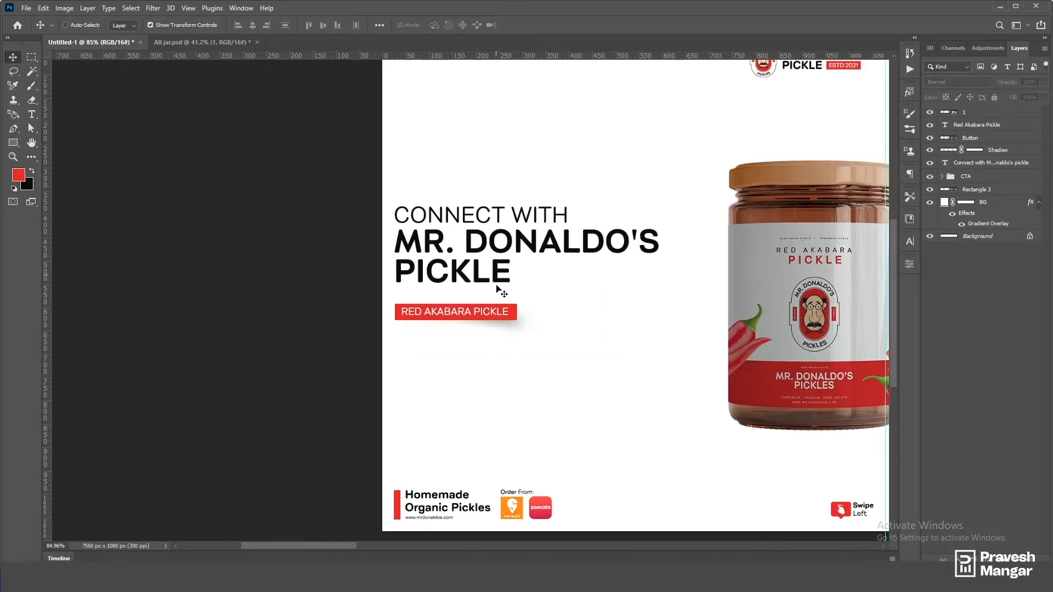
Step: Skew the Shadow layer vertically by about -2.2° and stretch it horizontally to about 101.4%
{"action": "left_click", "coordinate": [510, 323], "text": "ctrl"}
{"action": "key", "text": "ctrl+t"}
{"action": "left_click_drag", "start_coordinate": [388, 314], "coordinate": [386, 321]}
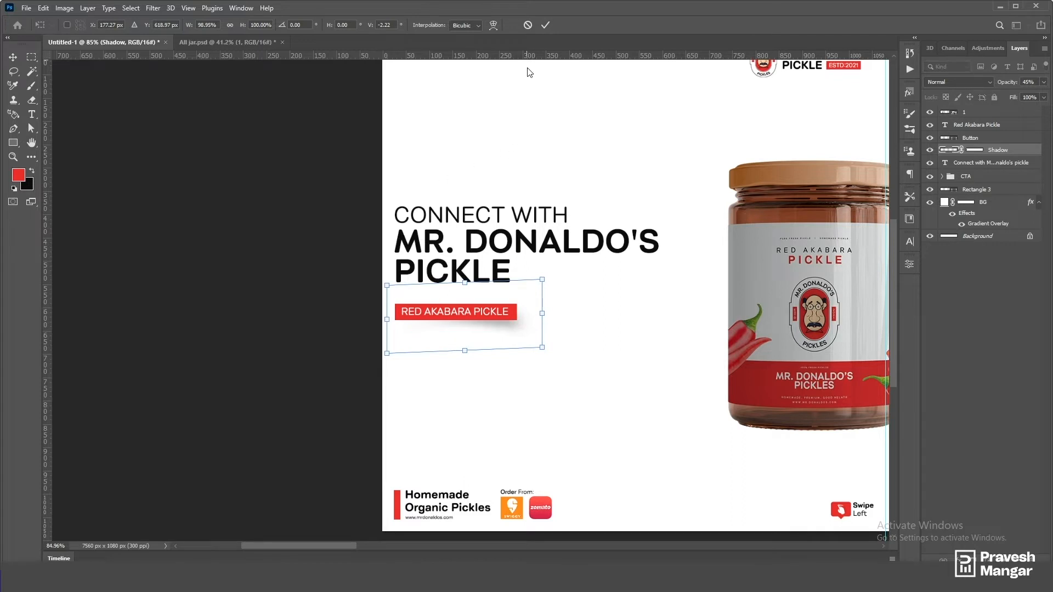
{"action": "left_click_drag", "start_coordinate": [541, 311], "coordinate": [544, 311]}
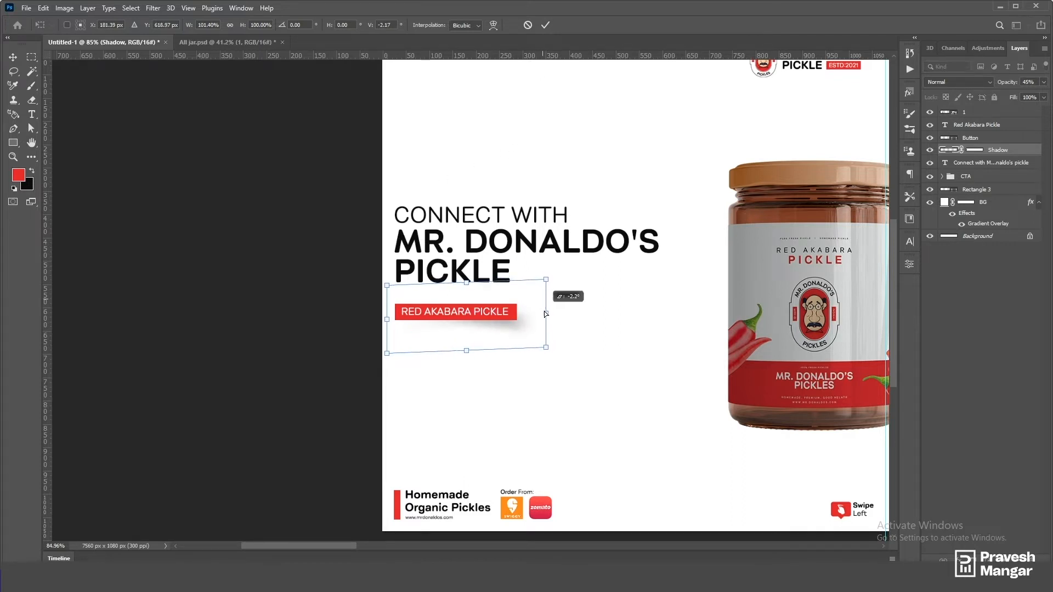
{"action": "key", "text": "Return"}
{"action": "left_click", "coordinate": [226, 321]}
{"action": "scroll", "coordinate": [469, 312], "scroll_direction": "down", "scroll_amount": 5}
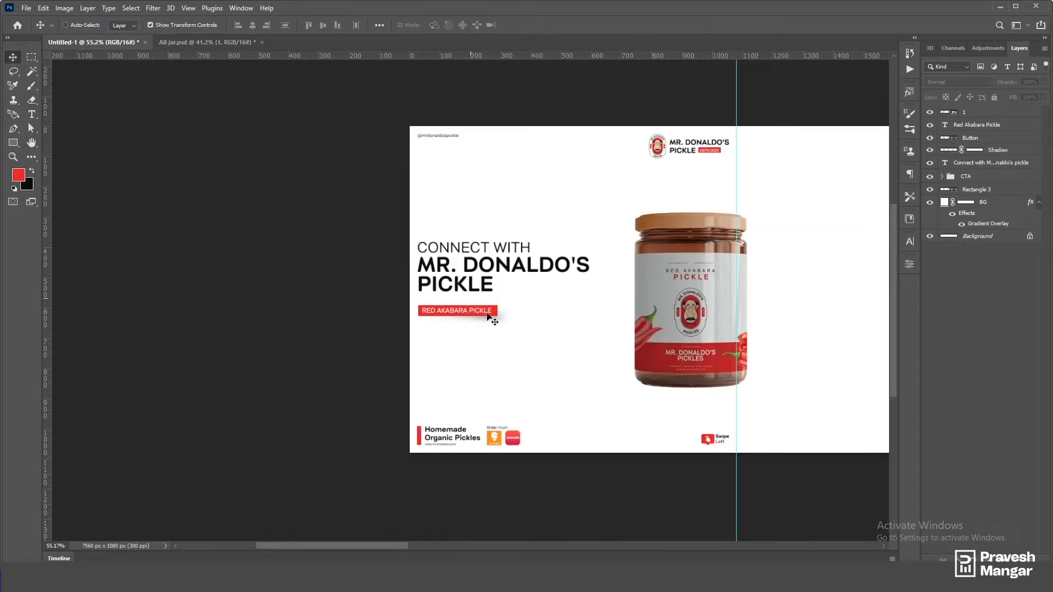
{"action": "scroll", "coordinate": [504, 318], "scroll_direction": "up", "scroll_amount": 10}
{"action": "scroll", "coordinate": [502, 328], "scroll_direction": "down", "scroll_amount": 8}
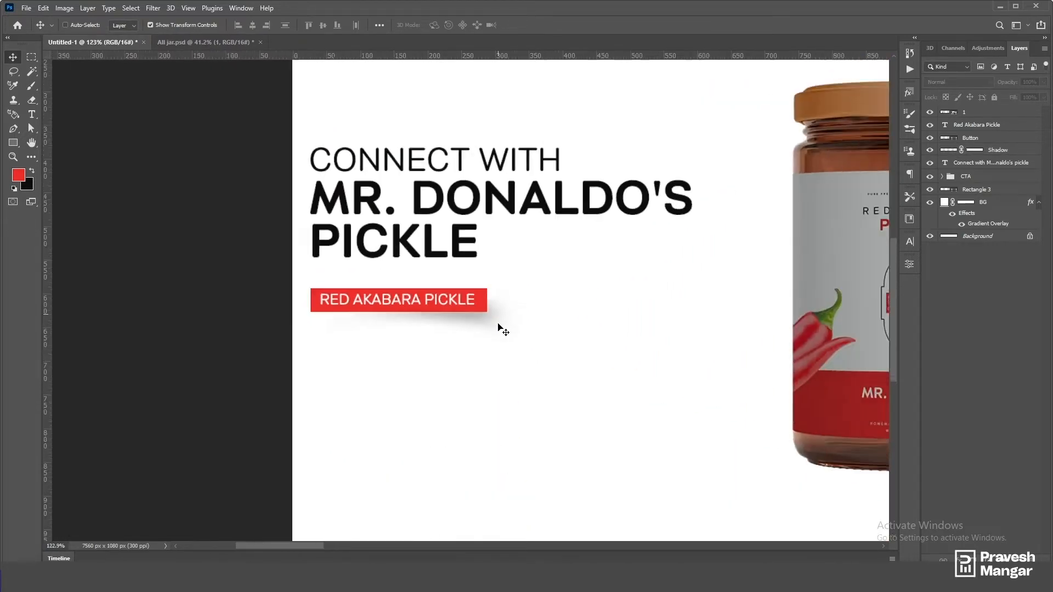
{"action": "scroll", "coordinate": [622, 533], "scroll_direction": "up", "scroll_amount": 2}
{"action": "scroll", "coordinate": [607, 285], "scroll_direction": "up", "scroll_amount": 2}
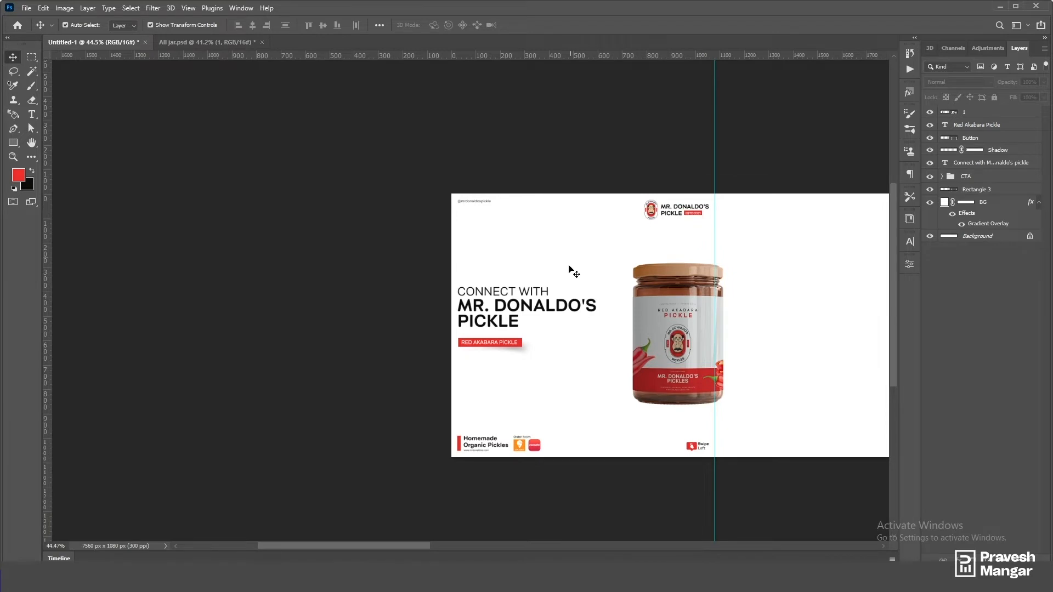
Step: Group the jar, label text, Button, Shadow and headline layers and name the group Text
{"action": "scroll", "coordinate": [571, 271], "scroll_direction": "down", "scroll_amount": 1}
{"action": "left_click", "coordinate": [966, 116]}
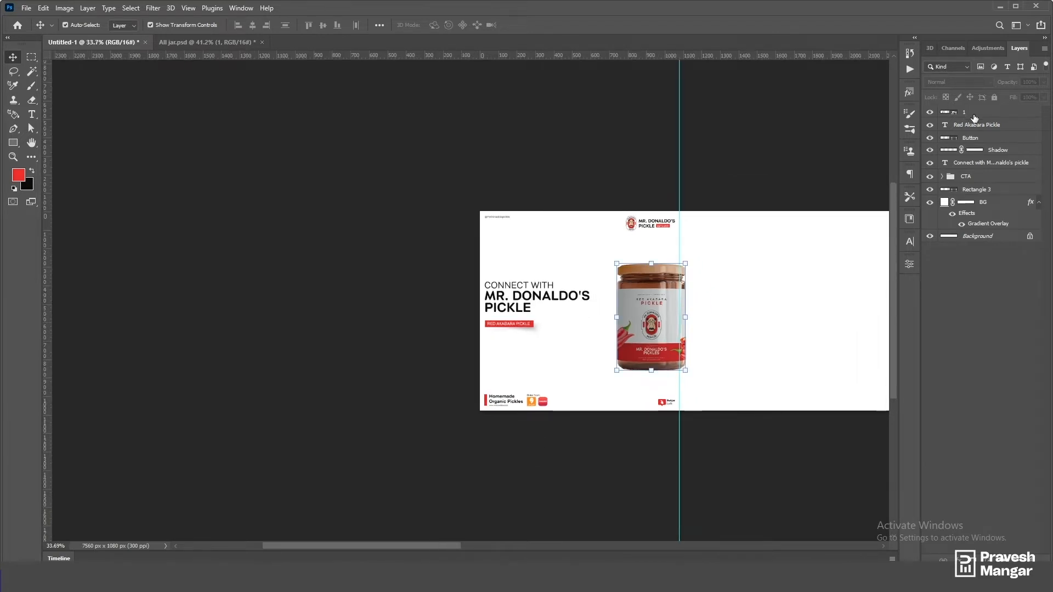
{"action": "left_click", "coordinate": [988, 164], "text": "shift"}
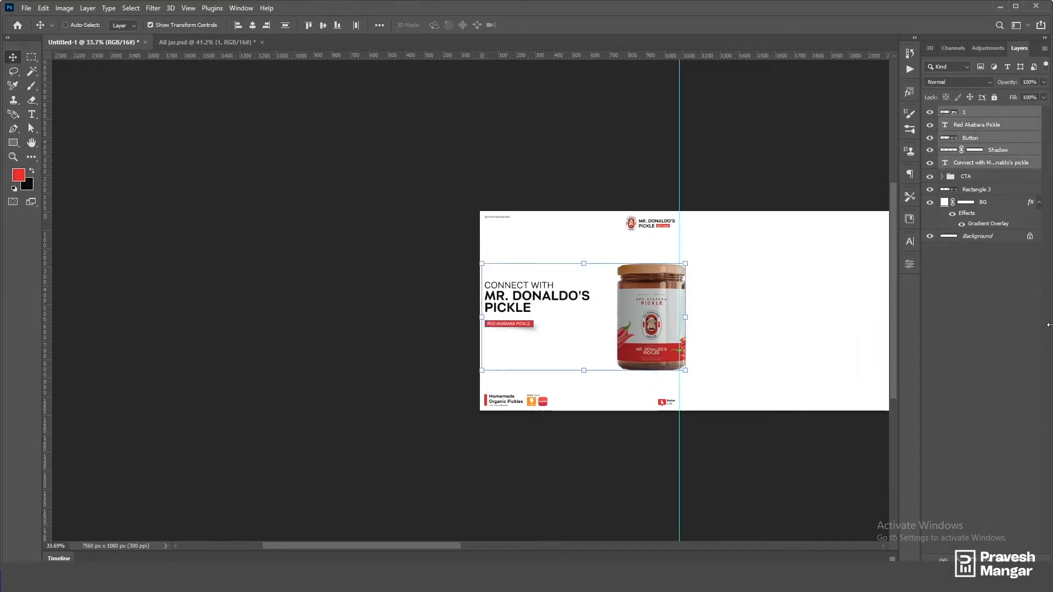
{"action": "key", "text": "ctrl+g"}
{"action": "double_click", "coordinate": [977, 113]}
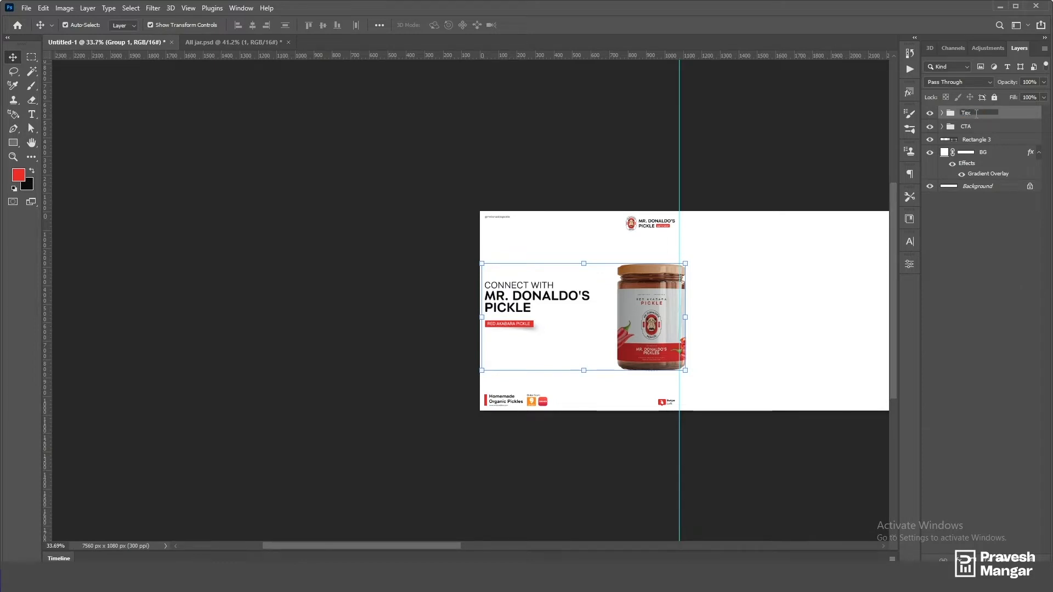
{"action": "key", "text": "Return"}
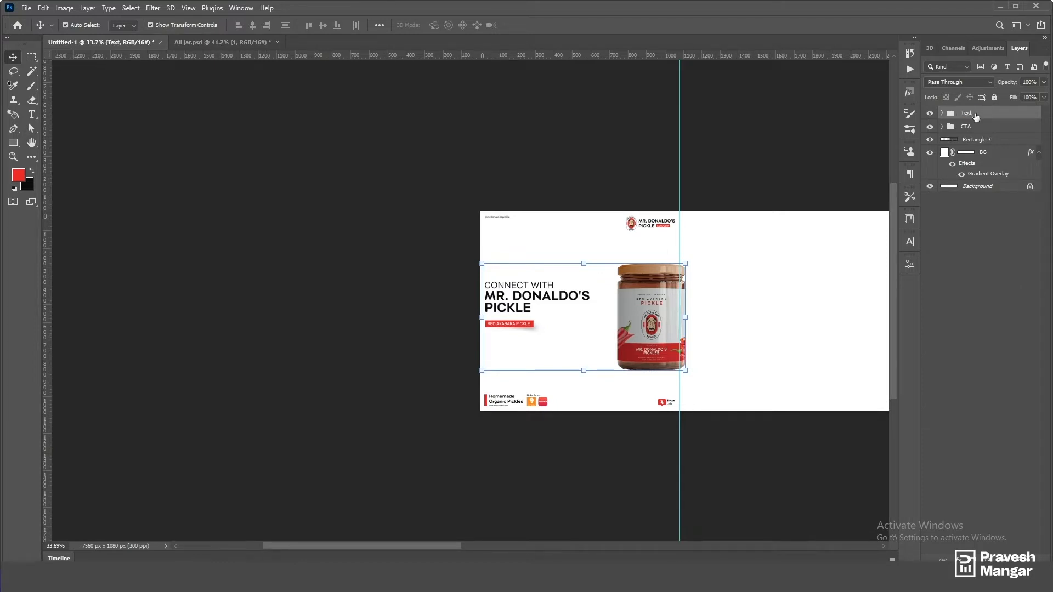
Step: Move the jar layer 1 out of the Text group to the top of the layer stack and collapse the group
{"action": "left_click", "coordinate": [451, 173]}
{"action": "scroll", "coordinate": [528, 321], "scroll_direction": "up", "scroll_amount": 3}
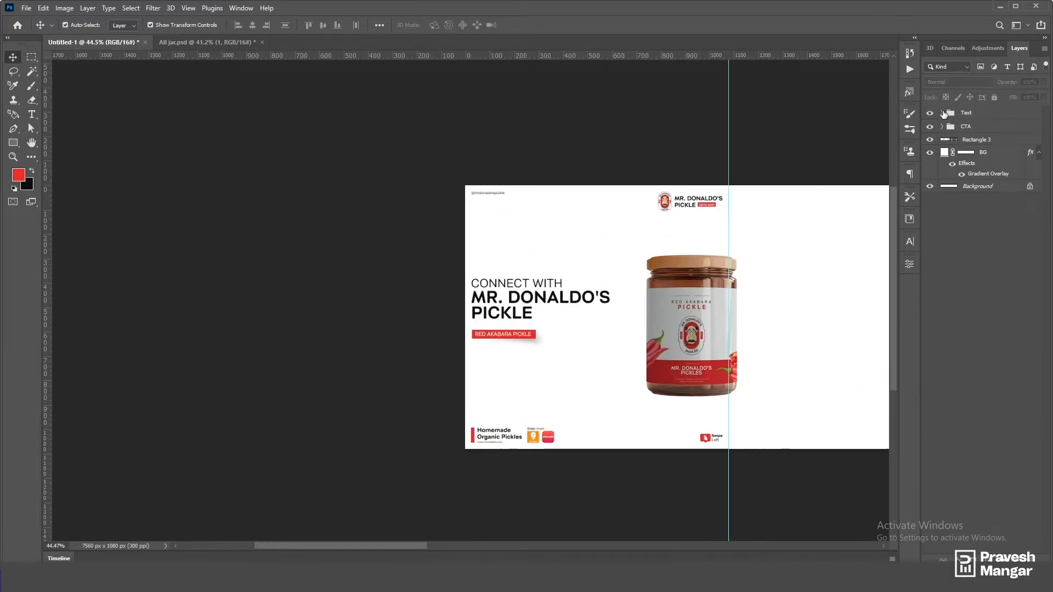
{"action": "left_click", "coordinate": [706, 307]}
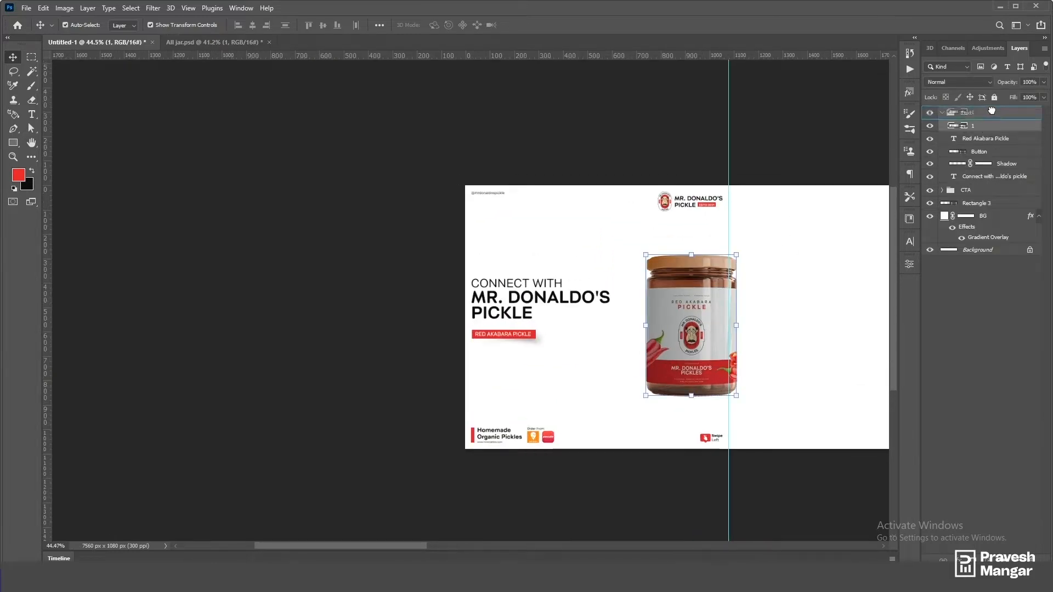
{"action": "left_click", "coordinate": [962, 112]}
{"action": "left_click_drag", "start_coordinate": [972, 129], "coordinate": [979, 109]}
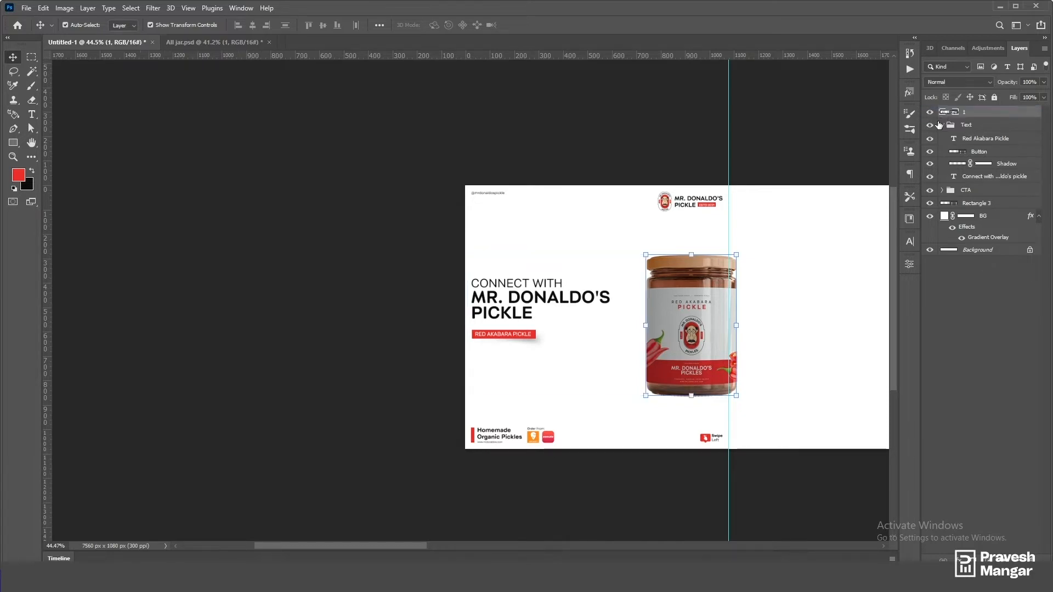
{"action": "left_click", "coordinate": [942, 125]}
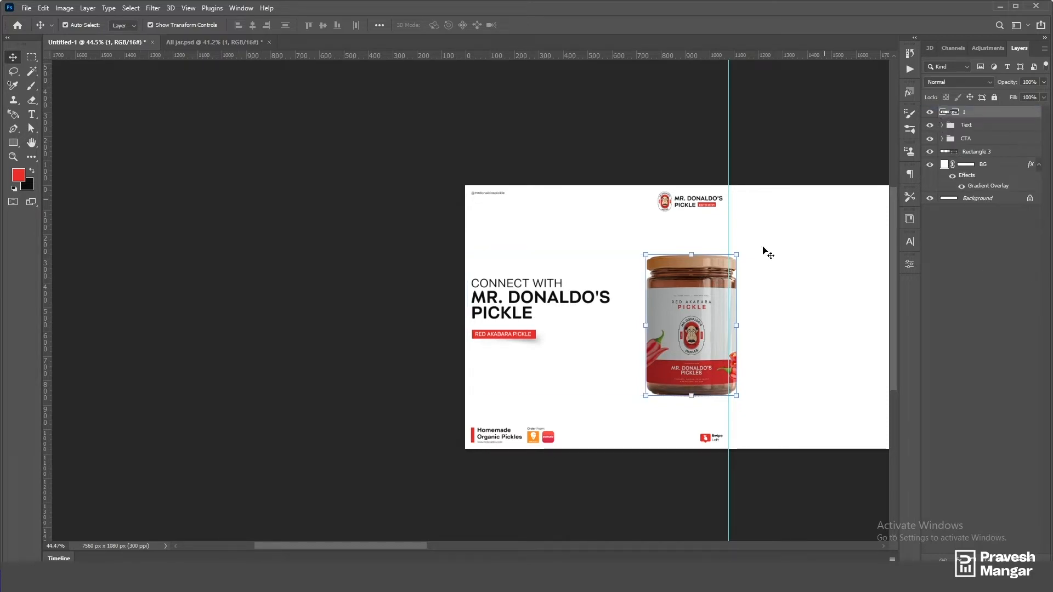
Step: Scale the Text group proportionally to about 120.6%, keeping its upper-left corner fixed
{"action": "left_click", "coordinate": [989, 127]}
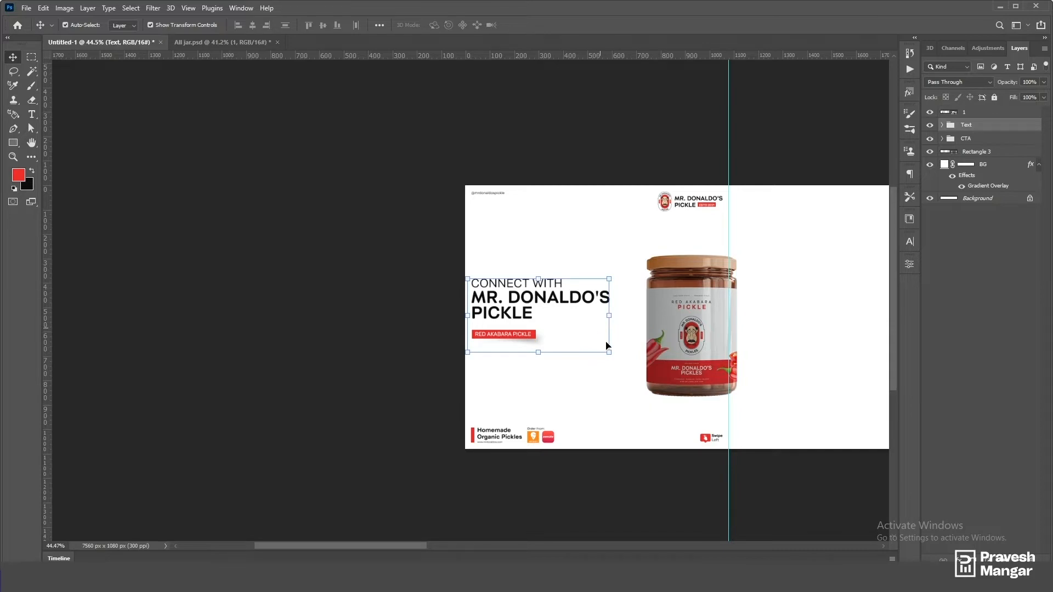
{"action": "left_click_drag", "start_coordinate": [609, 351], "coordinate": [637, 369]}
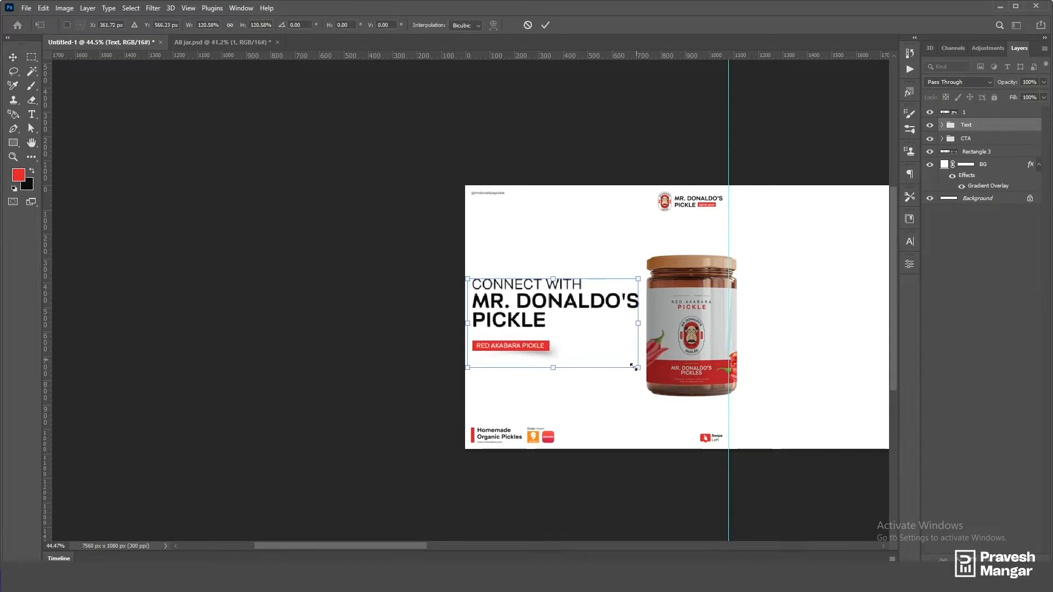
{"action": "left_click", "coordinate": [546, 25]}
{"action": "left_click", "coordinate": [442, 214]}
{"action": "scroll", "coordinate": [440, 218], "scroll_direction": "down", "scroll_amount": 3}
{"action": "scroll", "coordinate": [487, 274], "scroll_direction": "up", "scroll_amount": 4}
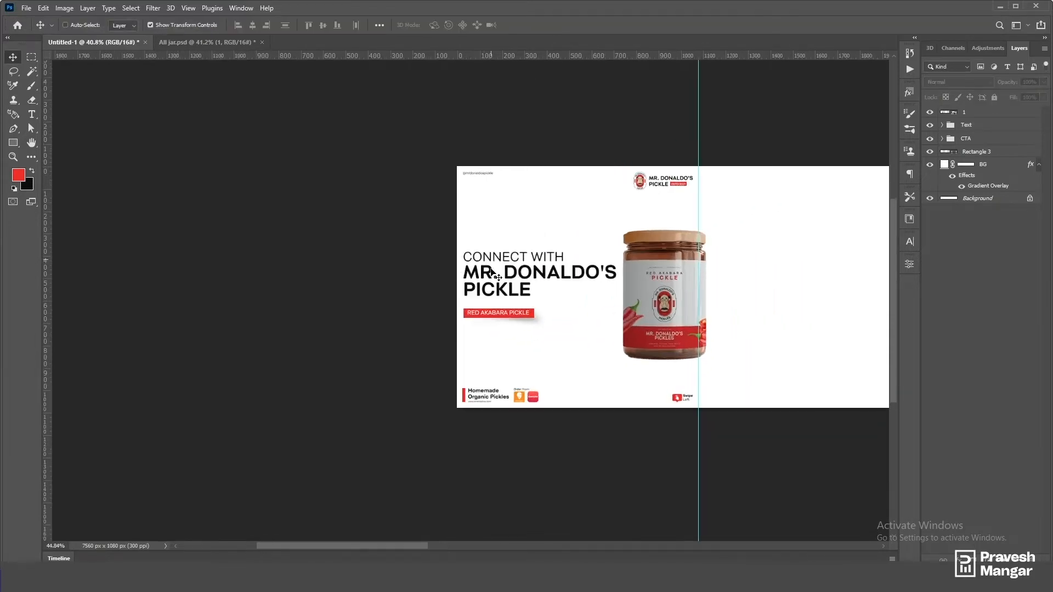
Step: Turn off auto-select and move the Text group slightly up, then re-enable auto-select and deselect
{"action": "left_click", "coordinate": [988, 128]}
{"action": "left_click", "coordinate": [70, 27]}
{"action": "left_click_drag", "start_coordinate": [475, 279], "coordinate": [477, 255]}
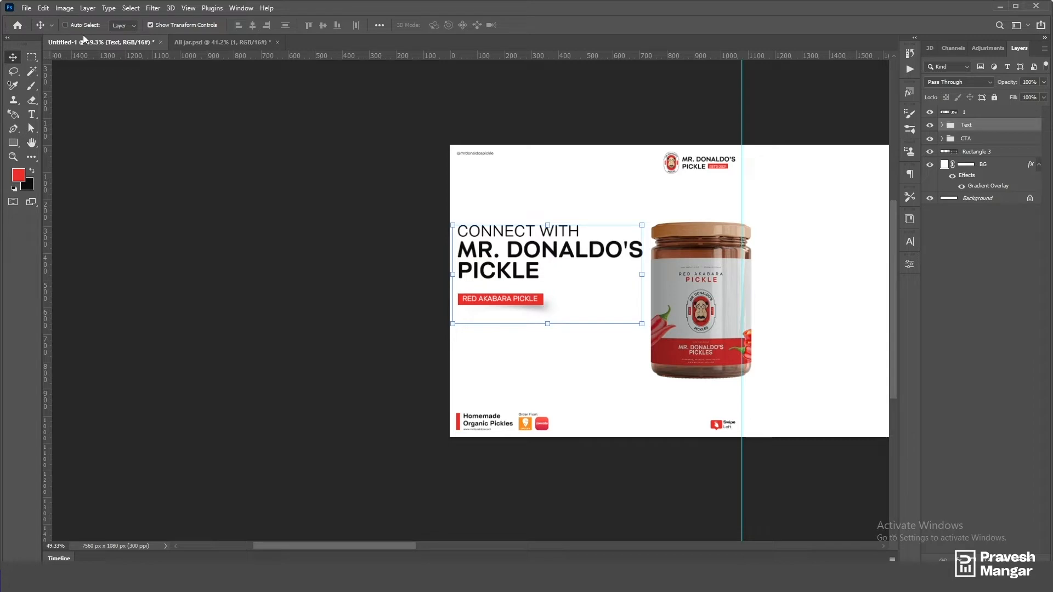
{"action": "scroll", "coordinate": [204, 295], "scroll_direction": "down", "scroll_amount": 3}
{"action": "scroll", "coordinate": [420, 301], "scroll_direction": "up", "scroll_amount": 3}
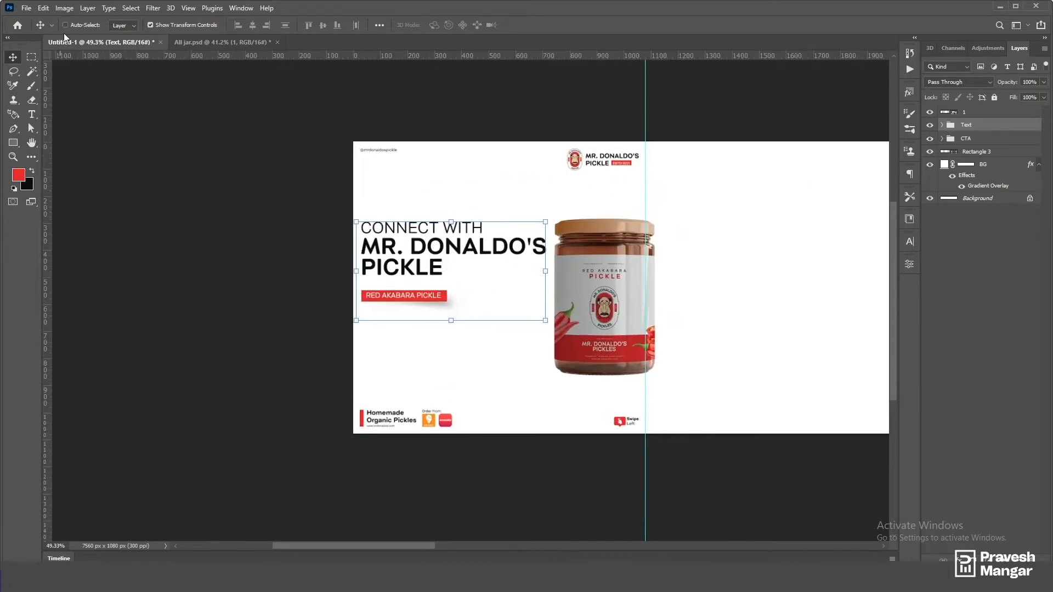
{"action": "scroll", "coordinate": [92, 85], "scroll_direction": "down", "scroll_amount": 2}
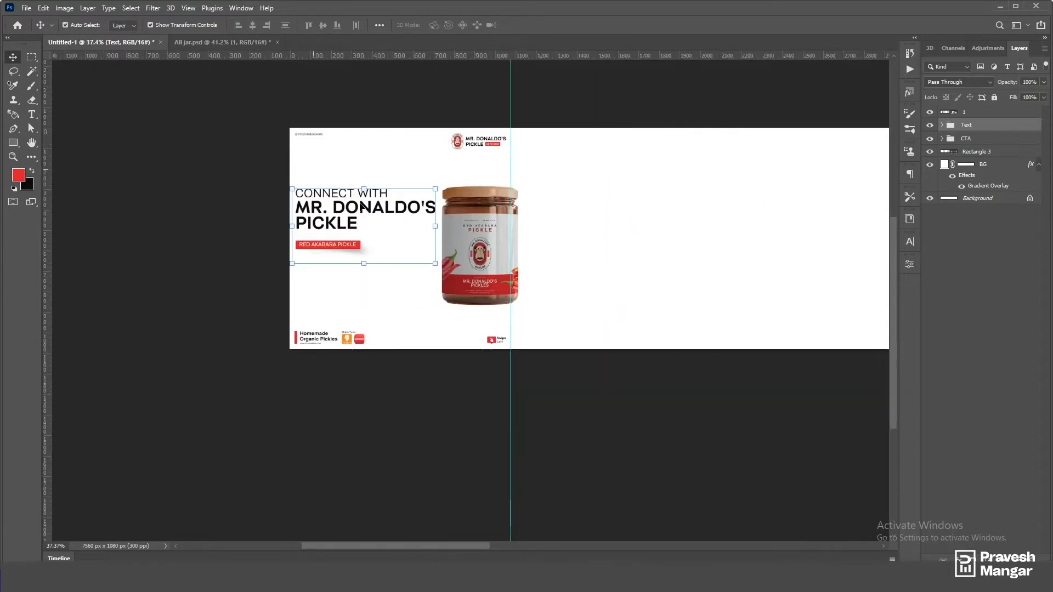
{"action": "scroll", "coordinate": [384, 220], "scroll_direction": "down", "scroll_amount": 3}
{"action": "scroll", "coordinate": [173, 237], "scroll_direction": "up", "scroll_amount": 3}
{"action": "left_click", "coordinate": [306, 433], "text": "ctrl"}
{"action": "scroll", "coordinate": [477, 318], "scroll_direction": "up", "scroll_amount": 2}
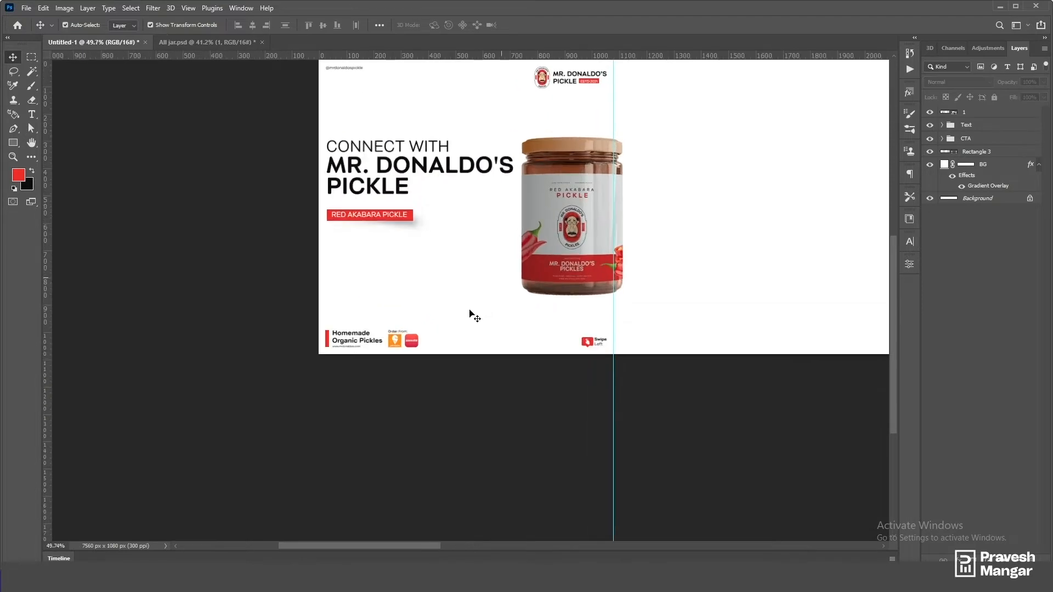
{"action": "scroll", "coordinate": [427, 299], "scroll_direction": "up", "scroll_amount": 1}
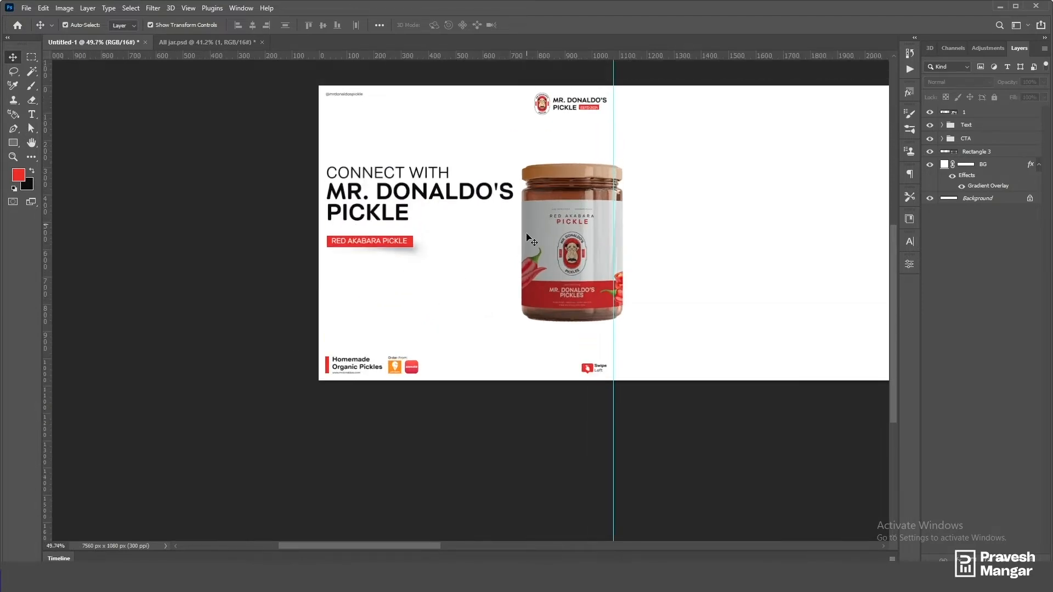
Step: Move the jar down and slightly left in the first panel so its lid overlaps the headline's end
{"action": "left_click_drag", "start_coordinate": [565, 251], "coordinate": [492, 297]}
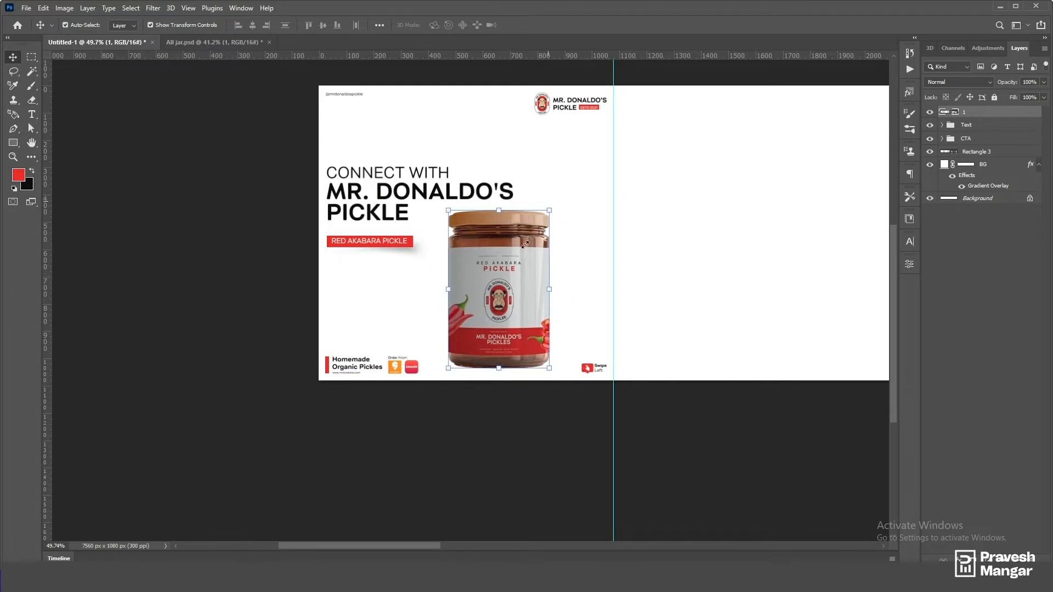
{"action": "key", "text": "ctrl+z"}
{"action": "key", "text": "ctrl+shift+z"}
{"action": "scroll", "coordinate": [643, 314], "scroll_direction": "down", "scroll_amount": 2}
{"action": "left_click_drag", "start_coordinate": [559, 294], "coordinate": [587, 284]}
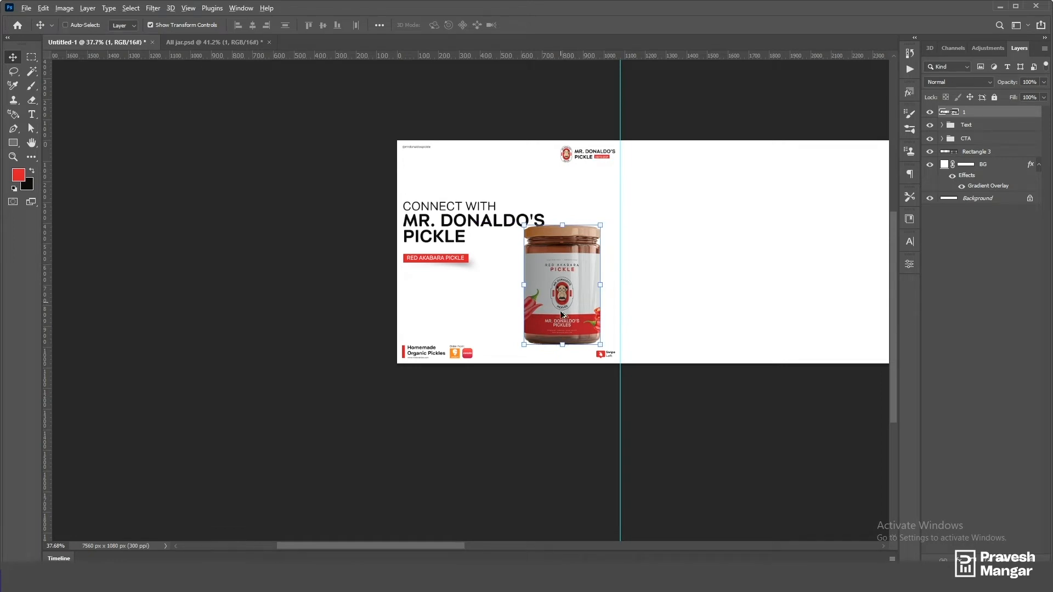
{"action": "scroll", "coordinate": [562, 313], "scroll_direction": "down", "scroll_amount": 1}
{"action": "left_click", "coordinate": [971, 130]}
{"action": "left_click", "coordinate": [969, 141]}
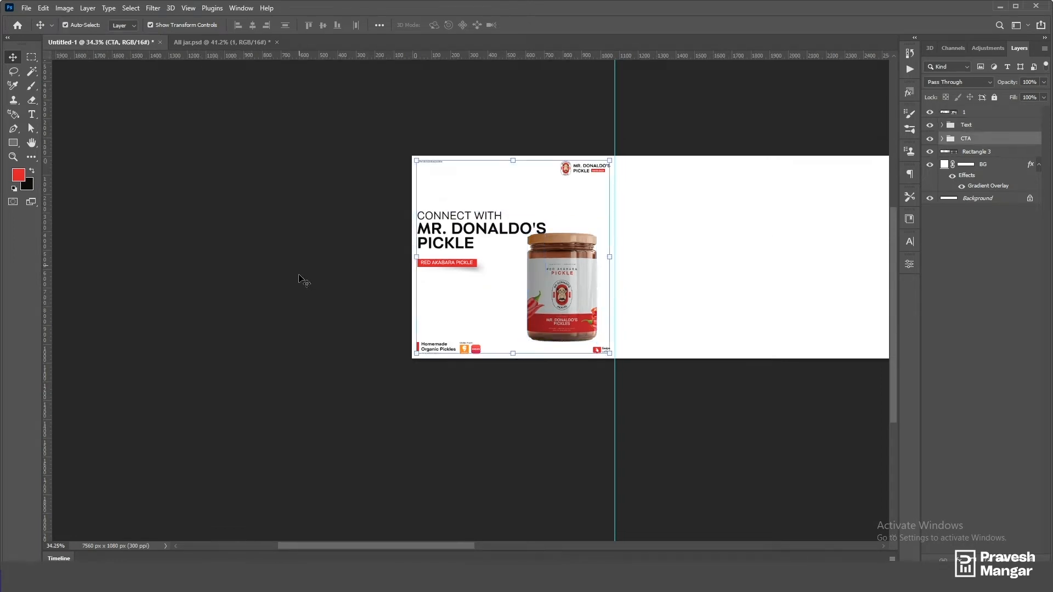
{"action": "scroll", "coordinate": [299, 275], "scroll_direction": "down", "scroll_amount": 3}
{"action": "left_click", "coordinate": [195, 75]}
{"action": "scroll", "coordinate": [75, 58], "scroll_direction": "up", "scroll_amount": 3}
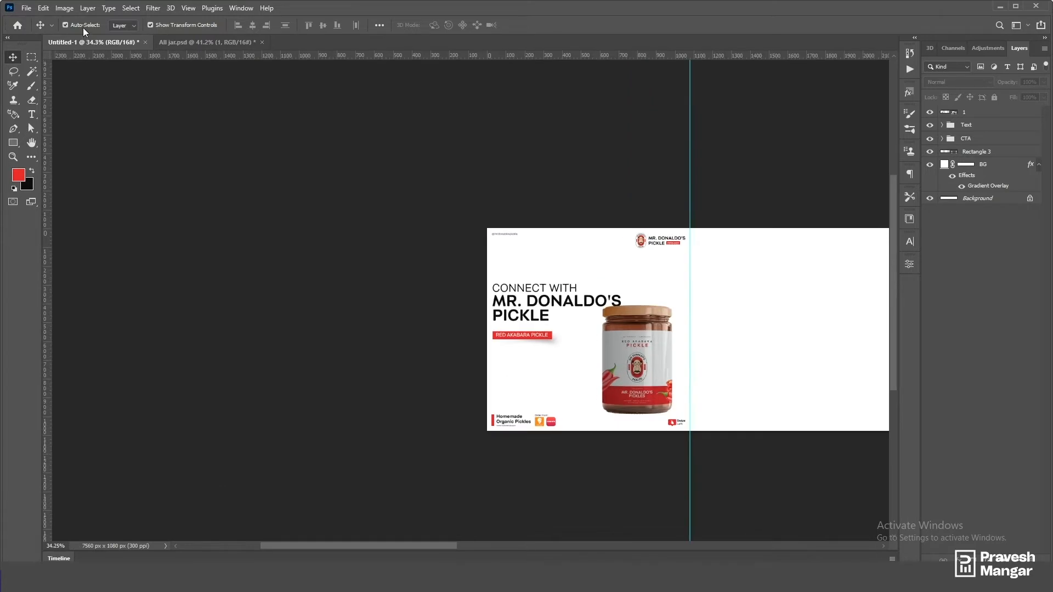
Step: Try moving the whole Text group up and right with auto-select off, and return it to its place
{"action": "scroll", "coordinate": [74, 33], "scroll_direction": "right", "scroll_amount": 1}
{"action": "scroll", "coordinate": [298, 259], "scroll_direction": "down", "scroll_amount": 2}
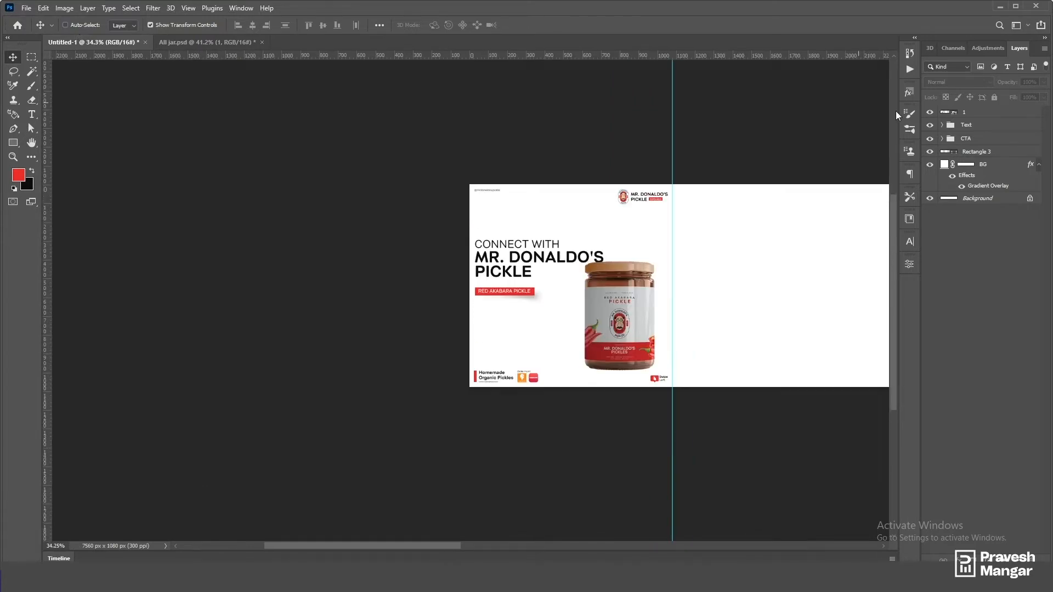
{"action": "left_click", "coordinate": [988, 127]}
{"action": "left_click_drag", "start_coordinate": [529, 268], "coordinate": [552, 259]}
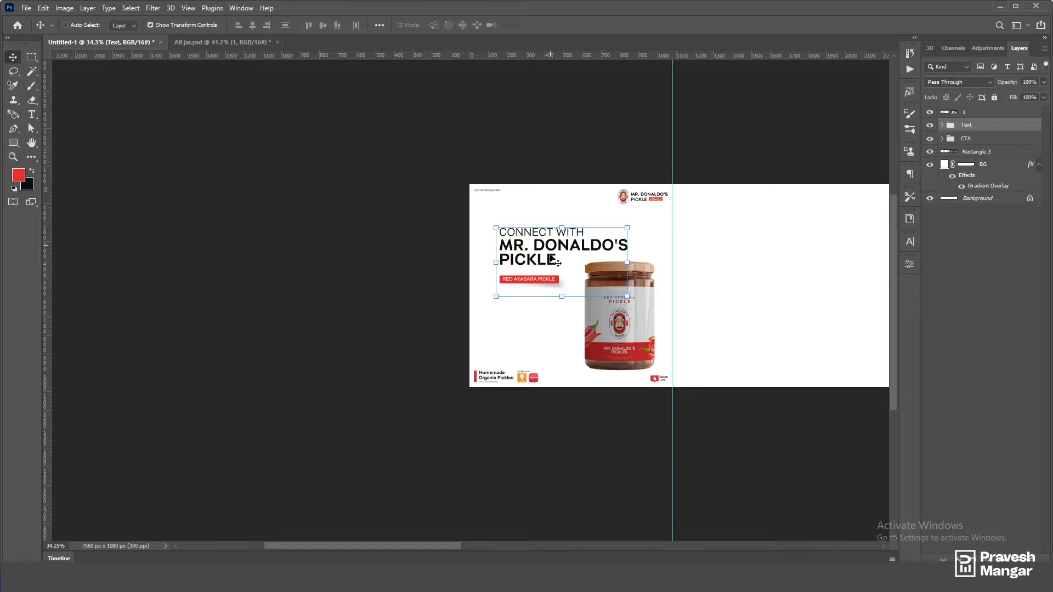
{"action": "left_click_drag", "start_coordinate": [562, 220], "coordinate": [589, 252]}
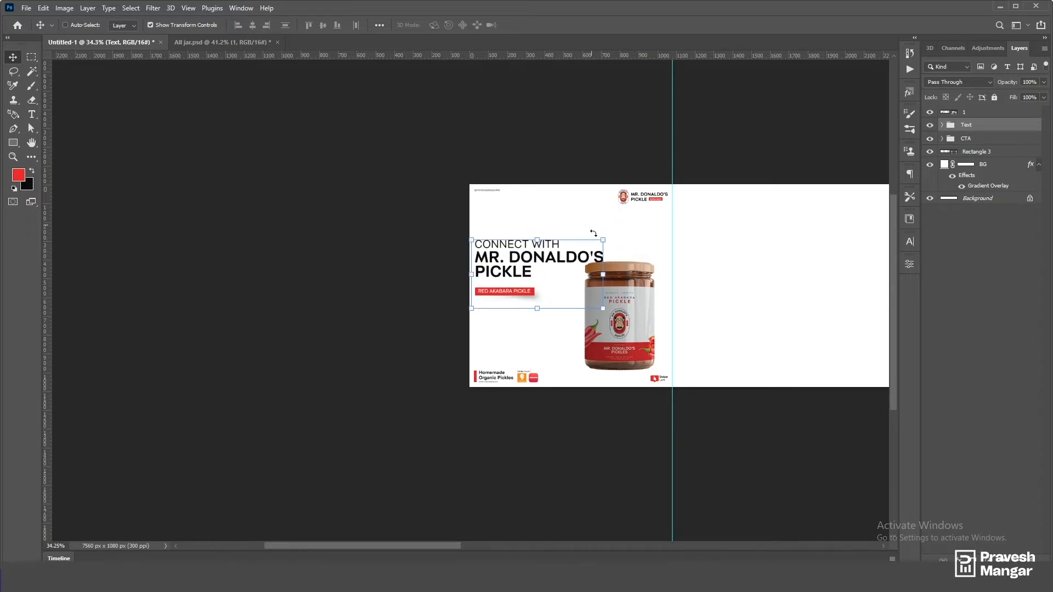
Step: Try moving only the headline layer toward the logo with auto-select on, and undo the move
{"action": "left_click", "coordinate": [90, 26]}
{"action": "left_click", "coordinate": [549, 259]}
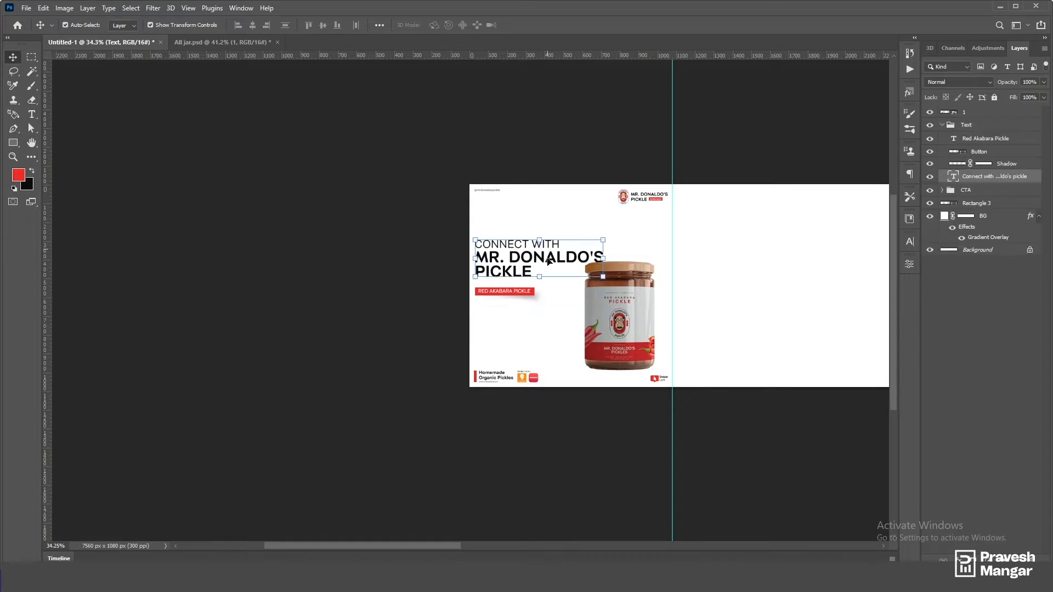
{"action": "left_click_drag", "start_coordinate": [548, 259], "coordinate": [590, 194]}
{"action": "key", "text": "ctrl+z"}
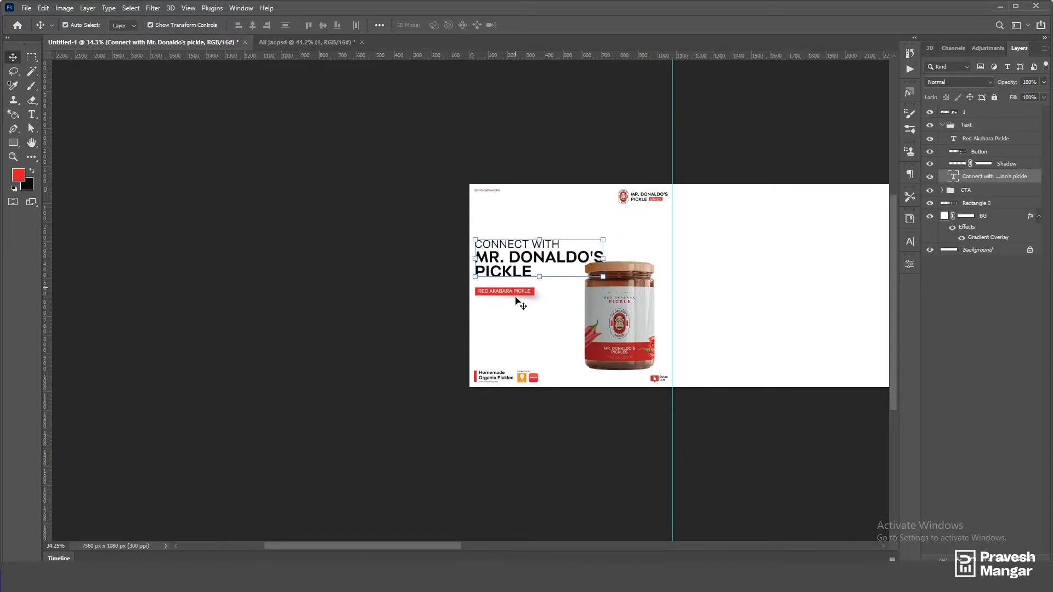
{"action": "key", "text": "ctrl+t"}
{"action": "key", "text": "Escape"}
Step: Turn auto-select off, collapse the Text group, try shifting the group right, and undo the move
{"action": "left_click", "coordinate": [89, 25]}
{"action": "left_click", "coordinate": [966, 125]}
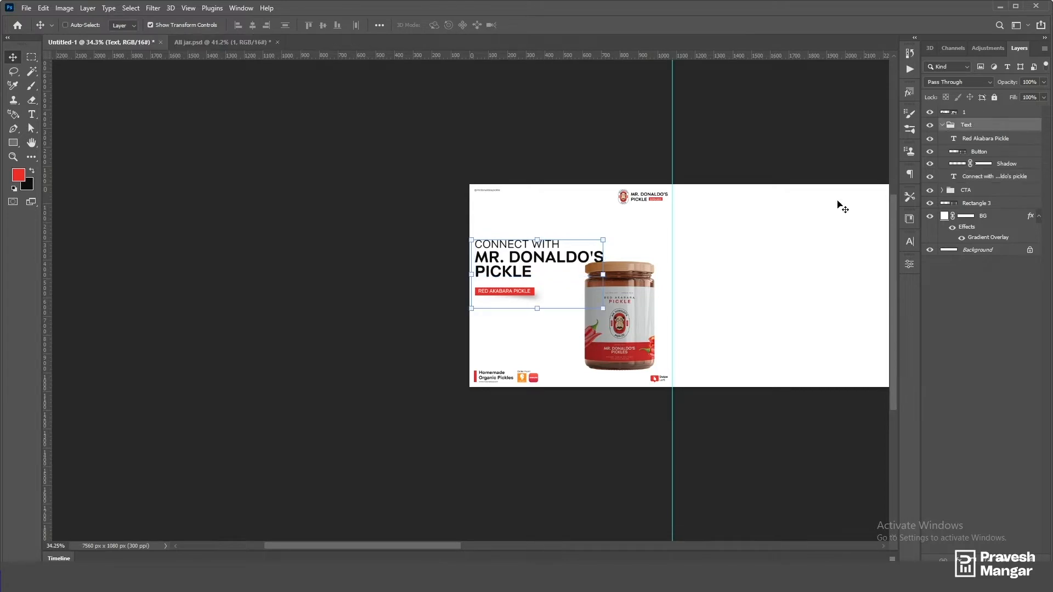
{"action": "left_click", "coordinate": [943, 125]}
{"action": "left_click_drag", "start_coordinate": [565, 258], "coordinate": [608, 252]}
{"action": "key", "text": "ctrl+z"}
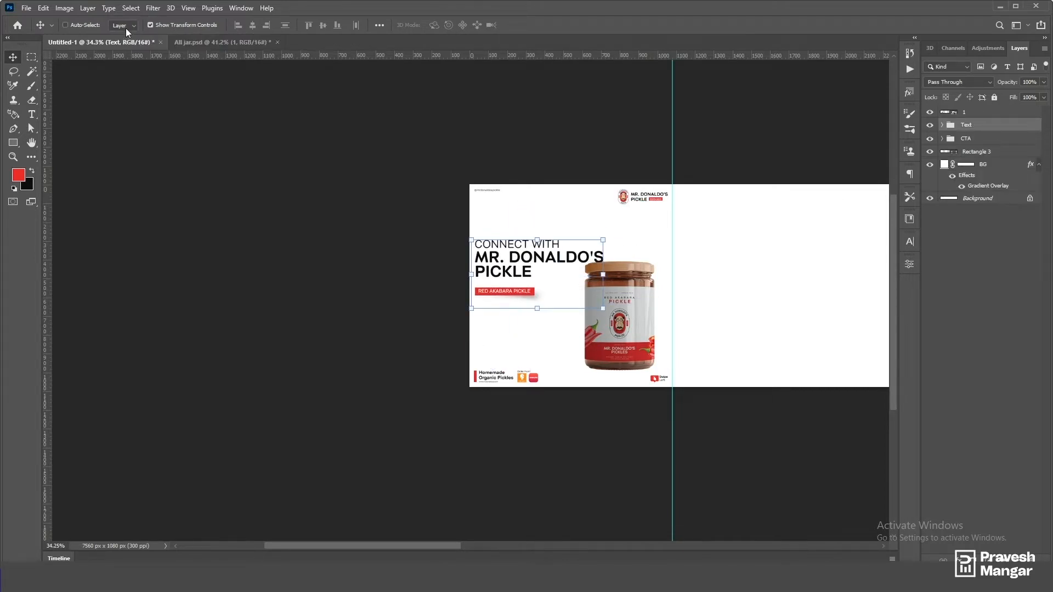
Step: Set the Move tool's auto-select target to Group, enable auto-select and clear the layer selection
{"action": "left_click", "coordinate": [126, 29]}
{"action": "left_click", "coordinate": [126, 27]}
{"action": "left_click", "coordinate": [124, 35]}
{"action": "left_click", "coordinate": [84, 28]}
{"action": "left_click", "coordinate": [543, 92], "text": "ctrl"}
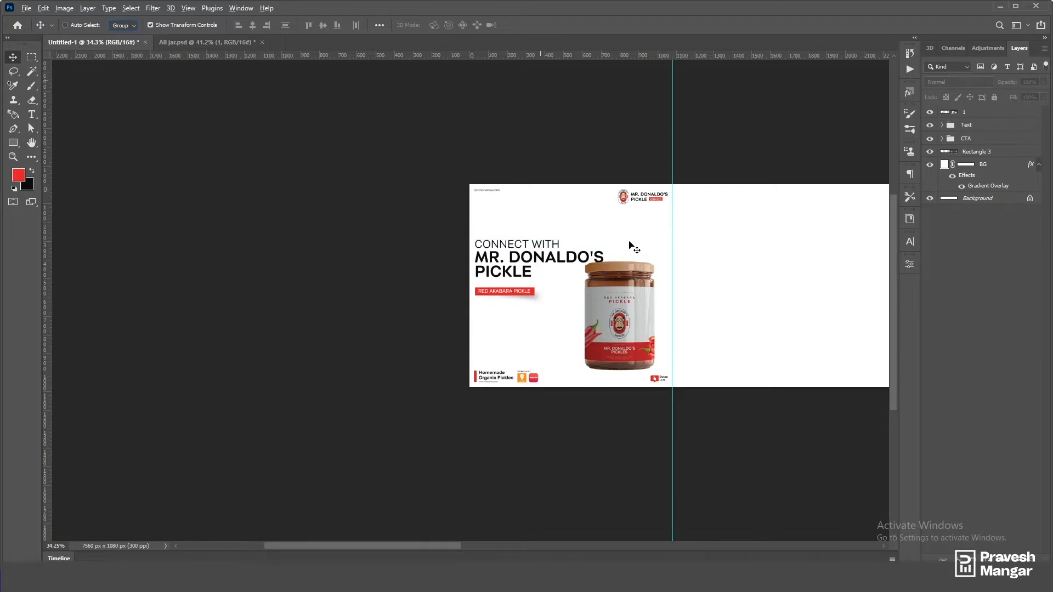
Step: Select the Red Akabara jar layer in the first panel
{"action": "left_click", "coordinate": [631, 277]}
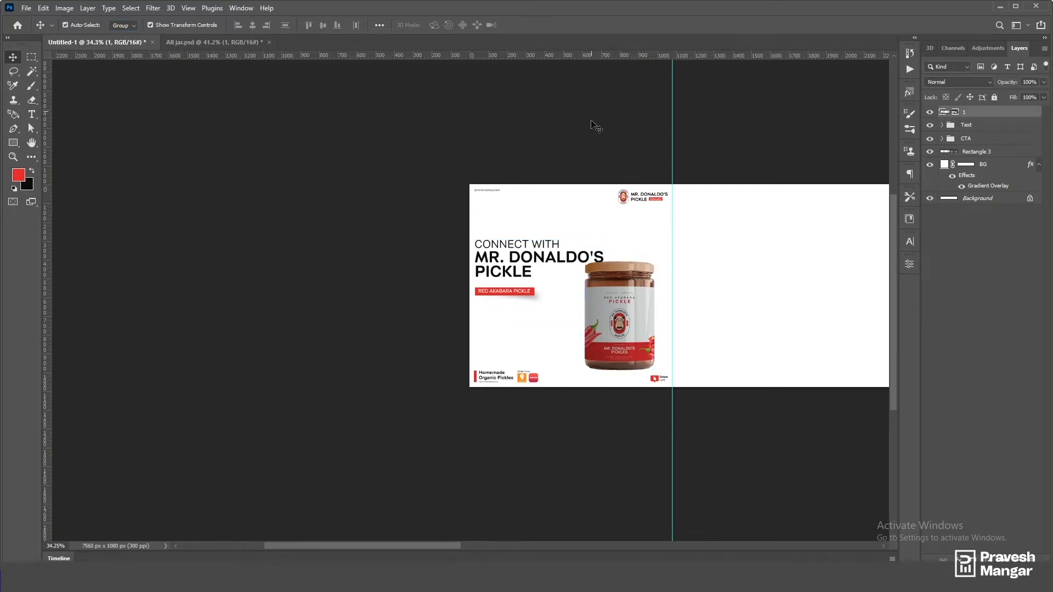
{"action": "left_click", "coordinate": [591, 124]}
{"action": "scroll", "coordinate": [631, 357], "scroll_direction": "up", "scroll_amount": 6}
{"action": "left_click_drag", "start_coordinate": [600, 332], "coordinate": [560, 373]}
{"action": "left_click", "coordinate": [575, 316]}
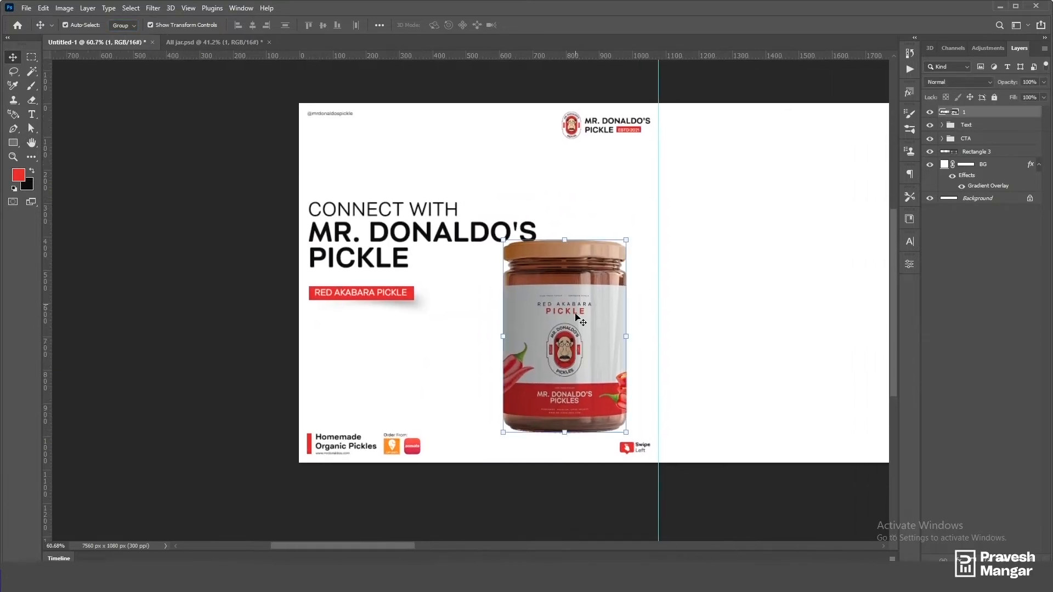
Step: Enlarge the Red Akabara jar to about 30% (419 x 653 px) and move it across the first panel's guide
{"action": "left_click_drag", "start_coordinate": [623, 239], "coordinate": [642, 215]}
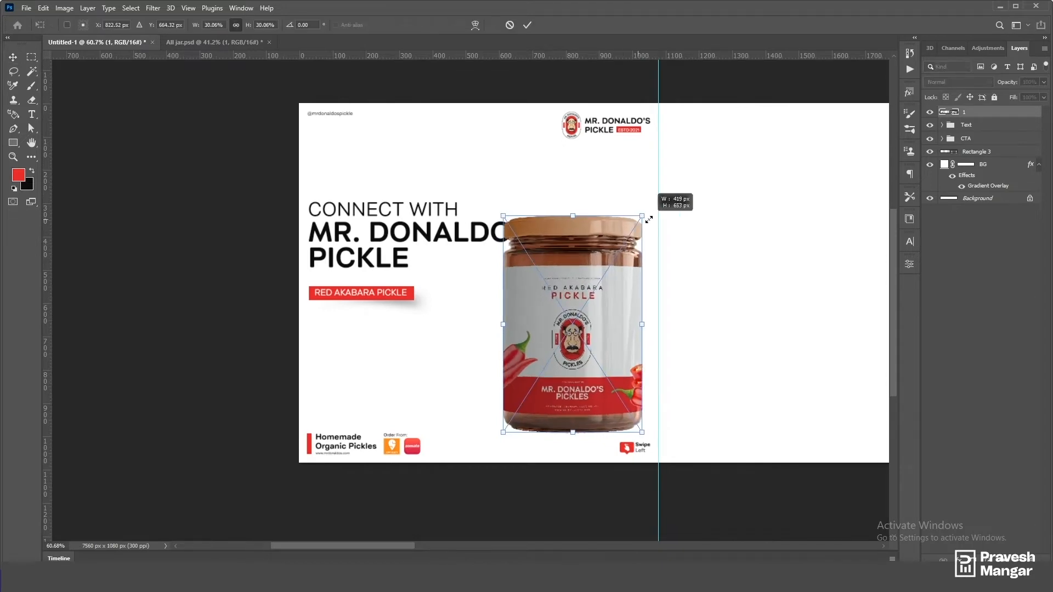
{"action": "left_click_drag", "start_coordinate": [596, 283], "coordinate": [646, 267]}
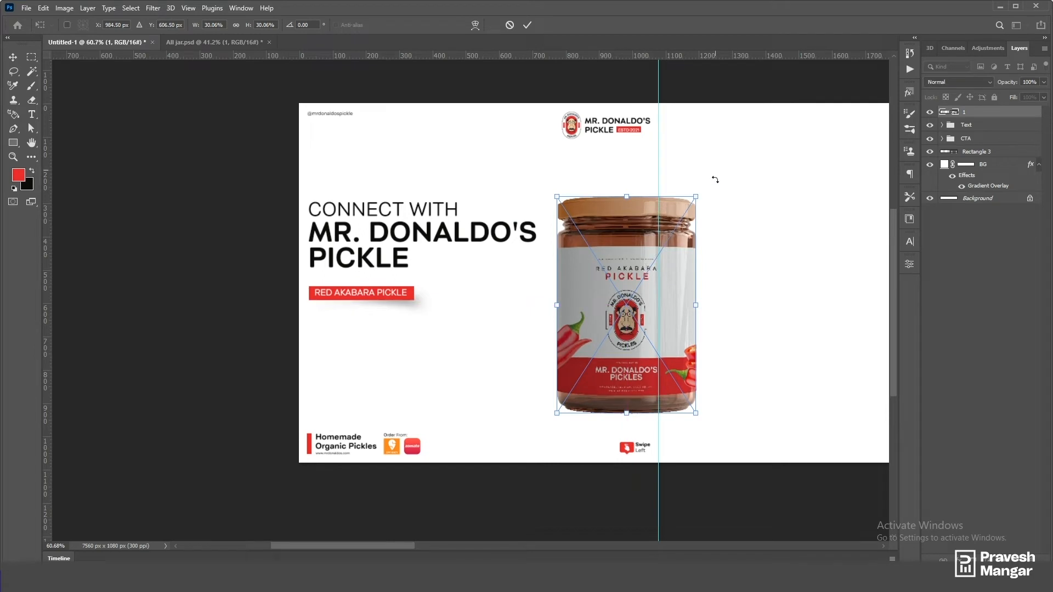
{"action": "left_click", "coordinate": [527, 26]}
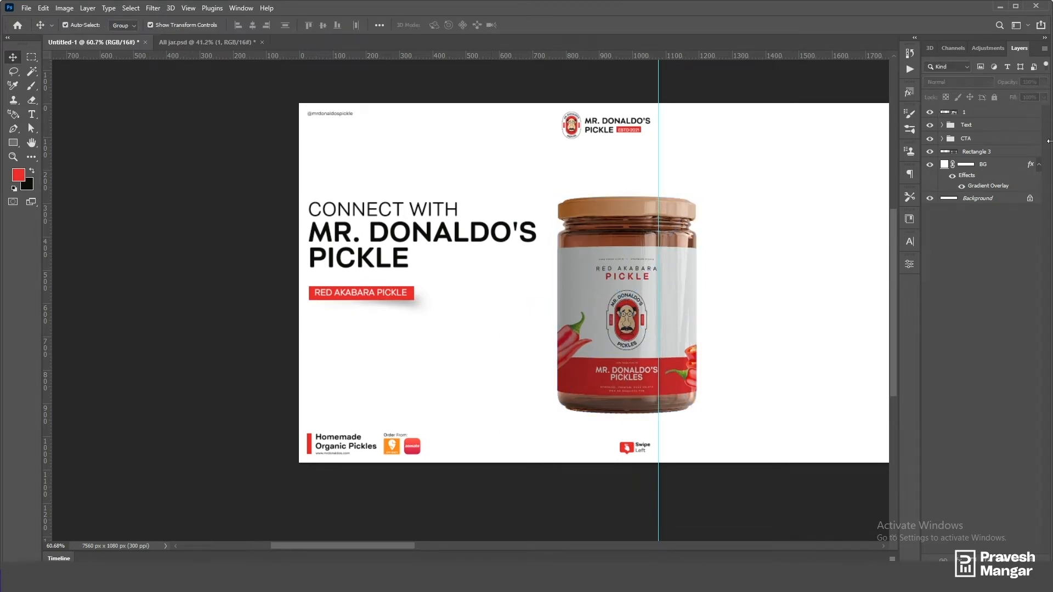
Step: Scale the Text group down to about 95%
{"action": "left_click", "coordinate": [980, 126]}
{"action": "left_click_drag", "start_coordinate": [535, 204], "coordinate": [525, 207]}
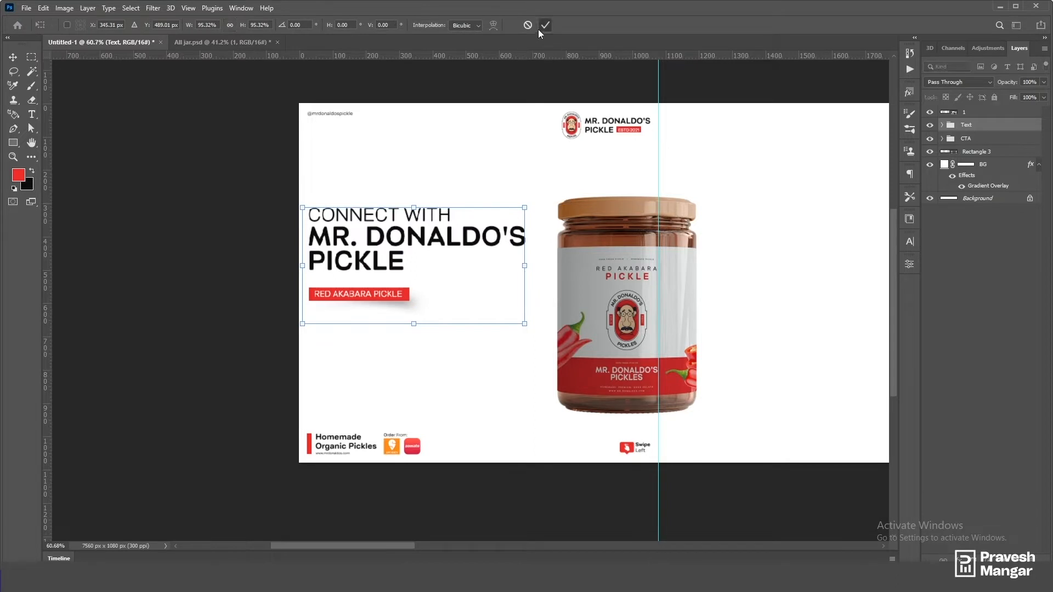
{"action": "left_click", "coordinate": [545, 24]}
{"action": "scroll", "coordinate": [495, 72], "scroll_direction": "down", "scroll_amount": 3}
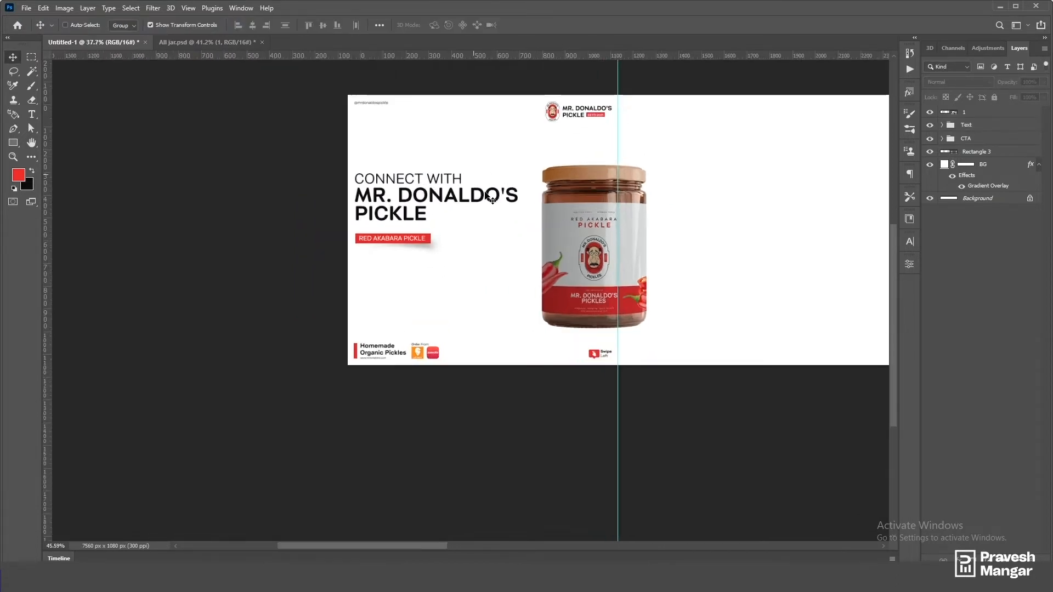
Step: Set the font size of the headline's "CONNECT WITH" line to 10 pt
{"action": "scroll", "coordinate": [444, 239], "scroll_direction": "up", "scroll_amount": 3}
{"action": "key", "text": "t"}
{"action": "left_click_drag", "start_coordinate": [370, 143], "coordinate": [448, 65]}
{"action": "left_click", "coordinate": [505, 26]}
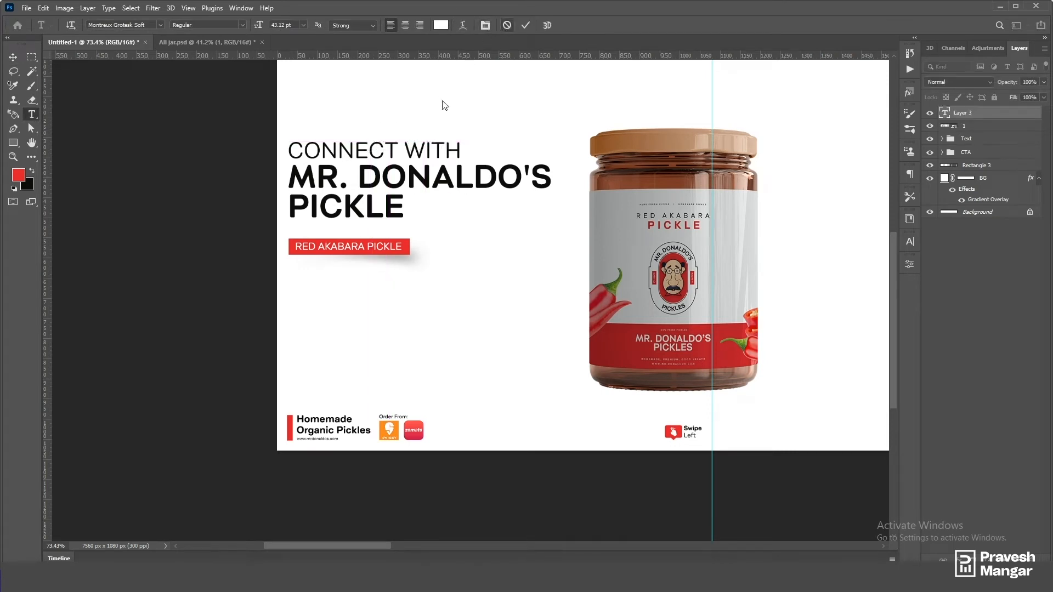
{"action": "left_click_drag", "start_coordinate": [462, 151], "coordinate": [171, 163]}
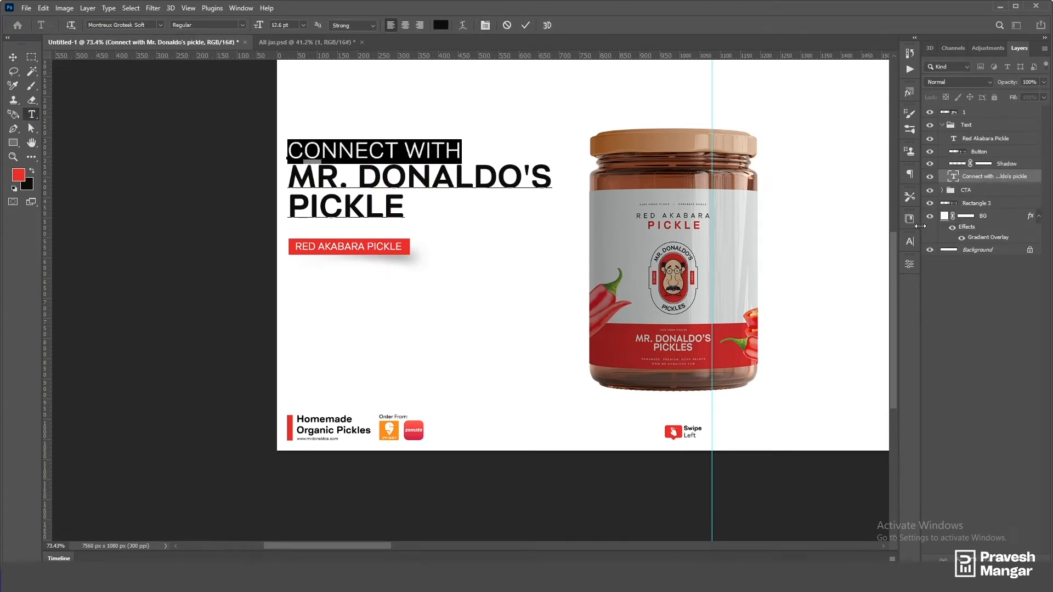
{"action": "left_click", "coordinate": [909, 241]}
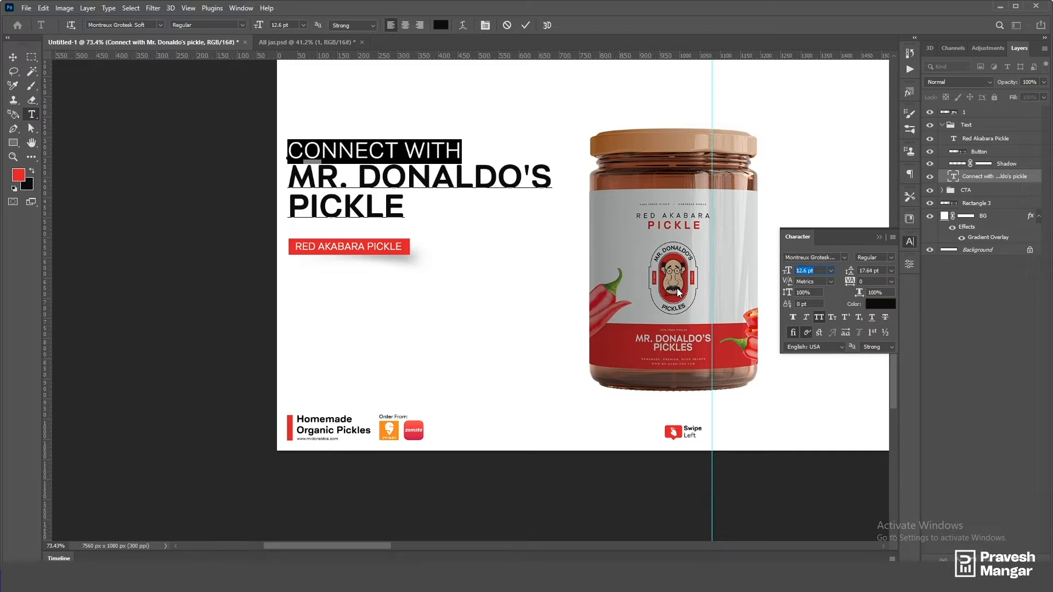
{"action": "type", "text": "10"}
{"action": "key", "text": "Return"}
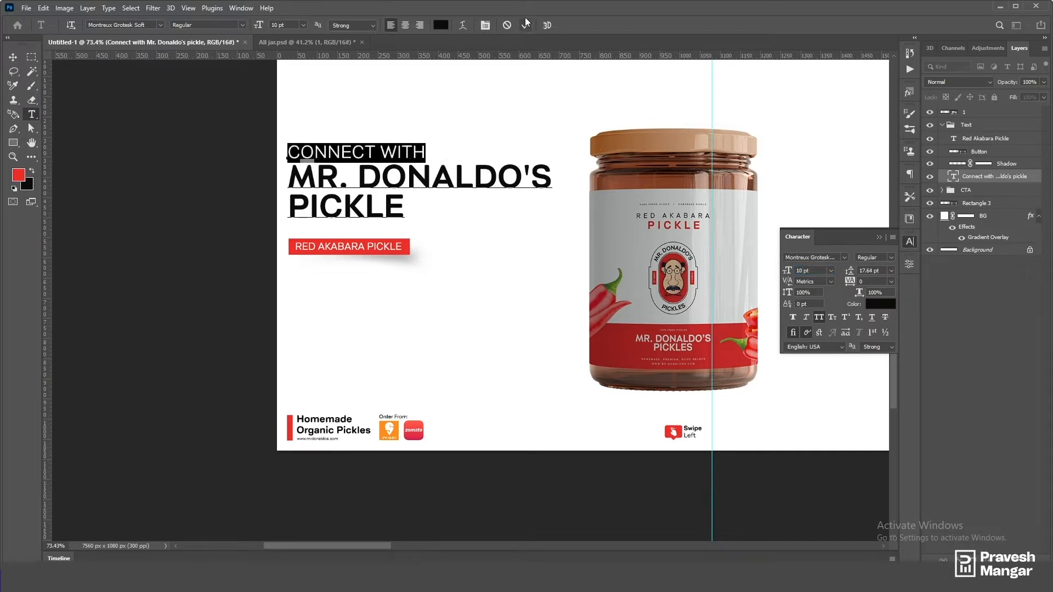
{"action": "left_click", "coordinate": [525, 25]}
Step: Set the headline layer's leading to 20 pt and hide the BG layer
{"action": "scroll", "coordinate": [407, 217], "scroll_direction": "down", "scroll_amount": 2}
{"action": "scroll", "coordinate": [407, 181], "scroll_direction": "up", "scroll_amount": 2}
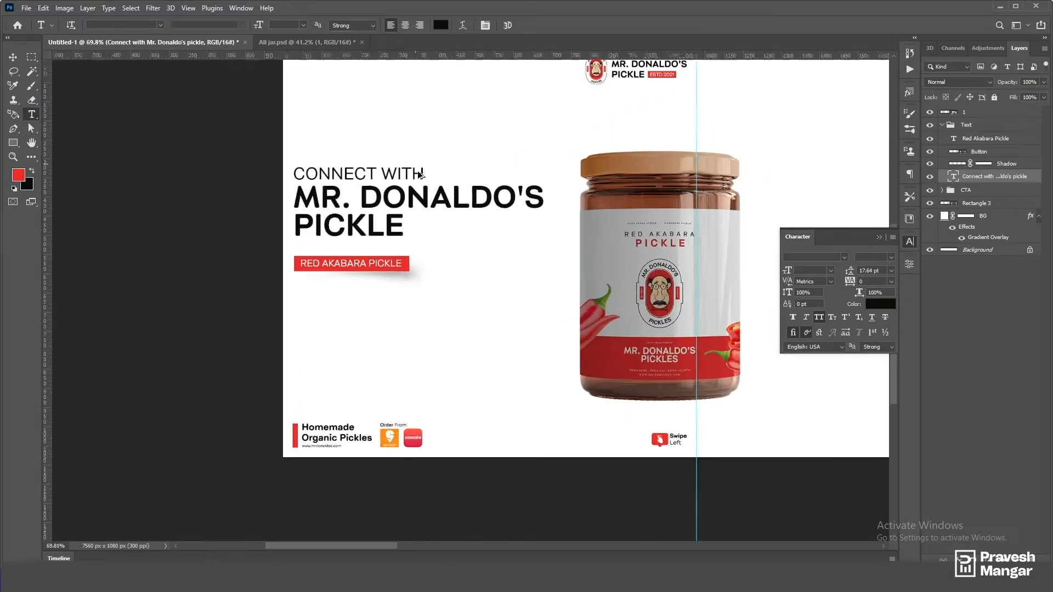
{"action": "scroll", "coordinate": [407, 176], "scroll_direction": "up", "scroll_amount": 1}
{"action": "triple_click", "coordinate": [407, 176]}
{"action": "left_click", "coordinate": [525, 26]}
{"action": "scroll", "coordinate": [455, 217], "scroll_direction": "down", "scroll_amount": 8}
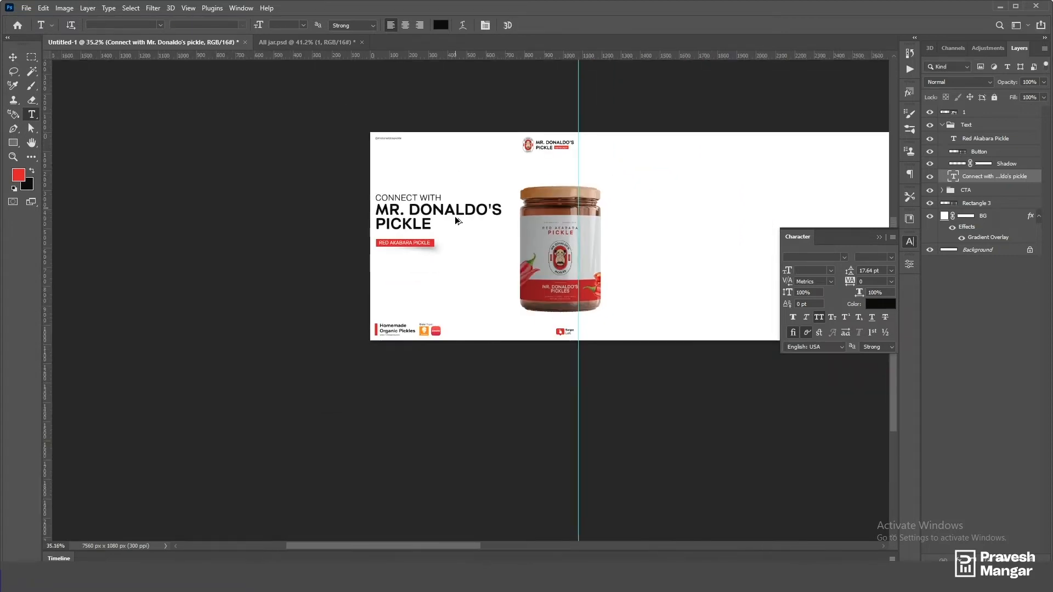
{"action": "double_click", "coordinate": [882, 270]}
{"action": "type", "text": "19"}
{"action": "key", "text": "Return"}
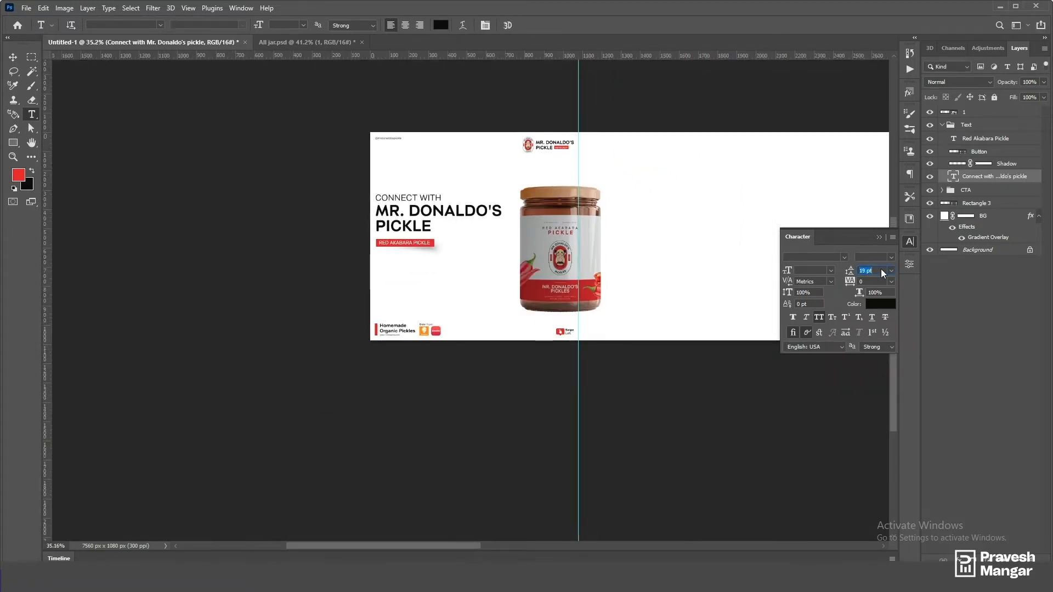
{"action": "left_click", "coordinate": [930, 217]}
{"action": "key", "text": "Up"}
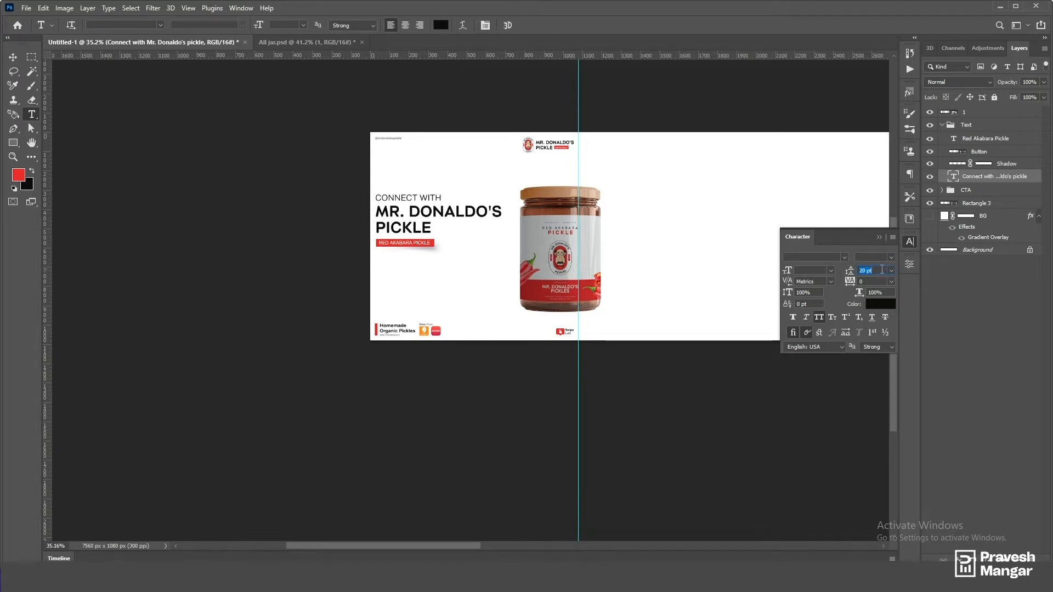
Step: Group the Red Akabara Pickle, Button and Shadow layers as Button, and place that group above the collapsed Text group
{"action": "left_click", "coordinate": [13, 57]}
{"action": "scroll", "coordinate": [357, 186], "scroll_direction": "up", "scroll_amount": 3}
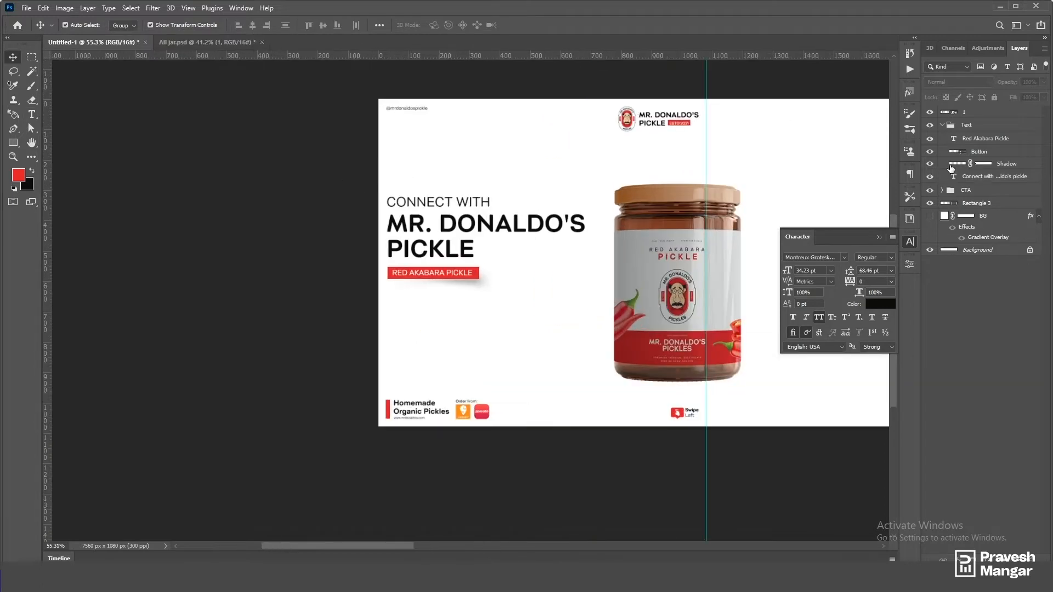
{"action": "left_click", "coordinate": [975, 141]}
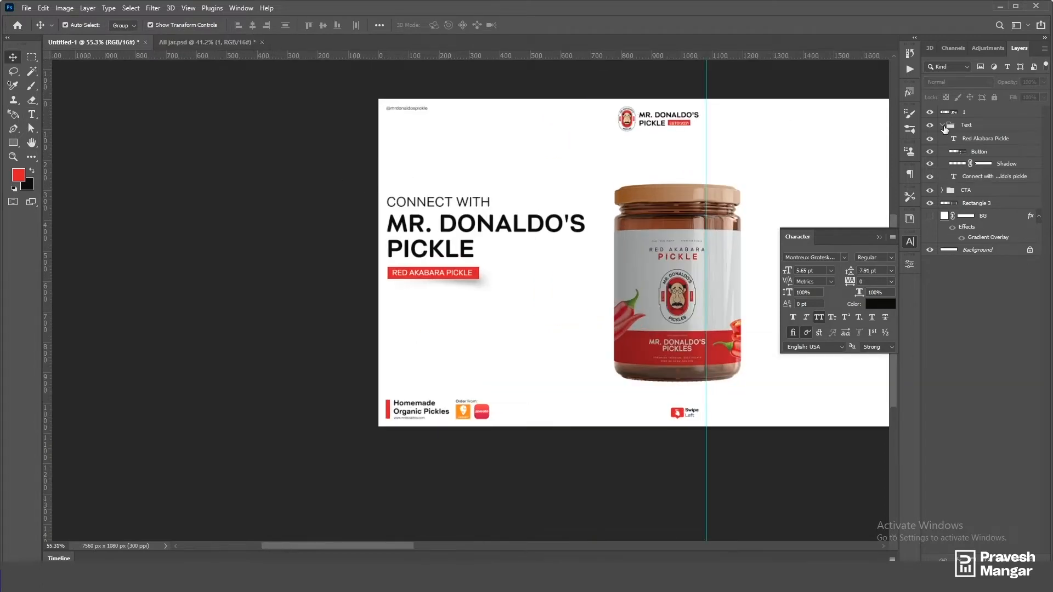
{"action": "left_click", "coordinate": [992, 153], "text": "ctrl"}
{"action": "left_click", "coordinate": [1008, 165], "text": "ctrl"}
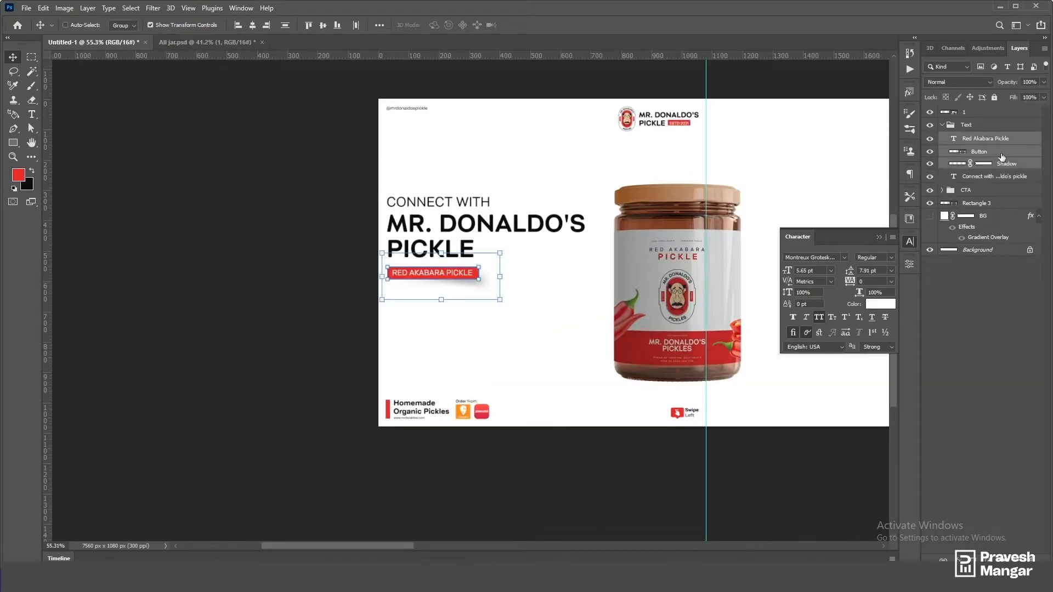
{"action": "key", "text": "ctrl+g"}
{"action": "double_click", "coordinate": [976, 138]}
{"action": "type", "text": "But"}
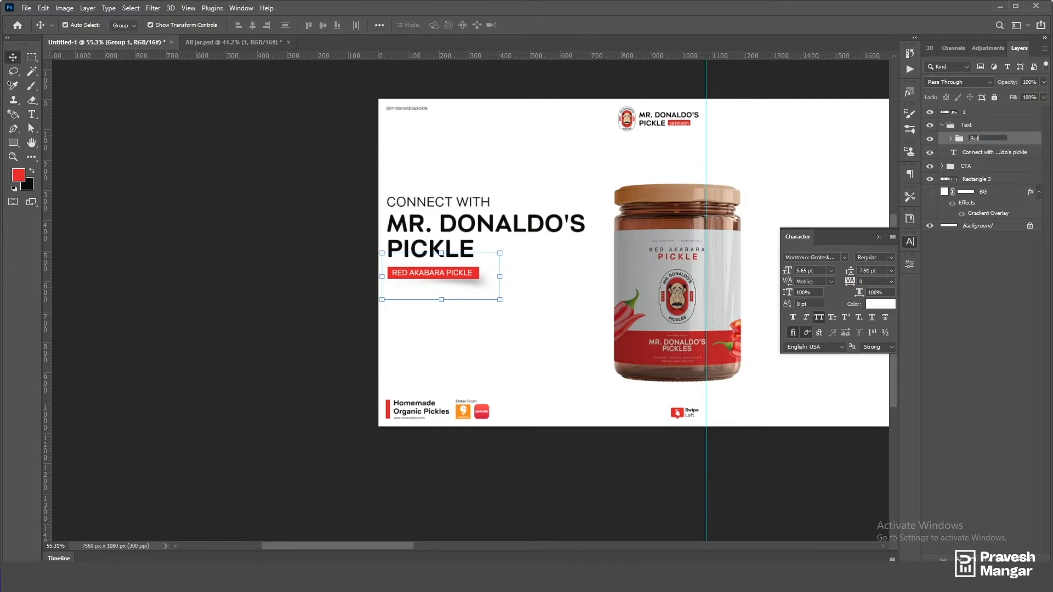
{"action": "key", "text": "Return"}
{"action": "left_click_drag", "start_coordinate": [979, 138], "coordinate": [997, 119]}
{"action": "left_click", "coordinate": [942, 139]}
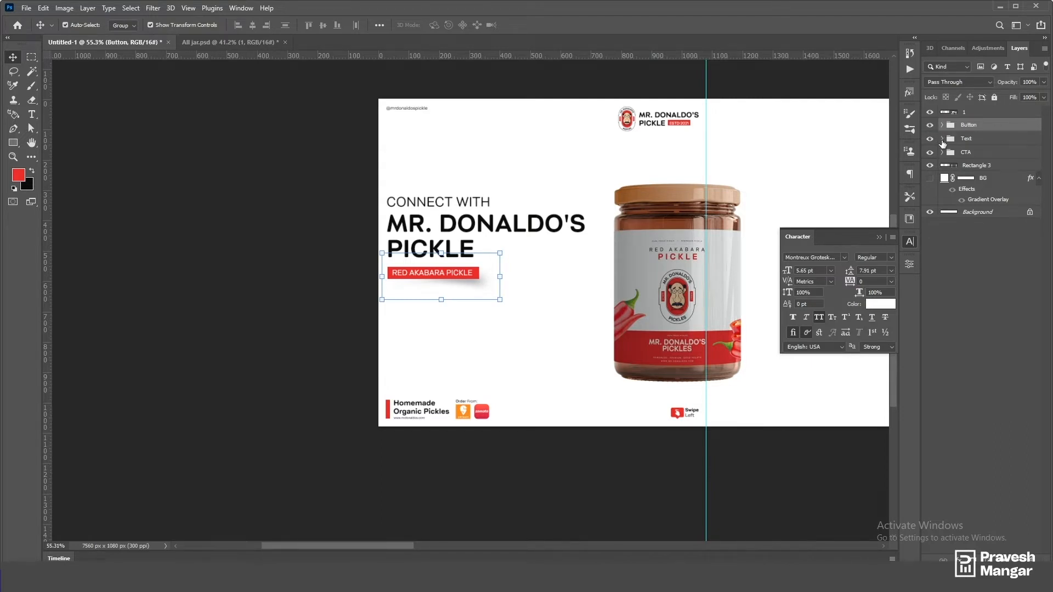
Step: Move the Button group slightly lower to open a gap beneath the headline, and deselect it
{"action": "scroll", "coordinate": [503, 263], "scroll_direction": "down", "scroll_amount": 2}
{"action": "scroll", "coordinate": [457, 236], "scroll_direction": "down", "scroll_amount": 1}
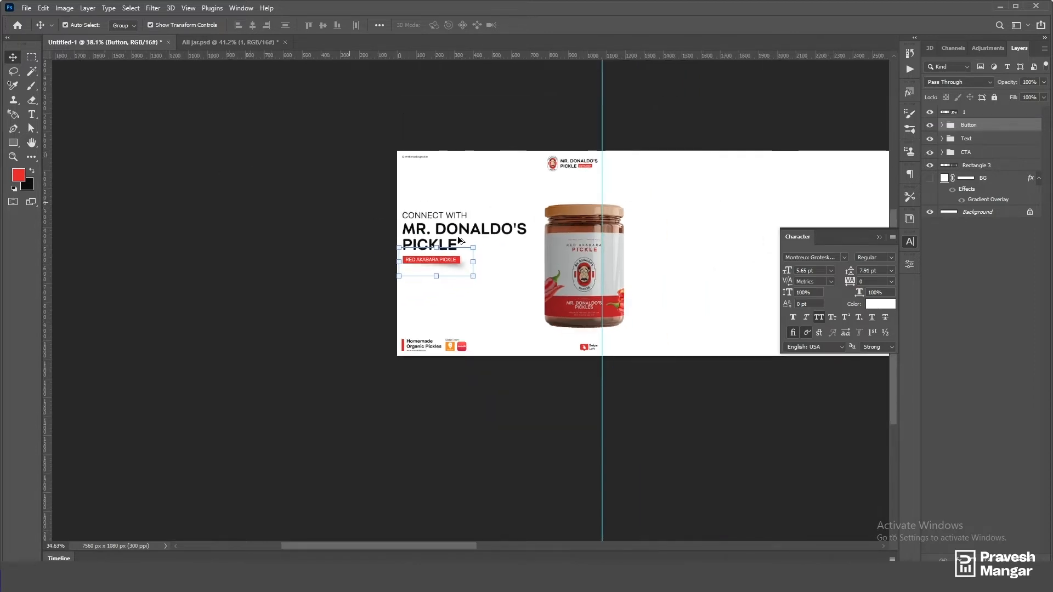
{"action": "scroll", "coordinate": [457, 236], "scroll_direction": "up", "scroll_amount": 2}
{"action": "left_click_drag", "start_coordinate": [329, 246], "coordinate": [330, 256]}
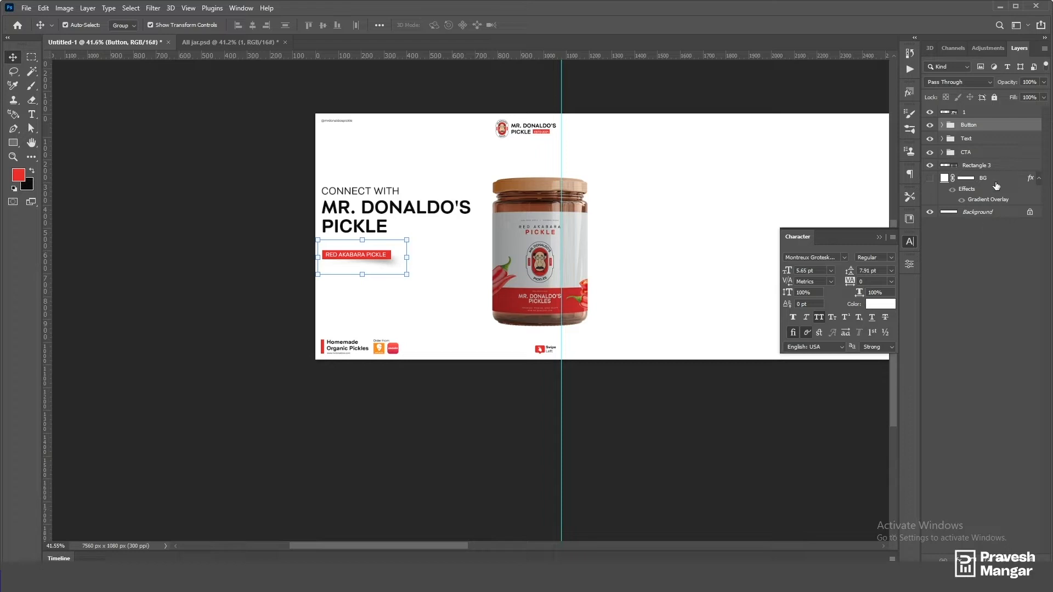
{"action": "scroll", "coordinate": [557, 229], "scroll_direction": "down", "scroll_amount": 1}
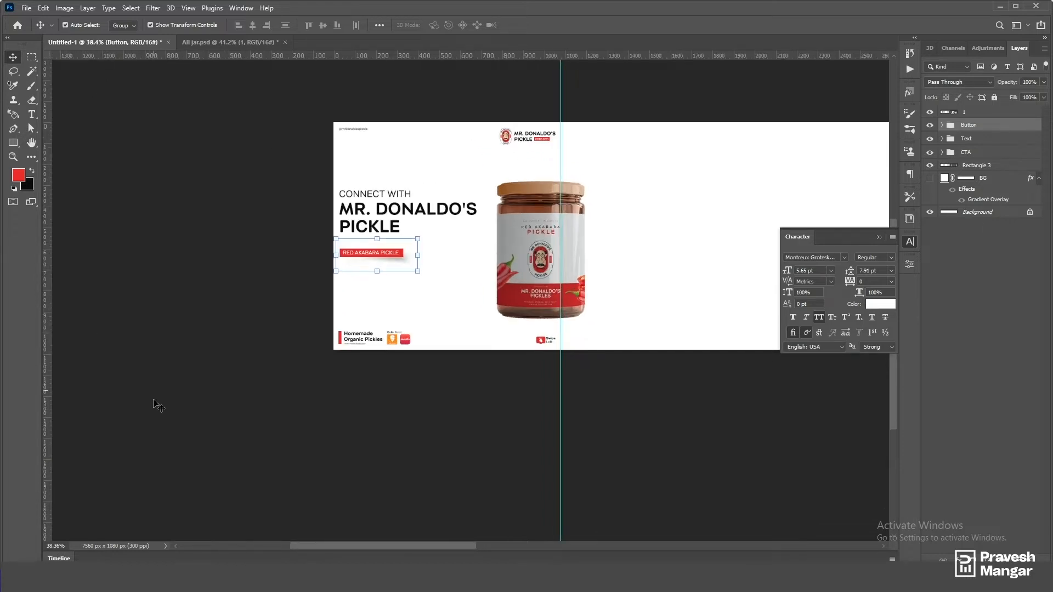
{"action": "scroll", "coordinate": [473, 232], "scroll_direction": "down", "scroll_amount": 2}
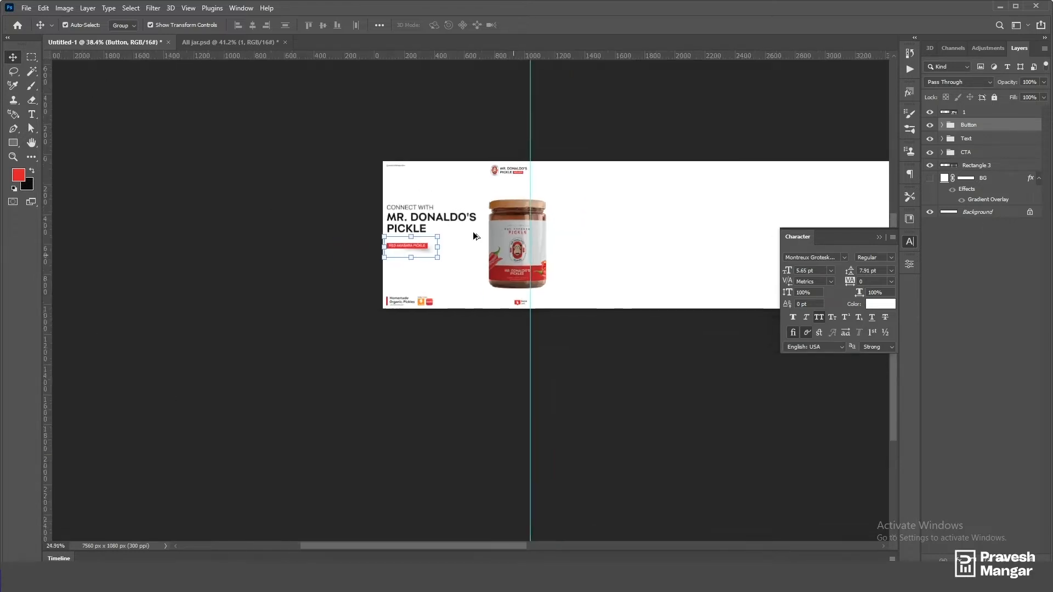
{"action": "key", "text": "shift+Up"}
{"action": "key", "text": "shift+Up"}
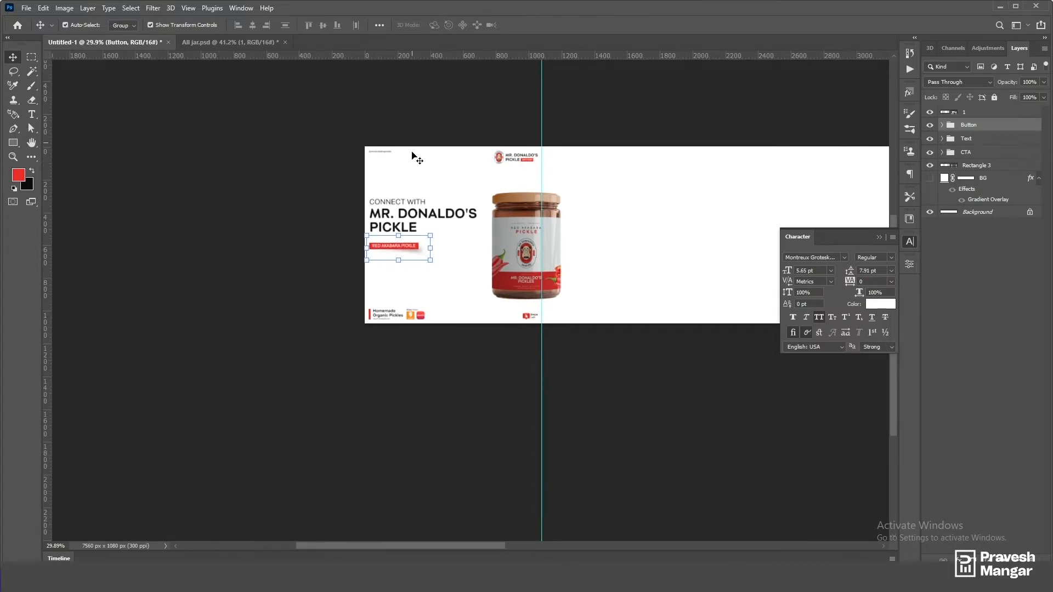
{"action": "left_click", "coordinate": [216, 280]}
Step: Scale the Button group down slightly, keeping its proportions, and deselect it
{"action": "scroll", "coordinate": [422, 245], "scroll_direction": "up", "scroll_amount": 5}
{"action": "scroll", "coordinate": [421, 246], "scroll_direction": "down", "scroll_amount": 4}
{"action": "scroll", "coordinate": [423, 246], "scroll_direction": "up", "scroll_amount": 4}
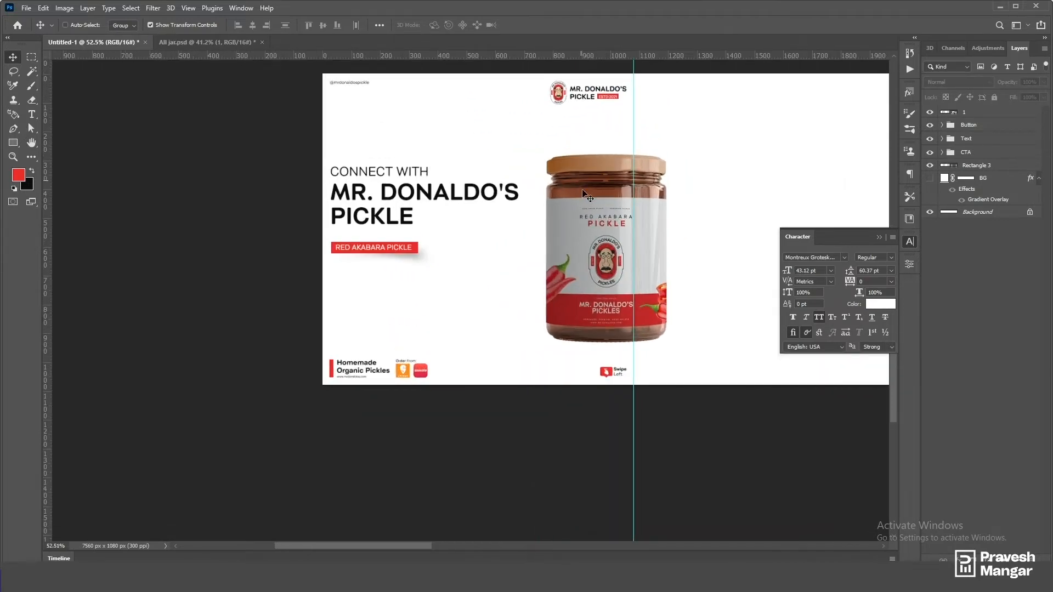
{"action": "scroll", "coordinate": [389, 332], "scroll_direction": "down", "scroll_amount": 2}
{"action": "scroll", "coordinate": [380, 303], "scroll_direction": "up", "scroll_amount": 3}
{"action": "scroll", "coordinate": [404, 284], "scroll_direction": "down", "scroll_amount": 3}
{"action": "left_click", "coordinate": [985, 128]}
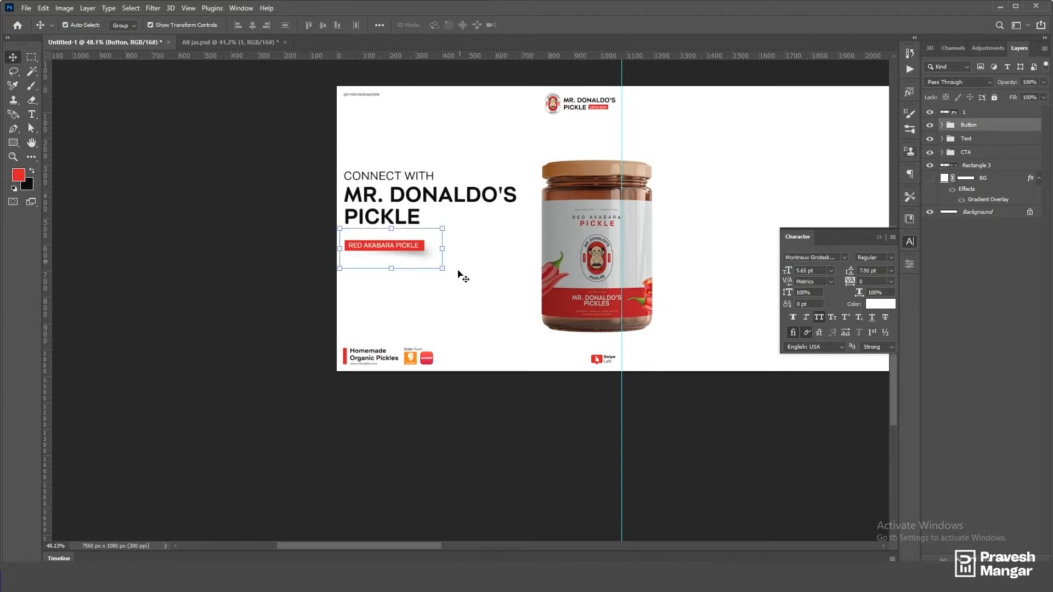
{"action": "left_click_drag", "start_coordinate": [446, 248], "coordinate": [434, 249]}
{"action": "left_click", "coordinate": [546, 26]}
{"action": "left_click", "coordinate": [107, 254]}
{"action": "scroll", "coordinate": [458, 258], "scroll_direction": "down", "scroll_amount": 6}
{"action": "scroll", "coordinate": [458, 259], "scroll_direction": "up", "scroll_amount": 8}
{"action": "scroll", "coordinate": [458, 258], "scroll_direction": "down", "scroll_amount": 2}
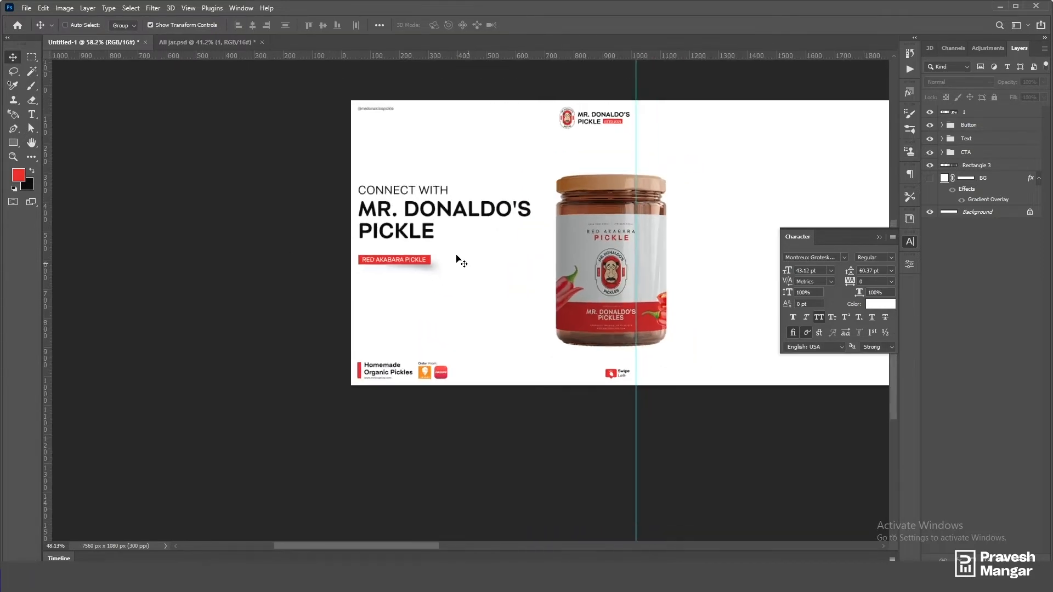
{"action": "scroll", "coordinate": [457, 259], "scroll_direction": "up", "scroll_amount": 1}
Step: Copy the chili layer from All jar.psd into the Untitled-1 carousel and place it over the jar
{"action": "left_click", "coordinate": [231, 47]}
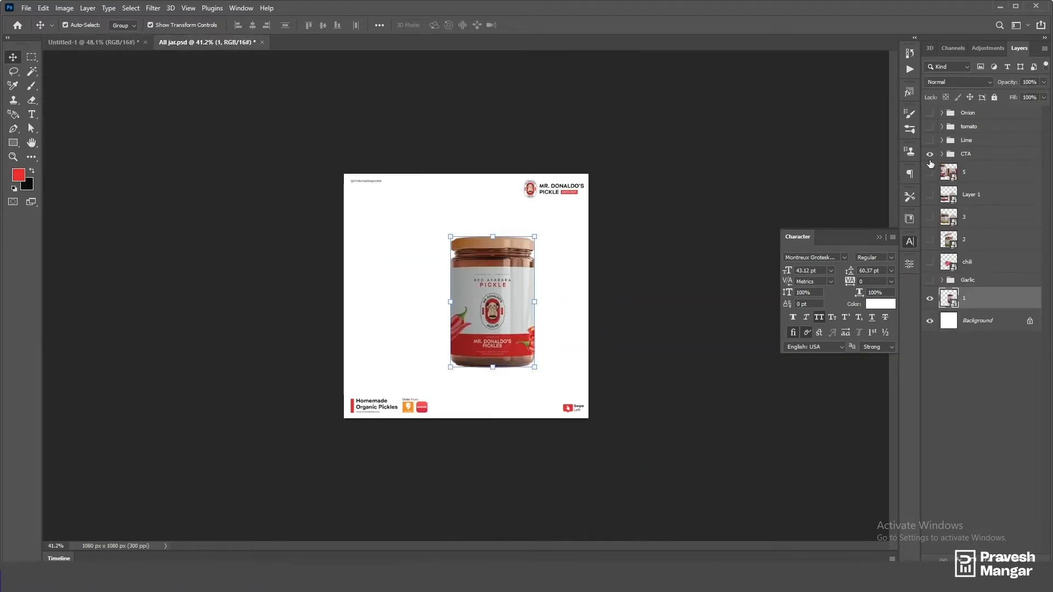
{"action": "left_click", "coordinate": [710, 418]}
{"action": "scroll", "coordinate": [708, 418], "scroll_direction": "up", "scroll_amount": 3}
{"action": "scroll", "coordinate": [518, 321], "scroll_direction": "down", "scroll_amount": 1}
{"action": "left_click_drag", "start_coordinate": [520, 322], "coordinate": [125, 47]}
{"action": "left_click_drag", "start_coordinate": [315, 261], "coordinate": [315, 268]}
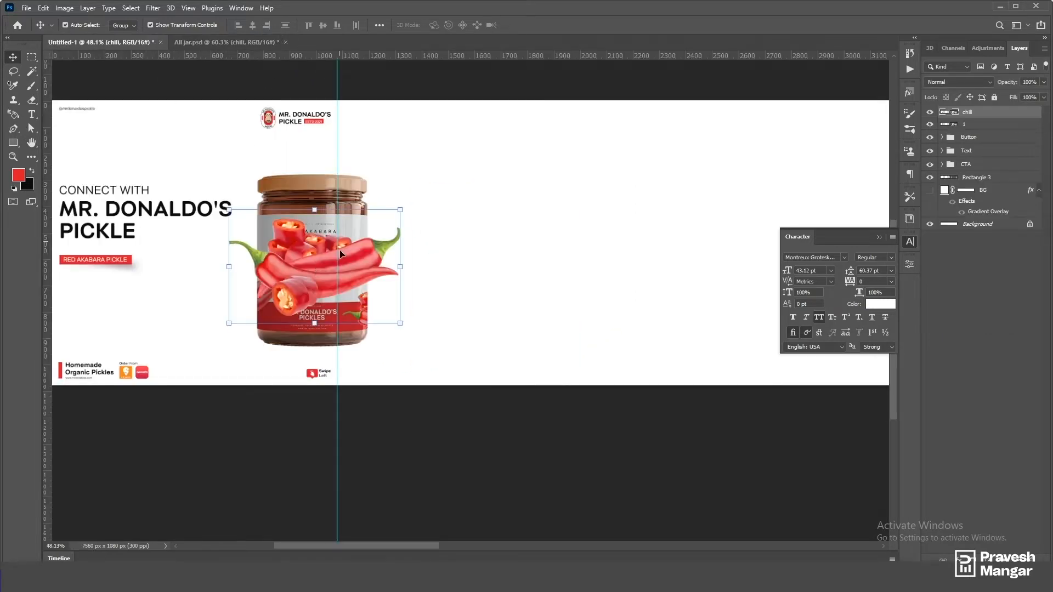
Step: Move the chilies down and to the left so they overlap the jar's lower left part
{"action": "scroll", "coordinate": [338, 259], "scroll_direction": "up", "scroll_amount": 3}
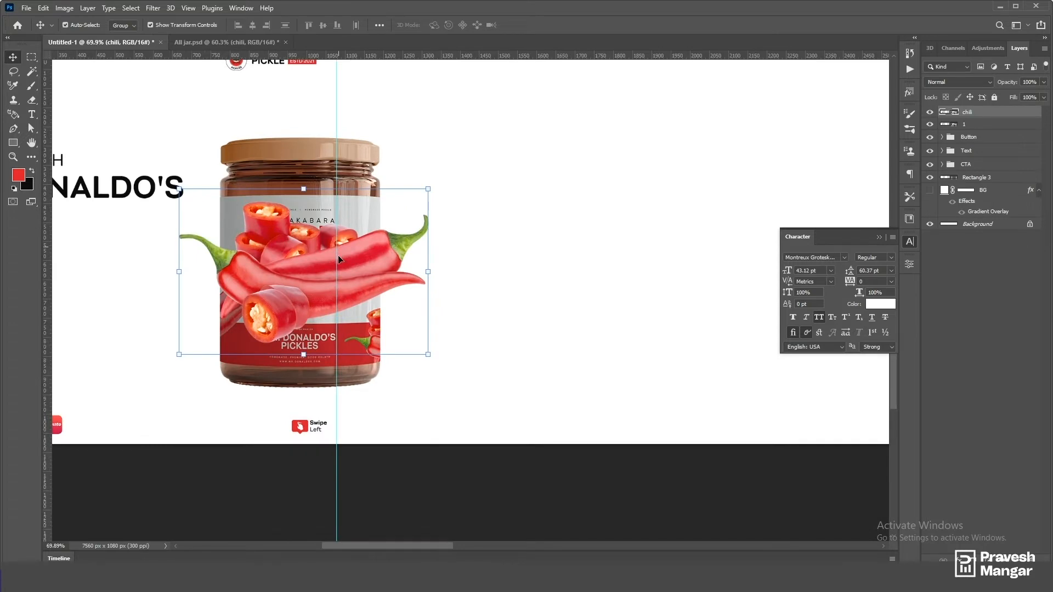
{"action": "scroll", "coordinate": [338, 257], "scroll_direction": "up", "scroll_amount": 1}
{"action": "scroll", "coordinate": [399, 237], "scroll_direction": "down", "scroll_amount": 2}
{"action": "scroll", "coordinate": [399, 237], "scroll_direction": "up", "scroll_amount": 2}
{"action": "scroll", "coordinate": [403, 241], "scroll_direction": "down", "scroll_amount": 3}
{"action": "scroll", "coordinate": [464, 313], "scroll_direction": "up", "scroll_amount": 3}
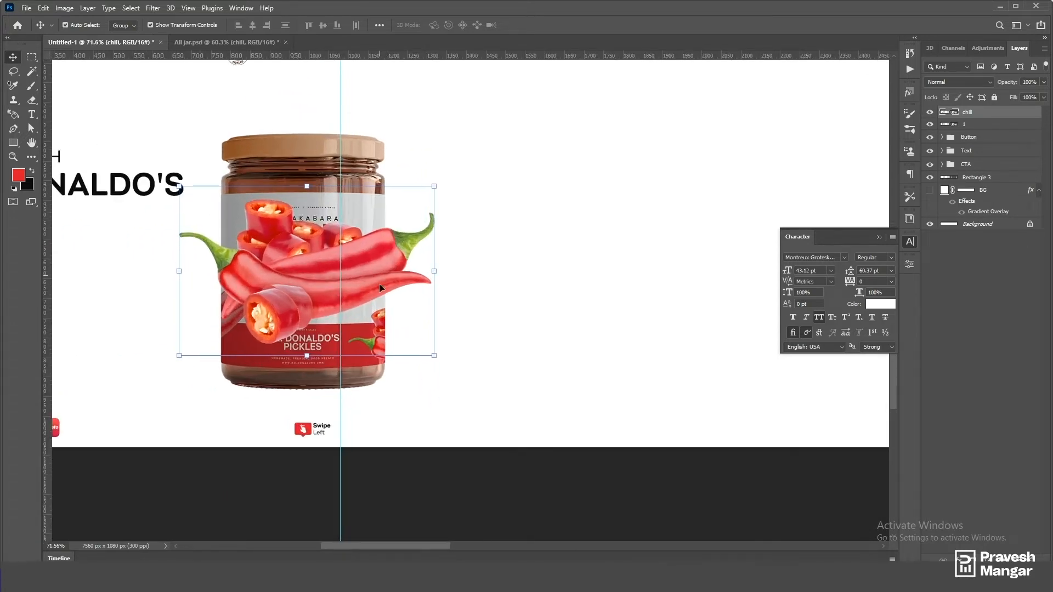
{"action": "left_click_drag", "start_coordinate": [390, 255], "coordinate": [330, 326]}
{"action": "scroll", "coordinate": [361, 319], "scroll_direction": "down", "scroll_amount": 3}
{"action": "scroll", "coordinate": [360, 321], "scroll_direction": "up", "scroll_amount": 3}
{"action": "scroll", "coordinate": [373, 313], "scroll_direction": "down", "scroll_amount": 3}
{"action": "scroll", "coordinate": [387, 306], "scroll_direction": "up", "scroll_amount": 3}
{"action": "scroll", "coordinate": [487, 303], "scroll_direction": "down", "scroll_amount": 3}
{"action": "scroll", "coordinate": [564, 272], "scroll_direction": "up", "scroll_amount": 1}
{"action": "scroll", "coordinate": [403, 325], "scroll_direction": "up", "scroll_amount": 2}
{"action": "scroll", "coordinate": [403, 325], "scroll_direction": "up", "scroll_amount": 1}
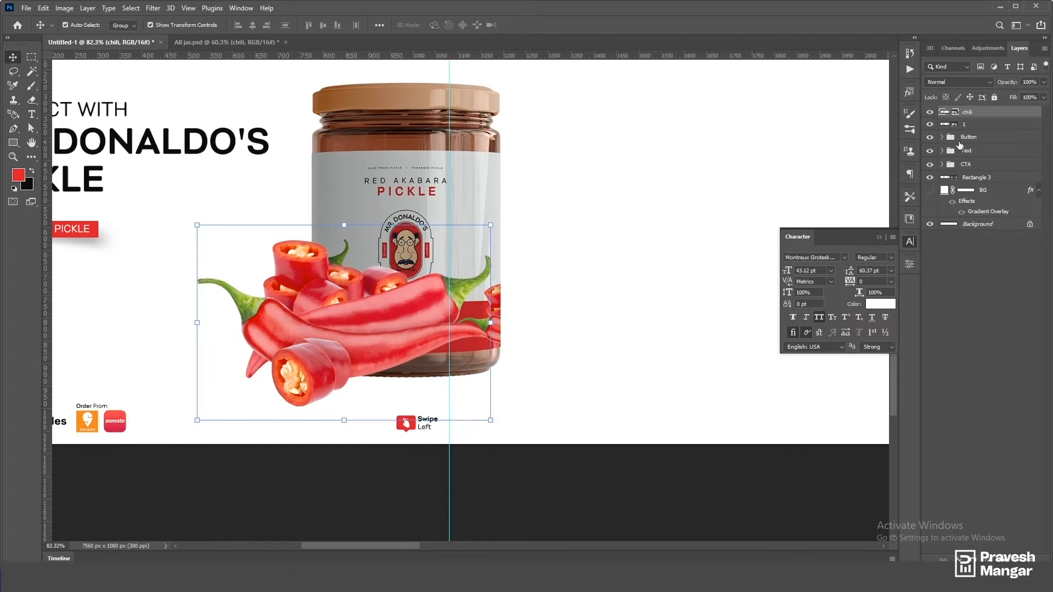
Step: Place the chili layer behind the jar layer and shift the chilies up and further left
{"action": "left_click_drag", "start_coordinate": [993, 114], "coordinate": [990, 128]}
{"action": "scroll", "coordinate": [508, 336], "scroll_direction": "down", "scroll_amount": 5}
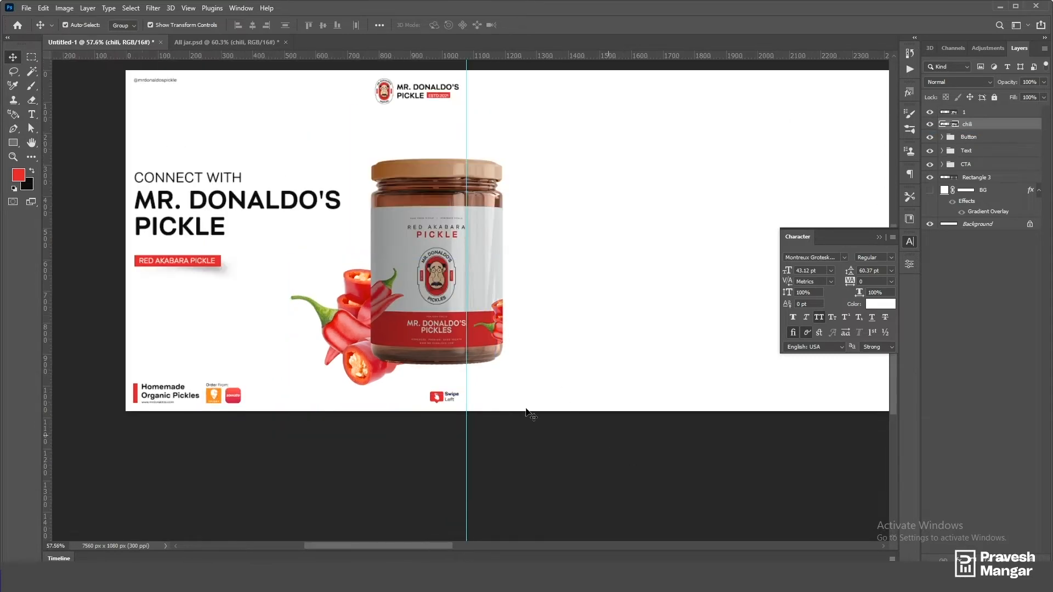
{"action": "left_click_drag", "start_coordinate": [430, 354], "coordinate": [390, 330]}
{"action": "scroll", "coordinate": [427, 341], "scroll_direction": "down", "scroll_amount": 3}
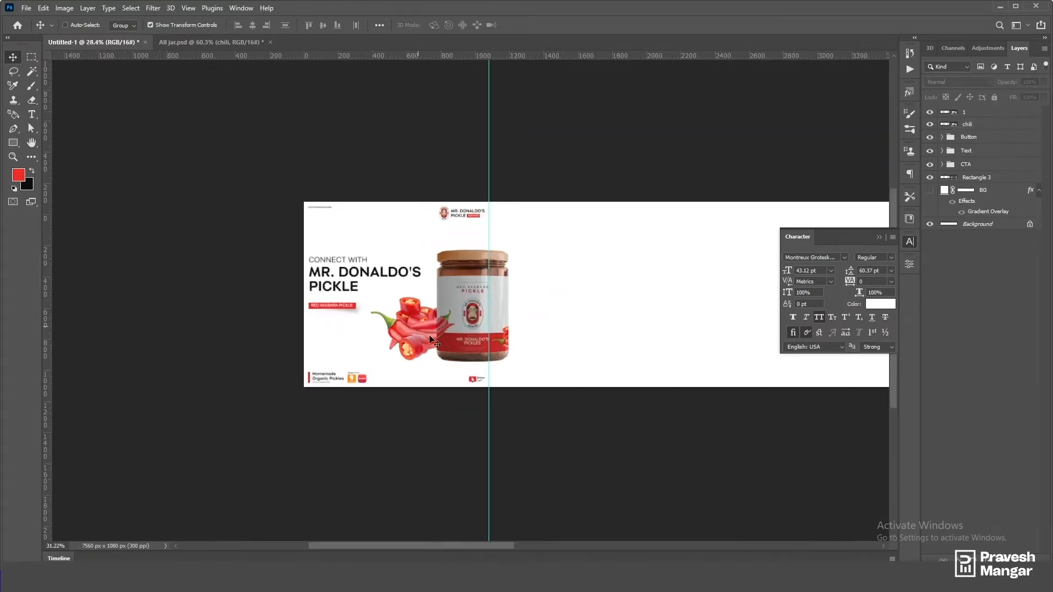
Step: Scale the chili layer down to about 26% and move it right, partly behind the jar
{"action": "left_click", "coordinate": [428, 340]}
{"action": "left_click_drag", "start_coordinate": [313, 237], "coordinate": [328, 244]}
{"action": "left_click_drag", "start_coordinate": [374, 311], "coordinate": [404, 309]}
{"action": "left_click", "coordinate": [527, 25]}
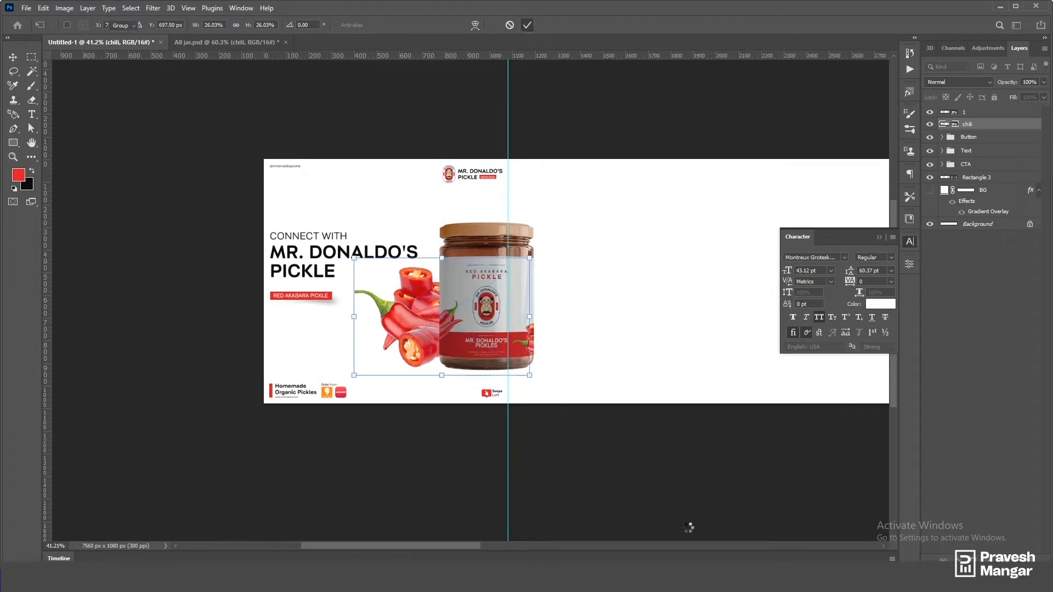
{"action": "left_click", "coordinate": [689, 527]}
{"action": "scroll", "coordinate": [647, 384], "scroll_direction": "down", "scroll_amount": 3}
{"action": "scroll", "coordinate": [503, 347], "scroll_direction": "up", "scroll_amount": 5}
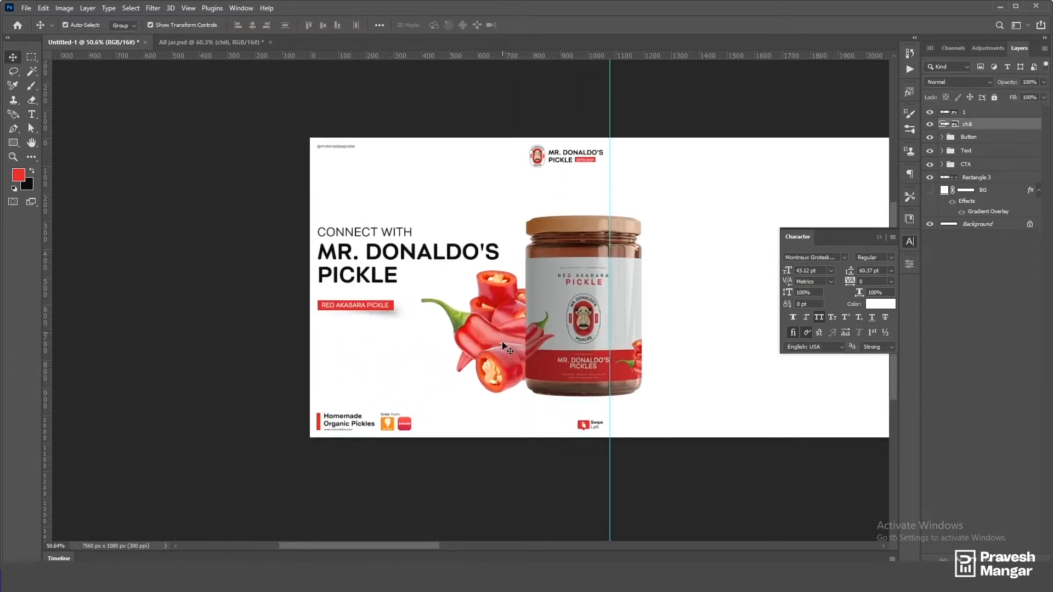
Step: Hide the chili layer, tilt the jar slightly counterclockwise and shift it up and left so it overlaps the headline's end
{"action": "left_click", "coordinate": [931, 125]}
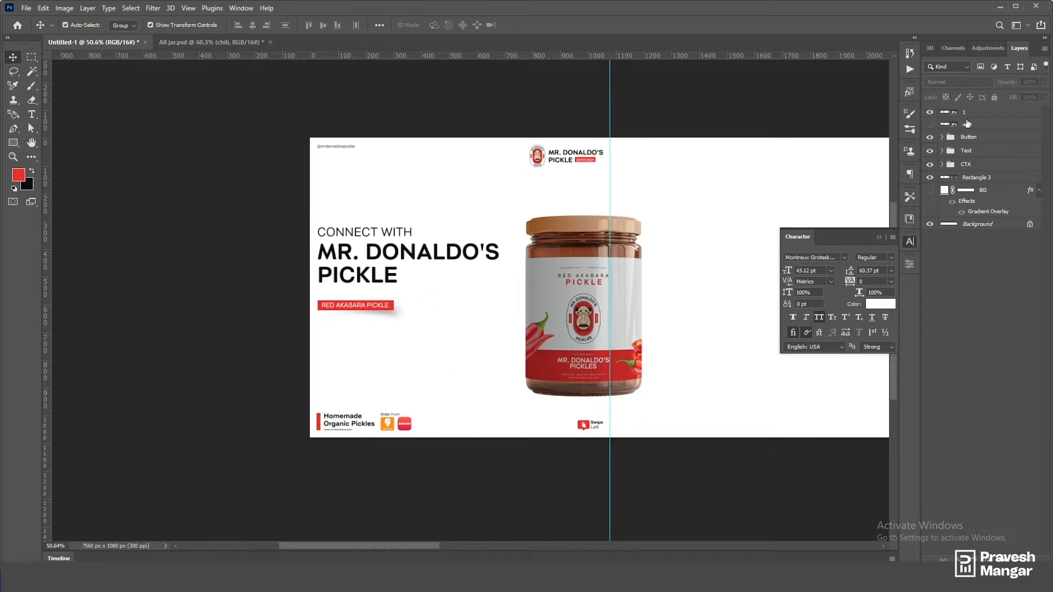
{"action": "left_click", "coordinate": [971, 113]}
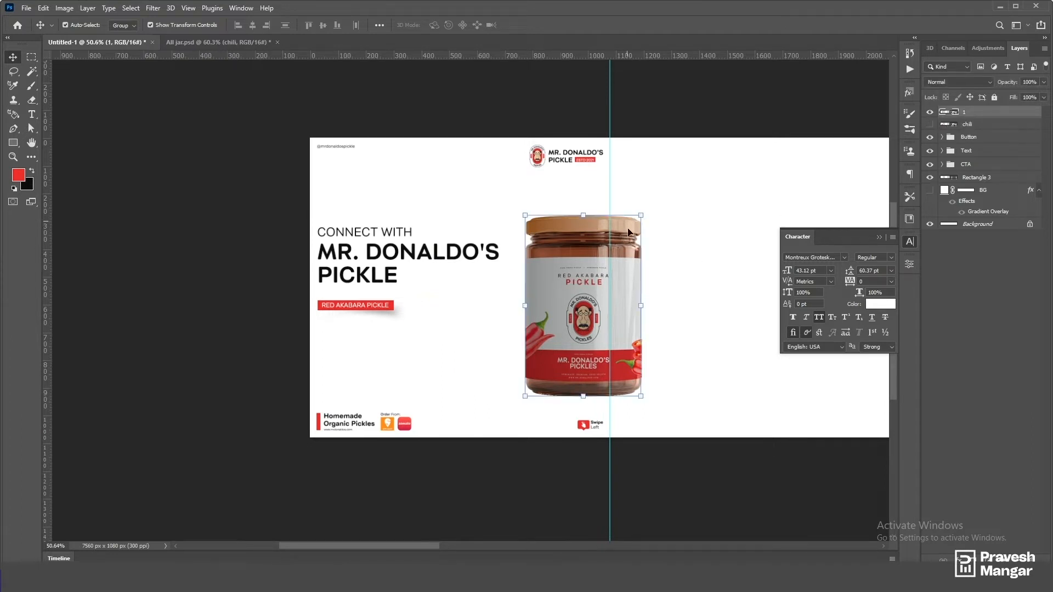
{"action": "left_click_drag", "start_coordinate": [648, 207], "coordinate": [624, 197]}
{"action": "left_click_drag", "start_coordinate": [581, 279], "coordinate": [556, 262]}
{"action": "left_click", "coordinate": [527, 25]}
{"action": "scroll", "coordinate": [590, 299], "scroll_direction": "down", "scroll_amount": 2}
{"action": "left_click", "coordinate": [592, 298], "text": "ctrl"}
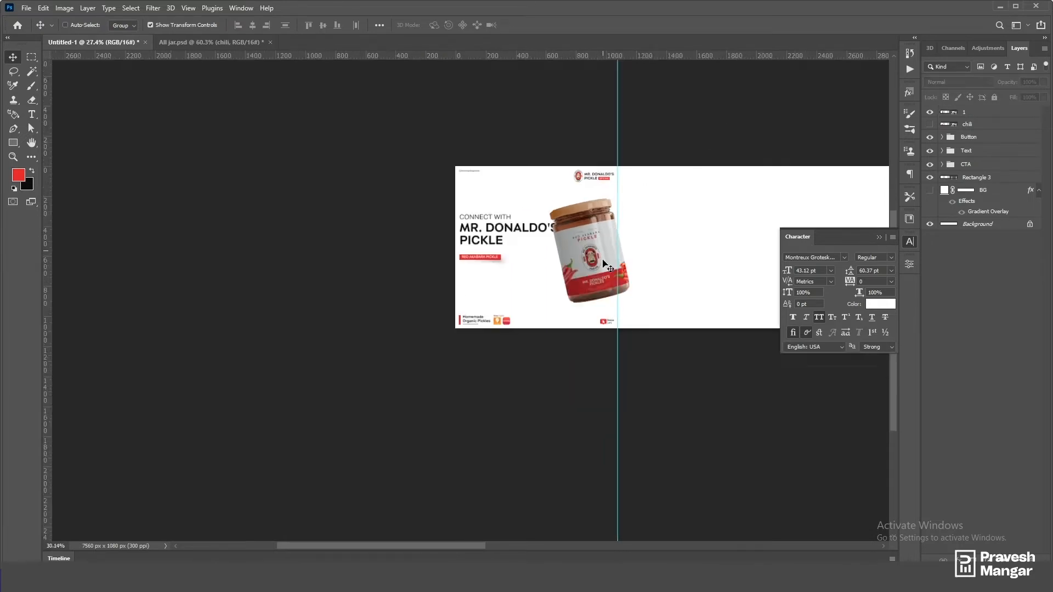
{"action": "scroll", "coordinate": [728, 118], "scroll_direction": "down", "scroll_amount": 1}
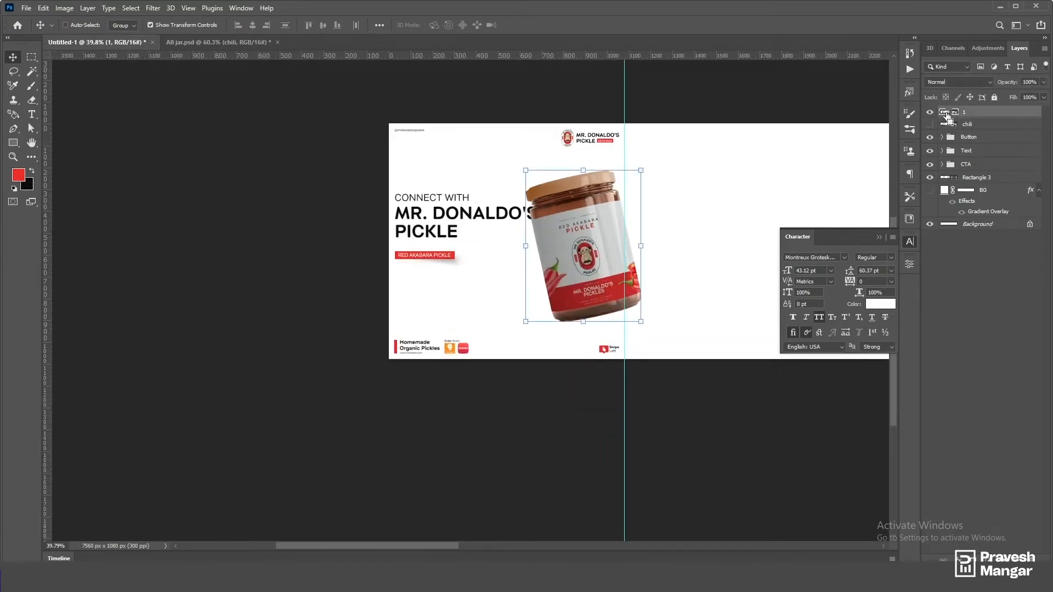
Step: Swap the foreground and background colors and confirm black (000000) as the foreground color
{"action": "scroll", "coordinate": [661, 264], "scroll_direction": "down", "scroll_amount": 2}
{"action": "left_click", "coordinate": [567, 320], "text": "ctrl"}
{"action": "scroll", "coordinate": [590, 307], "scroll_direction": "up", "scroll_amount": 6}
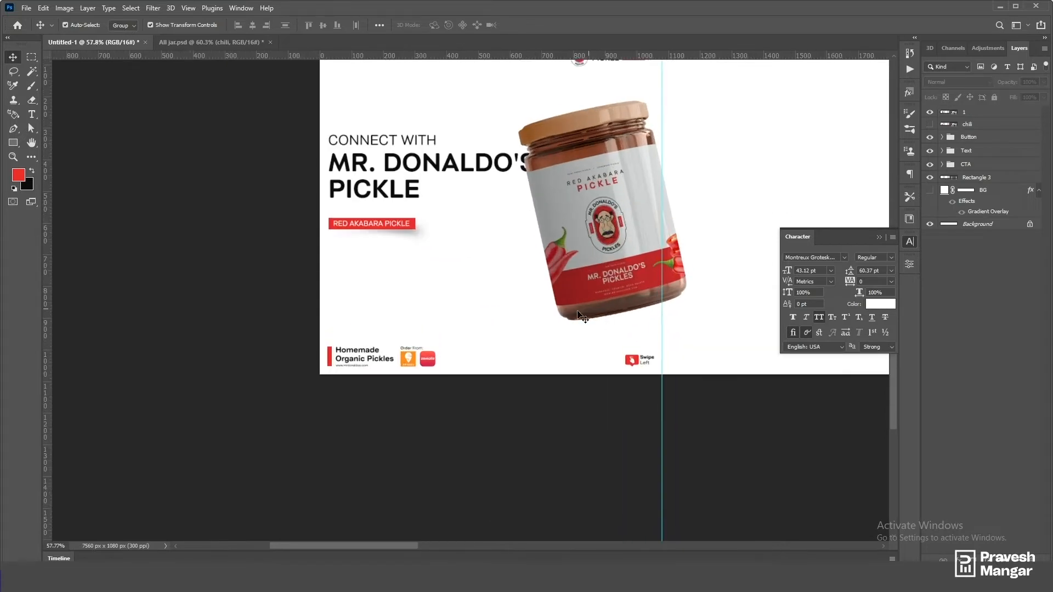
{"action": "scroll", "coordinate": [581, 317], "scroll_direction": "up", "scroll_amount": 1}
{"action": "left_click", "coordinate": [30, 172]}
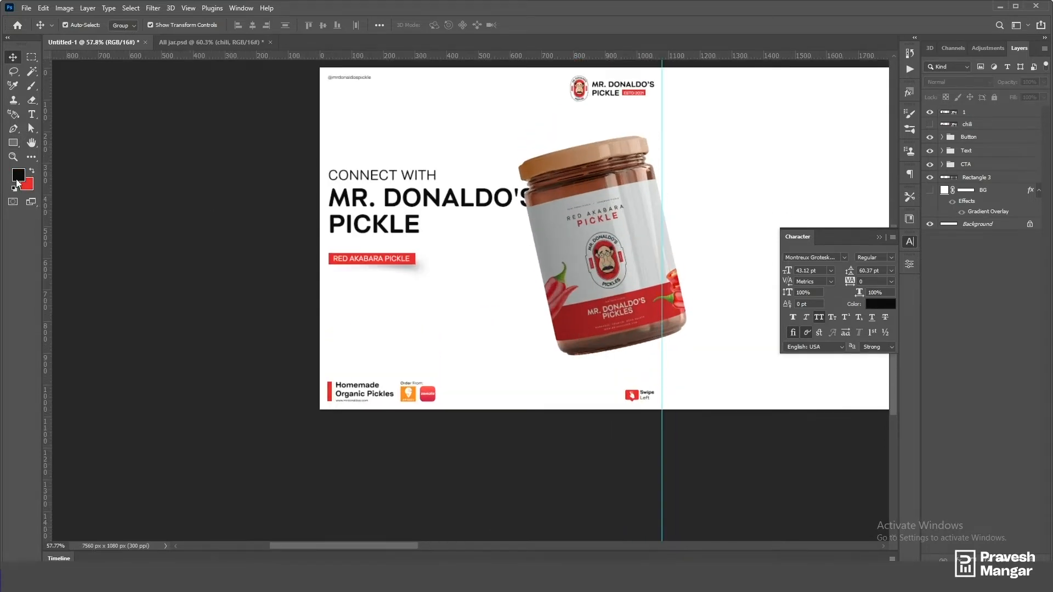
{"action": "left_click", "coordinate": [17, 179]}
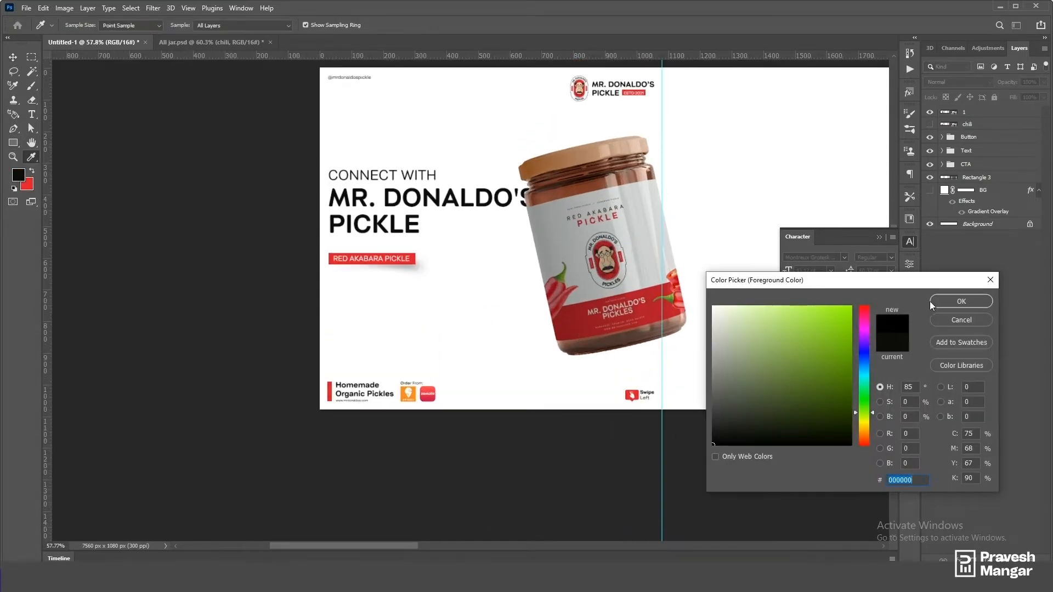
{"action": "left_click", "coordinate": [962, 301]}
Step: Add a new layer above the jar and paint one soft black spot beside it with a 700 px brush
{"action": "scroll", "coordinate": [463, 235], "scroll_direction": "up", "scroll_amount": 2}
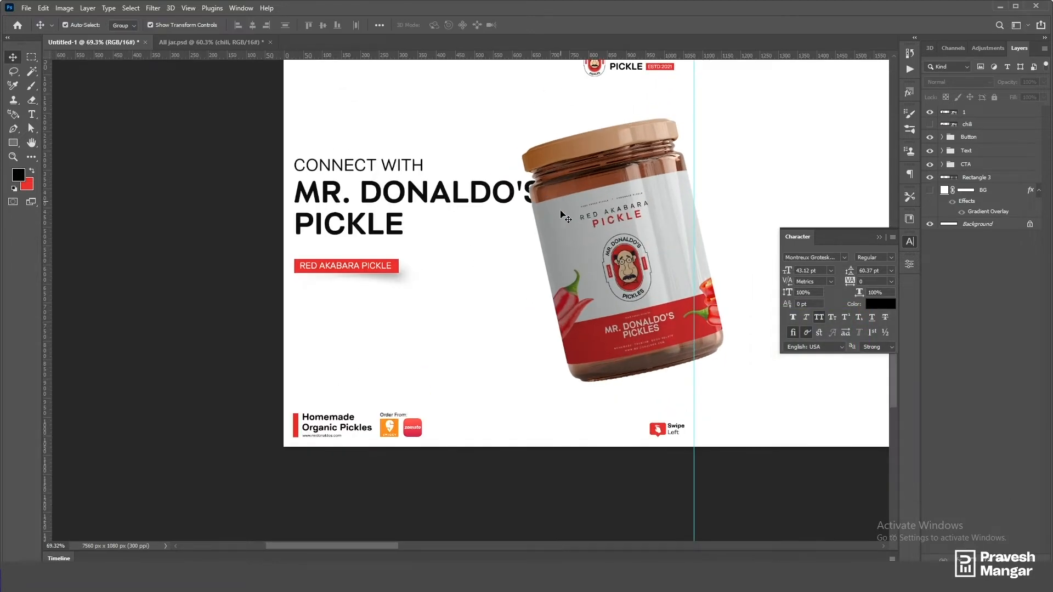
{"action": "key", "text": "b"}
{"action": "left_click", "coordinate": [988, 112]}
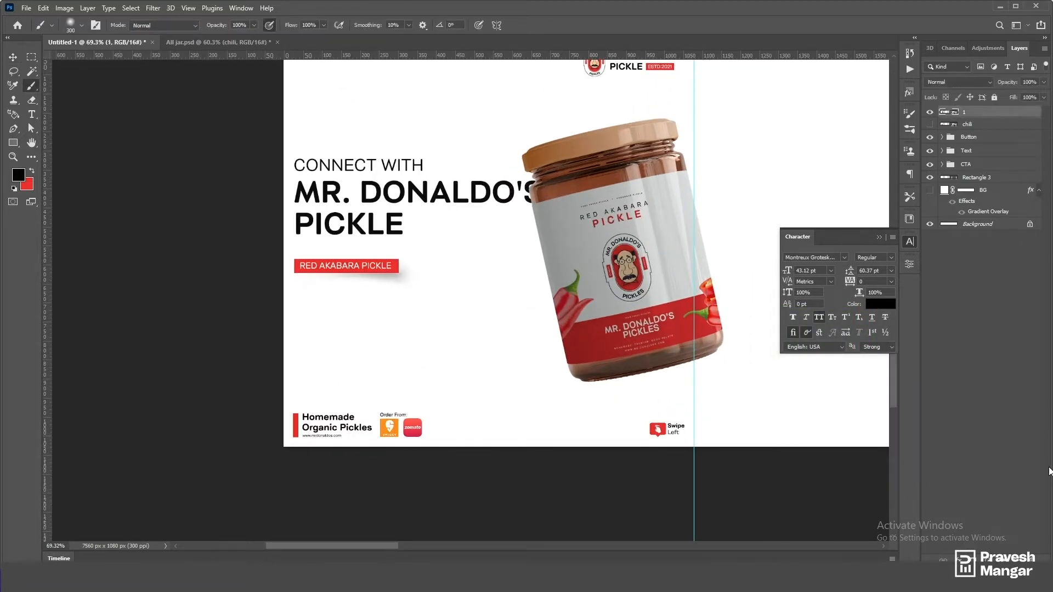
{"action": "left_click", "coordinate": [1017, 560]}
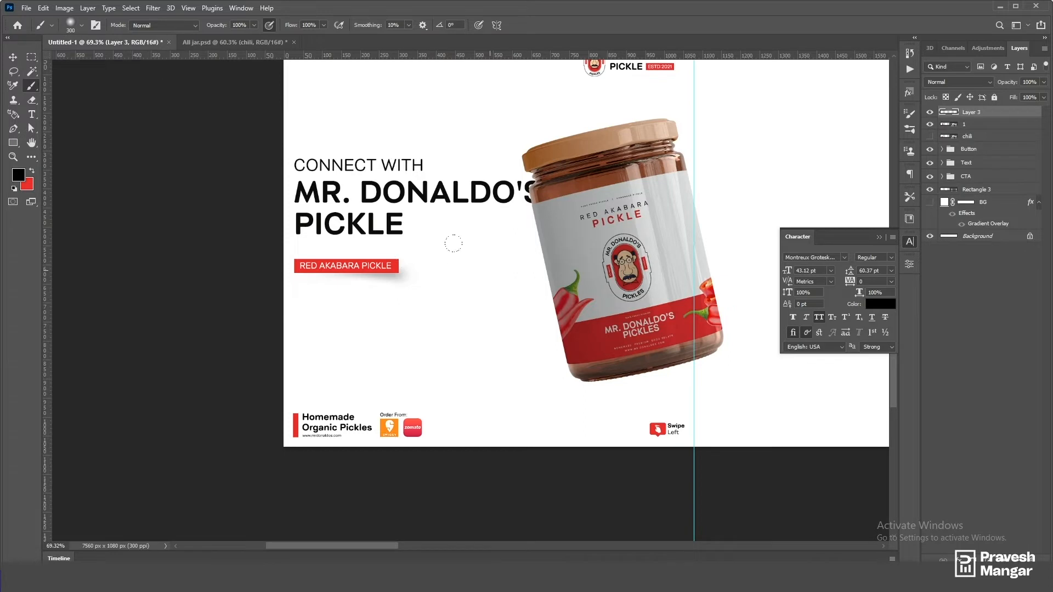
{"action": "scroll", "coordinate": [414, 159], "scroll_direction": "up", "scroll_amount": 2}
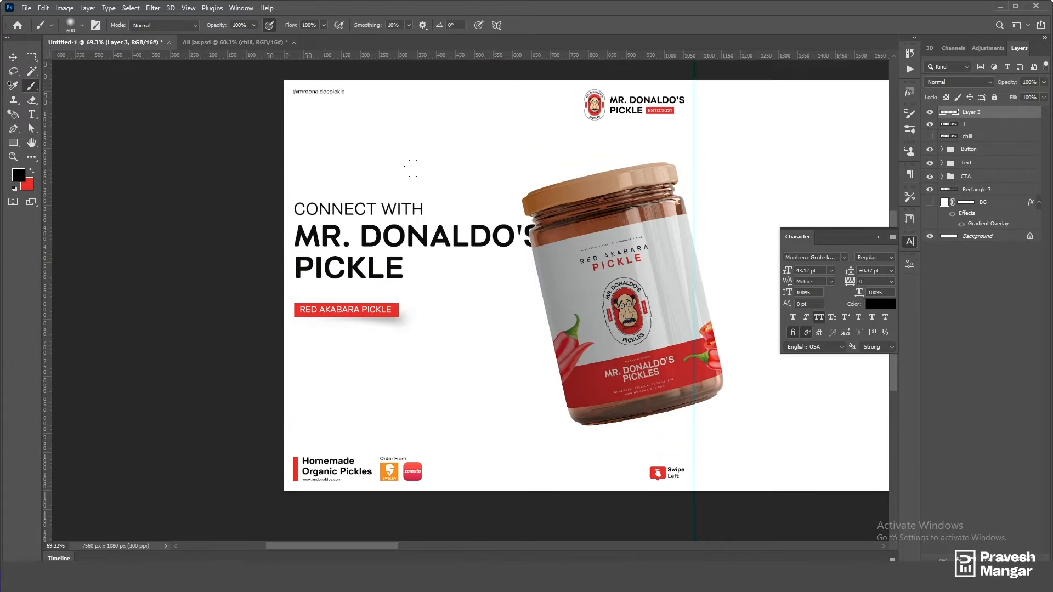
{"action": "key", "text": "bracketright"}
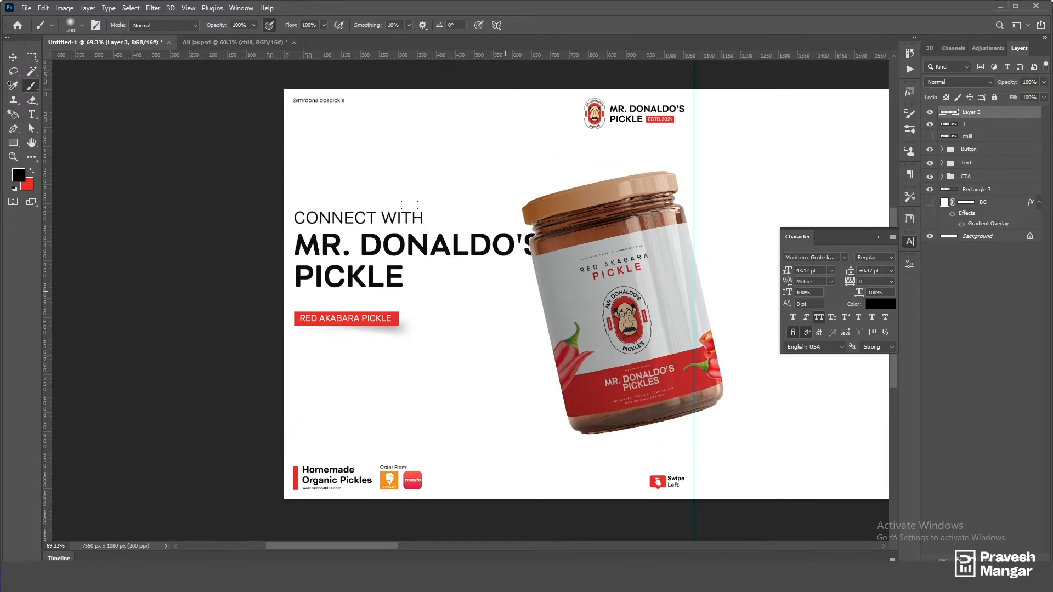
{"action": "left_click", "coordinate": [503, 300]}
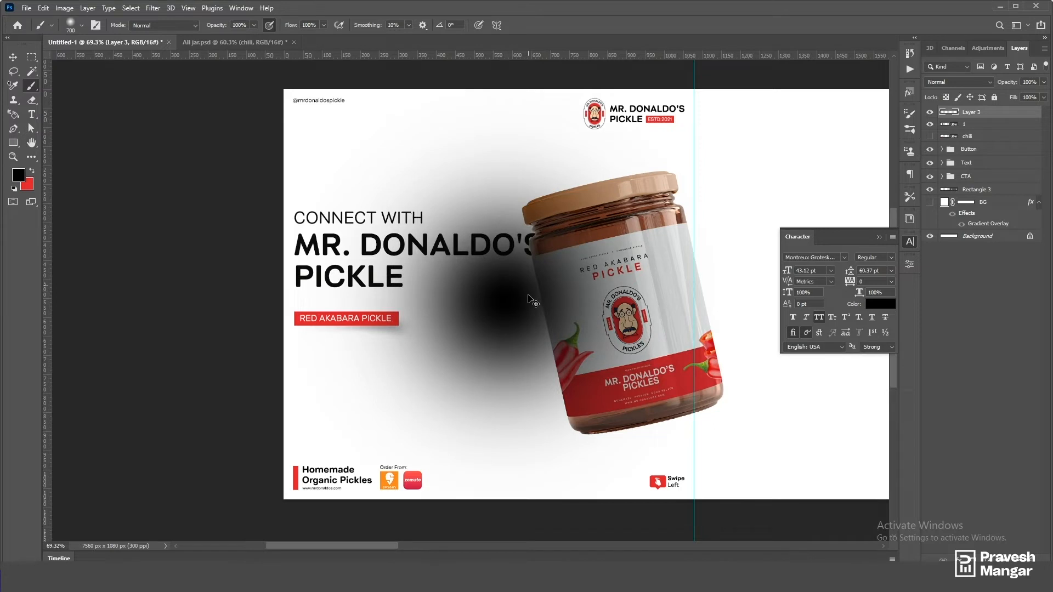
Step: Squash the black spot to about 22% of its height and move it under the jar's base
{"action": "key", "text": "ctrl+t"}
{"action": "scroll", "coordinate": [513, 195], "scroll_direction": "down", "scroll_amount": 3}
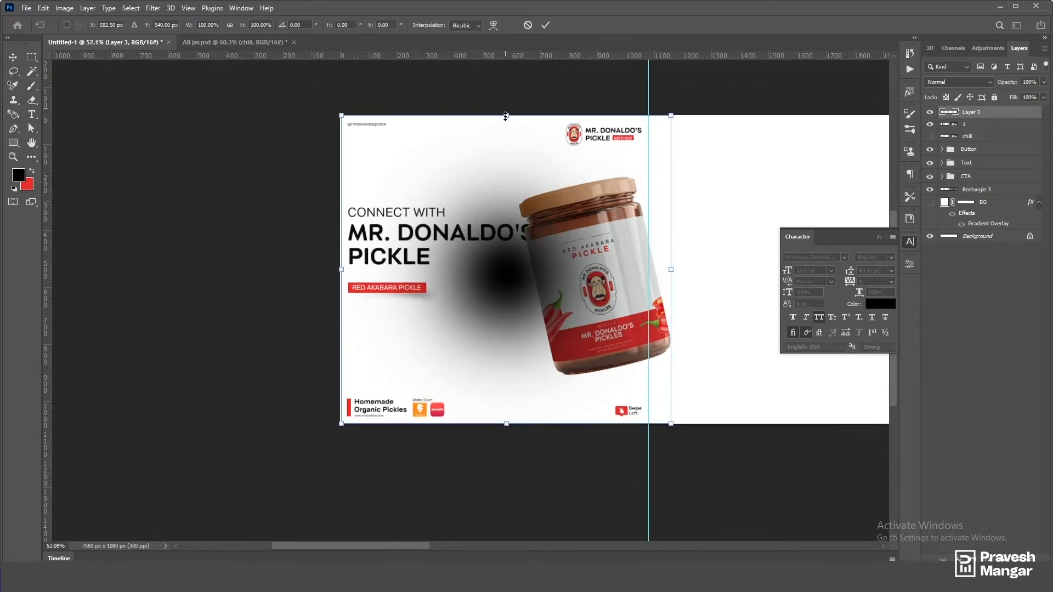
{"action": "left_click_drag", "start_coordinate": [506, 114], "coordinate": [505, 235]}
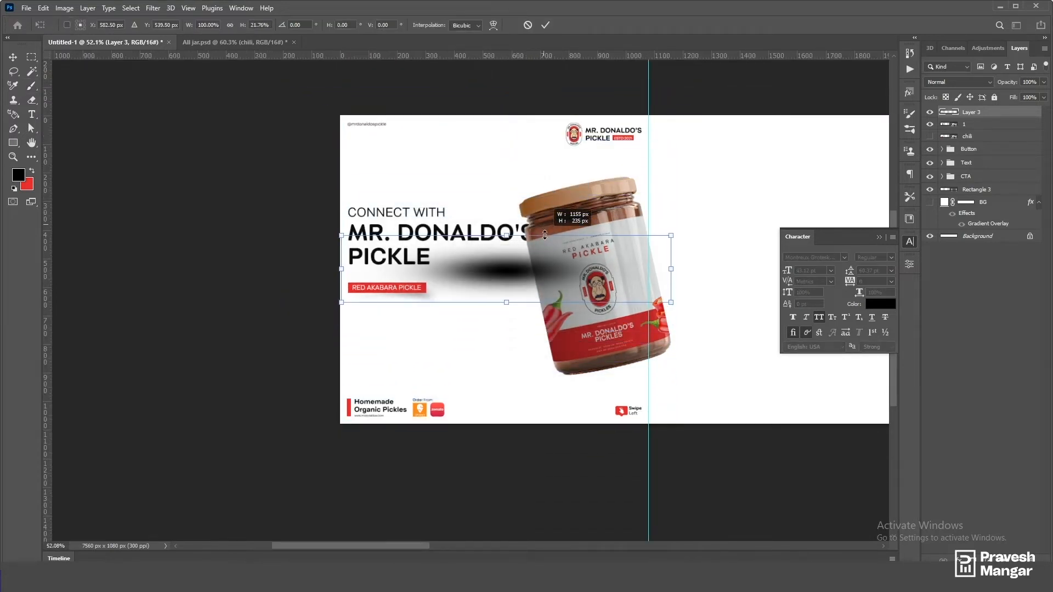
{"action": "left_click_drag", "start_coordinate": [535, 289], "coordinate": [620, 390]}
Step: Rename the spot's layer as Shadow and place it behind the jar layer
{"action": "double_click", "coordinate": [974, 112]}
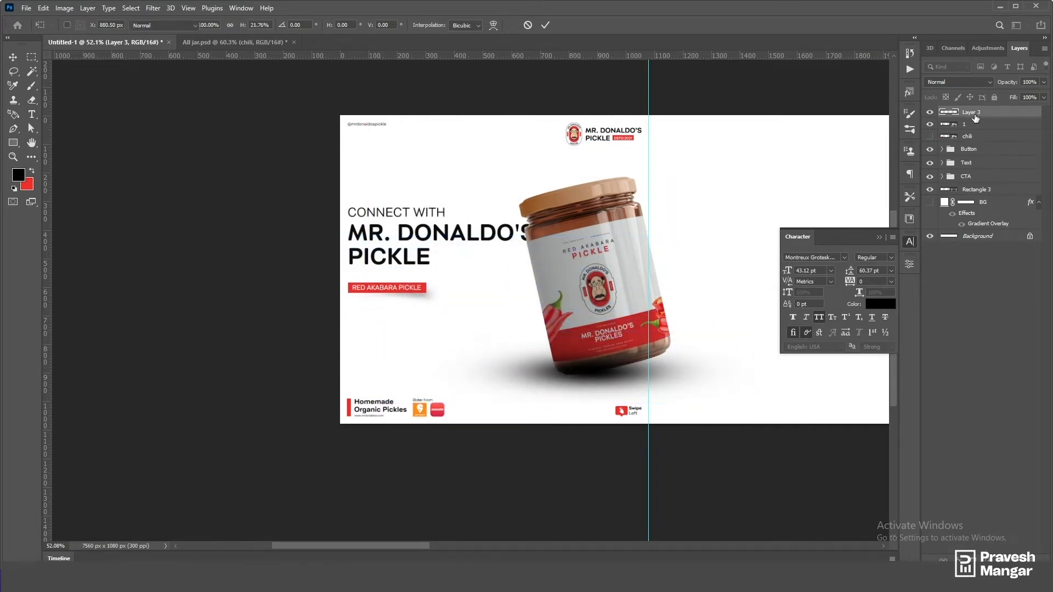
{"action": "type", "text": "Shadow"}
{"action": "key", "text": "Return"}
{"action": "left_click_drag", "start_coordinate": [971, 112], "coordinate": [973, 132]}
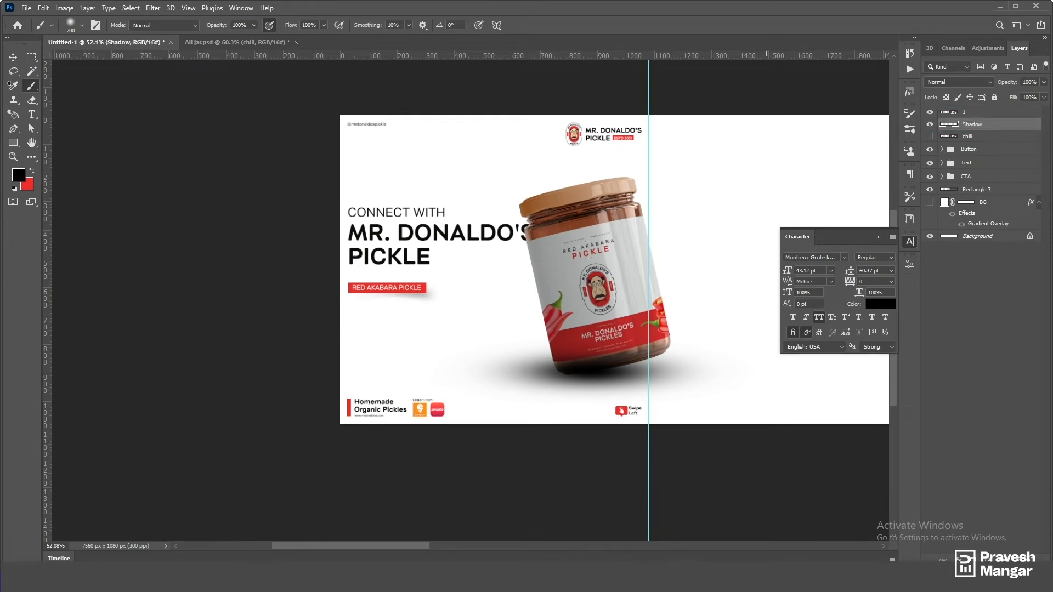
Step: Distort the shadow into a wedge that starts narrow at the jar's lower left edge and stretches out to the right
{"action": "key", "text": "ctrl+t"}
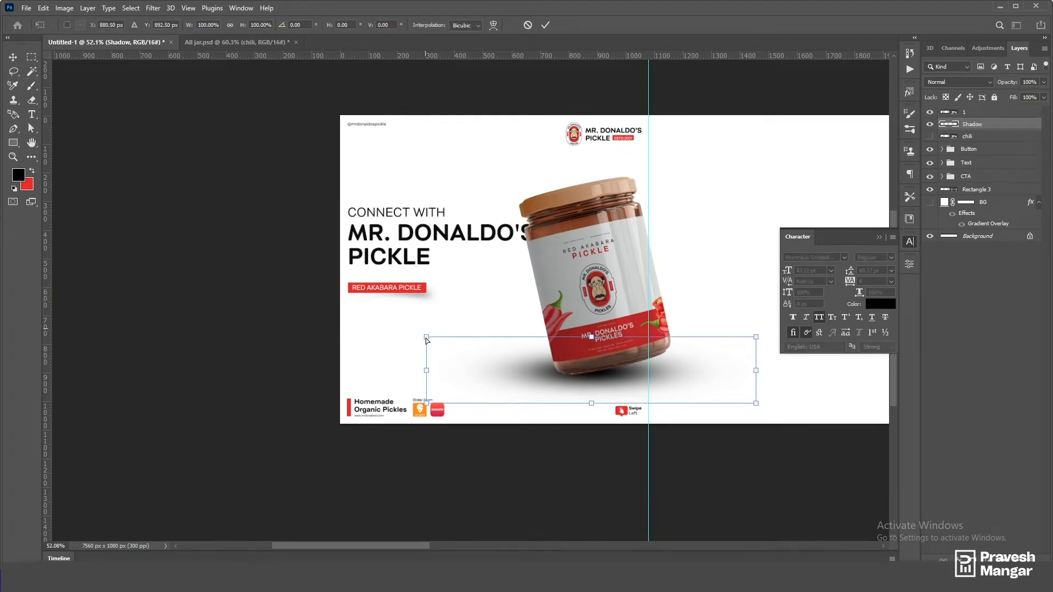
{"action": "left_click_drag", "start_coordinate": [438, 337], "coordinate": [528, 373]}
{"action": "left_click_drag", "start_coordinate": [633, 376], "coordinate": [637, 387]}
{"action": "left_click_drag", "start_coordinate": [762, 385], "coordinate": [839, 376]}
{"action": "scroll", "coordinate": [659, 401], "scroll_direction": "down", "scroll_amount": 1}
{"action": "left_click_drag", "start_coordinate": [807, 408], "coordinate": [826, 361]}
{"action": "left_click", "coordinate": [910, 244]}
{"action": "scroll", "coordinate": [617, 397], "scroll_direction": "up", "scroll_amount": 4}
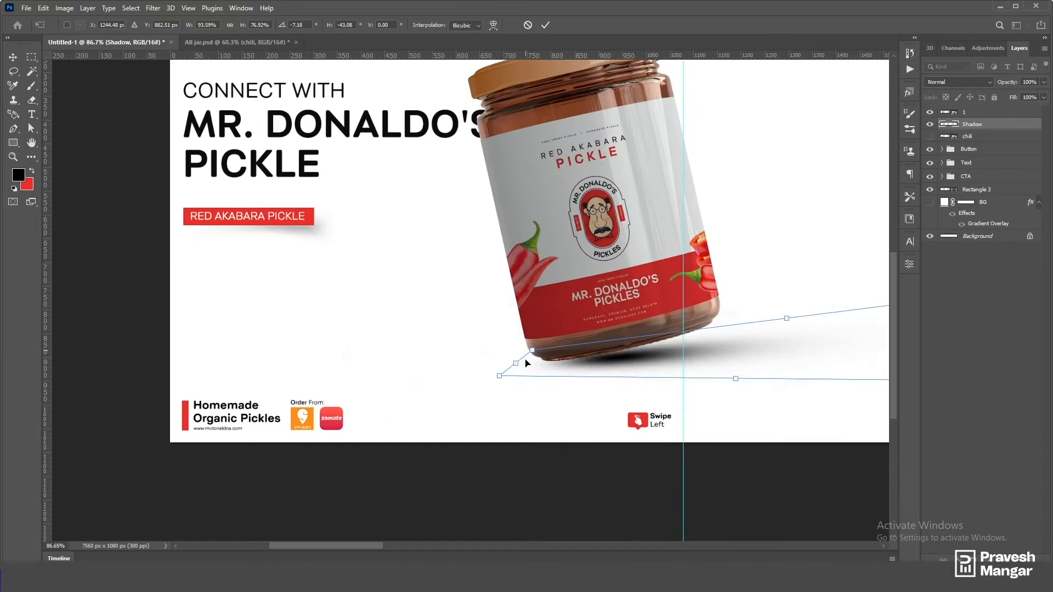
Step: Pull the shadow's near corners down and left around the jar's contact edge and shift the shadow slightly right
{"action": "mouse_move", "coordinate": [534, 352]}
{"action": "left_mouse_down"}
{"action": "mouse_move", "coordinate": [509, 385]}
{"action": "mouse_move", "coordinate": [545, 363]}
{"action": "mouse_move", "coordinate": [516, 363]}
{"action": "left_mouse_up"}
{"action": "scroll", "coordinate": [389, 381], "scroll_direction": "down", "scroll_amount": 3}
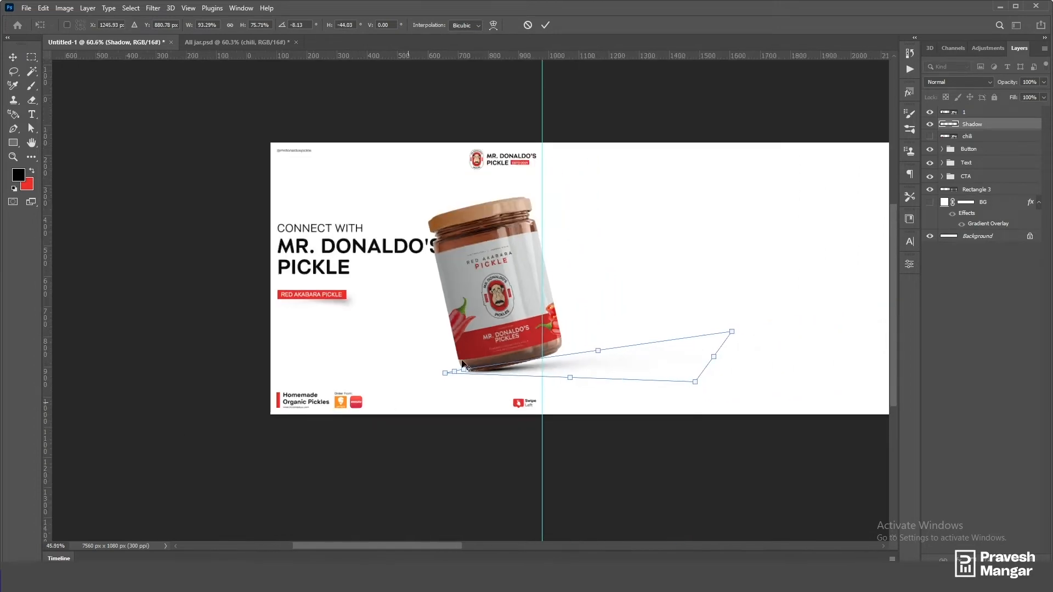
{"action": "left_click_drag", "start_coordinate": [683, 361], "coordinate": [695, 363]}
{"action": "scroll", "coordinate": [462, 372], "scroll_direction": "up", "scroll_amount": 4}
{"action": "mouse_move", "coordinate": [455, 371]}
{"action": "left_mouse_down"}
{"action": "mouse_move", "coordinate": [474, 365]}
{"action": "mouse_move", "coordinate": [420, 376]}
{"action": "mouse_move", "coordinate": [454, 374]}
{"action": "mouse_move", "coordinate": [441, 375]}
{"action": "left_mouse_up"}
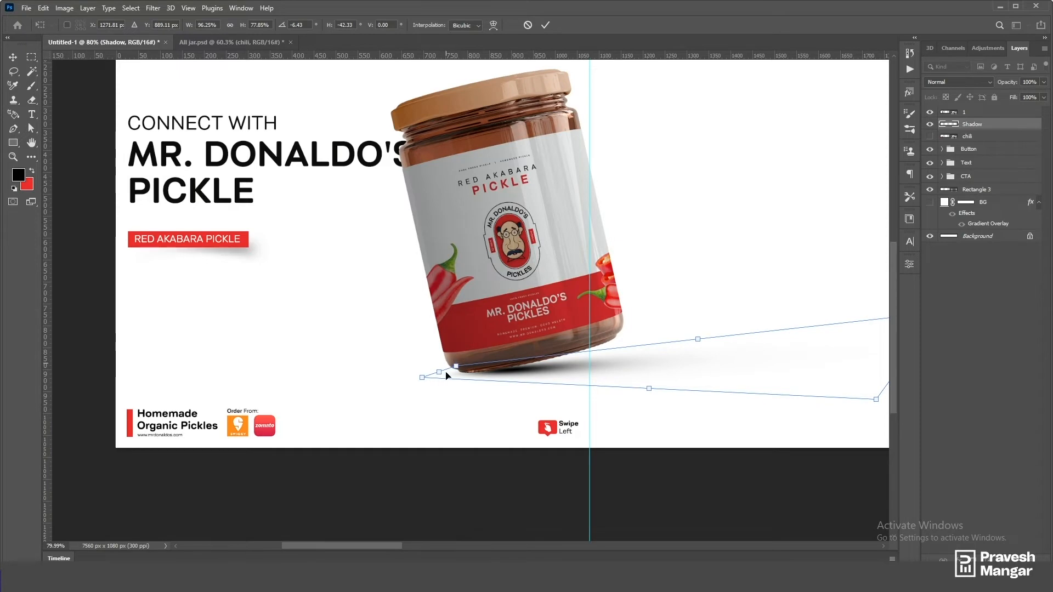
Step: Flatten the shadow along the ground by adjusting its near and far corners, and apply the distortion
{"action": "scroll", "coordinate": [447, 375], "scroll_direction": "down", "scroll_amount": 4}
{"action": "scroll", "coordinate": [489, 365], "scroll_direction": "up", "scroll_amount": 3}
{"action": "scroll", "coordinate": [488, 365], "scroll_direction": "up", "scroll_amount": 1}
{"action": "left_click_drag", "start_coordinate": [516, 379], "coordinate": [510, 382]}
{"action": "scroll", "coordinate": [500, 384], "scroll_direction": "down", "scroll_amount": 1}
{"action": "scroll", "coordinate": [501, 384], "scroll_direction": "down", "scroll_amount": 2}
{"action": "left_click_drag", "start_coordinate": [744, 373], "coordinate": [747, 379]}
{"action": "scroll", "coordinate": [519, 373], "scroll_direction": "up", "scroll_amount": 3}
{"action": "mouse_move", "coordinate": [376, 386]}
{"action": "left_mouse_down"}
{"action": "mouse_move", "coordinate": [396, 363]}
{"action": "mouse_move", "coordinate": [384, 376]}
{"action": "left_mouse_up"}
{"action": "key", "text": "Return"}
Step: Set the Shadow layer's opacity to 45%
{"action": "key", "text": "b"}
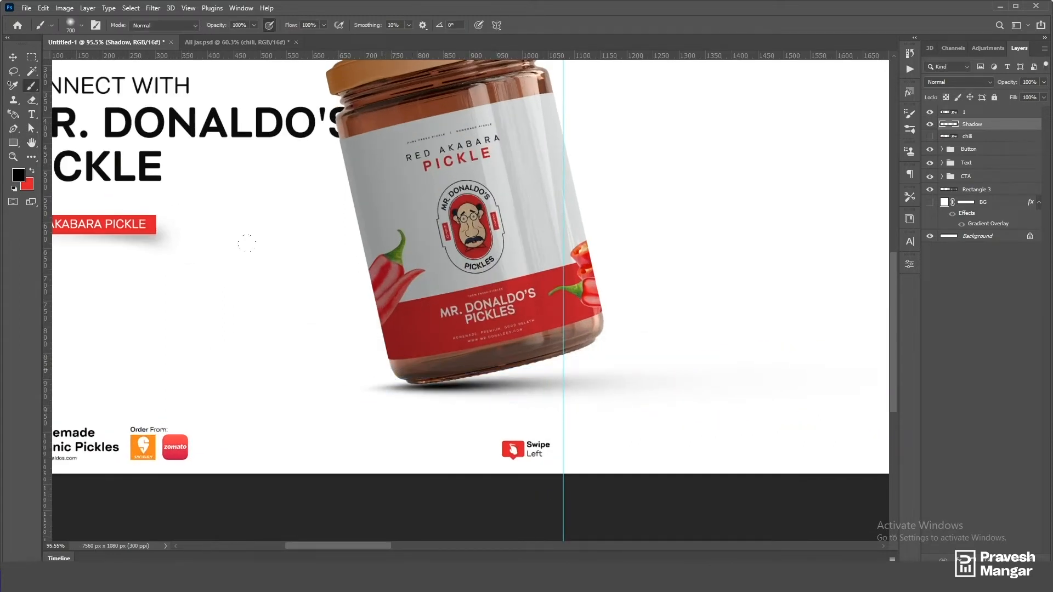
{"action": "key", "text": "v"}
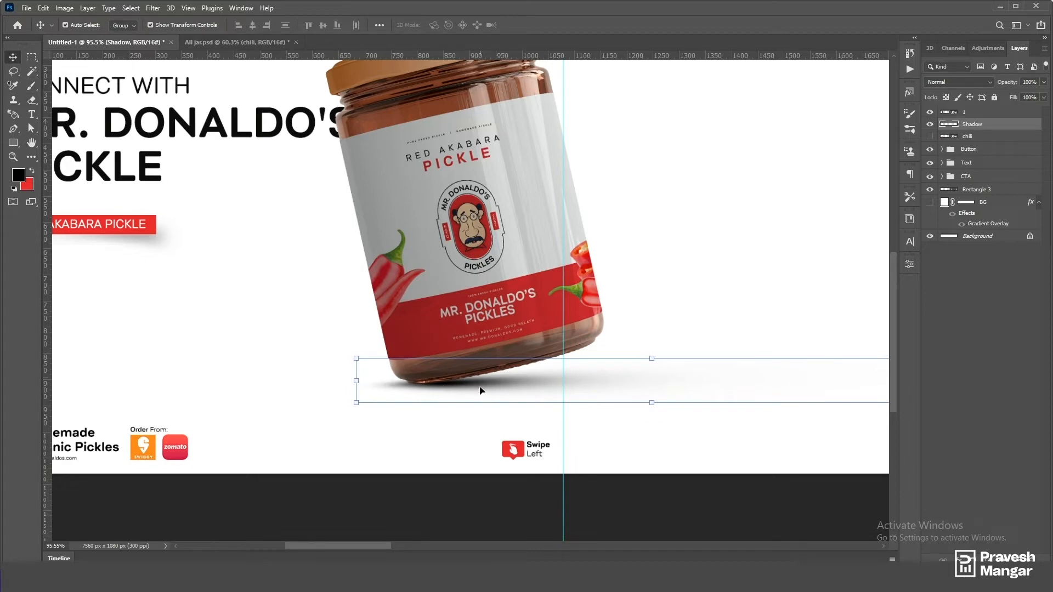
{"action": "scroll", "coordinate": [488, 385], "scroll_direction": "down", "scroll_amount": 2}
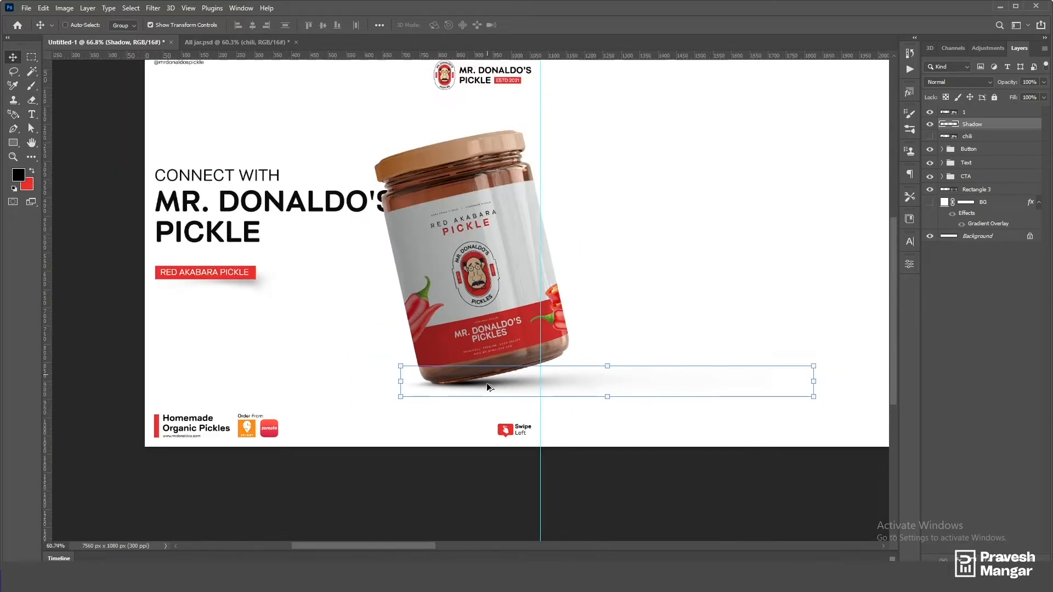
{"action": "scroll", "coordinate": [489, 387], "scroll_direction": "down", "scroll_amount": 2}
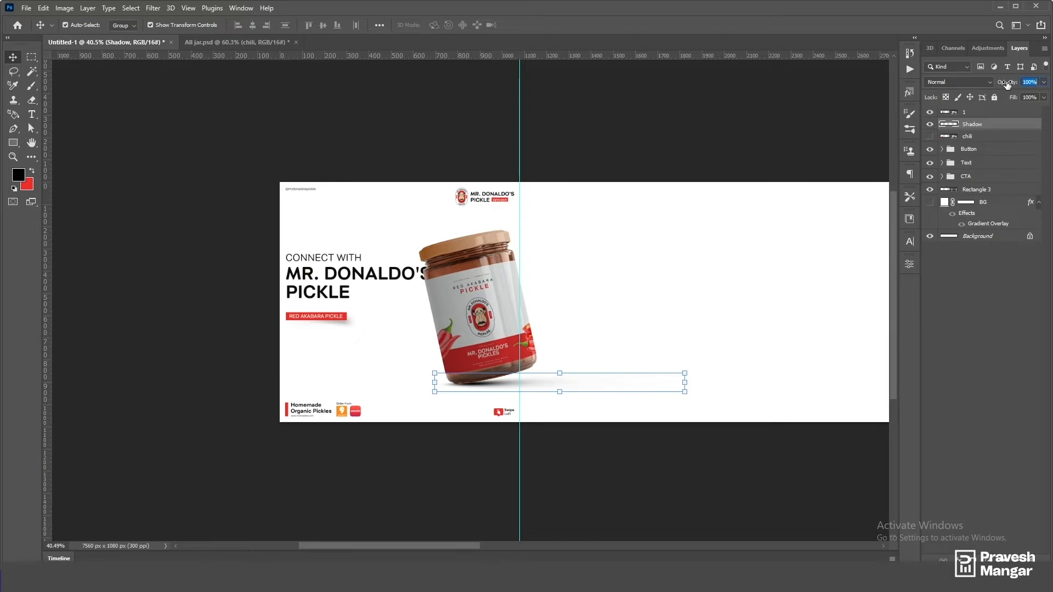
{"action": "type", "text": "45"}
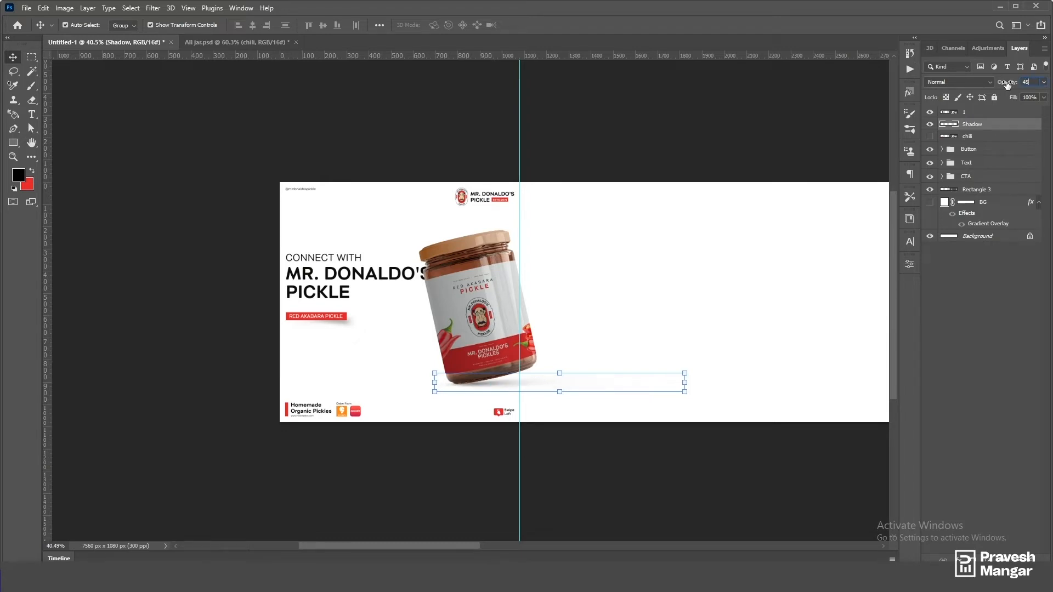
{"action": "left_click", "coordinate": [698, 496]}
Step: Move the shadow slightly to the right under the jar's base
{"action": "scroll", "coordinate": [699, 496], "scroll_direction": "down", "scroll_amount": 1}
{"action": "scroll", "coordinate": [571, 430], "scroll_direction": "up", "scroll_amount": 1}
{"action": "scroll", "coordinate": [421, 359], "scroll_direction": "up", "scroll_amount": 3}
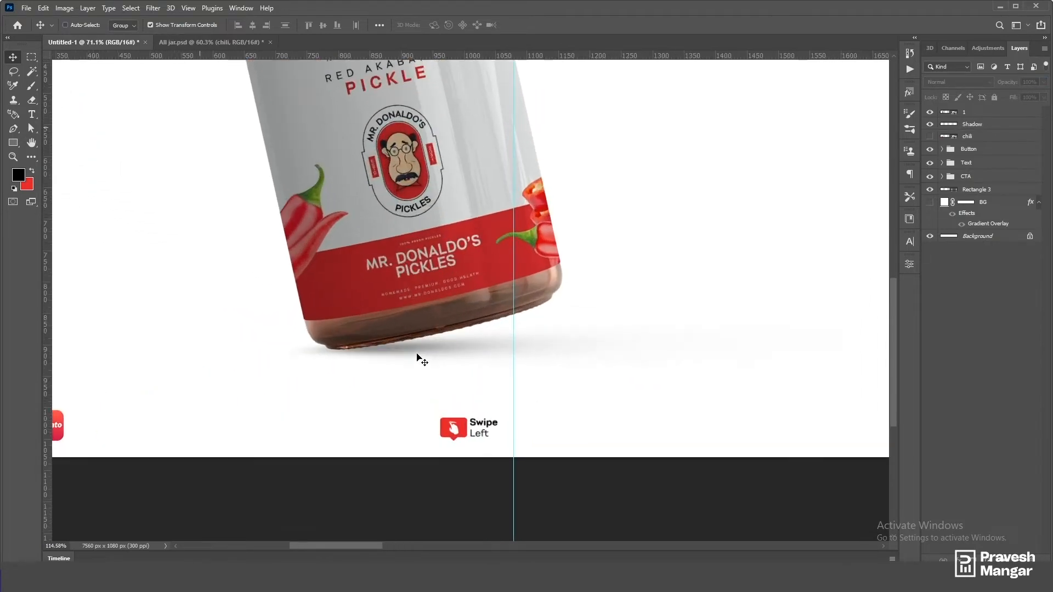
{"action": "left_click_drag", "start_coordinate": [418, 353], "coordinate": [425, 354]}
{"action": "scroll", "coordinate": [489, 400], "scroll_direction": "down", "scroll_amount": 2}
{"action": "key", "text": "e"}
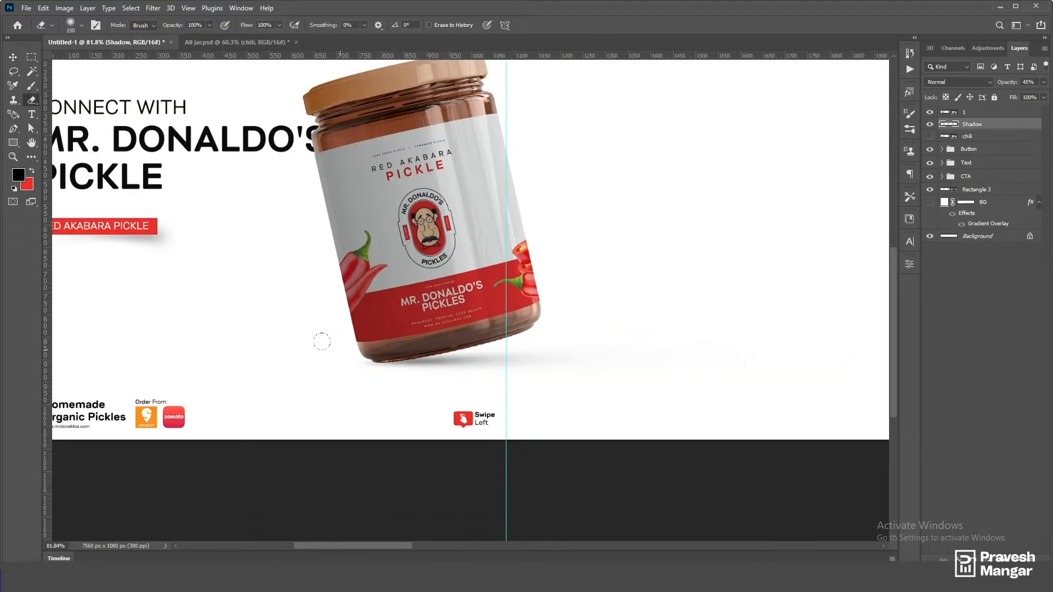
{"action": "scroll", "coordinate": [343, 342], "scroll_direction": "up", "scroll_amount": 3}
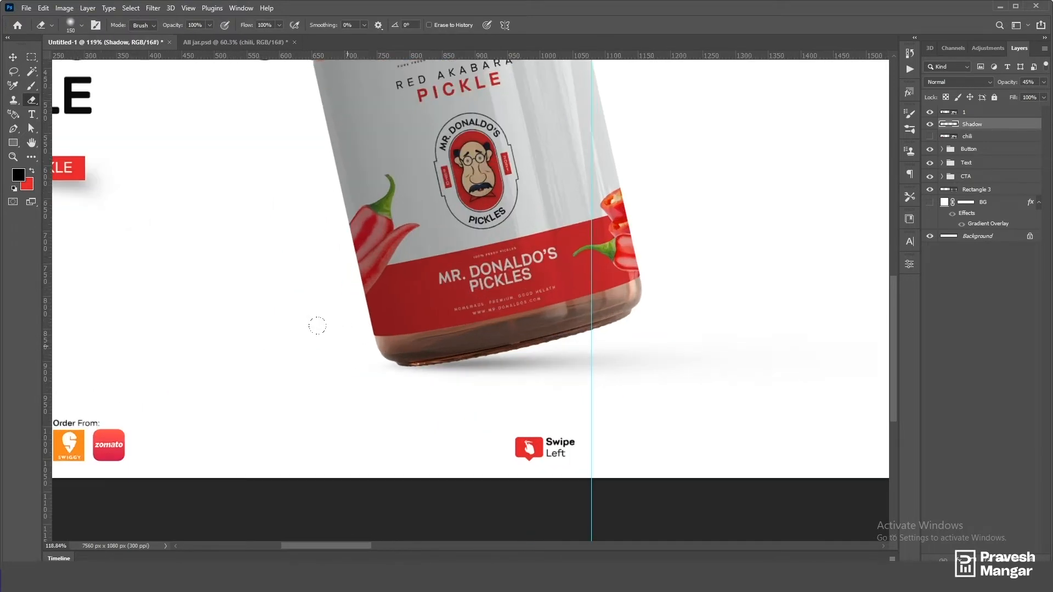
{"action": "scroll", "coordinate": [322, 327], "scroll_direction": "down", "scroll_amount": 4}
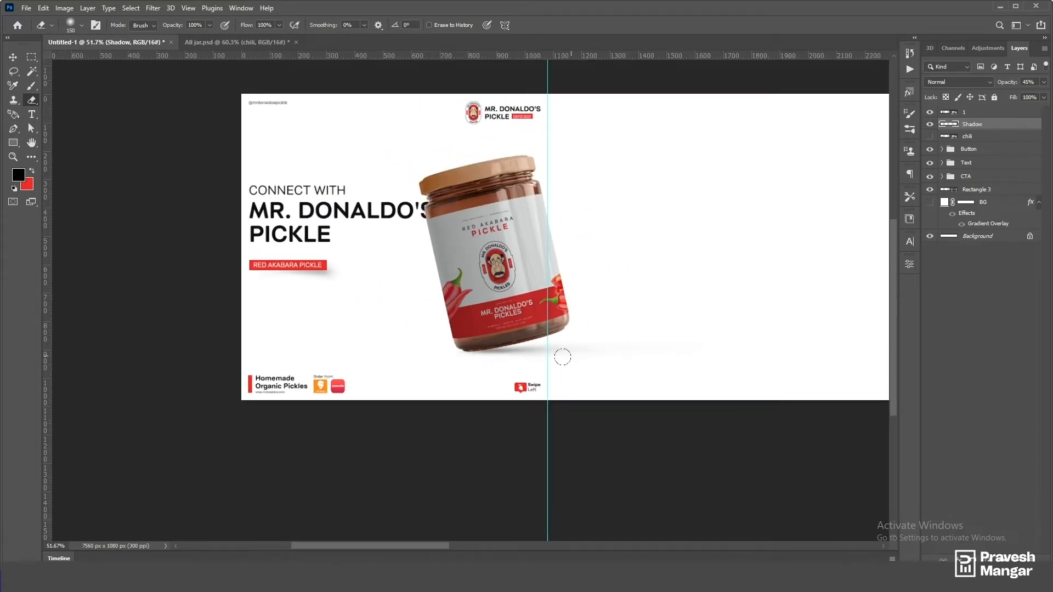
{"action": "key", "text": "v"}
{"action": "scroll", "coordinate": [570, 358], "scroll_direction": "up", "scroll_amount": 3}
{"action": "scroll", "coordinate": [785, 336], "scroll_direction": "down", "scroll_amount": 2}
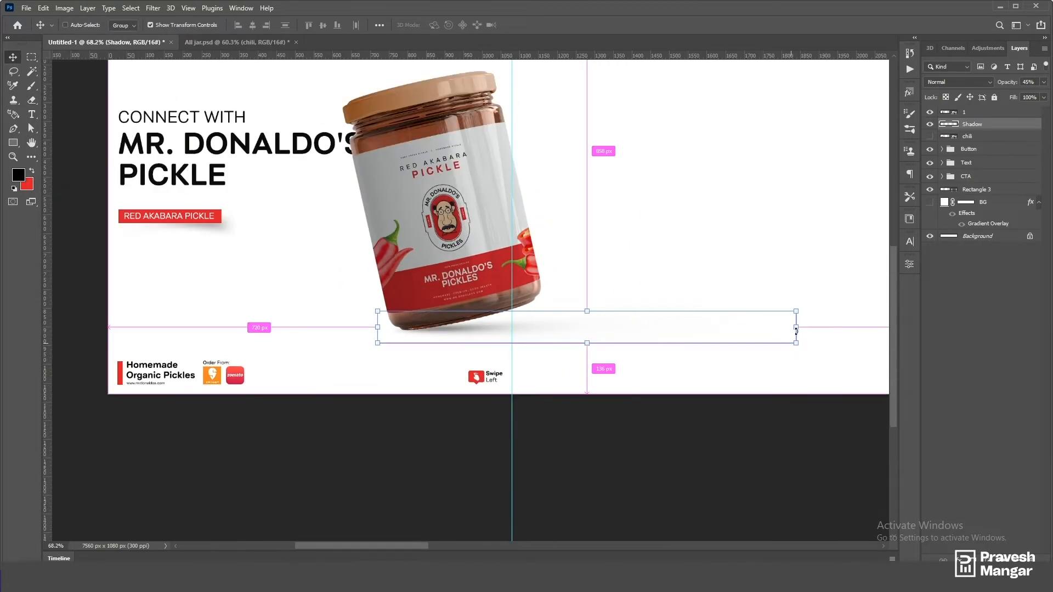
{"action": "left_click_drag", "start_coordinate": [795, 347], "coordinate": [801, 334]}
{"action": "key", "text": "Escape"}
Step: Nudge the shadow four steps left and four steps down to fit the jar's base, and deselect it
{"action": "key", "text": "Left"}
{"action": "key", "text": "Left"}
{"action": "key", "text": "Left"}
{"action": "key", "text": "Left"}
{"action": "key", "text": "Down"}
{"action": "key", "text": "Down"}
{"action": "key", "text": "Down"}
{"action": "key", "text": "Down"}
{"action": "left_click", "coordinate": [687, 439]}
{"action": "scroll", "coordinate": [688, 438], "scroll_direction": "down", "scroll_amount": 5}
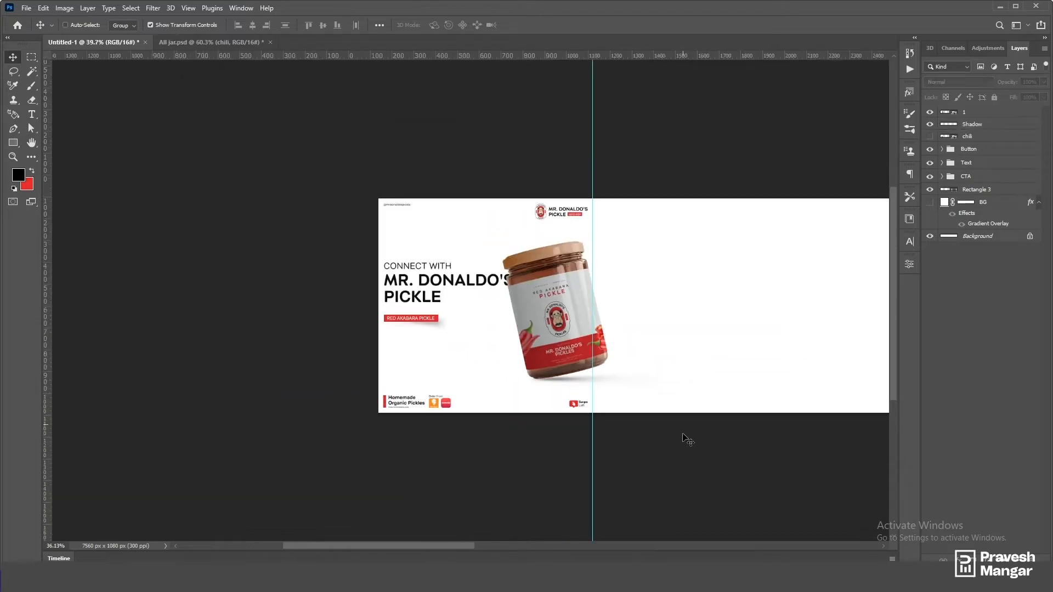
Step: Distort the ground shadow by lowering its far lower corner and pulling its near upper corner inward, and apply it
{"action": "scroll", "coordinate": [684, 438], "scroll_direction": "up", "scroll_amount": 6}
{"action": "scroll", "coordinate": [496, 362], "scroll_direction": "up", "scroll_amount": 6}
{"action": "left_click", "coordinate": [531, 363], "text": "ctrl"}
{"action": "scroll", "coordinate": [535, 362], "scroll_direction": "down", "scroll_amount": 5}
{"action": "left_click_drag", "start_coordinate": [775, 378], "coordinate": [781, 393]}
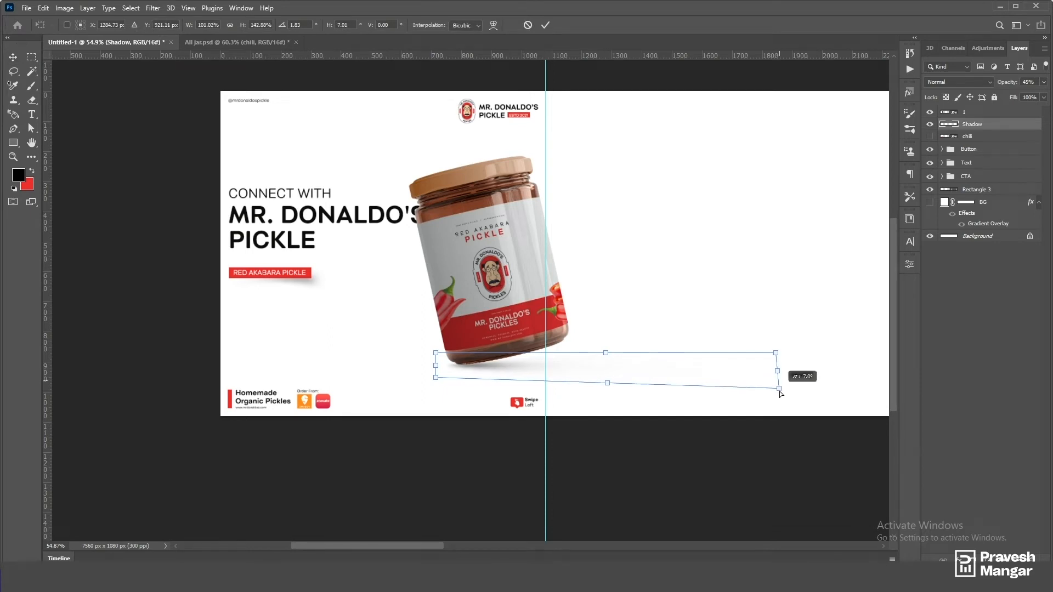
{"action": "left_click_drag", "start_coordinate": [781, 393], "coordinate": [781, 396]}
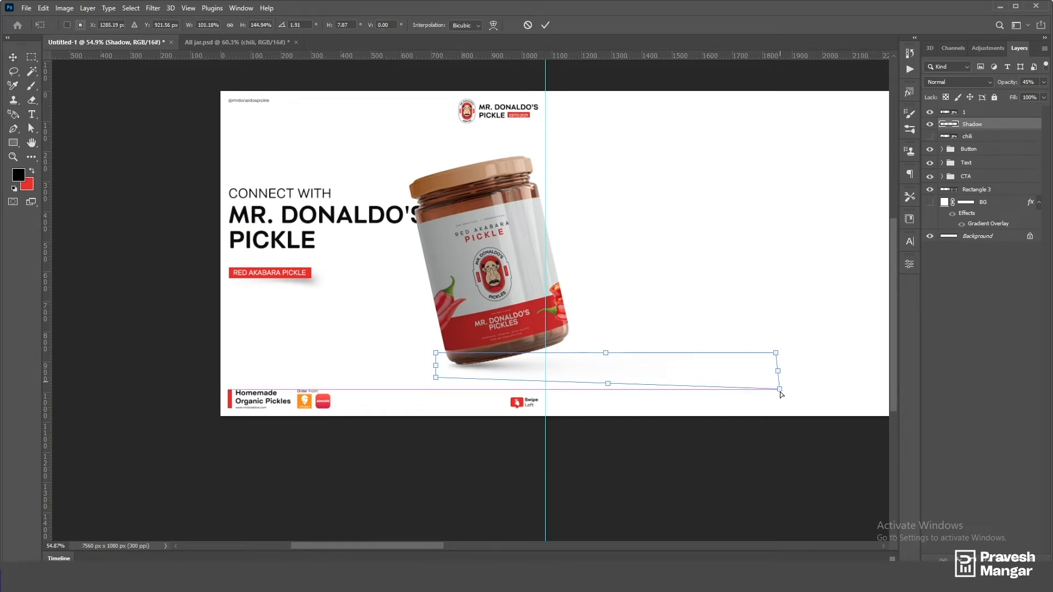
{"action": "scroll", "coordinate": [511, 378], "scroll_direction": "up", "scroll_amount": 3}
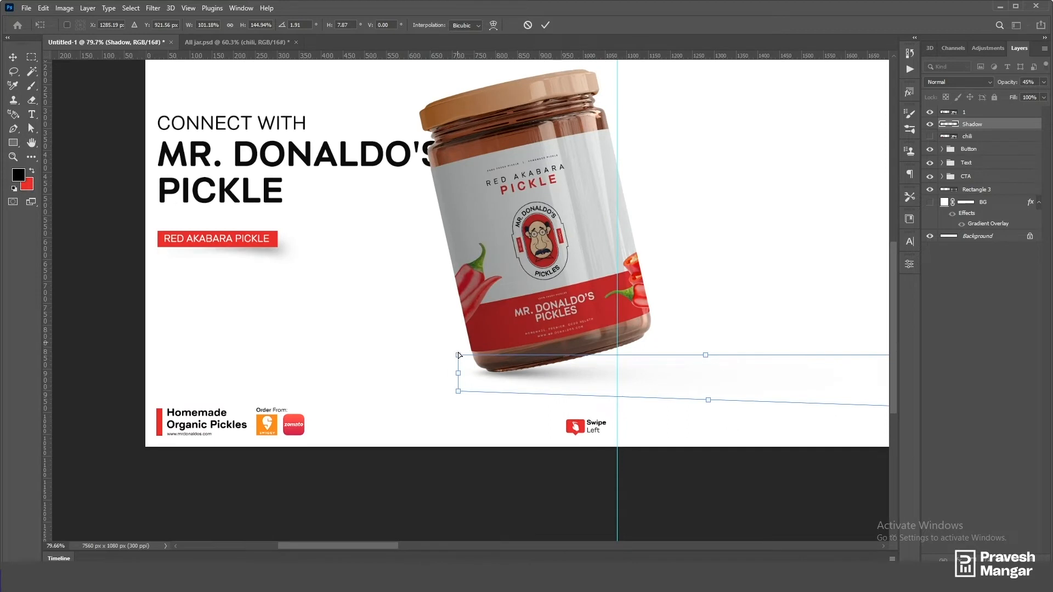
{"action": "left_click_drag", "start_coordinate": [461, 355], "coordinate": [472, 356]}
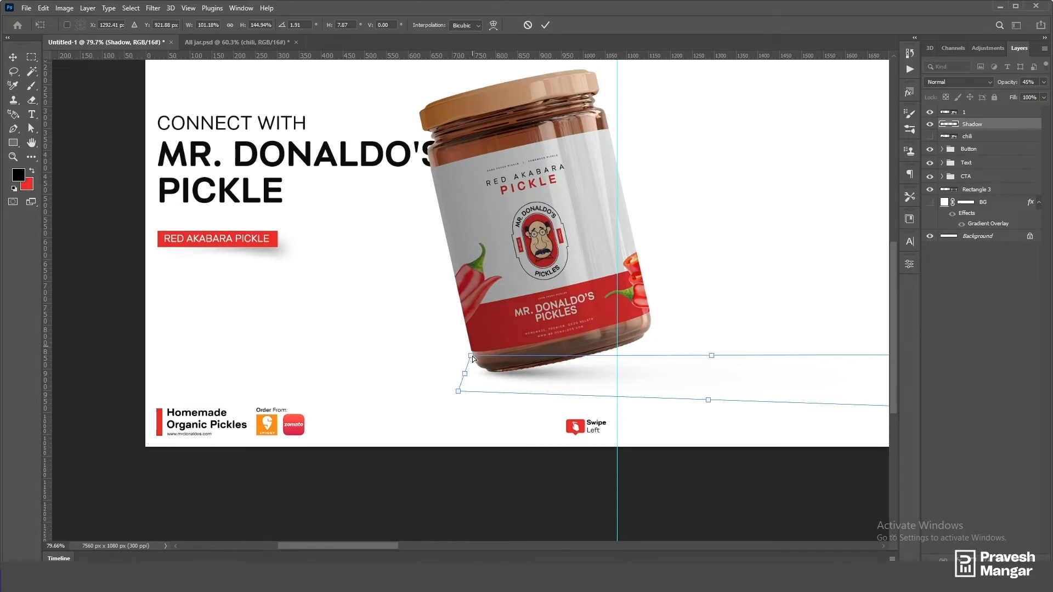
{"action": "scroll", "coordinate": [472, 357], "scroll_direction": "down", "scroll_amount": 3}
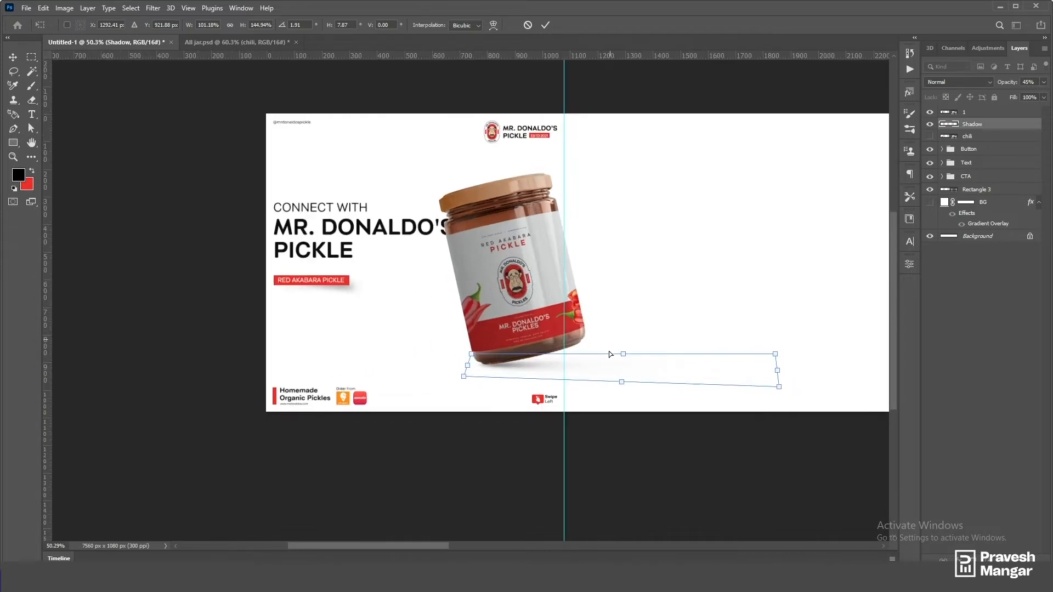
{"action": "key", "text": "Return"}
Step: Shift the ground shadow slightly right and up under the jar's base, and deselect it
{"action": "scroll", "coordinate": [600, 359], "scroll_direction": "up", "scroll_amount": 3}
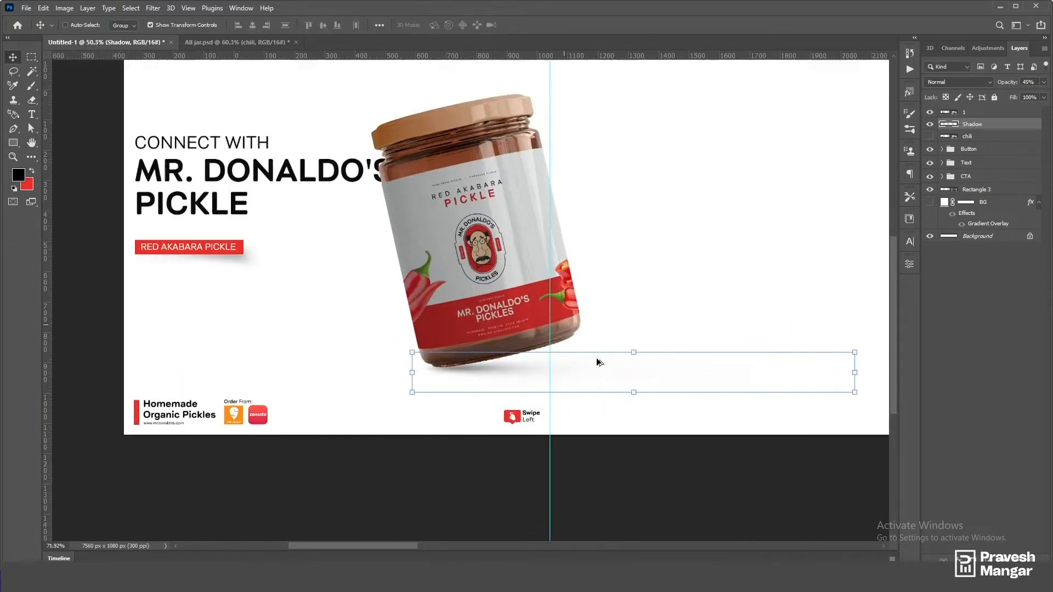
{"action": "left_click_drag", "start_coordinate": [474, 367], "coordinate": [478, 367]}
{"action": "left_click_drag", "start_coordinate": [475, 369], "coordinate": [479, 365]}
{"action": "scroll", "coordinate": [479, 366], "scroll_direction": "down", "scroll_amount": 1}
{"action": "scroll", "coordinate": [478, 366], "scroll_direction": "down", "scroll_amount": 4}
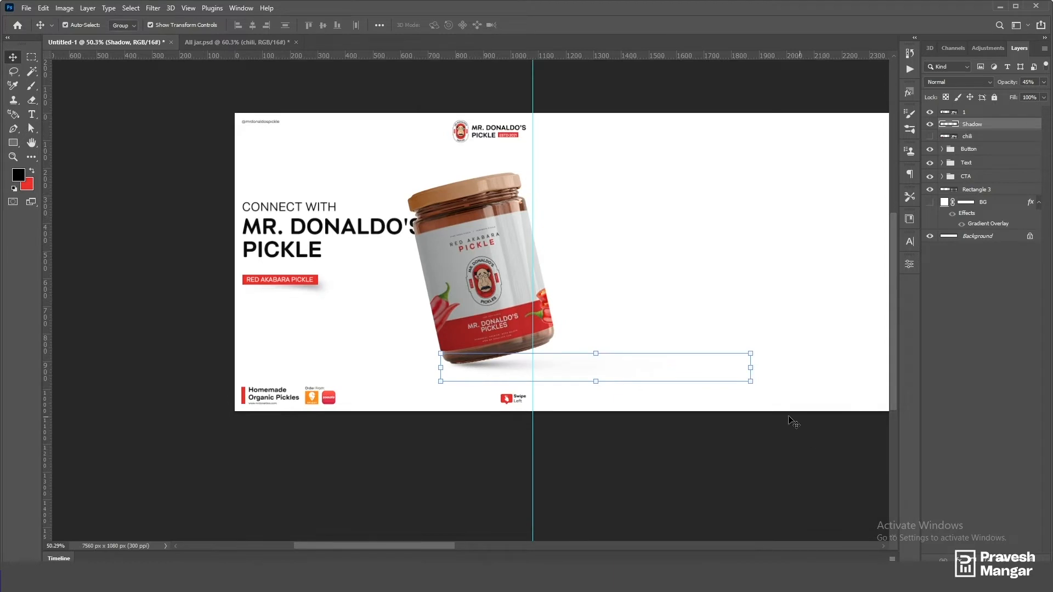
{"action": "left_click", "coordinate": [649, 500], "text": "ctrl"}
{"action": "scroll", "coordinate": [648, 421], "scroll_direction": "down", "scroll_amount": 3}
{"action": "scroll", "coordinate": [536, 349], "scroll_direction": "up", "scroll_amount": 5}
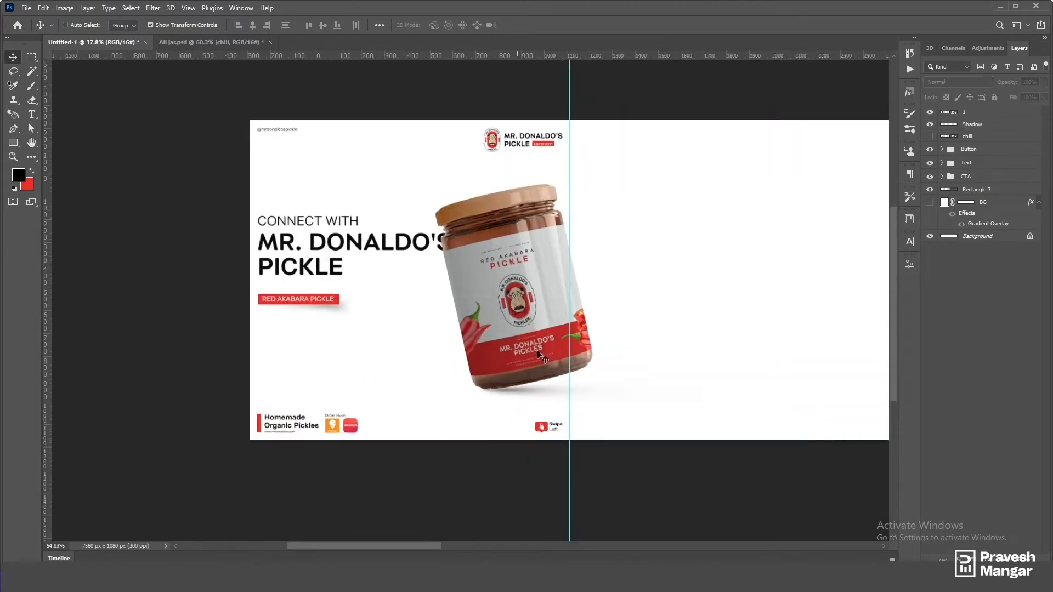
{"action": "left_click", "coordinate": [507, 395], "text": "ctrl"}
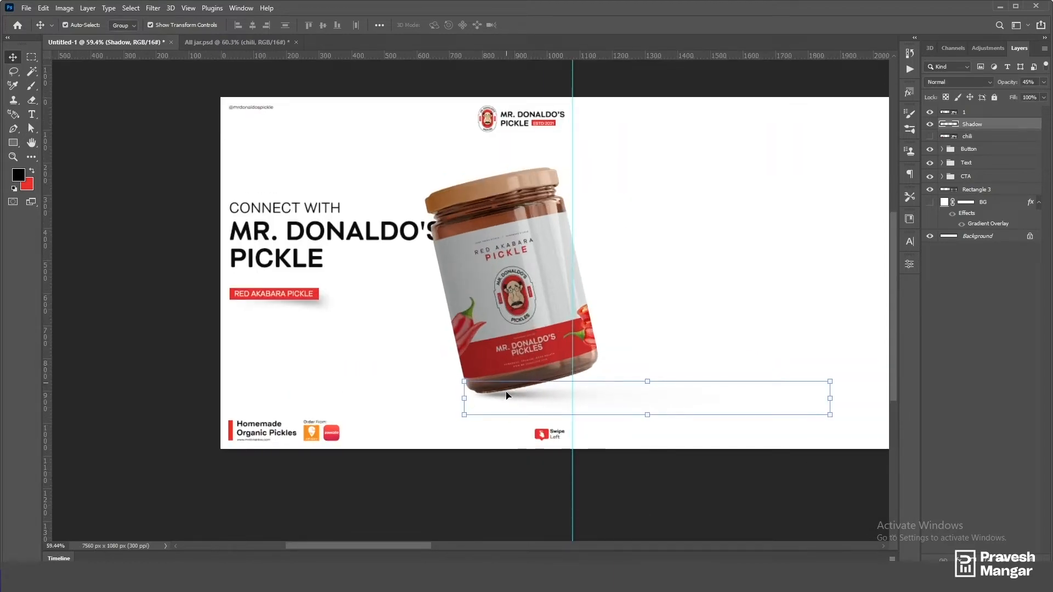
{"action": "left_click", "coordinate": [669, 494], "text": "ctrl"}
{"action": "scroll", "coordinate": [556, 373], "scroll_direction": "down", "scroll_amount": 3}
{"action": "left_click", "coordinate": [554, 323], "text": "ctrl"}
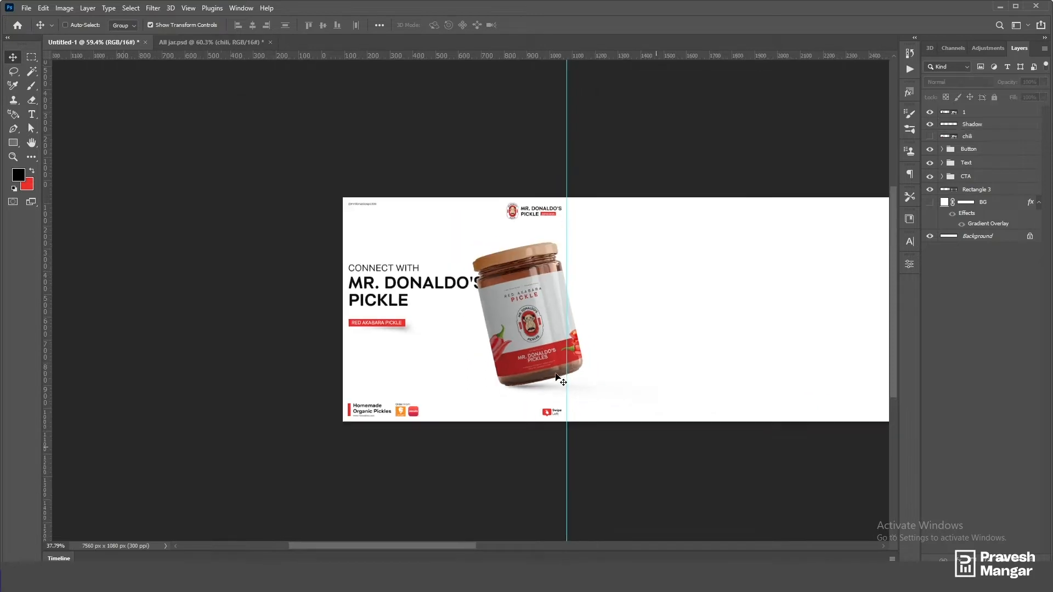
Step: Create a black silhouette of the jar on a new layer above layer 1, clear the selection and make that layer active
{"action": "left_click", "coordinate": [944, 112], "text": "ctrl"}
{"action": "left_click", "coordinate": [972, 124]}
{"action": "key", "text": "ctrl+j"}
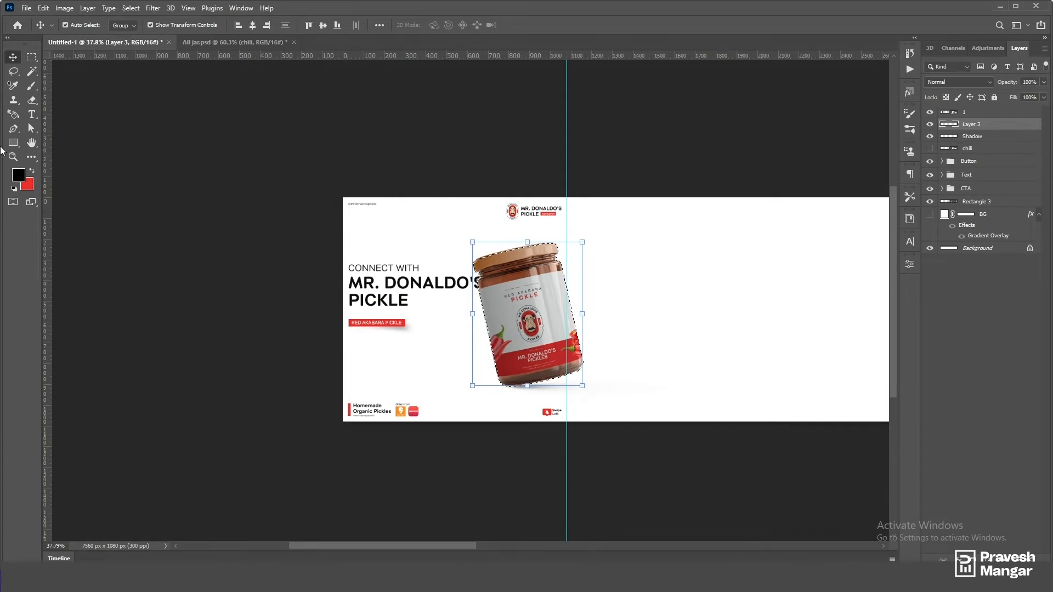
{"action": "key", "text": "ctrl+f"}
{"action": "key", "text": "ctrl+bracketright"}
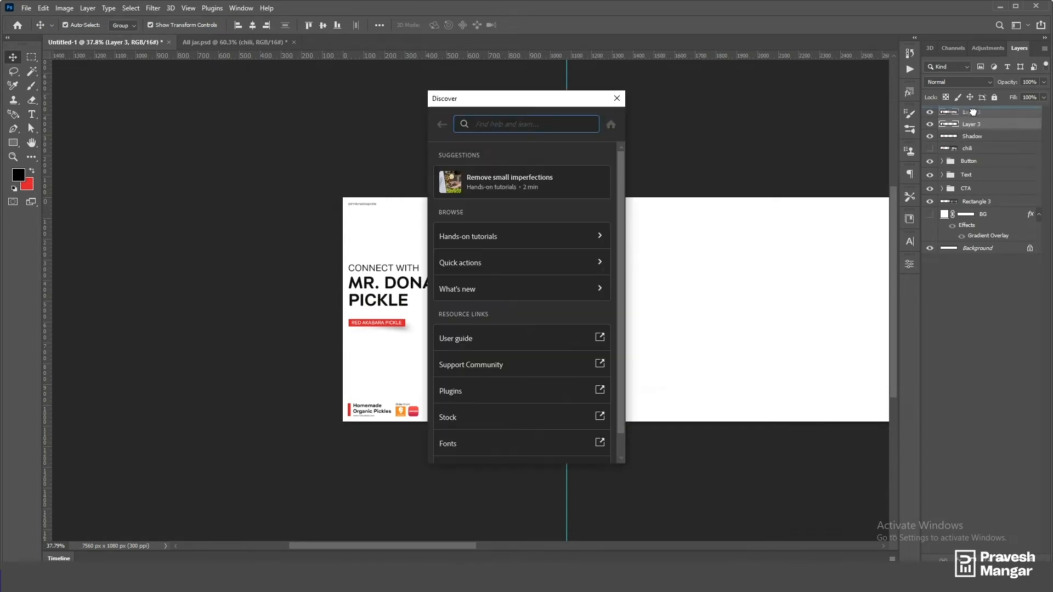
{"action": "left_click", "coordinate": [617, 98]}
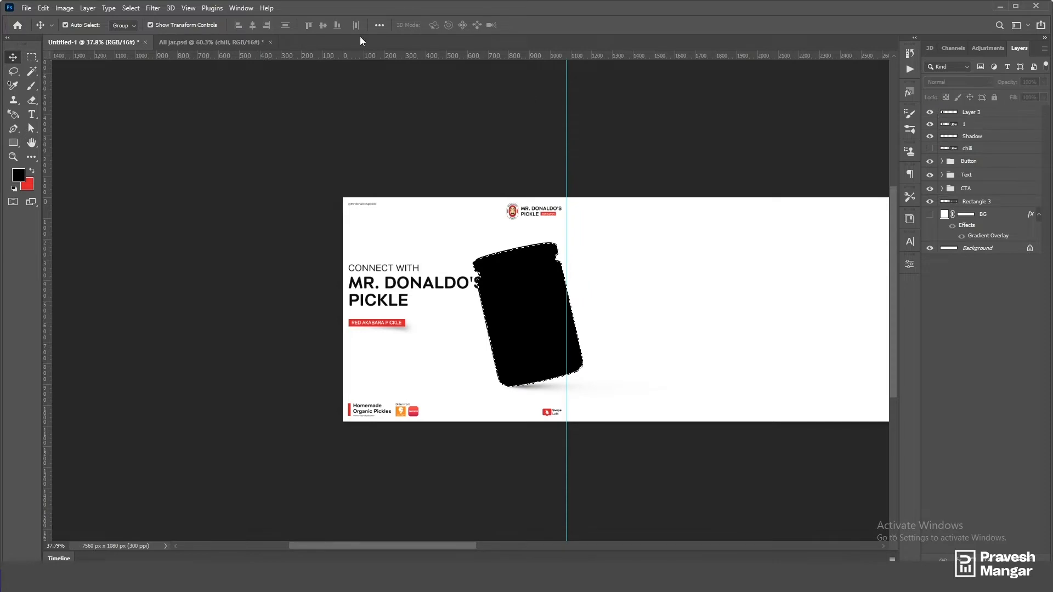
{"action": "key", "text": "ctrl+d"}
{"action": "left_click", "coordinate": [153, 8]}
{"action": "left_click", "coordinate": [1002, 112]}
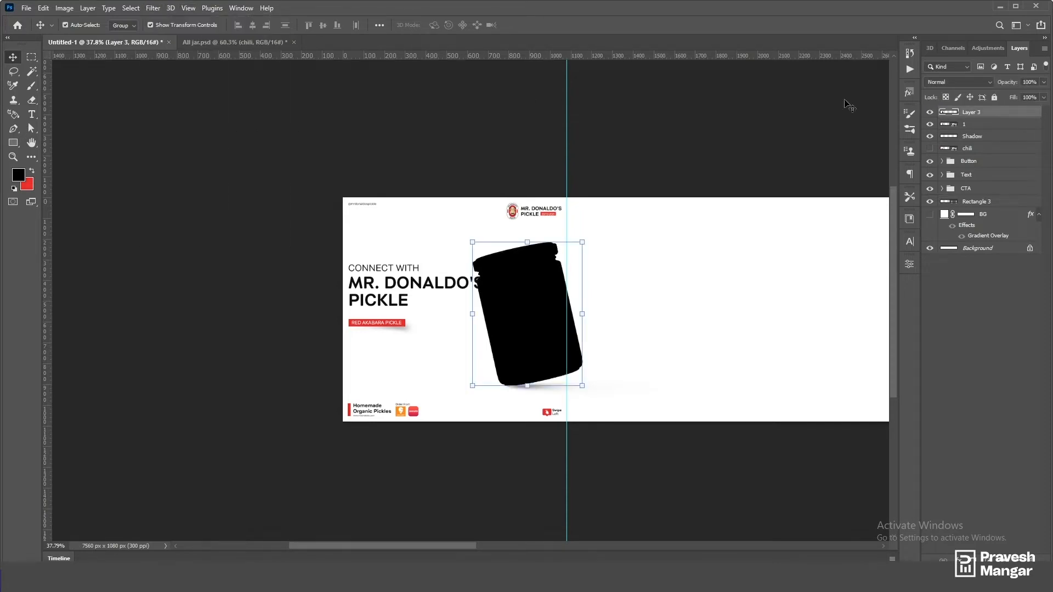
{"action": "left_click", "coordinate": [154, 8]}
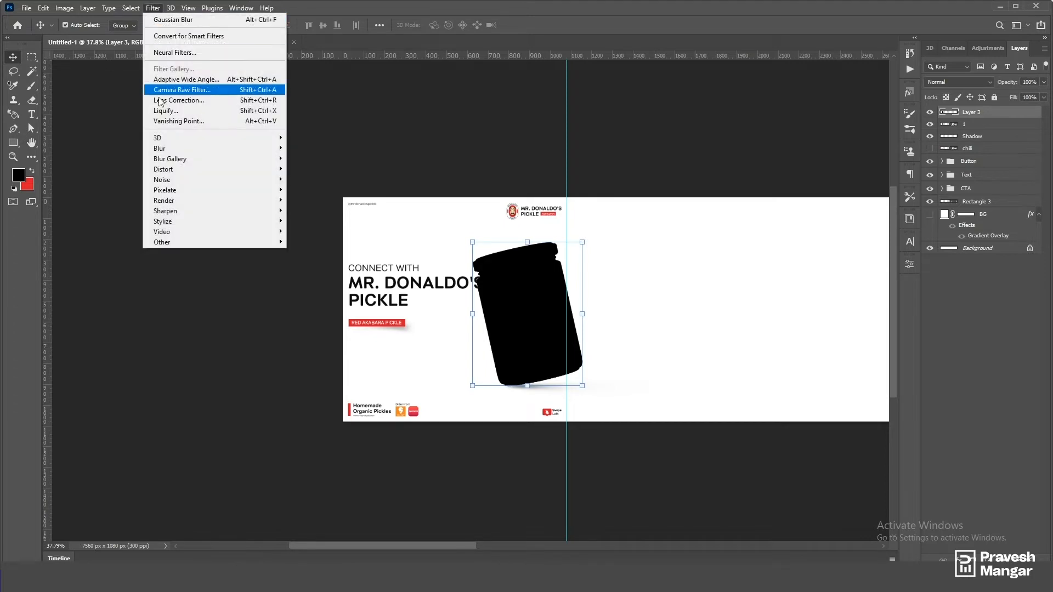
{"action": "left_click", "coordinate": [196, 20]}
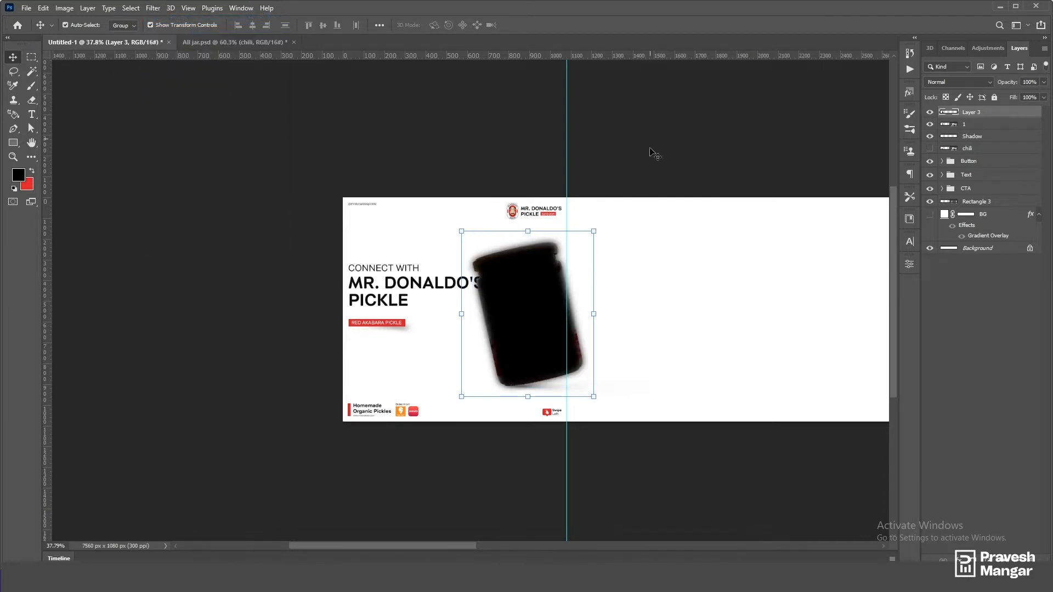
{"action": "key", "text": "ctrl+z"}
Step: Apply a Gaussian Blur with a radius of 30 pixels to the black jar silhouette
{"action": "left_click", "coordinate": [154, 7]}
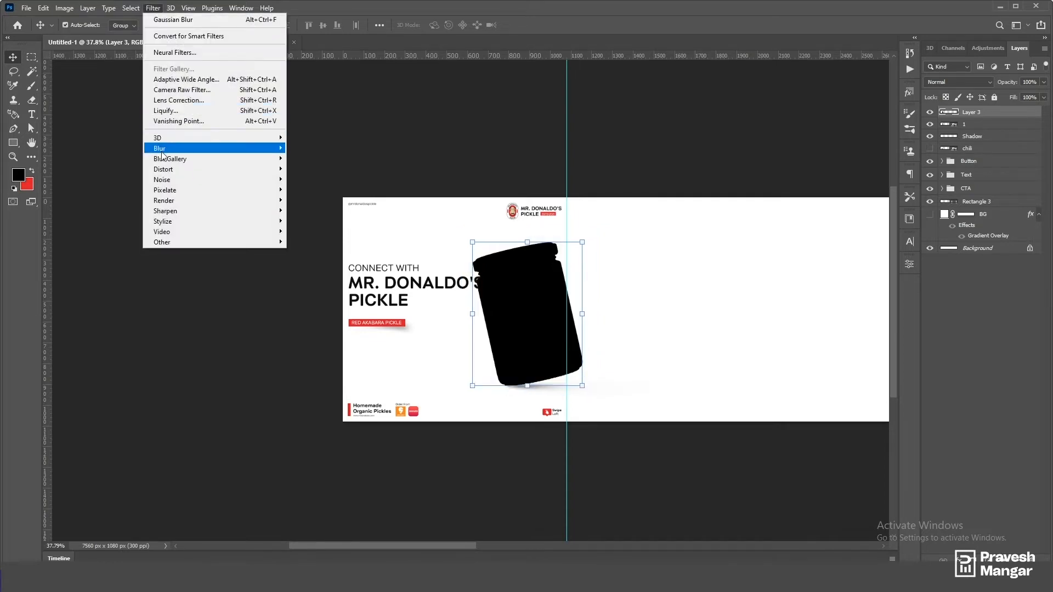
{"action": "mouse_move", "coordinate": [162, 153]}
{"action": "left_click", "coordinate": [316, 189]}
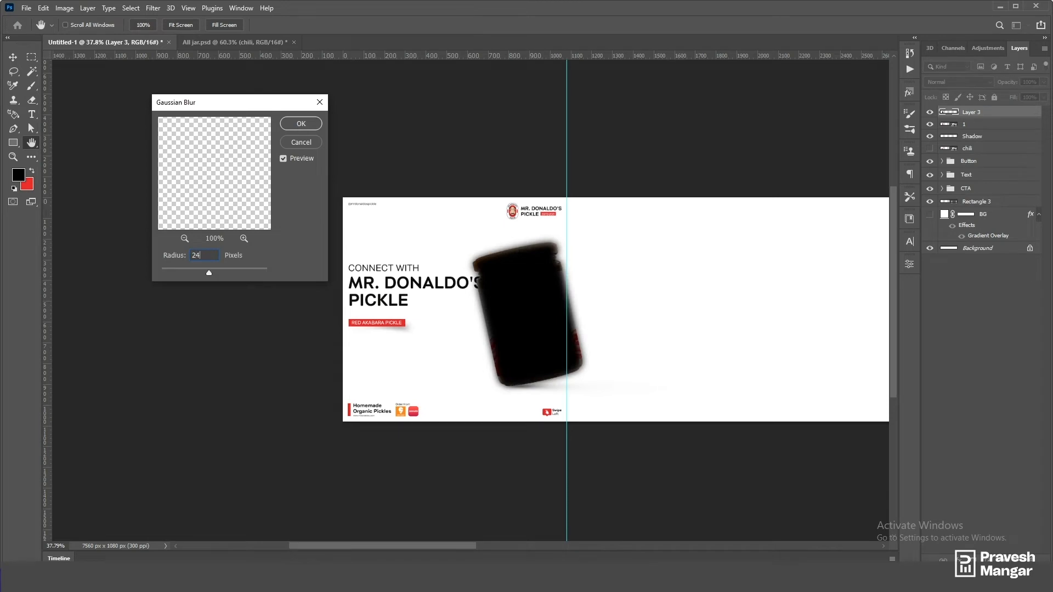
{"action": "type", "text": "30"}
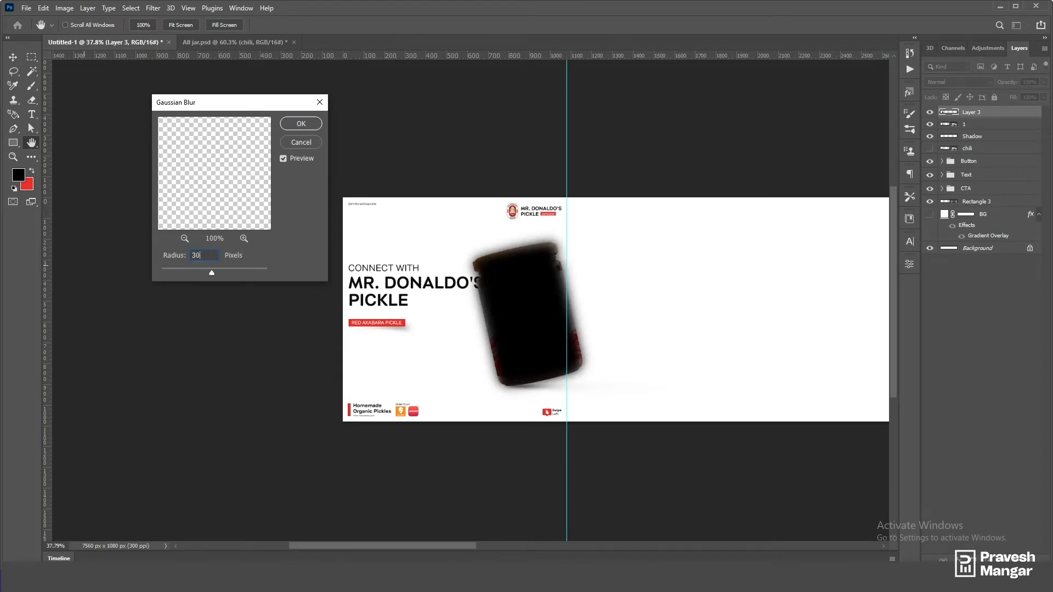
{"action": "left_click", "coordinate": [301, 124]}
Step: Move the blurred silhouette layer below the jar's layer 1 and rename it Shadow2
{"action": "key", "text": "v"}
{"action": "left_click_drag", "start_coordinate": [988, 116], "coordinate": [988, 132]}
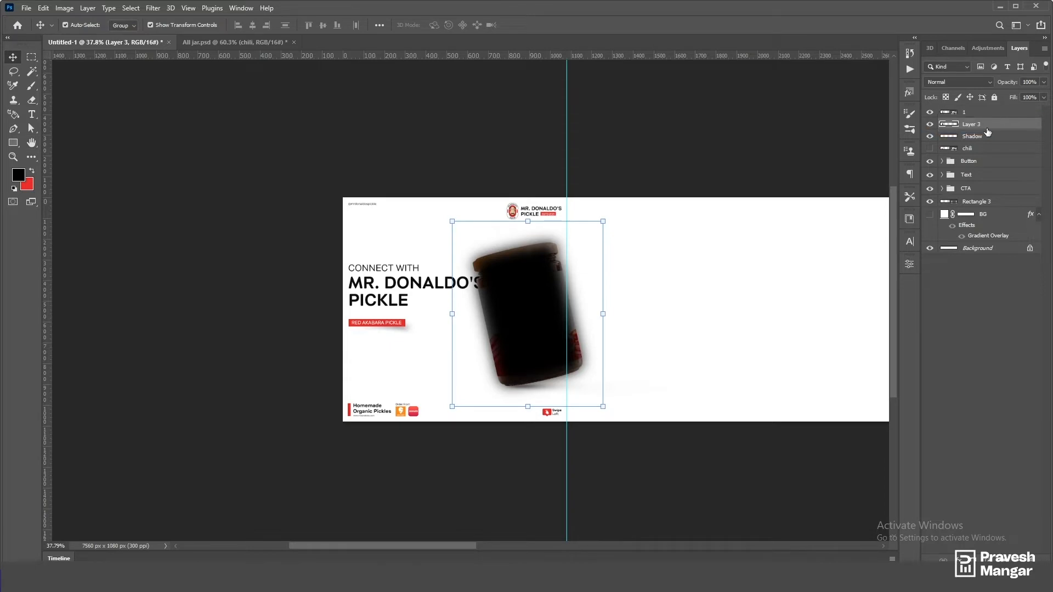
{"action": "double_click", "coordinate": [980, 124]}
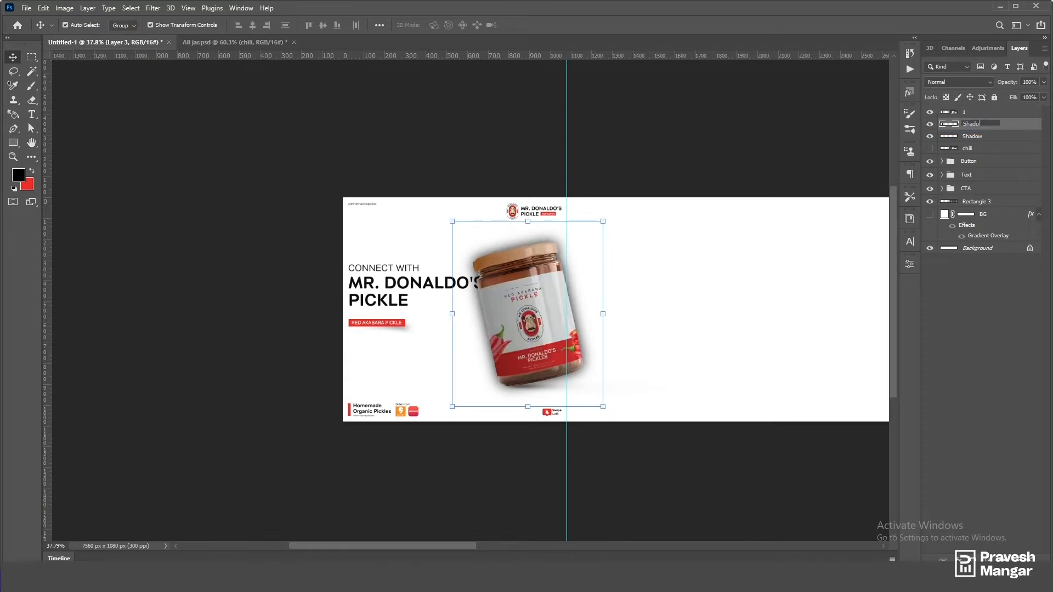
{"action": "key", "text": "Return"}
Step: Transform Shadow2 to about 70% height with a skew of about 13° to the left behind the jar, and apply it
{"action": "scroll", "coordinate": [464, 359], "scroll_direction": "down", "scroll_amount": 3}
{"action": "scroll", "coordinate": [534, 341], "scroll_direction": "right", "scroll_amount": 5}
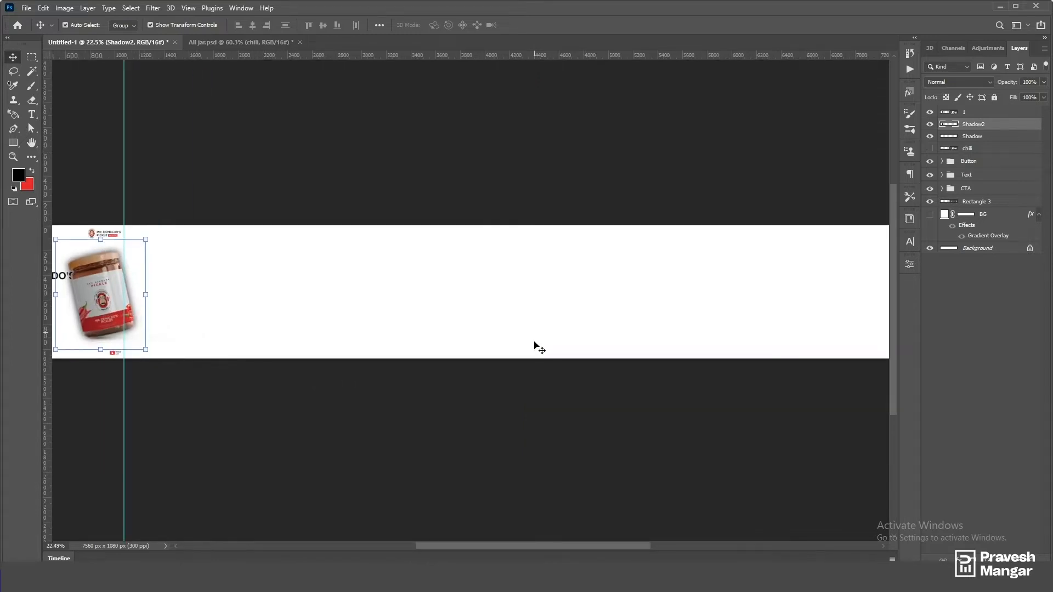
{"action": "scroll", "coordinate": [535, 346], "scroll_direction": "down", "scroll_amount": 2}
{"action": "scroll", "coordinate": [146, 324], "scroll_direction": "up", "scroll_amount": 4}
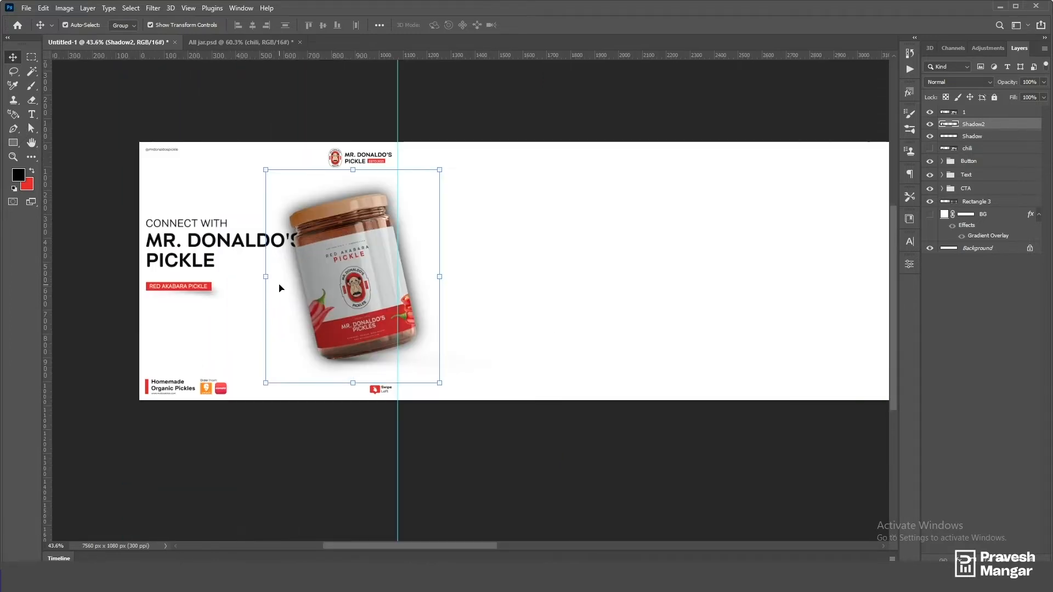
{"action": "scroll", "coordinate": [330, 269], "scroll_direction": "up", "scroll_amount": 3}
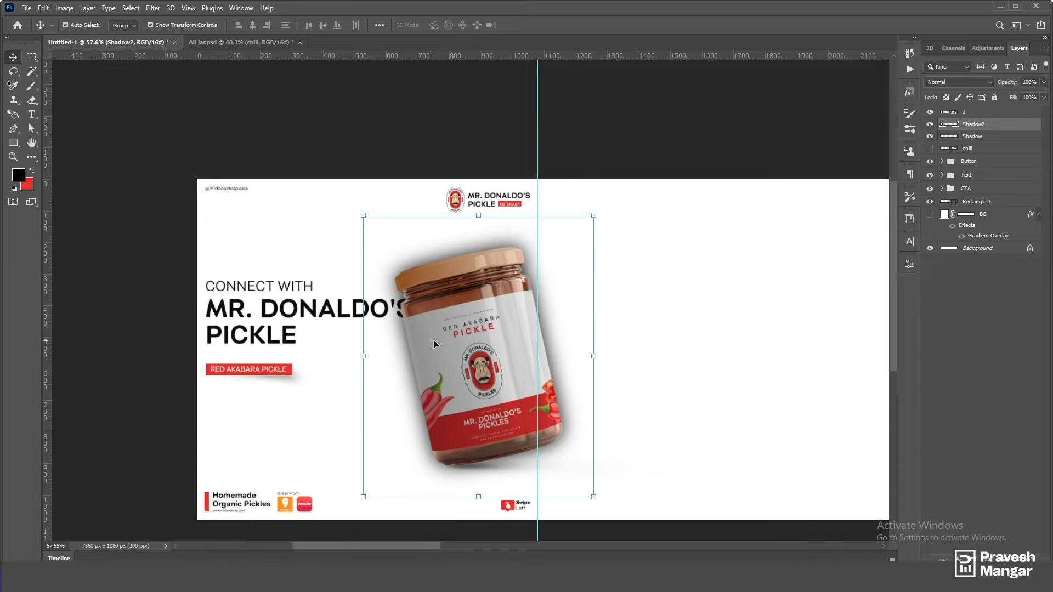
{"action": "key", "text": "ctrl+t"}
{"action": "left_click_drag", "start_coordinate": [479, 215], "coordinate": [430, 299]}
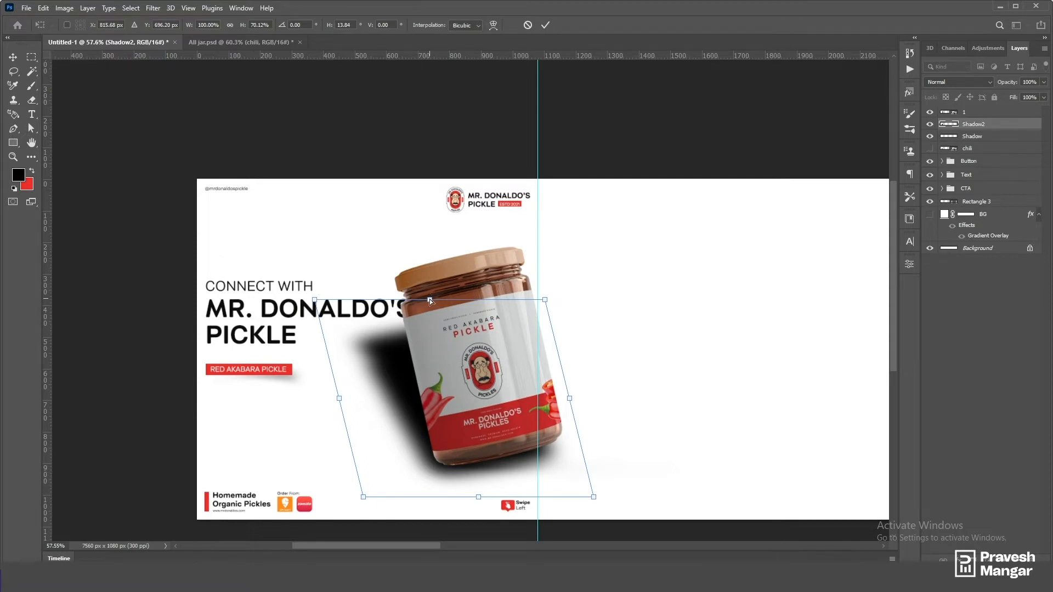
{"action": "left_click_drag", "start_coordinate": [433, 299], "coordinate": [435, 288]}
{"action": "left_click_drag", "start_coordinate": [473, 502], "coordinate": [479, 485]}
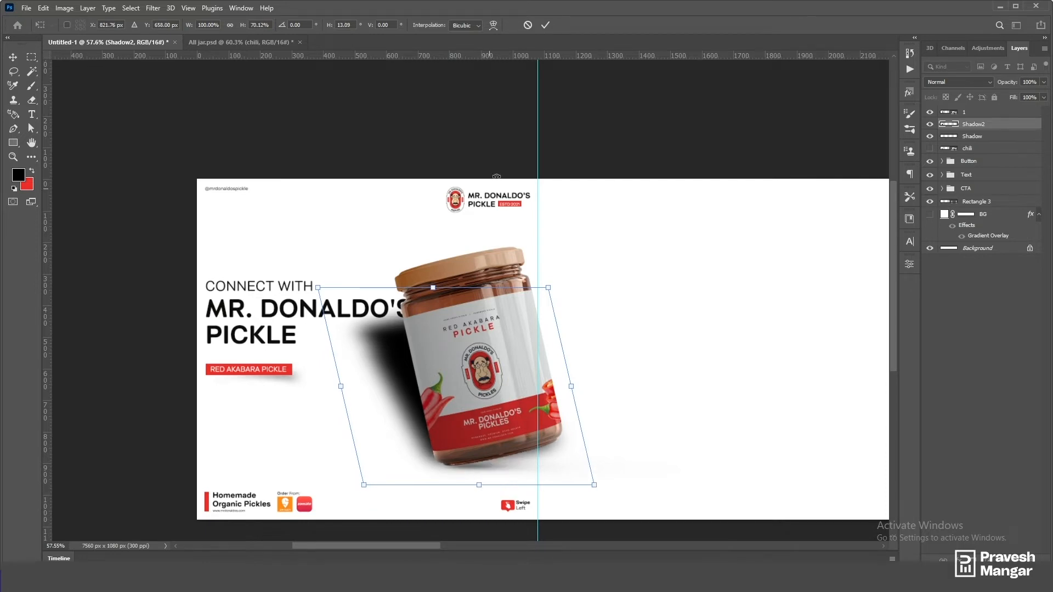
{"action": "left_click", "coordinate": [493, 26]}
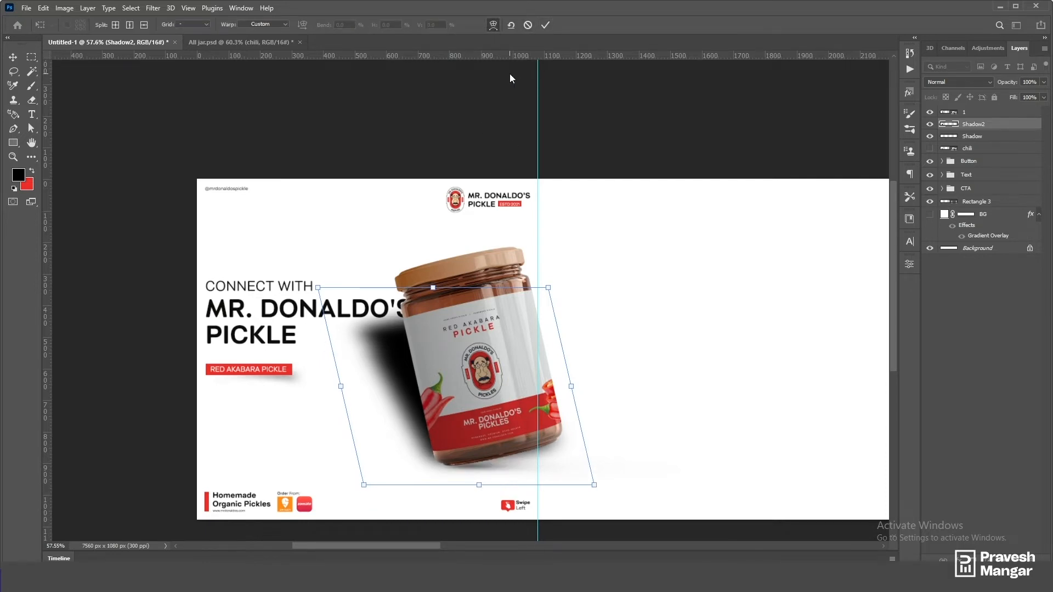
{"action": "left_click", "coordinate": [545, 25]}
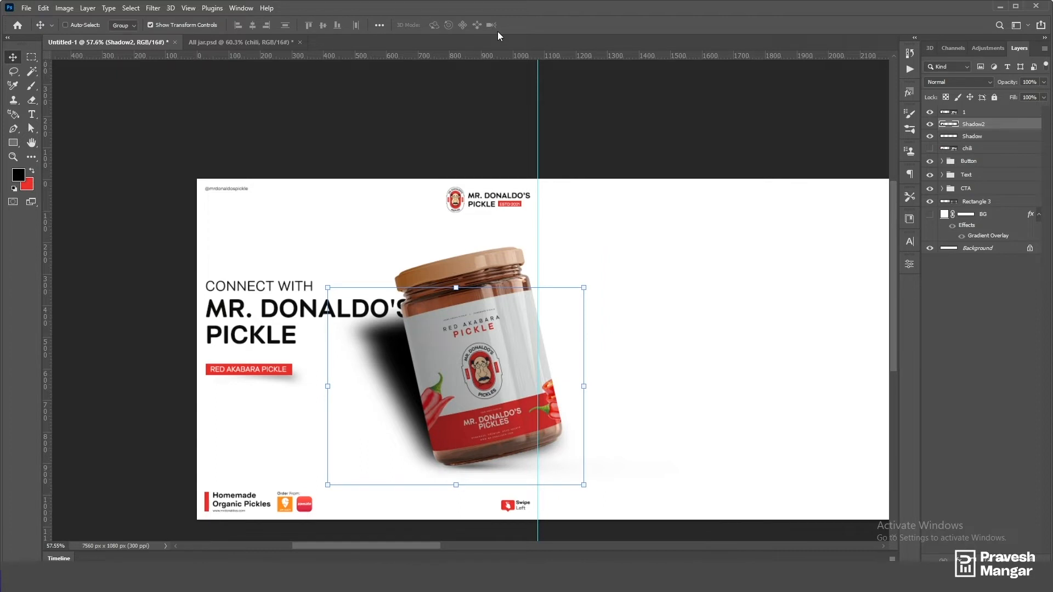
Step: Warp Shadow2 so its sides and lower edge bend inward behind the jar, and apply the warp
{"action": "key", "text": "ctrl+t"}
{"action": "left_click", "coordinate": [494, 26]}
{"action": "left_click_drag", "start_coordinate": [323, 360], "coordinate": [428, 401]}
{"action": "left_click_drag", "start_coordinate": [577, 351], "coordinate": [527, 344]}
{"action": "left_click_drag", "start_coordinate": [584, 420], "coordinate": [558, 417]}
{"action": "left_click_drag", "start_coordinate": [498, 486], "coordinate": [494, 466]}
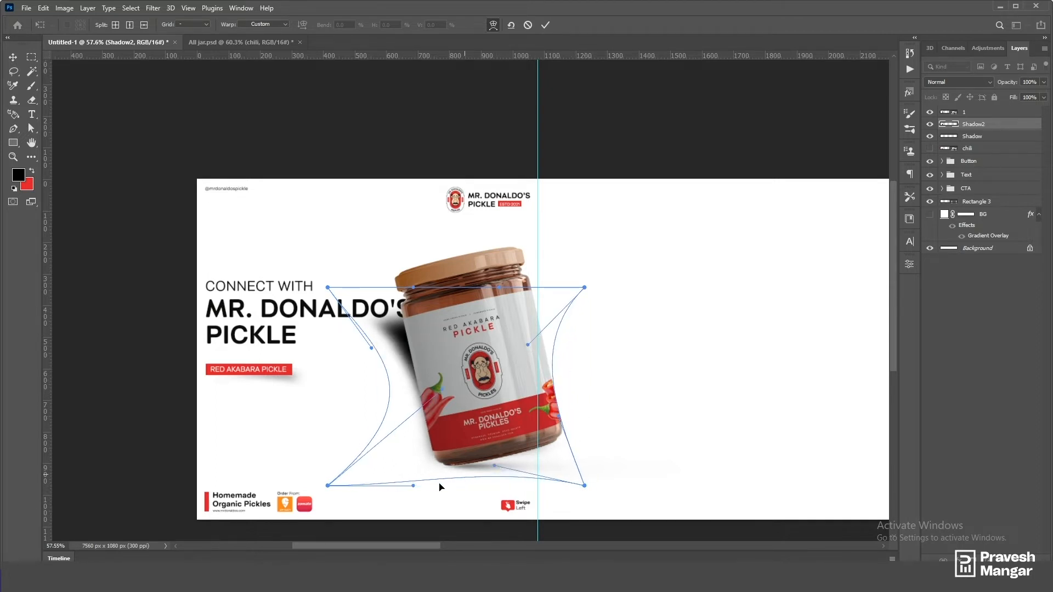
{"action": "left_click_drag", "start_coordinate": [407, 491], "coordinate": [403, 490]}
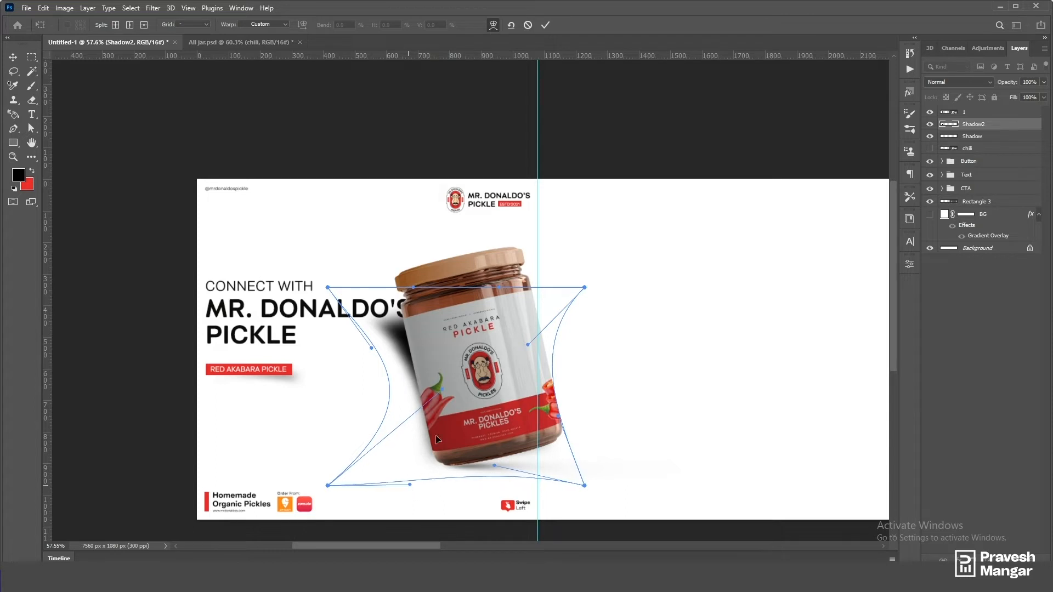
{"action": "left_click", "coordinate": [545, 25]}
Step: Skew Shadow2's upper edge about 8° farther left and stretch its height to about 106%, and apply the transform
{"action": "key", "text": "ctrl+t"}
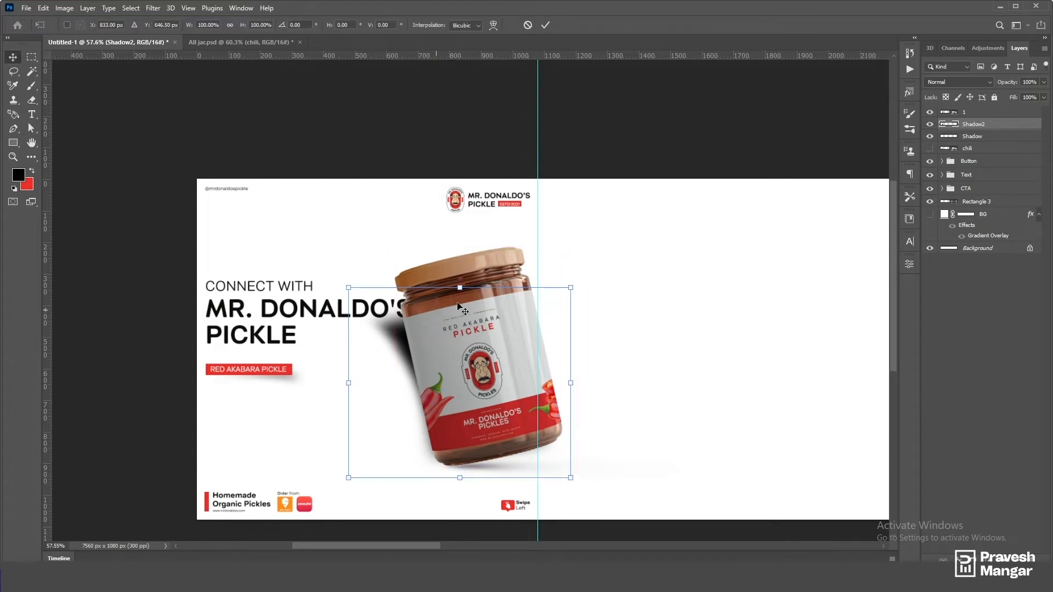
{"action": "left_click_drag", "start_coordinate": [460, 287], "coordinate": [429, 277]}
{"action": "left_click", "coordinate": [546, 25]}
{"action": "scroll", "coordinate": [606, 271], "scroll_direction": "down", "scroll_amount": 1}
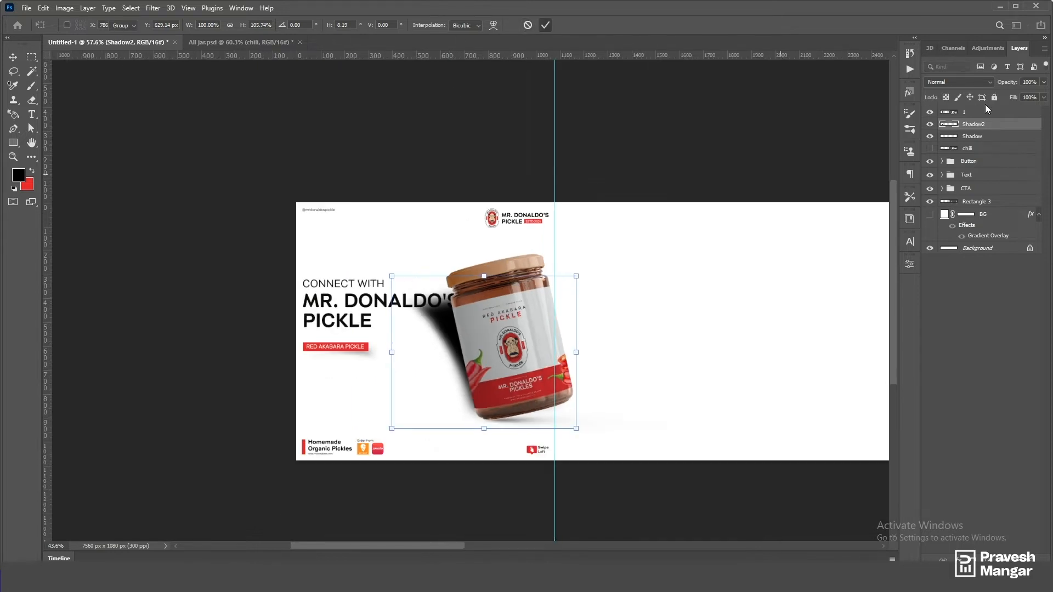
Step: Set the Shadow2 layer's opacity to 45% and check the jar's shadow on the panel
{"action": "type", "text": "45"}
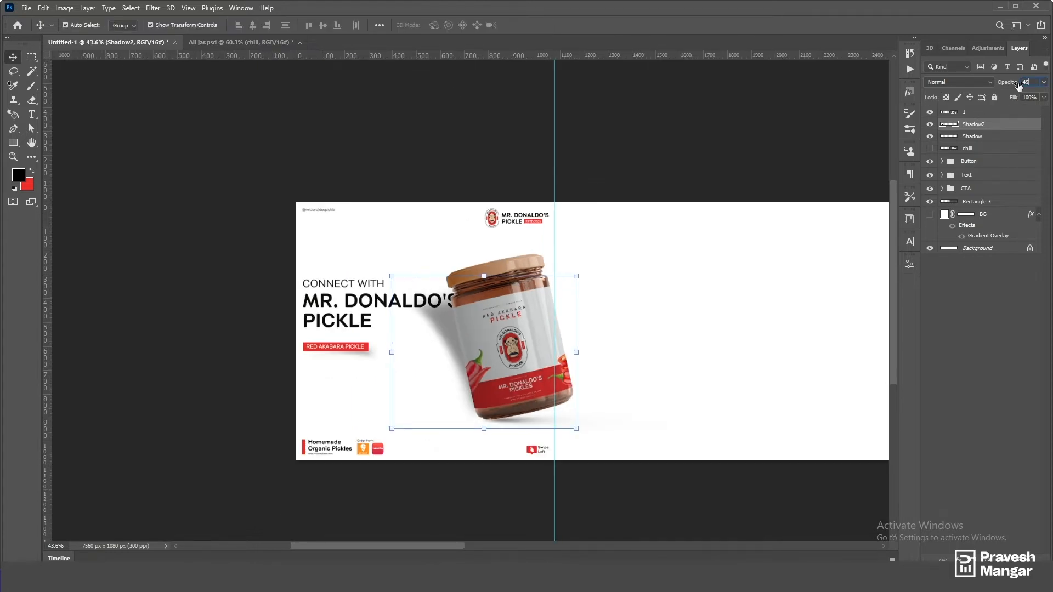
{"action": "key", "text": "Return"}
{"action": "scroll", "coordinate": [501, 299], "scroll_direction": "down", "scroll_amount": 2}
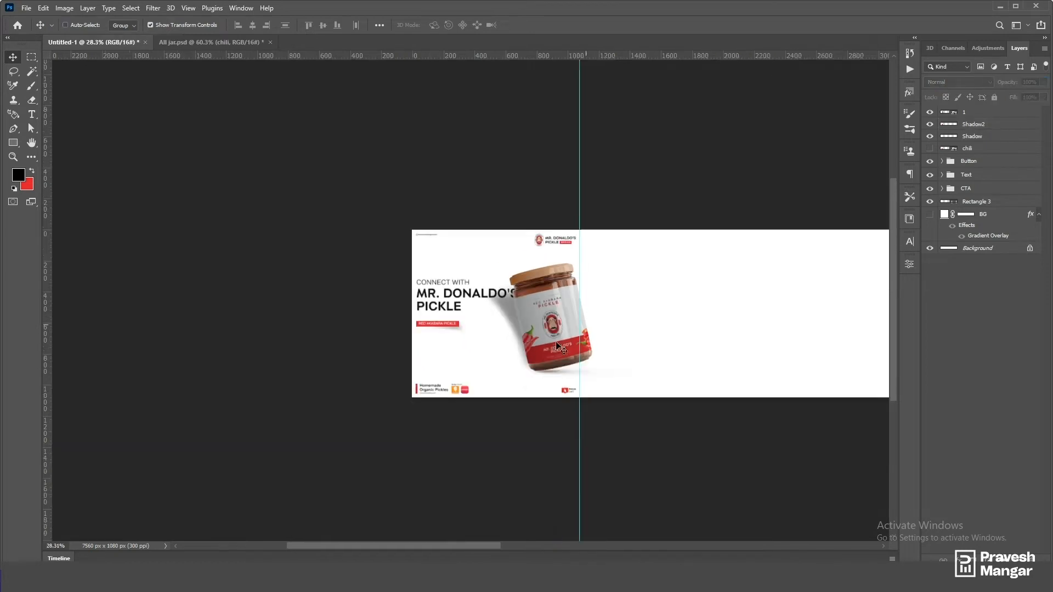
{"action": "scroll", "coordinate": [500, 299], "scroll_direction": "up", "scroll_amount": 2}
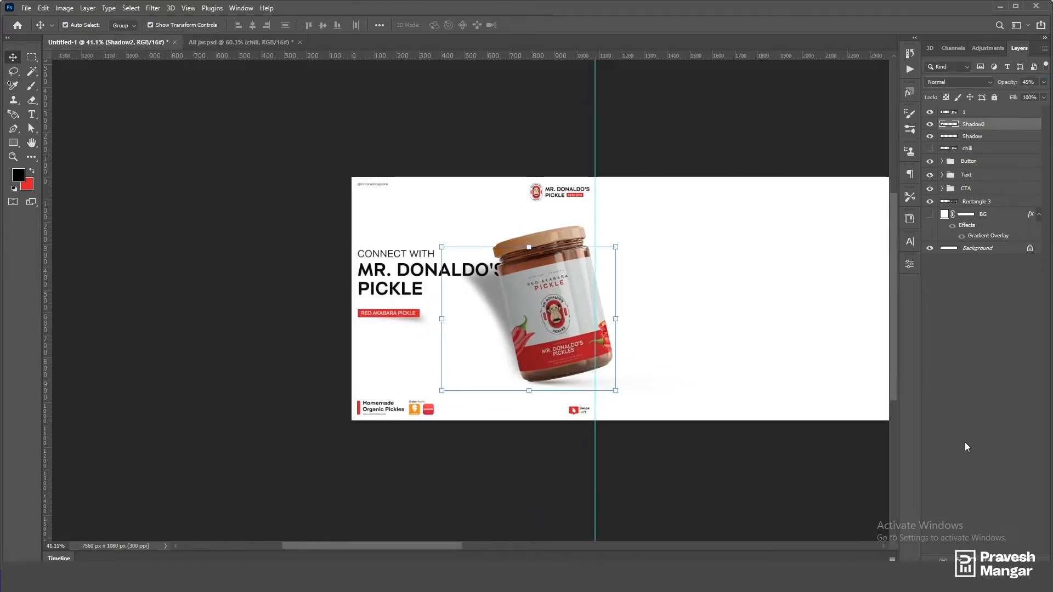
Step: Add a layer mask to Shadow2 and paint it with a 700 px soft black brush to fade the shadow's left side
{"action": "left_click", "coordinate": [973, 560]}
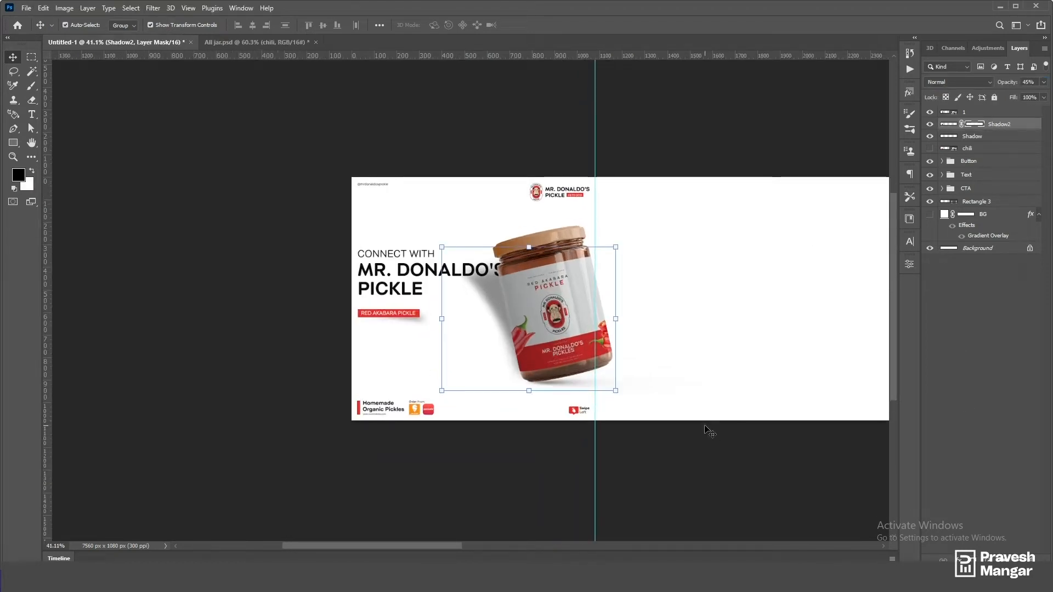
{"action": "key", "text": "b"}
{"action": "mouse_move", "coordinate": [442, 328]}
{"action": "left_mouse_down"}
{"action": "mouse_move", "coordinate": [406, 296]}
{"action": "mouse_move", "coordinate": [398, 319]}
{"action": "left_mouse_up"}
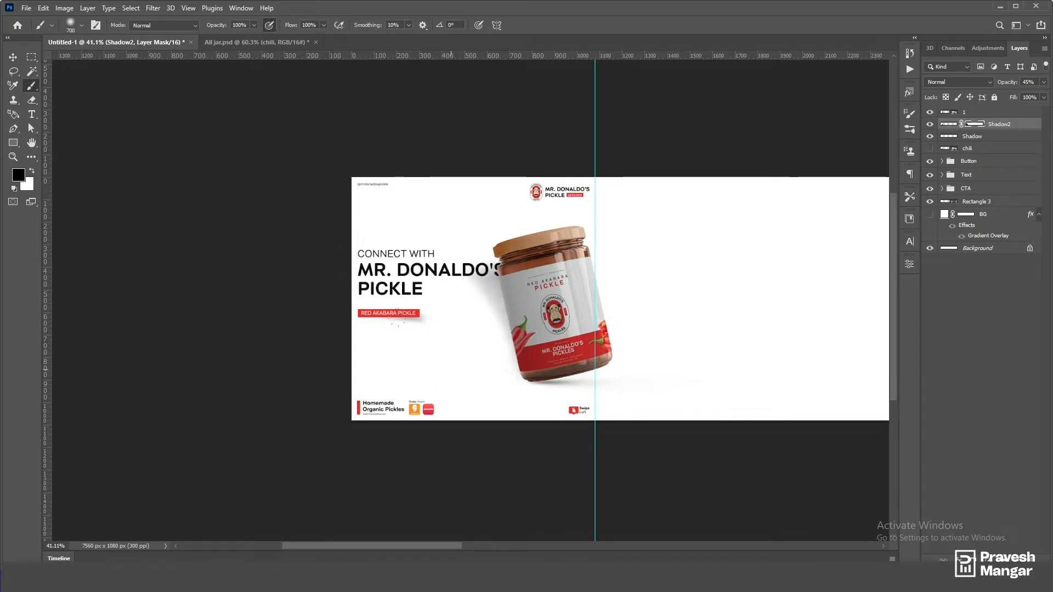
{"action": "scroll", "coordinate": [649, 435], "scroll_direction": "down", "scroll_amount": 4}
{"action": "scroll", "coordinate": [604, 377], "scroll_direction": "up", "scroll_amount": 4}
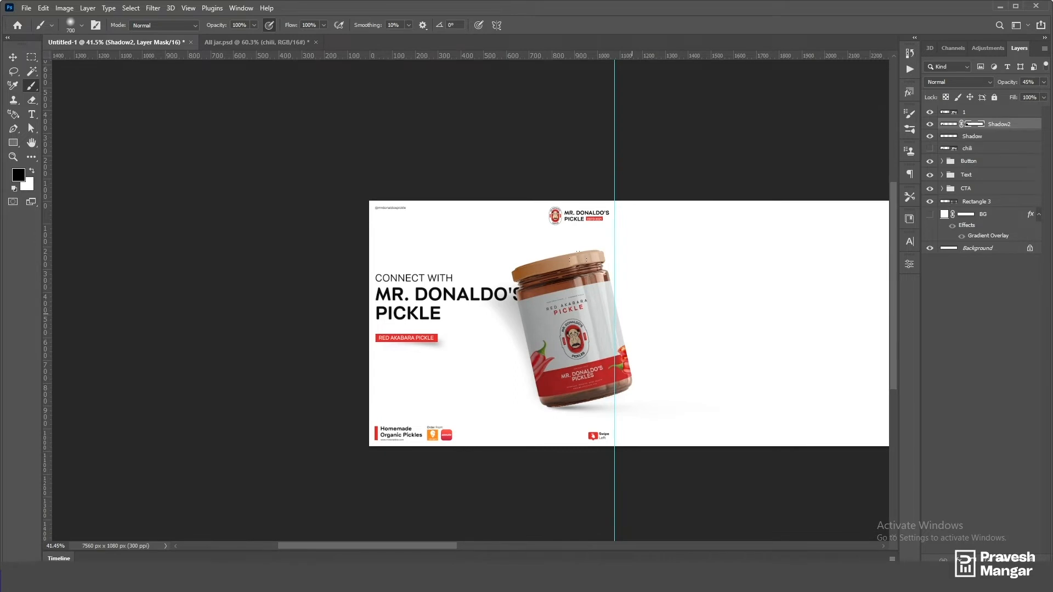
{"action": "scroll", "coordinate": [645, 261], "scroll_direction": "down", "scroll_amount": 2}
{"action": "scroll", "coordinate": [542, 383], "scroll_direction": "up", "scroll_amount": 4}
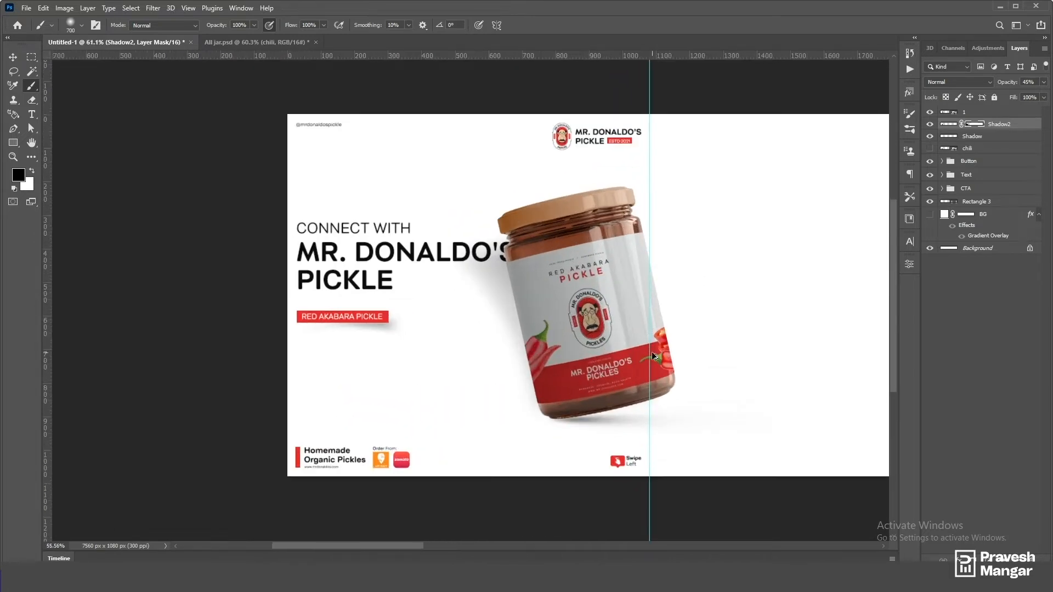
{"action": "scroll", "coordinate": [655, 358], "scroll_direction": "down", "scroll_amount": 2}
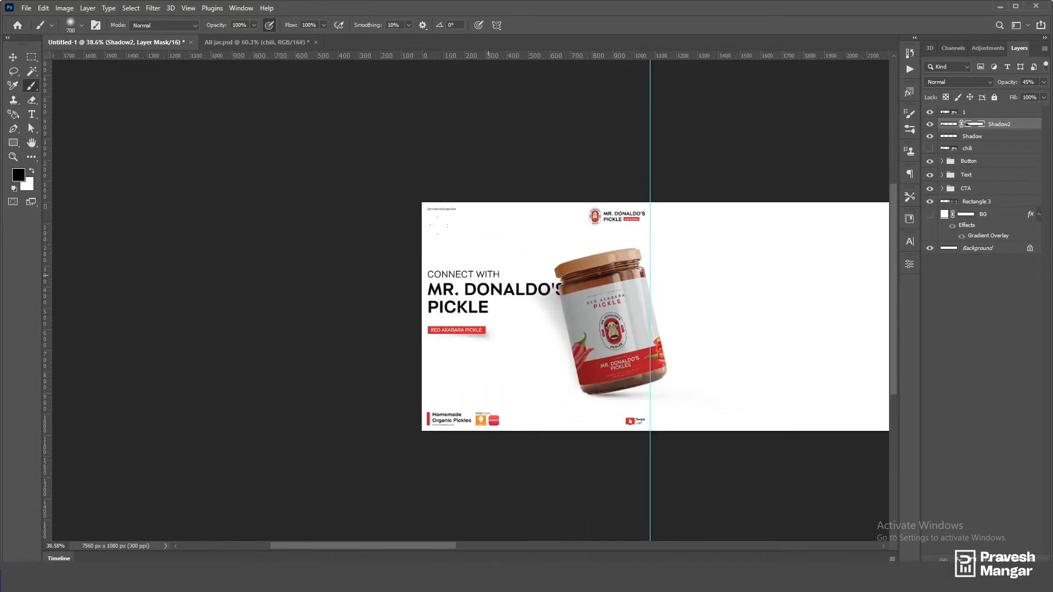
Step: Stretch Shadow2's height to about 114%, apply the transform, and switch the brush colour to white
{"action": "key", "text": "ctrl+t"}
{"action": "left_click_drag", "start_coordinate": [580, 267], "coordinate": [585, 245]}
{"action": "left_click", "coordinate": [545, 25]}
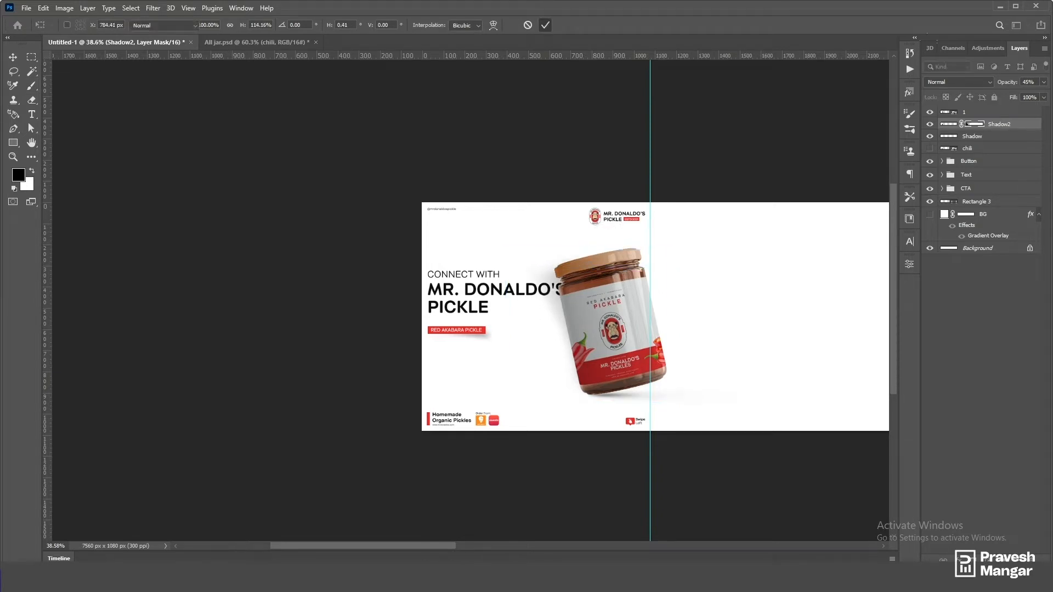
{"action": "key", "text": "b"}
{"action": "left_click", "coordinate": [32, 171]}
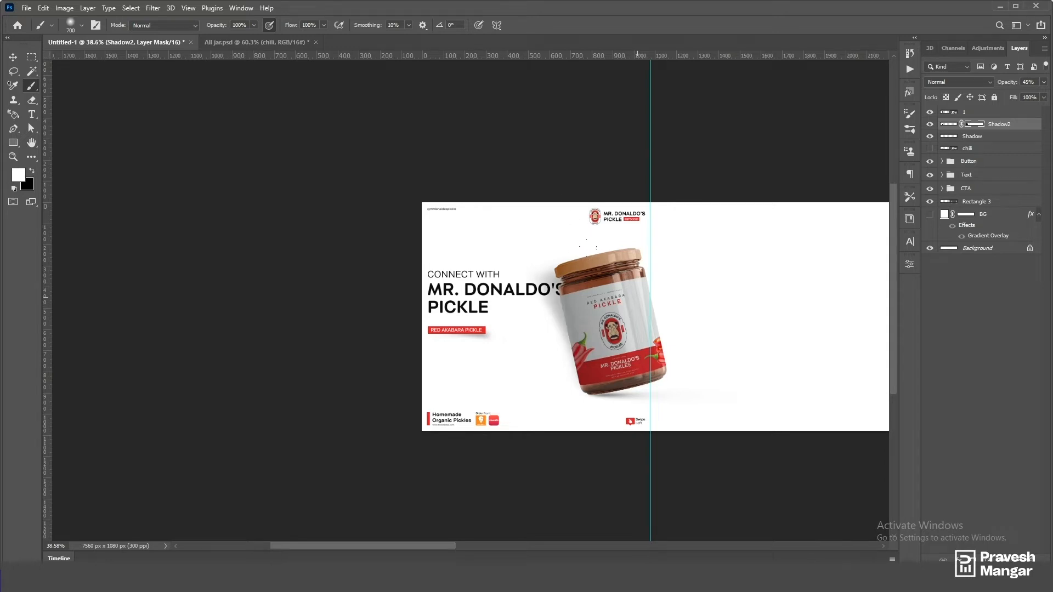
{"action": "scroll", "coordinate": [781, 316], "scroll_direction": "down", "scroll_amount": 2}
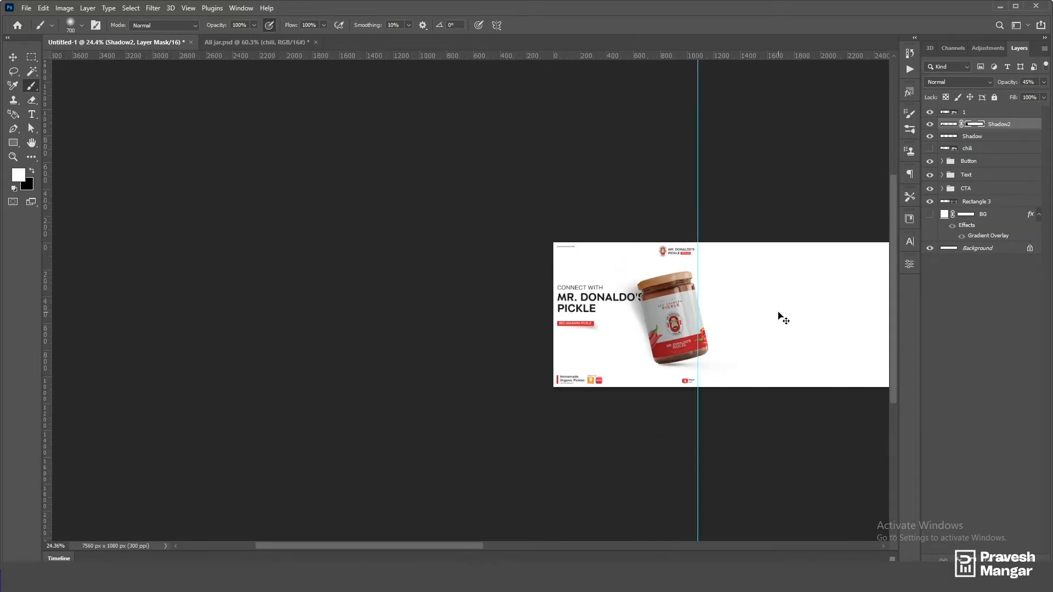
Step: Rotate Shadow2 about 4.5° clockwise behind the jar, apply the transform, and hide the guides
{"action": "key", "text": "ctrl+t"}
{"action": "left_click_drag", "start_coordinate": [730, 259], "coordinate": [734, 266]}
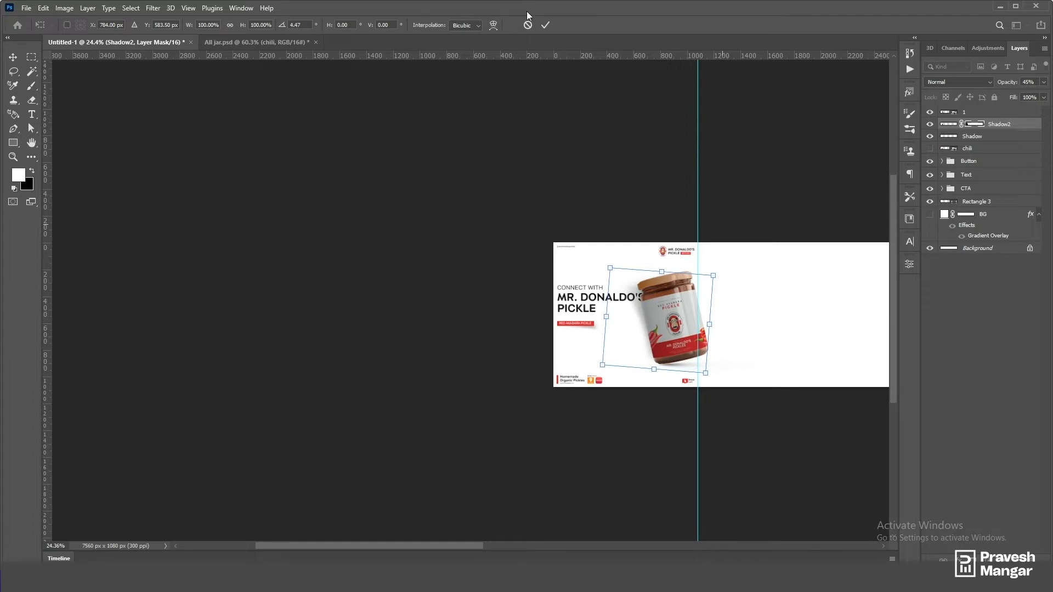
{"action": "left_click", "coordinate": [546, 25]}
{"action": "scroll", "coordinate": [685, 235], "scroll_direction": "up", "scroll_amount": 3}
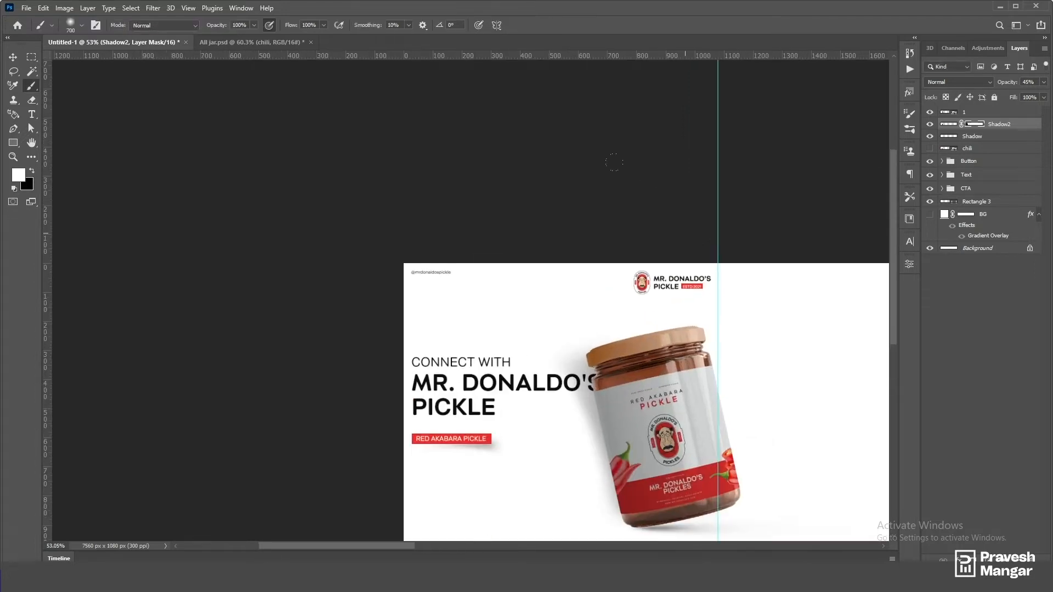
{"action": "scroll", "coordinate": [615, 162], "scroll_direction": "down", "scroll_amount": 4}
{"action": "key", "text": "ctrl+semicolon"}
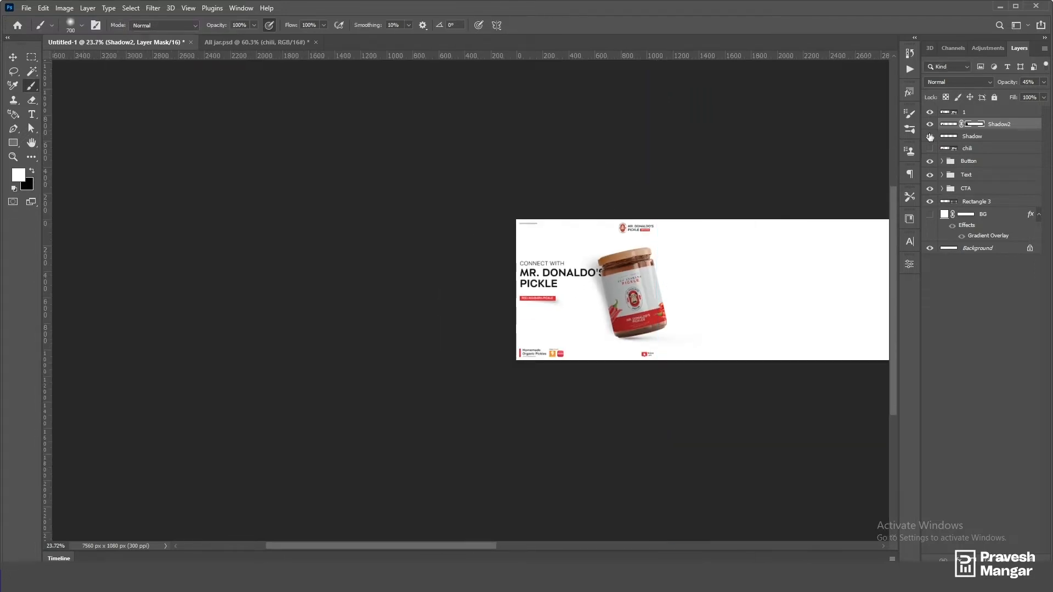
Step: Toggle the Shadow and Shadow2 layers off and on to compare the jar with and without its shadows
{"action": "key", "text": "v"}
{"action": "left_click", "coordinate": [720, 189]}
{"action": "scroll", "coordinate": [643, 294], "scroll_direction": "up", "scroll_amount": 3}
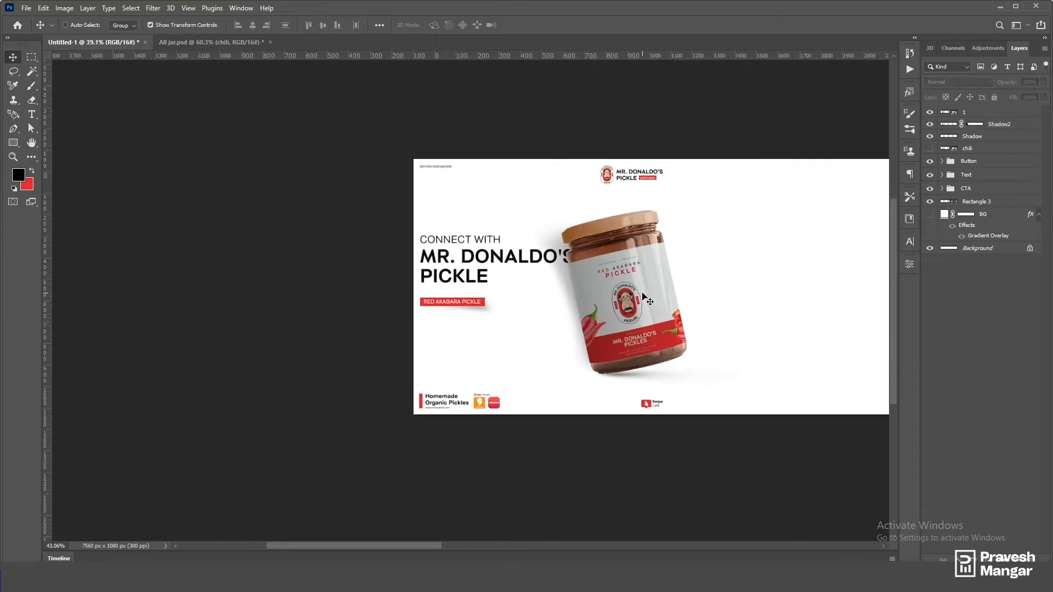
{"action": "left_click_drag", "start_coordinate": [701, 307], "coordinate": [703, 315]}
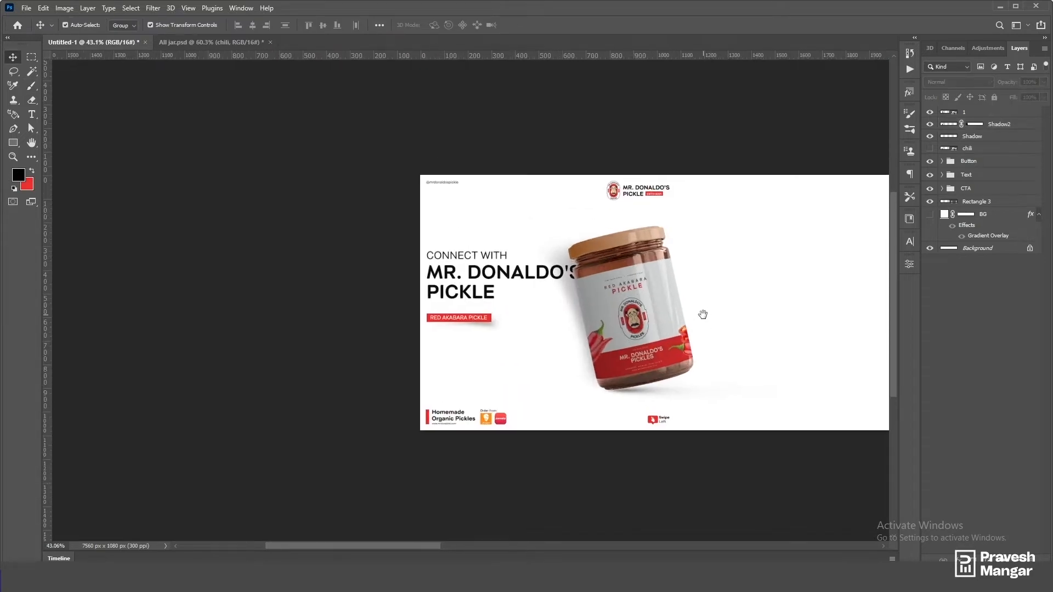
{"action": "left_click", "coordinate": [932, 135]}
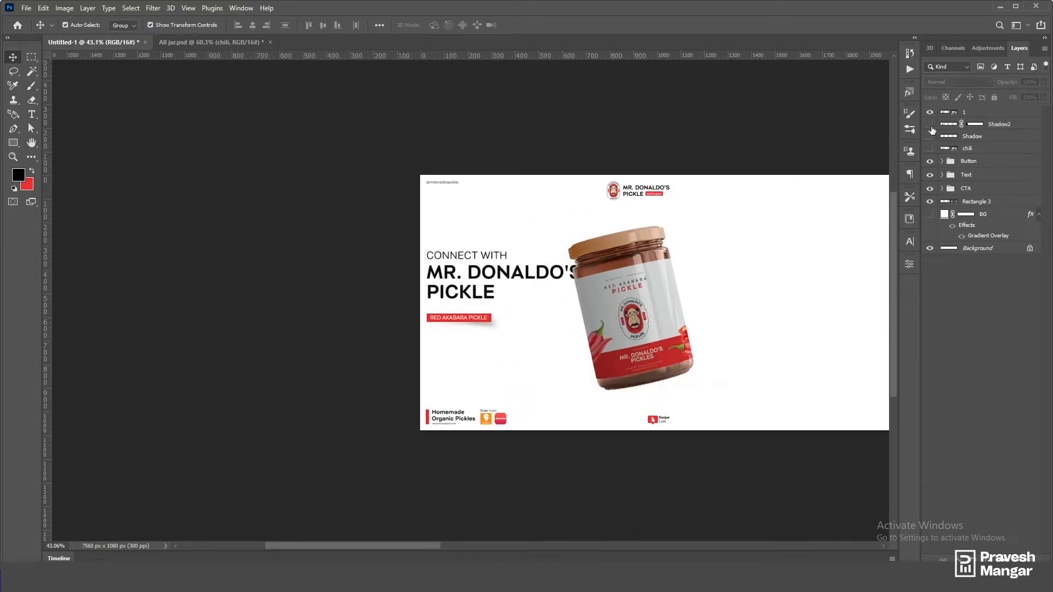
{"action": "left_click", "coordinate": [932, 135]}
{"action": "scroll", "coordinate": [667, 367], "scroll_direction": "up", "scroll_amount": 3}
Step: Nudge the Shadow layer slightly to the right under the jar's base and deselect it
{"action": "left_click", "coordinate": [612, 406]}
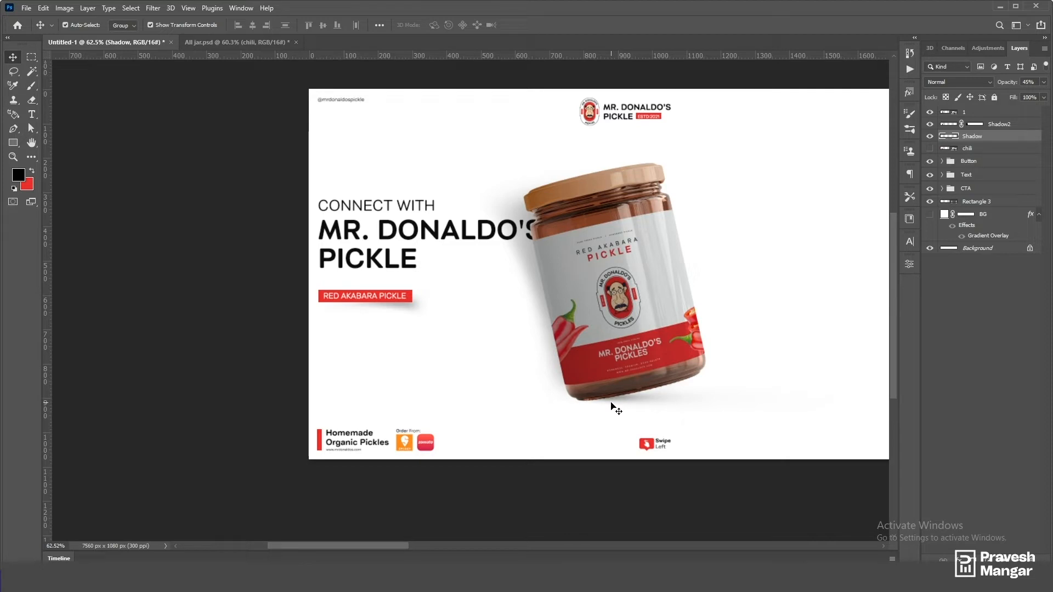
{"action": "left_click_drag", "start_coordinate": [611, 403], "coordinate": [617, 402]}
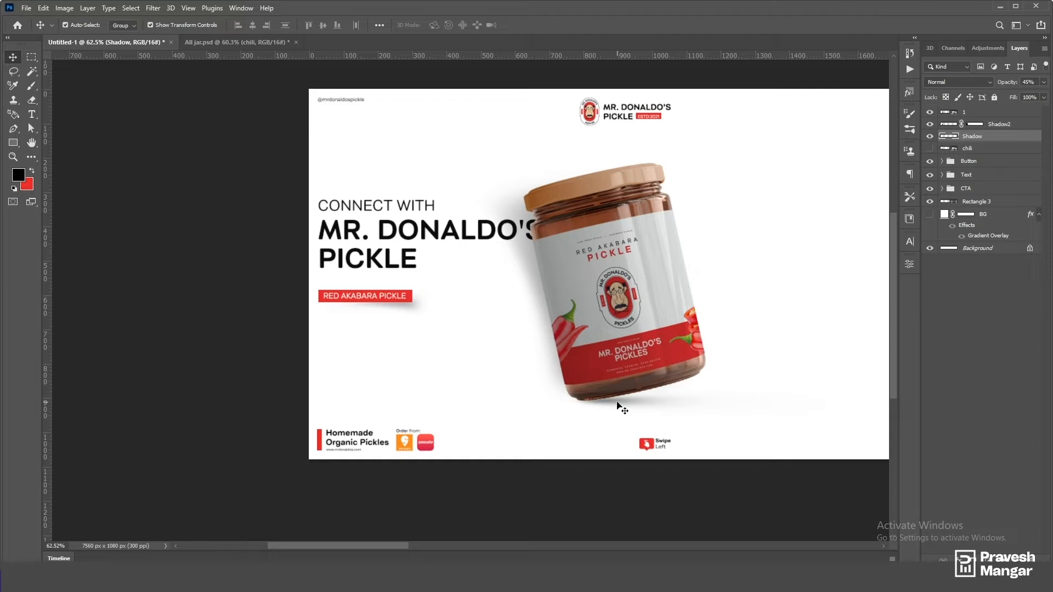
{"action": "scroll", "coordinate": [617, 404], "scroll_direction": "down", "scroll_amount": 1}
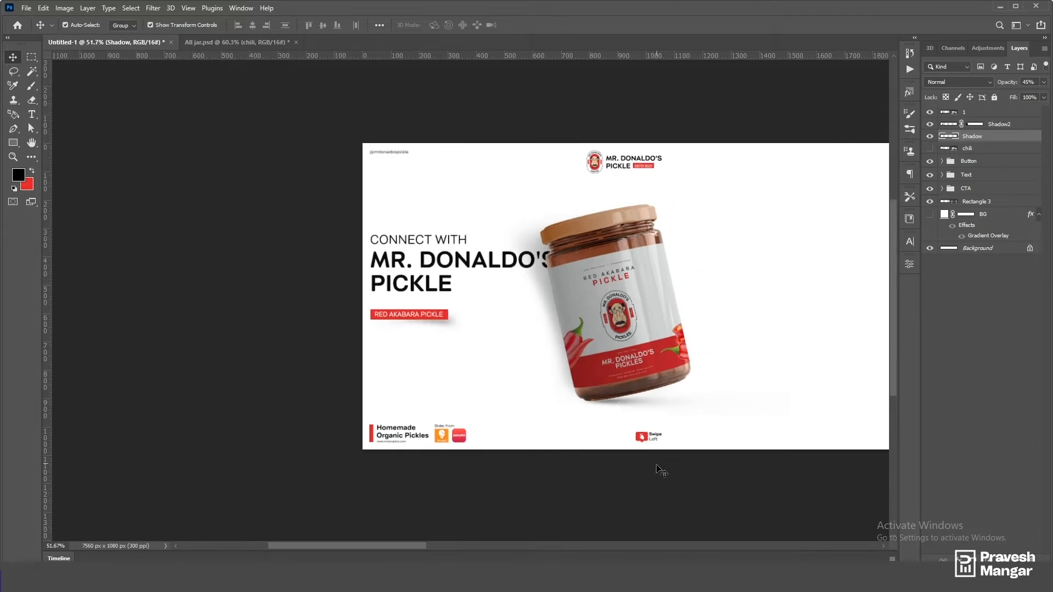
{"action": "left_click", "coordinate": [661, 496]}
{"action": "scroll", "coordinate": [508, 348], "scroll_direction": "down", "scroll_amount": 4}
{"action": "scroll", "coordinate": [508, 348], "scroll_direction": "up", "scroll_amount": 3}
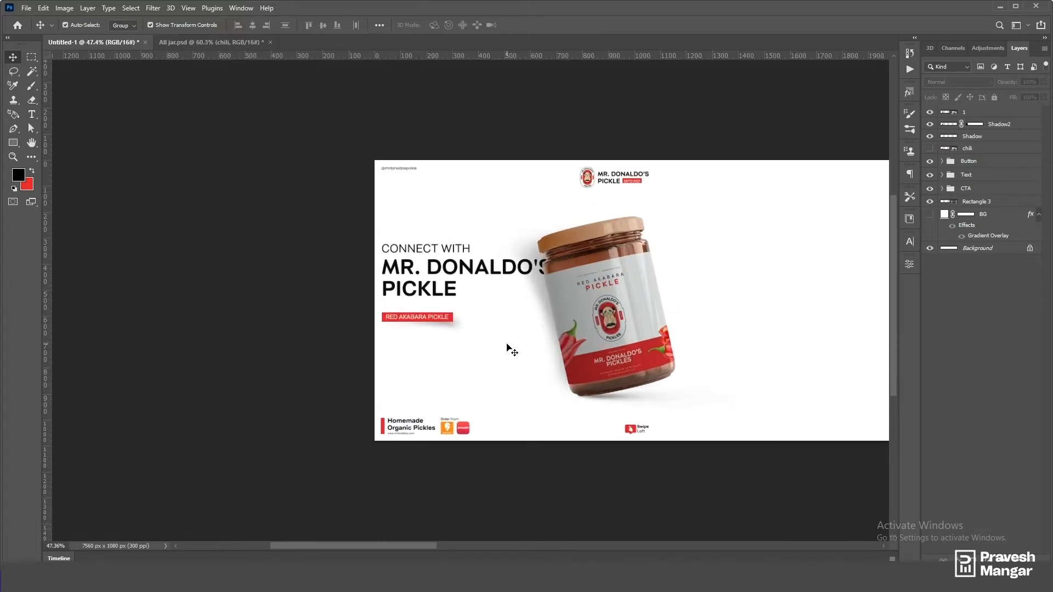
{"action": "scroll", "coordinate": [508, 346], "scroll_direction": "down", "scroll_amount": 1}
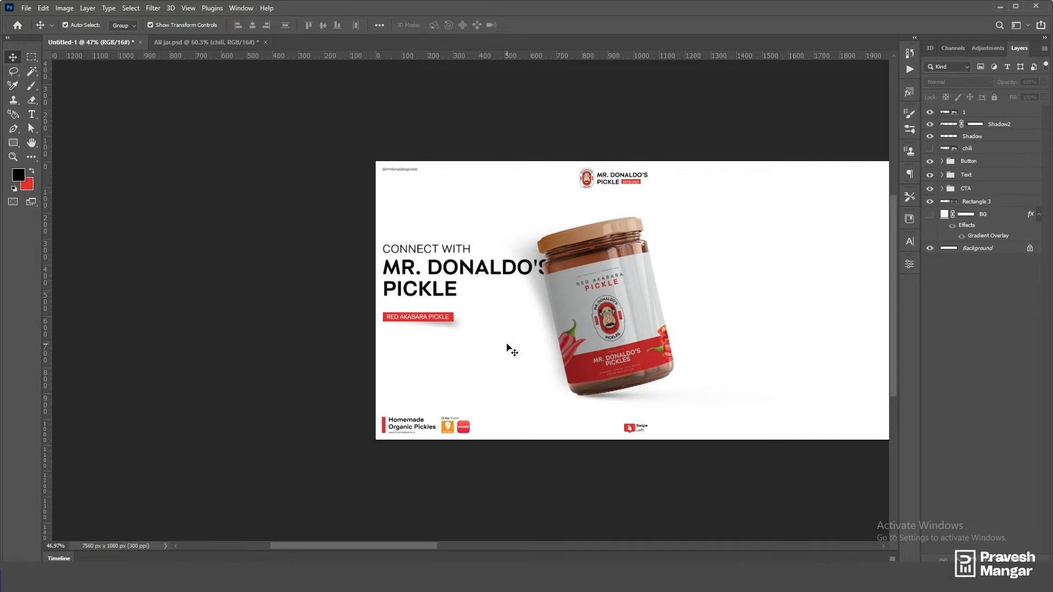
Step: Turn the guides back on and inspect the empty panels beyond the first one
{"action": "scroll", "coordinate": [674, 302], "scroll_direction": "down", "scroll_amount": 3}
{"action": "key", "text": "ctrl+semicolon"}
{"action": "scroll", "coordinate": [426, 289], "scroll_direction": "down", "scroll_amount": 4}
{"action": "left_click_drag", "start_coordinate": [821, 285], "coordinate": [427, 291]}
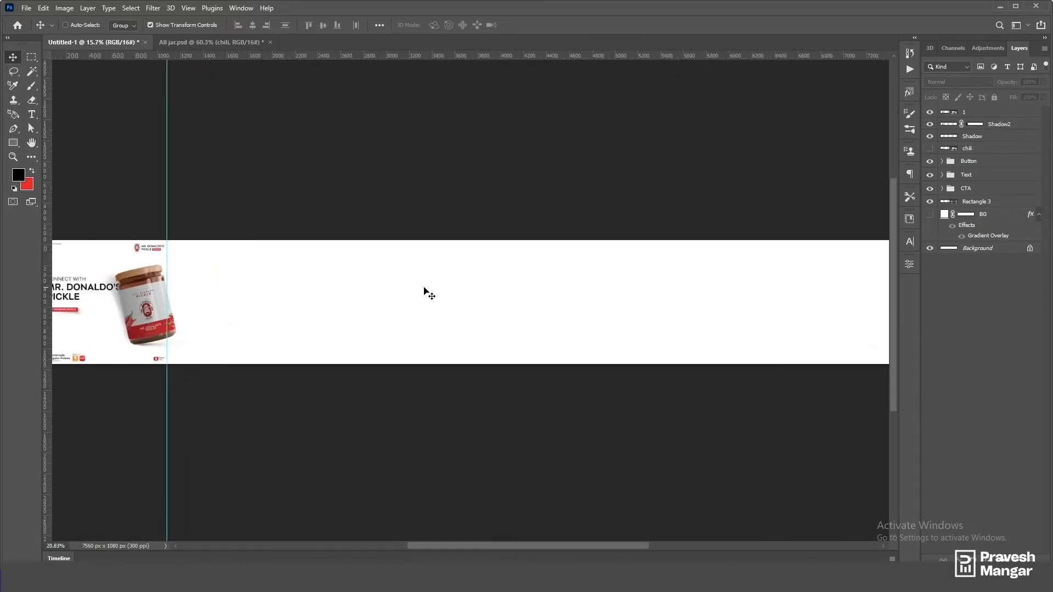
{"action": "scroll", "coordinate": [427, 289], "scroll_direction": "up", "scroll_amount": 3}
{"action": "left_click_drag", "start_coordinate": [315, 295], "coordinate": [733, 291]}
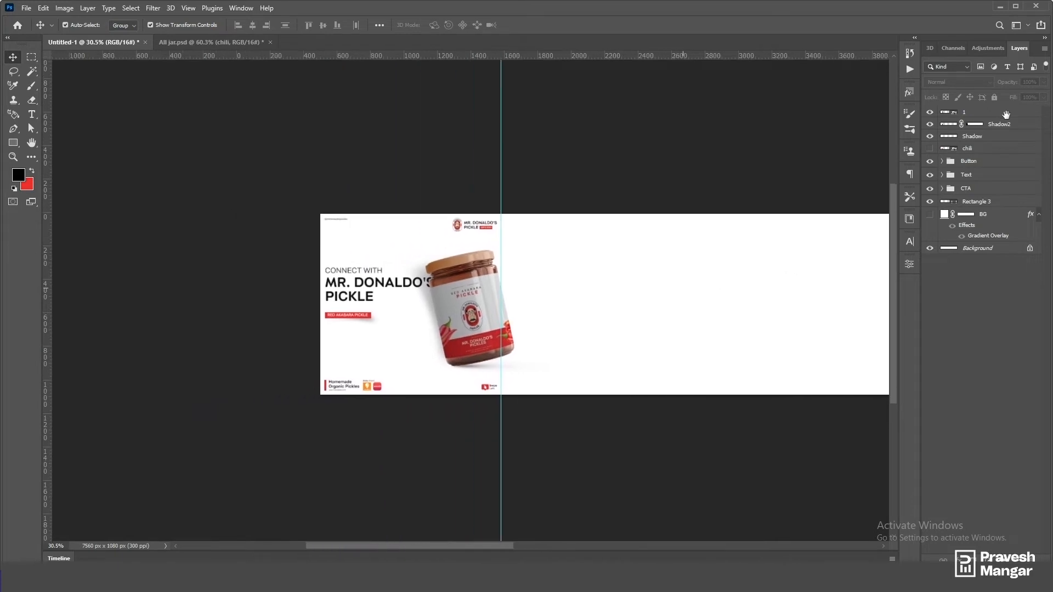
{"action": "left_click", "coordinate": [1005, 114]}
{"action": "left_click", "coordinate": [997, 141], "text": "shift"}
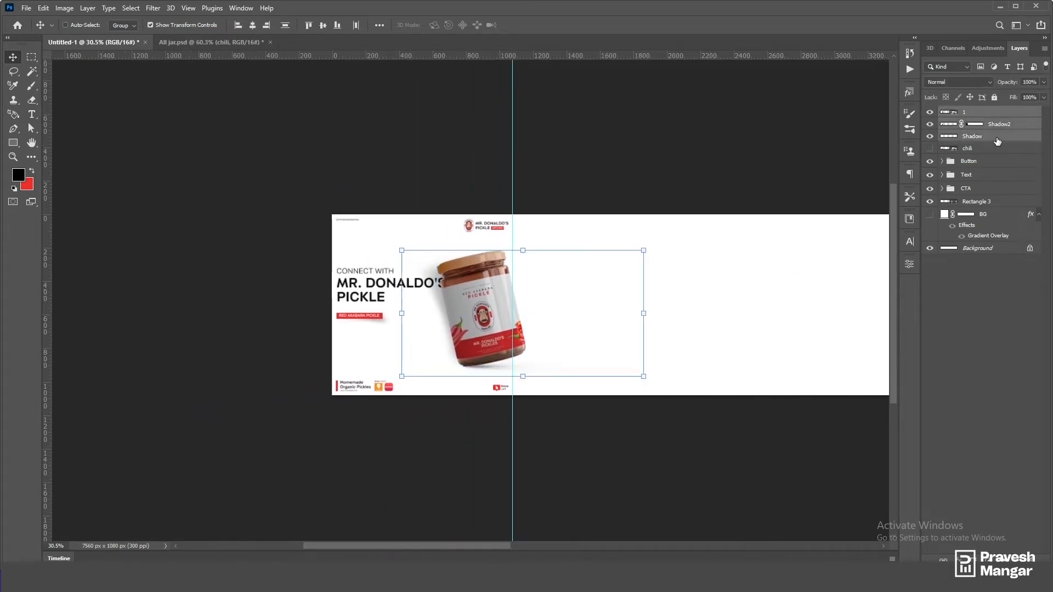
{"action": "left_click", "coordinate": [716, 138], "text": "ctrl"}
Step: Show the chili layer and move the chilies slightly up and to the left behind the jar
{"action": "scroll", "coordinate": [508, 299], "scroll_direction": "up", "scroll_amount": 3}
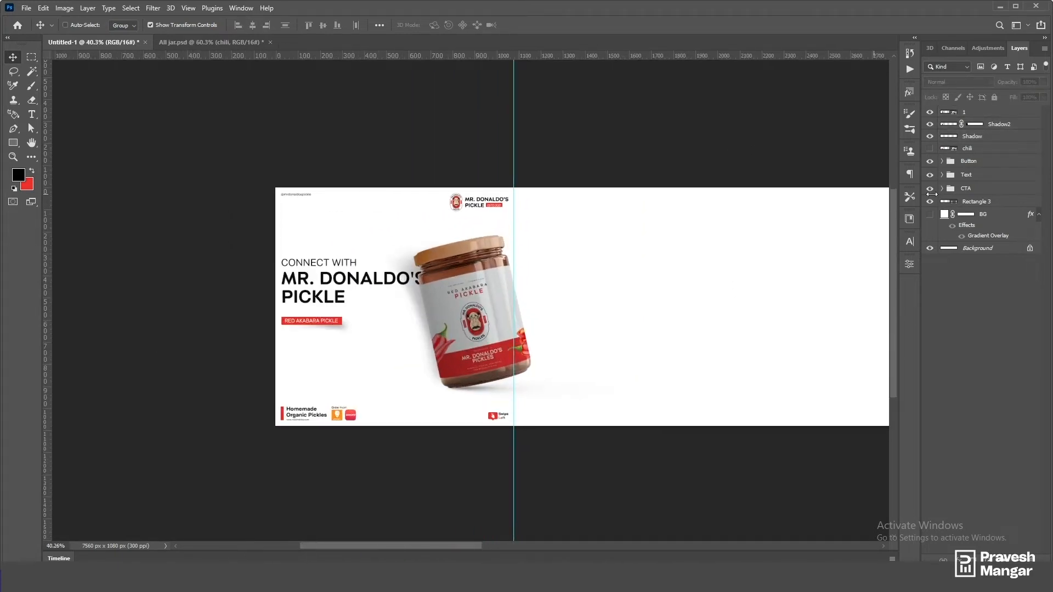
{"action": "left_click", "coordinate": [930, 153]}
{"action": "scroll", "coordinate": [639, 225], "scroll_direction": "down", "scroll_amount": 3}
{"action": "scroll", "coordinate": [518, 310], "scroll_direction": "up", "scroll_amount": 3}
{"action": "left_click", "coordinate": [517, 310]}
{"action": "mouse_move", "coordinate": [517, 309]}
{"action": "left_mouse_down"}
{"action": "mouse_move", "coordinate": [469, 275]}
{"action": "mouse_move", "coordinate": [469, 291]}
{"action": "mouse_move", "coordinate": [509, 295]}
{"action": "left_mouse_up"}
{"action": "scroll", "coordinate": [551, 319], "scroll_direction": "down", "scroll_amount": 1}
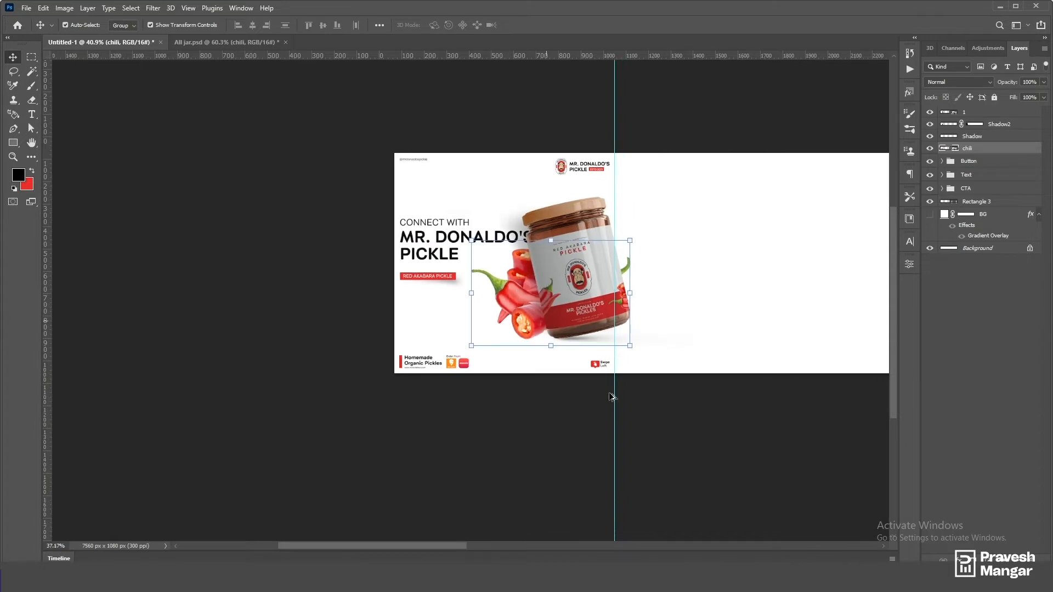
Step: Shift the chilies slightly farther left and rotate them a few degrees counterclockwise, applying the rotation
{"action": "left_click", "coordinate": [680, 421]}
{"action": "scroll", "coordinate": [671, 403], "scroll_direction": "down", "scroll_amount": 4}
{"action": "scroll", "coordinate": [590, 348], "scroll_direction": "up", "scroll_amount": 5}
{"action": "left_click_drag", "start_coordinate": [552, 337], "coordinate": [543, 340]}
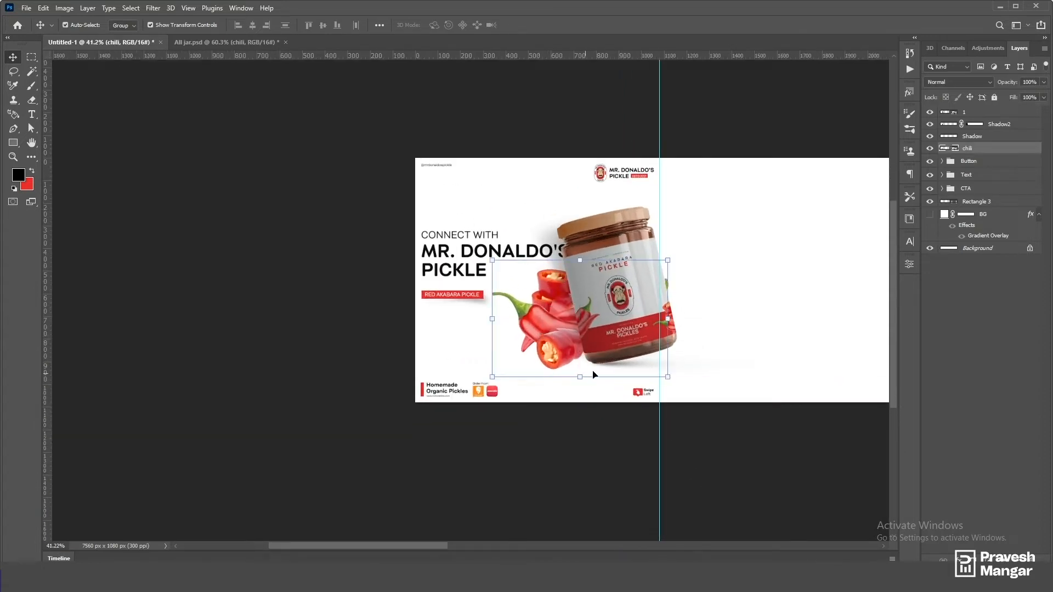
{"action": "left_click_drag", "start_coordinate": [675, 383], "coordinate": [688, 376]}
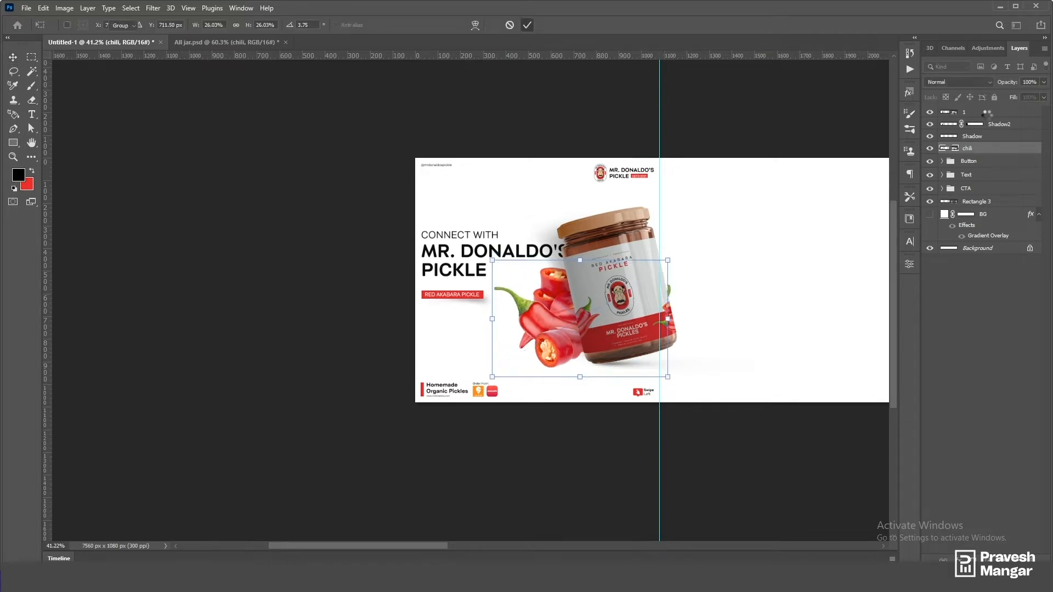
{"action": "key", "text": "Return"}
Step: Create a new layer above the chili layer and paint one large soft black dab over the chilies
{"action": "left_click", "coordinate": [954, 149], "text": "ctrl"}
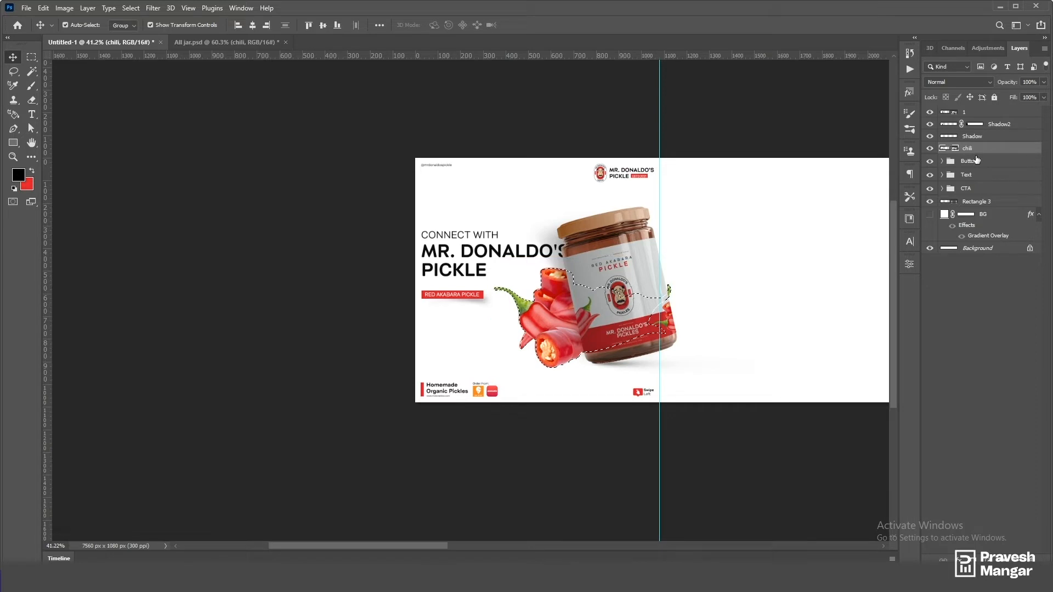
{"action": "key", "text": "ctrl+d"}
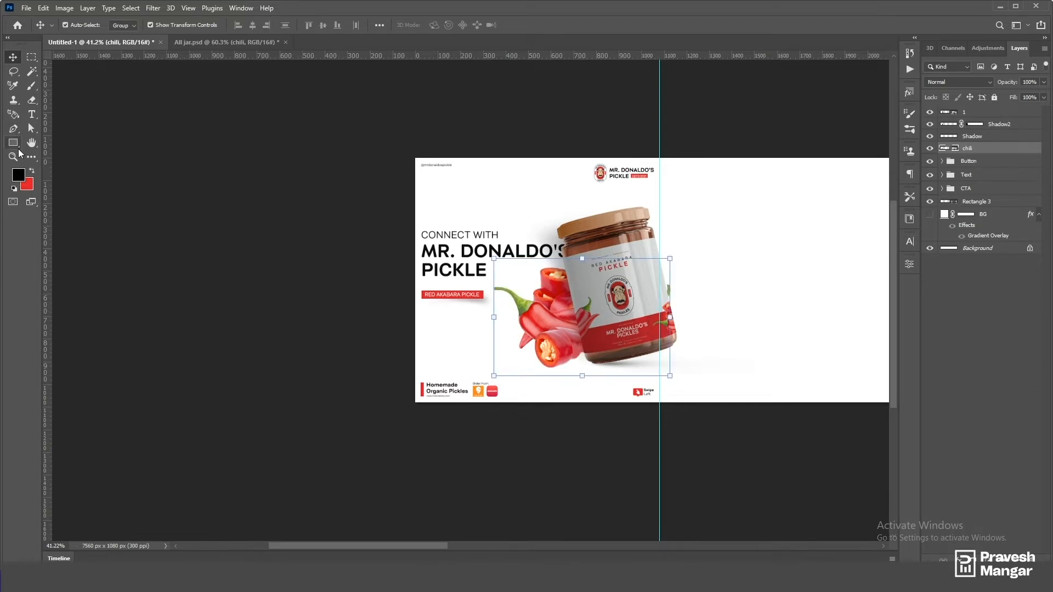
{"action": "left_click", "coordinate": [1018, 561]}
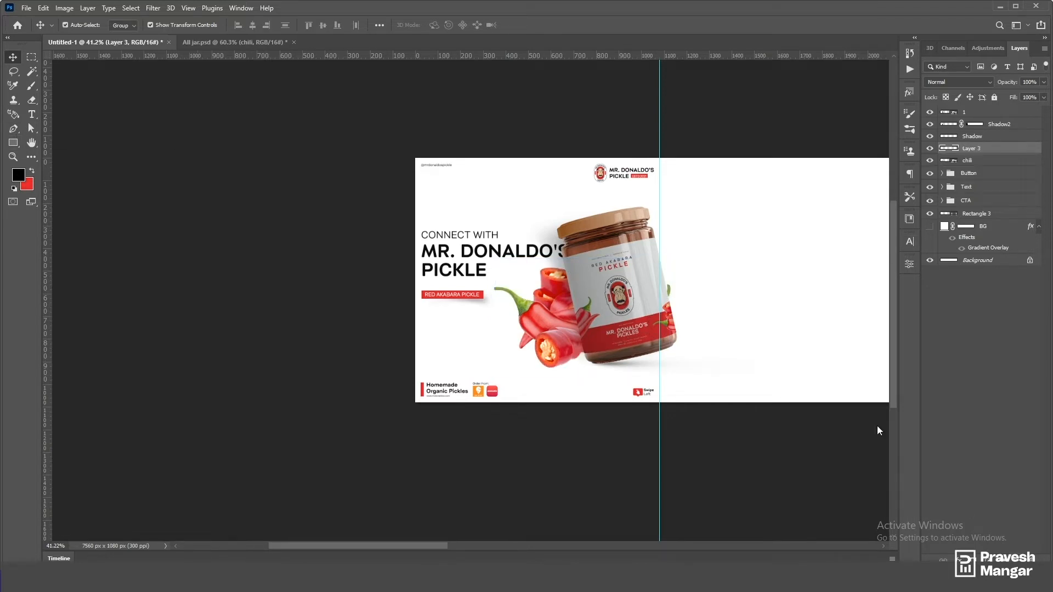
{"action": "scroll", "coordinate": [546, 344], "scroll_direction": "up", "scroll_amount": 1}
{"action": "key", "text": "b"}
{"action": "left_click", "coordinate": [545, 302]}
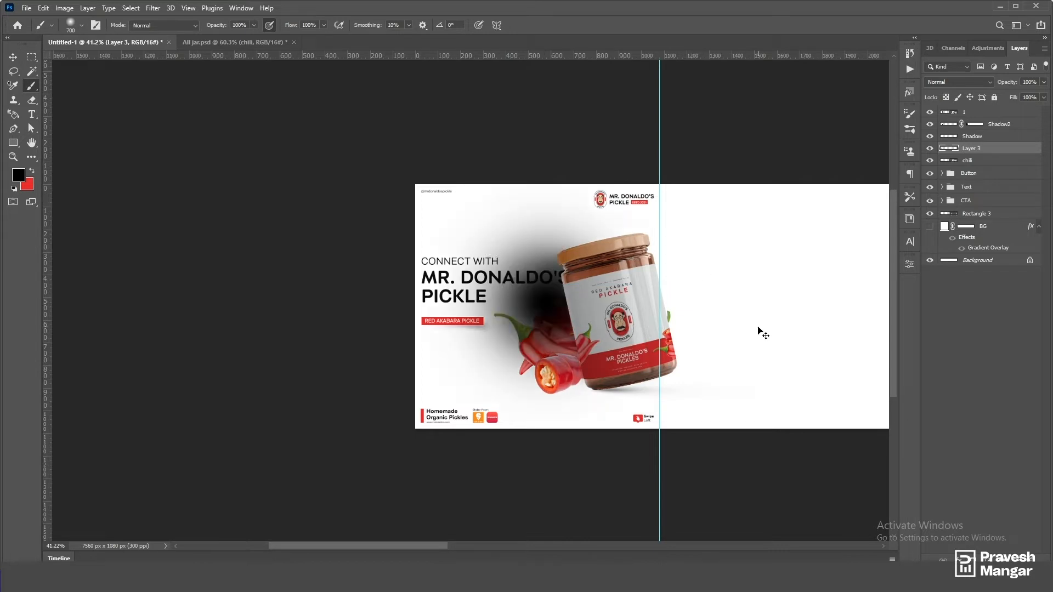
Step: Squash the black dab into a flat ground shadow under the chilies and place its layer below the chili layer
{"action": "key", "text": "ctrl+t"}
{"action": "left_click_drag", "start_coordinate": [547, 183], "coordinate": [566, 383]}
{"action": "key", "text": "Return"}
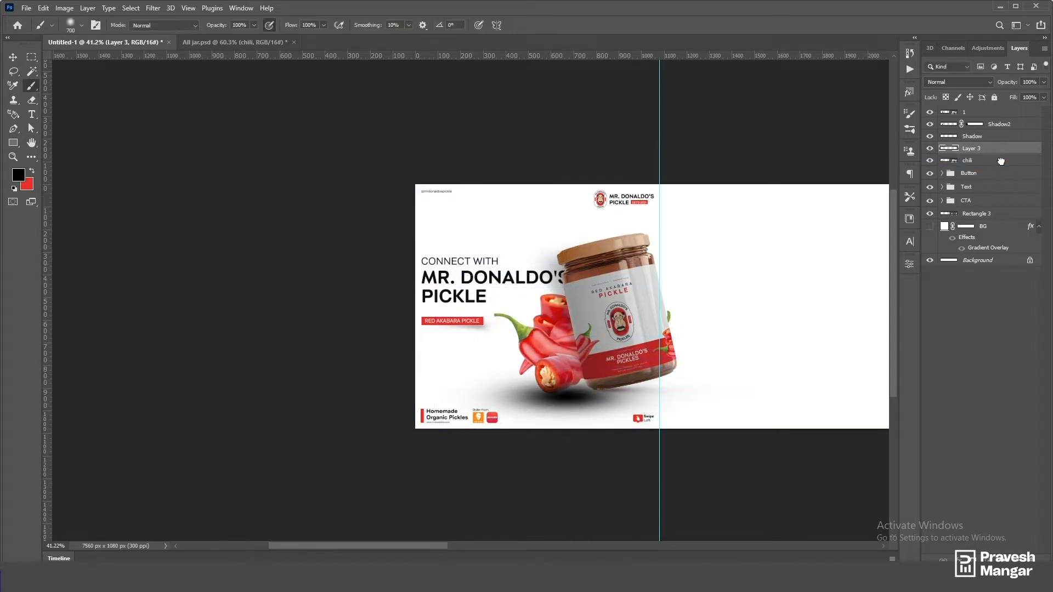
{"action": "key", "text": "ctrl+bracketleft"}
{"action": "key", "text": "v"}
{"action": "left_click_drag", "start_coordinate": [585, 404], "coordinate": [595, 390]}
Step: Distort the chili shadow in perspective, pulling its upper-left corner inward and spreading its lower-left corner outward
{"action": "key", "text": "ctrl+t"}
{"action": "left_click_drag", "start_coordinate": [577, 354], "coordinate": [485, 357]}
{"action": "left_click_drag", "start_coordinate": [454, 412], "coordinate": [433, 401]}
{"action": "key", "text": "ctrl+z"}
{"action": "left_click_drag", "start_coordinate": [425, 397], "coordinate": [426, 396]}
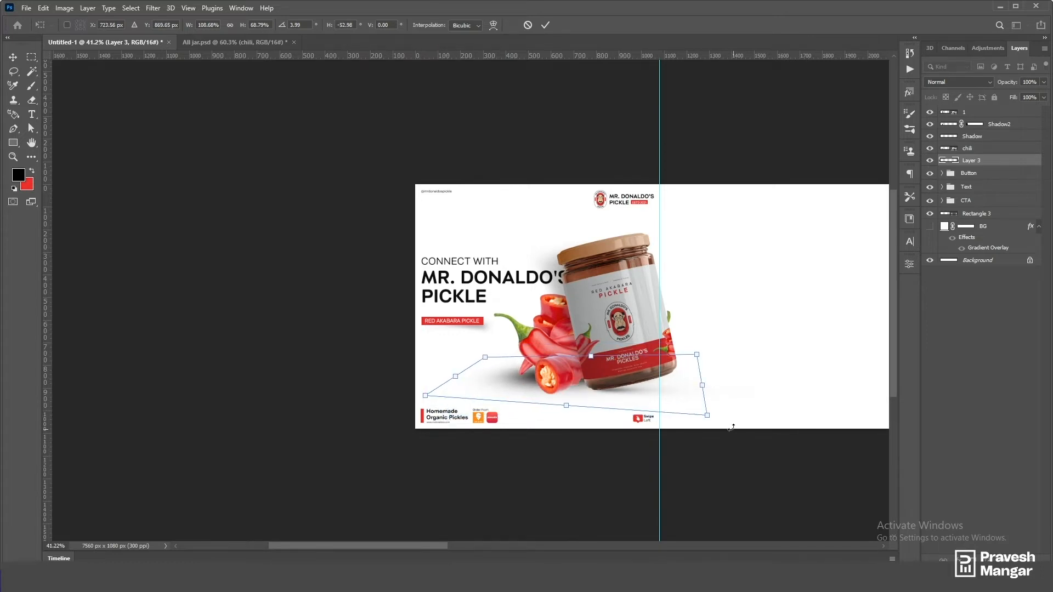
Step: Reshape the ground shadow to about 144% width and 78% height beneath the chilies and jar, and apply the transform
{"action": "left_click_drag", "start_coordinate": [696, 364], "coordinate": [666, 354]}
{"action": "left_click_drag", "start_coordinate": [555, 390], "coordinate": [570, 396]}
{"action": "left_click_drag", "start_coordinate": [702, 386], "coordinate": [738, 369]}
{"action": "left_click_drag", "start_coordinate": [588, 432], "coordinate": [565, 419]}
{"action": "left_click_drag", "start_coordinate": [583, 382], "coordinate": [608, 390]}
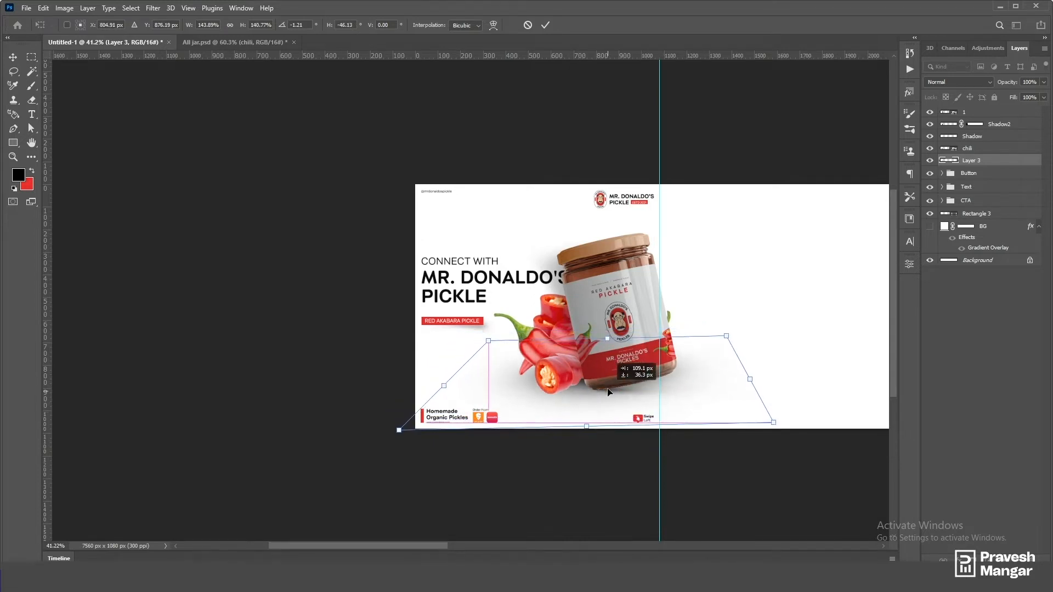
{"action": "left_click_drag", "start_coordinate": [607, 339], "coordinate": [594, 386]}
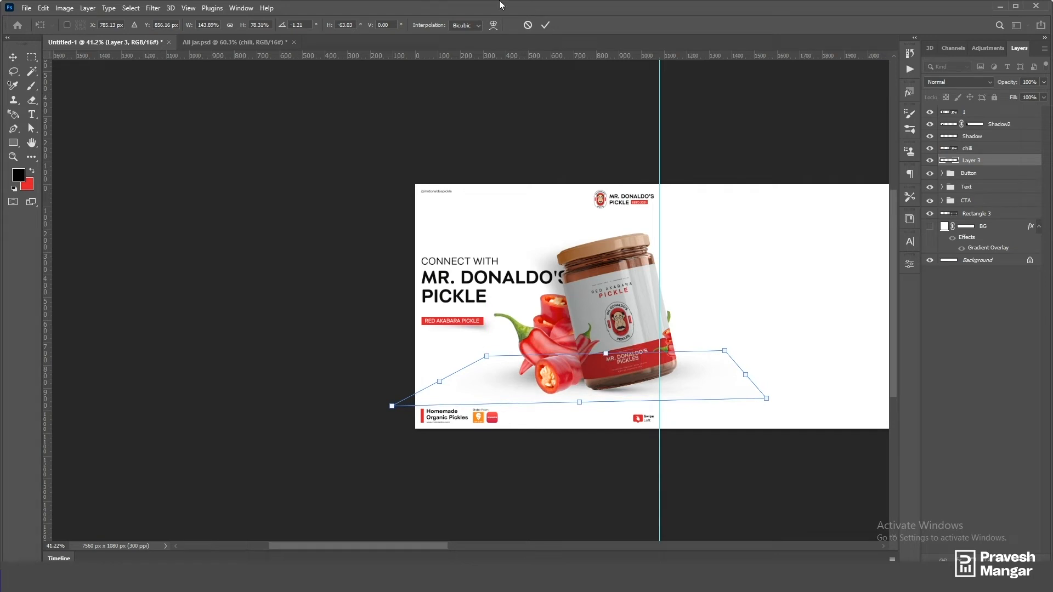
{"action": "left_click", "coordinate": [547, 26]}
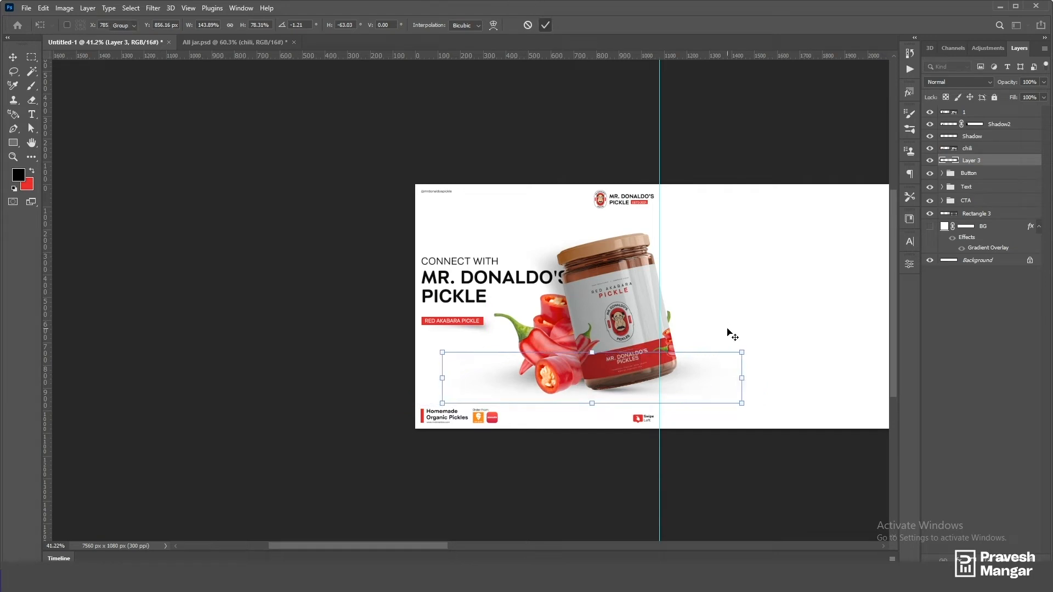
Step: Set the opacity of the chili ground shadow layer to 75%
{"action": "left_click", "coordinate": [1013, 85]}
{"action": "type", "text": "7560"}
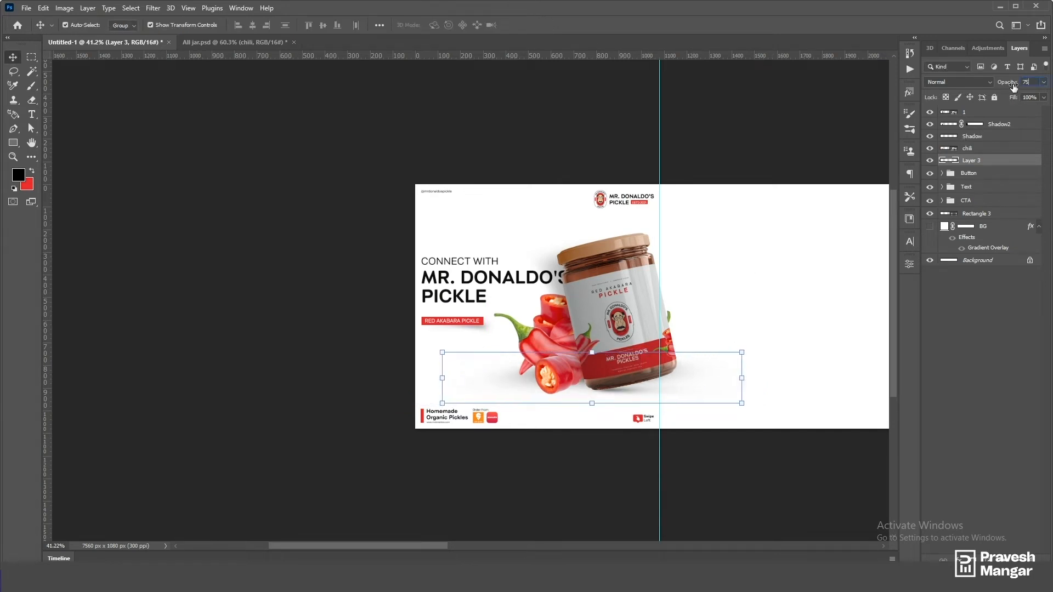
Step: Set the opacity of Layer 3, just below the chili layer, to 75%
{"action": "left_click", "coordinate": [805, 118]}
{"action": "left_click_drag", "start_coordinate": [742, 187], "coordinate": [105, 112]}
{"action": "left_click", "coordinate": [78, 26]}
{"action": "key", "text": "ctrl+0"}
{"action": "scroll", "coordinate": [346, 305], "scroll_direction": "up", "scroll_amount": 2}
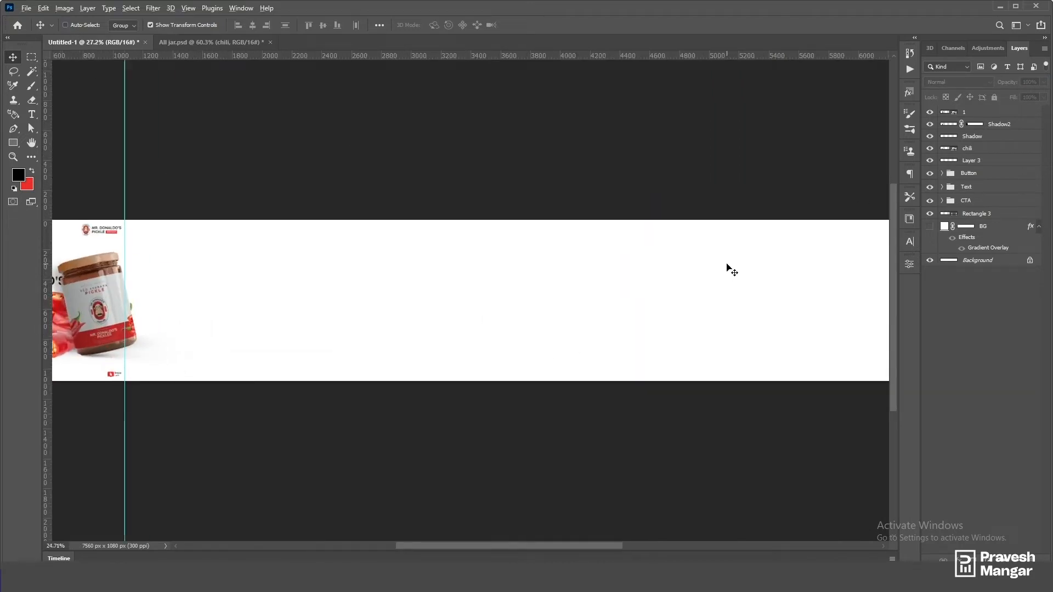
Step: Add a layer mask to the chili layer and prepare a brush with black for painting on it
{"action": "key", "text": "ctrl+0"}
{"action": "scroll", "coordinate": [222, 340], "scroll_direction": "up", "scroll_amount": 4}
{"action": "left_click_drag", "start_coordinate": [343, 312], "coordinate": [670, 370]}
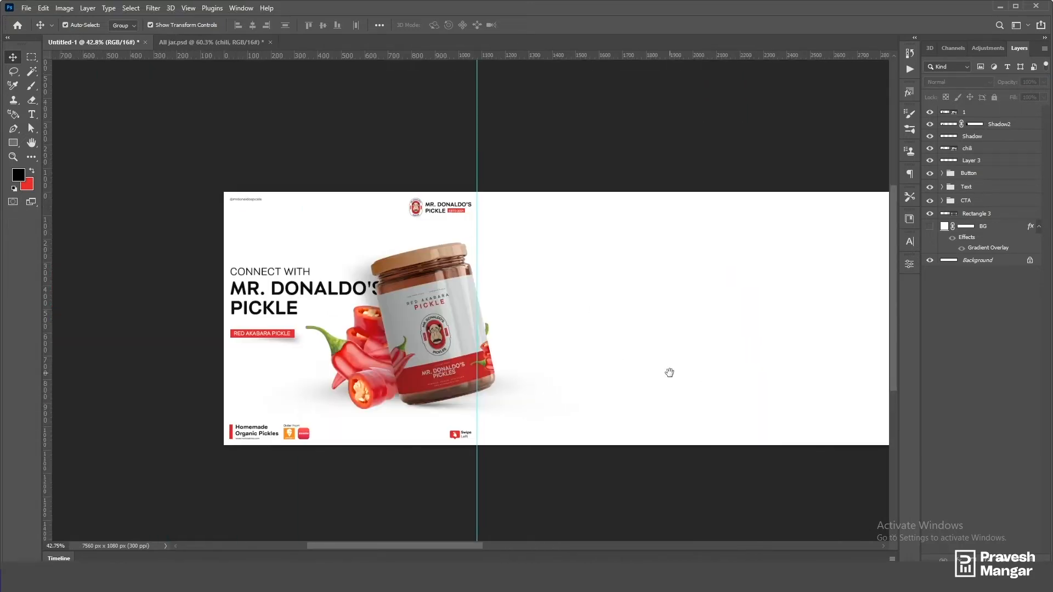
{"action": "scroll", "coordinate": [376, 376], "scroll_direction": "up", "scroll_amount": 2}
{"action": "left_click", "coordinate": [376, 318]}
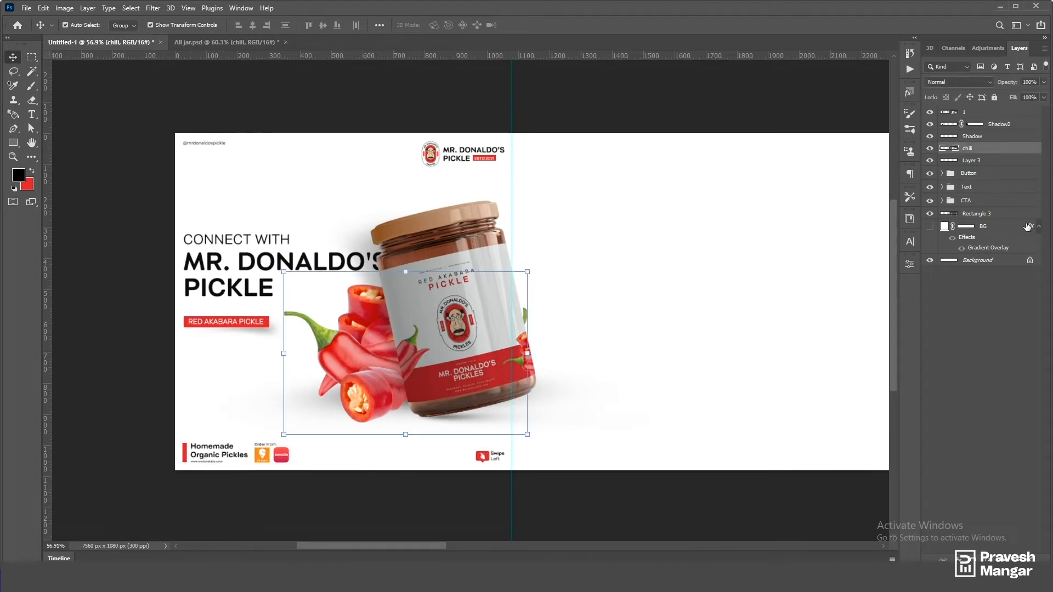
{"action": "left_click", "coordinate": [976, 559]}
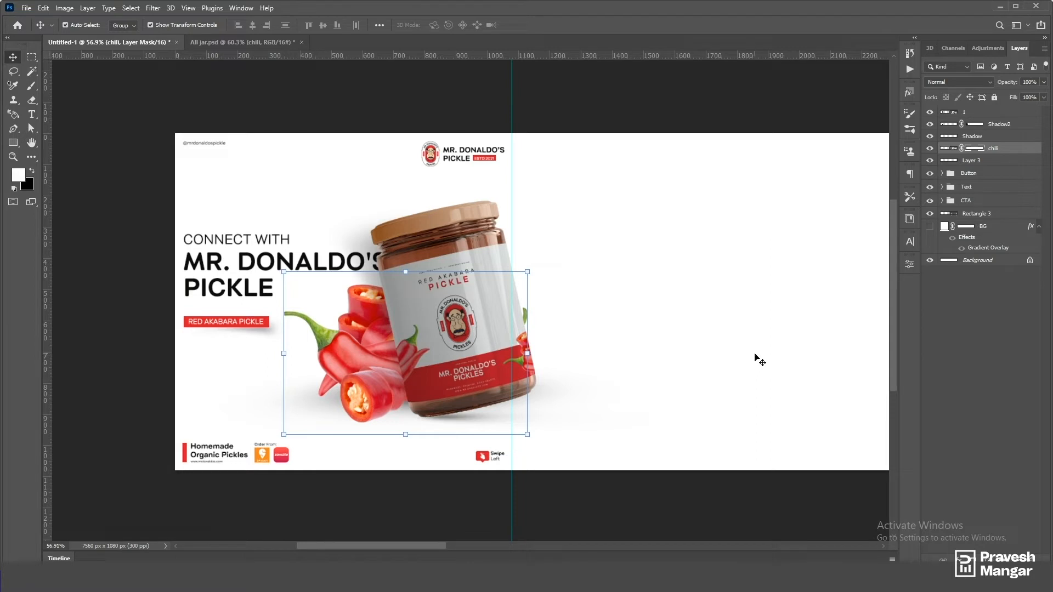
{"action": "key", "text": "b"}
{"action": "left_click", "coordinate": [79, 24]}
{"action": "left_click", "coordinate": [96, 128]}
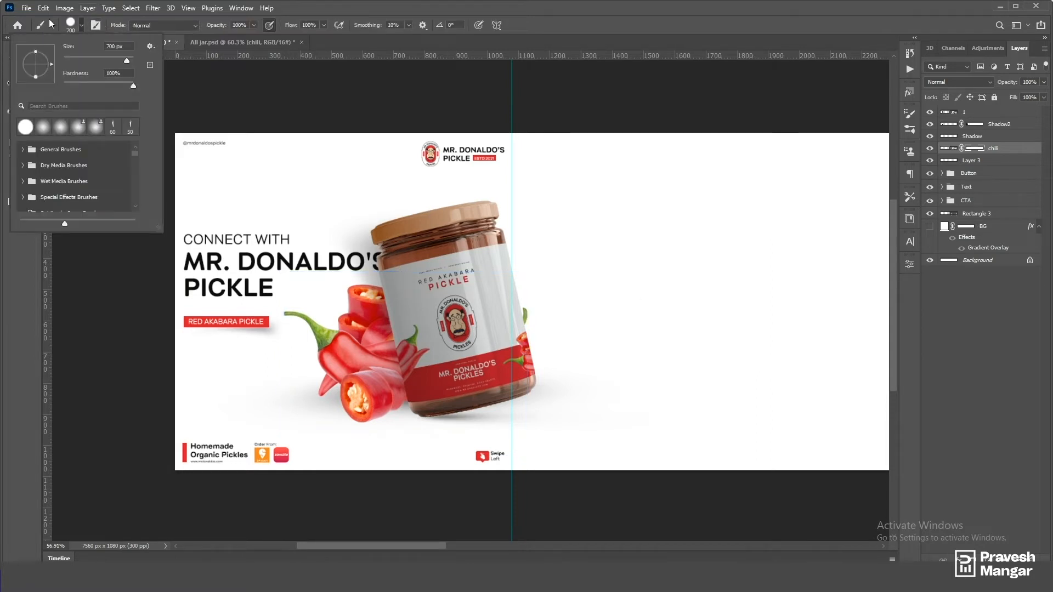
{"action": "left_click", "coordinate": [48, 18]}
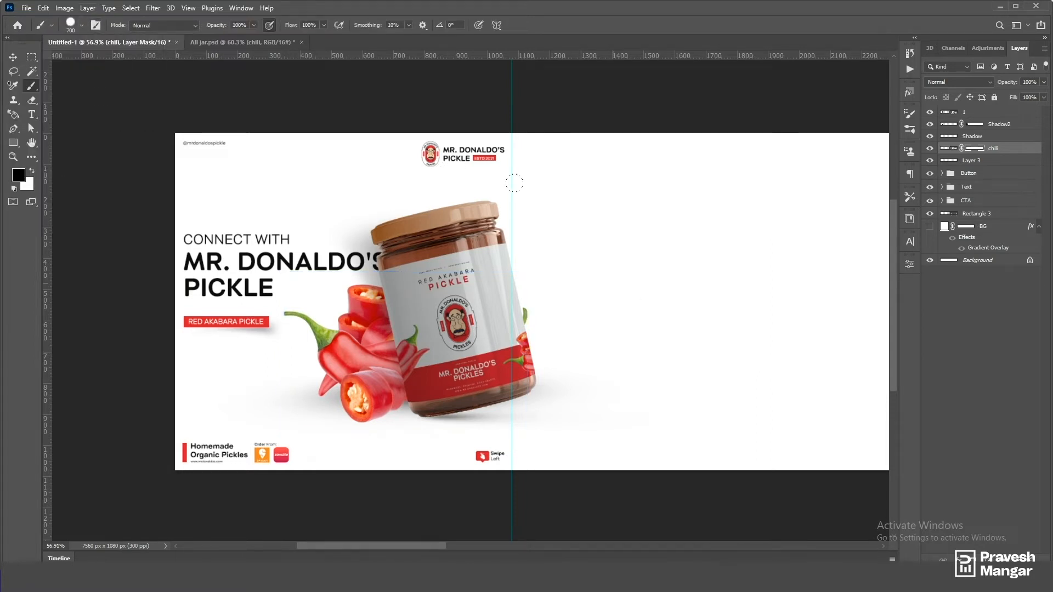
Step: Try adding a layer mask to Layer 3 and undo it
{"action": "left_click", "coordinate": [996, 159]}
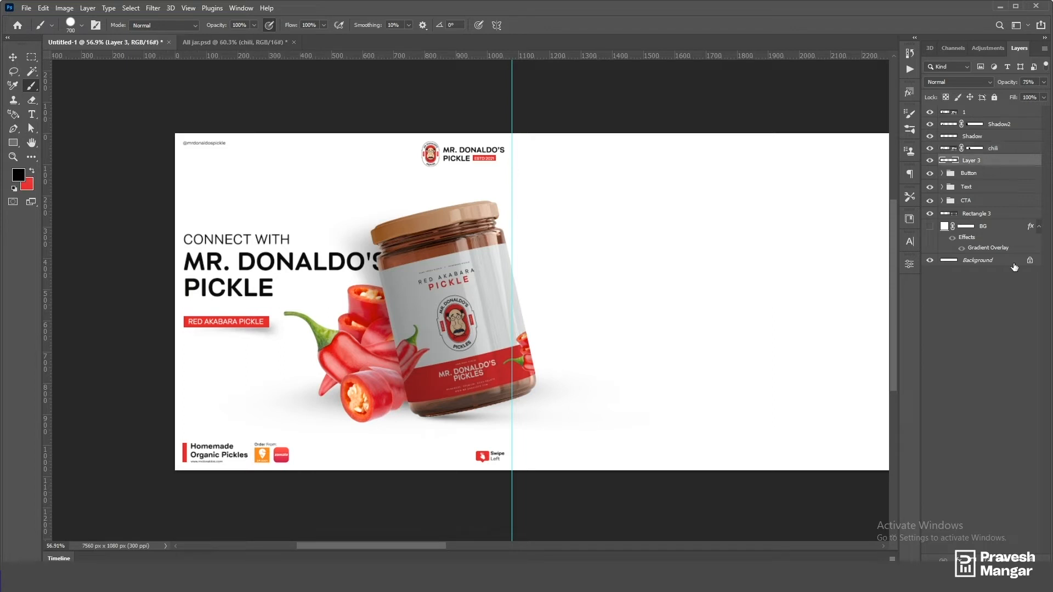
{"action": "left_click", "coordinate": [974, 559]}
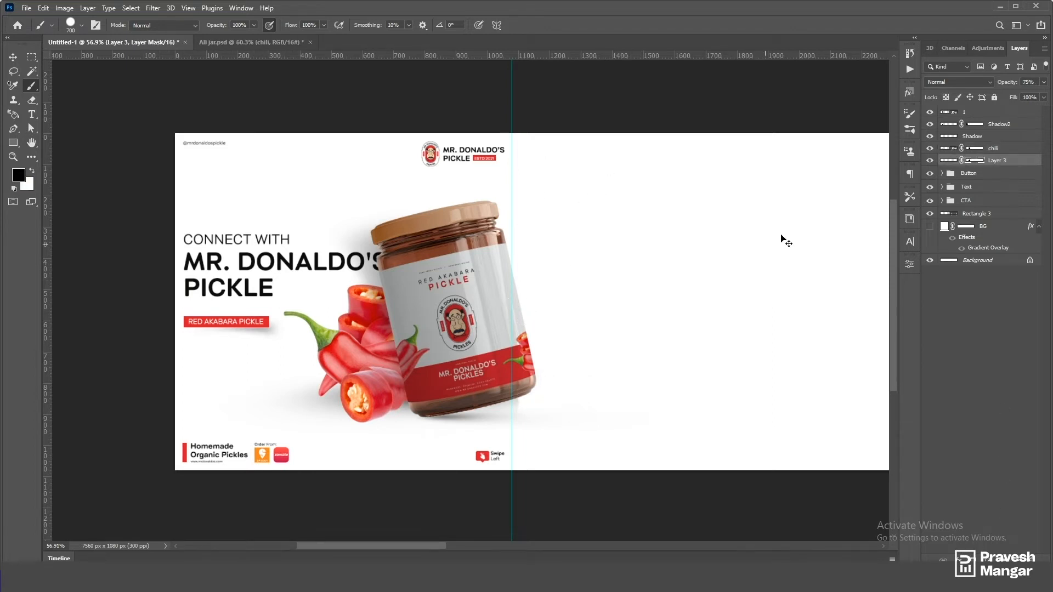
{"action": "key", "text": "ctrl+z"}
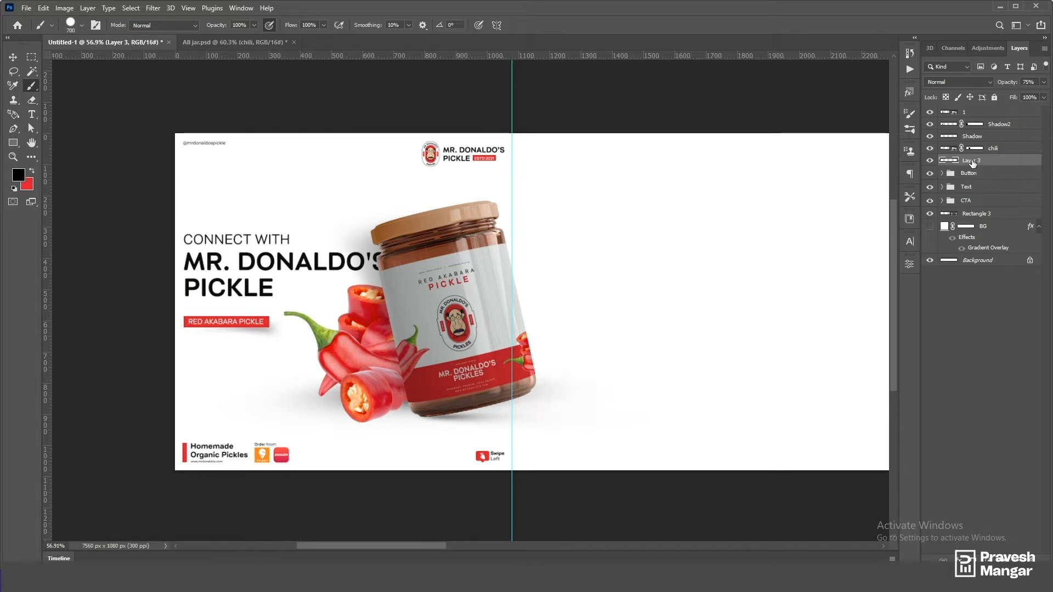
Step: Examine the first slide's composition of jar, chilies, shadows and text, both close up and from a distance
{"action": "scroll", "coordinate": [649, 314], "scroll_direction": "down", "scroll_amount": 2}
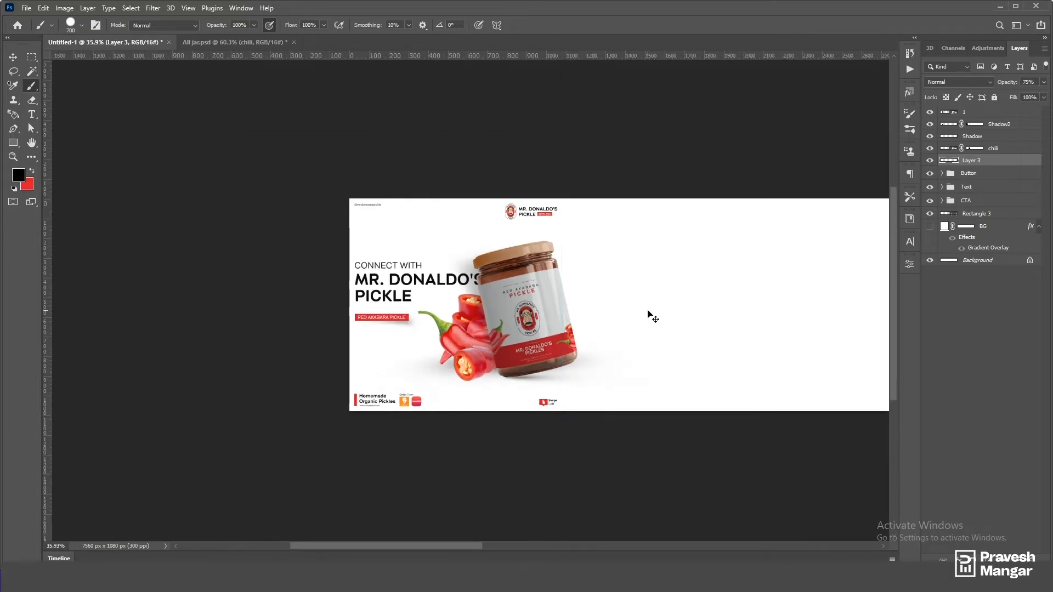
{"action": "scroll", "coordinate": [649, 314], "scroll_direction": "down", "scroll_amount": 2}
{"action": "key", "text": "v"}
{"action": "scroll", "coordinate": [432, 366], "scroll_direction": "up", "scroll_amount": 3}
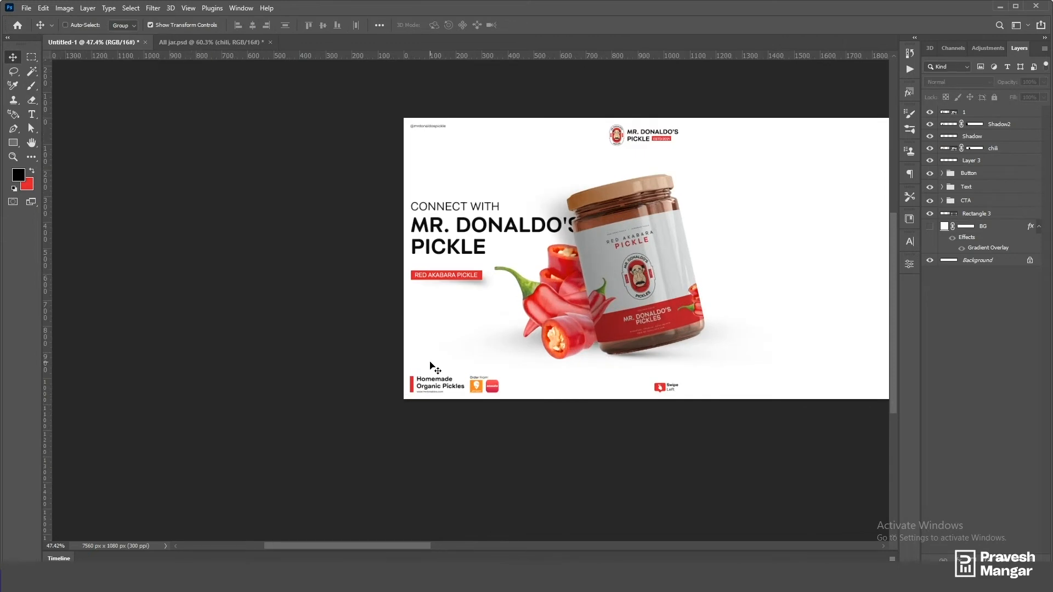
{"action": "scroll", "coordinate": [431, 367], "scroll_direction": "up", "scroll_amount": 1}
{"action": "scroll", "coordinate": [432, 366], "scroll_direction": "up", "scroll_amount": 2}
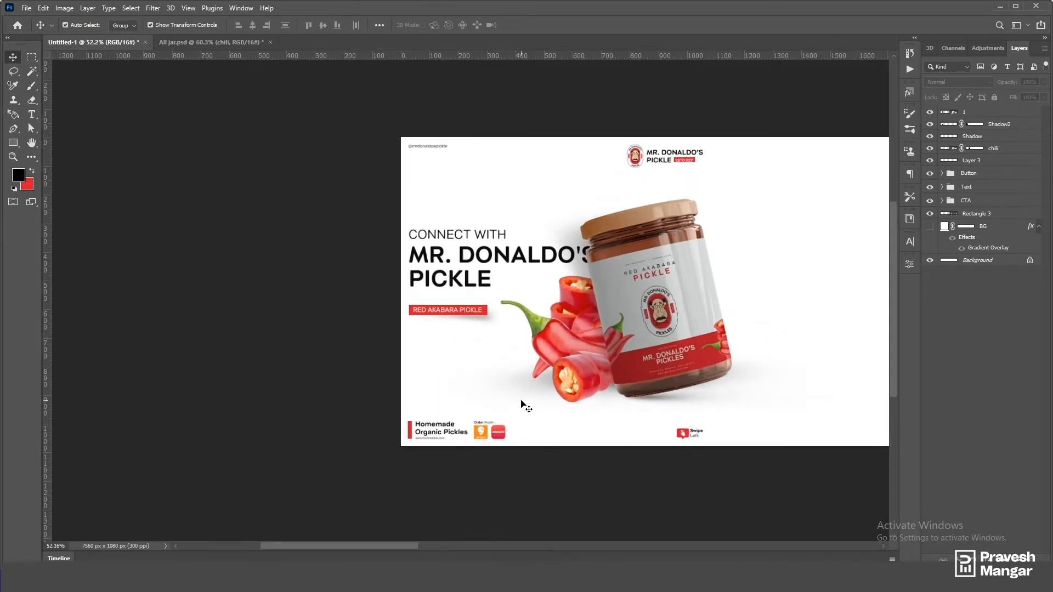
{"action": "scroll", "coordinate": [523, 405], "scroll_direction": "down", "scroll_amount": 2}
{"action": "scroll", "coordinate": [521, 404], "scroll_direction": "down", "scroll_amount": 3}
{"action": "scroll", "coordinate": [521, 404], "scroll_direction": "up", "scroll_amount": 3}
{"action": "left_click_drag", "start_coordinate": [606, 345], "coordinate": [590, 347]}
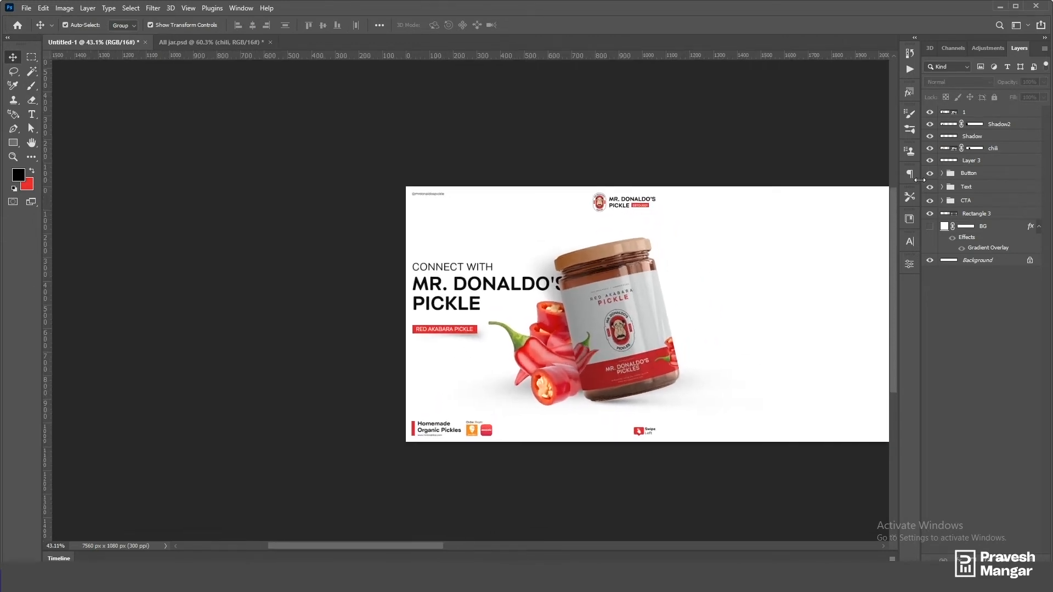
Step: Group the layers from 1 down to Layer 3 and name the group Product
{"action": "left_click", "coordinate": [1001, 113]}
{"action": "left_click", "coordinate": [986, 162], "text": "shift"}
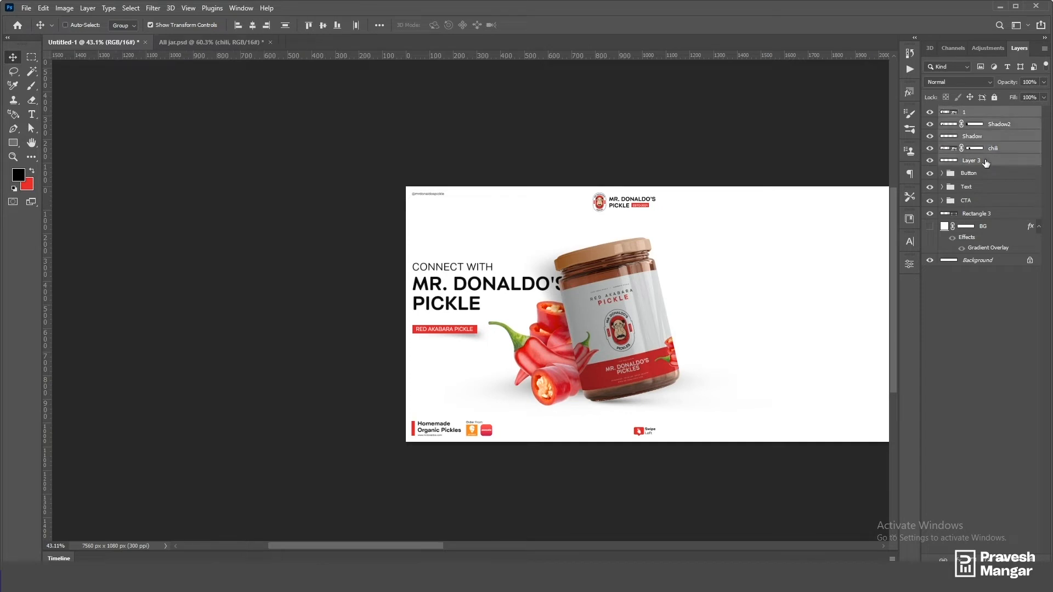
{"action": "key", "text": "ctrl+g"}
{"action": "double_click", "coordinate": [969, 112]}
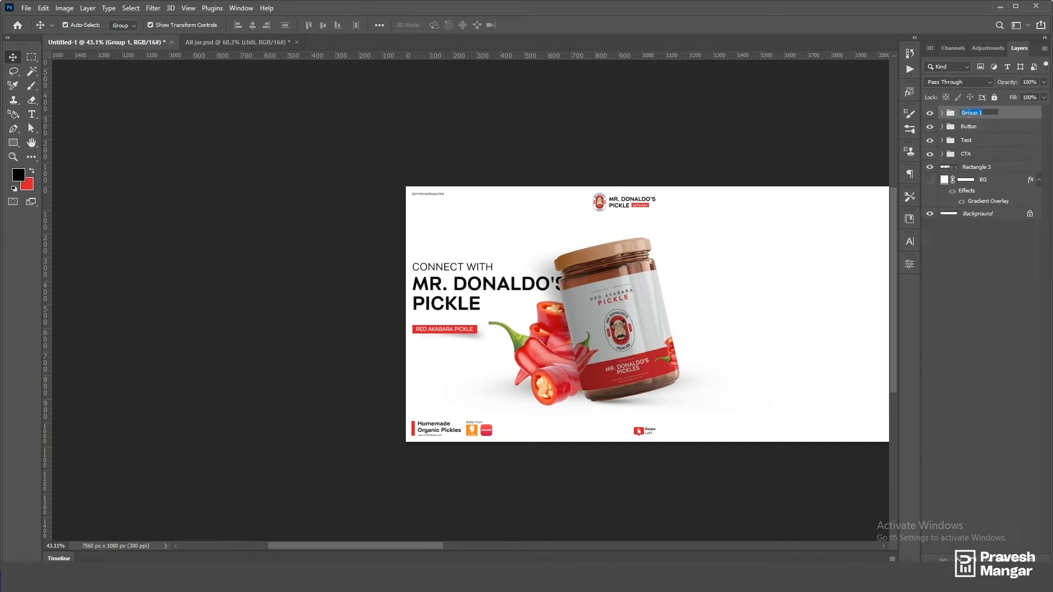
{"action": "type", "text": "Product"}
{"action": "key", "text": "Return"}
Step: Check what the CTA, Text, Button and Product groups contain by hiding and showing each one
{"action": "left_click", "coordinate": [965, 158]}
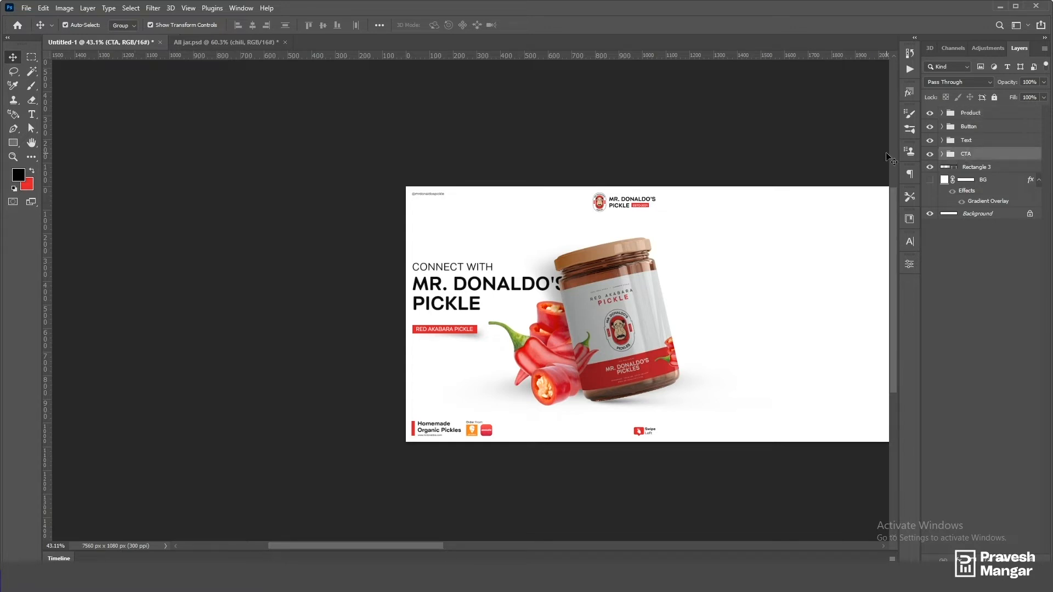
{"action": "left_click", "coordinate": [930, 154]}
{"action": "left_click", "coordinate": [931, 153]}
{"action": "left_click", "coordinate": [931, 141]}
{"action": "left_click", "coordinate": [931, 141]}
{"action": "left_click", "coordinate": [930, 127]}
{"action": "left_click", "coordinate": [930, 126]}
{"action": "scroll", "coordinate": [722, 297], "scroll_direction": "down", "scroll_amount": 4}
{"action": "scroll", "coordinate": [723, 297], "scroll_direction": "up", "scroll_amount": 4}
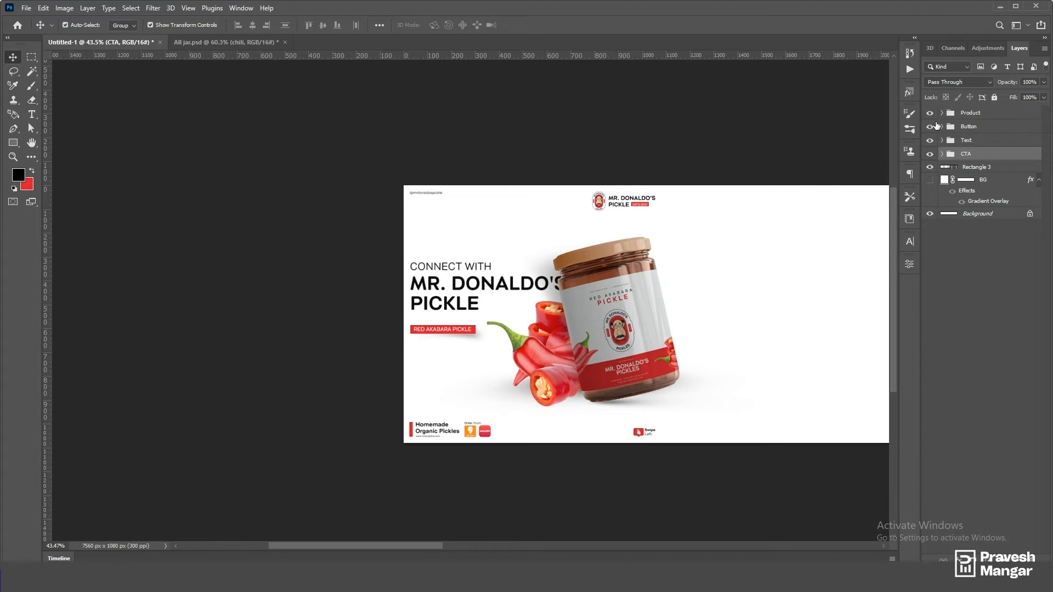
{"action": "left_click", "coordinate": [930, 113]}
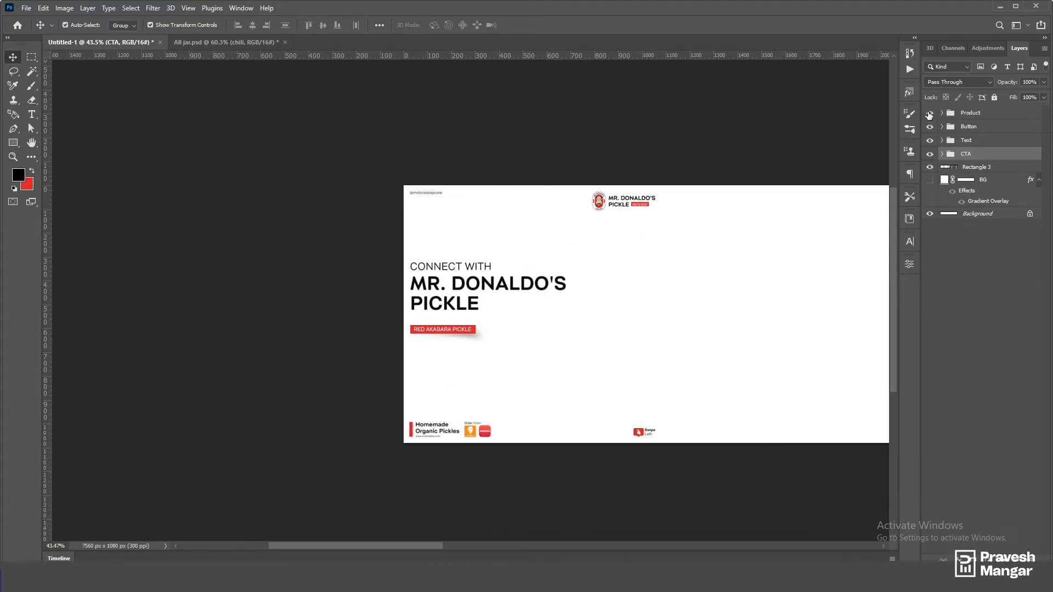
{"action": "left_click", "coordinate": [929, 114]}
{"action": "left_click", "coordinate": [741, 131]}
{"action": "scroll", "coordinate": [650, 226], "scroll_direction": "down", "scroll_amount": 3}
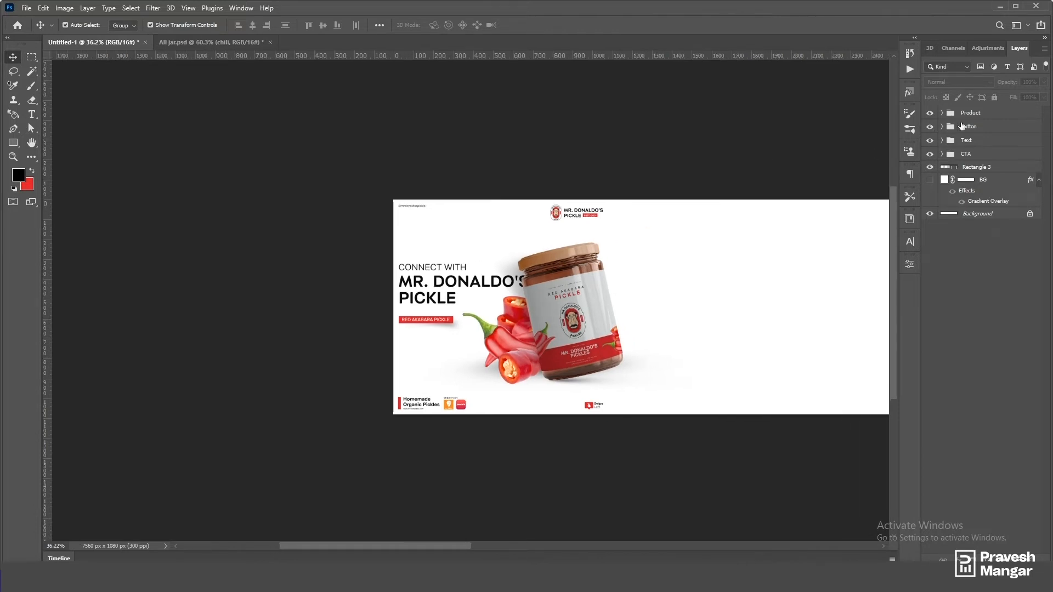
Step: Show the BG layer and group Product, Button, Text, CTA and Rectangle 3 together
{"action": "left_click", "coordinate": [977, 115]}
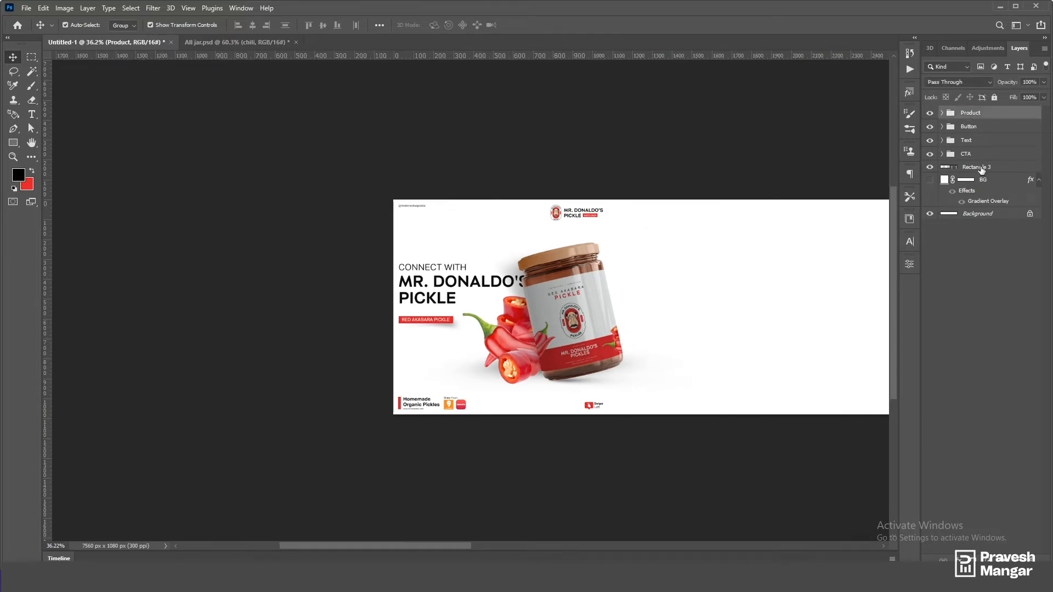
{"action": "left_click", "coordinate": [982, 167], "text": "shift"}
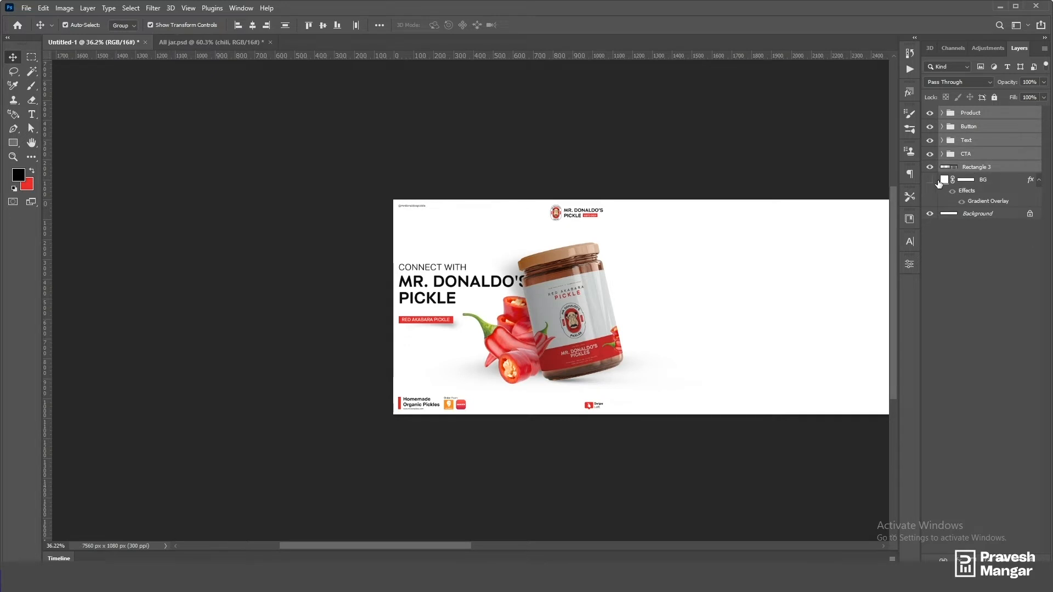
{"action": "scroll", "coordinate": [660, 223], "scroll_direction": "down", "scroll_amount": 2}
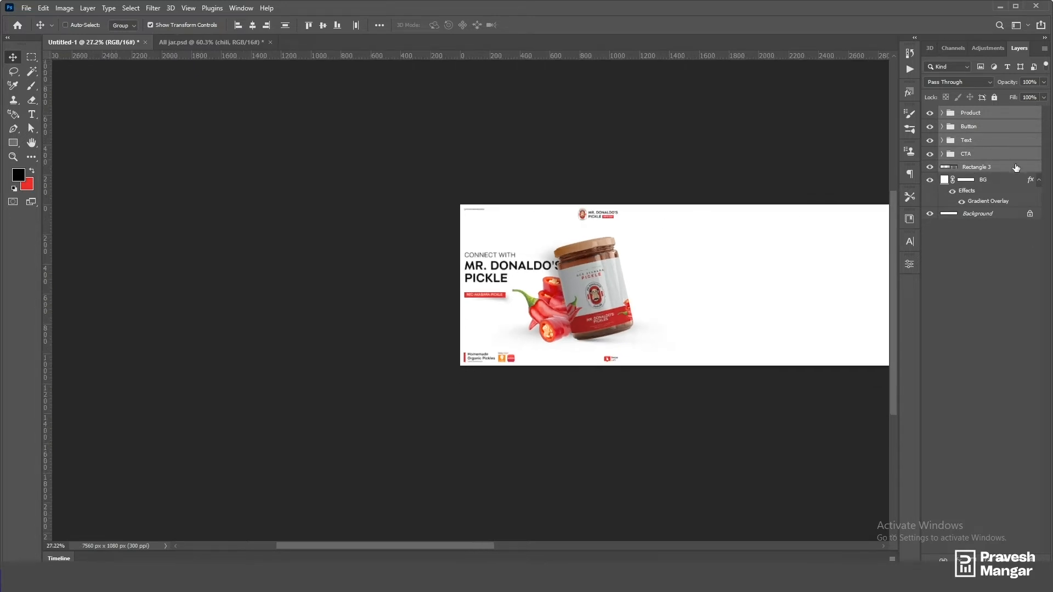
{"action": "key", "text": "ctrl+g"}
Step: Collapse the BG layer's effects list and rename the new slide group as 1
{"action": "left_click", "coordinate": [1040, 127]}
{"action": "double_click", "coordinate": [978, 115]}
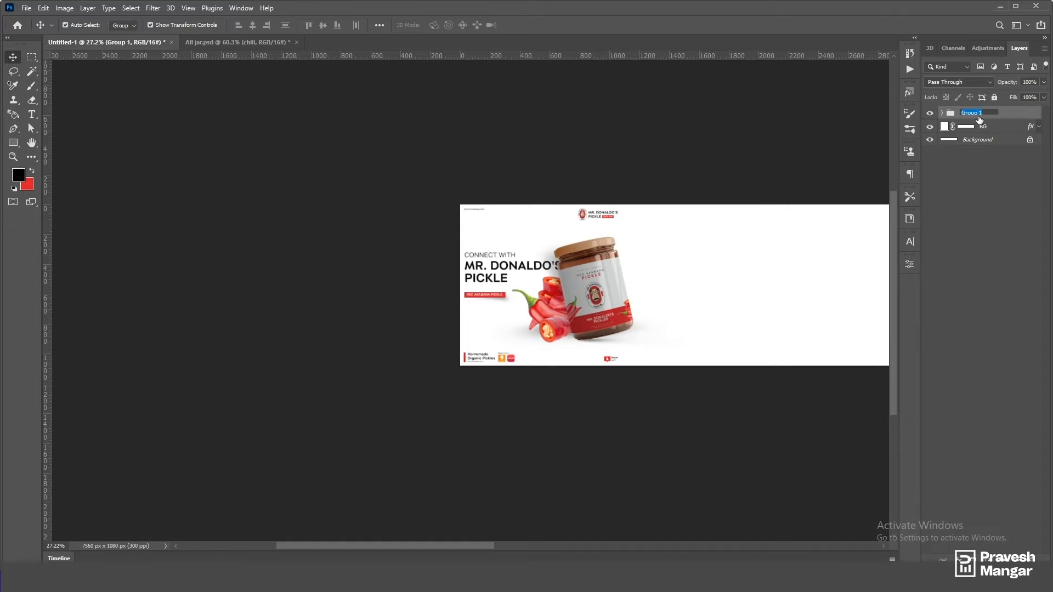
{"action": "key", "text": "Return"}
{"action": "double_click", "coordinate": [979, 116]}
{"action": "type", "text": "1"}
{"action": "key", "text": "Return"}
Step: Examine the whole carousel canvas and the empty area beside the first slide
{"action": "scroll", "coordinate": [548, 144], "scroll_direction": "down", "scroll_amount": 2}
{"action": "left_click", "coordinate": [559, 150]}
{"action": "scroll", "coordinate": [307, 199], "scroll_direction": "down", "scroll_amount": 4}
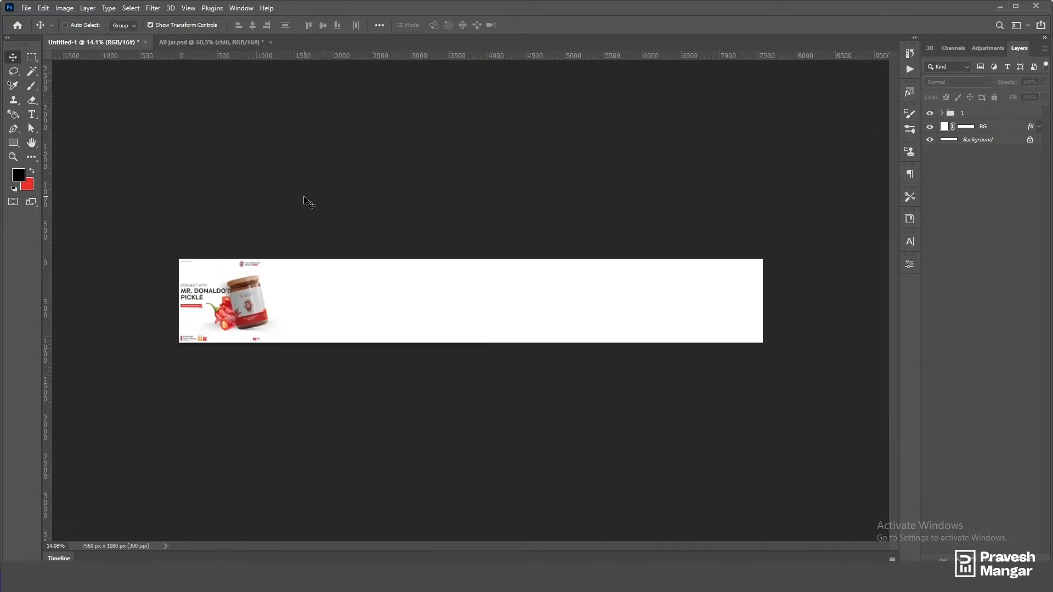
{"action": "scroll", "coordinate": [313, 201], "scroll_direction": "up", "scroll_amount": 4}
{"action": "scroll", "coordinate": [461, 214], "scroll_direction": "down", "scroll_amount": 2}
{"action": "scroll", "coordinate": [319, 214], "scroll_direction": "up", "scroll_amount": 1}
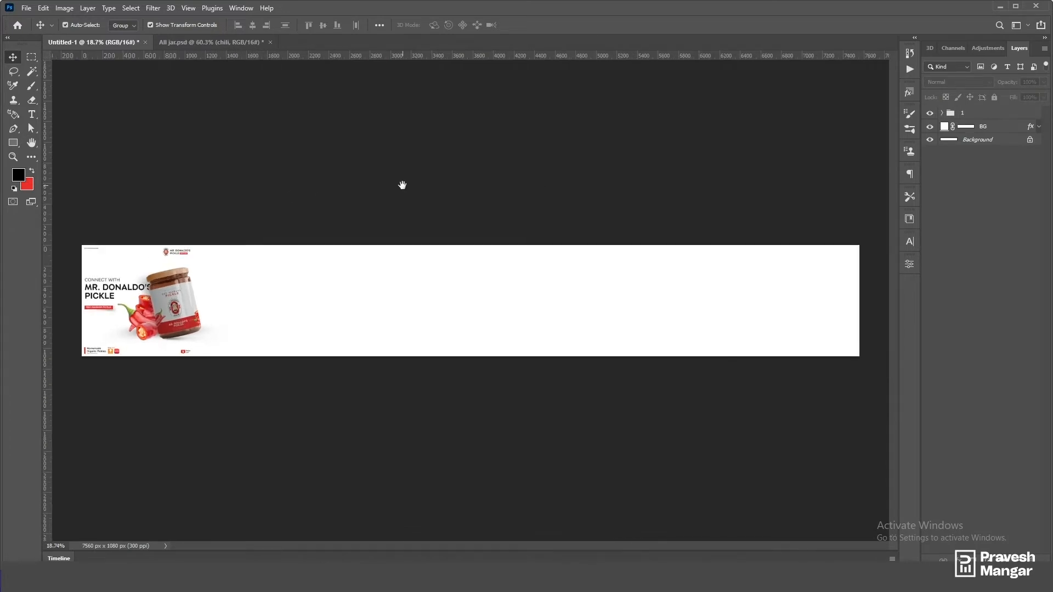
{"action": "scroll", "coordinate": [261, 306], "scroll_direction": "up", "scroll_amount": 1}
{"action": "left_click_drag", "start_coordinate": [261, 306], "coordinate": [351, 301]}
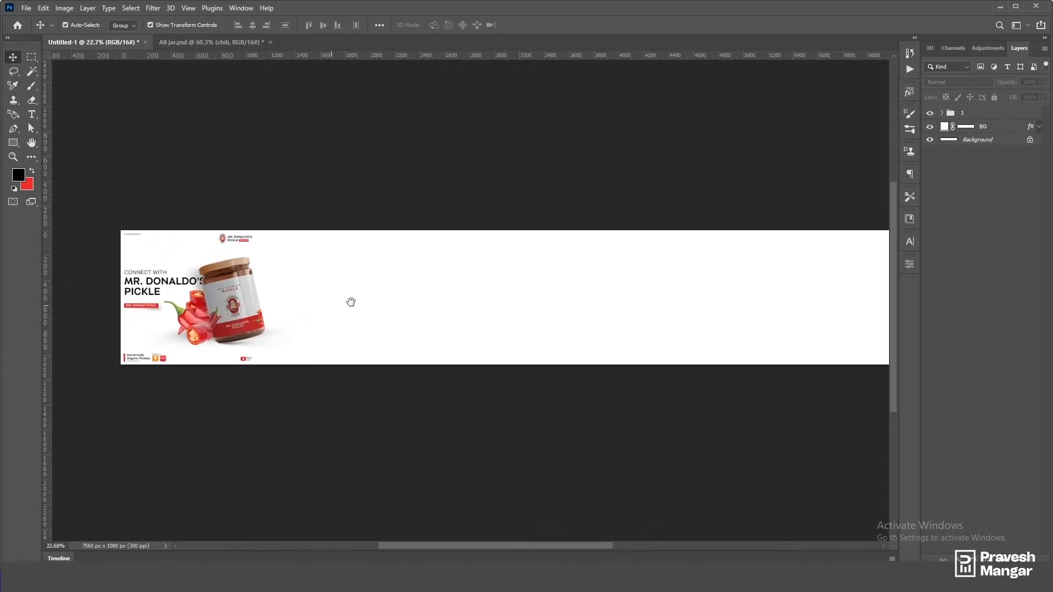
Step: Duplicate slide group 1 six times
{"action": "left_click", "coordinate": [974, 115]}
{"action": "key", "text": "ctrl+0"}
{"action": "key", "text": "ctrl+j"}
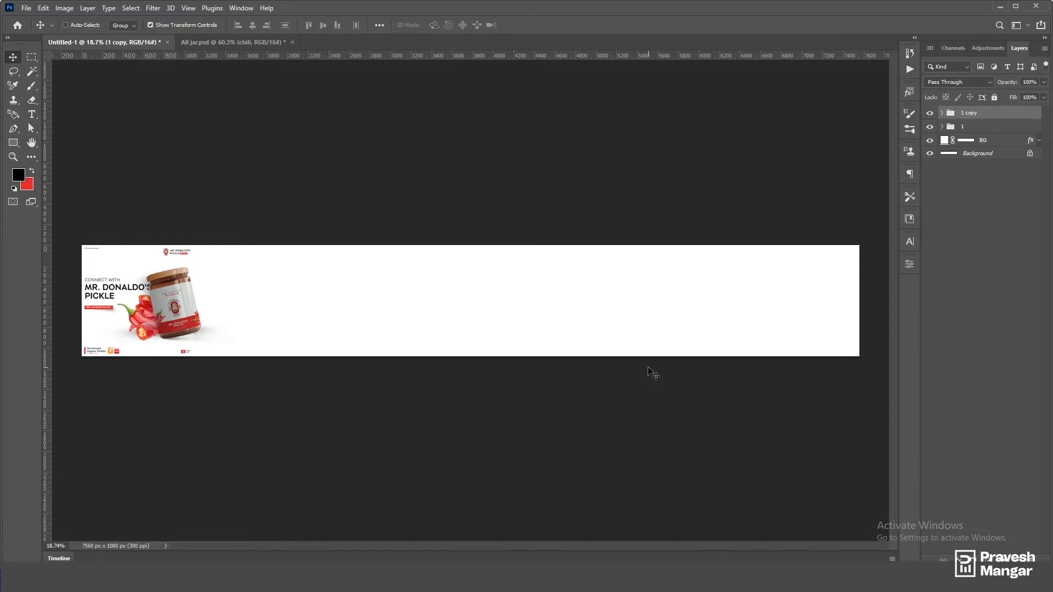
{"action": "key", "text": "ctrl+j"}
{"action": "key", "text": "ctrl+j"}
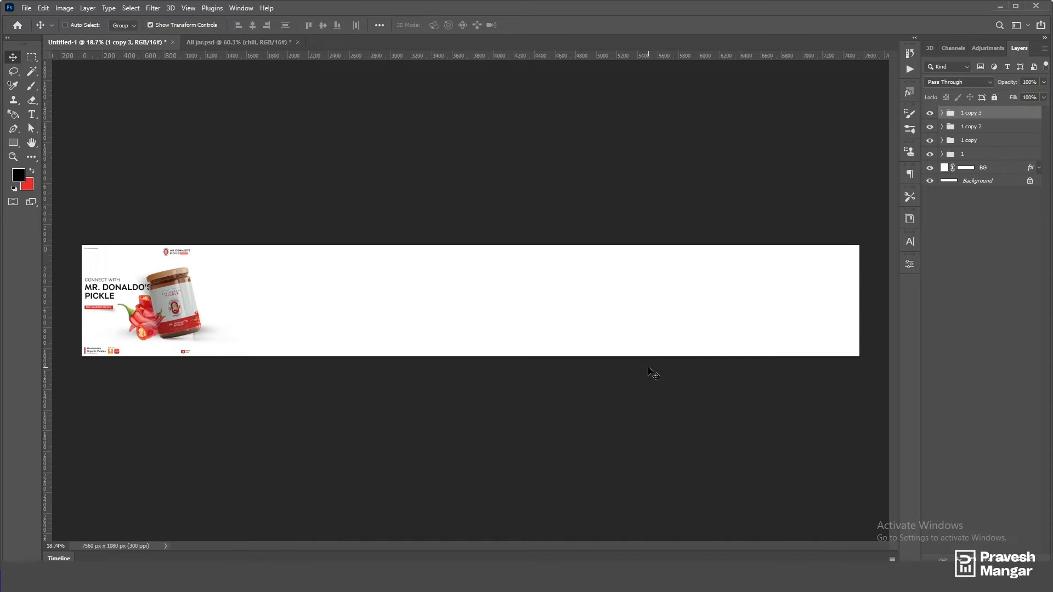
{"action": "key", "text": "ctrl+j"}
{"action": "key", "text": "ctrl+j"}
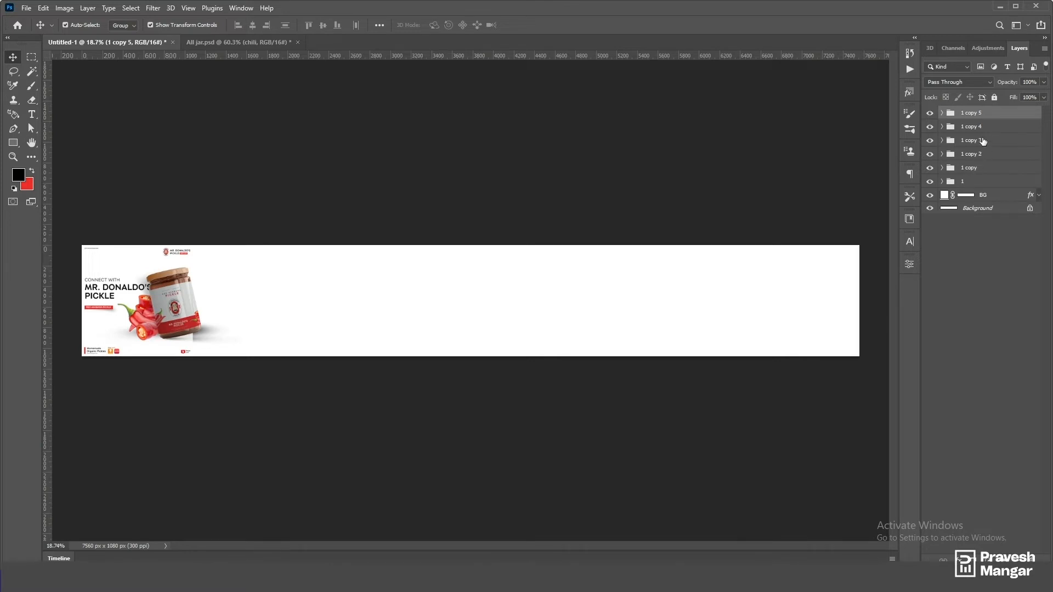
{"action": "key", "text": "ctrl+j"}
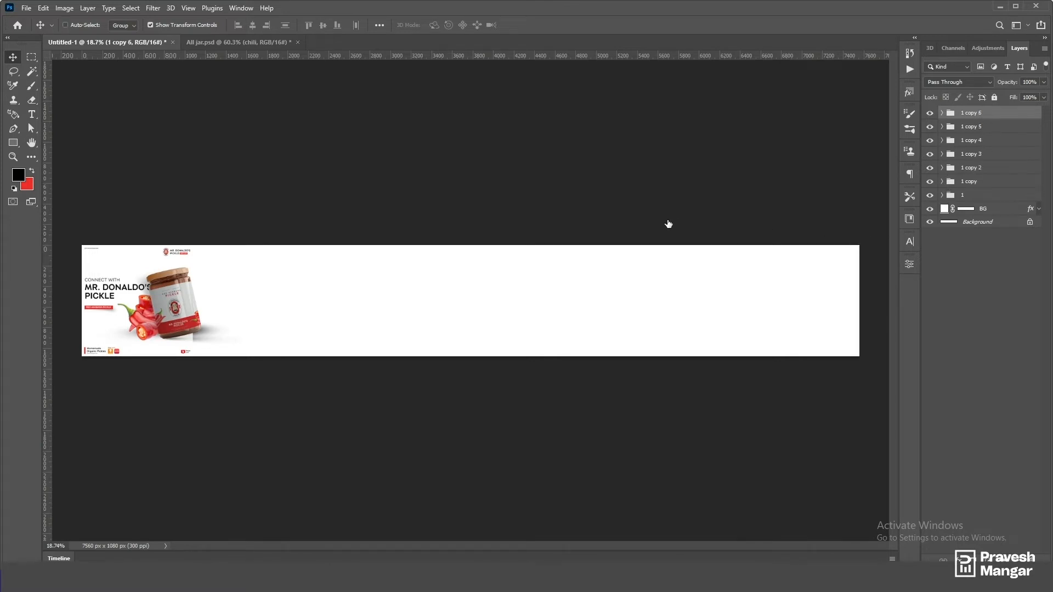
Step: Rename the three lowest duplicated slide groups, from the bottom up, as 2, 3 and 4
{"action": "scroll", "coordinate": [668, 223], "scroll_direction": "down", "scroll_amount": 5}
{"action": "scroll", "coordinate": [285, 329], "scroll_direction": "up", "scroll_amount": 6}
{"action": "left_click_drag", "start_coordinate": [285, 328], "coordinate": [459, 302]}
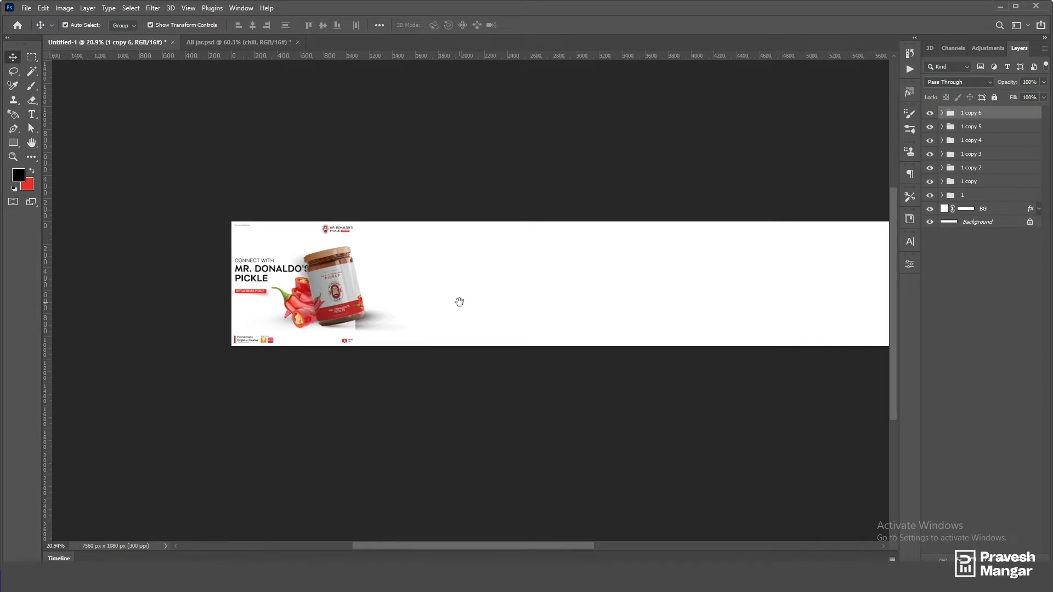
{"action": "scroll", "coordinate": [305, 329], "scroll_direction": "up", "scroll_amount": 1}
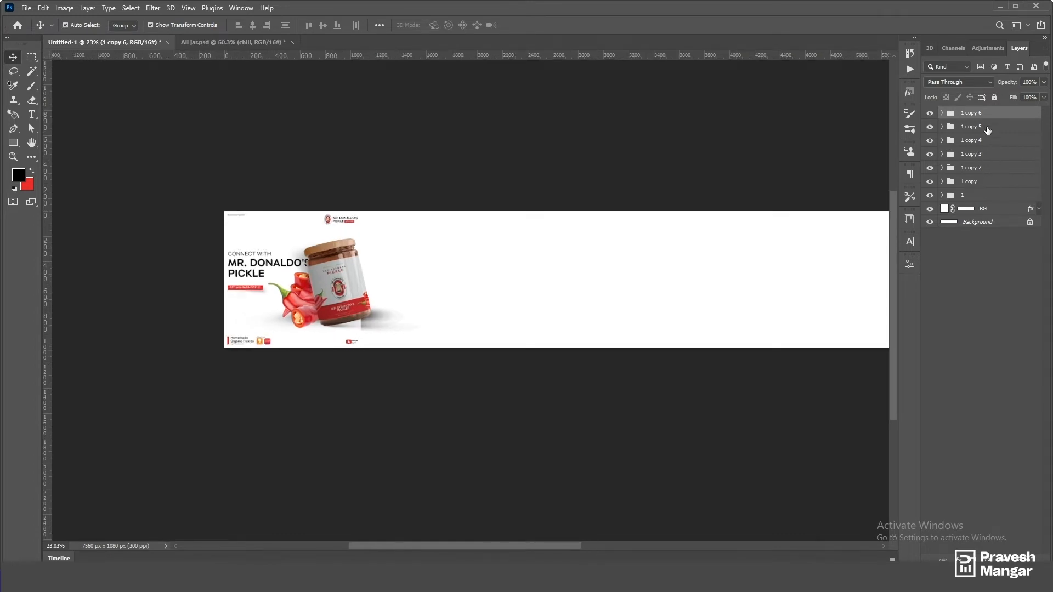
{"action": "double_click", "coordinate": [977, 182]}
{"action": "double_click", "coordinate": [982, 168]}
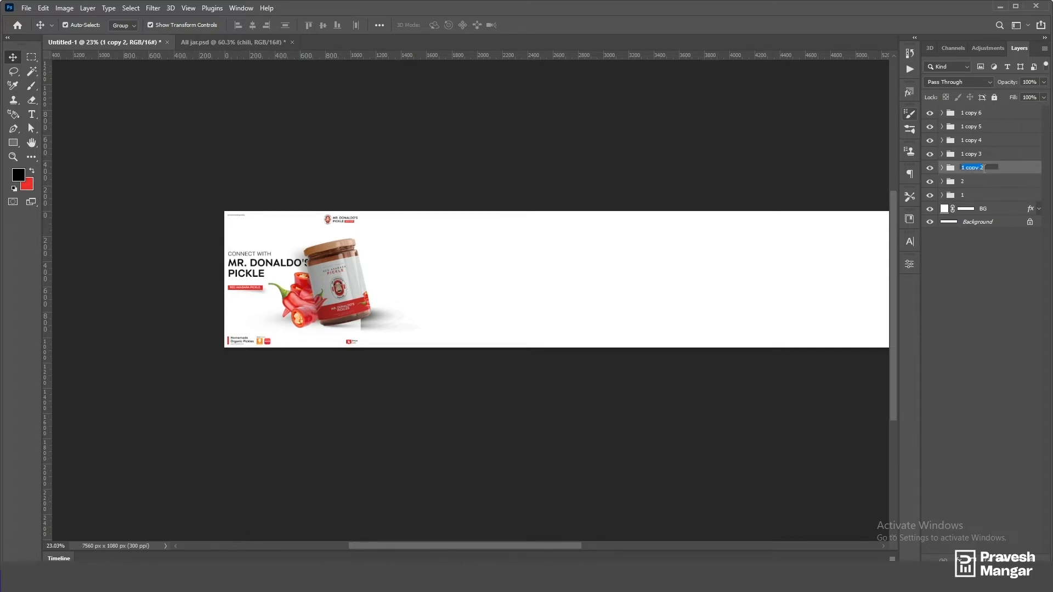
{"action": "type", "text": "3"}
{"action": "double_click", "coordinate": [979, 154]}
{"action": "type", "text": "4"}
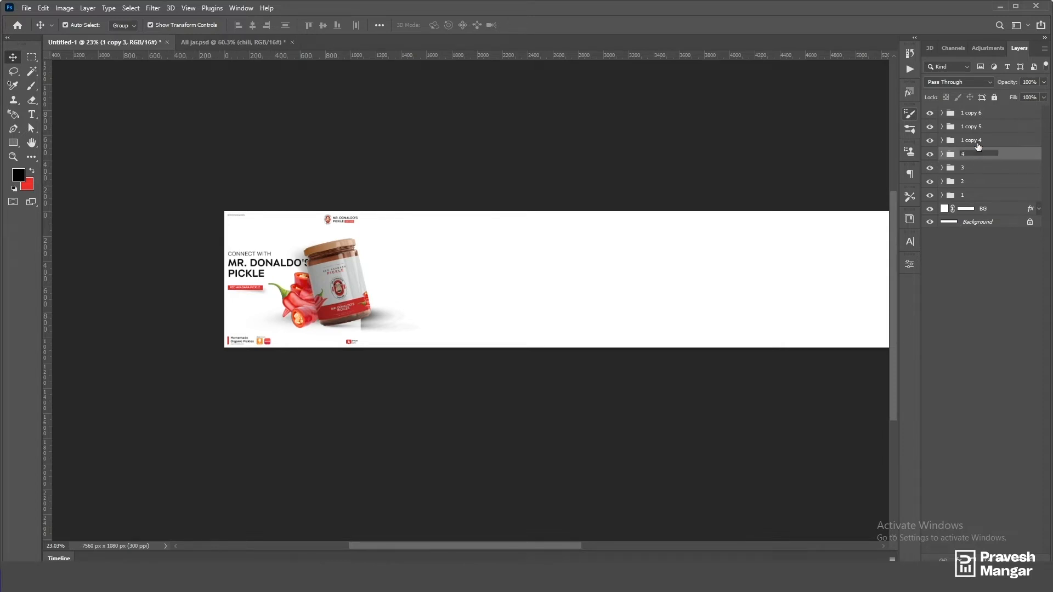
Step: Rename the three remaining duplicated slide groups, from the bottom up, as 5, 6 and 7
{"action": "double_click", "coordinate": [978, 142]}
{"action": "type", "text": "5"}
{"action": "double_click", "coordinate": [977, 127]}
{"action": "type", "text": "6"}
{"action": "double_click", "coordinate": [972, 113]}
{"action": "type", "text": "7"}
{"action": "key", "text": "Return"}
{"action": "scroll", "coordinate": [507, 264], "scroll_direction": "down", "scroll_amount": 4}
{"action": "scroll", "coordinate": [530, 253], "scroll_direction": "up", "scroll_amount": 4}
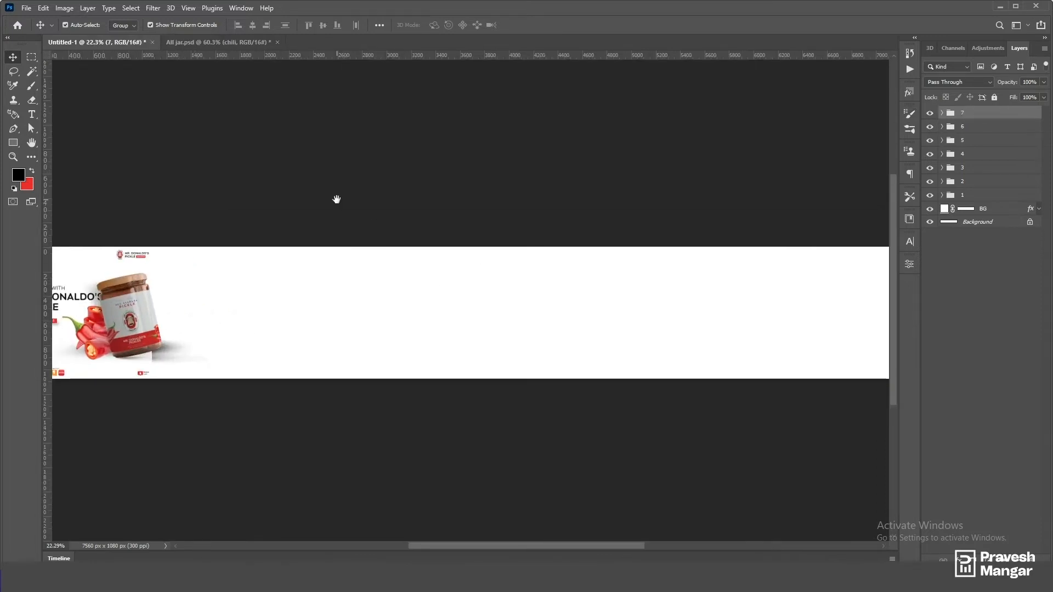
Step: Align slide group 7 to the right edge of the whole canvas selection, and clear the selection
{"action": "left_click_drag", "start_coordinate": [337, 200], "coordinate": [665, 178]}
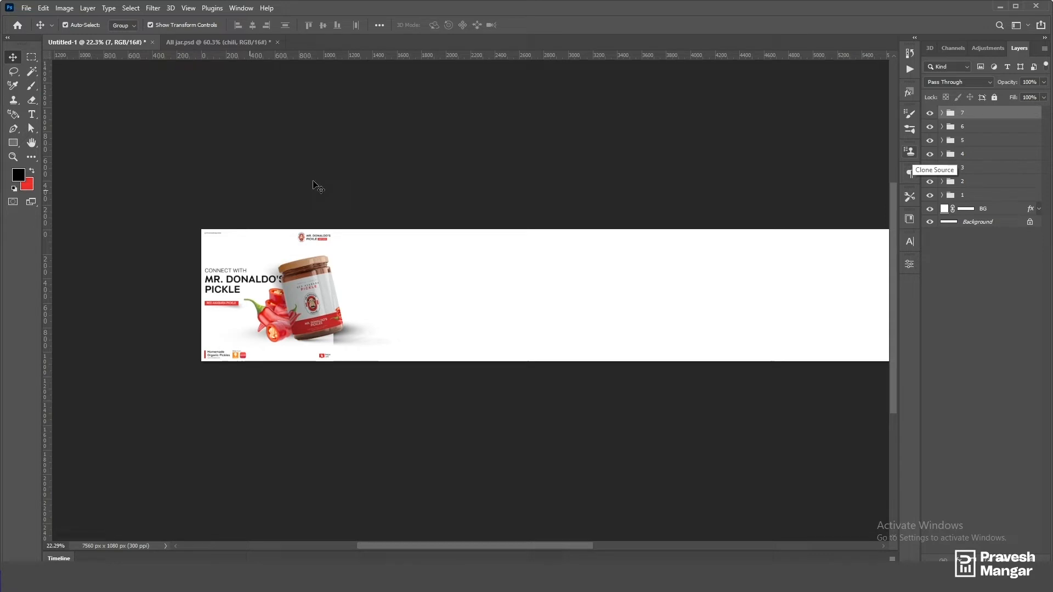
{"action": "key", "text": "ctrl+a"}
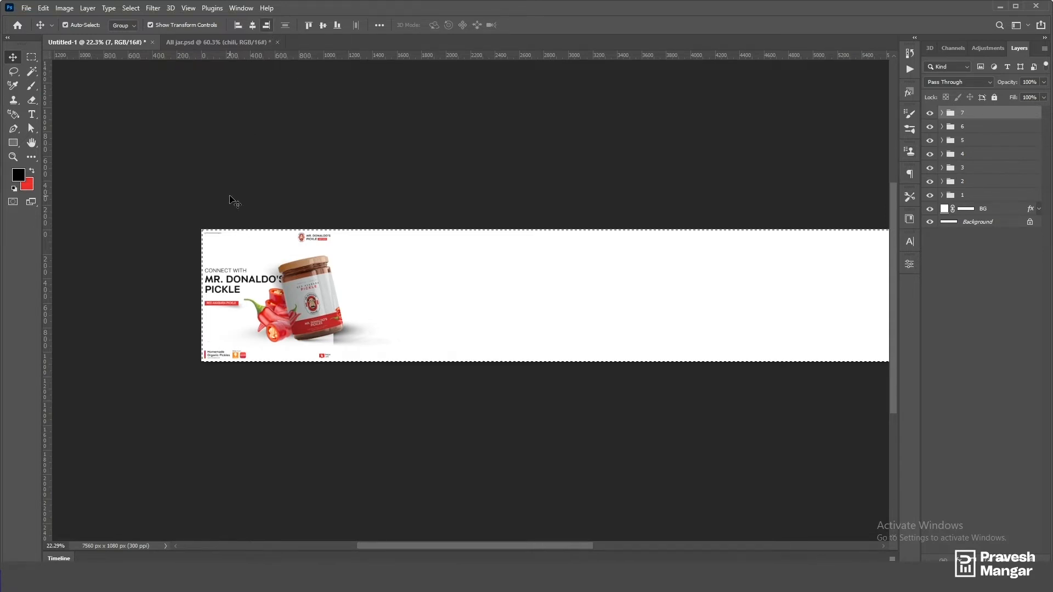
{"action": "scroll", "coordinate": [229, 198], "scroll_direction": "down", "scroll_amount": 3}
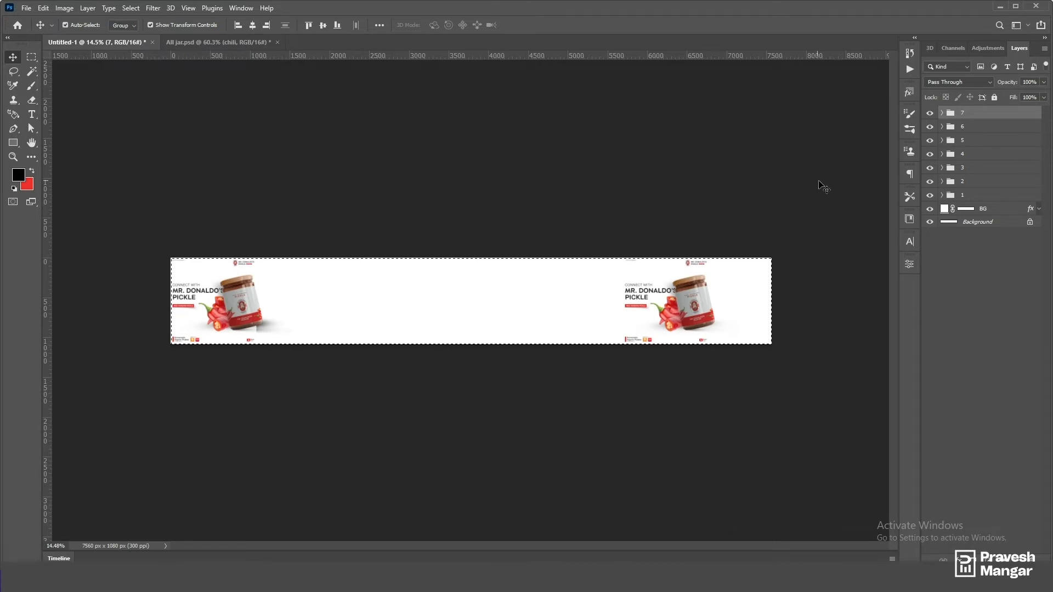
{"action": "key", "text": "ctrl+d"}
{"action": "key", "text": "ctrl+plus"}
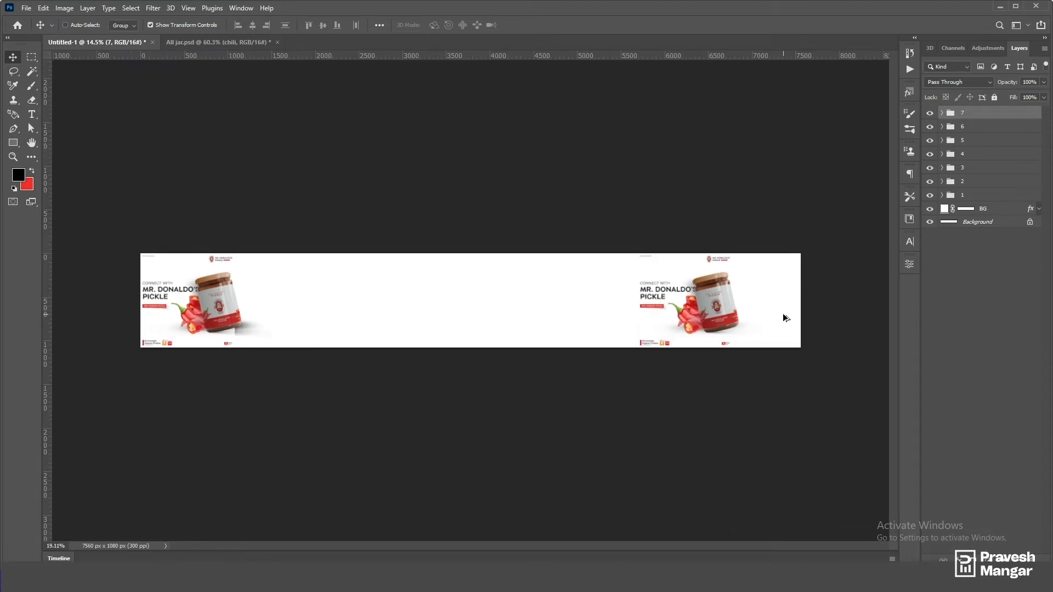
Step: Turn off auto-select and move slide group 7 about 789 px right so its square slide ends at the canvas edge
{"action": "scroll", "coordinate": [783, 318], "scroll_direction": "up", "scroll_amount": 5}
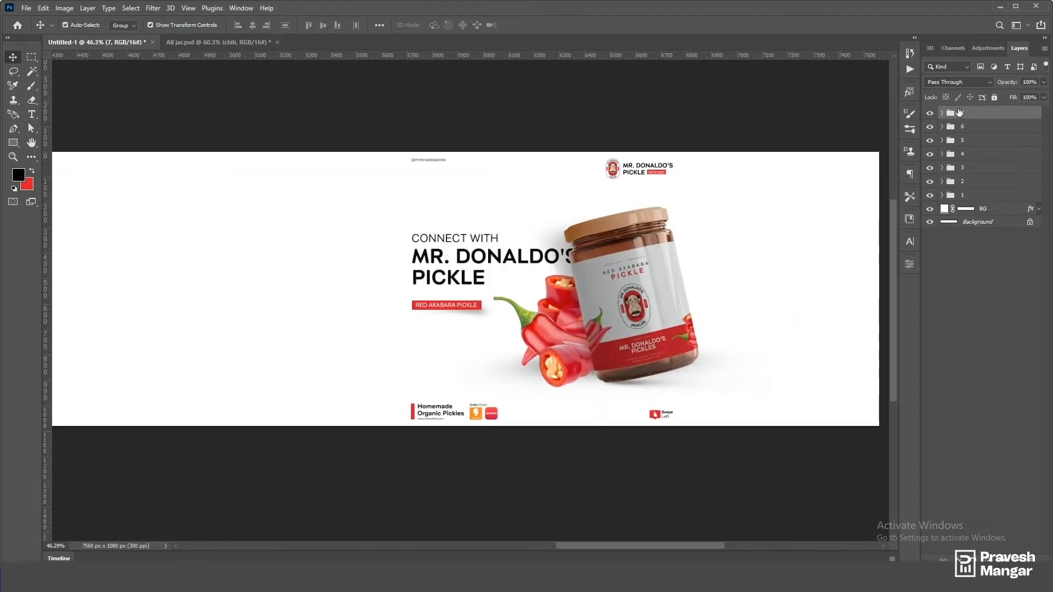
{"action": "left_click", "coordinate": [66, 25]}
{"action": "scroll", "coordinate": [277, 211], "scroll_direction": "down", "scroll_amount": 2}
{"action": "left_click_drag", "start_coordinate": [505, 283], "coordinate": [628, 286]}
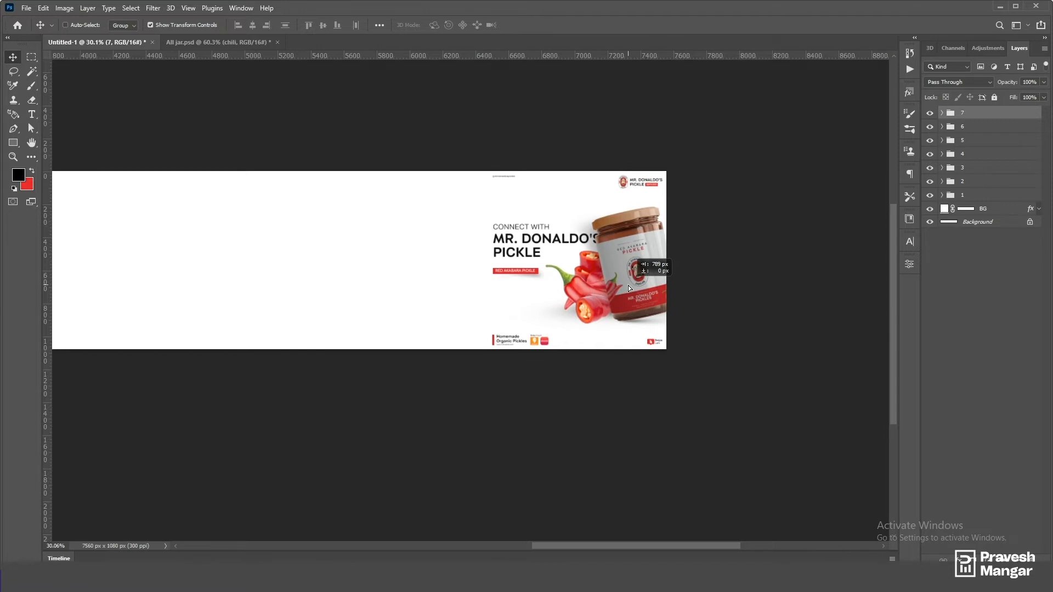
{"action": "scroll", "coordinate": [689, 204], "scroll_direction": "up", "scroll_amount": 2}
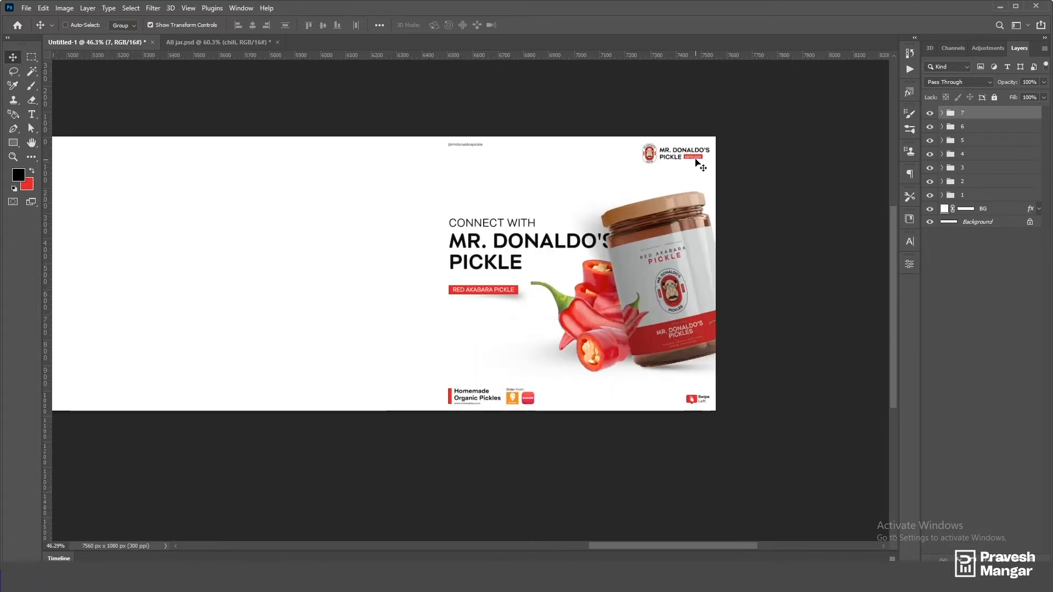
{"action": "left_click_drag", "start_coordinate": [692, 260], "coordinate": [689, 264]}
{"action": "scroll", "coordinate": [689, 264], "scroll_direction": "down", "scroll_amount": 2}
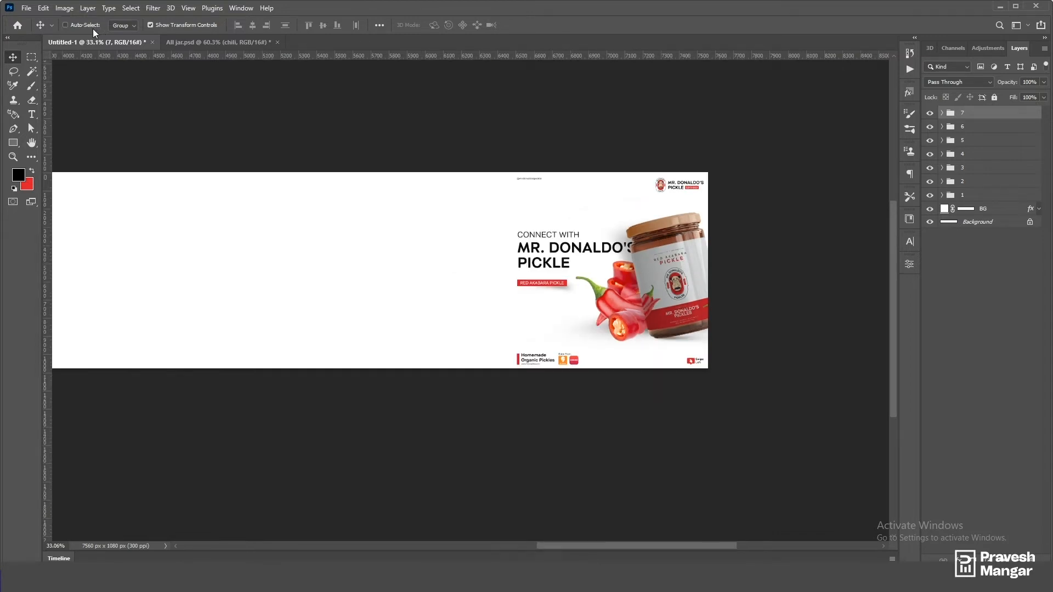
Step: Check the bounds of Rectangle 3 inside slide group 7 against the canvas edges
{"action": "left_click", "coordinate": [943, 113]}
{"action": "left_click", "coordinate": [981, 184]}
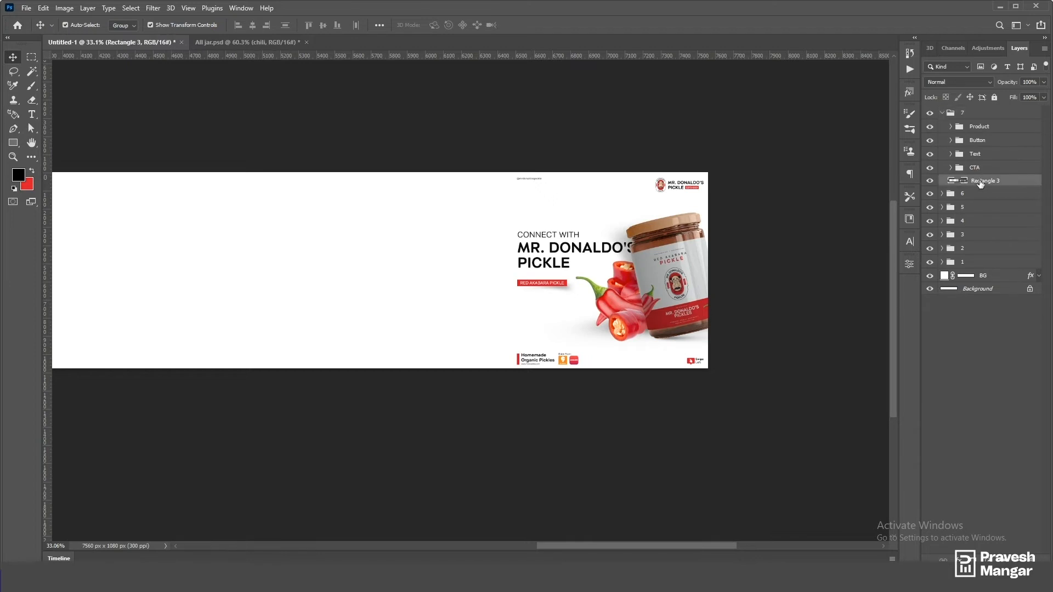
{"action": "key", "text": "ctrl+t"}
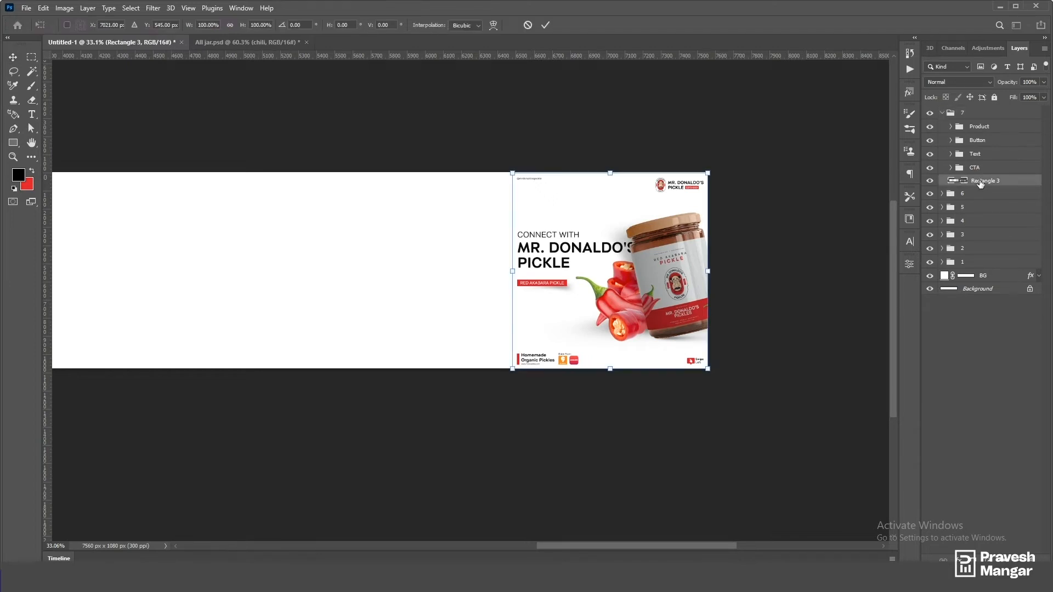
{"action": "key", "text": "Return"}
Step: Nudge all contents of slide group 7 vertically to line up with the canvas edges, and deselect them
{"action": "left_click", "coordinate": [979, 127], "text": "shift"}
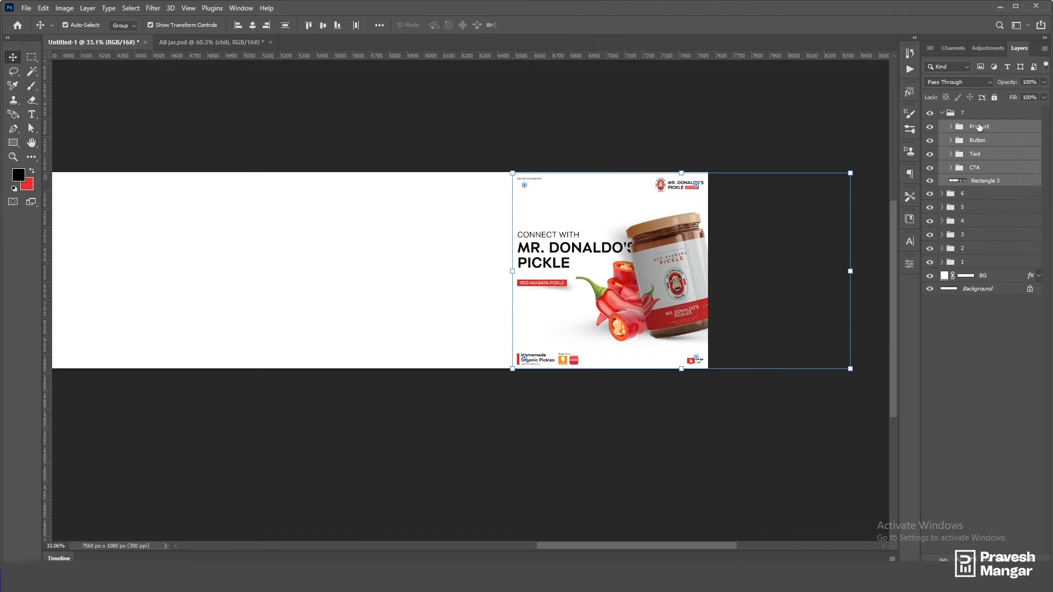
{"action": "scroll", "coordinate": [696, 285], "scroll_direction": "up", "scroll_amount": 2}
{"action": "scroll", "coordinate": [695, 286], "scroll_direction": "up", "scroll_amount": 2}
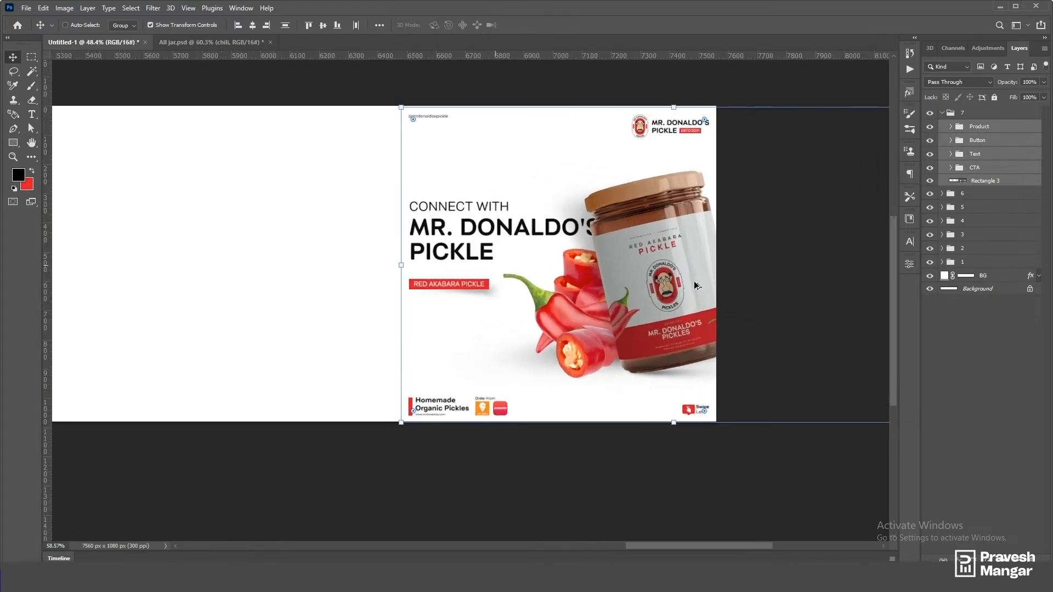
{"action": "key", "text": "Up"}
{"action": "key", "text": "Up"}
{"action": "key", "text": "Up"}
{"action": "key", "text": "Up"}
{"action": "key", "text": "Up"}
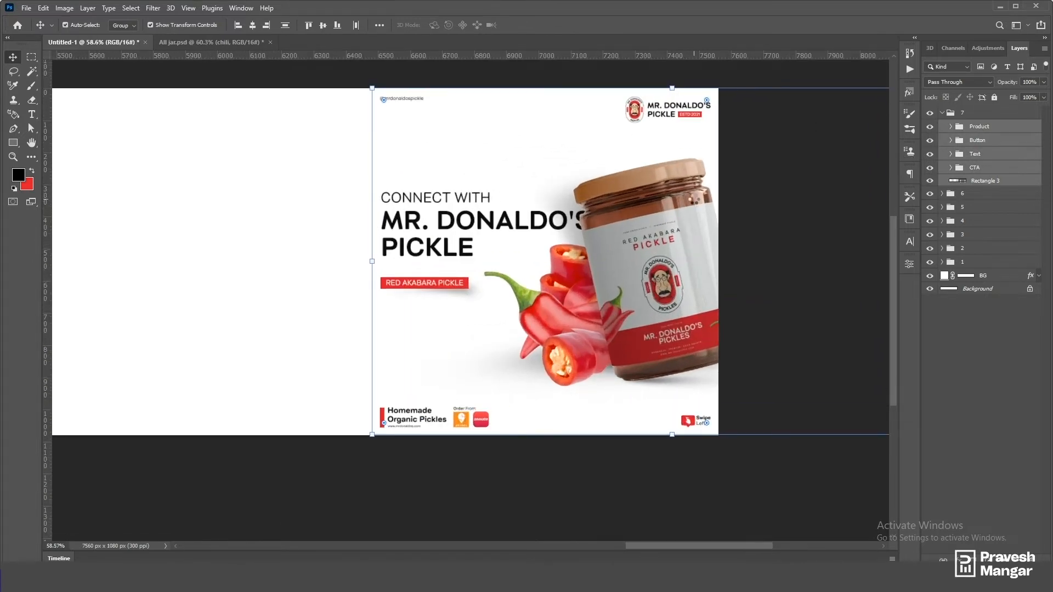
{"action": "key", "text": "Down"}
{"action": "key", "text": "Down"}
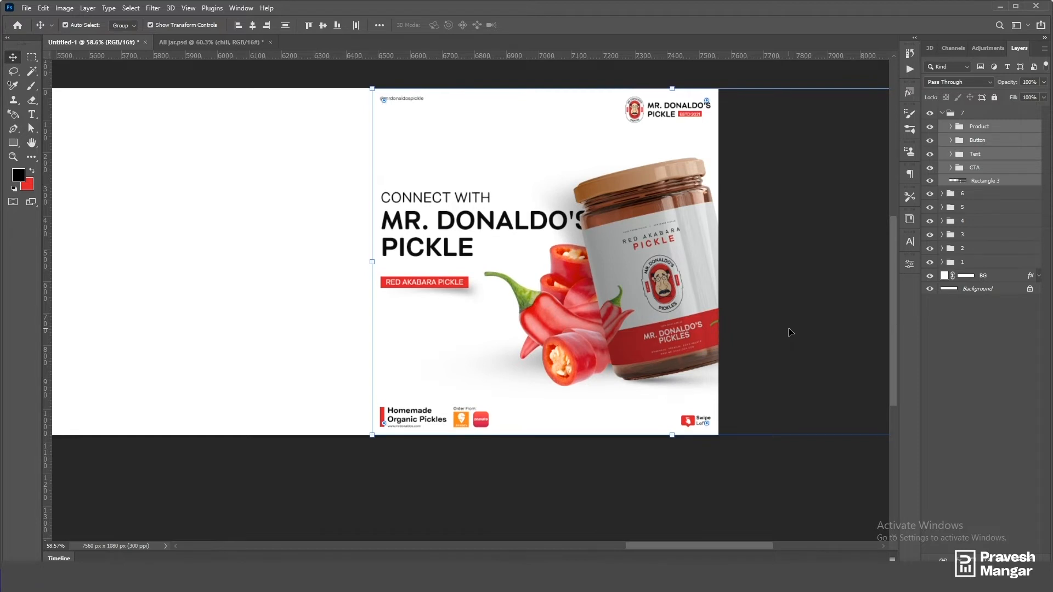
{"action": "left_click", "coordinate": [988, 181]}
{"action": "scroll", "coordinate": [802, 312], "scroll_direction": "up", "scroll_amount": 1}
{"action": "left_click", "coordinate": [801, 312]}
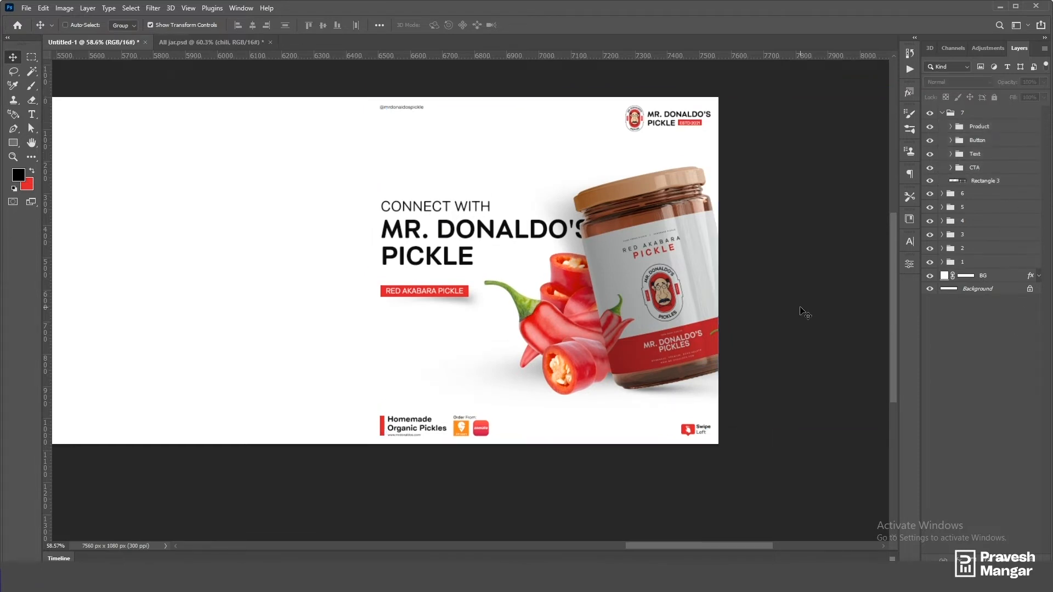
Step: Distribute slide groups 1 to 7 evenly across the canvas width
{"action": "key", "text": "ctrl+0"}
{"action": "key", "text": "ctrl+minus"}
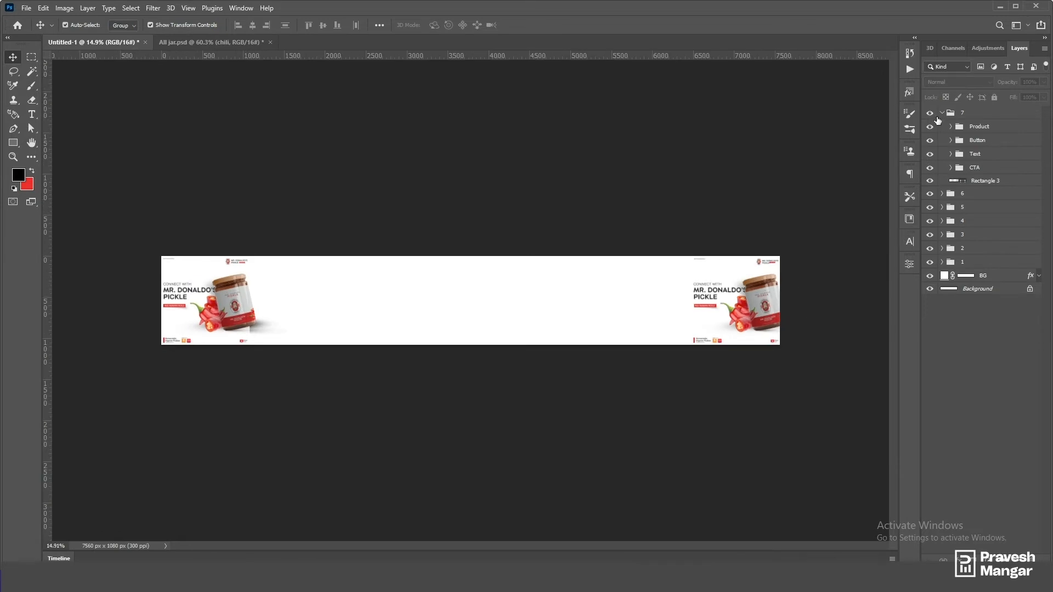
{"action": "left_click", "coordinate": [942, 113]}
{"action": "left_click", "coordinate": [968, 114]}
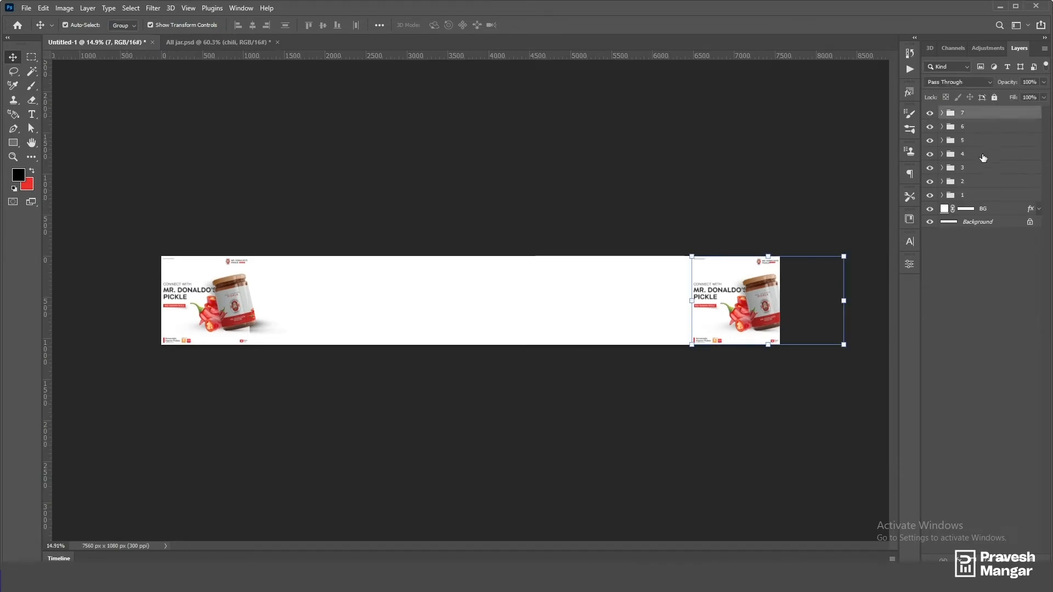
{"action": "left_click", "coordinate": [966, 195], "text": "shift"}
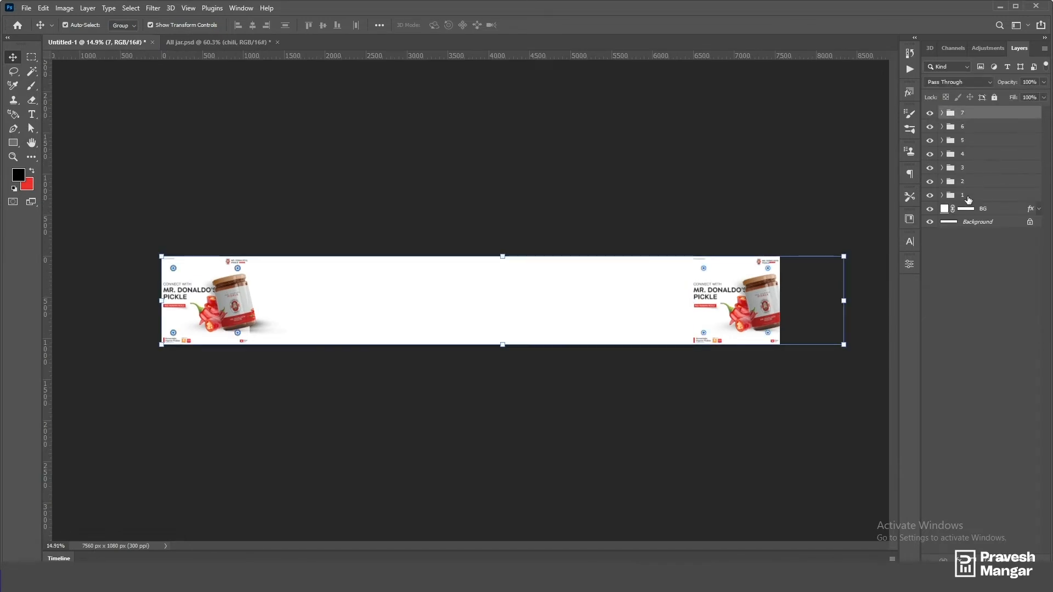
{"action": "left_click", "coordinate": [356, 25]}
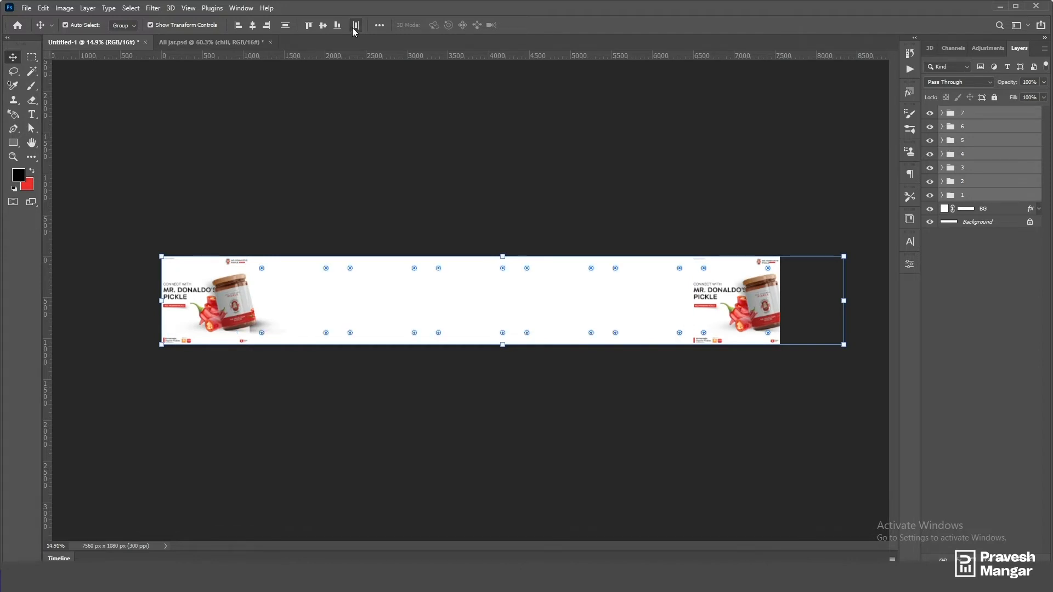
{"action": "left_click", "coordinate": [541, 205]}
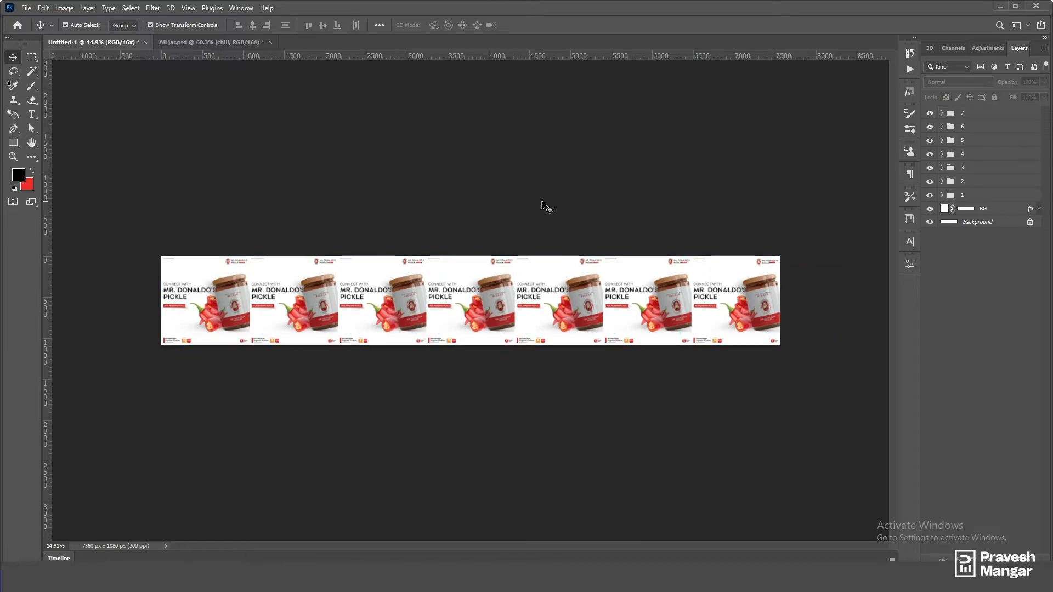
Step: Examine the spacing and edges of the seven slides across the canvas
{"action": "key", "text": "ctrl+minus"}
{"action": "key", "text": "ctrl+minus"}
{"action": "key", "text": "ctrl+plus"}
{"action": "key", "text": "ctrl+plus"}
{"action": "scroll", "coordinate": [541, 205], "scroll_direction": "up", "scroll_amount": 3}
{"action": "scroll", "coordinate": [541, 205], "scroll_direction": "down", "scroll_amount": 4}
{"action": "scroll", "coordinate": [334, 406], "scroll_direction": "up", "scroll_amount": 6}
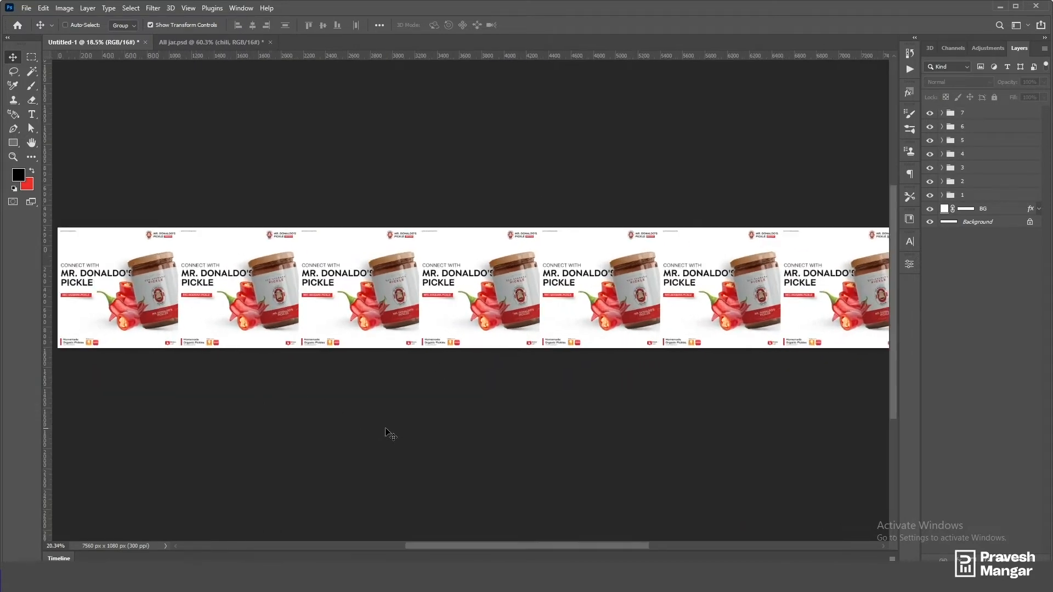
{"action": "left_click_drag", "start_coordinate": [331, 413], "coordinate": [512, 427]}
{"action": "scroll", "coordinate": [427, 382], "scroll_direction": "down", "scroll_amount": 4}
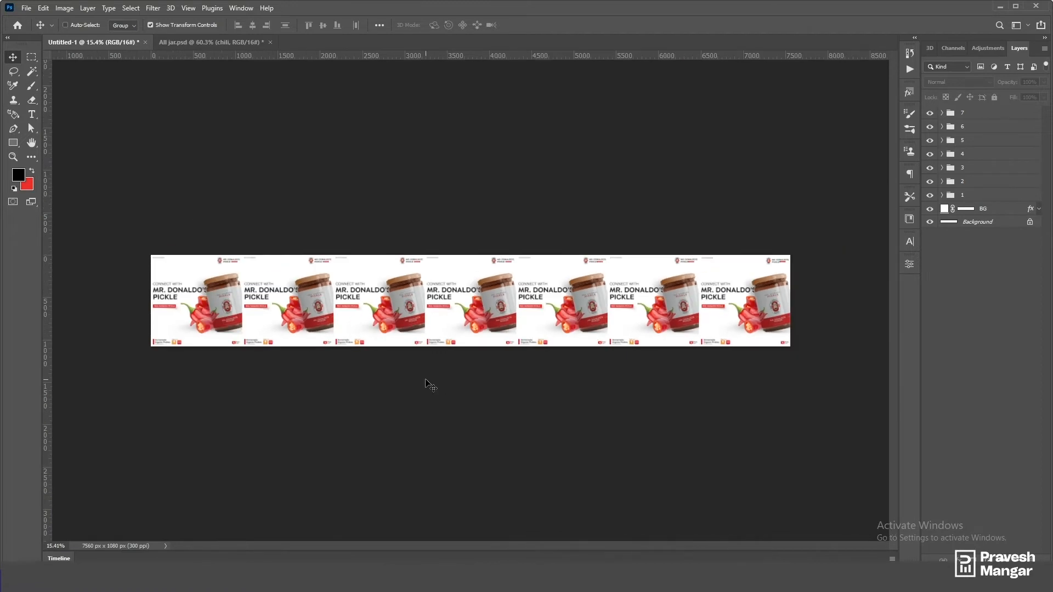
{"action": "scroll", "coordinate": [426, 382], "scroll_direction": "down", "scroll_amount": 1}
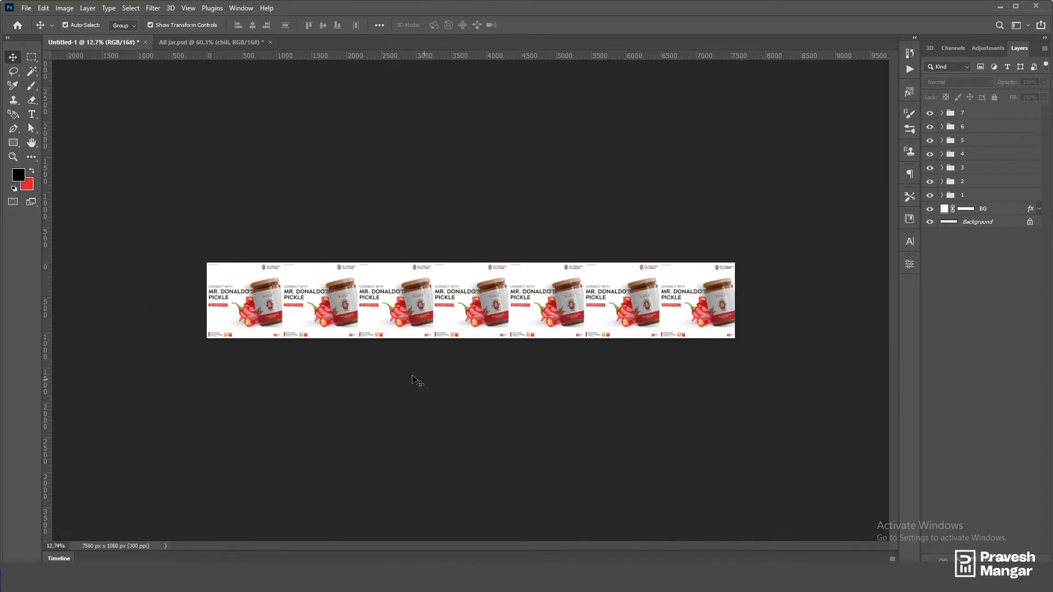
Step: Expand the CTA group inside slide group 2 and switch the Move tool's auto-select to Layer
{"action": "scroll", "coordinate": [413, 380], "scroll_direction": "up", "scroll_amount": 12}
{"action": "scroll", "coordinate": [384, 384], "scroll_direction": "down", "scroll_amount": 1}
{"action": "scroll", "coordinate": [398, 408], "scroll_direction": "up", "scroll_amount": 3}
{"action": "scroll", "coordinate": [404, 415], "scroll_direction": "up", "scroll_amount": 6}
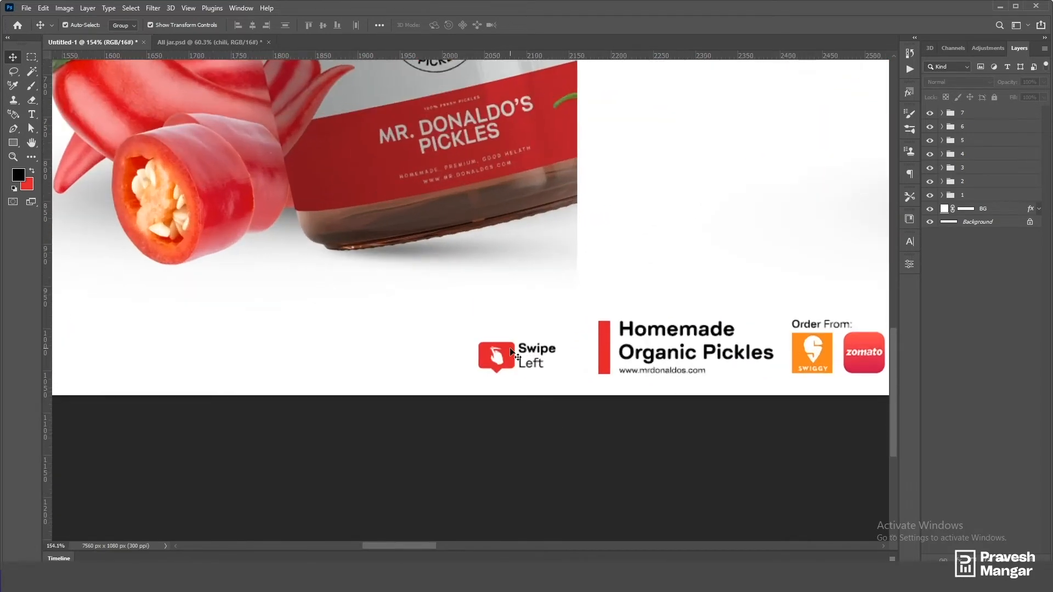
{"action": "left_click", "coordinate": [511, 352]}
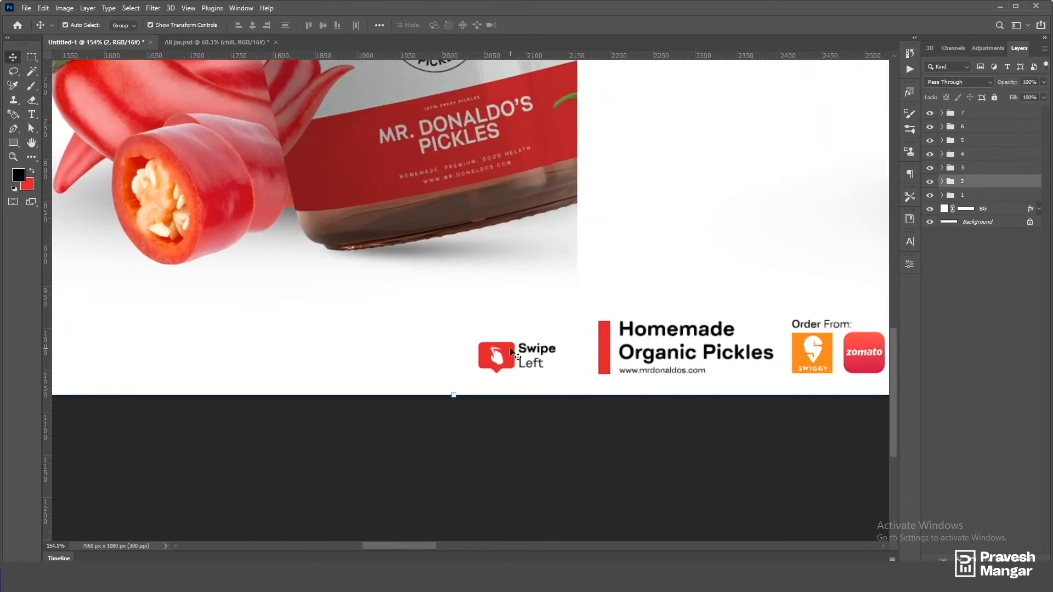
{"action": "left_click", "coordinate": [942, 181]}
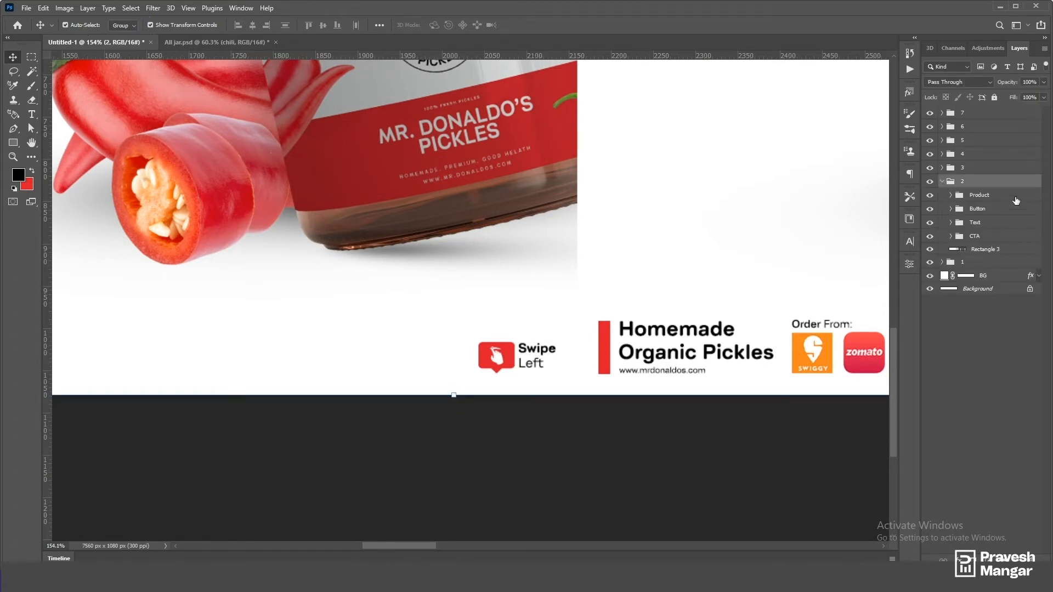
{"action": "left_click", "coordinate": [951, 236]}
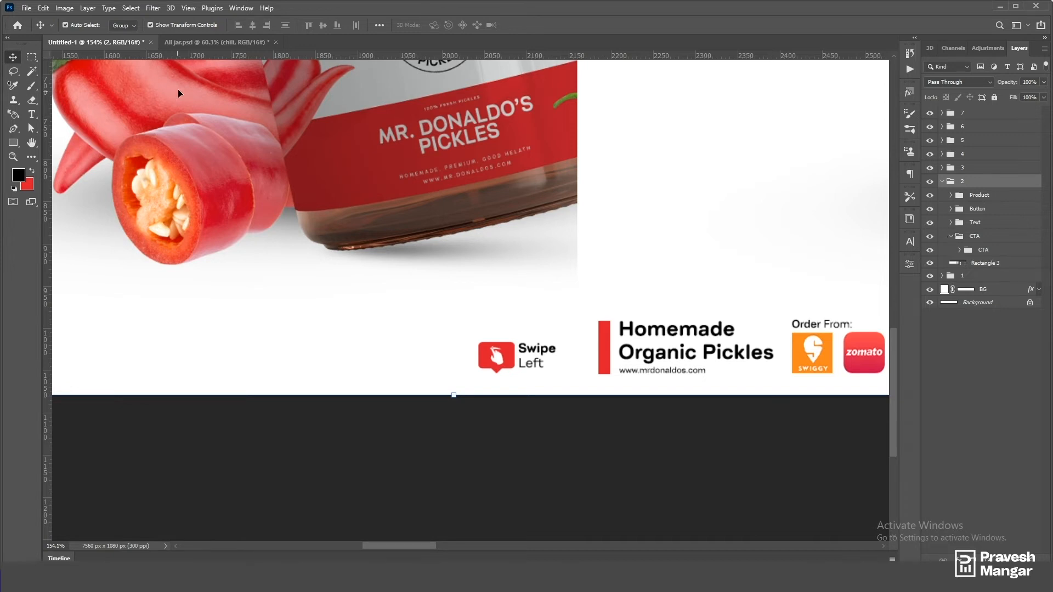
{"action": "left_click", "coordinate": [131, 28]}
{"action": "left_click", "coordinate": [122, 36]}
Step: Hide the Swipe group and show the Follow group in slide 2's call to action
{"action": "left_click", "coordinate": [505, 353]}
{"action": "left_click", "coordinate": [968, 375]}
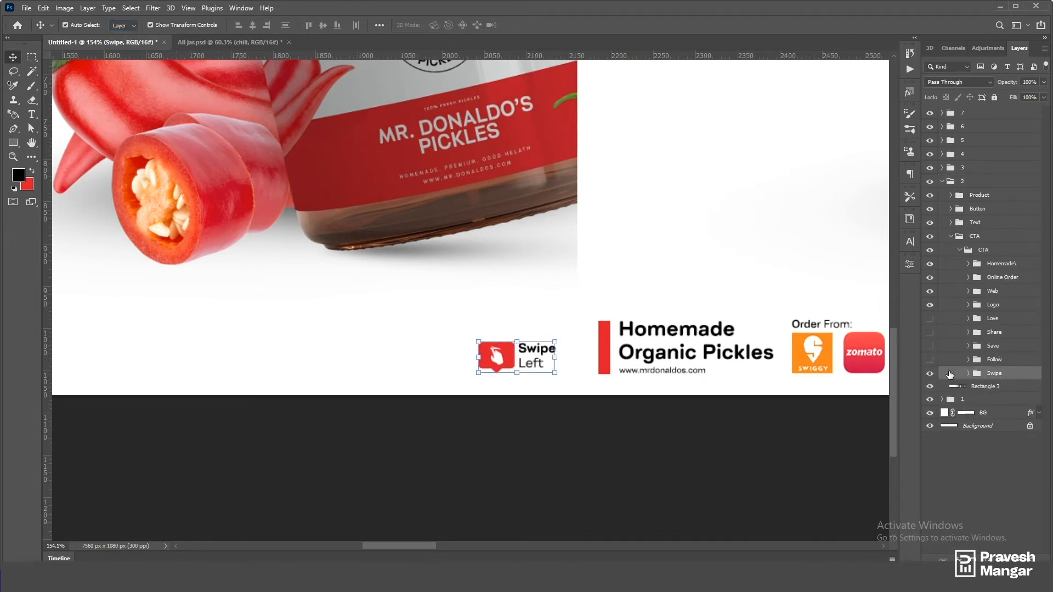
{"action": "left_click", "coordinate": [930, 363]}
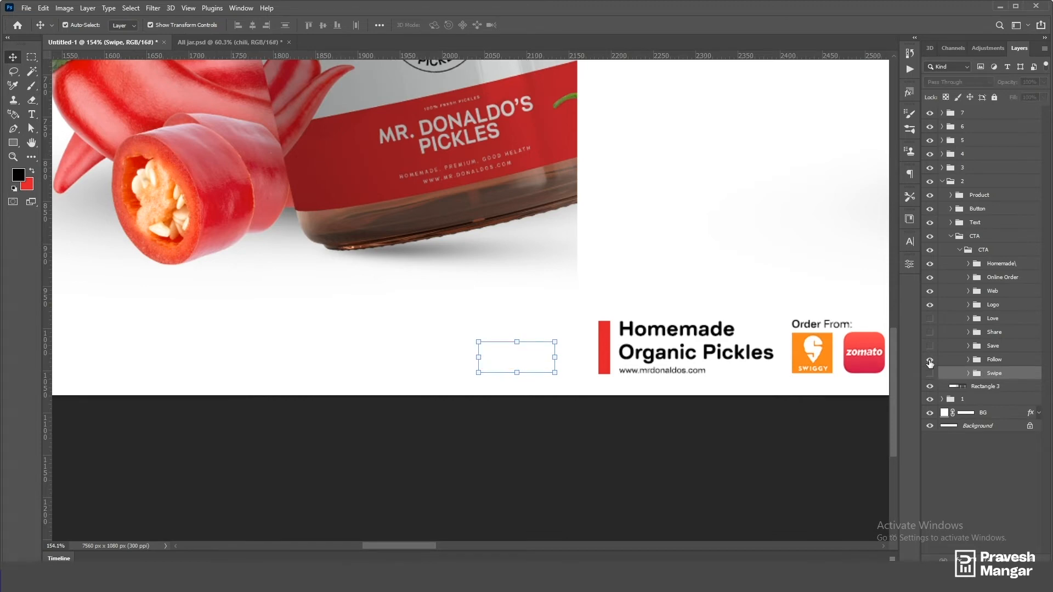
{"action": "left_click", "coordinate": [626, 492]}
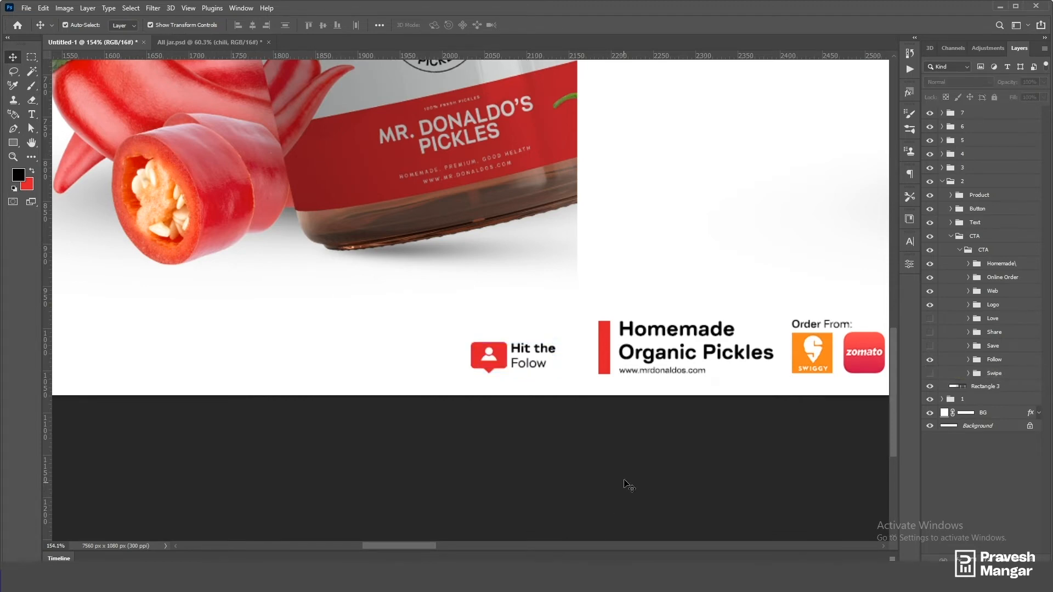
Step: Hide the Swipe group and show the Save group in slide 3's call to action
{"action": "scroll", "coordinate": [631, 477], "scroll_direction": "down", "scroll_amount": 3}
{"action": "scroll", "coordinate": [629, 478], "scroll_direction": "down", "scroll_amount": 3}
{"action": "scroll", "coordinate": [629, 478], "scroll_direction": "up", "scroll_amount": 5}
{"action": "scroll", "coordinate": [658, 469], "scroll_direction": "down", "scroll_amount": 5}
{"action": "scroll", "coordinate": [576, 422], "scroll_direction": "up", "scroll_amount": 2}
{"action": "scroll", "coordinate": [573, 425], "scroll_direction": "down", "scroll_amount": 2}
{"action": "scroll", "coordinate": [571, 430], "scroll_direction": "up", "scroll_amount": 2}
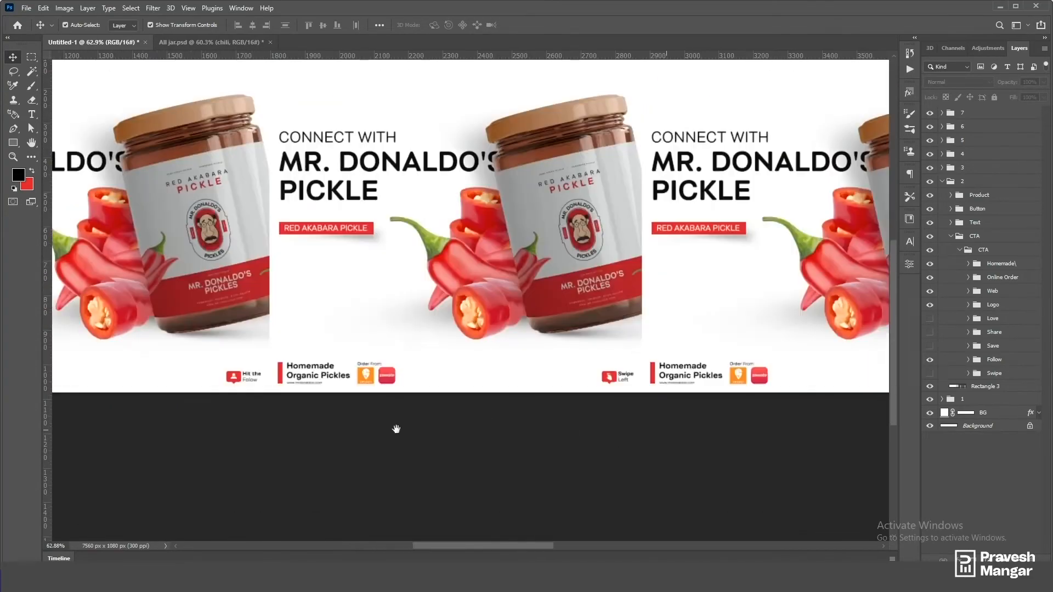
{"action": "scroll", "coordinate": [521, 402], "scroll_direction": "up", "scroll_amount": 5}
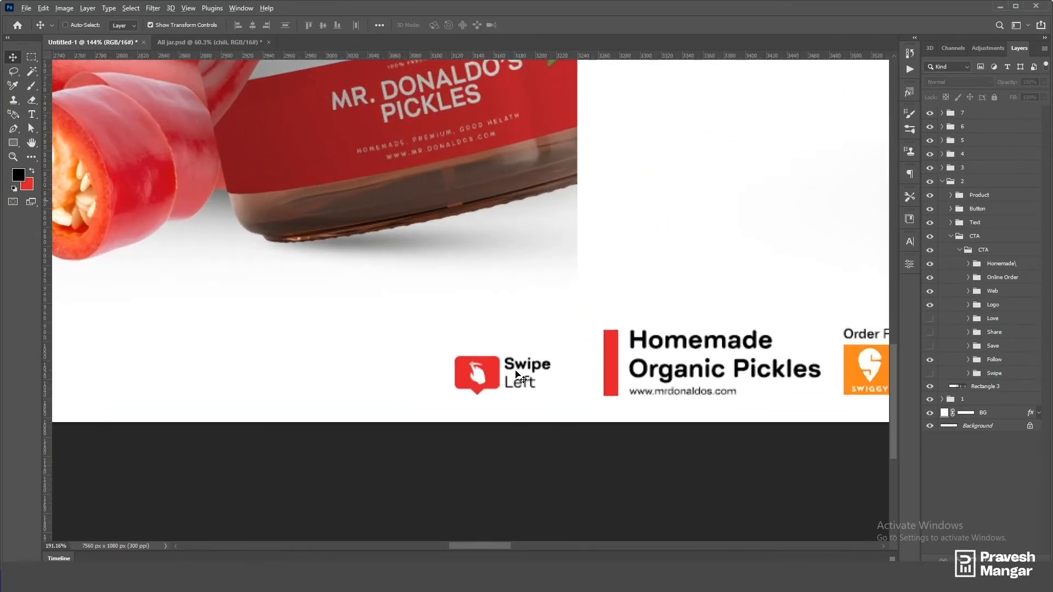
{"action": "scroll", "coordinate": [516, 375], "scroll_direction": "down", "scroll_amount": 2}
{"action": "left_click", "coordinate": [495, 371]}
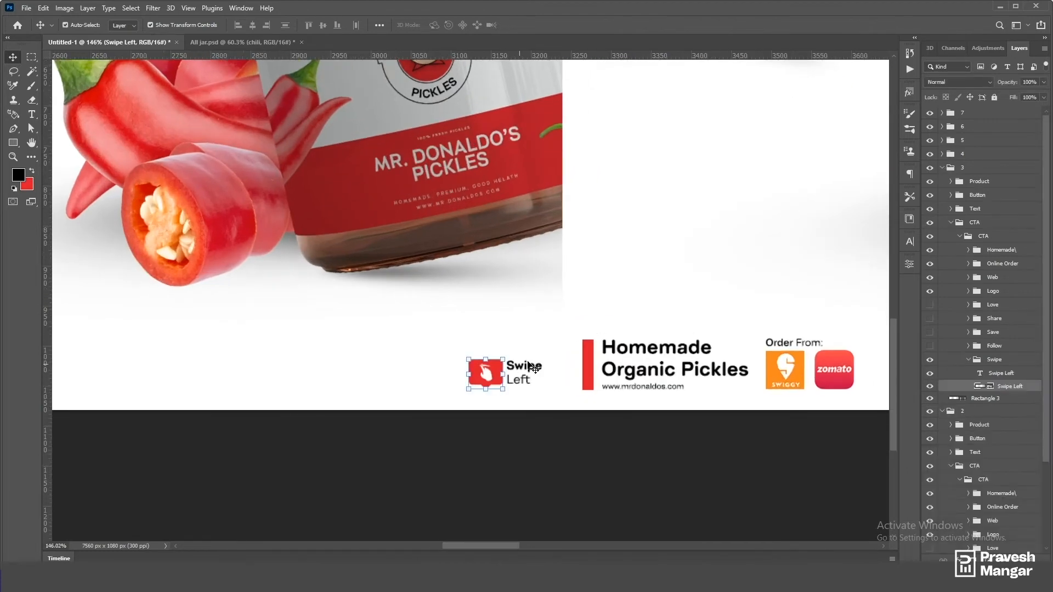
{"action": "left_click", "coordinate": [974, 360]}
{"action": "left_click", "coordinate": [969, 359]}
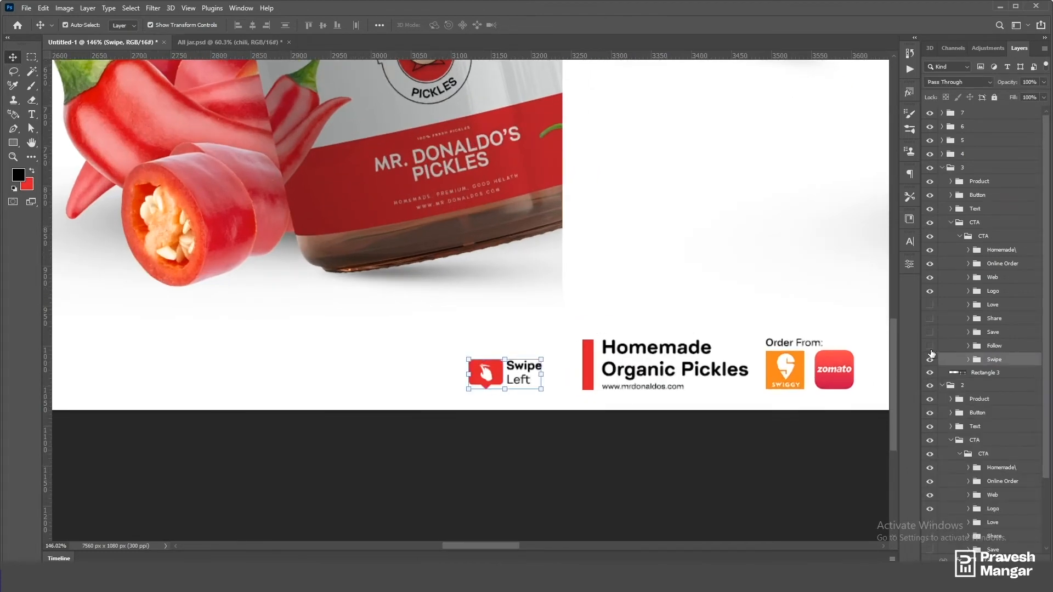
{"action": "left_click", "coordinate": [930, 359]}
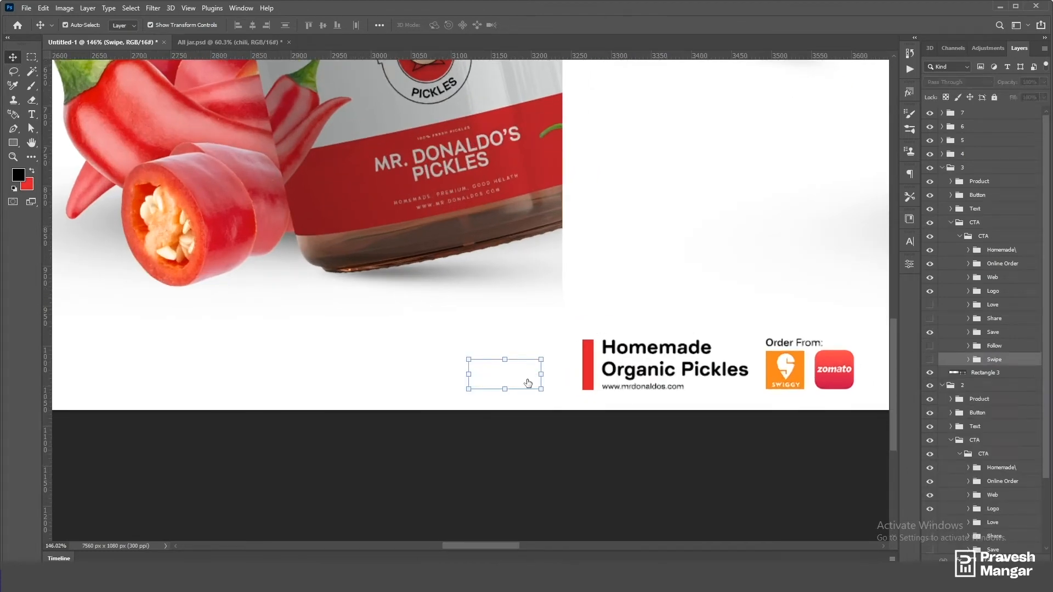
Step: Hide the Swipe group and show the Share group in slide 4's call to action
{"action": "left_click", "coordinate": [930, 332]}
{"action": "left_click", "coordinate": [564, 461]}
{"action": "scroll", "coordinate": [392, 443], "scroll_direction": "down", "scroll_amount": 9}
{"action": "scroll", "coordinate": [674, 458], "scroll_direction": "up", "scroll_amount": 3}
{"action": "scroll", "coordinate": [463, 468], "scroll_direction": "up", "scroll_amount": 5}
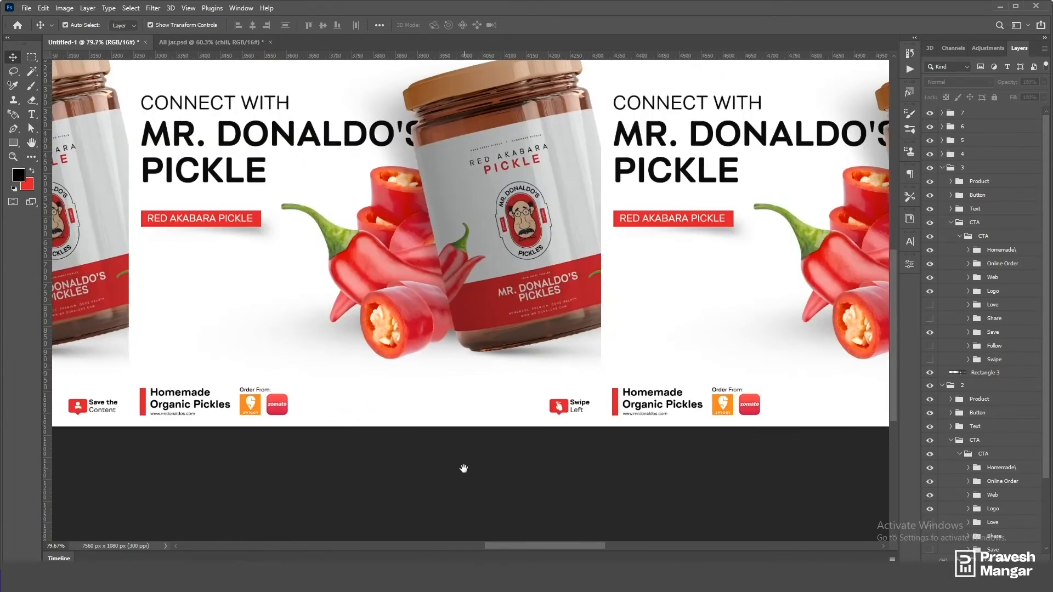
{"action": "left_click", "coordinate": [497, 404], "text": "ctrl"}
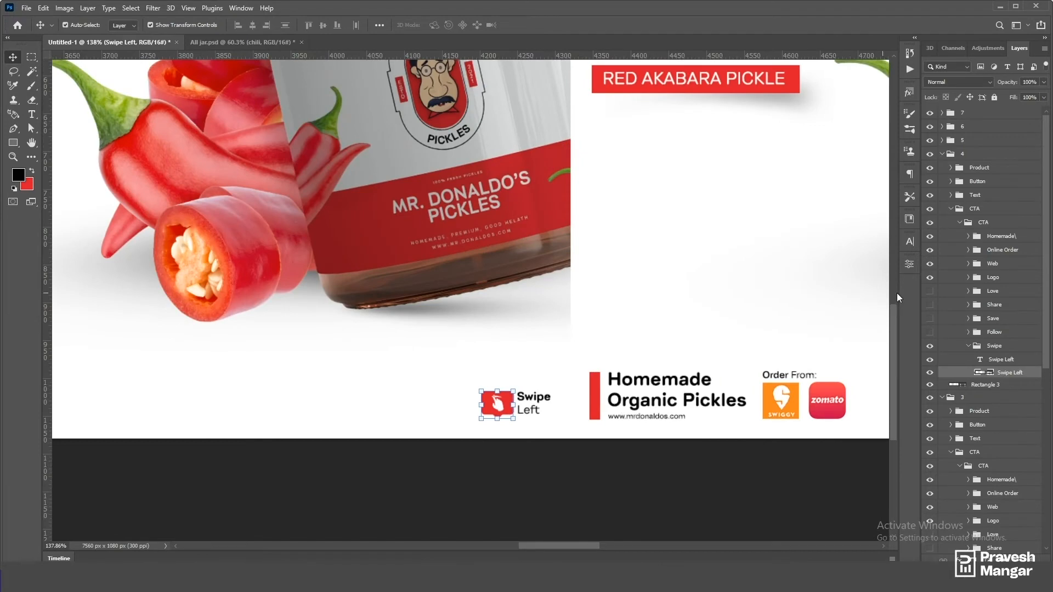
{"action": "left_click", "coordinate": [968, 347]}
{"action": "left_click", "coordinate": [930, 346]}
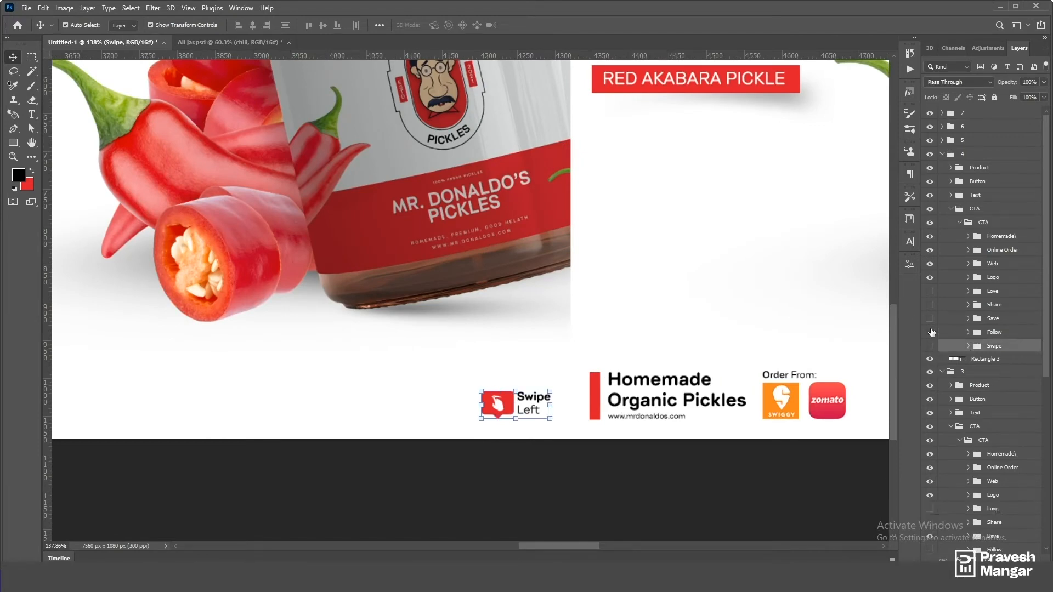
{"action": "left_click", "coordinate": [930, 306]}
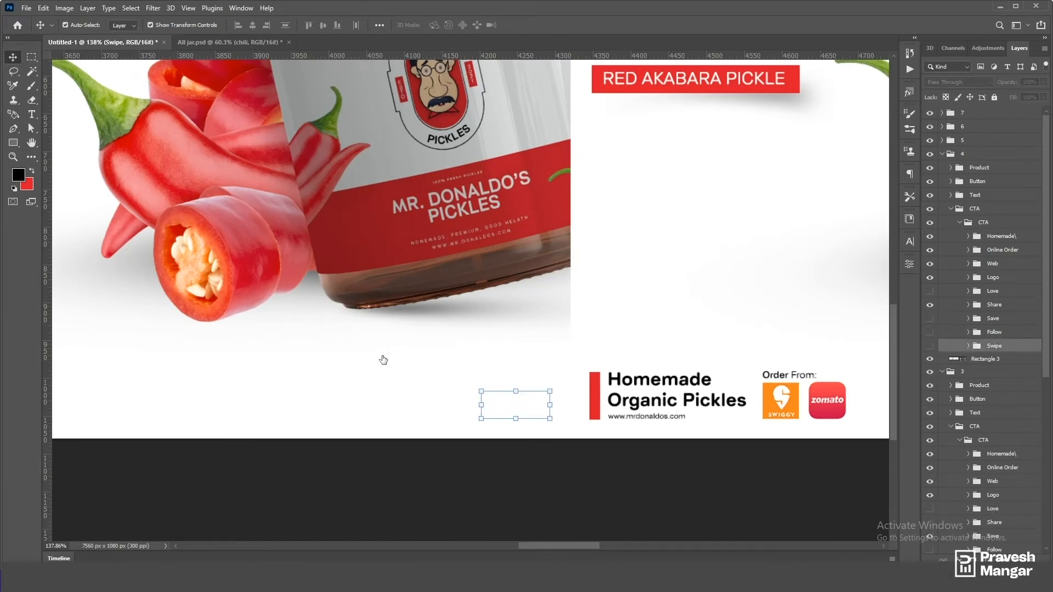
{"action": "left_click", "coordinate": [565, 482]}
{"action": "scroll", "coordinate": [445, 419], "scroll_direction": "down", "scroll_amount": 2}
Step: Try the Love group in place of the Share group in slide 4's call to action, and restore the Share group
{"action": "left_click_drag", "start_coordinate": [773, 440], "coordinate": [287, 471]}
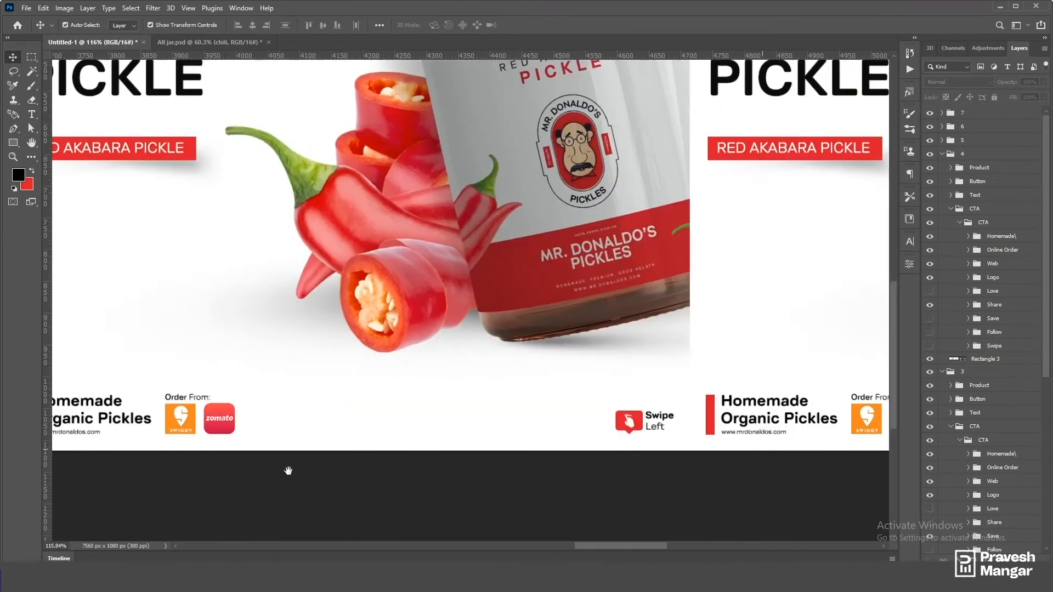
{"action": "left_click", "coordinate": [930, 306]}
{"action": "scroll", "coordinate": [491, 368], "scroll_direction": "down", "scroll_amount": 3}
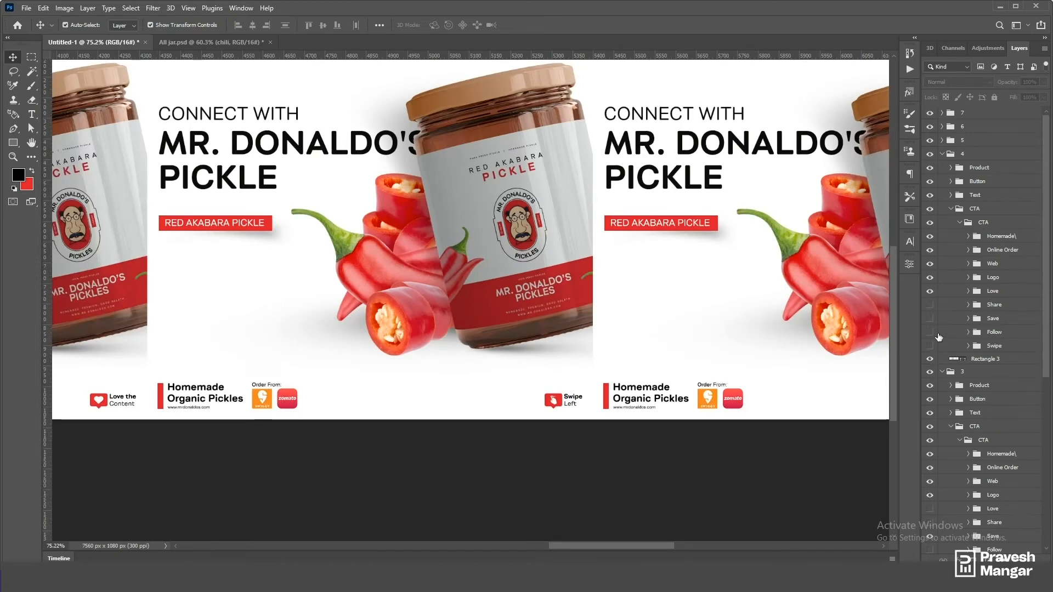
{"action": "scroll", "coordinate": [530, 389], "scroll_direction": "up", "scroll_amount": 1}
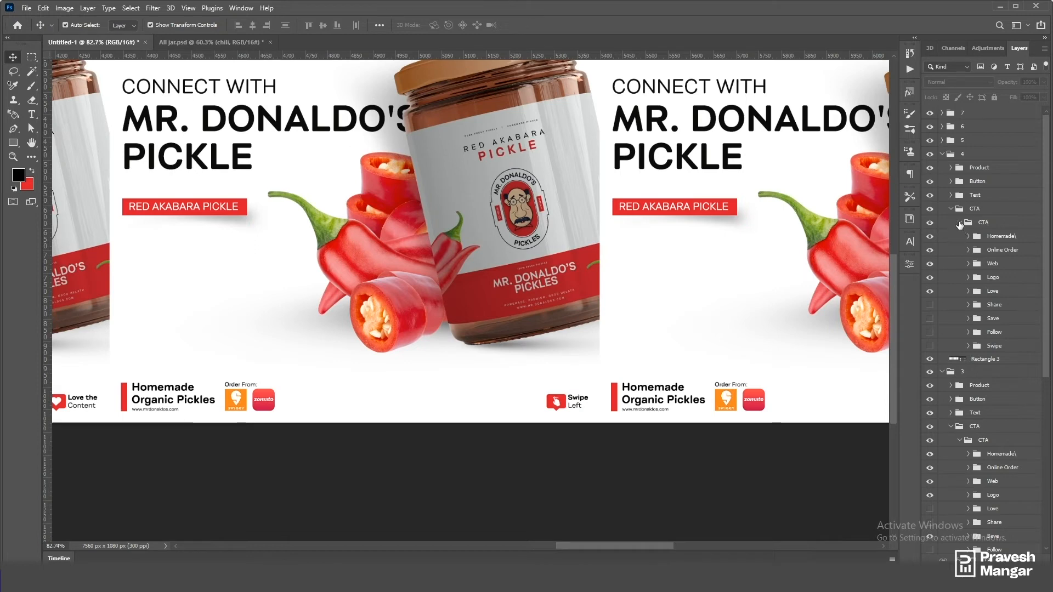
{"action": "left_click", "coordinate": [930, 291]}
{"action": "left_click", "coordinate": [930, 305]}
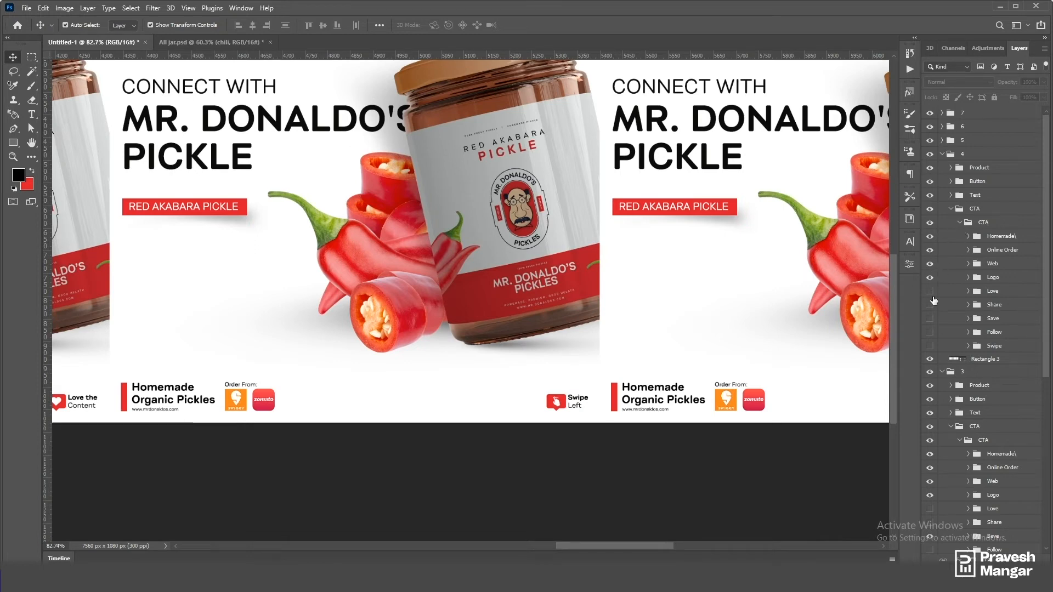
Step: Collapse slide 4's inner CTA group and slide groups 3 and 2 in the layer stack
{"action": "left_click", "coordinate": [959, 223]}
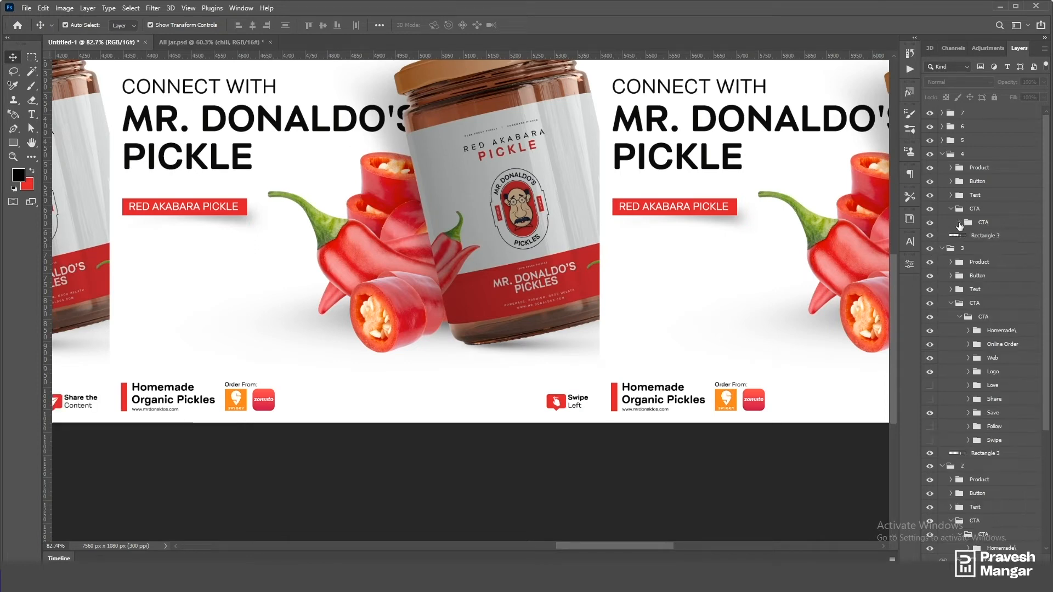
{"action": "left_click", "coordinate": [945, 250]}
{"action": "left_click", "coordinate": [942, 263]}
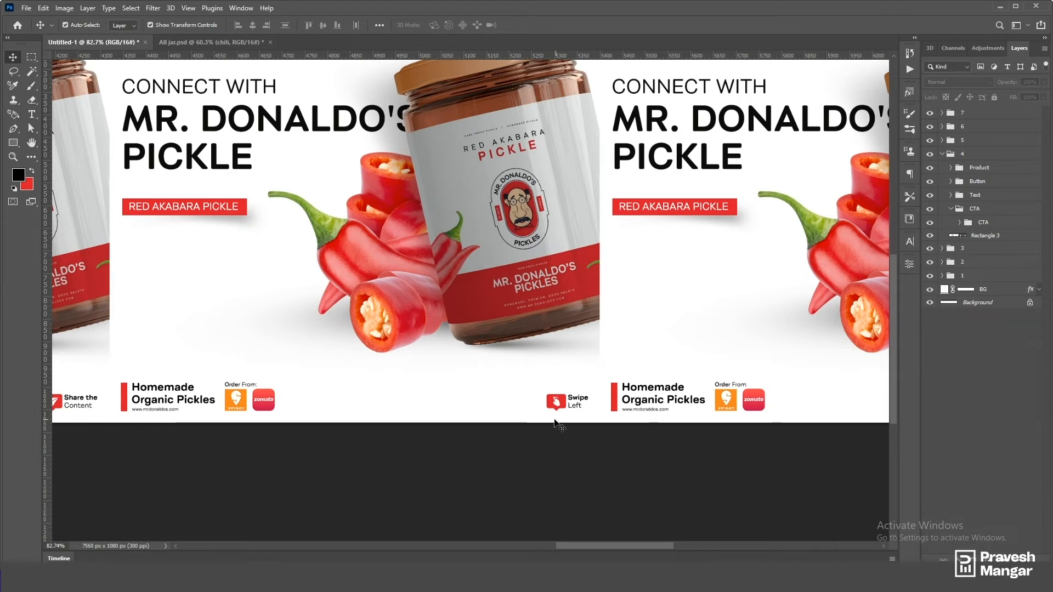
Step: Hide the Swipe group and show the Share group in slide 5's call to action
{"action": "left_click", "coordinate": [555, 402]}
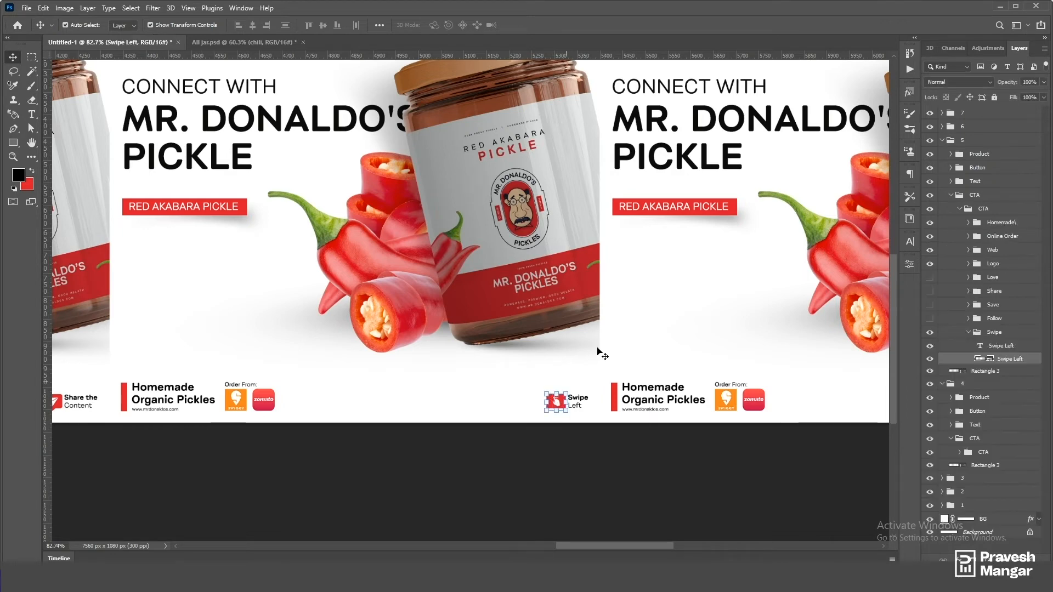
{"action": "left_click", "coordinate": [969, 333]}
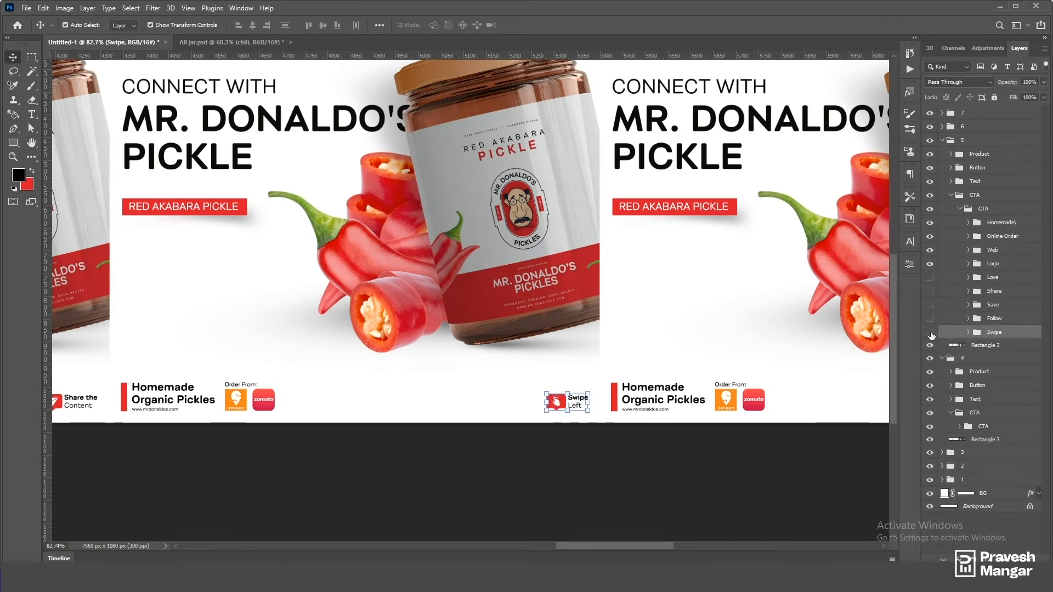
{"action": "left_click", "coordinate": [930, 333]}
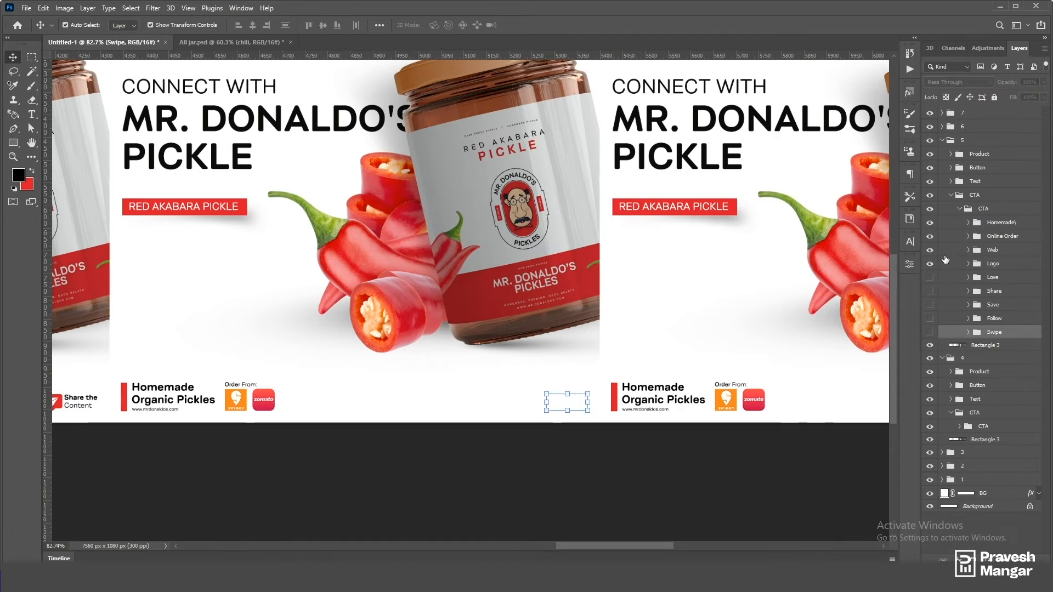
{"action": "left_click", "coordinate": [749, 481]}
{"action": "scroll", "coordinate": [645, 440], "scroll_direction": "down", "scroll_amount": 4}
{"action": "left_click_drag", "start_coordinate": [727, 449], "coordinate": [512, 450]}
{"action": "scroll", "coordinate": [648, 421], "scroll_direction": "up", "scroll_amount": 3}
{"action": "left_click", "coordinate": [930, 279]}
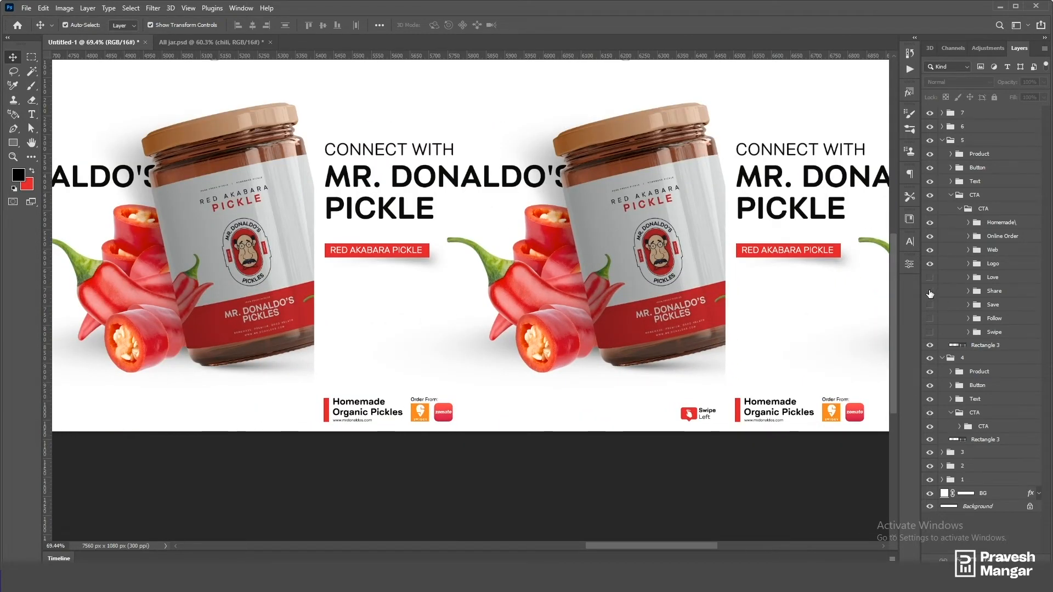
{"action": "left_click", "coordinate": [931, 292]}
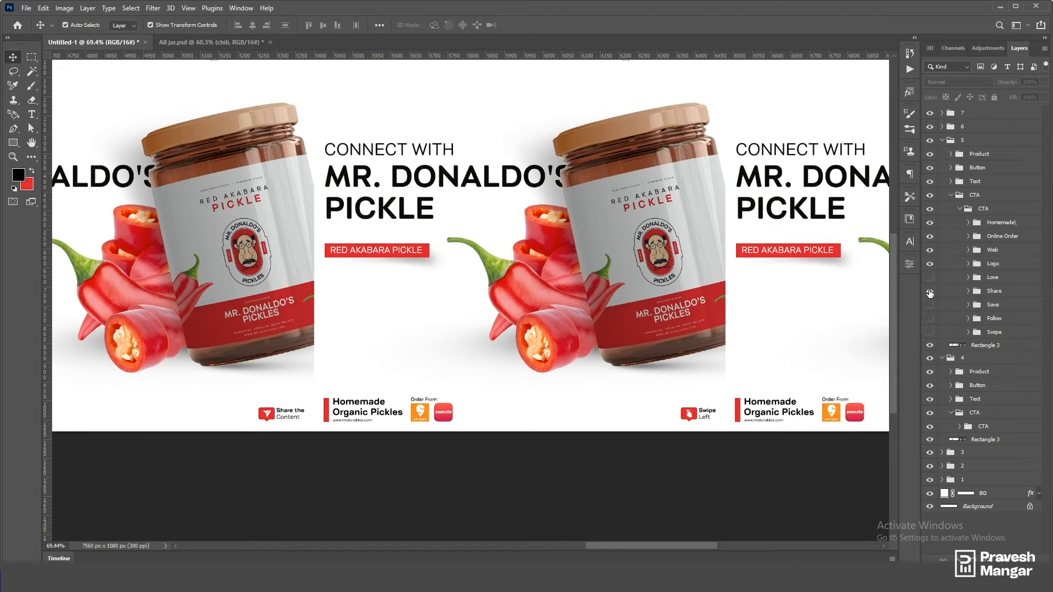
Step: Hide the Swipe group and show the Love group in slide 6's call to action
{"action": "scroll", "coordinate": [625, 340], "scroll_direction": "down", "scroll_amount": 5}
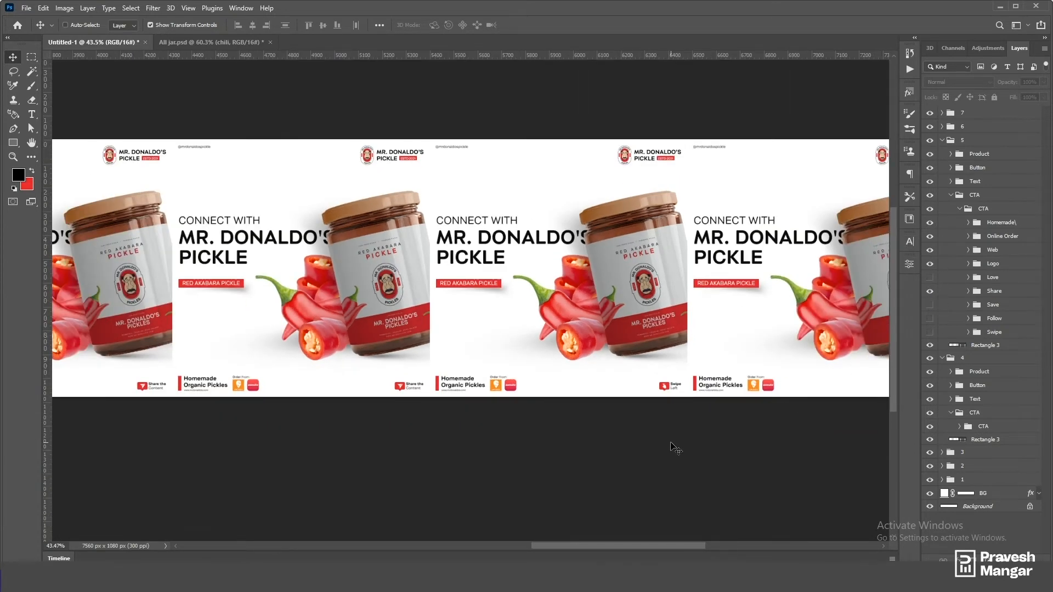
{"action": "scroll", "coordinate": [678, 447], "scroll_direction": "up", "scroll_amount": 1}
{"action": "left_click_drag", "start_coordinate": [705, 440], "coordinate": [557, 439]}
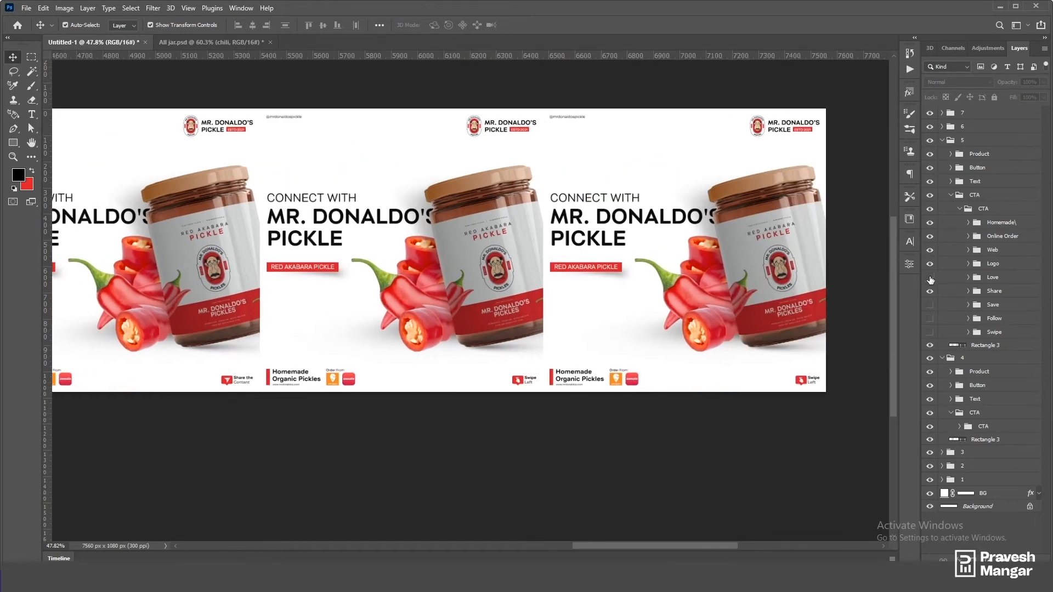
{"action": "left_click", "coordinate": [519, 383]}
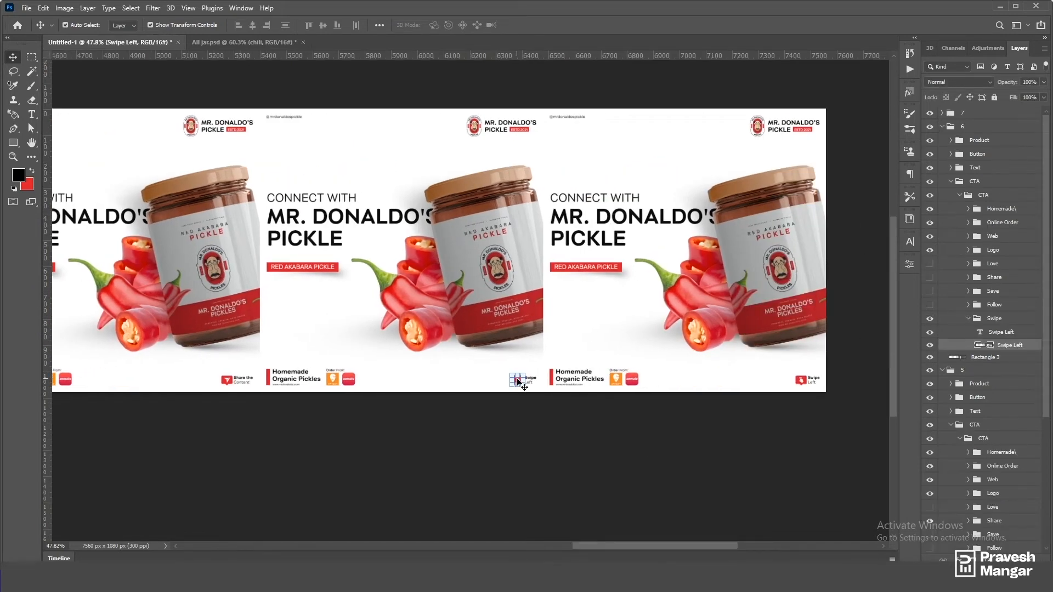
{"action": "left_click", "coordinate": [968, 320]}
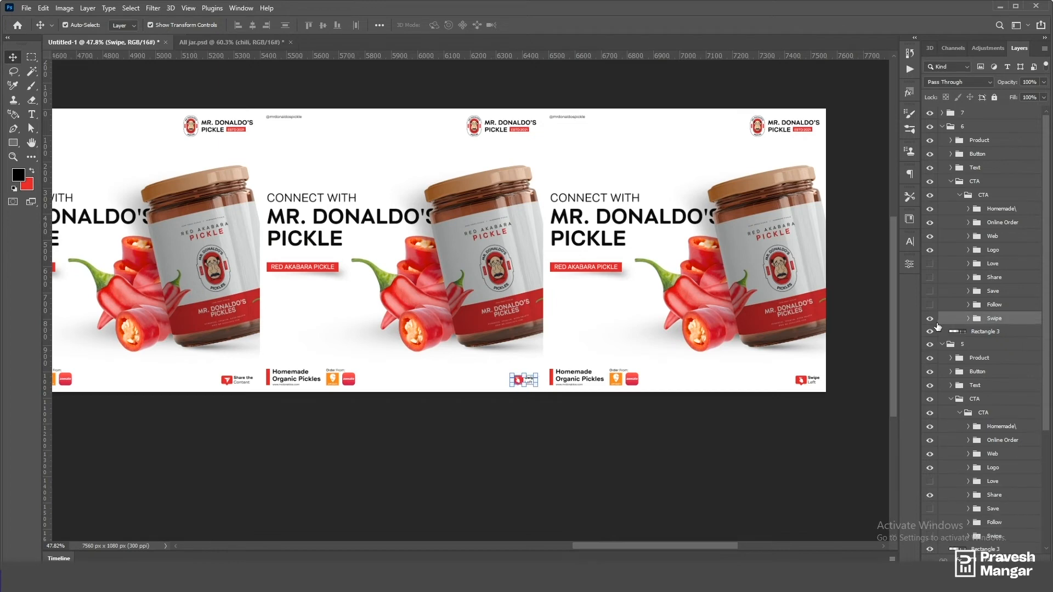
{"action": "left_click", "coordinate": [929, 318]}
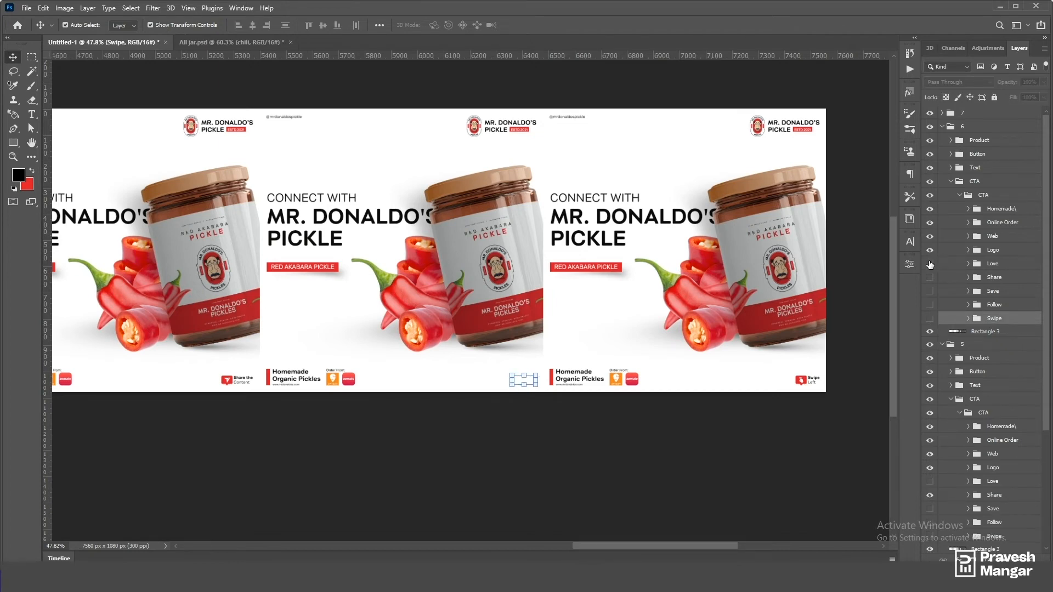
{"action": "left_click", "coordinate": [929, 263]}
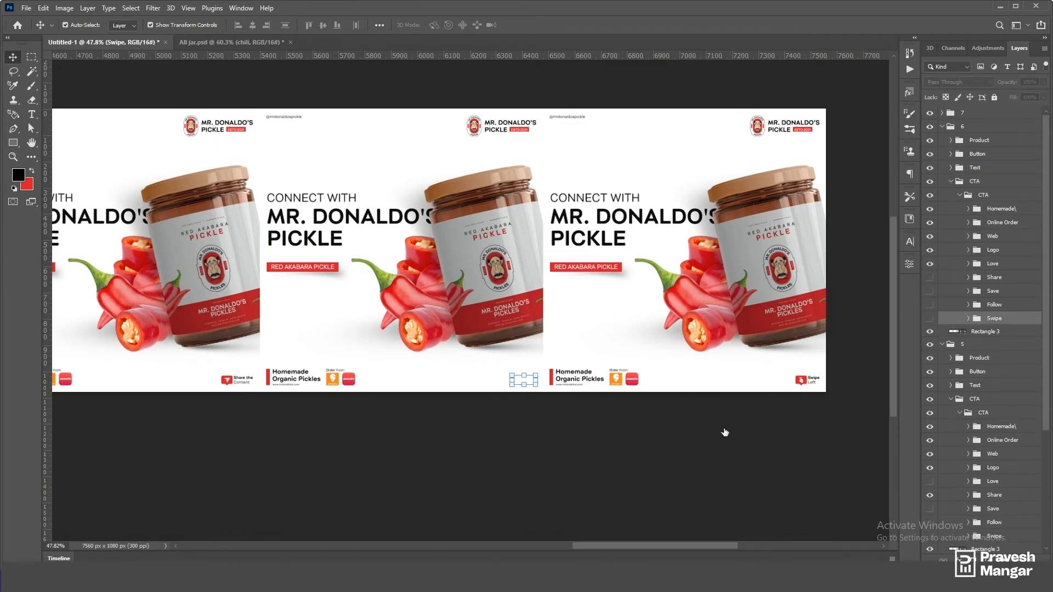
{"action": "left_click", "coordinate": [713, 495]}
Step: Hide the Swipe group and show the Follow group in slide 7's call to action
{"action": "scroll", "coordinate": [720, 471], "scroll_direction": "up", "scroll_amount": 3}
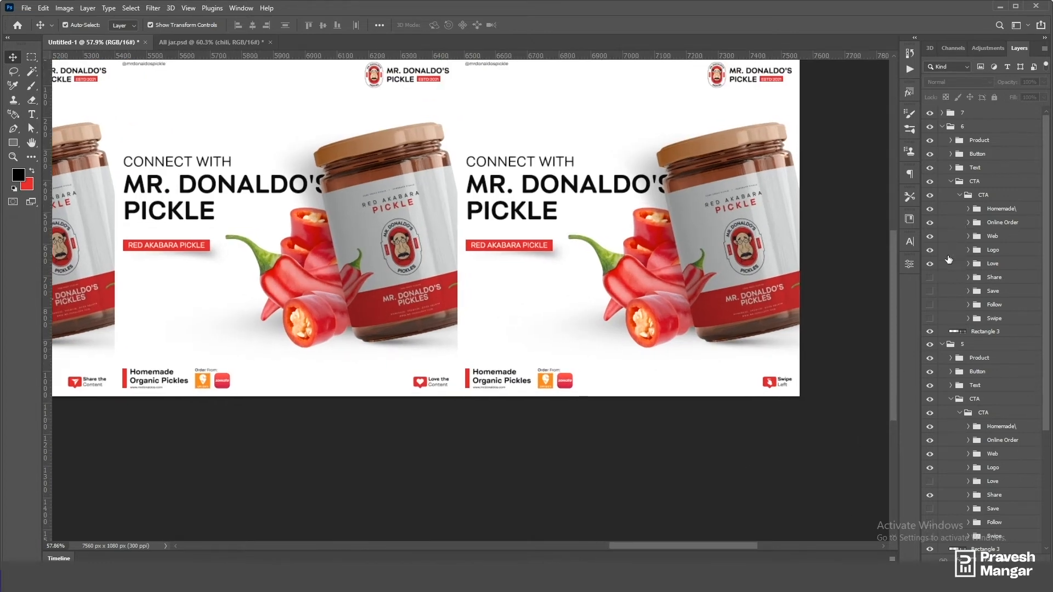
{"action": "left_click", "coordinate": [776, 385]}
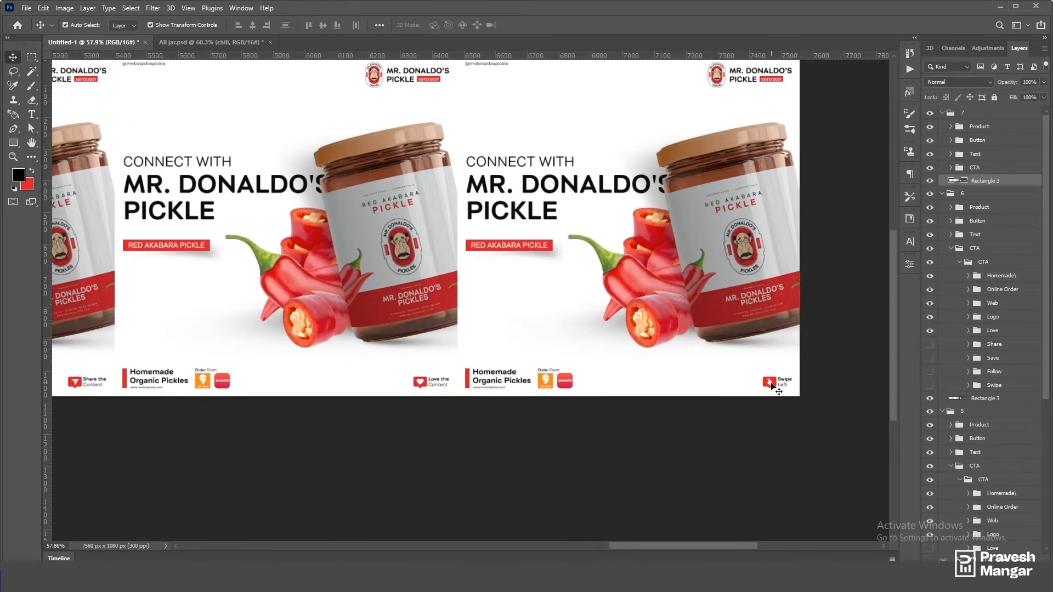
{"action": "left_click", "coordinate": [771, 383]}
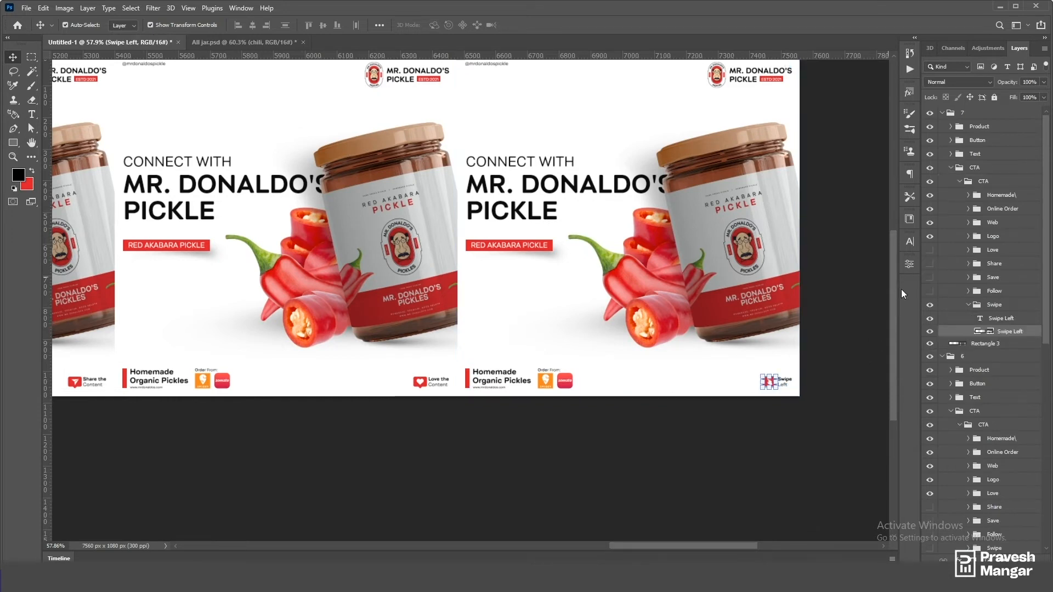
{"action": "left_click", "coordinate": [968, 306]}
{"action": "left_click", "coordinate": [930, 304]}
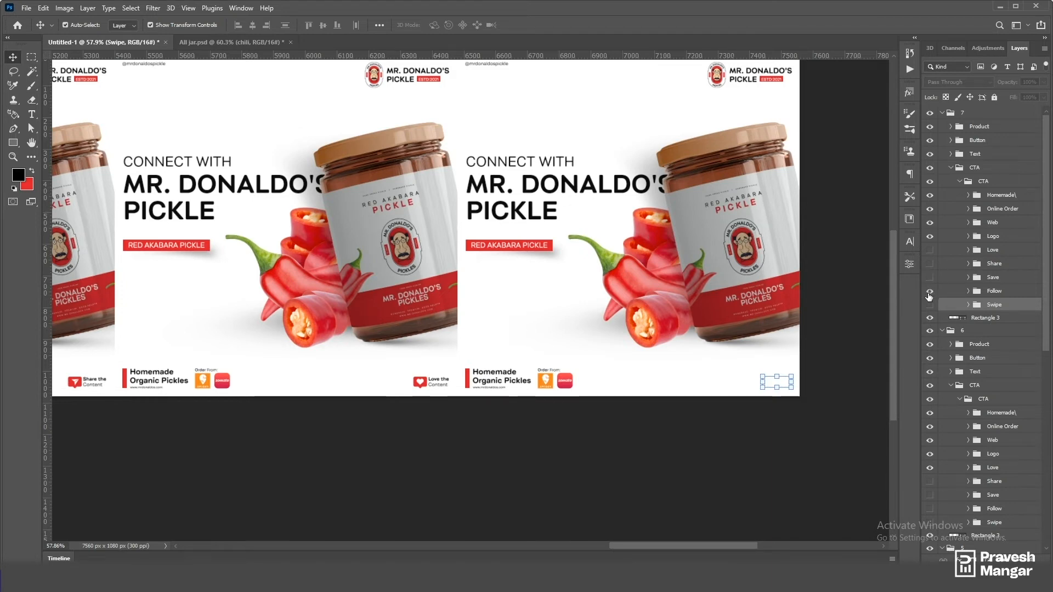
{"action": "left_click", "coordinate": [842, 432], "text": "ctrl"}
Step: Collapse the CTA subgroups and all remaining open slide groups, leaving only the seven numbered groups listed, and clear the layer selection
{"action": "scroll", "coordinate": [843, 433], "scroll_direction": "down", "scroll_amount": 5}
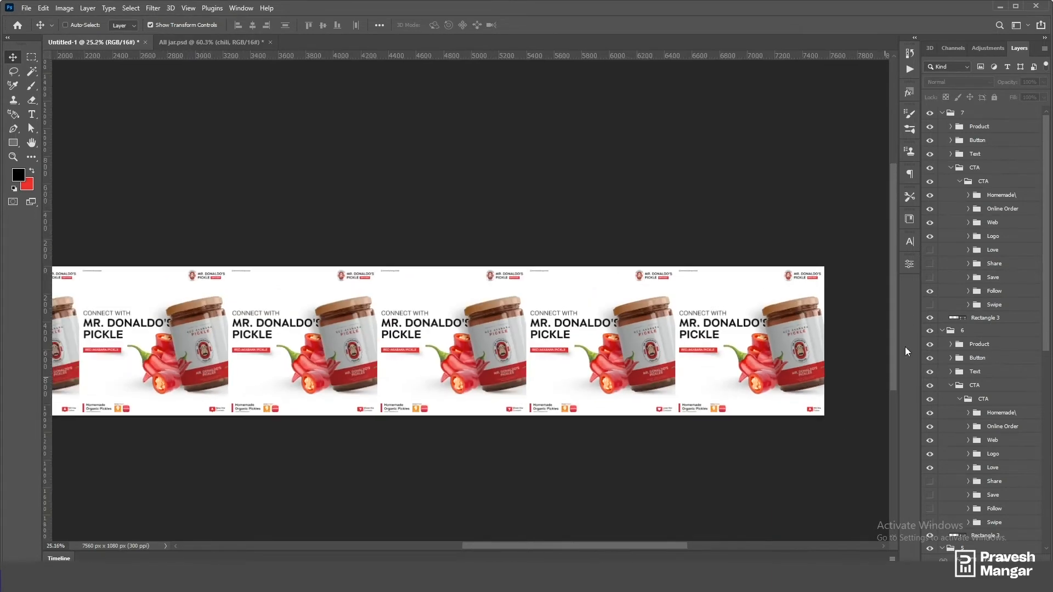
{"action": "left_click", "coordinate": [960, 185]}
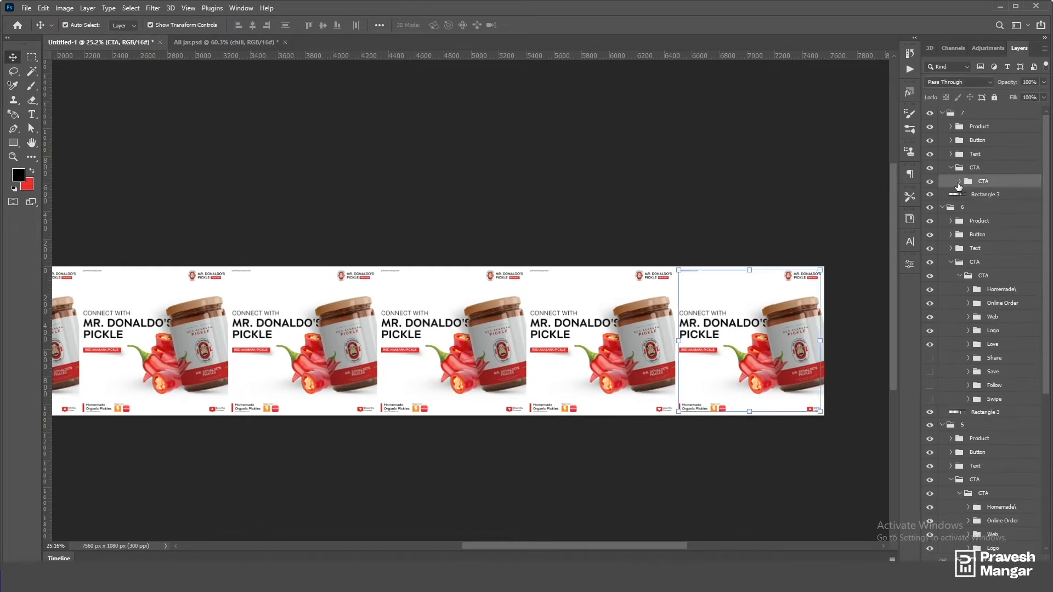
{"action": "left_click", "coordinate": [950, 168]}
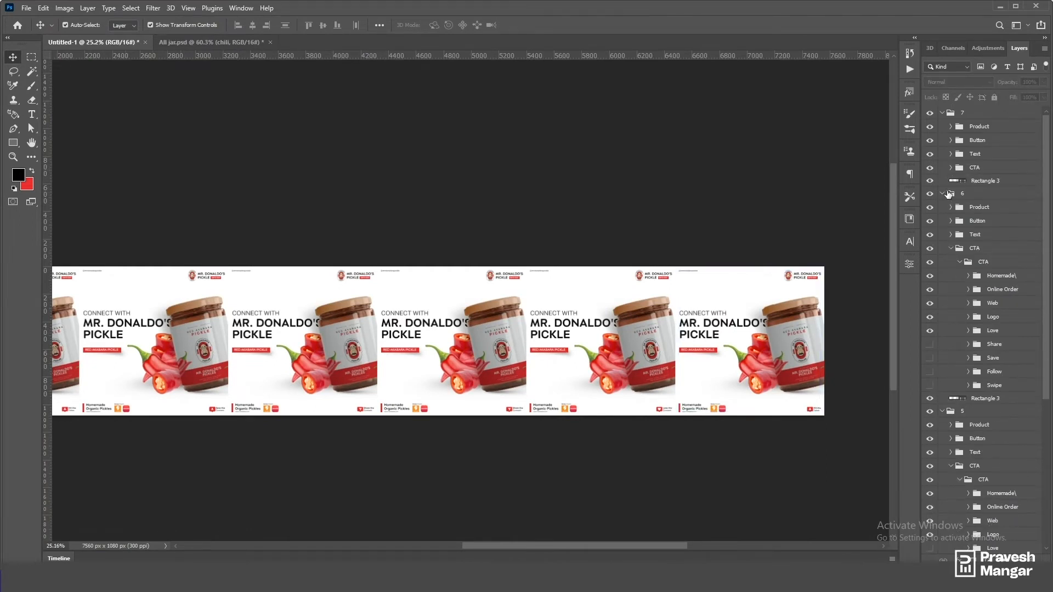
{"action": "left_click", "coordinate": [954, 251]}
{"action": "left_click", "coordinate": [951, 249]}
{"action": "left_click", "coordinate": [951, 249]}
{"action": "left_click", "coordinate": [951, 249]}
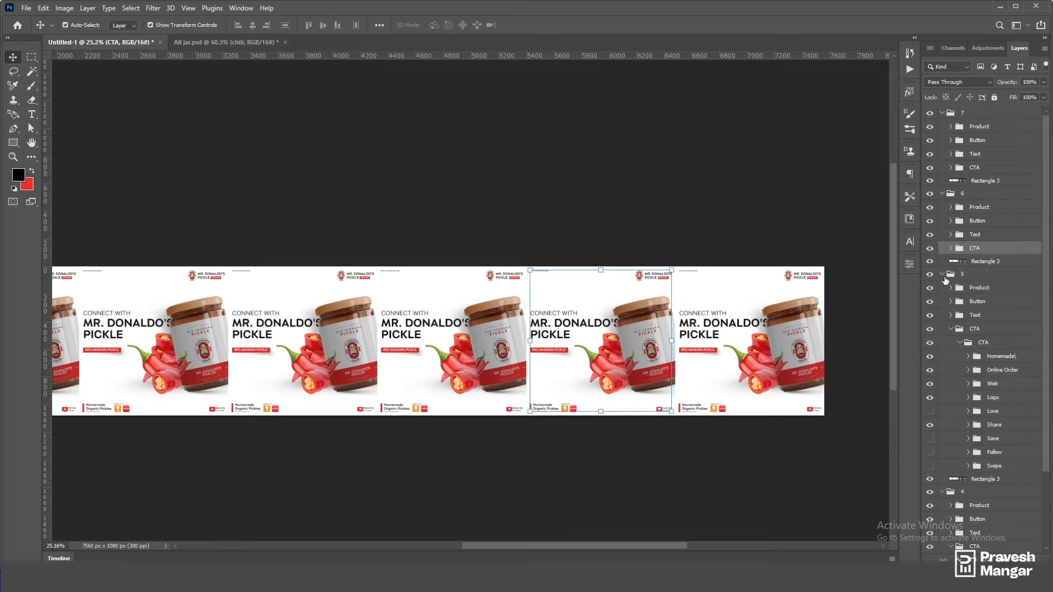
{"action": "left_click", "coordinate": [951, 329]}
{"action": "left_click", "coordinate": [942, 355]}
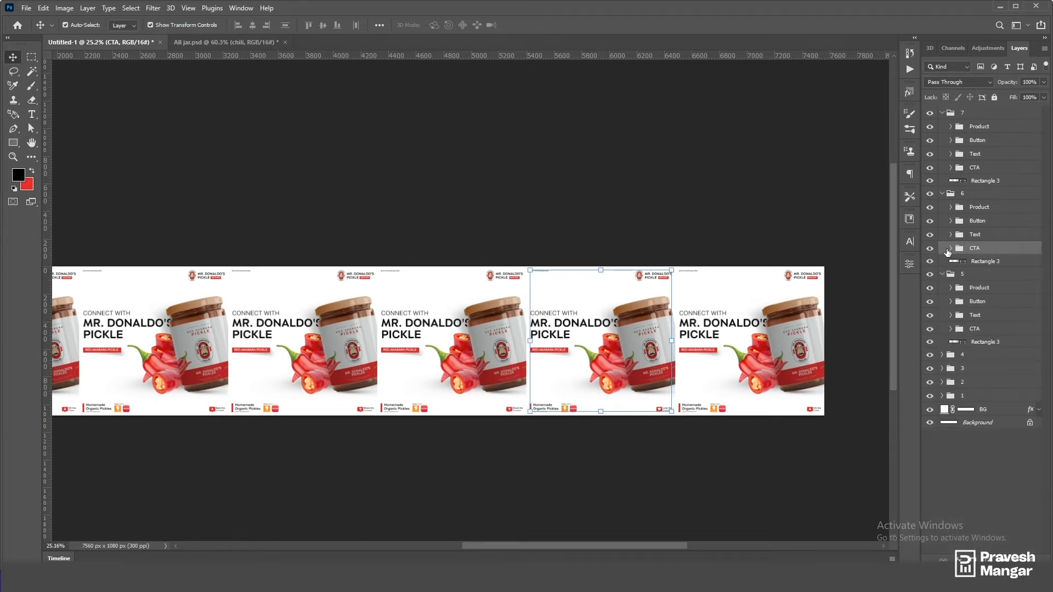
{"action": "left_click", "coordinate": [942, 193]}
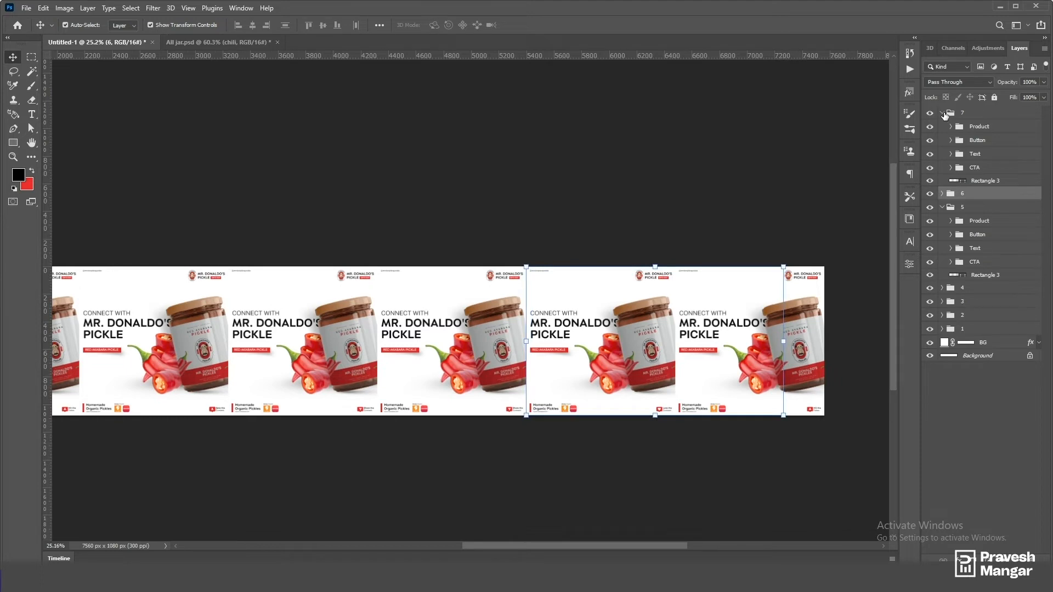
{"action": "left_click", "coordinate": [943, 113]}
{"action": "left_click", "coordinate": [943, 142]}
{"action": "left_click", "coordinate": [694, 229]}
Step: Lock slide group 1
{"action": "scroll", "coordinate": [623, 331], "scroll_direction": "down", "scroll_amount": 8}
{"action": "scroll", "coordinate": [265, 373], "scroll_direction": "up", "scroll_amount": 6}
{"action": "scroll", "coordinate": [312, 348], "scroll_direction": "up", "scroll_amount": 4}
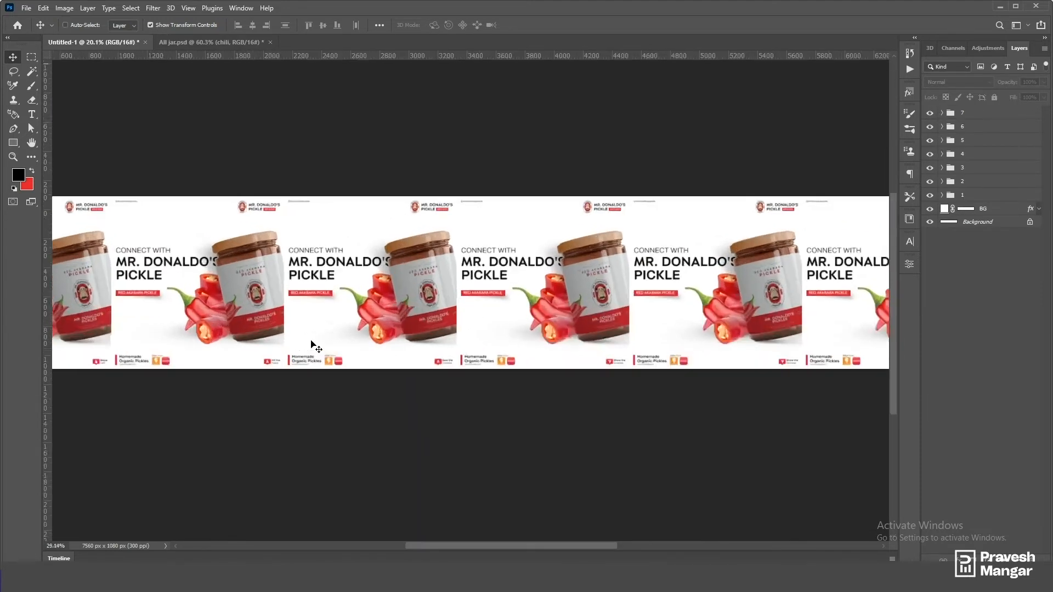
{"action": "scroll", "coordinate": [525, 345], "scroll_direction": "up", "scroll_amount": 1}
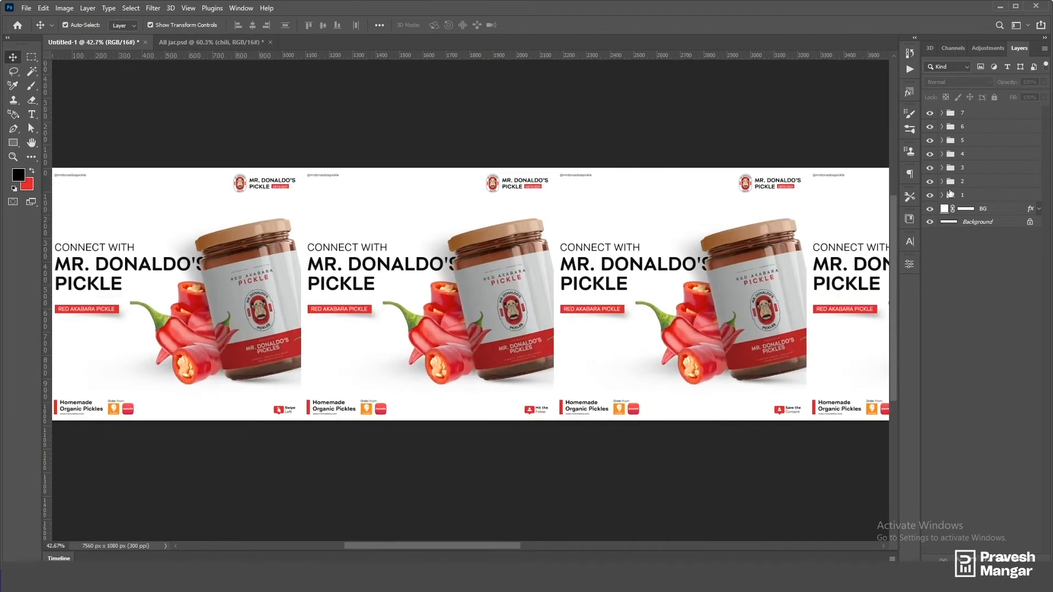
{"action": "left_click", "coordinate": [967, 196]}
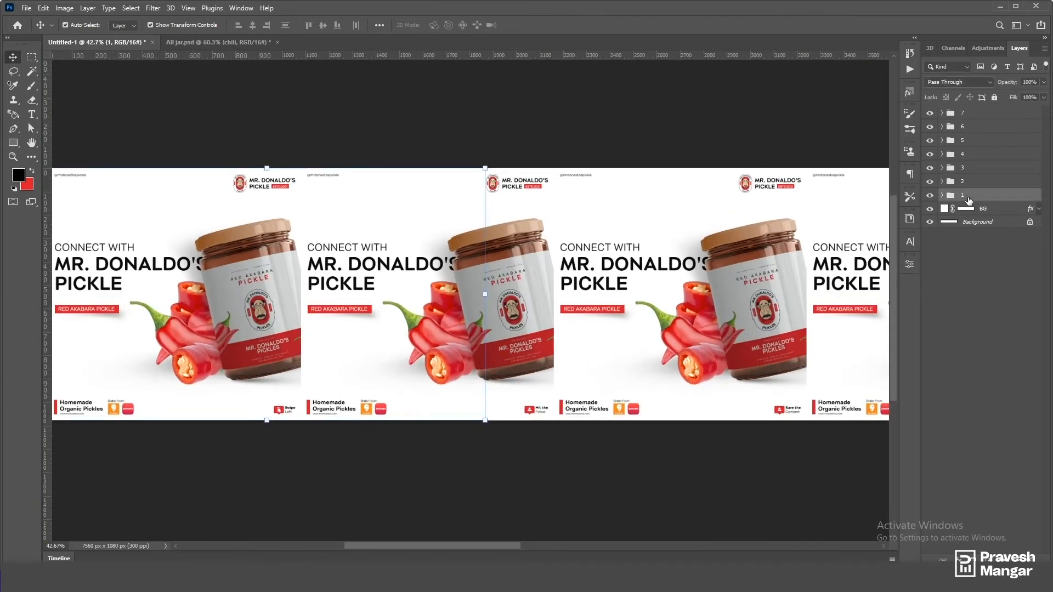
{"action": "key", "text": "ctrl+slash"}
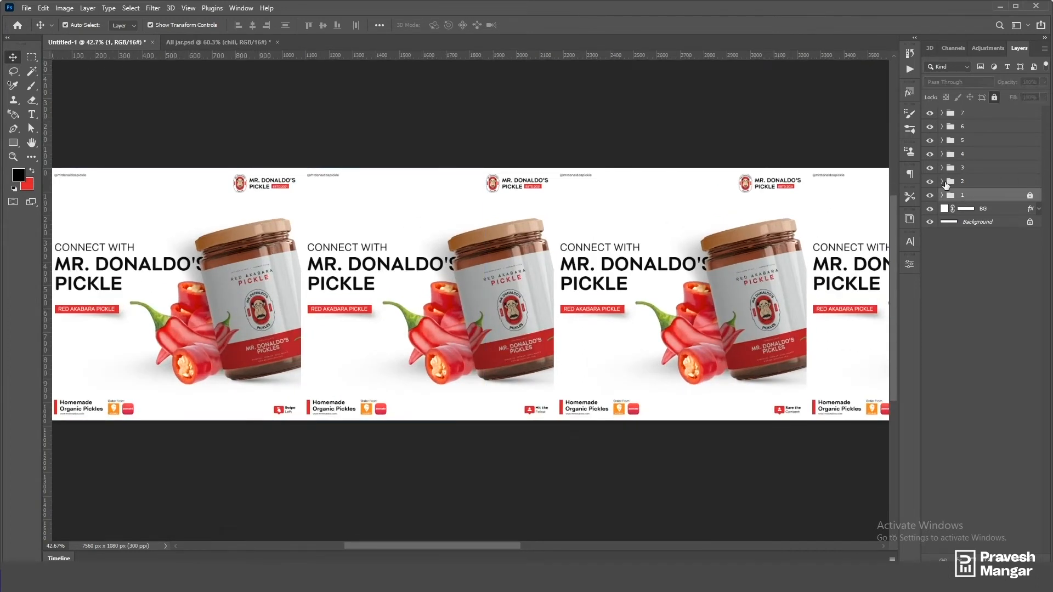
Step: Expand slide group 2 and copy the line "Got a nickel? Buy pickle" from the text notes
{"action": "left_click", "coordinate": [942, 181]}
{"action": "scroll", "coordinate": [515, 312], "scroll_direction": "down", "scroll_amount": 1}
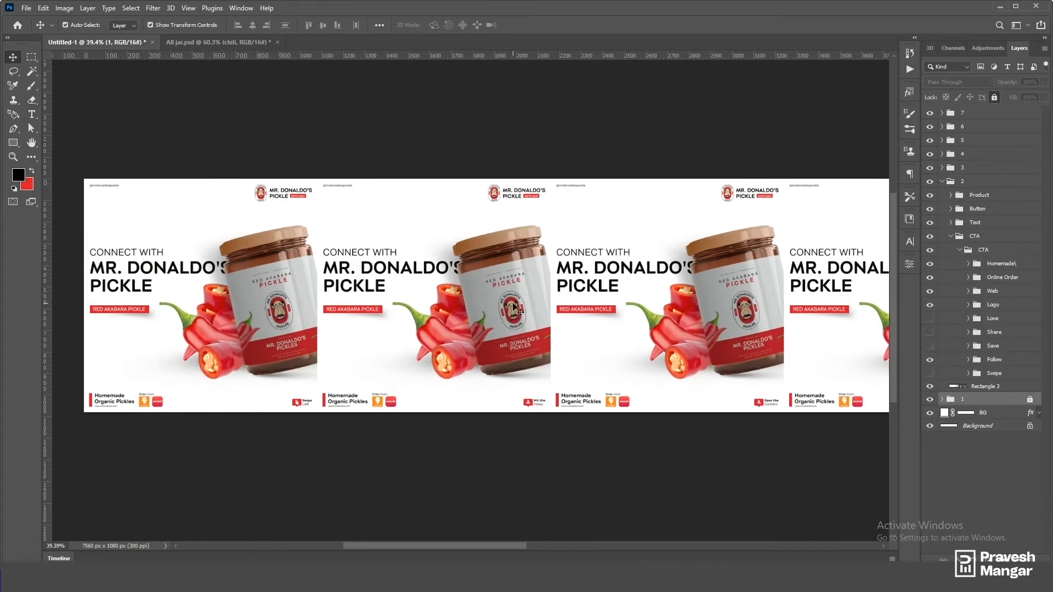
{"action": "scroll", "coordinate": [365, 260], "scroll_direction": "up", "scroll_amount": 3}
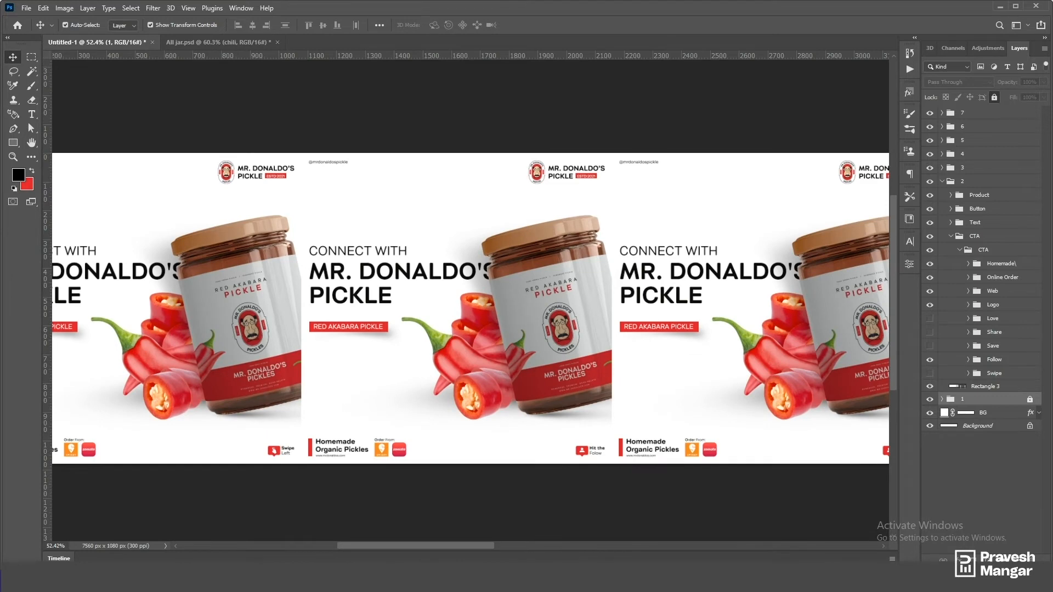
{"action": "key", "text": "alt+Tab"}
{"action": "left_click_drag", "start_coordinate": [484, 139], "coordinate": [613, 137]}
{"action": "left_click", "coordinate": [825, 114]}
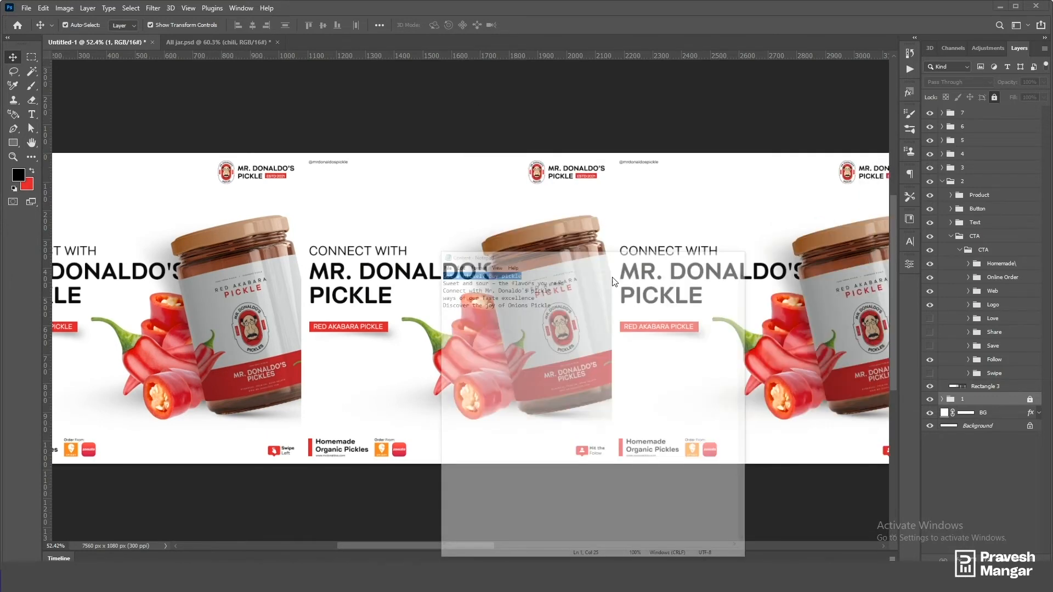
Step: Replace "CONNECT WITH" in slide 2's headline with "GOT A NICKEL? BUY PICKLE"
{"action": "scroll", "coordinate": [278, 256], "scroll_direction": "up", "scroll_amount": 1}
{"action": "left_click", "coordinate": [345, 261]}
{"action": "double_click", "coordinate": [339, 255]}
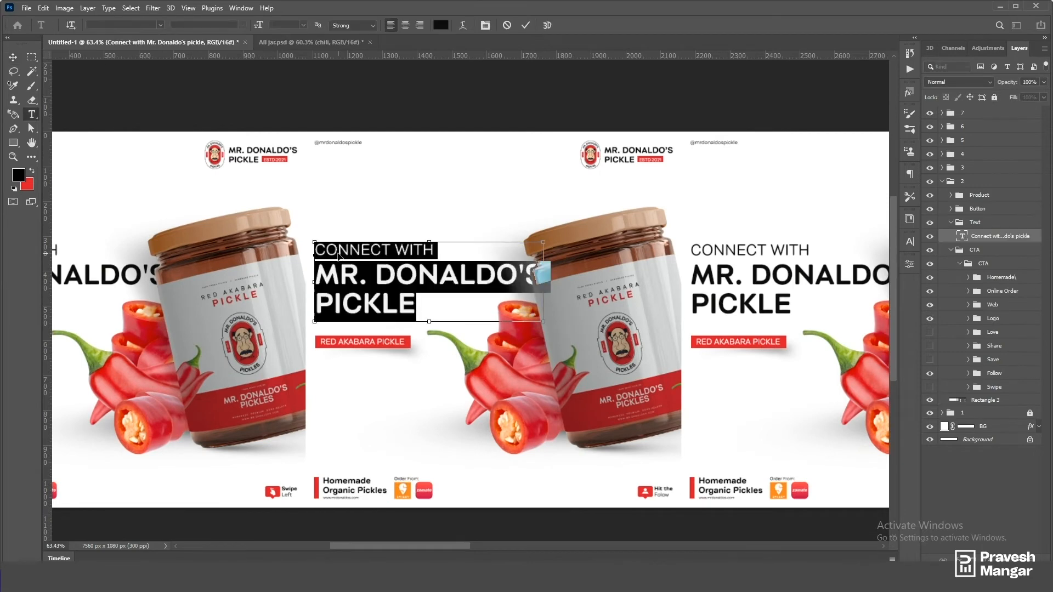
{"action": "left_click", "coordinate": [315, 251]}
{"action": "left_click_drag", "start_coordinate": [316, 251], "coordinate": [434, 251]}
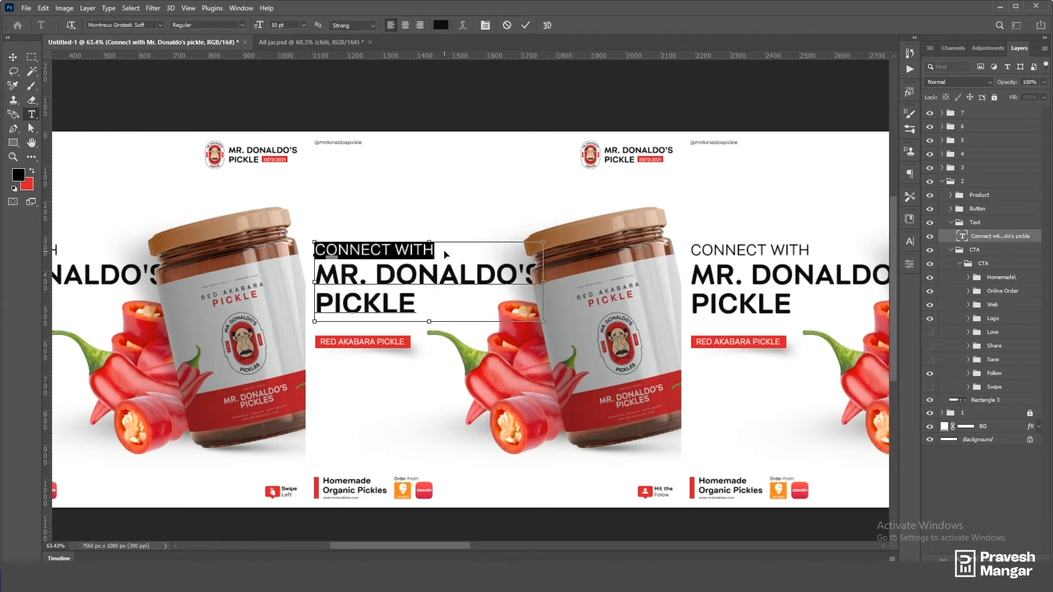
{"action": "type", "text": "GOT A NICKEL? BUY PICKLE"}
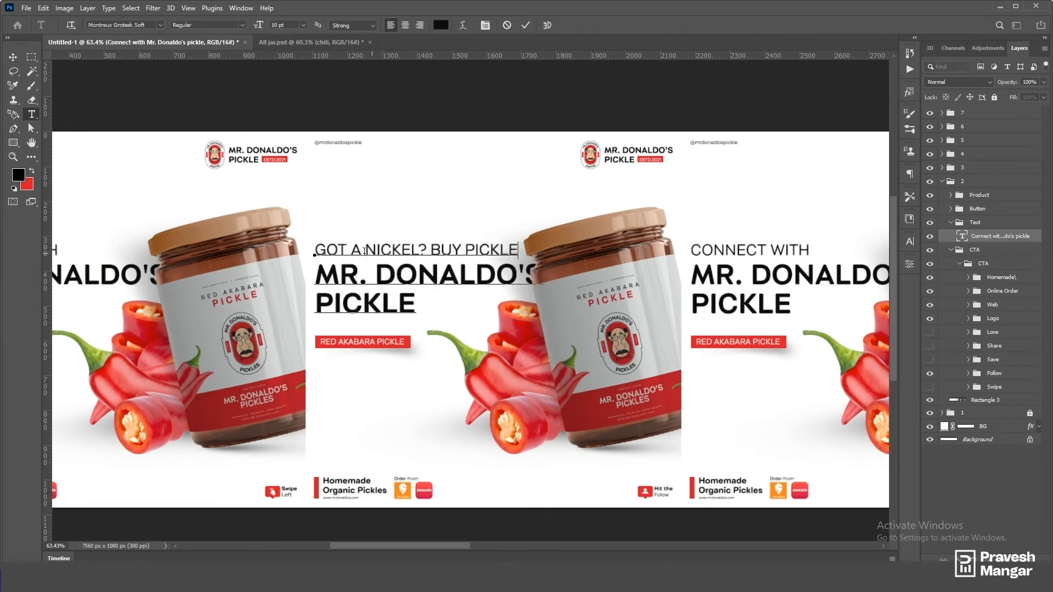
Step: Trim the light first line of slide 2's headline to "GOT A", keeping the bold text on its own line
{"action": "left_click_drag", "start_coordinate": [353, 250], "coordinate": [572, 238]}
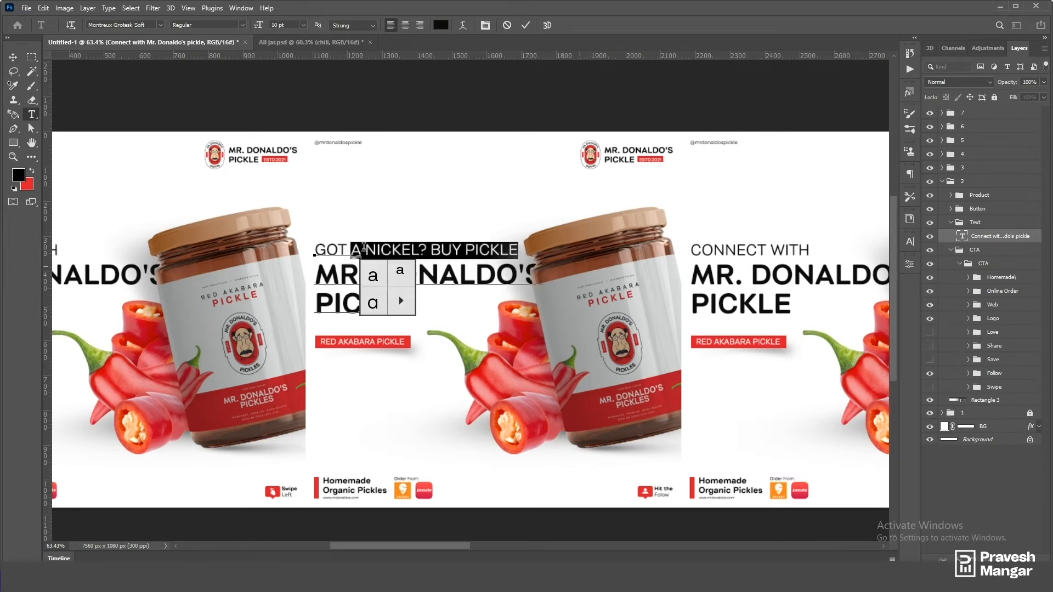
{"action": "double_click", "coordinate": [366, 250]}
{"action": "left_click", "coordinate": [588, 246], "text": "shift"}
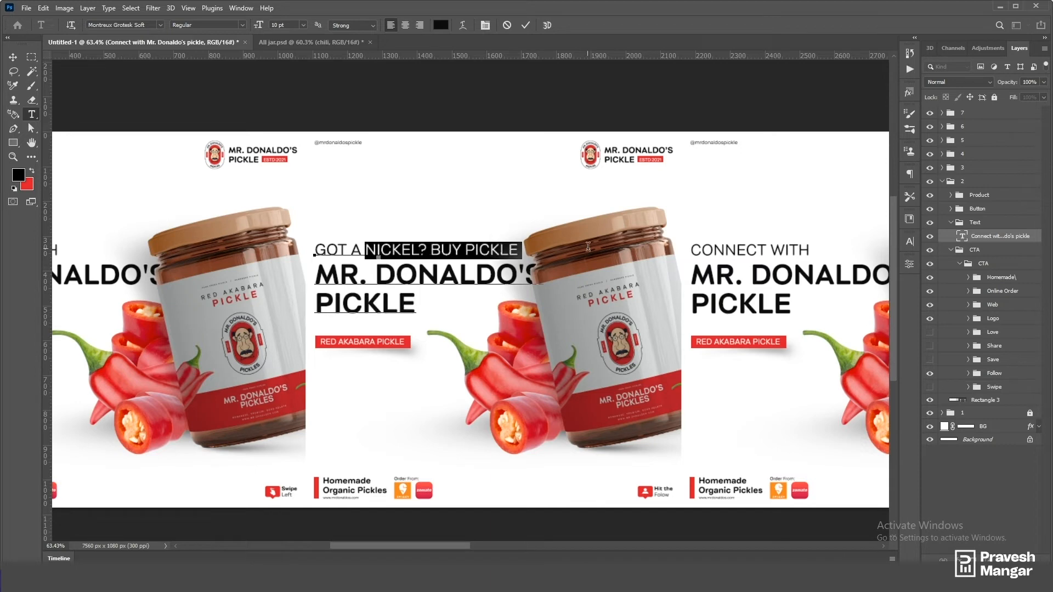
{"action": "key", "text": "Delete"}
{"action": "key", "text": "Delete"}
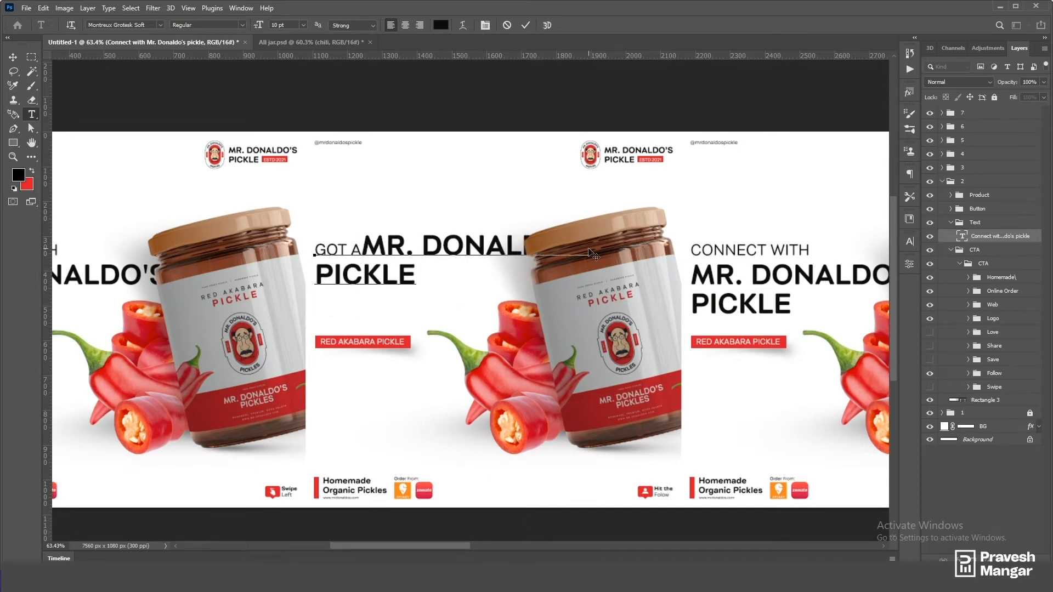
{"action": "key", "text": "Return"}
Step: Replace slide 2's bold headline text with "NICKEL?" and "BUY PICKLE" on two lines, and clear the layer selection
{"action": "left_click_drag", "start_coordinate": [320, 270], "coordinate": [598, 323]}
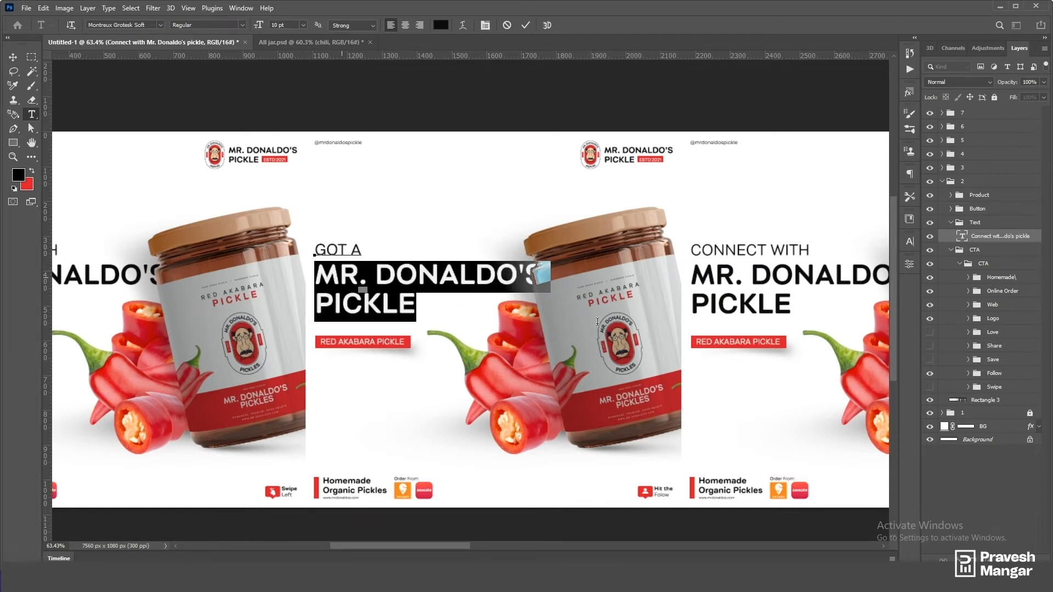
{"action": "type", "text": "GOT A NICKEL? BUY PICKLE"}
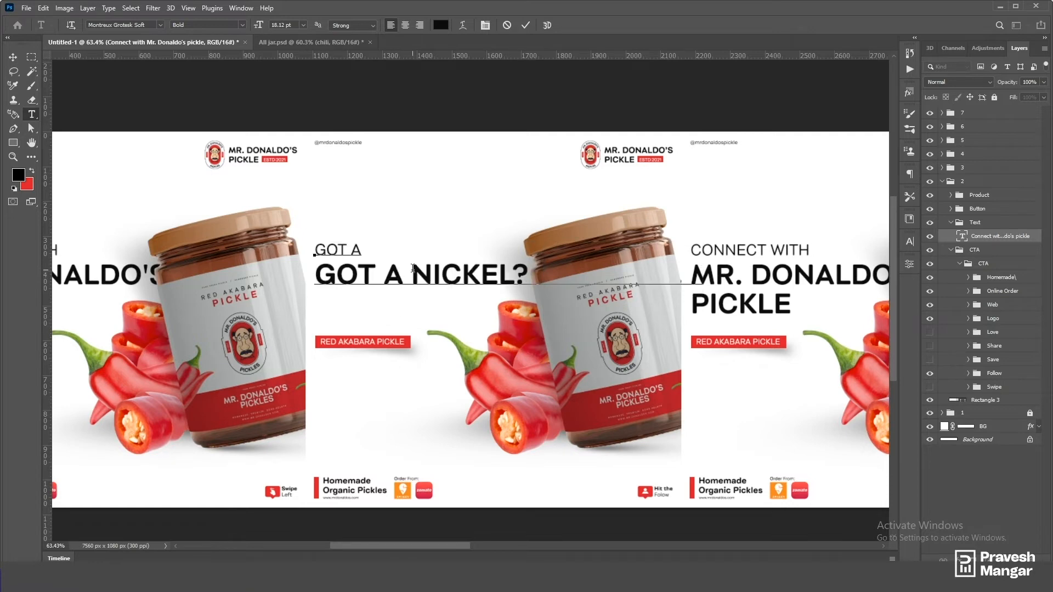
{"action": "left_click_drag", "start_coordinate": [413, 268], "coordinate": [59, 279]}
{"action": "key", "text": "BackSpace"}
{"action": "left_click", "coordinate": [445, 271]}
{"action": "key", "text": "Return"}
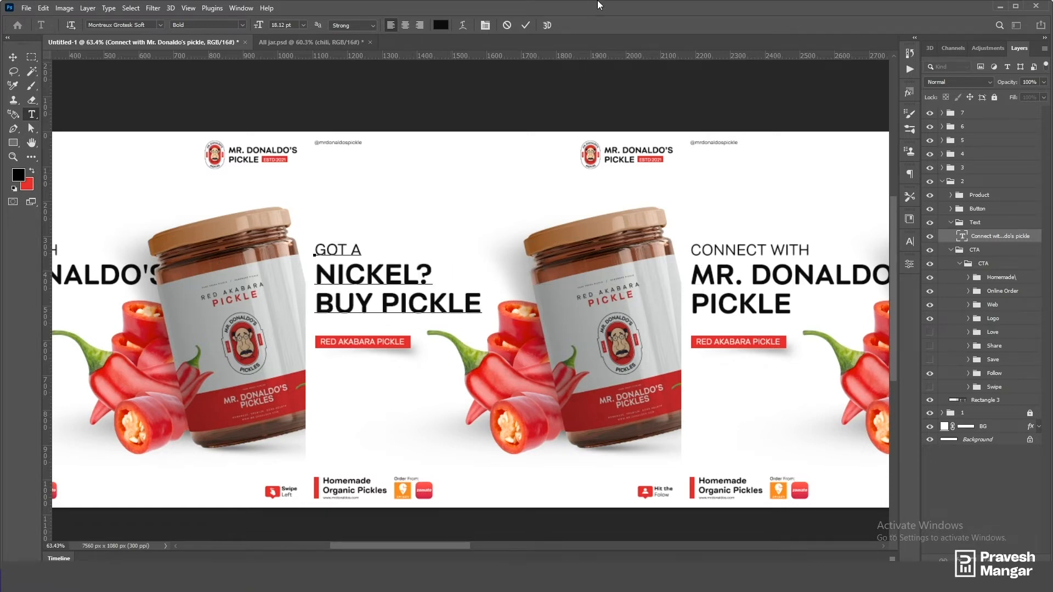
{"action": "left_click", "coordinate": [526, 25]}
{"action": "scroll", "coordinate": [487, 310], "scroll_direction": "down", "scroll_amount": 5}
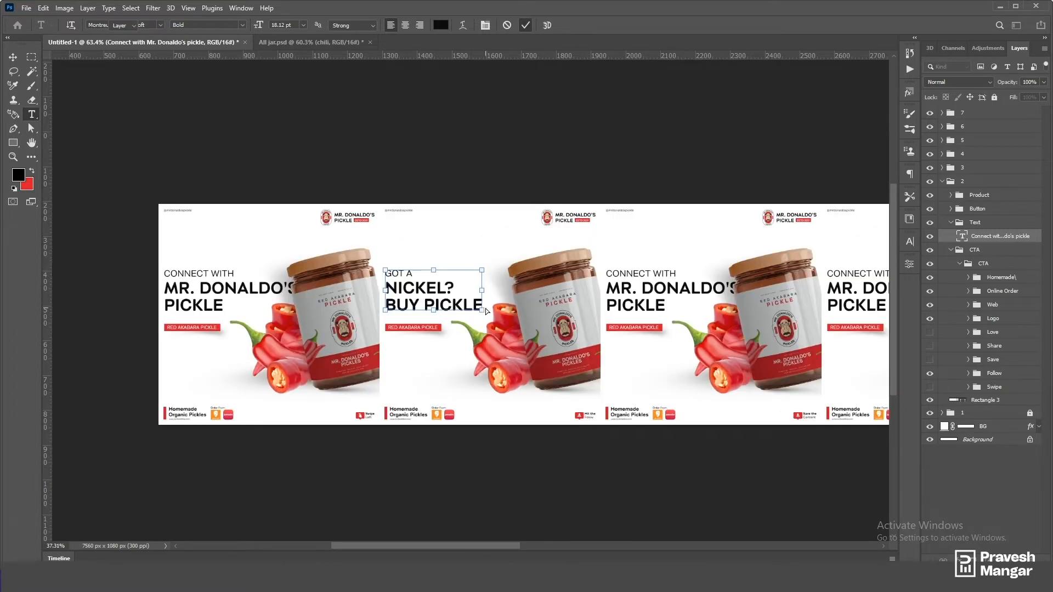
{"action": "scroll", "coordinate": [500, 240], "scroll_direction": "up", "scroll_amount": 1}
{"action": "left_click", "coordinate": [13, 57]}
{"action": "left_click", "coordinate": [403, 263]}
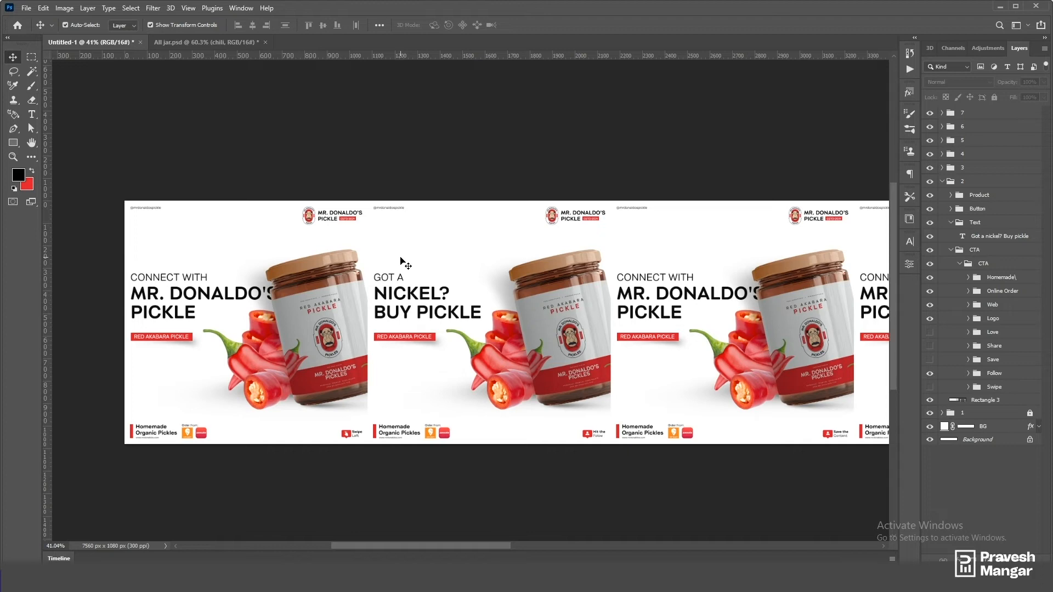
{"action": "scroll", "coordinate": [401, 258], "scroll_direction": "down", "scroll_amount": 4}
{"action": "scroll", "coordinate": [401, 258], "scroll_direction": "up", "scroll_amount": 4}
{"action": "scroll", "coordinate": [401, 258], "scroll_direction": "down", "scroll_amount": 4}
{"action": "scroll", "coordinate": [401, 258], "scroll_direction": "up", "scroll_amount": 4}
{"action": "scroll", "coordinate": [401, 258], "scroll_direction": "down", "scroll_amount": 4}
{"action": "scroll", "coordinate": [412, 331], "scroll_direction": "up", "scroll_amount": 2}
{"action": "scroll", "coordinate": [413, 332], "scroll_direction": "down", "scroll_amount": 4}
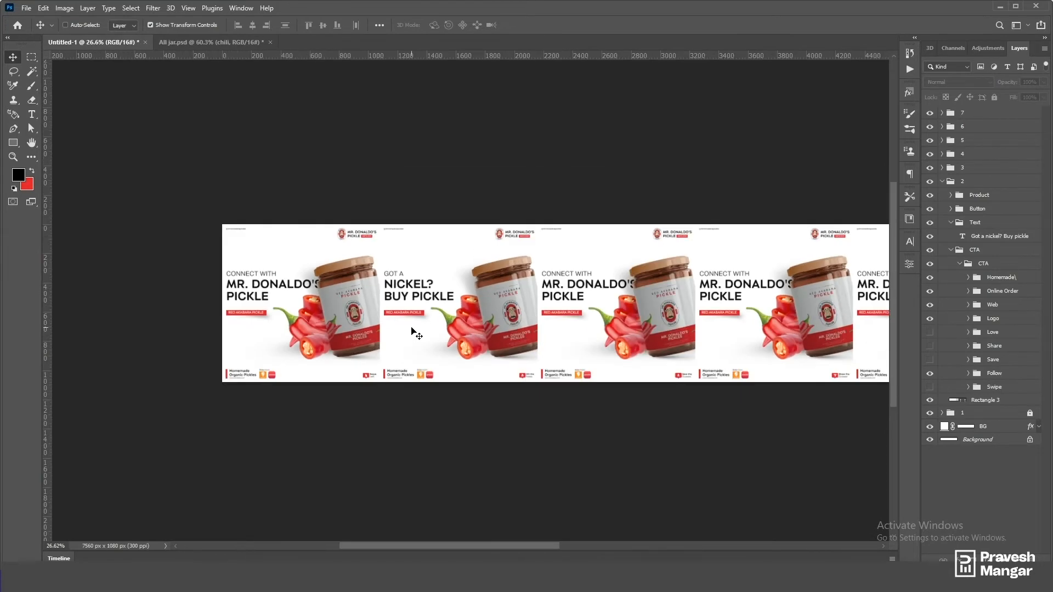
{"action": "scroll", "coordinate": [282, 377], "scroll_direction": "up", "scroll_amount": 3}
{"action": "scroll", "coordinate": [360, 428], "scroll_direction": "down", "scroll_amount": 2}
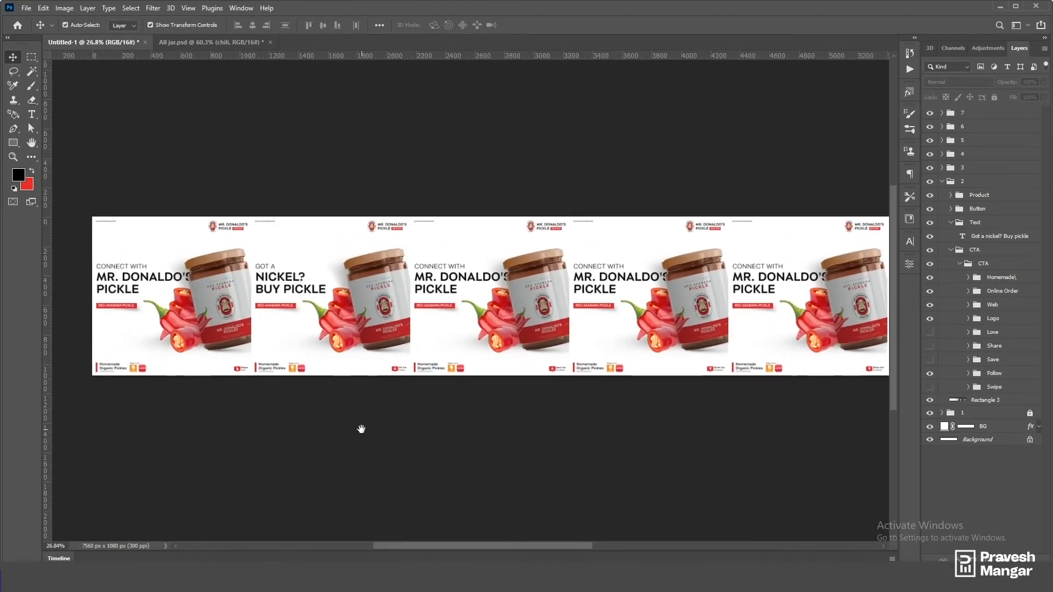
{"action": "scroll", "coordinate": [363, 427], "scroll_direction": "down", "scroll_amount": 2}
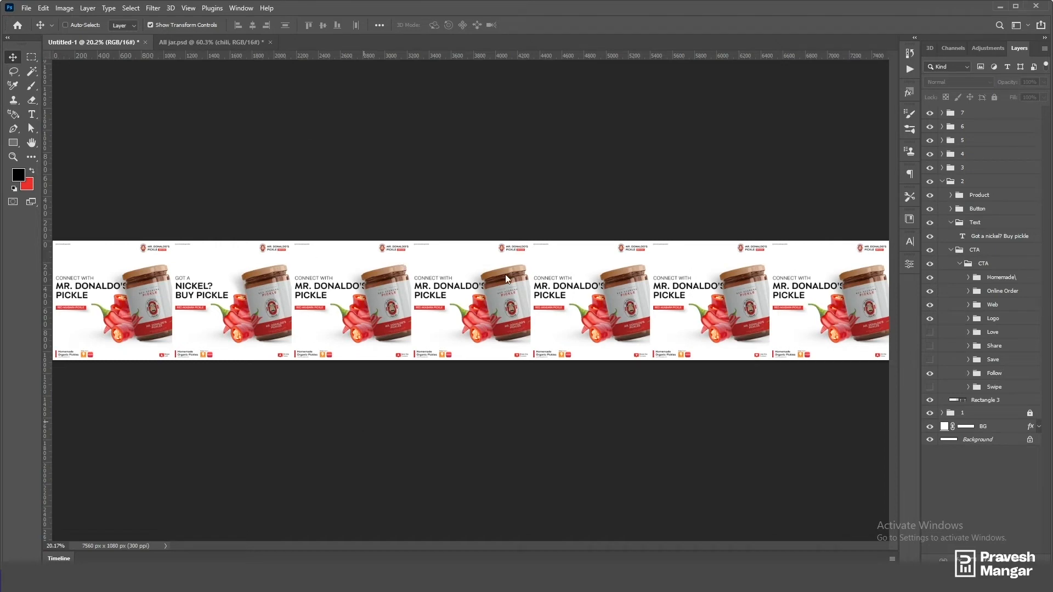
Step: Save the document as Carousel Post Mr.Donaldos.psd with Maximize Compatibility enabled
{"action": "key", "text": "ctrl+shift+s"}
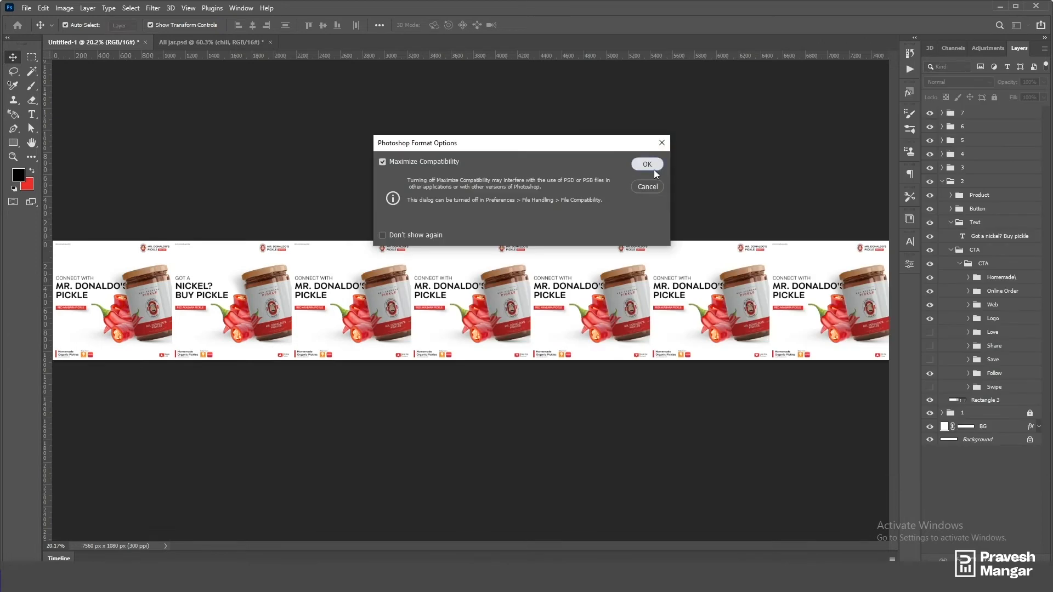
{"action": "left_click", "coordinate": [654, 169]}
Step: Place vertical guides along the boundaries between the carousel slides
{"action": "left_click_drag", "start_coordinate": [47, 202], "coordinate": [193, 351]}
{"action": "key", "text": "ctrl+h"}
{"action": "key", "text": "ctrl+h"}
{"action": "left_click", "coordinate": [236, 265]}
{"action": "left_click_drag", "start_coordinate": [48, 220], "coordinate": [305, 252]}
{"action": "left_click", "coordinate": [346, 266]}
{"action": "left_click_drag", "start_coordinate": [48, 274], "coordinate": [750, 313]}
{"action": "left_click", "coordinate": [455, 269]}
{"action": "left_click", "coordinate": [566, 269]}
{"action": "left_click", "coordinate": [678, 268]}
{"action": "left_click", "coordinate": [273, 387]}
Step: In All jar.psd, hide the chili layer, show jar layer 2, and bring the green lemon jar into the carousel document
{"action": "scroll", "coordinate": [273, 387], "scroll_direction": "down", "scroll_amount": 1}
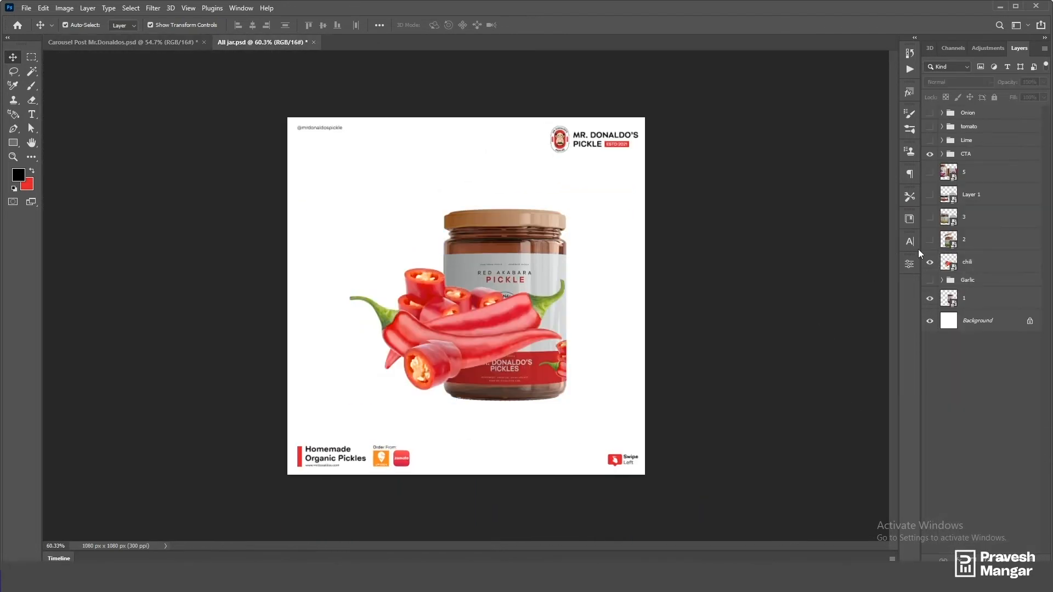
{"action": "left_click", "coordinate": [930, 262]}
{"action": "left_click", "coordinate": [930, 240]}
{"action": "left_click_drag", "start_coordinate": [735, 342], "coordinate": [550, 301]}
Step: Scale, tilt and position the open green lemon jar over the right part of slide 2
{"action": "left_click_drag", "start_coordinate": [525, 323], "coordinate": [610, 317]}
{"action": "left_click_drag", "start_coordinate": [593, 199], "coordinate": [595, 183]}
{"action": "left_click_drag", "start_coordinate": [684, 162], "coordinate": [719, 195]}
{"action": "mouse_move", "coordinate": [600, 318]}
{"action": "left_mouse_down"}
{"action": "mouse_move", "coordinate": [586, 322]}
{"action": "mouse_move", "coordinate": [597, 315]}
{"action": "left_mouse_up"}
{"action": "left_click_drag", "start_coordinate": [487, 381], "coordinate": [479, 388]}
{"action": "left_click", "coordinate": [527, 25]}
{"action": "scroll", "coordinate": [626, 282], "scroll_direction": "down", "scroll_amount": 3}
Step: Collapse the other open slide groups and slide 2's CTA subgroup, keeping slide group 2 open
{"action": "scroll", "coordinate": [988, 330], "scroll_direction": "down", "scroll_amount": 15}
{"action": "left_click", "coordinate": [981, 316]}
{"action": "left_click", "coordinate": [951, 371]}
{"action": "left_click", "coordinate": [951, 288]}
{"action": "left_click", "coordinate": [943, 220]}
{"action": "left_click", "coordinate": [942, 263]}
{"action": "left_click", "coordinate": [942, 181]}
{"action": "left_click", "coordinate": [942, 112]}
{"action": "left_click", "coordinate": [943, 167]}
Step: Delete the old red pickle jar, chili and shadow layers from slide 2's Product group, keeping only the green lemon jar
{"action": "scroll", "coordinate": [765, 241], "scroll_direction": "up", "scroll_amount": 1}
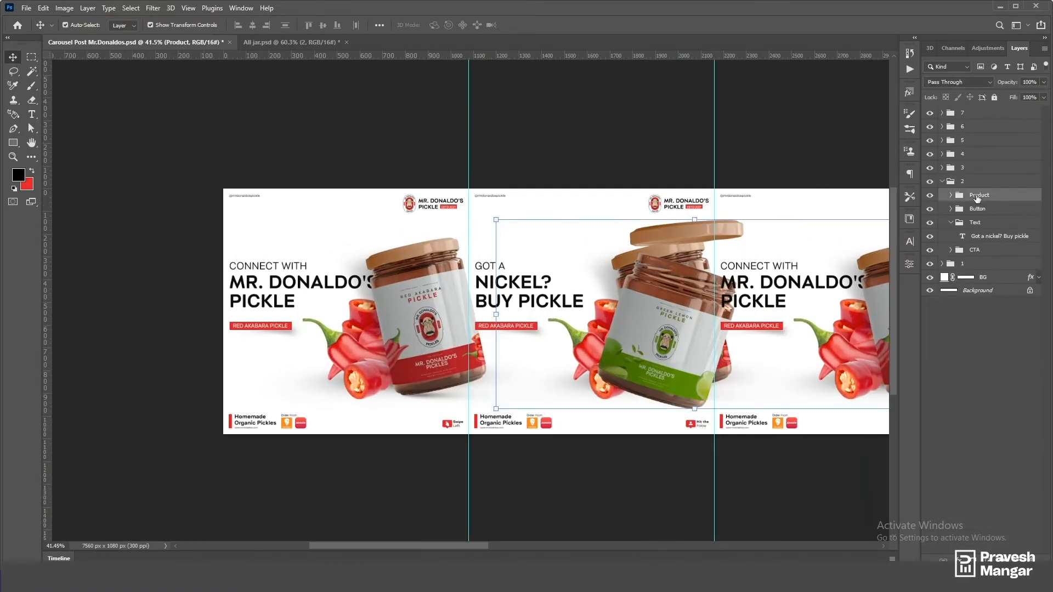
{"action": "left_click", "coordinate": [992, 221]}
{"action": "left_click", "coordinate": [990, 268], "text": "shift"}
{"action": "key", "text": "Delete"}
{"action": "scroll", "coordinate": [639, 384], "scroll_direction": "up", "scroll_amount": 2}
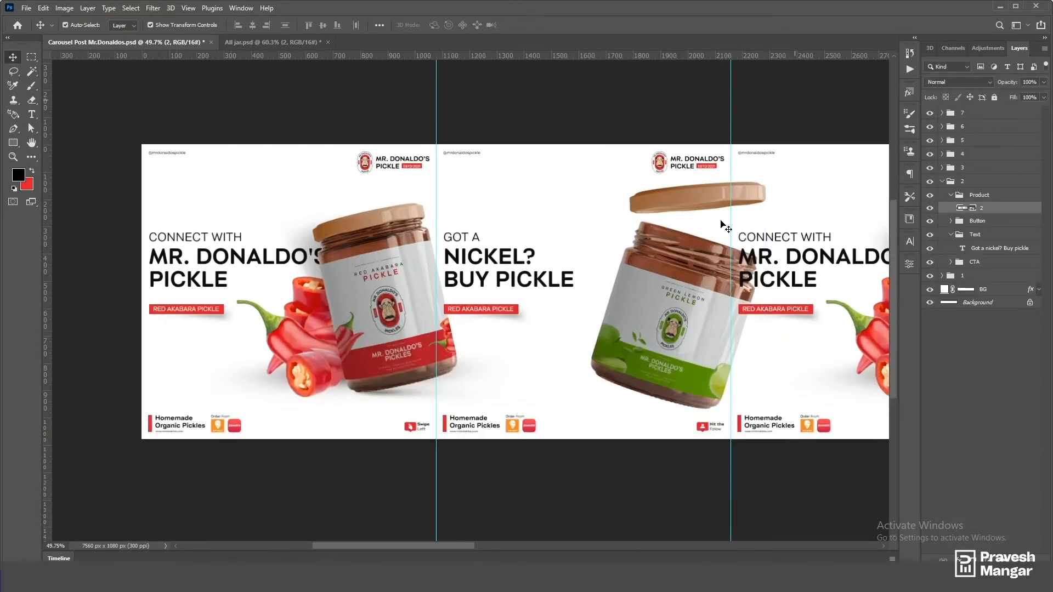
{"action": "left_click", "coordinate": [799, 107]}
Step: Change slide 2's button label to "Green lemon Pickle"
{"action": "scroll", "coordinate": [629, 365], "scroll_direction": "up", "scroll_amount": 1}
{"action": "scroll", "coordinate": [401, 329], "scroll_direction": "up", "scroll_amount": 6}
{"action": "left_click", "coordinate": [319, 295], "text": "ctrl"}
{"action": "key", "text": "t"}
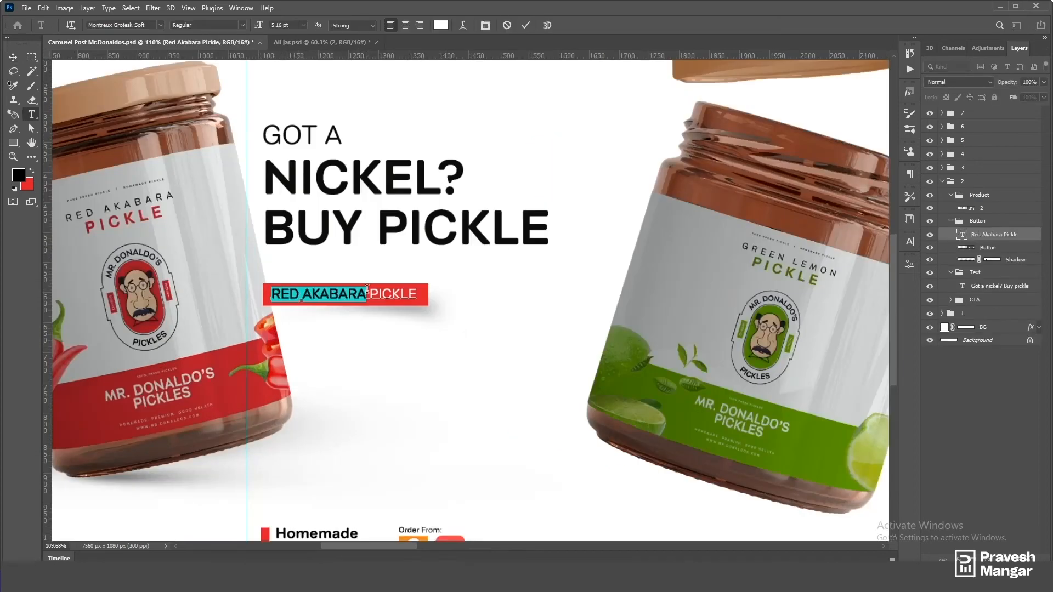
{"action": "left_click", "coordinate": [527, 26]}
{"action": "key", "text": "v"}
{"action": "left_click", "coordinate": [981, 391]}
Step: Mask slide 2's button with the outline of slide 1's jar so the jar overlaps the button's edge
{"action": "scroll", "coordinate": [549, 219], "scroll_direction": "down", "scroll_amount": 1}
{"action": "scroll", "coordinate": [321, 285], "scroll_direction": "up", "scroll_amount": 5}
{"action": "left_click", "coordinate": [321, 289]}
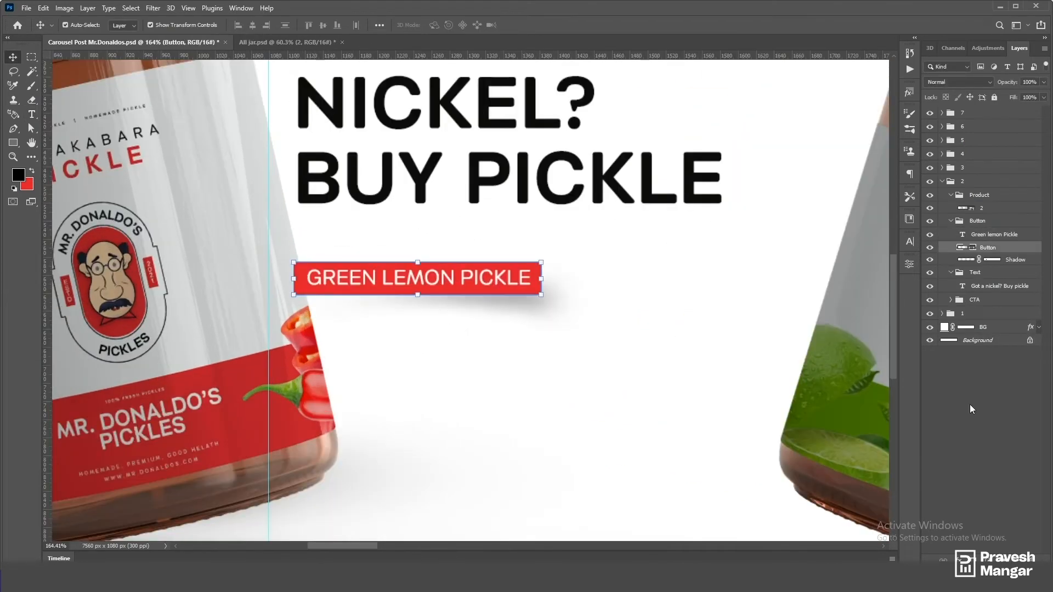
{"action": "left_click", "coordinate": [216, 277]}
{"action": "left_click", "coordinate": [980, 494]}
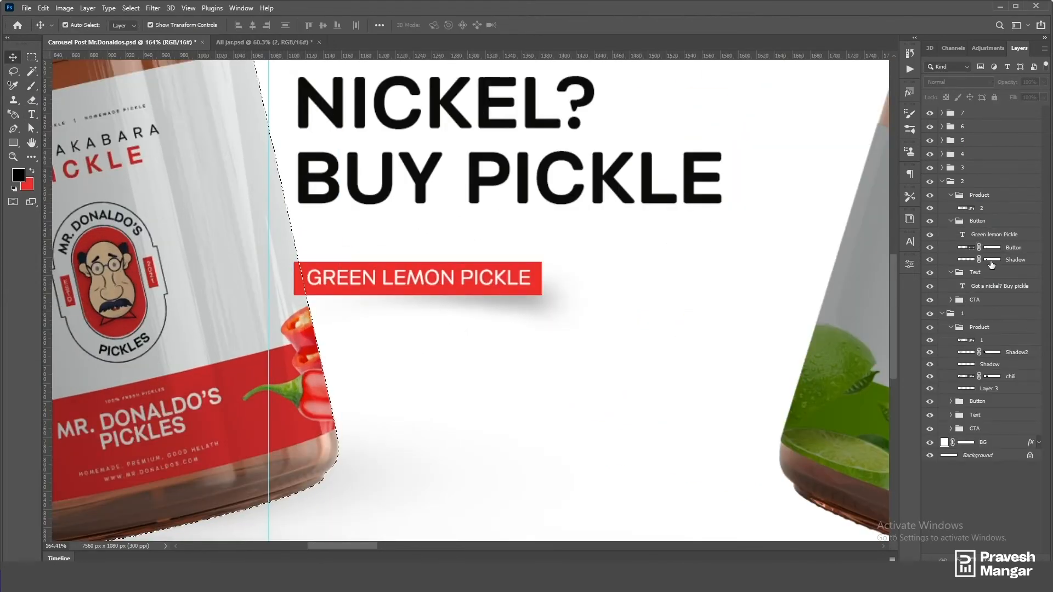
{"action": "key", "text": "b"}
{"action": "scroll", "coordinate": [493, 296], "scroll_direction": "down", "scroll_amount": 5}
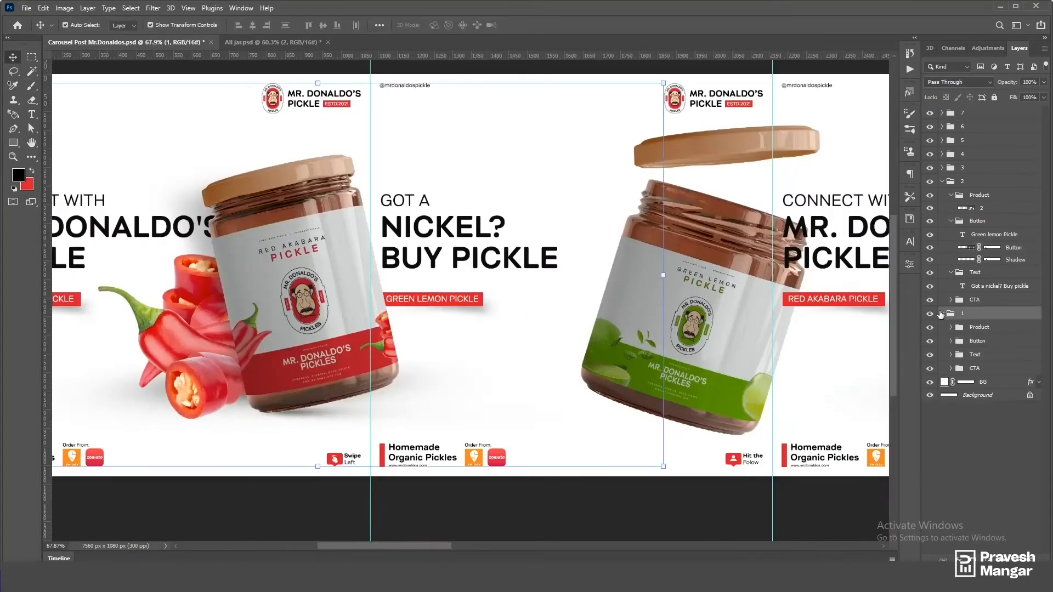
{"action": "scroll", "coordinate": [623, 412], "scroll_direction": "down", "scroll_amount": 2}
Step: Bring the Lime group from All jar.psd into slide 2's Product group, beneath the green lemon jar layer
{"action": "left_click", "coordinate": [228, 42]}
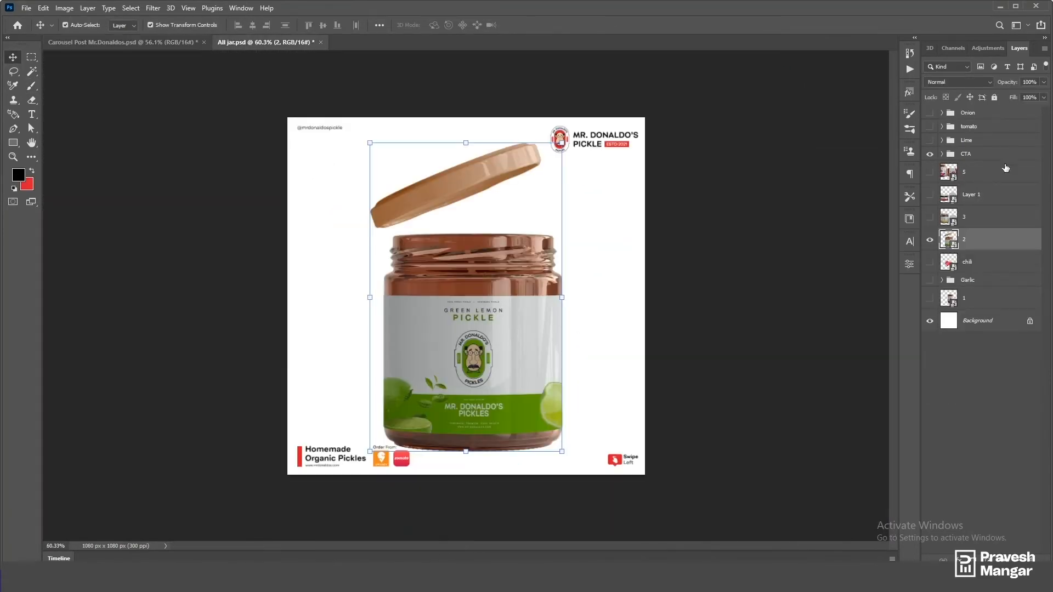
{"action": "left_click", "coordinate": [930, 240]}
{"action": "left_click", "coordinate": [930, 140]}
{"action": "left_click", "coordinate": [930, 154]}
{"action": "left_click_drag", "start_coordinate": [974, 140], "coordinate": [543, 373]}
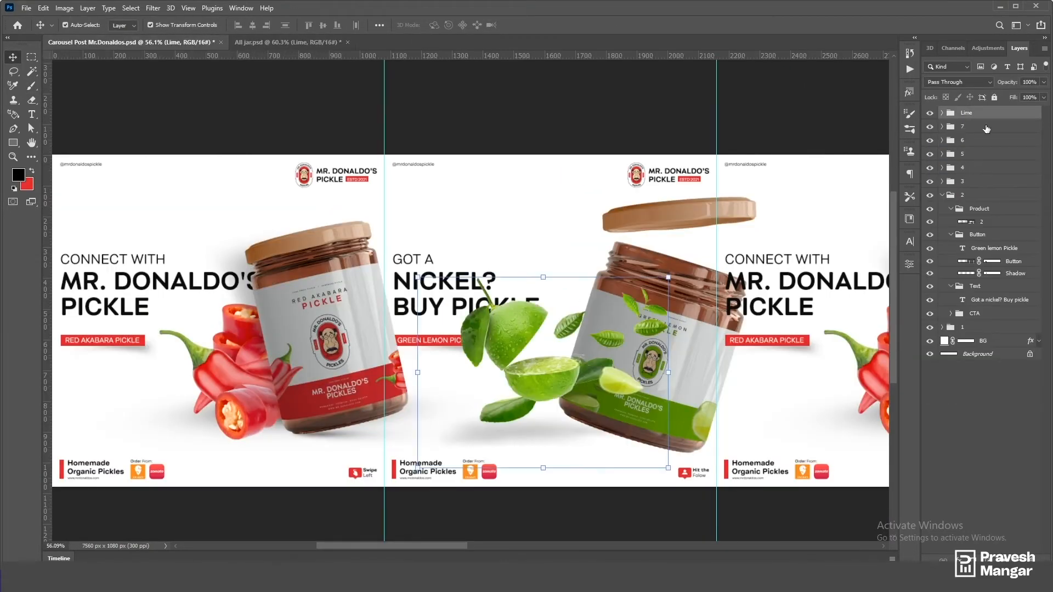
{"action": "left_click_drag", "start_coordinate": [994, 216], "coordinate": [994, 217]}
{"action": "left_click_drag", "start_coordinate": [993, 222], "coordinate": [993, 203]}
{"action": "left_click", "coordinate": [988, 222]}
Step: Scale the Lime group to 107.59% and position it behind the left side of the green lemon jar
{"action": "key", "text": "ctrl+t"}
{"action": "left_click_drag", "start_coordinate": [513, 330], "coordinate": [568, 318]}
{"action": "left_click_drag", "start_coordinate": [472, 265], "coordinate": [453, 251]}
{"action": "left_click_drag", "start_coordinate": [541, 292], "coordinate": [547, 304]}
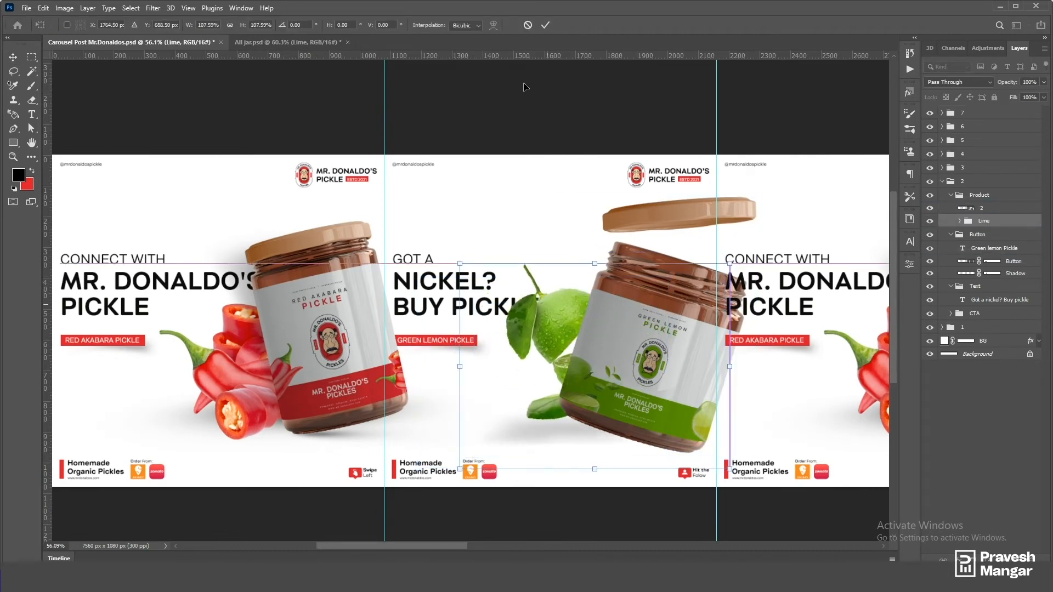
{"action": "left_click", "coordinate": [545, 25]}
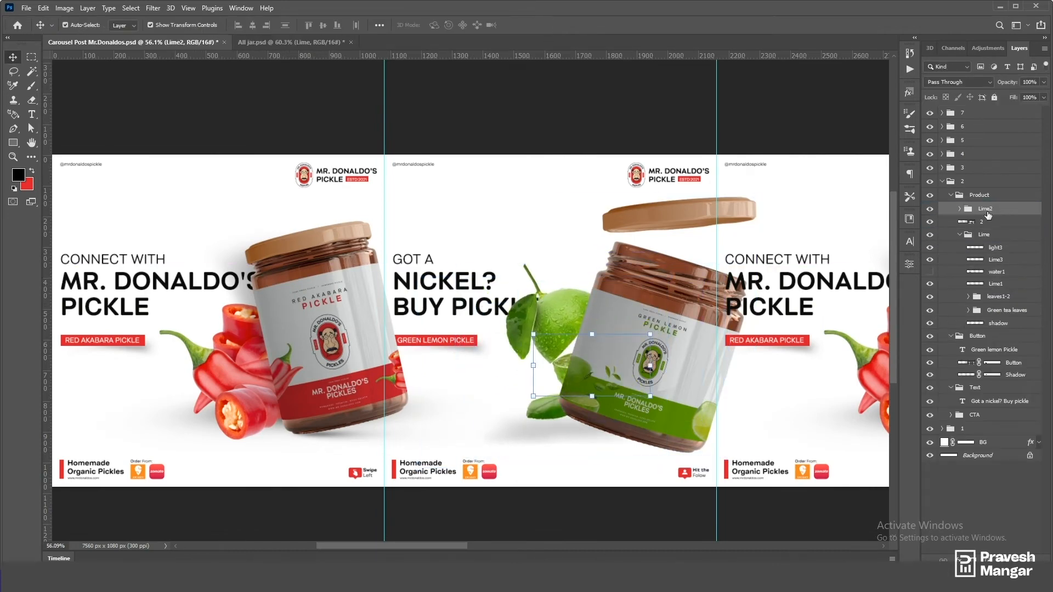
Step: Arrange the Lime2 group above the jar layer so the cut lime sits in front of the jar
{"action": "scroll", "coordinate": [623, 368], "scroll_direction": "up", "scroll_amount": 3}
{"action": "left_click", "coordinate": [602, 343]}
{"action": "scroll", "coordinate": [601, 379], "scroll_direction": "down", "scroll_amount": 1}
{"action": "key", "text": "Delete"}
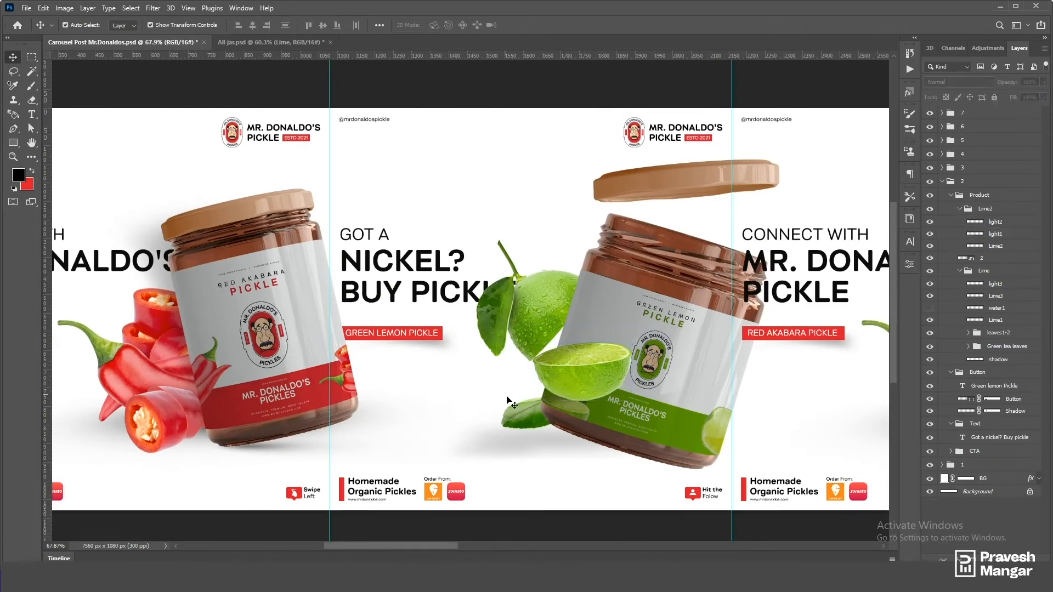
{"action": "scroll", "coordinate": [609, 378], "scroll_direction": "down", "scroll_amount": 6}
Step: Move the light3 layer into the Lime2 group and the Green tea leaves group to the top of slide 2's Product group
{"action": "left_click", "coordinate": [617, 483]}
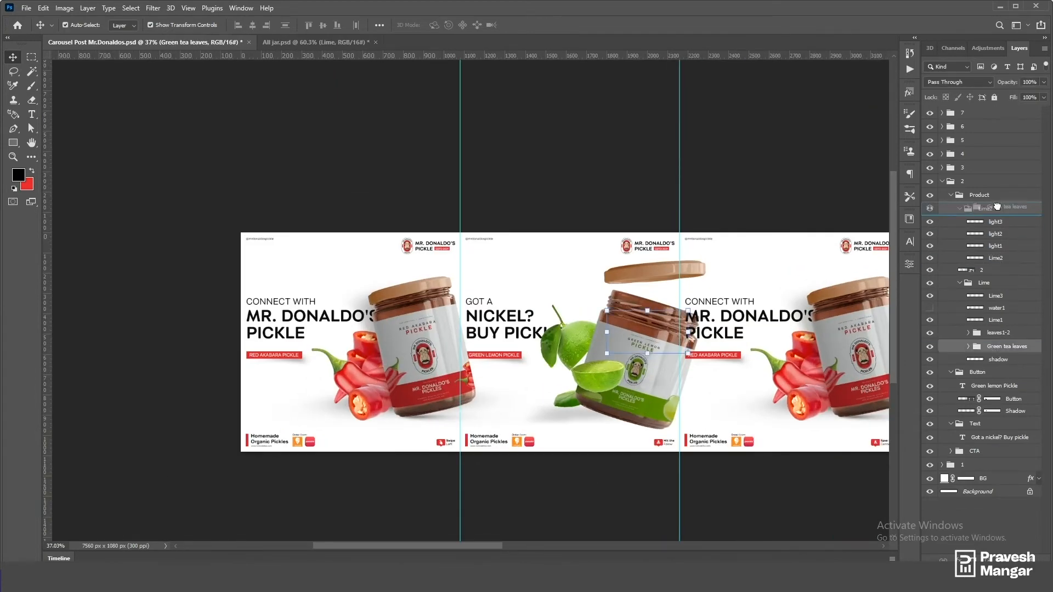
{"action": "scroll", "coordinate": [676, 367], "scroll_direction": "up", "scroll_amount": 4}
{"action": "left_click", "coordinate": [721, 504]}
{"action": "scroll", "coordinate": [787, 354], "scroll_direction": "down", "scroll_amount": 4}
{"action": "scroll", "coordinate": [784, 351], "scroll_direction": "up", "scroll_amount": 6}
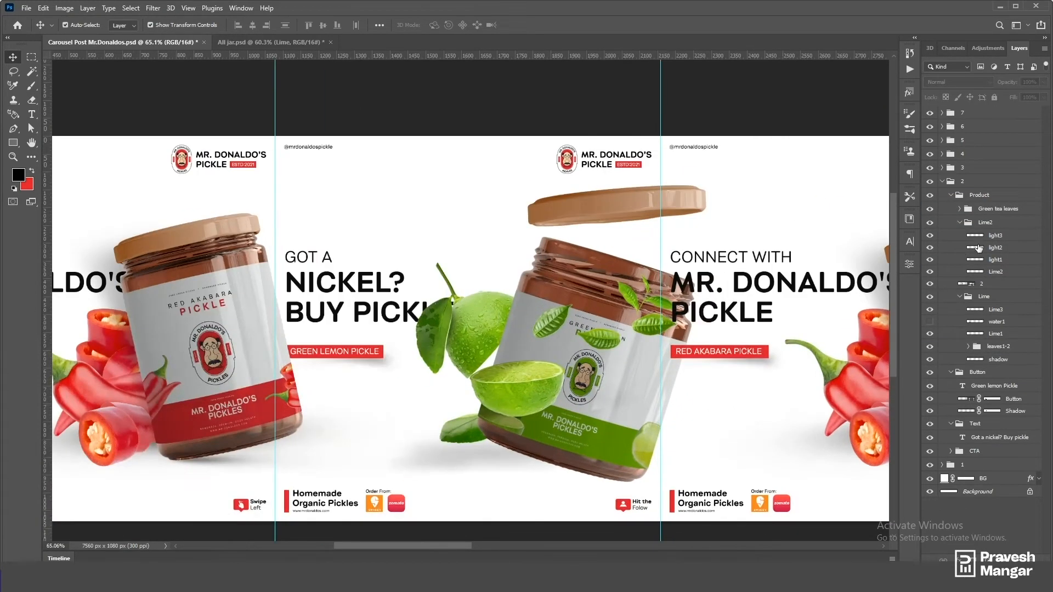
Step: Collapse the Lime2 and Lime groups in slide 2's Product group and hide the guides
{"action": "left_click", "coordinate": [960, 223]}
{"action": "left_click", "coordinate": [959, 249]}
{"action": "left_click", "coordinate": [930, 249]}
{"action": "left_click", "coordinate": [930, 249]}
{"action": "left_click", "coordinate": [982, 236]}
{"action": "scroll", "coordinate": [651, 315], "scroll_direction": "down", "scroll_amount": 4}
{"action": "left_click", "coordinate": [747, 167]}
{"action": "key", "text": "ctrl+h"}
{"action": "left_click", "coordinate": [757, 372]}
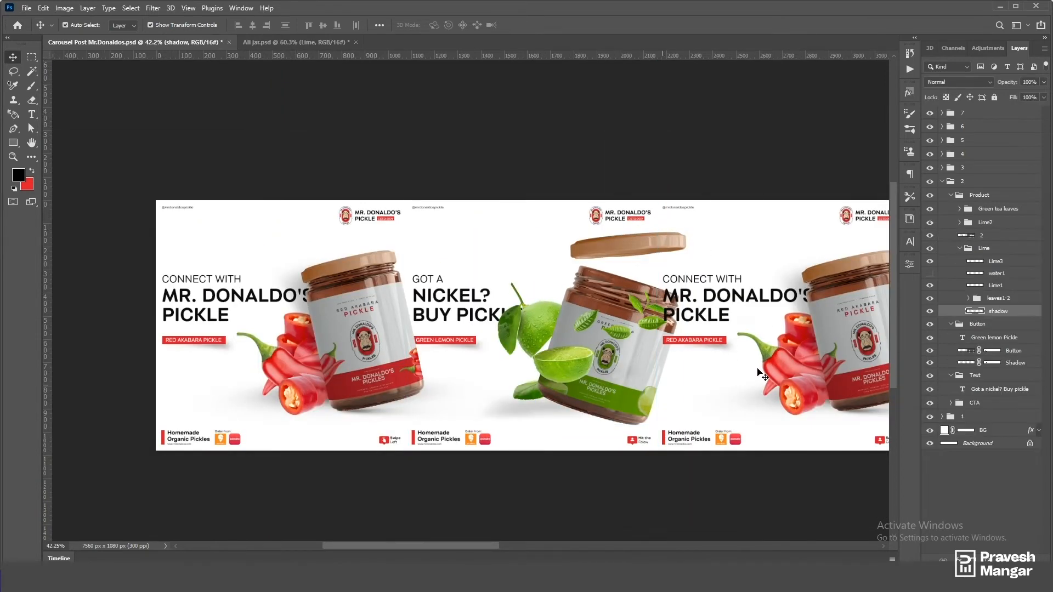
{"action": "scroll", "coordinate": [741, 464], "scroll_direction": "up", "scroll_amount": 3}
{"action": "scroll", "coordinate": [621, 358], "scroll_direction": "down", "scroll_amount": 3}
{"action": "key", "text": "v"}
{"action": "left_click", "coordinate": [959, 248]}
Step: Paint a soft black shadow on a new Shadow layer above jar layer 2, then flatten and position it under the jar's base
{"action": "left_click", "coordinate": [983, 237]}
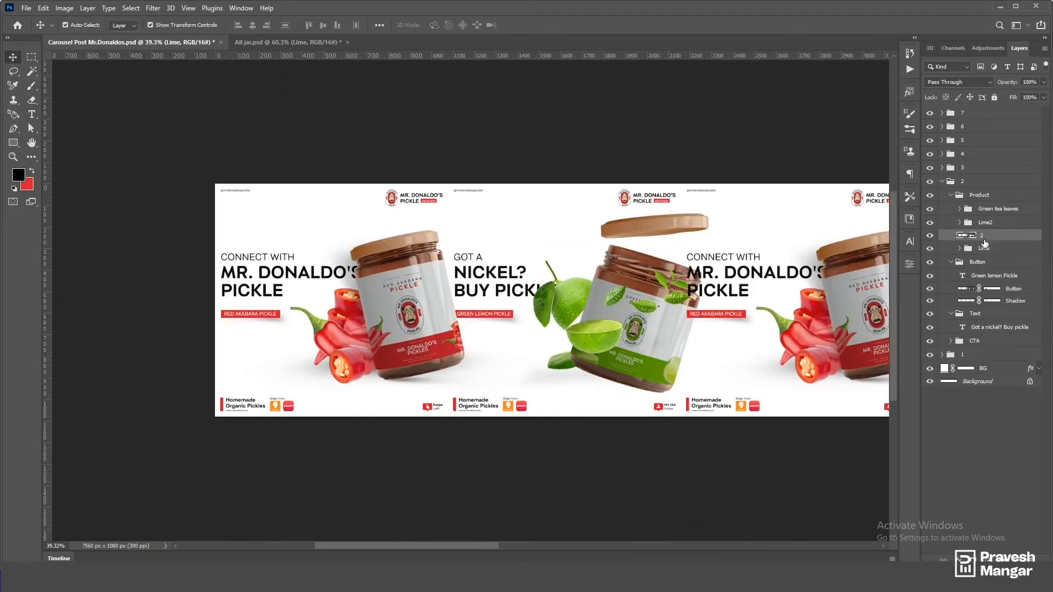
{"action": "key", "text": "ctrl+shift+alt+n"}
{"action": "key", "text": "b"}
{"action": "left_click", "coordinate": [554, 300]}
{"action": "key", "text": "ctrl+t"}
{"action": "mouse_move", "coordinate": [554, 184]}
{"action": "left_mouse_down"}
{"action": "mouse_move", "coordinate": [554, 280]}
{"action": "mouse_move", "coordinate": [615, 390]}
{"action": "left_mouse_up"}
{"action": "left_click_drag", "start_coordinate": [740, 369], "coordinate": [673, 393]}
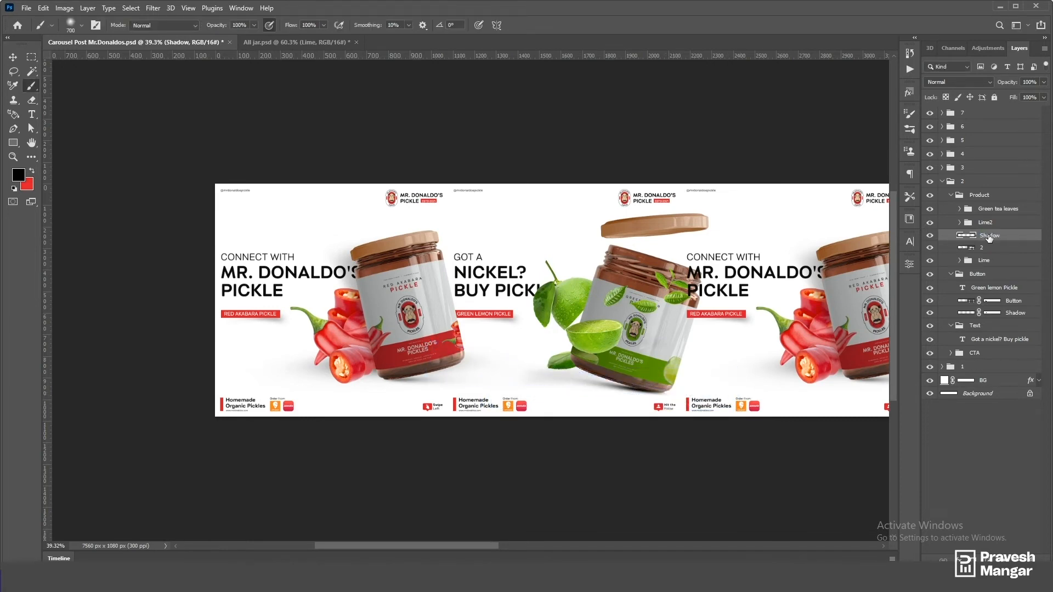
Step: Keep the layer name Shadow and place it below jar layer 2 in slide 2's Product group
{"action": "key", "text": "Return"}
{"action": "key", "text": "ctrl+bracketleft"}
{"action": "scroll", "coordinate": [699, 339], "scroll_direction": "down", "scroll_amount": 4}
{"action": "scroll", "coordinate": [708, 336], "scroll_direction": "up", "scroll_amount": 3}
{"action": "left_click_drag", "start_coordinate": [1008, 82], "coordinate": [35, 12]}
{"action": "key", "text": "v"}
{"action": "scroll", "coordinate": [603, 330], "scroll_direction": "down", "scroll_amount": 4}
{"action": "scroll", "coordinate": [513, 329], "scroll_direction": "up", "scroll_amount": 6}
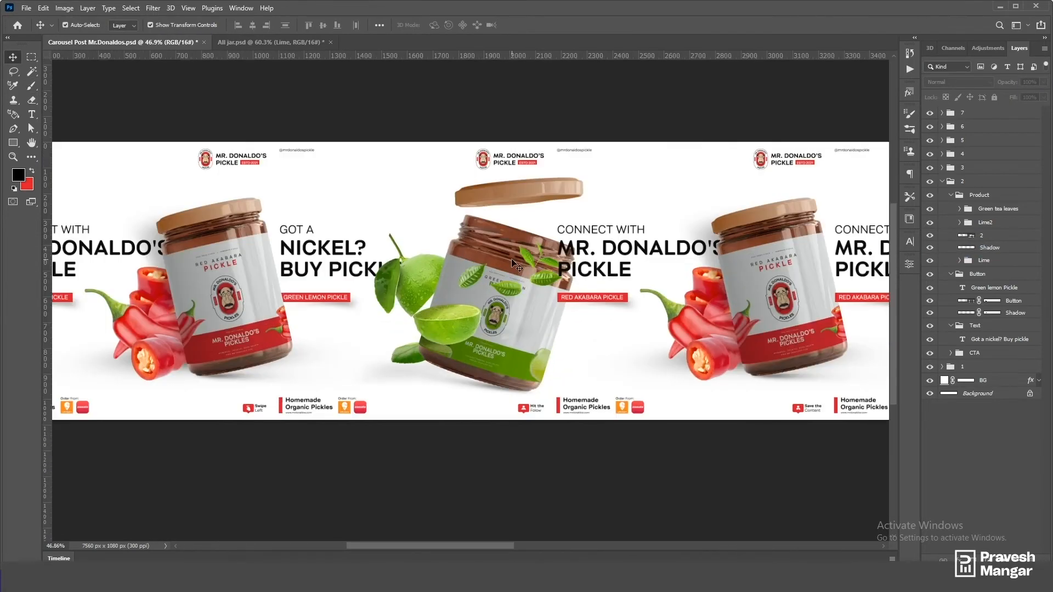
Step: Hide slide 3 and fill the jar's silhouette with black on a new layer above jar layer 2
{"action": "left_click", "coordinate": [930, 168]}
{"action": "scroll", "coordinate": [677, 278], "scroll_direction": "down", "scroll_amount": 3}
{"action": "scroll", "coordinate": [540, 329], "scroll_direction": "up", "scroll_amount": 3}
{"action": "left_click", "coordinate": [982, 236]}
{"action": "left_click", "coordinate": [1018, 560]}
{"action": "left_click", "coordinate": [966, 248], "text": "ctrl"}
{"action": "scroll", "coordinate": [645, 265], "scroll_direction": "down", "scroll_amount": 3}
{"action": "key", "text": "alt+BackSpace"}
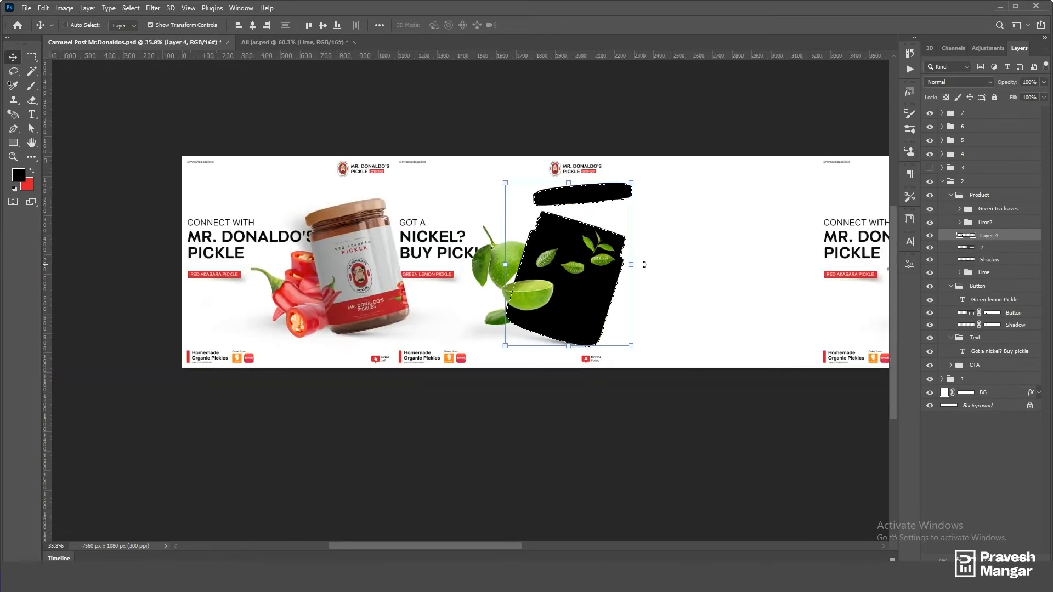
{"action": "key", "text": "ctrl+d"}
Step: Apply a Gaussian blur to the black jar silhouette layer
{"action": "scroll", "coordinate": [645, 265], "scroll_direction": "down", "scroll_amount": 3}
{"action": "scroll", "coordinate": [606, 337], "scroll_direction": "up", "scroll_amount": 3}
{"action": "left_click", "coordinate": [996, 235]}
{"action": "left_click", "coordinate": [153, 8]}
{"action": "mouse_move", "coordinate": [177, 148]}
{"action": "left_click", "coordinate": [310, 193]}
{"action": "key", "text": "Return"}
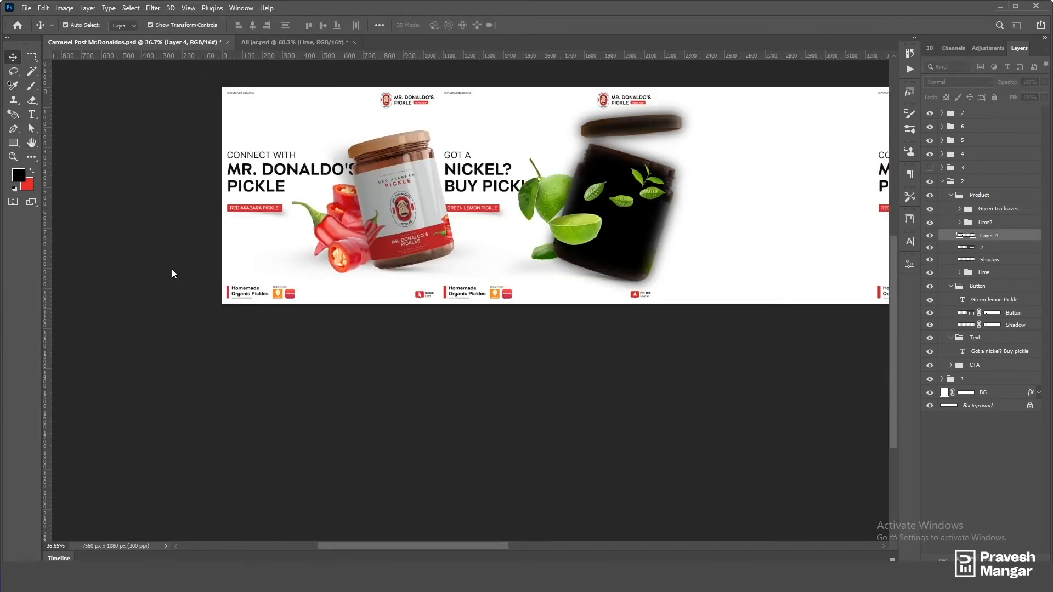
Step: Place the blurred silhouette below the jar as Shadow2, reshape it into an offset cast shadow with a layer mask, at 75% opacity
{"action": "key", "text": "ctrl+bracketleft"}
{"action": "double_click", "coordinate": [989, 246]}
{"action": "key", "text": "ctrl+t"}
{"action": "left_click_drag", "start_coordinate": [617, 101], "coordinate": [581, 110]}
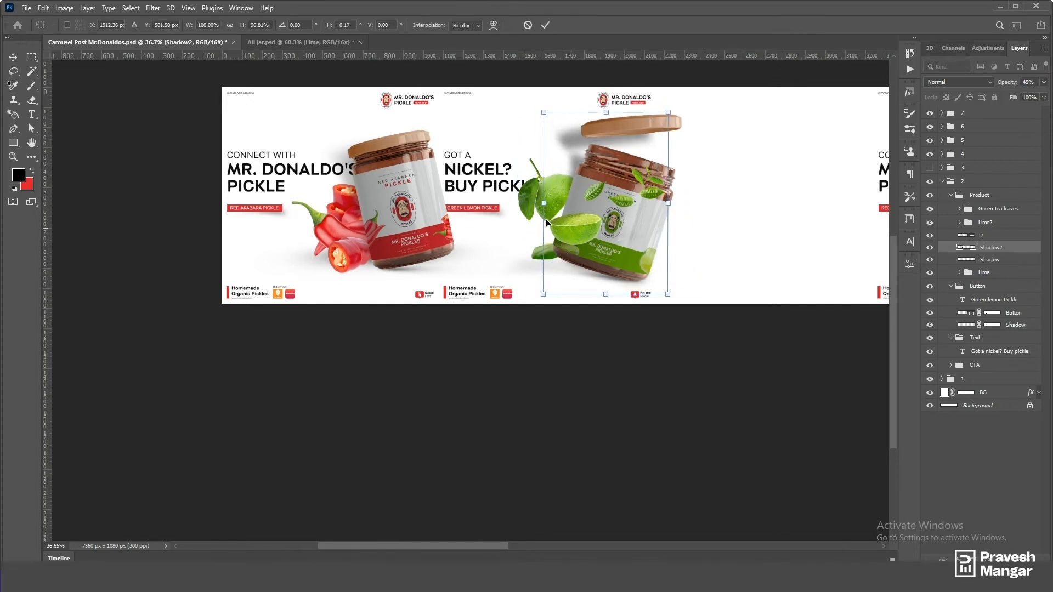
{"action": "left_click_drag", "start_coordinate": [642, 165], "coordinate": [632, 157]}
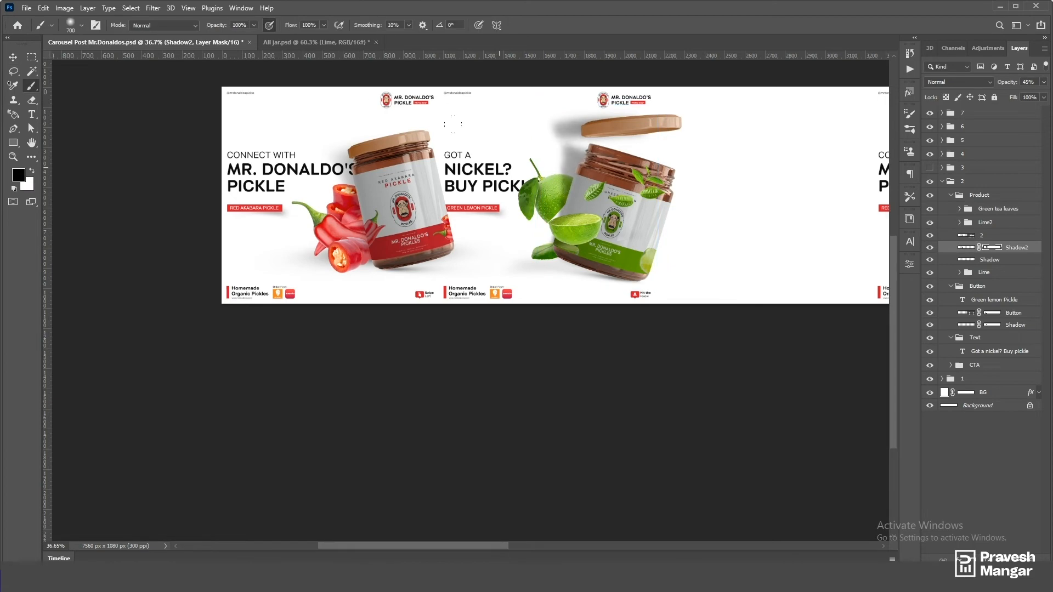
{"action": "scroll", "coordinate": [523, 103], "scroll_direction": "up", "scroll_amount": 2}
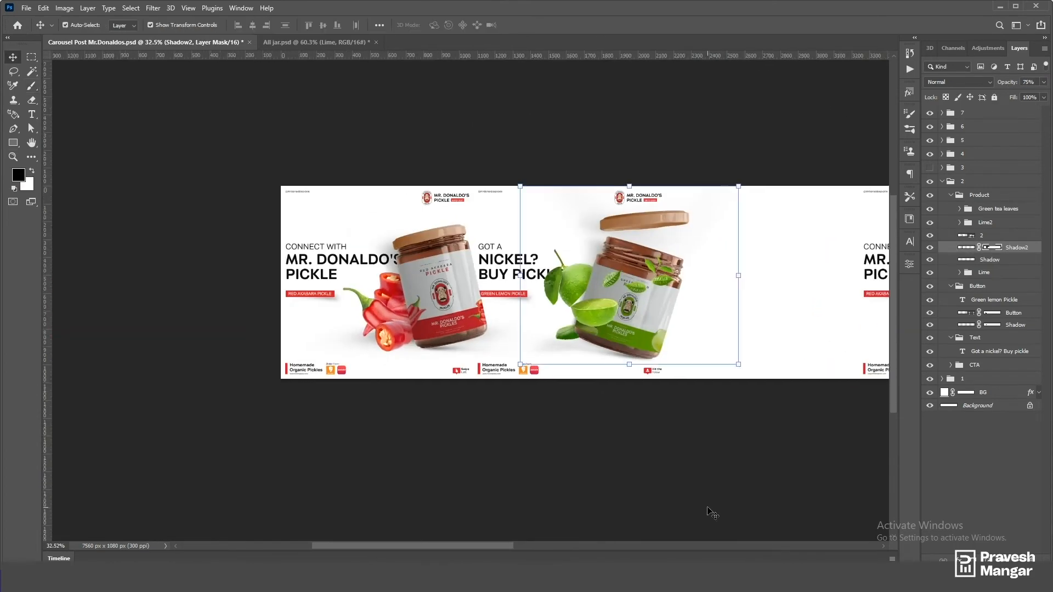
{"action": "scroll", "coordinate": [543, 344], "scroll_direction": "up", "scroll_amount": 3}
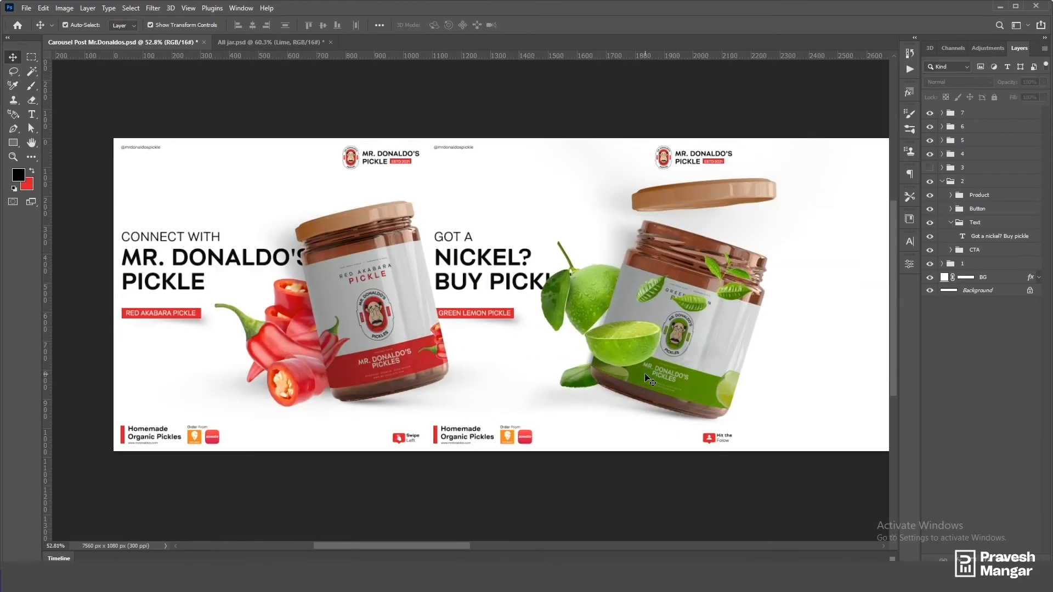
Step: Recolour slide 2's Green lemon Pickle button with the green sampled from the jar label
{"action": "key", "text": "i"}
{"action": "left_click", "coordinate": [680, 348]}
{"action": "scroll", "coordinate": [494, 324], "scroll_direction": "up", "scroll_amount": 5}
{"action": "left_click", "coordinate": [534, 307]}
{"action": "key", "text": "alt+BackSpace"}
Step: Fill the accent bar beside slide 2's Homemade Organic Pickles text with the sampled green
{"action": "scroll", "coordinate": [631, 252], "scroll_direction": "down", "scroll_amount": 5}
{"action": "left_click", "coordinate": [684, 462]}
{"action": "scroll", "coordinate": [548, 389], "scroll_direction": "up", "scroll_amount": 6}
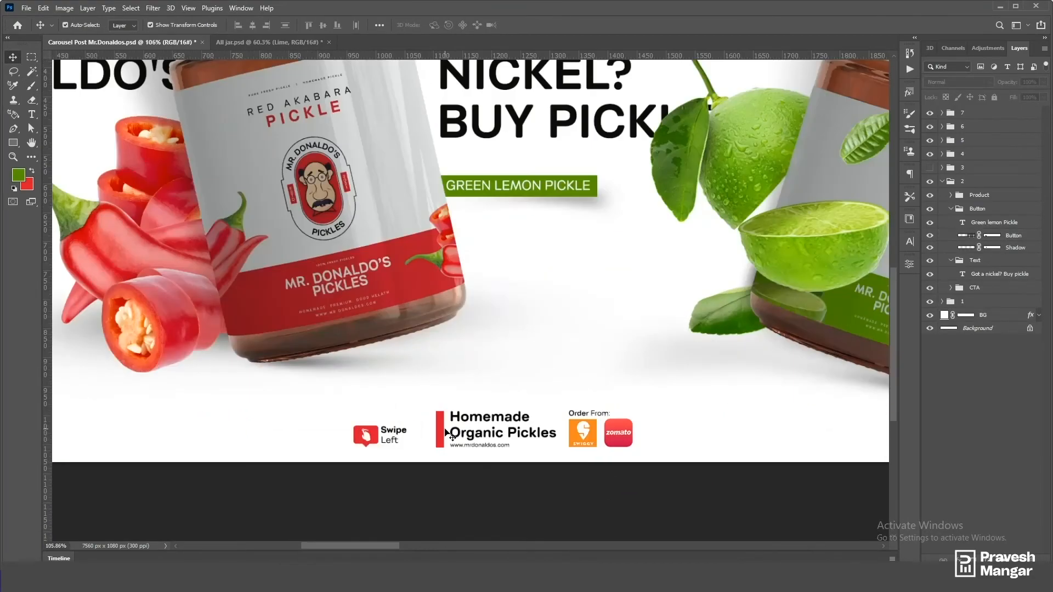
{"action": "left_click", "coordinate": [441, 432]}
{"action": "key", "text": "alt+BackSpace"}
Step: Change the Color Overlay of slide 2's Follow icon to the green foreground colour
{"action": "scroll", "coordinate": [488, 419], "scroll_direction": "down", "scroll_amount": 5}
{"action": "left_click", "coordinate": [735, 394]}
{"action": "double_click", "coordinate": [1036, 476]}
{"action": "left_click", "coordinate": [543, 453]}
{"action": "left_click", "coordinate": [778, 345]}
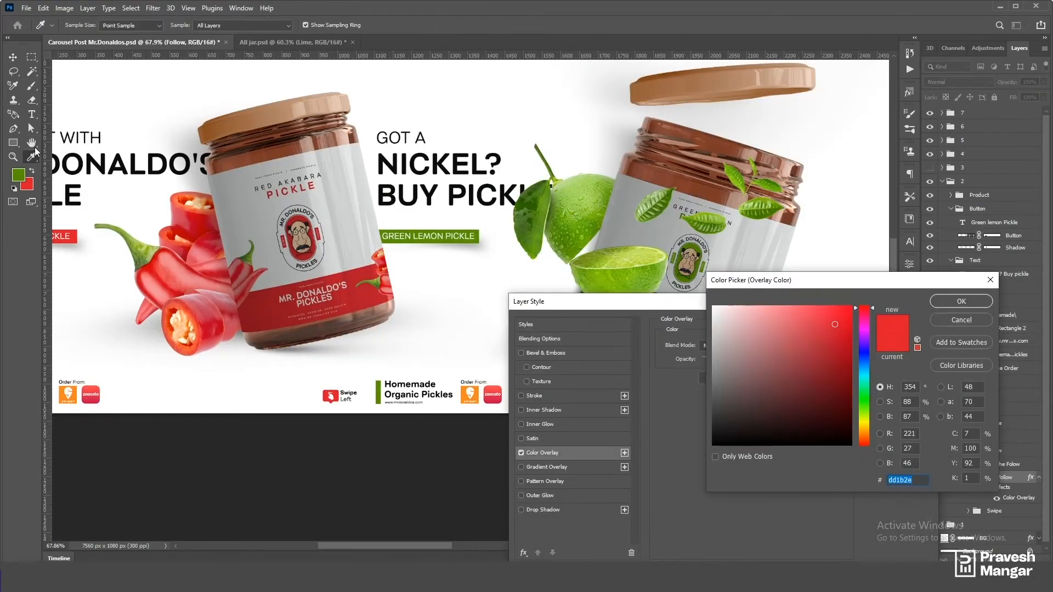
{"action": "left_click", "coordinate": [19, 175]}
{"action": "key", "text": "Return"}
{"action": "key", "text": "Return"}
Step: Fill the rectangle behind slide 2's Estd:2021 text with the same green
{"action": "left_click", "coordinate": [751, 439]}
{"action": "scroll", "coordinate": [754, 198], "scroll_direction": "up", "scroll_amount": 7}
{"action": "left_click", "coordinate": [746, 194]}
{"action": "key", "text": "alt+BackSpace"}
{"action": "scroll", "coordinate": [681, 219], "scroll_direction": "down", "scroll_amount": 8}
Step: Open the Mr. Donald's Pickle logo Design PSD from the recent files in File Explorer
{"action": "left_click", "coordinate": [680, 189]}
{"action": "scroll", "coordinate": [682, 193], "scroll_direction": "up", "scroll_amount": 2}
{"action": "scroll", "coordinate": [730, 455], "scroll_direction": "down", "scroll_amount": 5}
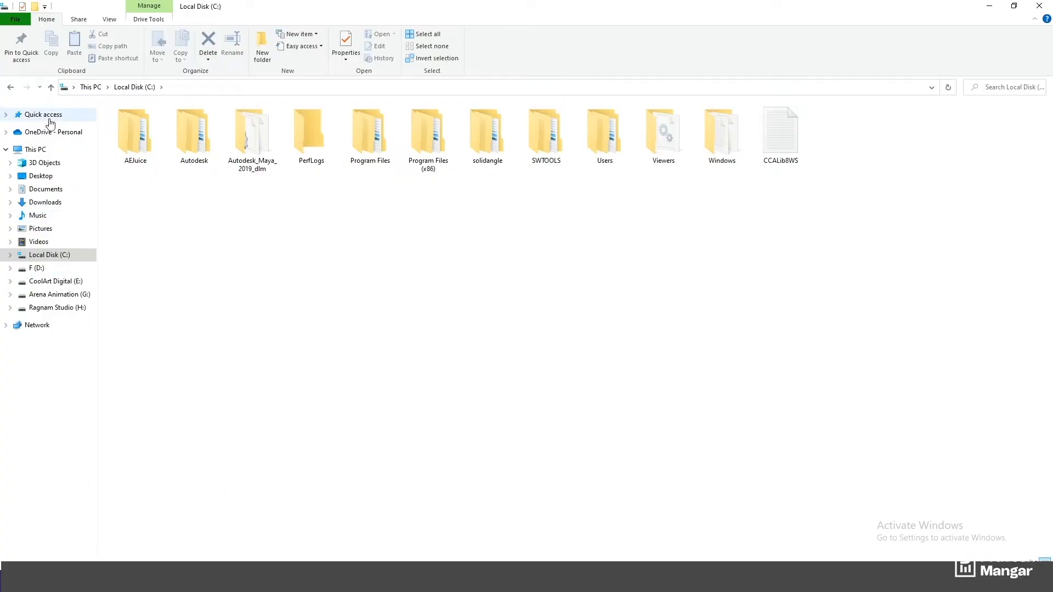
{"action": "left_click", "coordinate": [34, 115]}
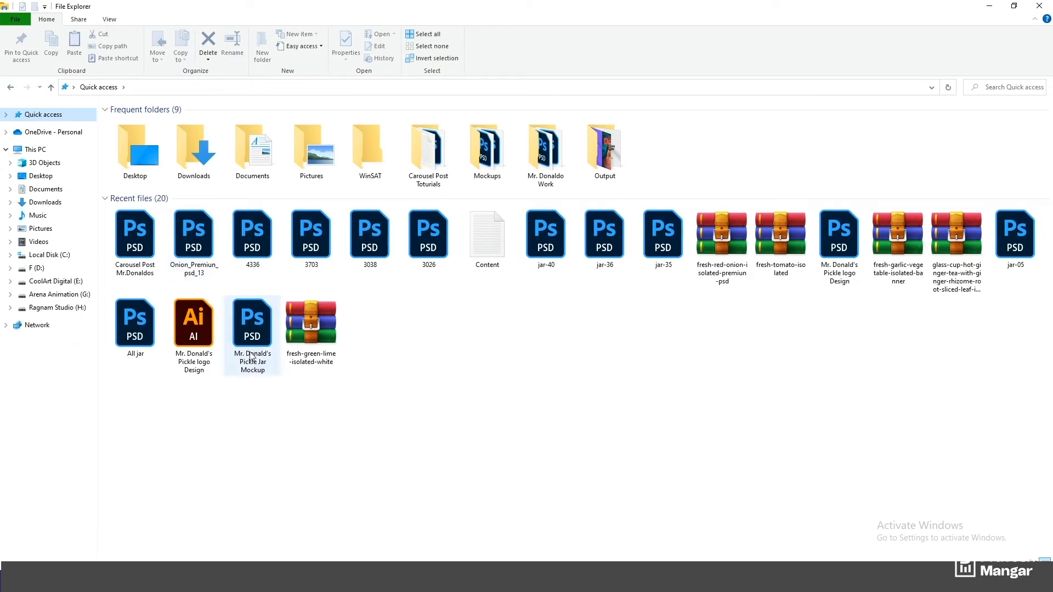
{"action": "double_click", "coordinate": [839, 236]}
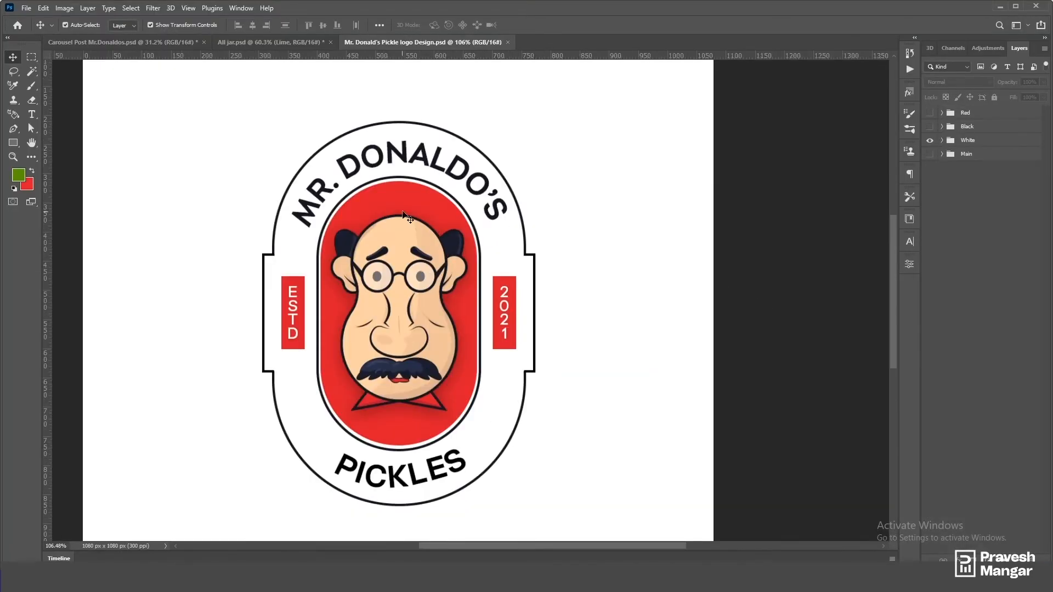
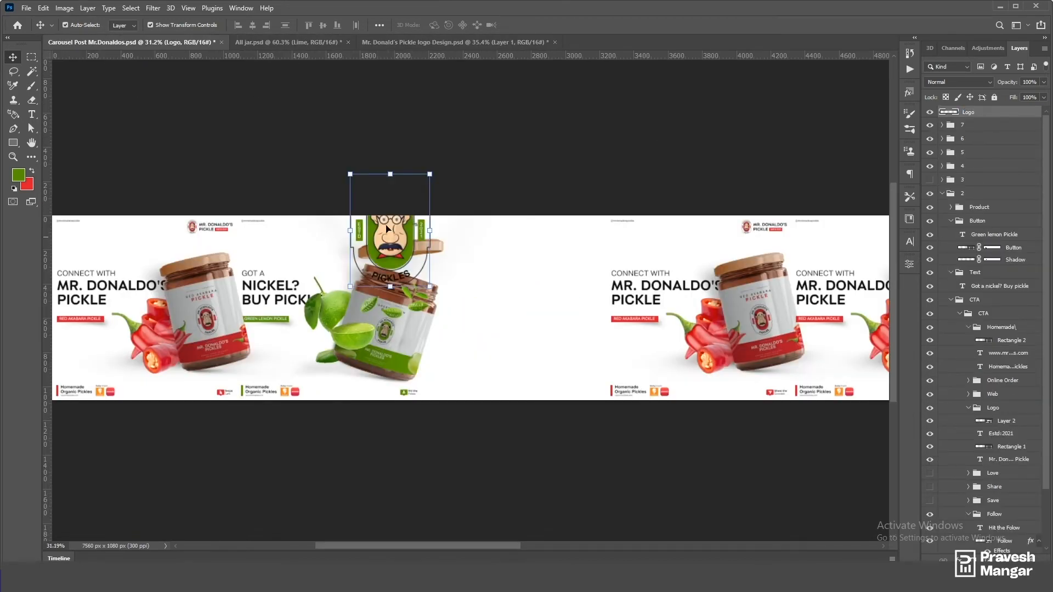
Step: Convert the green Logo layer to a smart object and move it into slide 2's Logo group above Layer 2
{"action": "right_click", "coordinate": [995, 113]}
{"action": "left_click", "coordinate": [998, 254]}
{"action": "scroll", "coordinate": [646, 164], "scroll_direction": "down", "scroll_amount": 2}
{"action": "left_click_drag", "start_coordinate": [1006, 112], "coordinate": [1006, 415]}
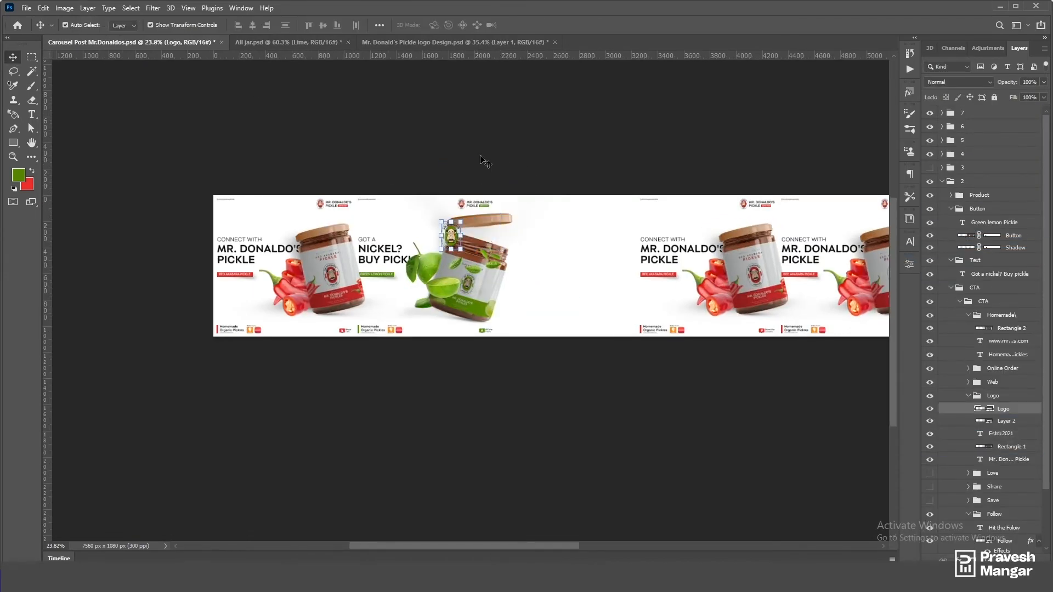
Step: Align the green logo with the old one, scale it to about 12.4% beside the brand name, and hide Layer 2
{"action": "scroll", "coordinate": [476, 167], "scroll_direction": "up", "scroll_amount": 3}
{"action": "left_click", "coordinate": [1007, 421], "text": "ctrl"}
{"action": "left_click", "coordinate": [266, 25]}
{"action": "left_click", "coordinate": [299, 25]}
{"action": "scroll", "coordinate": [450, 230], "scroll_direction": "up", "scroll_amount": 10}
{"action": "left_click", "coordinate": [436, 250]}
{"action": "left_click_drag", "start_coordinate": [390, 314], "coordinate": [446, 232]}
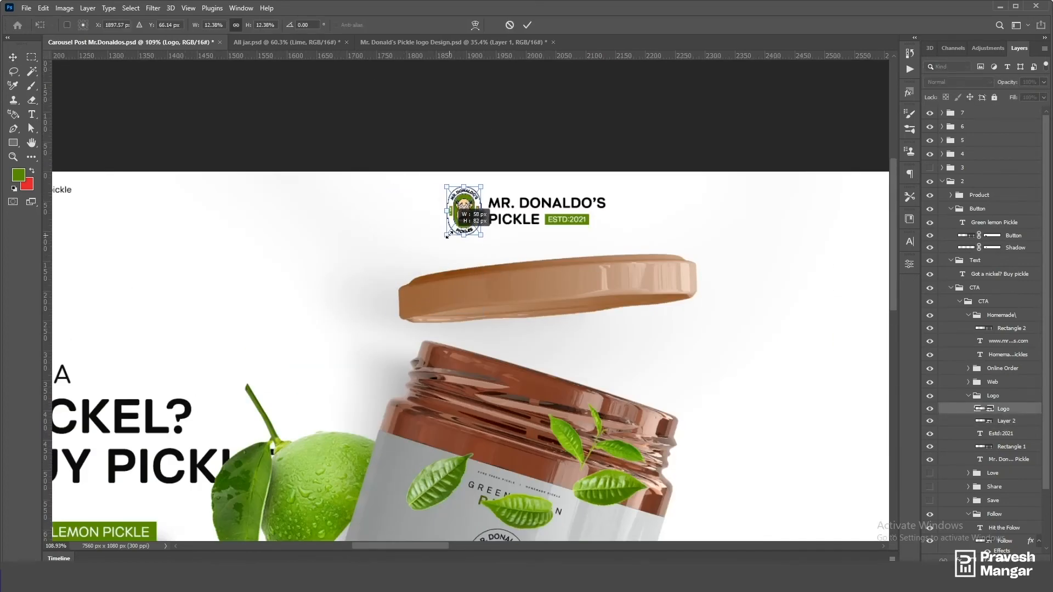
{"action": "key", "text": "Return"}
{"action": "scroll", "coordinate": [447, 235], "scroll_direction": "down", "scroll_amount": 6}
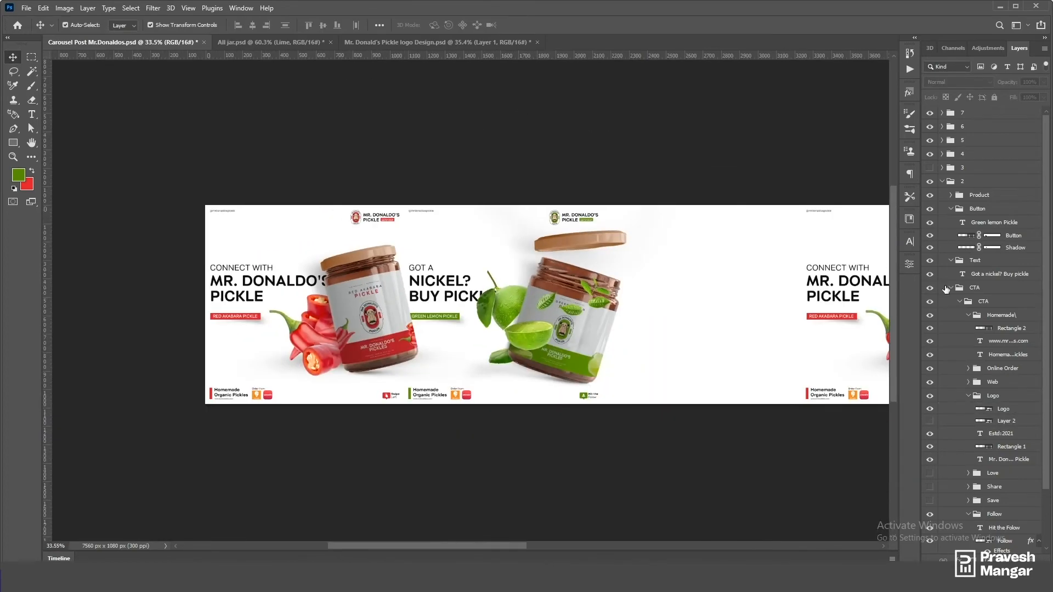
Step: Collapse slide 2's CTA group and the whole slide 2 group, and save the carousel document
{"action": "left_click", "coordinate": [952, 288]}
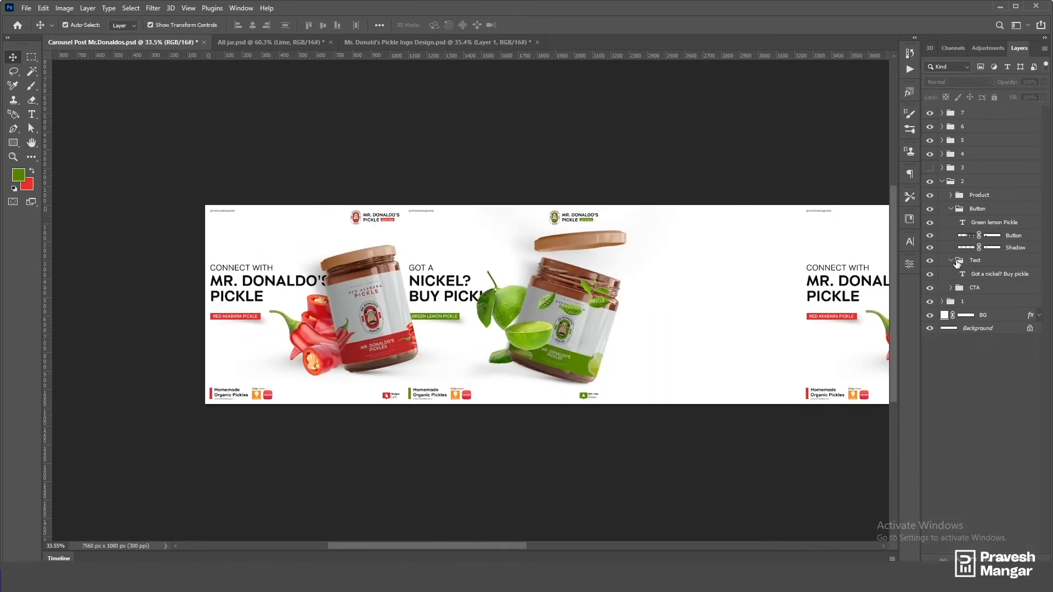
{"action": "left_click", "coordinate": [942, 181]}
{"action": "scroll", "coordinate": [441, 300], "scroll_direction": "down", "scroll_amount": 3}
{"action": "key", "text": "ctrl+s"}
{"action": "scroll", "coordinate": [655, 250], "scroll_direction": "up", "scroll_amount": 2}
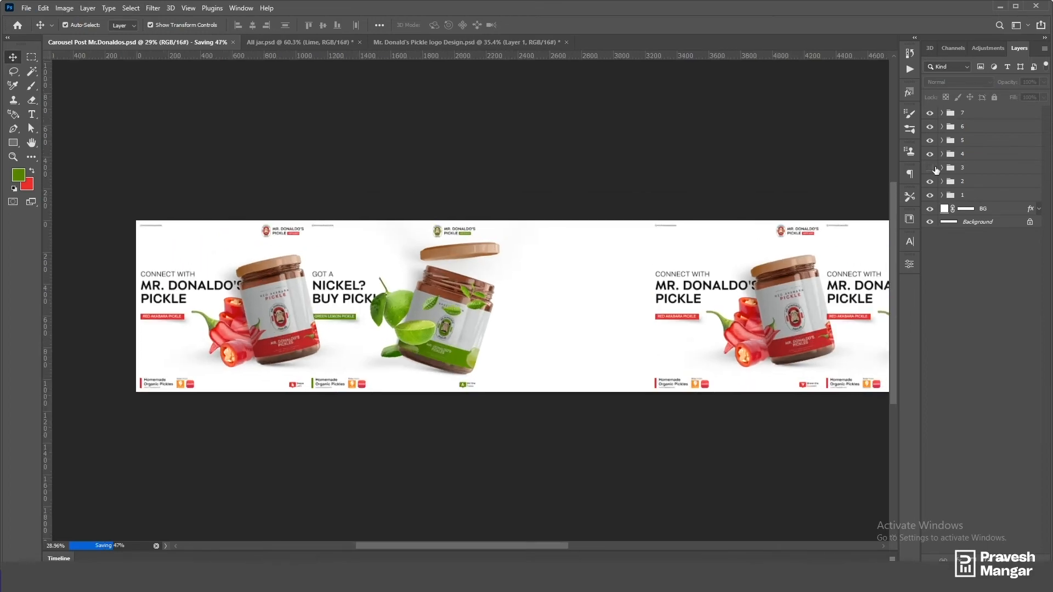
Step: Show the slide 3 group and hide the slide 4 group
{"action": "left_click", "coordinate": [930, 167]}
{"action": "left_click", "coordinate": [930, 154]}
{"action": "scroll", "coordinate": [593, 323], "scroll_direction": "up", "scroll_amount": 3}
{"action": "scroll", "coordinate": [518, 206], "scroll_direction": "down", "scroll_amount": 3}
{"action": "scroll", "coordinate": [447, 289], "scroll_direction": "up", "scroll_amount": 6}
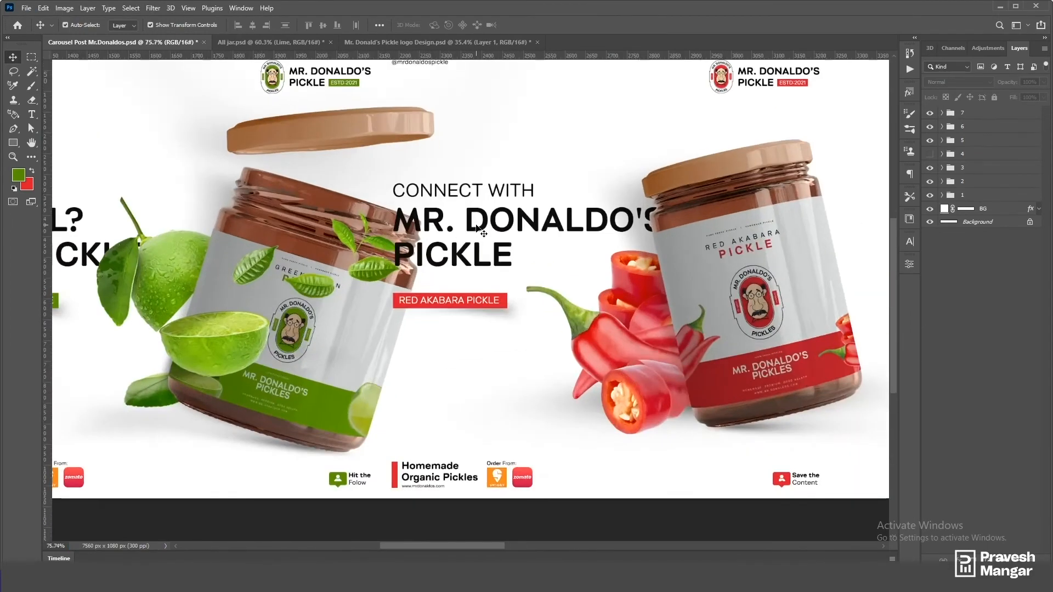
Step: Copy the slide 3 copy text and replace the headline's first line with "Sweet and sour"
{"action": "left_click_drag", "start_coordinate": [481, 149], "coordinate": [647, 149]}
{"action": "key", "text": "ctrl+c"}
{"action": "left_click", "coordinate": [831, 118]}
{"action": "double_click", "coordinate": [488, 193]}
{"action": "left_click_drag", "start_coordinate": [532, 192], "coordinate": [1051, 206]}
{"action": "key", "text": "ctrl+v"}
{"action": "key", "text": "BackSpace"}
{"action": "key", "text": "BackSpace"}
{"action": "left_click", "coordinate": [525, 26]}
Step: Replace slide 3's bold headline lines with "The flavors you need"
{"action": "left_click_drag", "start_coordinate": [447, 219], "coordinate": [321, 233]}
{"action": "key", "text": "ctrl+v"}
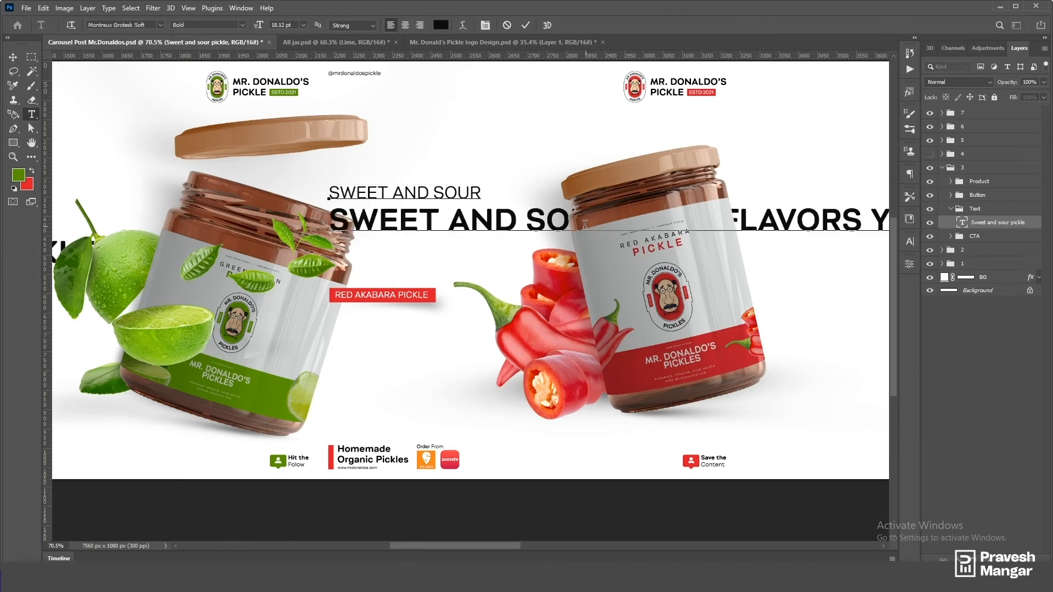
{"action": "left_click_drag", "start_coordinate": [550, 222], "coordinate": [47, 236]}
{"action": "key", "text": "BackSpace"}
{"action": "left_click", "coordinate": [525, 25]}
{"action": "key", "text": "v"}
{"action": "scroll", "coordinate": [329, 351], "scroll_direction": "down", "scroll_amount": 1}
Step: In All jar.psd, hide the Lime group, show layer 3, and bring the ginger garlic jar into the carousel's slide 3
{"action": "left_click", "coordinate": [264, 42]}
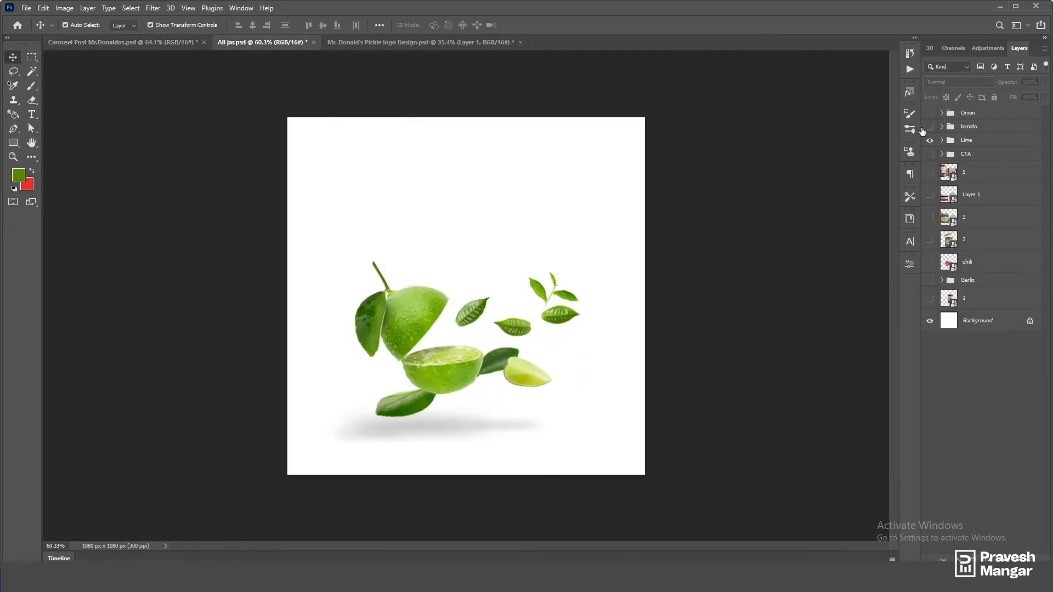
{"action": "left_click", "coordinate": [930, 140]}
{"action": "left_click", "coordinate": [930, 217]}
{"action": "scroll", "coordinate": [494, 308], "scroll_direction": "up", "scroll_amount": 1}
{"action": "scroll", "coordinate": [394, 334], "scroll_direction": "down", "scroll_amount": 4}
{"action": "left_click_drag", "start_coordinate": [362, 354], "coordinate": [478, 323]}
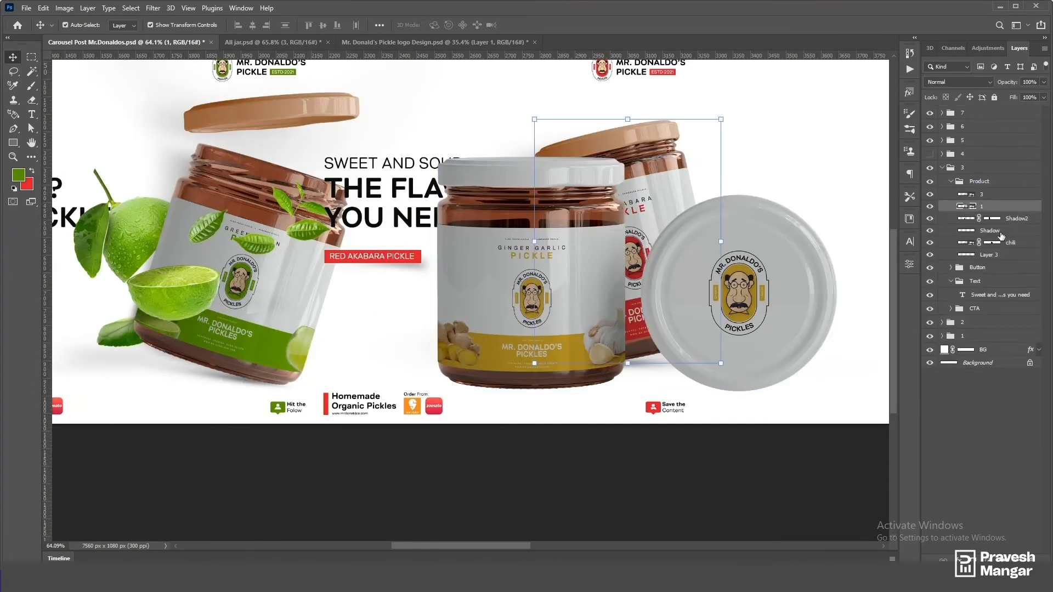
Step: Delete the old red jar, its shadows and the chili layers from slide 3's Product group
{"action": "left_click", "coordinate": [999, 255], "text": "shift"}
{"action": "key", "text": "Delete"}
{"action": "scroll", "coordinate": [626, 439], "scroll_direction": "down", "scroll_amount": 3}
Step: Rasterize jar layer 3, lasso the round lid and cut it onto its own layer
{"action": "right_click", "coordinate": [1016, 195]}
{"action": "left_click", "coordinate": [905, 297]}
{"action": "key", "text": "l"}
{"action": "scroll", "coordinate": [693, 285], "scroll_direction": "up", "scroll_amount": 1}
{"action": "left_click_drag", "start_coordinate": [685, 251], "coordinate": [672, 424]}
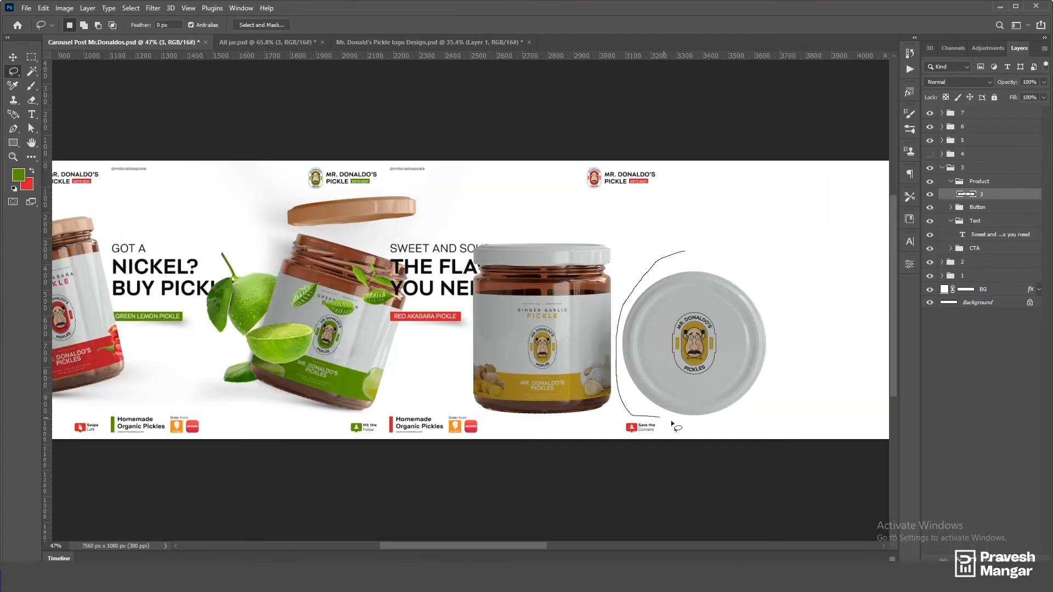
{"action": "left_click_drag", "start_coordinate": [745, 320], "coordinate": [611, 357]}
{"action": "key", "text": "ctrl+shift+j"}
Step: Paint a soft black shadow on a new layer between the lid and the jar, and transform it to sit behind the lid
{"action": "key", "text": "v"}
{"action": "left_click", "coordinate": [1004, 207]}
{"action": "left_click", "coordinate": [19, 175]}
{"action": "left_click", "coordinate": [708, 430]}
{"action": "left_click", "coordinate": [960, 292]}
{"action": "left_click", "coordinate": [554, 290]}
{"action": "key", "text": "ctrl+t"}
{"action": "left_click_drag", "start_coordinate": [553, 161], "coordinate": [564, 237]}
{"action": "left_click_drag", "start_coordinate": [554, 313], "coordinate": [564, 309]}
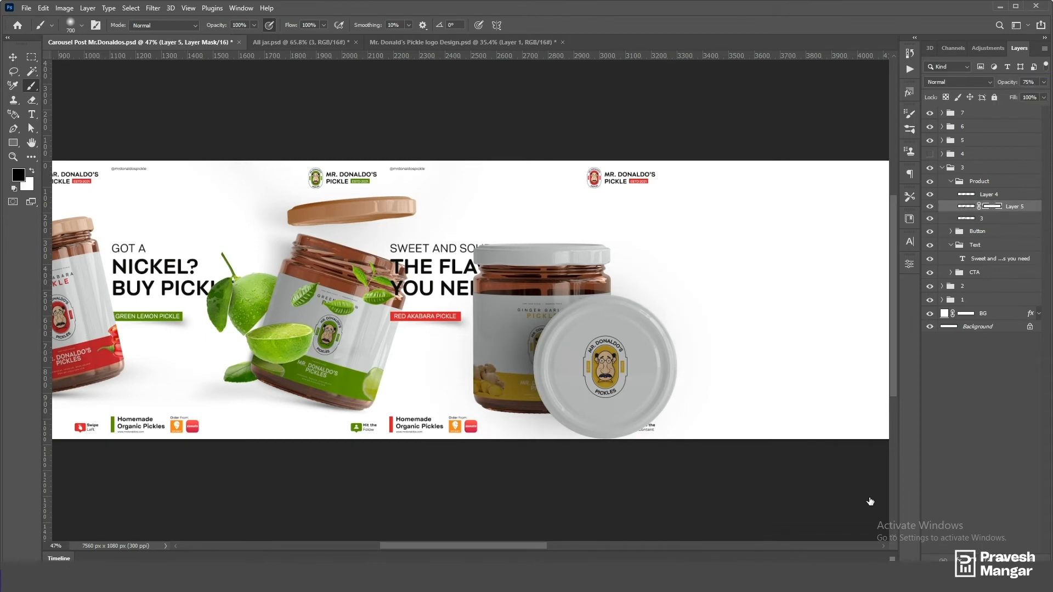
Step: Combine slide 3's jar, lid and shadow layers into one smart object and shift it right across the slide's edge guide
{"action": "right_click", "coordinate": [1015, 208]}
{"action": "left_click", "coordinate": [933, 269]}
{"action": "key", "text": "v"}
{"action": "key", "text": "ctrl+;"}
{"action": "scroll", "coordinate": [628, 250], "scroll_direction": "down", "scroll_amount": 2}
{"action": "left_click_drag", "start_coordinate": [571, 307], "coordinate": [634, 304]}
{"action": "scroll", "coordinate": [765, 77], "scroll_direction": "down", "scroll_amount": 1}
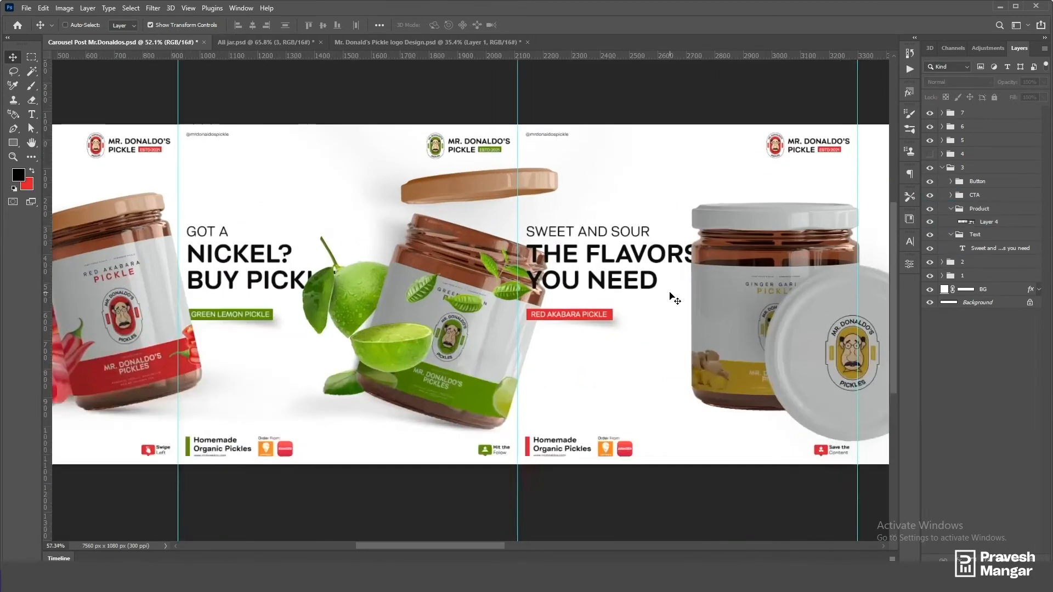
Step: Rotate slide 2's product artwork slightly counterclockwise and reposition it so the headline stays clear
{"action": "key", "text": "ctrl+h"}
{"action": "scroll", "coordinate": [669, 293], "scroll_direction": "down", "scroll_amount": 4}
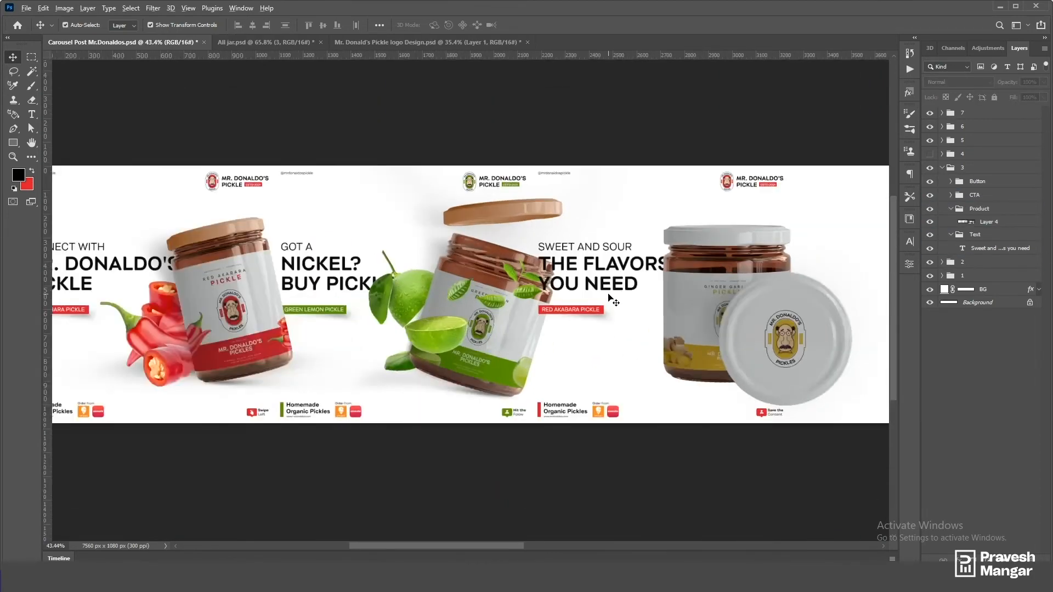
{"action": "left_click", "coordinate": [490, 332], "text": "ctrl"}
{"action": "key", "text": "ctrl+h"}
{"action": "mouse_move", "coordinate": [468, 314]}
{"action": "left_mouse_down"}
{"action": "mouse_move", "coordinate": [447, 314]}
{"action": "mouse_move", "coordinate": [463, 314]}
{"action": "left_mouse_up"}
{"action": "left_click_drag", "start_coordinate": [604, 193], "coordinate": [592, 176]}
{"action": "left_click_drag", "start_coordinate": [460, 357], "coordinate": [461, 364]}
{"action": "left_click", "coordinate": [544, 26]}
{"action": "scroll", "coordinate": [524, 266], "scroll_direction": "up", "scroll_amount": 3}
{"action": "left_click_drag", "start_coordinate": [616, 199], "coordinate": [614, 194]}
{"action": "left_click", "coordinate": [544, 26]}
{"action": "scroll", "coordinate": [604, 185], "scroll_direction": "right", "scroll_amount": 1}
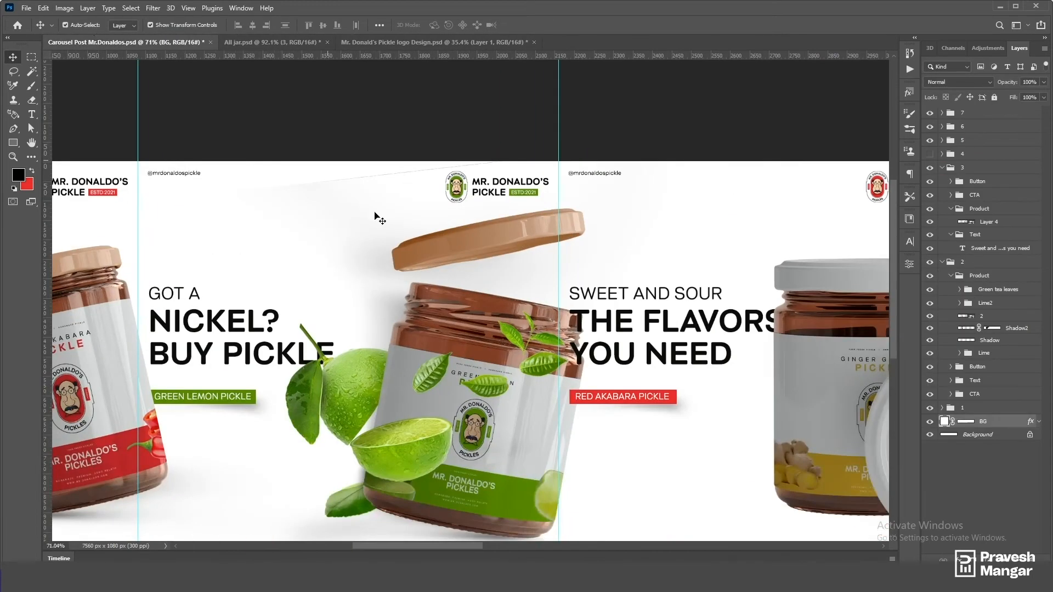
Step: Toggle slide 2's jar, Lime2 and Shadow2 layers to examine which one causes the stray edge above the lid
{"action": "left_click", "coordinate": [477, 308]}
{"action": "left_click", "coordinate": [930, 316]}
{"action": "left_click", "coordinate": [930, 316]}
{"action": "left_click", "coordinate": [930, 304]}
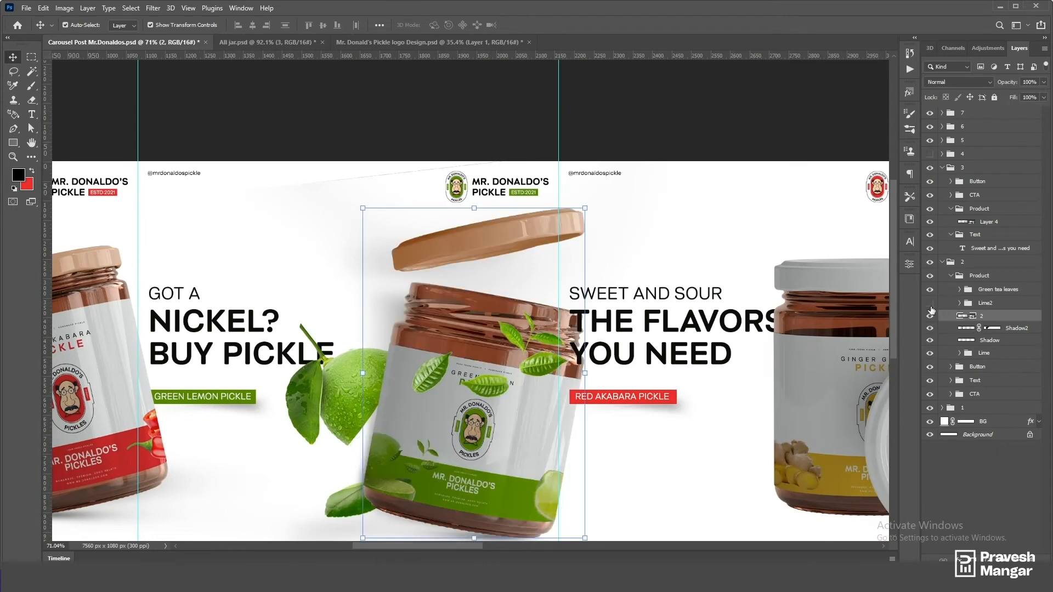
{"action": "scroll", "coordinate": [510, 351], "scroll_direction": "up", "scroll_amount": 5}
{"action": "scroll", "coordinate": [483, 395], "scroll_direction": "down", "scroll_amount": 4}
{"action": "left_click", "coordinate": [930, 316]}
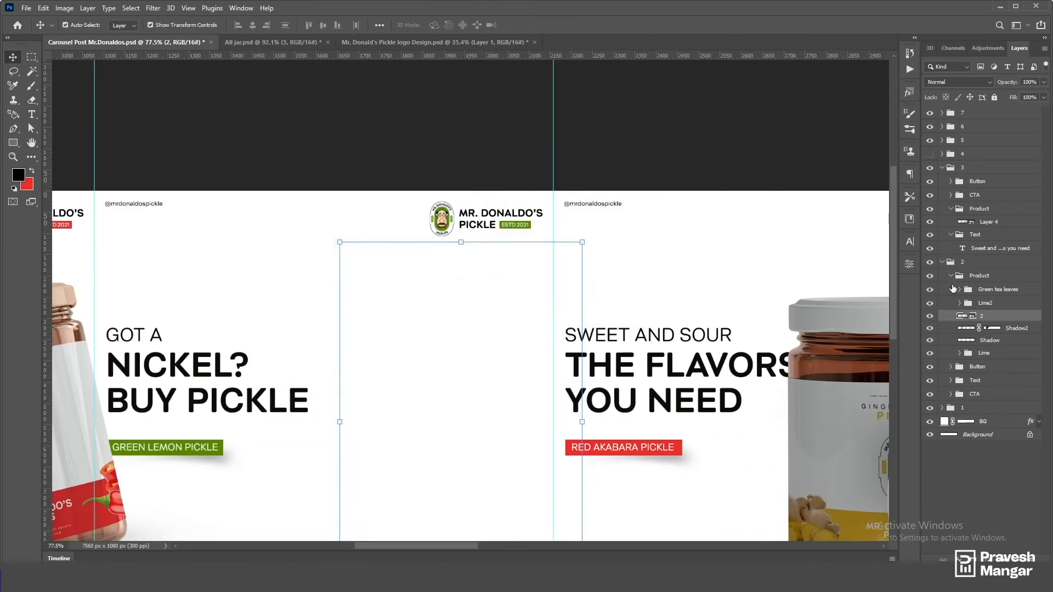
{"action": "left_click", "coordinate": [930, 316]}
{"action": "left_click", "coordinate": [930, 328]}
{"action": "left_click", "coordinate": [930, 328]}
Step: Brush on slide 2's Shadow2 layer mask to clean up the stray edge above the lid, and hide the guides
{"action": "left_click", "coordinate": [992, 328]}
{"action": "key", "text": "b"}
{"action": "scroll", "coordinate": [632, 201], "scroll_direction": "down", "scroll_amount": 3}
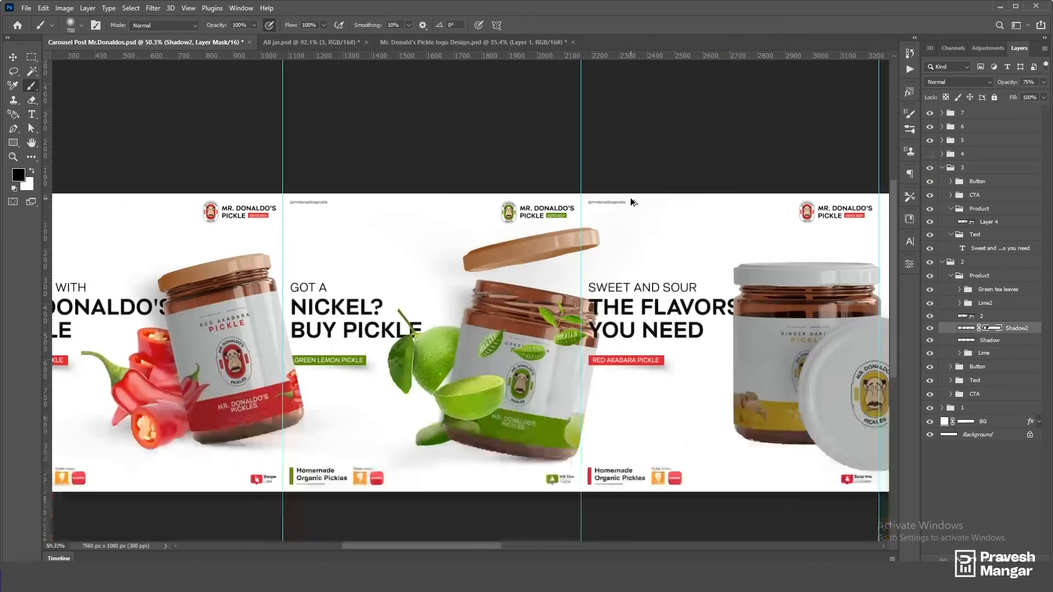
{"action": "key", "text": "v"}
{"action": "left_click", "coordinate": [494, 132]}
{"action": "scroll", "coordinate": [494, 271], "scroll_direction": "up", "scroll_amount": 5}
{"action": "scroll", "coordinate": [569, 379], "scroll_direction": "down", "scroll_amount": 1}
{"action": "key", "text": "ctrl+semicolon"}
Step: Sample the mustard yellow from slide 3's lid logo and recolour the Homemade bar and Save icon with it
{"action": "key", "text": "i"}
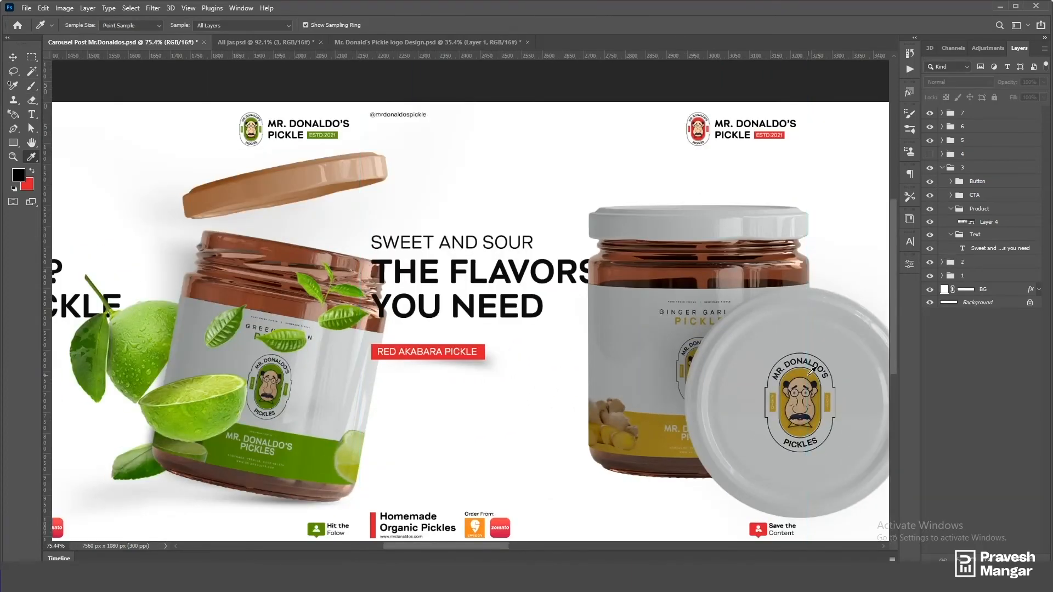
{"action": "left_click", "coordinate": [807, 365]}
{"action": "scroll", "coordinate": [807, 337], "scroll_direction": "down", "scroll_amount": 1}
{"action": "left_click", "coordinate": [18, 175]}
{"action": "left_click", "coordinate": [825, 347]}
{"action": "left_click", "coordinate": [960, 300]}
{"action": "key", "text": "v"}
{"action": "scroll", "coordinate": [439, 384], "scroll_direction": "down", "scroll_amount": 3}
{"action": "left_click", "coordinate": [373, 394]}
{"action": "key", "text": "alt+BackSpace"}
{"action": "left_click", "coordinate": [763, 396]}
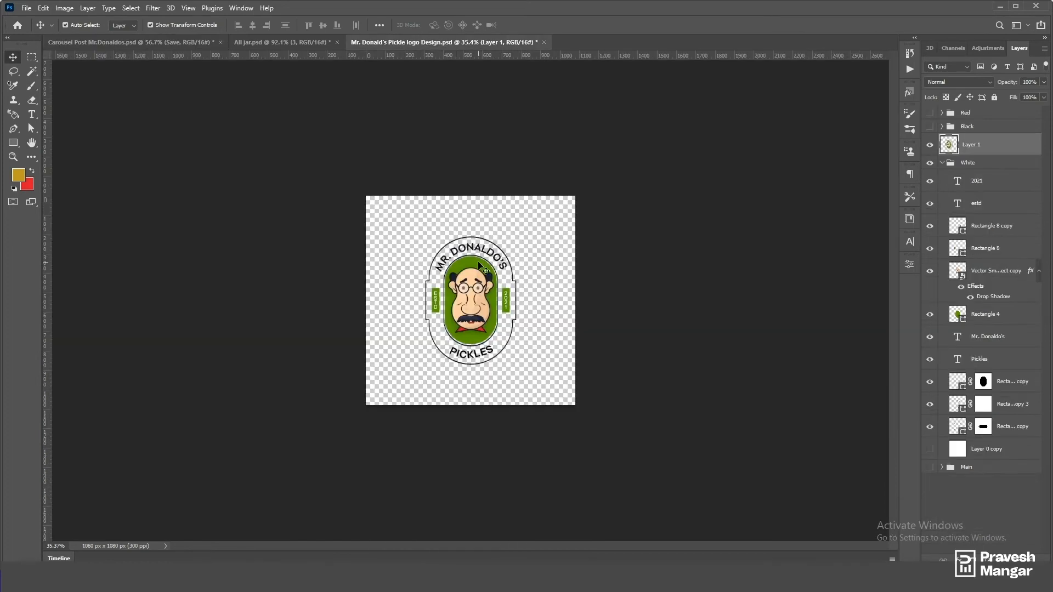
Step: In the logo design document, delete the merged Layer 1 and fill the green badge shapes with the mustard yellow
{"action": "left_click", "coordinate": [1001, 146]}
{"action": "key", "text": "Delete"}
{"action": "scroll", "coordinate": [486, 253], "scroll_direction": "up", "scroll_amount": 4}
{"action": "left_click", "coordinate": [488, 241]}
{"action": "key", "text": "alt+BackSpace"}
{"action": "scroll", "coordinate": [483, 264], "scroll_direction": "up", "scroll_amount": 4}
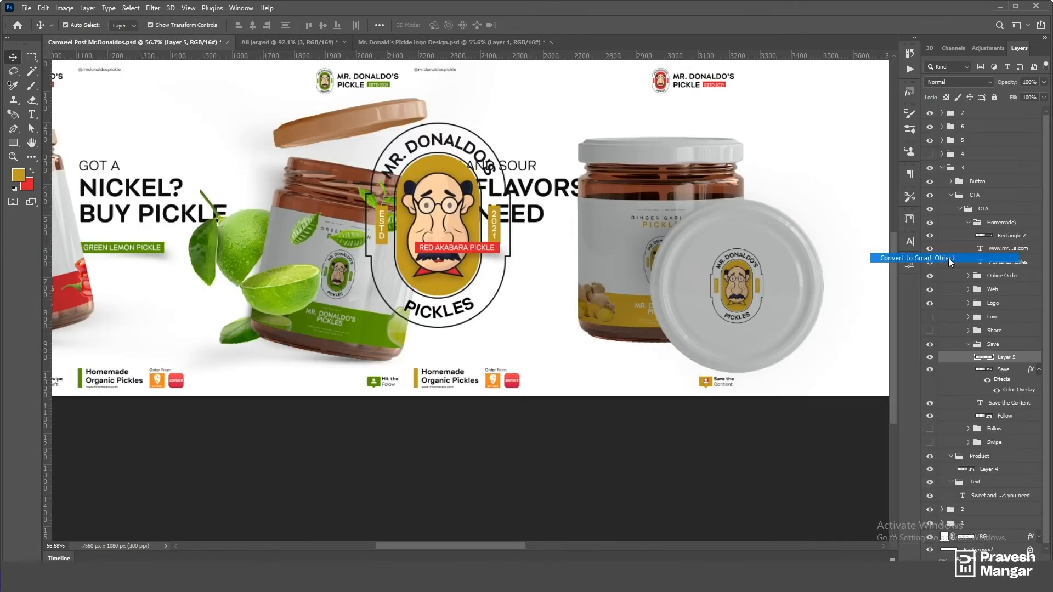
Step: Convert the pasted yellow logo to a smart object in slide 3's Logo group and scale it over the header logo
{"action": "left_click", "coordinate": [951, 258]}
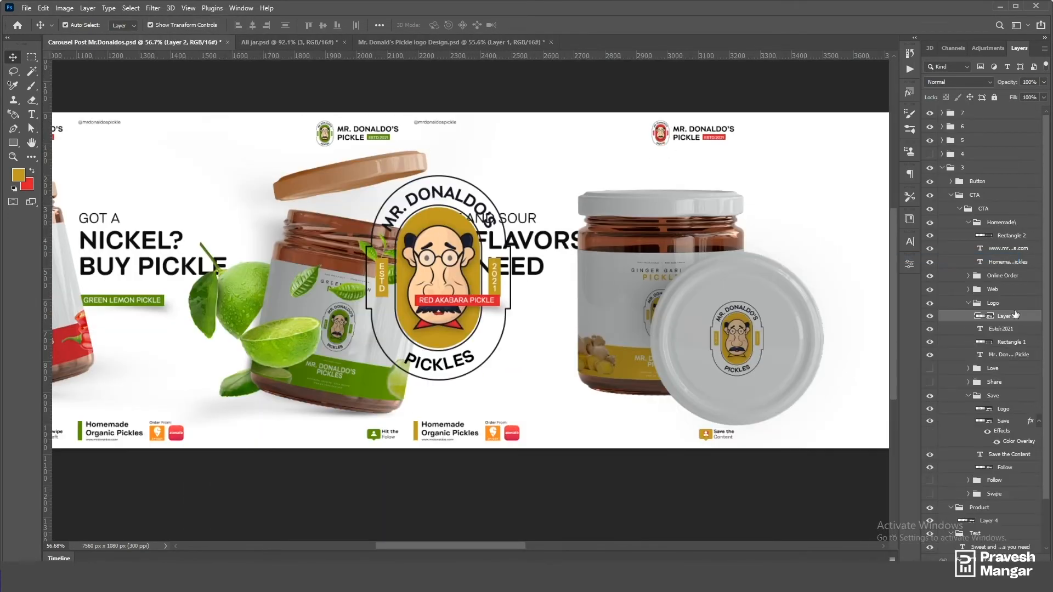
{"action": "left_click_drag", "start_coordinate": [1009, 313], "coordinate": [1014, 304]}
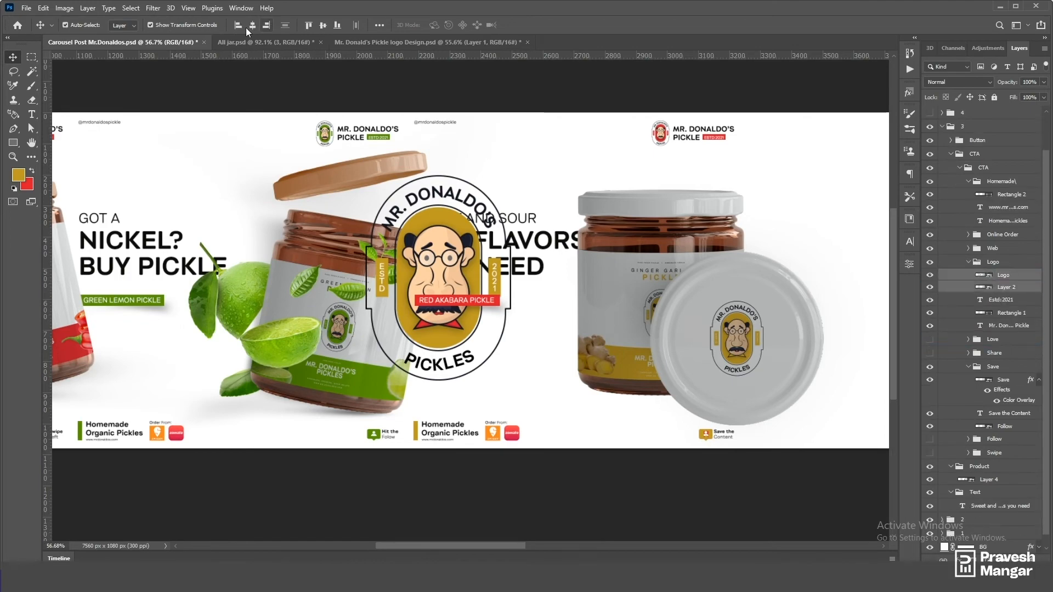
{"action": "left_click", "coordinate": [285, 26]}
{"action": "scroll", "coordinate": [472, 274], "scroll_direction": "up", "scroll_amount": 2}
{"action": "key", "text": "ctrl+t"}
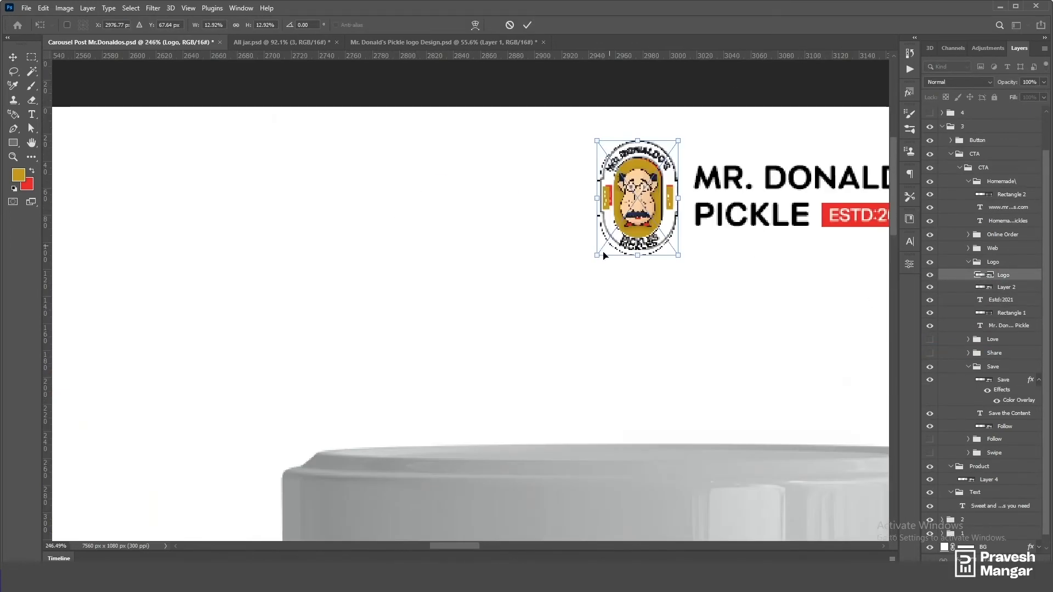
{"action": "key", "text": "Return"}
Step: Delete slide 3's old header logo, Layer 2, and fill the ESTD:2021 tag with the mustard yellow
{"action": "scroll", "coordinate": [471, 299], "scroll_direction": "down", "scroll_amount": 5}
{"action": "left_click", "coordinate": [999, 288]}
{"action": "key", "text": "Delete"}
{"action": "scroll", "coordinate": [677, 253], "scroll_direction": "up", "scroll_amount": 2}
{"action": "left_click", "coordinate": [588, 290], "text": "ctrl"}
{"action": "key", "text": "alt+BackSpace"}
Step: Fill slide 3's button with the mustard yellow and change its label to "Garlic Ginger Pickle"
{"action": "scroll", "coordinate": [582, 186], "scroll_direction": "down", "scroll_amount": 3}
{"action": "left_click_drag", "start_coordinate": [351, 433], "coordinate": [495, 257]}
{"action": "left_click", "coordinate": [402, 321], "text": "ctrl"}
{"action": "left_click", "coordinate": [401, 313], "text": "ctrl"}
{"action": "key", "text": "alt+BackSpace"}
{"action": "scroll", "coordinate": [351, 330], "scroll_direction": "up", "scroll_amount": 2}
{"action": "key", "text": "t"}
{"action": "left_click_drag", "start_coordinate": [369, 311], "coordinate": [117, 303]}
{"action": "type", "text": "GAR PICKLE"}
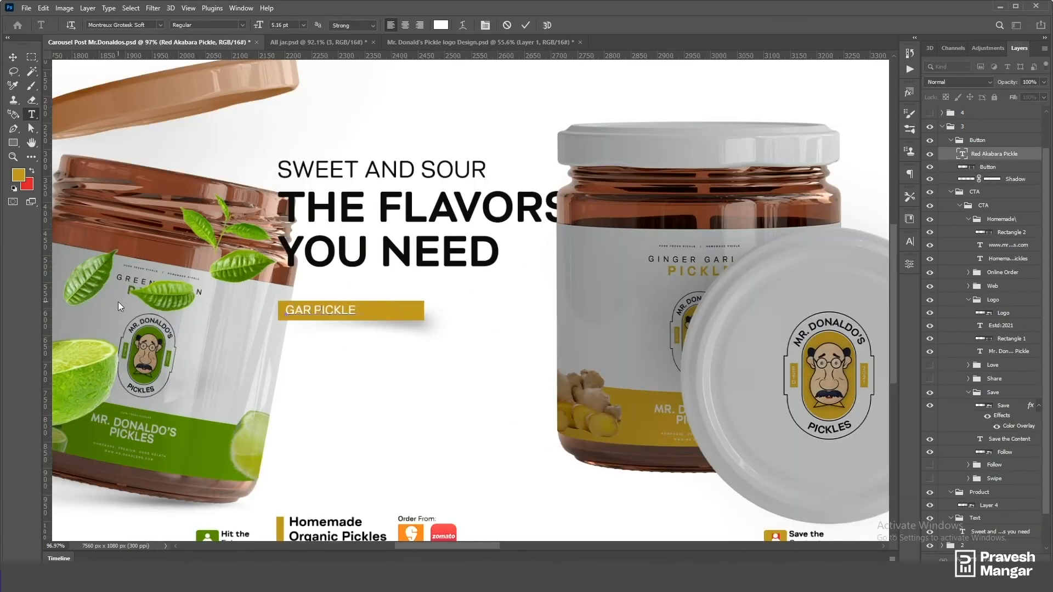
Step: Widen slide 3's button and its shadow together to fit the label
{"action": "left_click", "coordinate": [1014, 168]}
{"action": "left_click", "coordinate": [1016, 179], "text": "shift"}
{"action": "key", "text": "ctrl+t"}
{"action": "left_click_drag", "start_coordinate": [459, 315], "coordinate": [474, 314]}
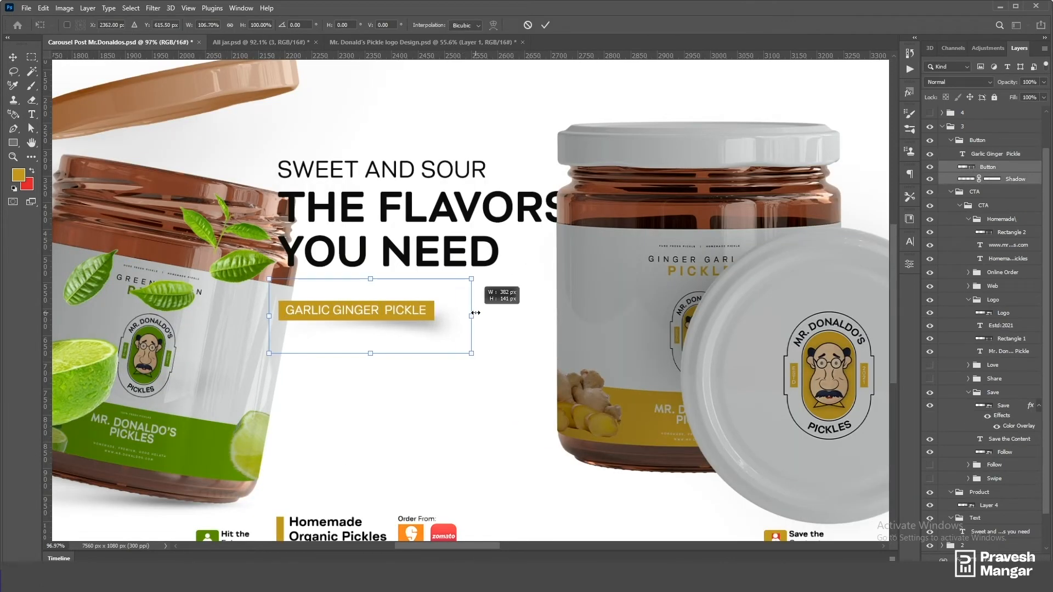
{"action": "key", "text": "Return"}
Step: Nest slide 3's Text group, including the button, beneath the jar layer in the Product group and shift it up and right
{"action": "scroll", "coordinate": [472, 314], "scroll_direction": "down", "scroll_amount": 5}
{"action": "left_click", "coordinate": [952, 140]}
{"action": "left_click", "coordinate": [951, 154]}
{"action": "left_click_drag", "start_coordinate": [992, 217], "coordinate": [981, 196]}
{"action": "left_click_drag", "start_coordinate": [472, 263], "coordinate": [472, 250]}
{"action": "key", "text": "ctrl+z"}
{"action": "left_click_drag", "start_coordinate": [980, 195], "coordinate": [988, 227]}
{"action": "scroll", "coordinate": [505, 245], "scroll_direction": "up", "scroll_amount": 2}
{"action": "scroll", "coordinate": [506, 245], "scroll_direction": "down", "scroll_amount": 1}
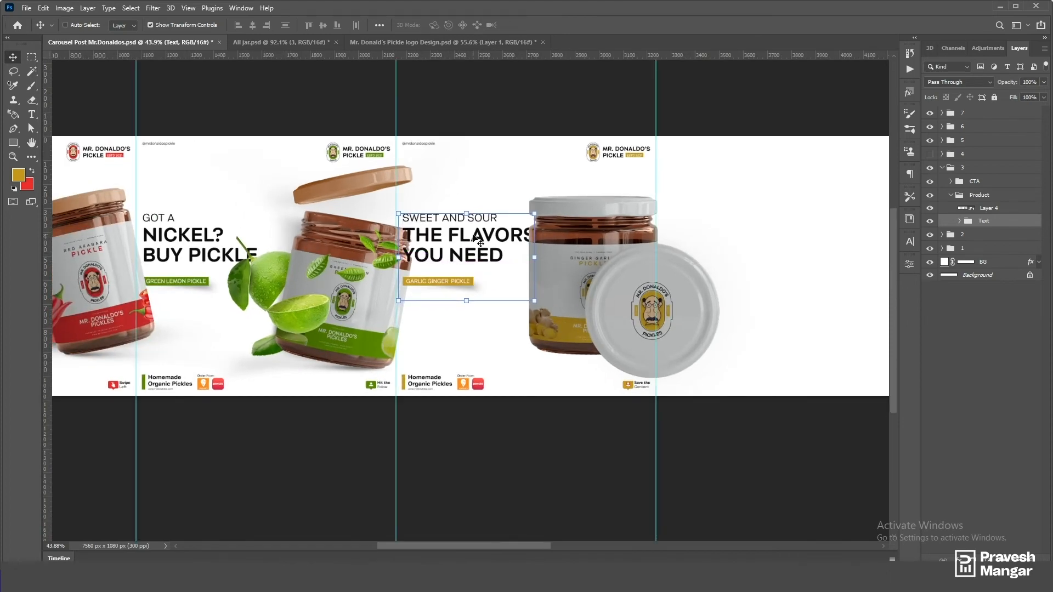
{"action": "scroll", "coordinate": [477, 240], "scroll_direction": "down", "scroll_amount": 2}
{"action": "left_click_drag", "start_coordinate": [457, 276], "coordinate": [463, 230]}
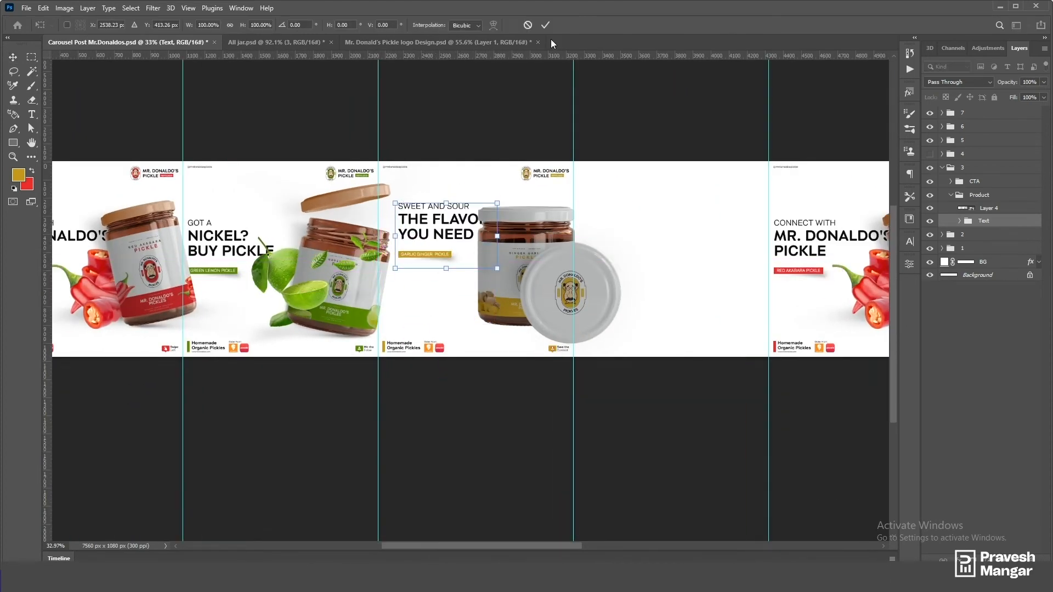
Step: Move slide 3's jar artwork down and left until the standing lid meets the slide's lower edge
{"action": "left_click", "coordinate": [65, 25]}
{"action": "mouse_move", "coordinate": [543, 260]}
{"action": "left_mouse_down"}
{"action": "mouse_move", "coordinate": [538, 281]}
{"action": "mouse_move", "coordinate": [553, 259]}
{"action": "left_mouse_up"}
{"action": "left_click", "coordinate": [513, 132]}
{"action": "scroll", "coordinate": [610, 319], "scroll_direction": "up", "scroll_amount": 2}
{"action": "scroll", "coordinate": [618, 305], "scroll_direction": "down", "scroll_amount": 1}
{"action": "left_click_drag", "start_coordinate": [623, 261], "coordinate": [673, 380]}
{"action": "left_click", "coordinate": [677, 488]}
{"action": "left_click_drag", "start_coordinate": [669, 380], "coordinate": [653, 384]}
{"action": "left_click", "coordinate": [784, 483]}
Step: Check the Save the Content badge over the lid and collapse slide 3's call-to-action layer groups
{"action": "scroll", "coordinate": [676, 457], "scroll_direction": "up", "scroll_amount": 8}
{"action": "left_click", "coordinate": [566, 385]}
{"action": "left_click", "coordinate": [968, 382]}
{"action": "left_click", "coordinate": [579, 384]}
{"action": "left_click", "coordinate": [968, 331]}
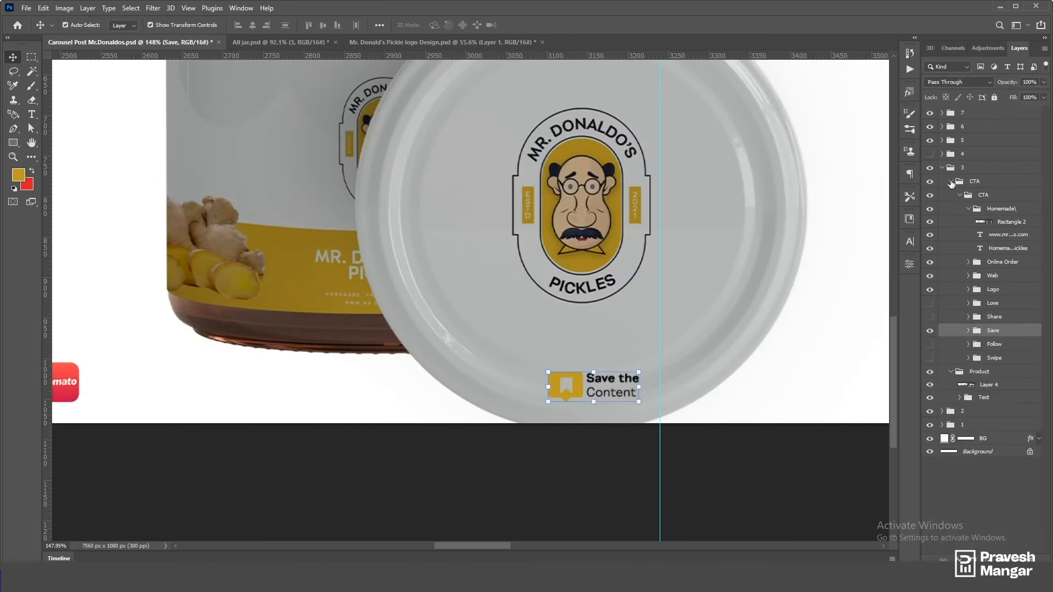
{"action": "left_click", "coordinate": [951, 181]}
{"action": "left_click", "coordinate": [728, 441]}
{"action": "scroll", "coordinate": [728, 441], "scroll_direction": "down", "scroll_amount": 8}
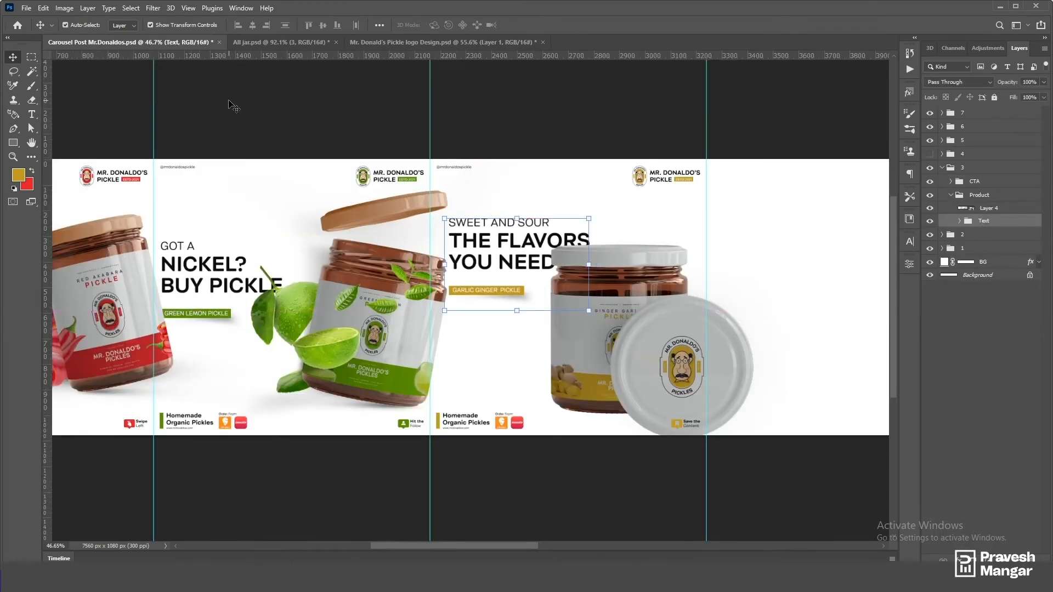
Step: Switch to All jar.psd, show the Garlic group and select it
{"action": "scroll", "coordinate": [234, 105], "scroll_direction": "down", "scroll_amount": 3}
{"action": "left_click", "coordinate": [296, 44]}
{"action": "left_click", "coordinate": [930, 279]}
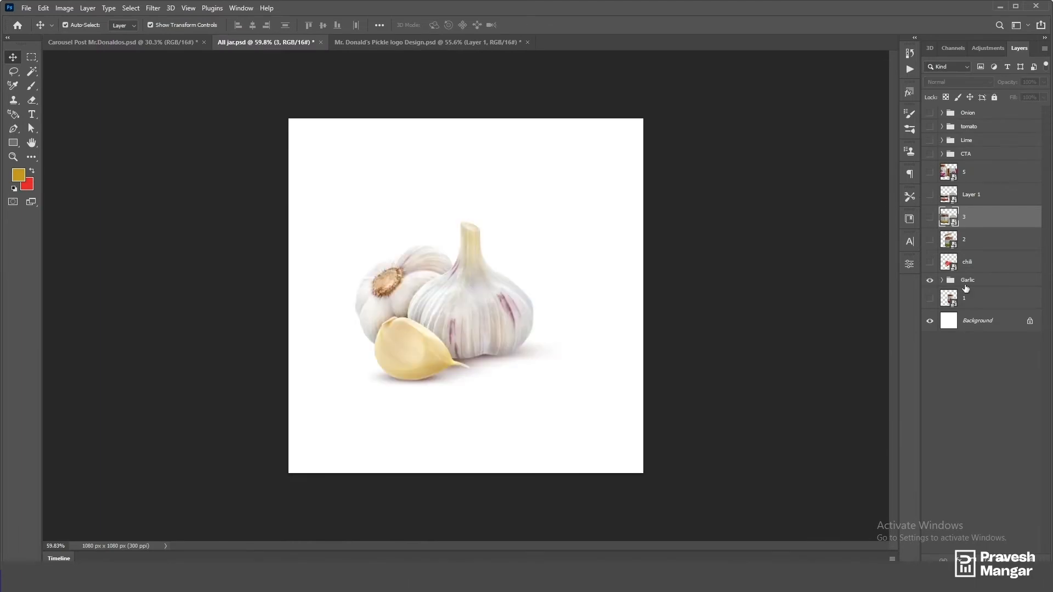
{"action": "left_click", "coordinate": [968, 280]}
Step: Switch to File Explorer and browse the Mockups folder inside Carousel Post Toturials for ginger artwork
{"action": "key", "text": "alt+Tab"}
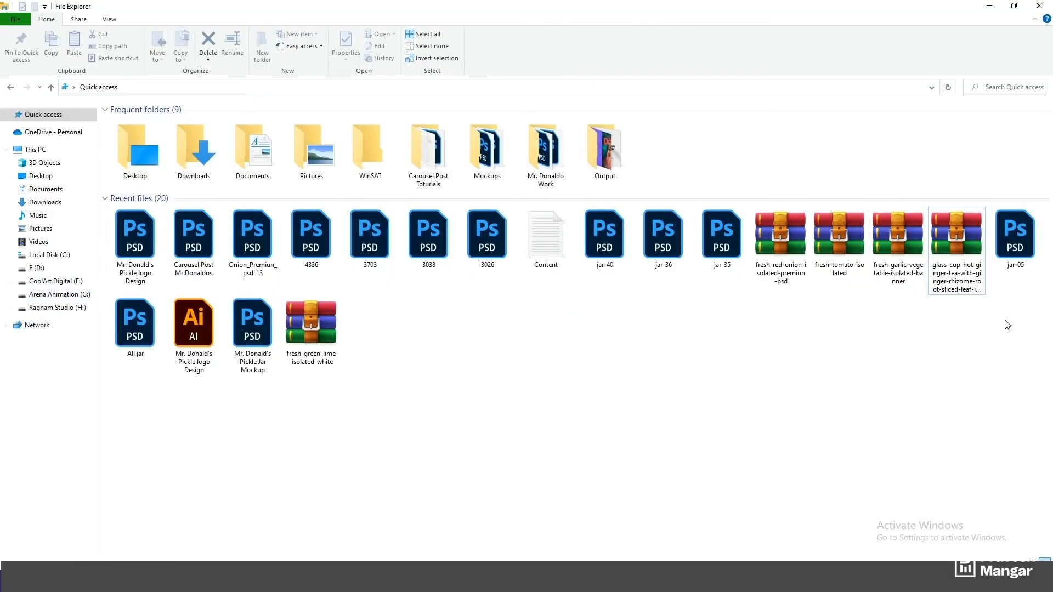
{"action": "left_click", "coordinate": [72, 284]}
{"action": "double_click", "coordinate": [150, 155]}
{"action": "double_click", "coordinate": [161, 136]}
{"action": "double_click", "coordinate": [160, 135]}
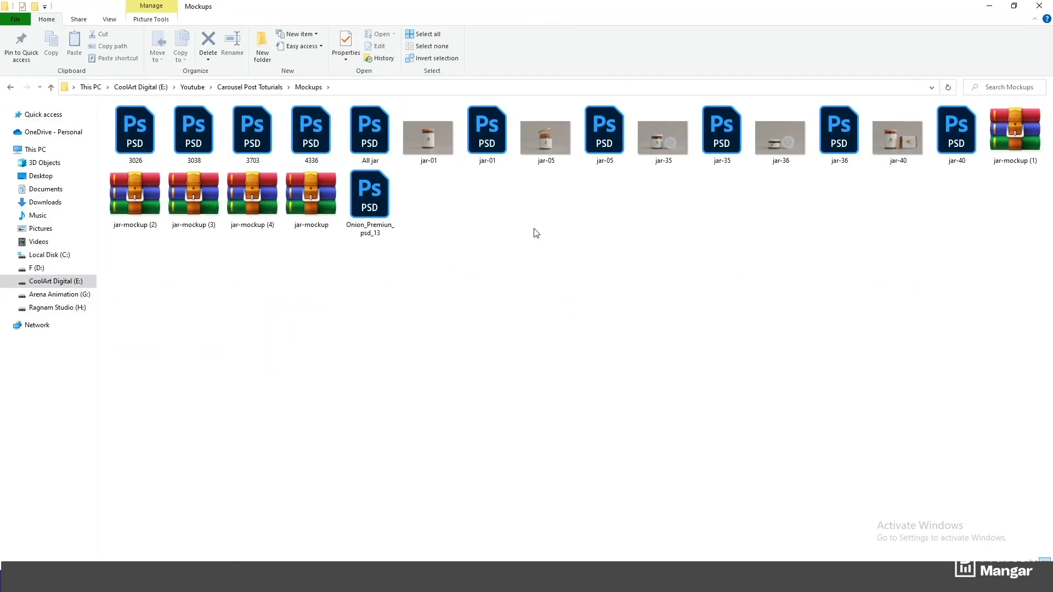
Step: Open ginger01.psd from the glass-cup ginger tea archive in the Downloads folder
{"action": "left_click", "coordinate": [45, 202]}
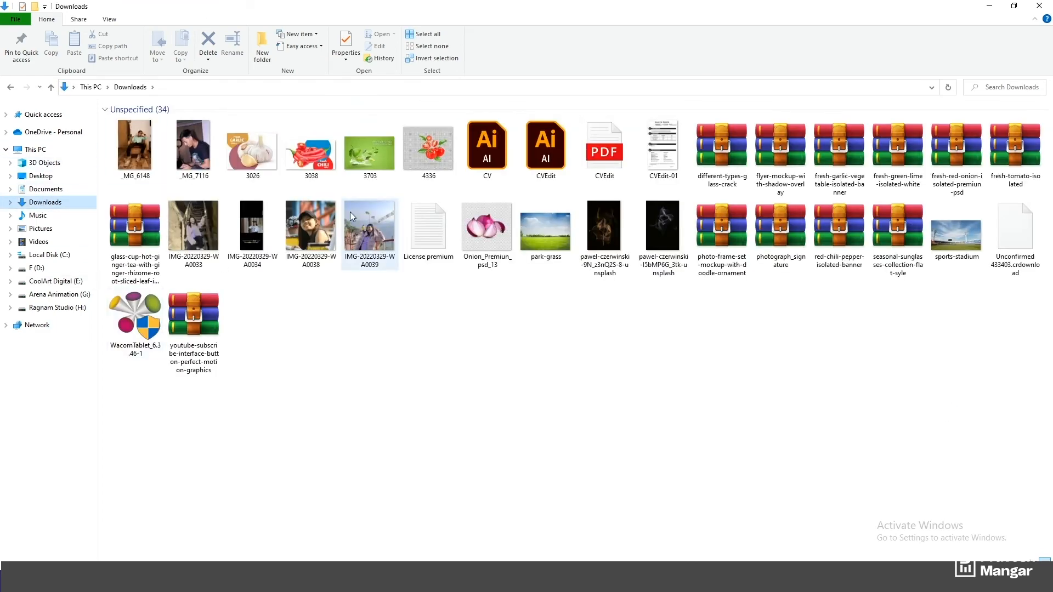
{"action": "left_click", "coordinate": [727, 165]}
{"action": "left_click", "coordinate": [785, 165]}
{"action": "double_click", "coordinate": [853, 165]}
{"action": "double_click", "coordinate": [66, 114]}
{"action": "left_click", "coordinate": [510, 225]}
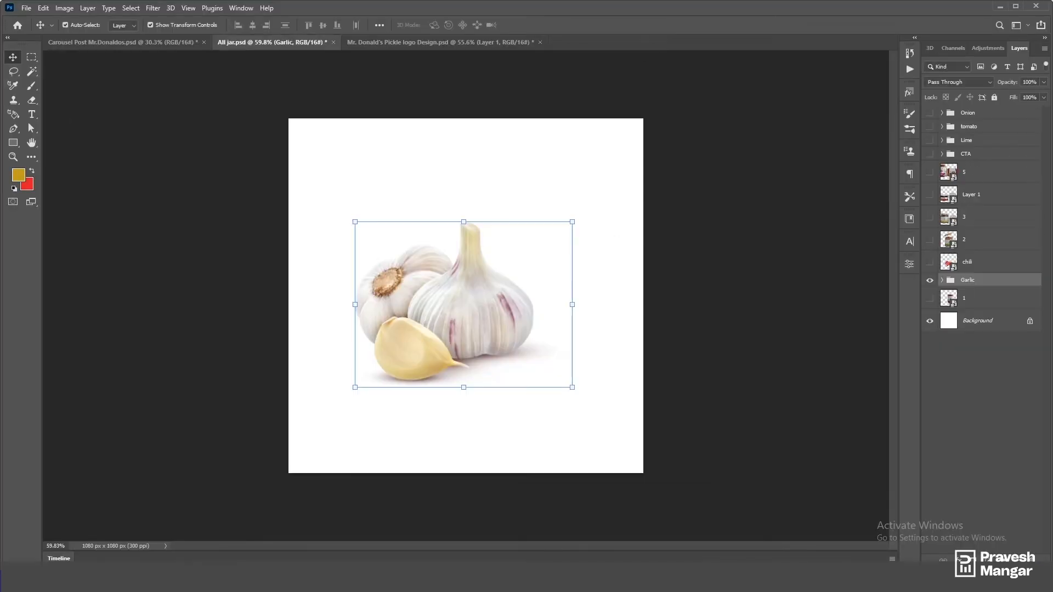
{"action": "key", "text": "alt+Tab"}
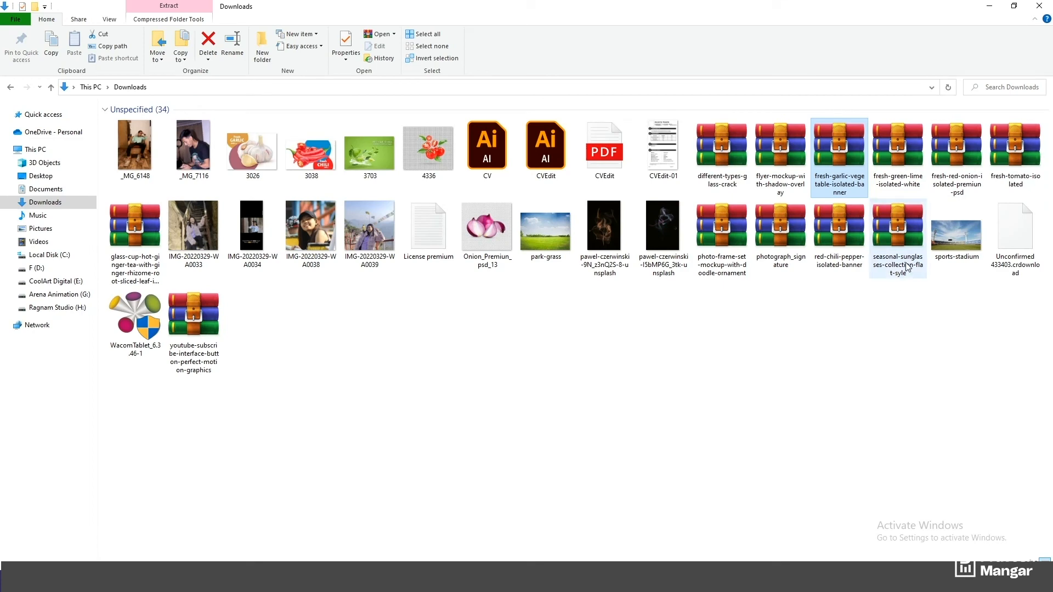
{"action": "double_click", "coordinate": [158, 260]}
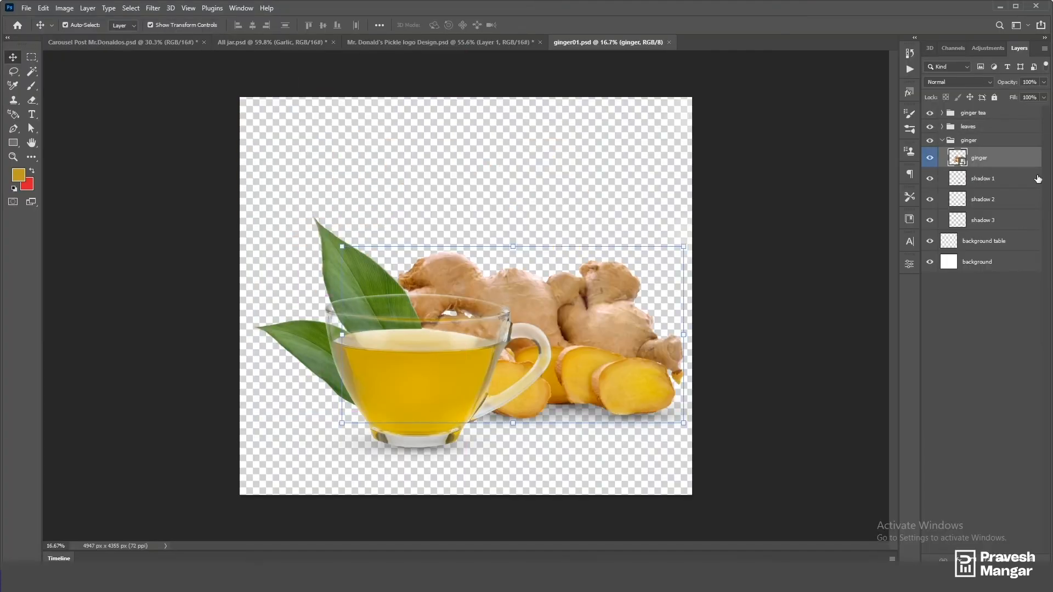
Step: Combine the ginger layer and its three shadow layers into one smart object and bring it into the carousel document
{"action": "left_click", "coordinate": [982, 199], "text": "shift"}
{"action": "left_click", "coordinate": [983, 221], "text": "shift"}
{"action": "right_click", "coordinate": [985, 222]}
{"action": "left_click", "coordinate": [889, 199]}
{"action": "left_click_drag", "start_coordinate": [994, 159], "coordinate": [566, 319]}
Step: Scale the ginger down to about 3% and place it in front of the base of slide 3's jar
{"action": "left_click", "coordinate": [513, 244]}
{"action": "scroll", "coordinate": [525, 327], "scroll_direction": "down", "scroll_amount": 6}
{"action": "left_click_drag", "start_coordinate": [419, 74], "coordinate": [418, 329]}
{"action": "left_click_drag", "start_coordinate": [437, 362], "coordinate": [402, 315]}
{"action": "scroll", "coordinate": [403, 314], "scroll_direction": "up", "scroll_amount": 7}
{"action": "left_click_drag", "start_coordinate": [366, 248], "coordinate": [373, 372]}
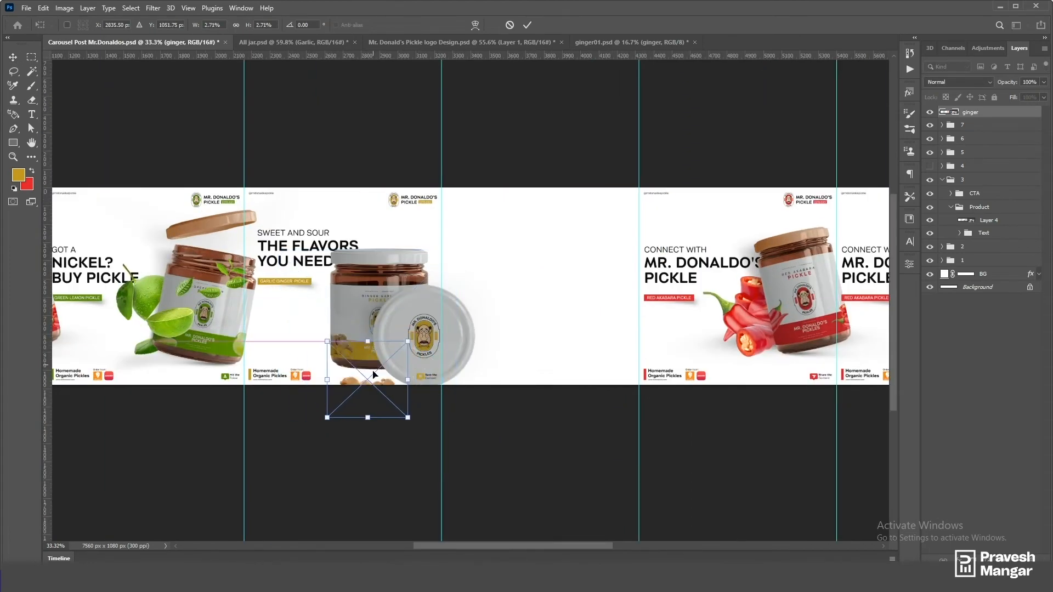
{"action": "key", "text": "Return"}
{"action": "scroll", "coordinate": [378, 333], "scroll_direction": "left", "scroll_amount": 2}
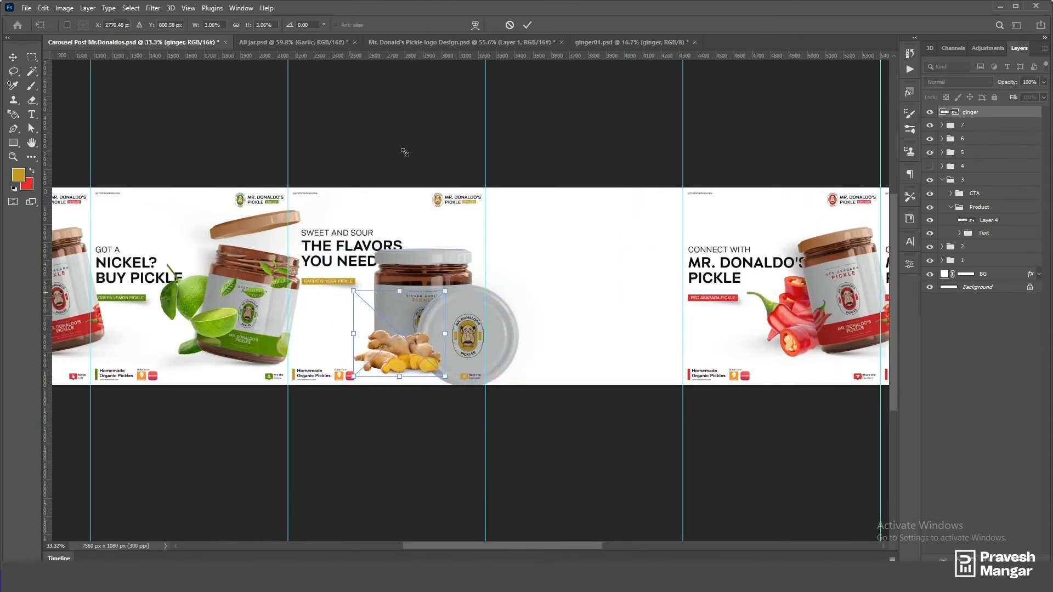
{"action": "key", "text": "Return"}
{"action": "left_click", "coordinate": [447, 408]}
{"action": "scroll", "coordinate": [447, 409], "scroll_direction": "up", "scroll_amount": 3}
{"action": "left_click_drag", "start_coordinate": [383, 341], "coordinate": [400, 339]}
{"action": "left_click", "coordinate": [597, 463]}
Step: Convert the Garlic group in All jar.psd to a smart object and bring it into the carousel document
{"action": "scroll", "coordinate": [597, 462], "scroll_direction": "down", "scroll_amount": 3}
{"action": "left_click", "coordinate": [247, 42]}
{"action": "right_click", "coordinate": [979, 280]}
{"action": "left_click", "coordinate": [916, 267]}
{"action": "left_click_drag", "start_coordinate": [971, 289], "coordinate": [467, 295]}
Step: Move the ginger and Garlic layers into slide 3's Product group, with Garlic beneath the jar's Layer 4
{"action": "left_click", "coordinate": [972, 124], "text": "shift"}
{"action": "left_click_drag", "start_coordinate": [972, 124], "coordinate": [976, 226]}
{"action": "left_click", "coordinate": [995, 209]}
{"action": "left_click_drag", "start_coordinate": [996, 209], "coordinate": [993, 235]}
Step: Resize the garlic and position it behind the jar, just above and left of the ginger
{"action": "left_click_drag", "start_coordinate": [465, 267], "coordinate": [411, 324]}
{"action": "left_click_drag", "start_coordinate": [415, 327], "coordinate": [379, 319]}
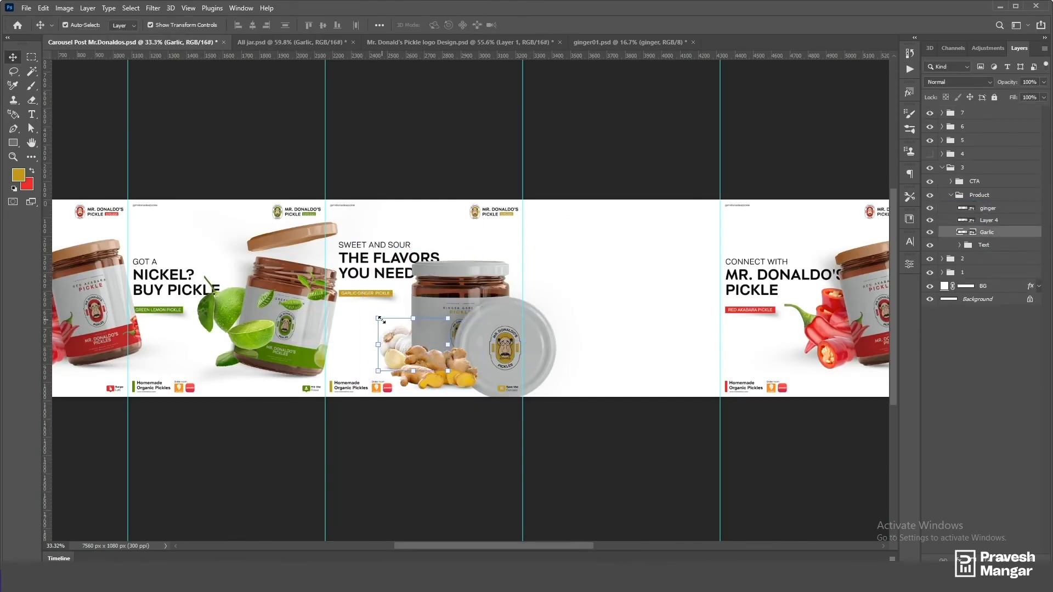
{"action": "left_click", "coordinate": [571, 425]}
{"action": "scroll", "coordinate": [559, 408], "scroll_direction": "down", "scroll_amount": 5}
{"action": "scroll", "coordinate": [416, 350], "scroll_direction": "up", "scroll_amount": 10}
{"action": "scroll", "coordinate": [415, 349], "scroll_direction": "down", "scroll_amount": 7}
{"action": "scroll", "coordinate": [408, 351], "scroll_direction": "up", "scroll_amount": 2}
{"action": "left_click", "coordinate": [987, 196]}
{"action": "key", "text": "ctrl+t"}
{"action": "key", "text": "Escape"}
Step: Scale slide 3's ginger, jar and garlic layers down slightly together and reposition them beneath the headline
{"action": "left_click_drag", "start_coordinate": [455, 267], "coordinate": [517, 299]}
{"action": "left_click", "coordinate": [998, 208]}
{"action": "left_click", "coordinate": [995, 233], "text": "shift"}
{"action": "mouse_move", "coordinate": [587, 355]}
{"action": "left_mouse_down"}
{"action": "mouse_move", "coordinate": [594, 338]}
{"action": "mouse_move", "coordinate": [578, 349]}
{"action": "left_mouse_up"}
{"action": "left_click_drag", "start_coordinate": [762, 295], "coordinate": [745, 316]}
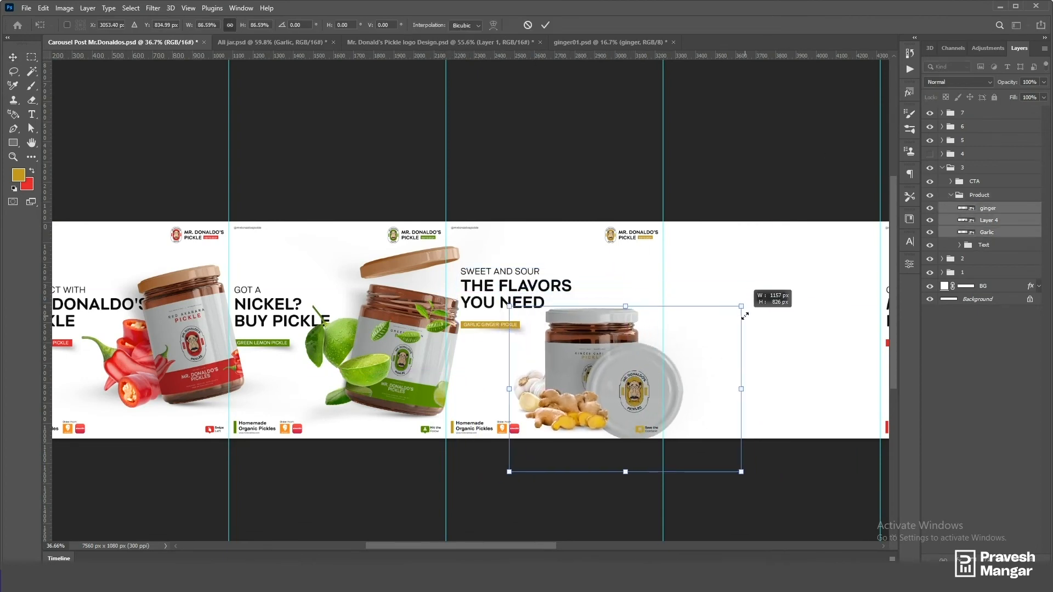
{"action": "left_click_drag", "start_coordinate": [626, 360], "coordinate": [625, 346]}
{"action": "left_click", "coordinate": [545, 25]}
{"action": "left_click", "coordinate": [994, 351]}
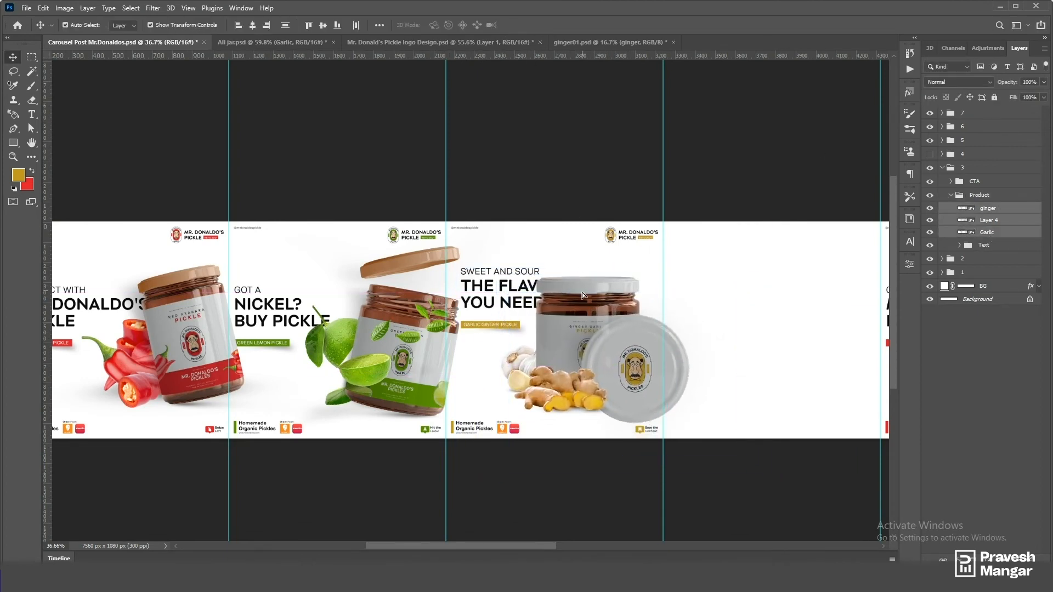
{"action": "left_click_drag", "start_coordinate": [582, 292], "coordinate": [582, 301]}
Step: Move slide 3's Text group up and left, next to slide 2's floating lid
{"action": "left_click", "coordinate": [550, 483], "text": "ctrl"}
{"action": "scroll", "coordinate": [550, 483], "scroll_direction": "up", "scroll_amount": 2}
{"action": "left_click_drag", "start_coordinate": [448, 221], "coordinate": [441, 205]}
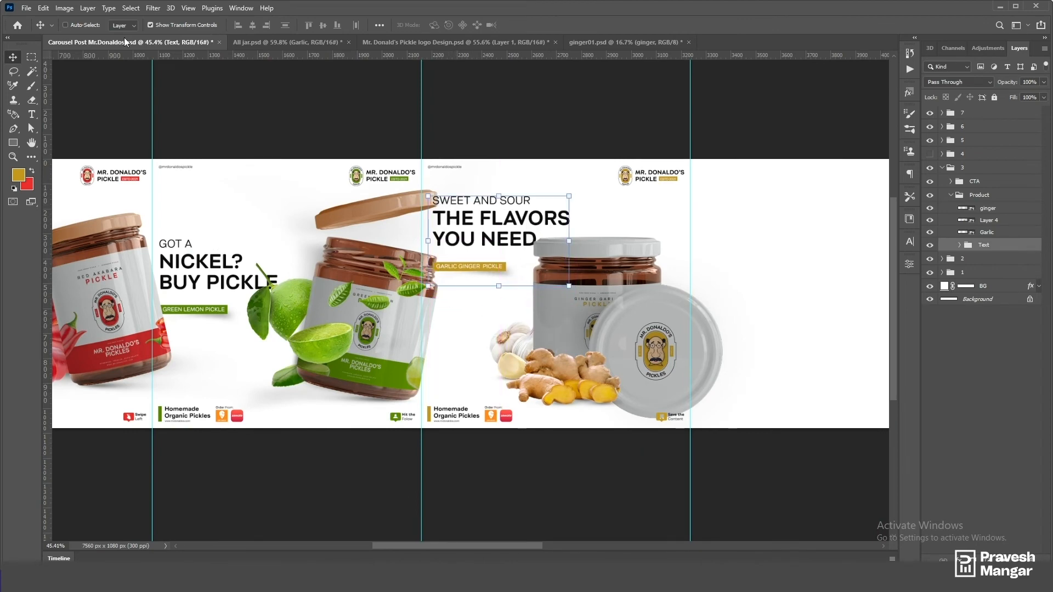
Step: Add a layer mask to slide 3's headline text and brush out the part overlapping slide 2's lid
{"action": "left_click", "coordinate": [494, 206], "text": "ctrl"}
{"action": "left_click", "coordinate": [974, 561]}
{"action": "key", "text": "b"}
{"action": "scroll", "coordinate": [445, 193], "scroll_direction": "up", "scroll_amount": 4}
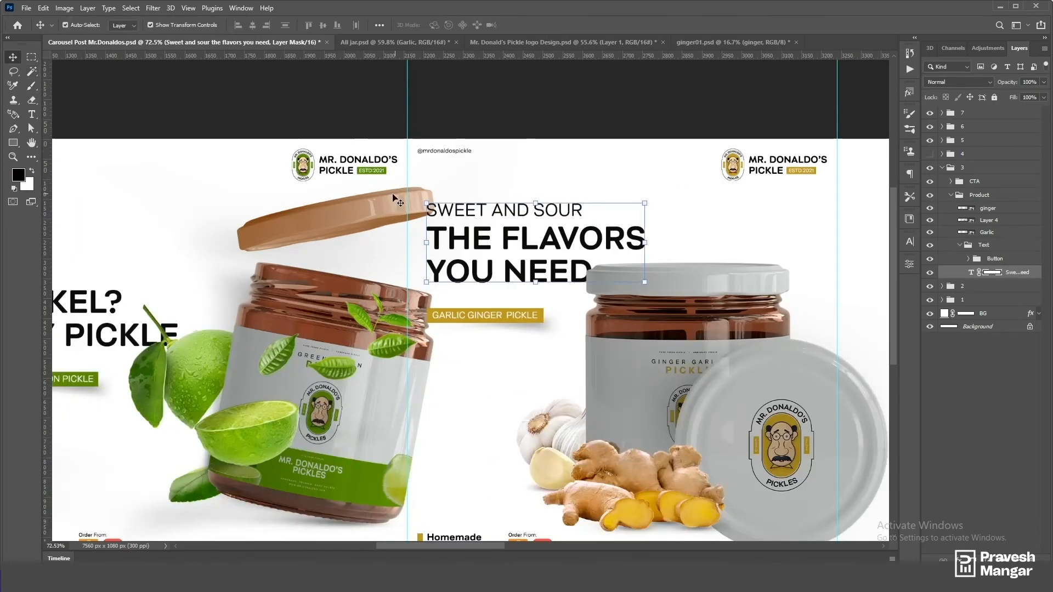
{"action": "left_click", "coordinate": [411, 196], "text": "ctrl"}
{"action": "left_click", "coordinate": [966, 340], "text": "ctrl"}
{"action": "left_click", "coordinate": [992, 272]}
{"action": "left_click", "coordinate": [994, 258]}
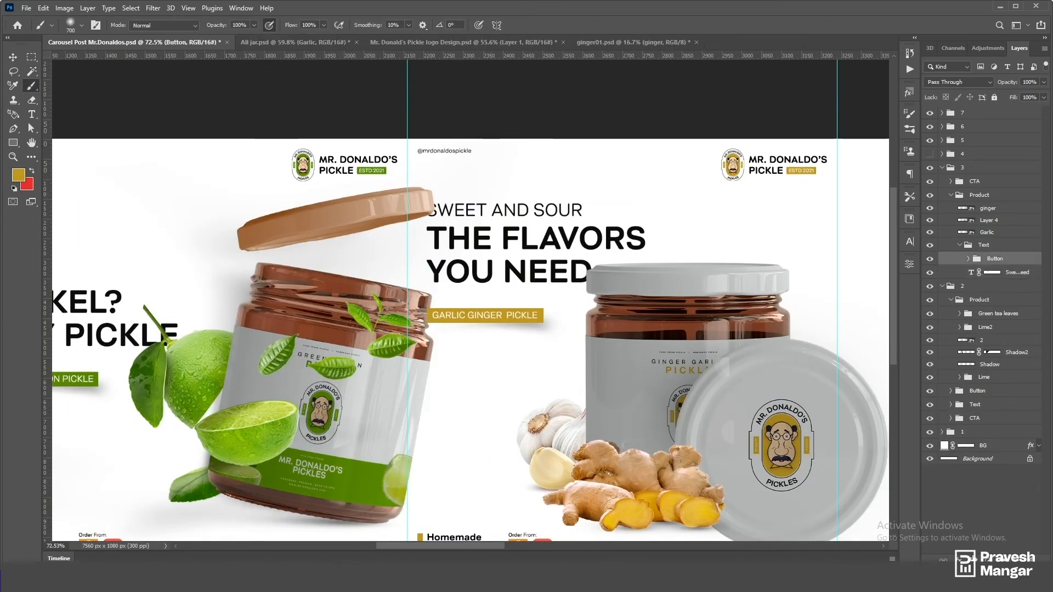
Step: Add a layer mask to slide 3's Button group and brush out the part overlapping slide 2's jar
{"action": "left_click", "coordinate": [973, 561]}
{"action": "key", "text": "v"}
{"action": "left_click", "coordinate": [363, 332]}
{"action": "left_click", "coordinate": [999, 259]}
{"action": "key", "text": "b"}
{"action": "left_click_drag", "start_coordinate": [430, 307], "coordinate": [430, 323]}
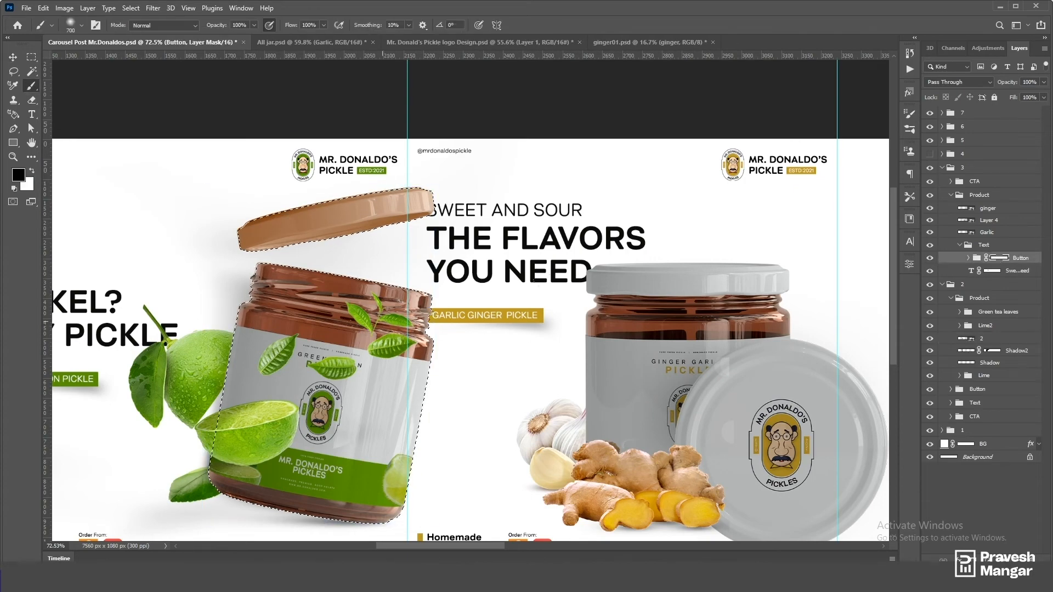
{"action": "key", "text": "ctrl+d"}
{"action": "scroll", "coordinate": [605, 376], "scroll_direction": "down", "scroll_amount": 9}
Step: Create a new layer above slide 3's jar layer and paint a large soft black spot on it
{"action": "key", "text": "v"}
{"action": "left_click", "coordinate": [541, 214]}
{"action": "left_click", "coordinate": [959, 245]}
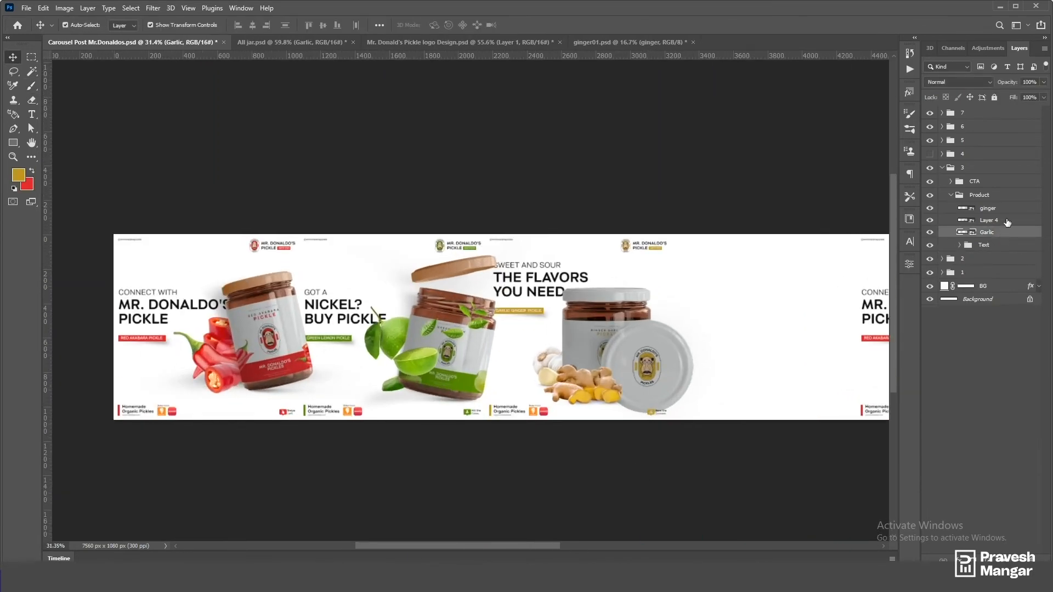
{"action": "left_click", "coordinate": [995, 221]}
{"action": "left_click", "coordinate": [1017, 560]}
{"action": "scroll", "coordinate": [668, 396], "scroll_direction": "up", "scroll_amount": 4}
{"action": "key", "text": "b"}
{"action": "left_click", "coordinate": [28, 185]}
{"action": "left_click", "coordinate": [523, 295]}
Step: Flatten and slant the black spot into a thin ground shadow beneath slide 3's standing lid
{"action": "key", "text": "ctrl+t"}
{"action": "left_click_drag", "start_coordinate": [524, 162], "coordinate": [560, 269]}
{"action": "left_click_drag", "start_coordinate": [535, 285], "coordinate": [631, 427]}
{"action": "left_click_drag", "start_coordinate": [749, 448], "coordinate": [755, 421]}
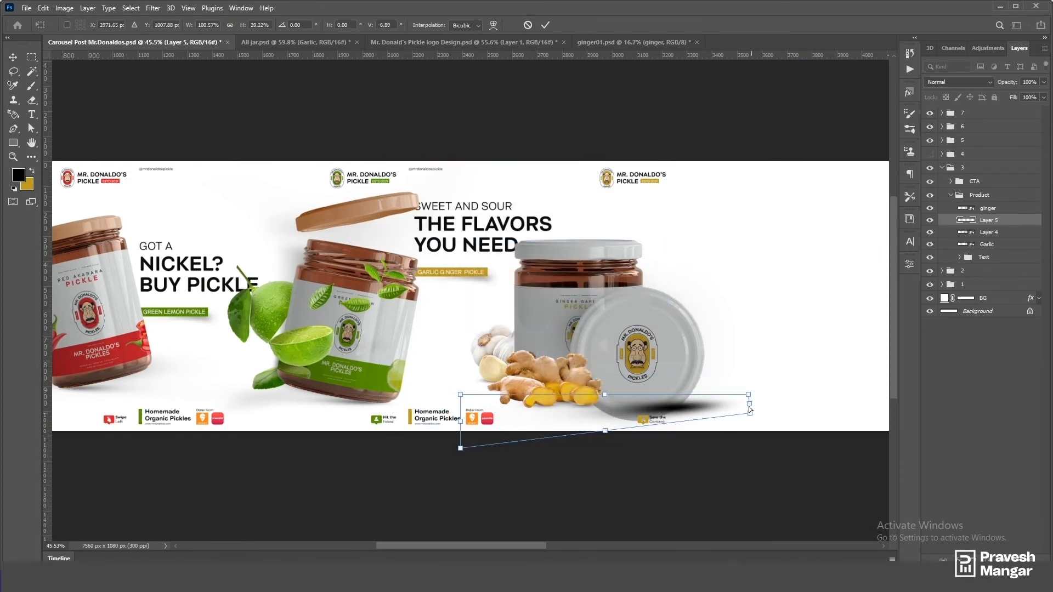
{"action": "key", "text": "Return"}
Step: Readjust the ground shadow under slide 3's jar and lid, place it behind the jar layer and set its opacity to 45%
{"action": "key", "text": "ctrl+t"}
{"action": "left_click_drag", "start_coordinate": [630, 423], "coordinate": [535, 421]}
{"action": "scroll", "coordinate": [582, 421], "scroll_direction": "left", "scroll_amount": 1}
{"action": "left_click_drag", "start_coordinate": [706, 433], "coordinate": [708, 425]}
{"action": "left_click_drag", "start_coordinate": [605, 422], "coordinate": [608, 422]}
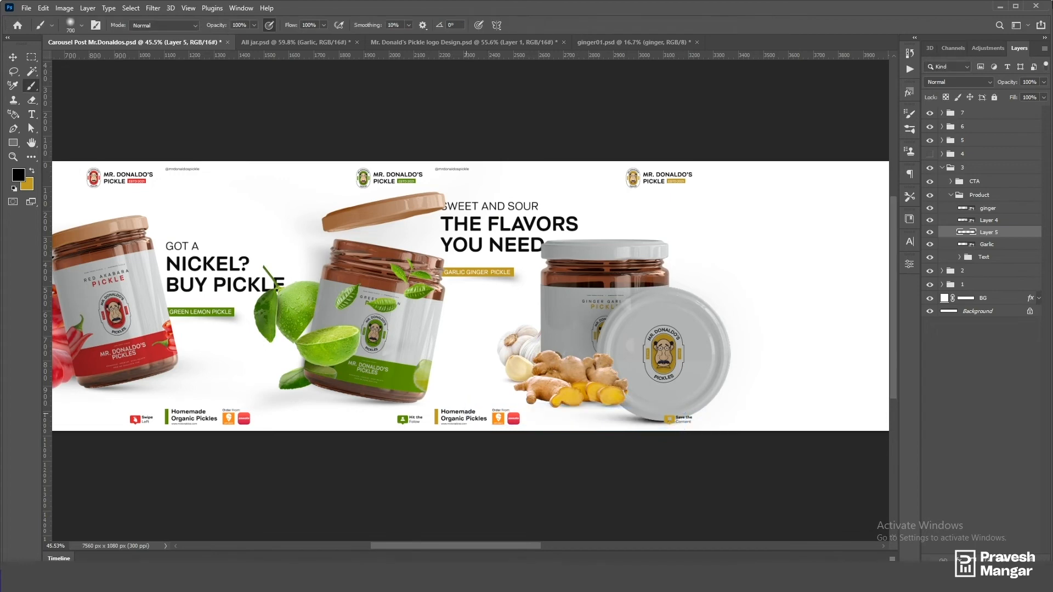
{"action": "key", "text": "Return"}
{"action": "key", "text": "v"}
{"action": "left_click", "coordinate": [788, 244]}
{"action": "scroll", "coordinate": [788, 245], "scroll_direction": "up", "scroll_amount": 3}
{"action": "left_click_drag", "start_coordinate": [787, 245], "coordinate": [806, 194]}
Step: Fill the jar and lid outline with black on a new layer, blur it repeatedly and send it behind slide 3's jar
{"action": "left_click", "coordinate": [963, 220]}
{"action": "left_click", "coordinate": [963, 220], "text": "ctrl"}
{"action": "left_click", "coordinate": [1010, 233]}
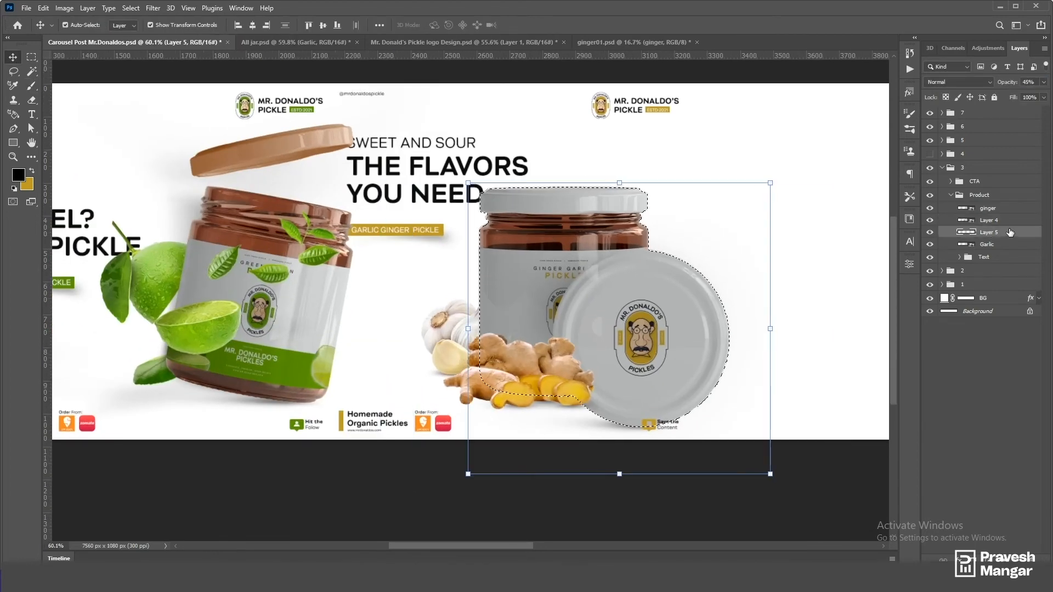
{"action": "left_click_drag", "start_coordinate": [1011, 219], "coordinate": [1011, 218]}
{"action": "key", "text": "ctrl+alt+f"}
{"action": "key", "text": "ctrl+alt+f"}
{"action": "key", "text": "ctrl+alt+f"}
{"action": "key", "text": "ctrl+bracketleft"}
Step: Warp the blurred jar shadow and shift it slightly left behind slide 3's jar
{"action": "key", "text": "ctrl+t"}
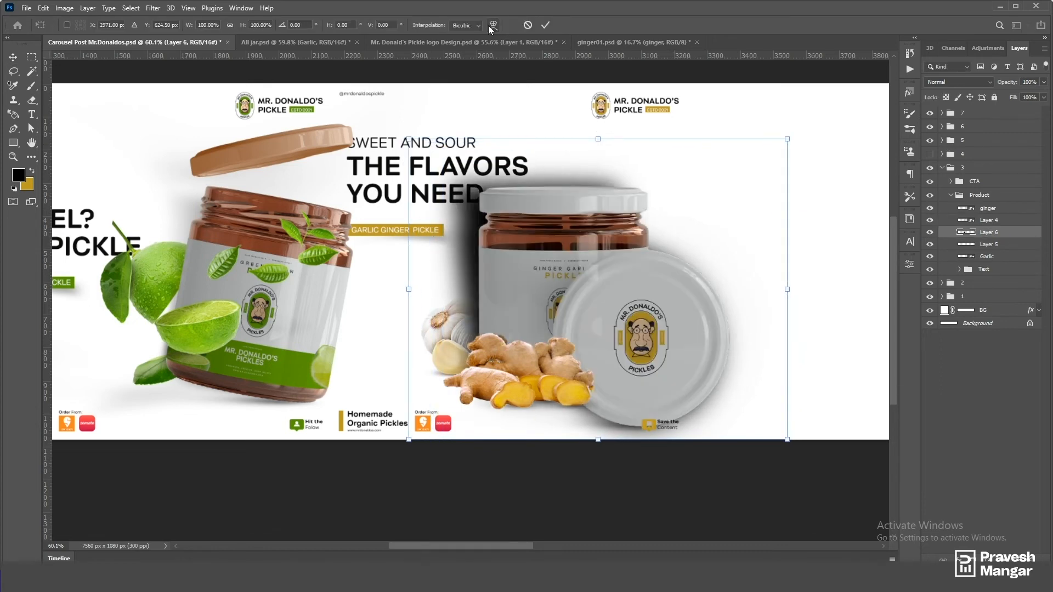
{"action": "left_click_drag", "start_coordinate": [411, 237], "coordinate": [516, 165]}
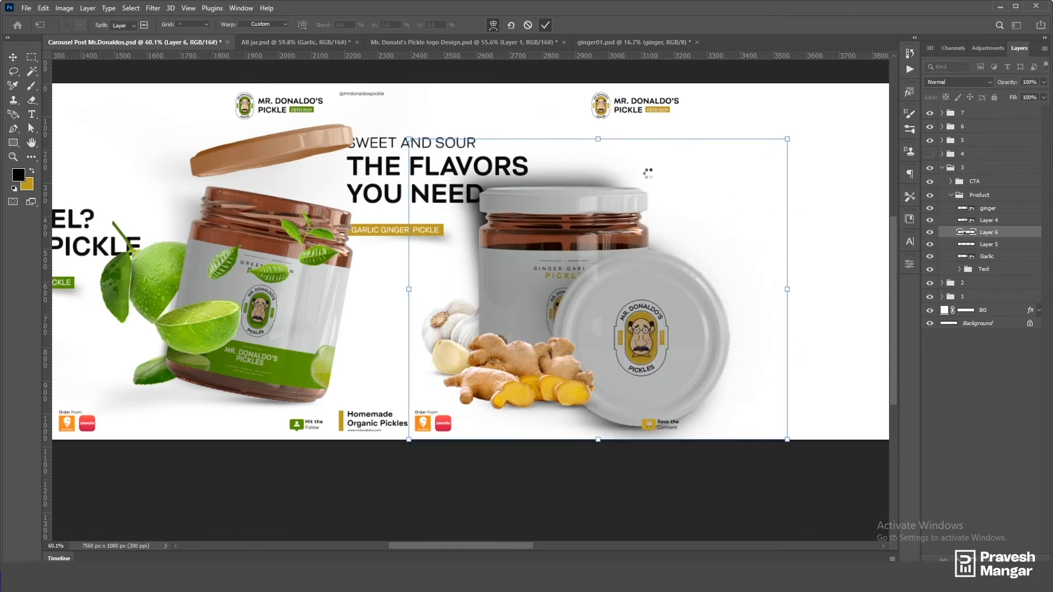
{"action": "key", "text": "ctrl+t"}
{"action": "left_click_drag", "start_coordinate": [593, 140], "coordinate": [575, 137]}
{"action": "key", "text": "Return"}
Step: Set the jar shadow's opacity to 75% and add a layer mask to brush out its excess
{"action": "left_click_drag", "start_coordinate": [1011, 82], "coordinate": [997, 82]}
{"action": "left_click", "coordinate": [973, 560]}
{"action": "key", "text": "b"}
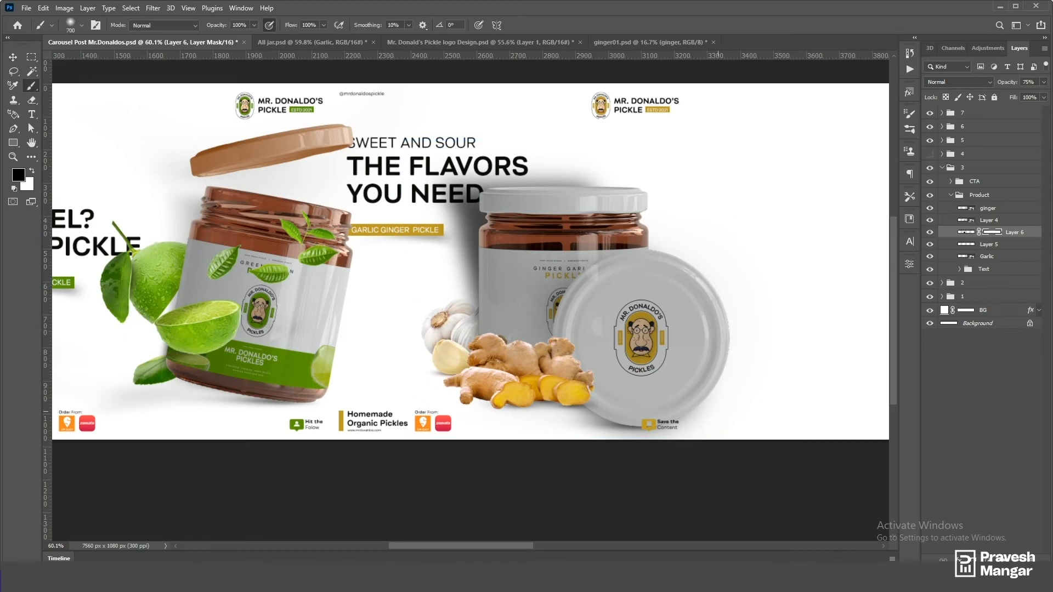
Step: Move slide 1's Text and Button groups up together
{"action": "key", "text": "ctrl+0"}
{"action": "key", "text": "v"}
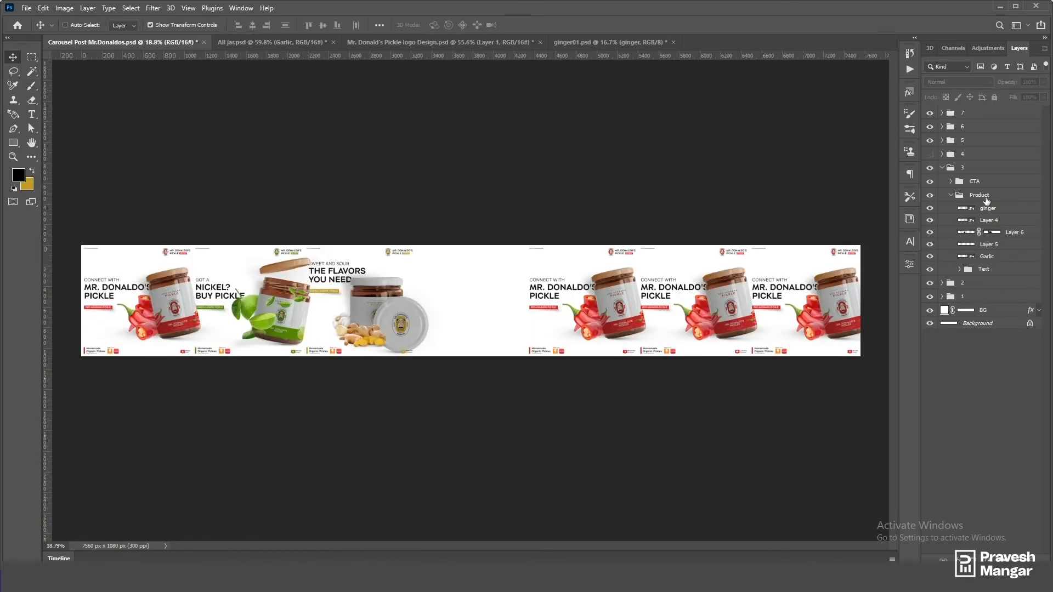
{"action": "scroll", "coordinate": [242, 351], "scroll_direction": "up", "scroll_amount": 6}
{"action": "left_click_drag", "start_coordinate": [222, 396], "coordinate": [521, 426]}
{"action": "scroll", "coordinate": [520, 426], "scroll_direction": "down", "scroll_amount": 1}
{"action": "left_click", "coordinate": [942, 196]}
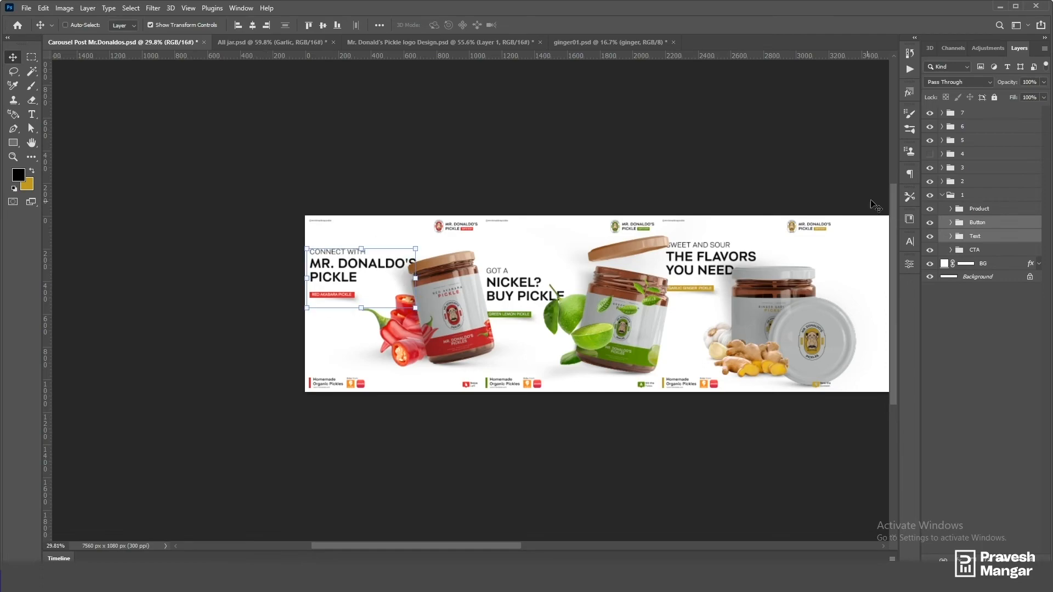
Step: Save the document, collapse slide 1's group and unhide slide 4's group
{"action": "key", "text": "ctrl+0"}
{"action": "key", "text": "ctrl+s"}
{"action": "scroll", "coordinate": [472, 323], "scroll_direction": "down", "scroll_amount": 4}
{"action": "scroll", "coordinate": [433, 293], "scroll_direction": "up", "scroll_amount": 7}
{"action": "left_click", "coordinate": [942, 195]}
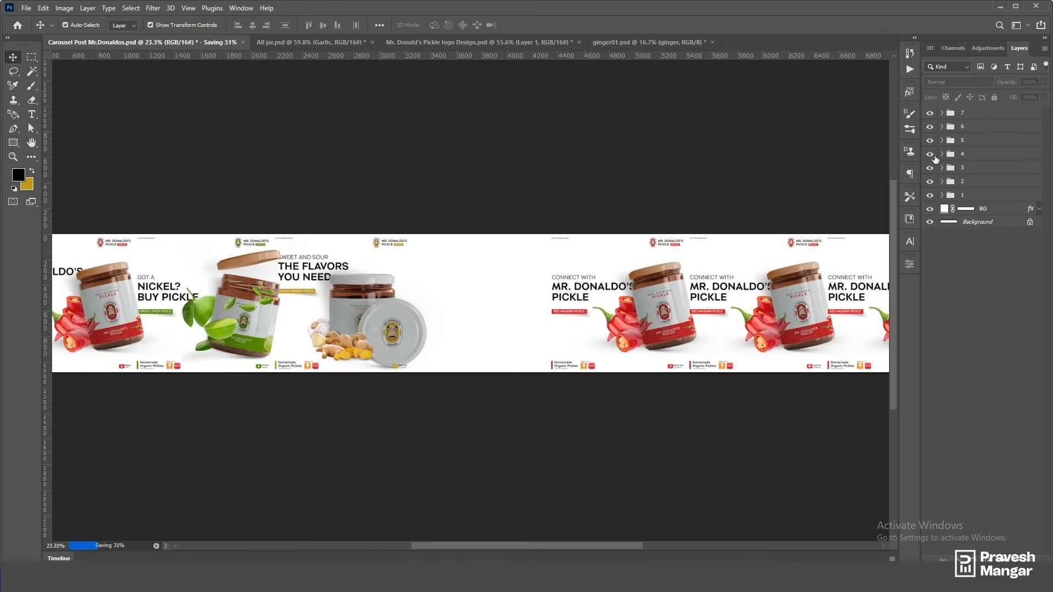
{"action": "left_click", "coordinate": [930, 154]}
Step: Replace slide 4's headline text with "WAYS OF OUR TASTE EXCELLENCE"
{"action": "scroll", "coordinate": [460, 280], "scroll_direction": "up", "scroll_amount": 7}
{"action": "scroll", "coordinate": [437, 428], "scroll_direction": "down", "scroll_amount": 3}
{"action": "key", "text": "alt+Tab"}
{"action": "left_click", "coordinate": [825, 115]}
{"action": "scroll", "coordinate": [414, 325], "scroll_direction": "up", "scroll_amount": 8}
{"action": "double_click", "coordinate": [439, 311]}
{"action": "triple_click", "coordinate": [439, 312]}
{"action": "type", "text": "WAYS OF OUR TASTE EXCELLENCE"}
Step: Arrange slide 4's headline in three lines, with a light "WAYS OF" above bold "OUR TASTE" and "EXCELLENCE"
{"action": "left_click_drag", "start_coordinate": [452, 311], "coordinate": [704, 296]}
{"action": "key", "text": "ctrl+x"}
{"action": "left_click", "coordinate": [525, 25]}
{"action": "left_click_drag", "start_coordinate": [350, 346], "coordinate": [629, 412]}
{"action": "key", "text": "ctrl+v"}
{"action": "left_click_drag", "start_coordinate": [549, 348], "coordinate": [50, 348]}
{"action": "key", "text": "BackSpace"}
{"action": "left_click", "coordinate": [636, 334]}
{"action": "key", "text": "Return"}
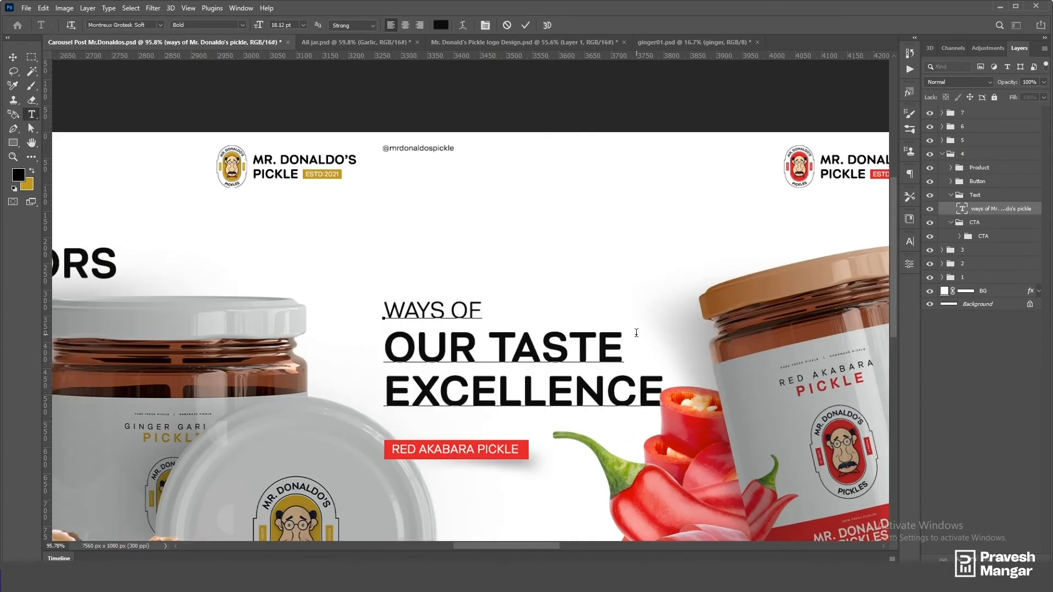
{"action": "key", "text": "v"}
{"action": "left_click", "coordinate": [601, 236]}
Step: Close ginger01.psd and switch to the All jar document
{"action": "scroll", "coordinate": [548, 274], "scroll_direction": "down", "scroll_amount": 6}
{"action": "scroll", "coordinate": [517, 301], "scroll_direction": "up", "scroll_amount": 3}
{"action": "scroll", "coordinate": [541, 224], "scroll_direction": "down", "scroll_amount": 4}
{"action": "scroll", "coordinate": [555, 236], "scroll_direction": "up", "scroll_amount": 4}
{"action": "key", "text": "ctrl+Tab"}
{"action": "left_click", "coordinate": [673, 43]}
Step: Show the short red tomato jar with its standing lid and bring it into the carousel document
{"action": "left_click", "coordinate": [521, 216]}
{"action": "left_click", "coordinate": [930, 285]}
{"action": "left_click", "coordinate": [930, 195]}
{"action": "left_click", "coordinate": [740, 282]}
{"action": "scroll", "coordinate": [564, 364], "scroll_direction": "down", "scroll_amount": 2}
{"action": "scroll", "coordinate": [554, 360], "scroll_direction": "up", "scroll_amount": 3}
{"action": "left_click_drag", "start_coordinate": [509, 354], "coordinate": [557, 341]}
{"action": "right_click", "coordinate": [982, 194]}
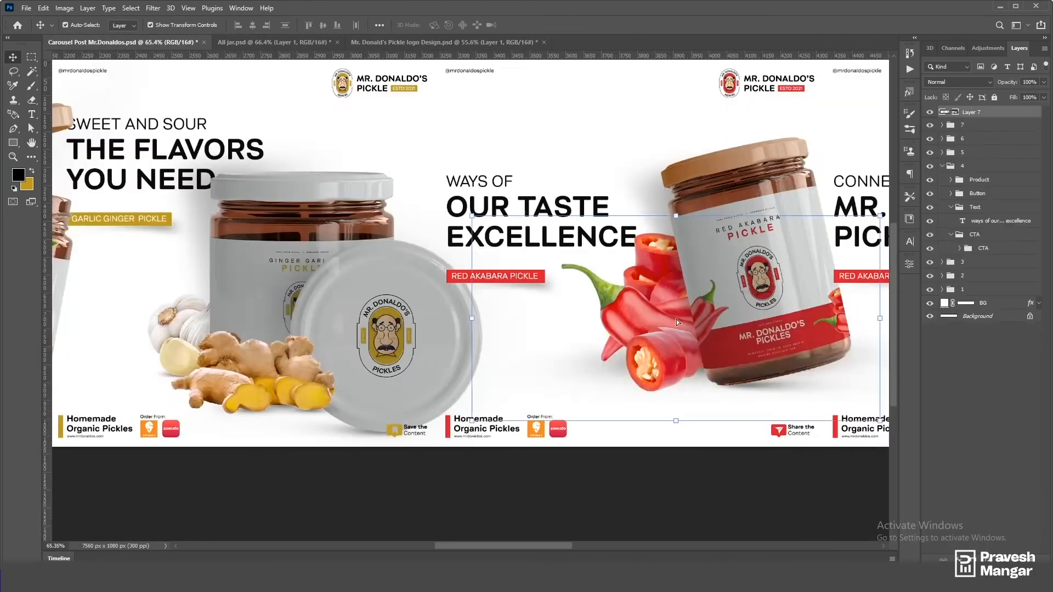
{"action": "scroll", "coordinate": [676, 319], "scroll_direction": "down", "scroll_amount": 3}
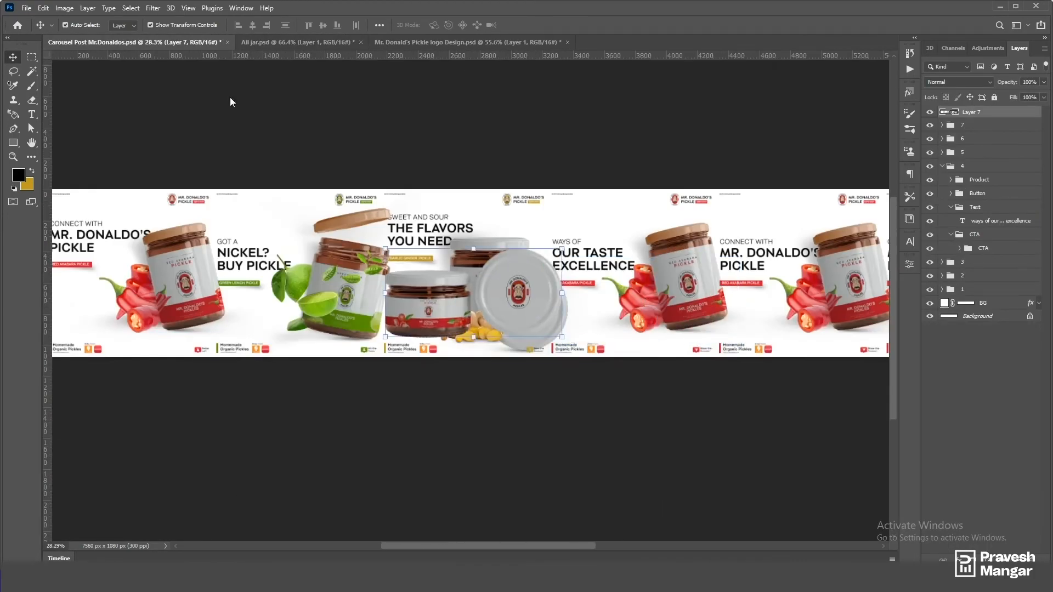
Step: Delete slide 4's old chilli and jar artwork and hide slide 5's group
{"action": "left_click", "coordinate": [997, 194]}
{"action": "left_click", "coordinate": [1008, 243], "text": "shift"}
{"action": "key", "text": "Delete"}
{"action": "left_click", "coordinate": [930, 153]}
Step: Move the short tomato jar and lid from slide 3 onto slide 4 and show the guides
{"action": "left_click_drag", "start_coordinate": [524, 295], "coordinate": [784, 282]}
{"action": "left_click", "coordinate": [768, 395]}
{"action": "key", "text": "ctrl+;"}
{"action": "scroll", "coordinate": [769, 330], "scroll_direction": "up", "scroll_amount": 4}
Step: Separate slide 4's jar and lid onto their own layers and position the lid partly behind the jar
{"action": "right_click", "coordinate": [969, 112]}
{"action": "left_click", "coordinate": [859, 300]}
{"action": "key", "text": "m"}
{"action": "key", "text": "ctrl+x"}
{"action": "key", "text": "ctrl+v"}
{"action": "key", "text": "v"}
{"action": "mouse_move", "coordinate": [775, 265]}
{"action": "left_mouse_down"}
{"action": "mouse_move", "coordinate": [676, 265]}
{"action": "mouse_move", "coordinate": [637, 231]}
{"action": "mouse_move", "coordinate": [717, 252]}
{"action": "left_mouse_up"}
{"action": "scroll", "coordinate": [713, 274], "scroll_direction": "down", "scroll_amount": 1}
Step: Paint a soft spot on a new layer and flatten it into a ground shadow beneath slide 4's jar
{"action": "left_click", "coordinate": [637, 324]}
{"action": "left_click", "coordinate": [994, 124]}
{"action": "key", "text": "ctrl+alt+shift+n"}
{"action": "key", "text": "b"}
{"action": "left_click", "coordinate": [663, 322]}
{"action": "key", "text": "ctrl+t"}
{"action": "left_click_drag", "start_coordinate": [544, 212], "coordinate": [545, 238]}
{"action": "left_click_drag", "start_coordinate": [544, 433], "coordinate": [544, 407]}
{"action": "left_click_drag", "start_coordinate": [783, 323], "coordinate": [772, 328]}
{"action": "left_click_drag", "start_coordinate": [772, 217], "coordinate": [760, 241]}
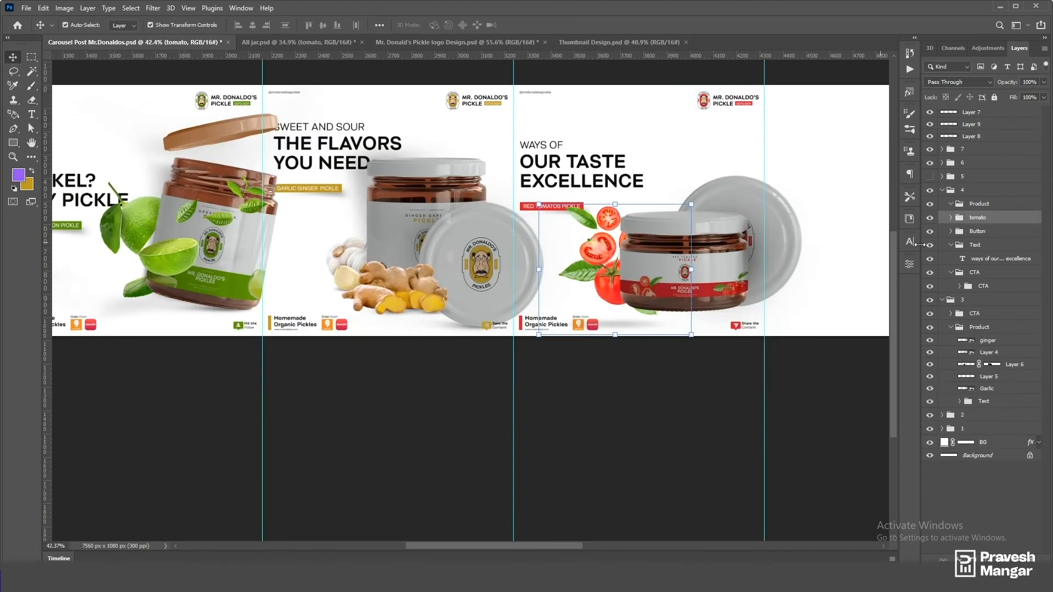
{"action": "left_click", "coordinate": [989, 340]}
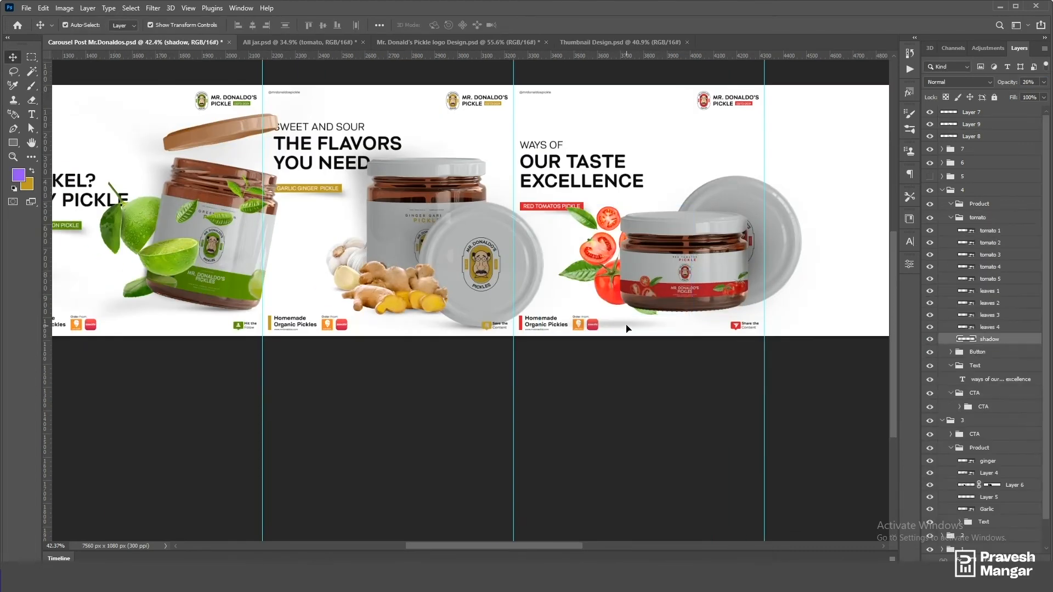
{"action": "left_click", "coordinate": [695, 394]}
{"action": "scroll", "coordinate": [617, 237], "scroll_direction": "up", "scroll_amount": 4}
{"action": "left_click", "coordinate": [589, 257]}
{"action": "left_click", "coordinate": [1003, 231], "text": "shift"}
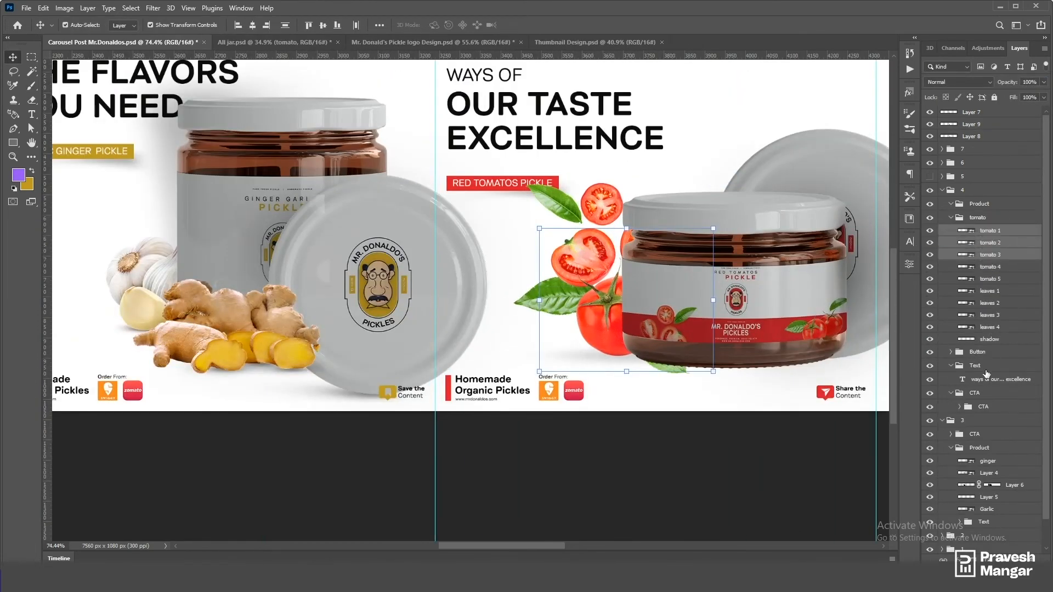
Step: Try to move Layers 7, 9 and 8 into slide 4's tomato group
{"action": "left_click", "coordinate": [951, 218]}
{"action": "left_click", "coordinate": [930, 218]}
{"action": "left_click", "coordinate": [972, 113]}
{"action": "left_click", "coordinate": [972, 136], "text": "shift"}
{"action": "left_click_drag", "start_coordinate": [972, 136], "coordinate": [972, 218]}
{"action": "left_click", "coordinate": [930, 181]}
{"action": "key", "text": "ctrl+z"}
{"action": "key", "text": "ctrl+z"}
Step: Move Layers 7, 9 and 8 into slide 4's Product group
{"action": "left_click", "coordinate": [985, 113]}
{"action": "left_click", "coordinate": [985, 136], "text": "shift"}
{"action": "left_click_drag", "start_coordinate": [985, 136], "coordinate": [977, 204]}
{"action": "left_click", "coordinate": [930, 218]}
{"action": "left_click", "coordinate": [951, 217]}
Step: Move the tomato 1 to tomato 5 layers into slide 4's Product group, above the jar layers
{"action": "left_click", "coordinate": [586, 255]}
{"action": "left_click", "coordinate": [602, 205], "text": "shift"}
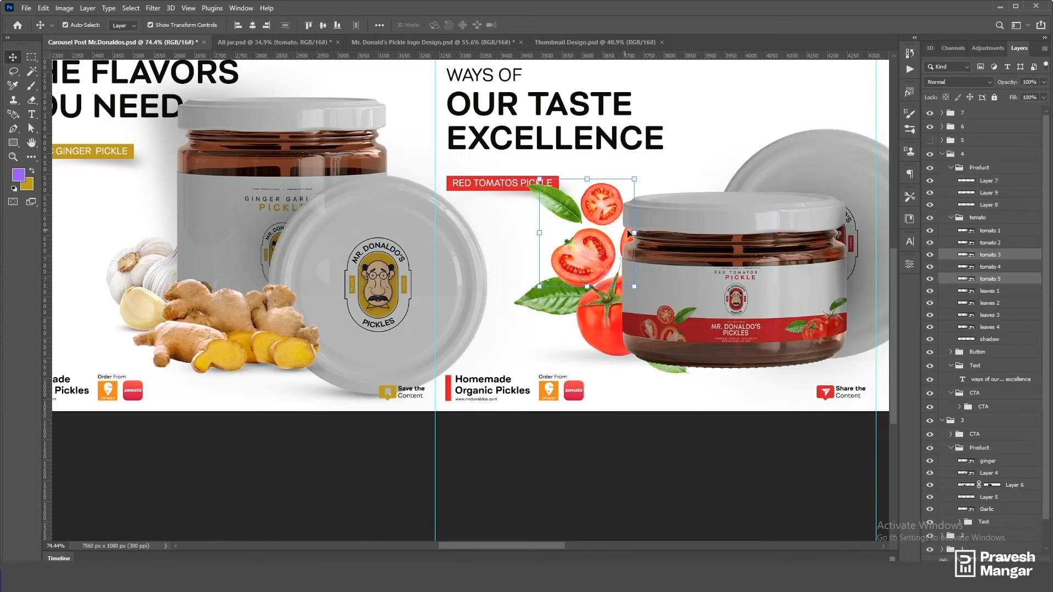
{"action": "left_click_drag", "start_coordinate": [989, 241], "coordinate": [990, 176]}
{"action": "left_click", "coordinate": [996, 226]}
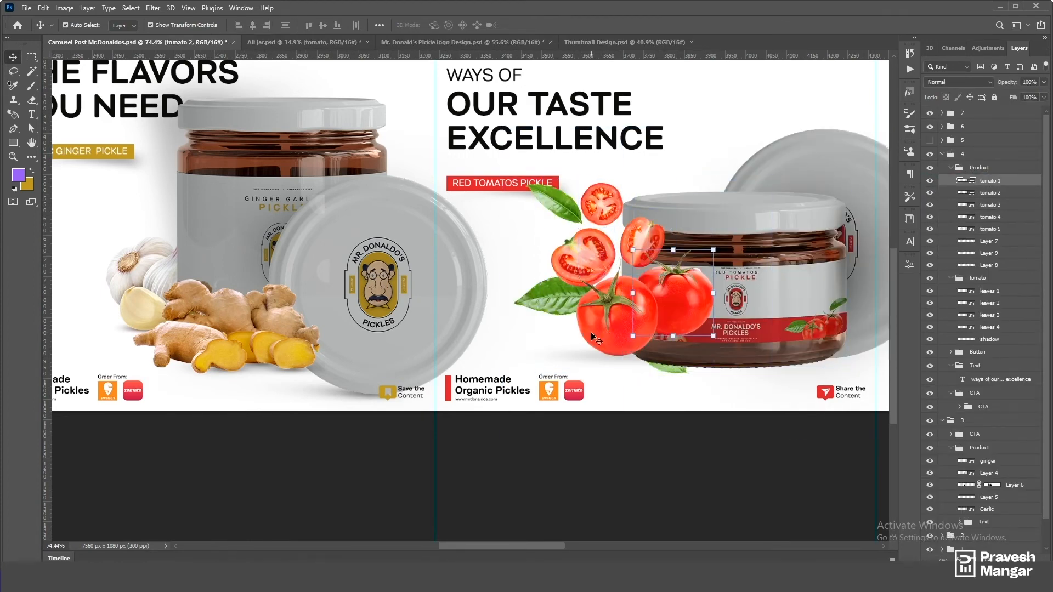
Step: Place one whole tomato behind slide 4's jar and move the other tomato and the narrow slice lower in front of it
{"action": "left_click_drag", "start_coordinate": [685, 300], "coordinate": [679, 345]}
{"action": "scroll", "coordinate": [747, 433], "scroll_direction": "down", "scroll_amount": 1}
{"action": "scroll", "coordinate": [747, 432], "scroll_direction": "up", "scroll_amount": 1}
{"action": "left_click_drag", "start_coordinate": [639, 232], "coordinate": [657, 262]}
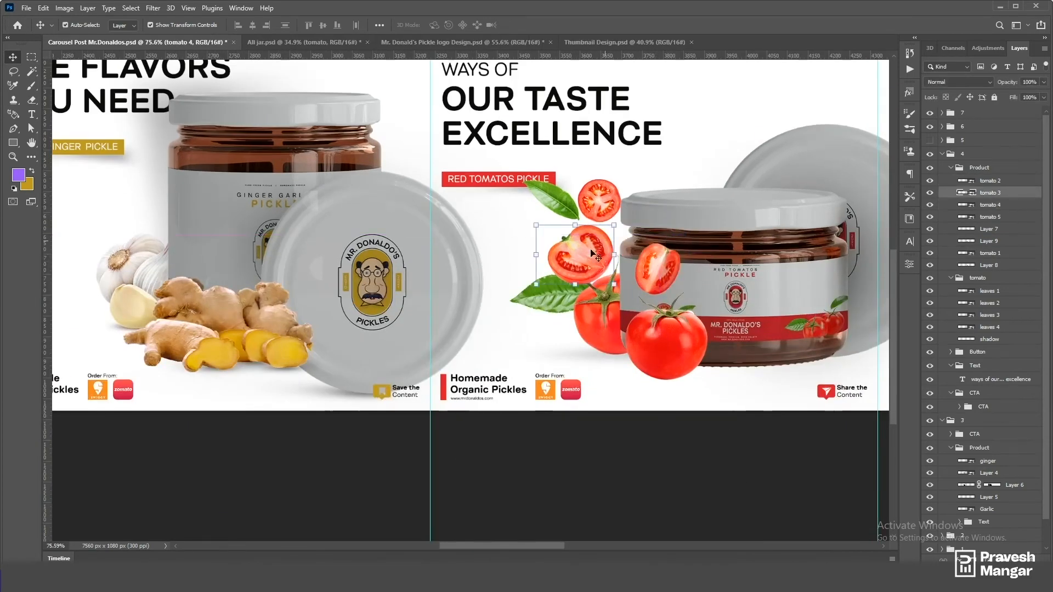
Step: Send the tomato 3 slice behind slide 4's jar, tuck it beside the lid and move the round slice onto the lid's edge
{"action": "left_click_drag", "start_coordinate": [991, 265], "coordinate": [991, 272]}
{"action": "scroll", "coordinate": [728, 338], "scroll_direction": "down", "scroll_amount": 4}
{"action": "scroll", "coordinate": [669, 295], "scroll_direction": "up", "scroll_amount": 3}
{"action": "left_click_drag", "start_coordinate": [629, 227], "coordinate": [680, 215]}
{"action": "left_click_drag", "start_coordinate": [636, 278], "coordinate": [653, 264]}
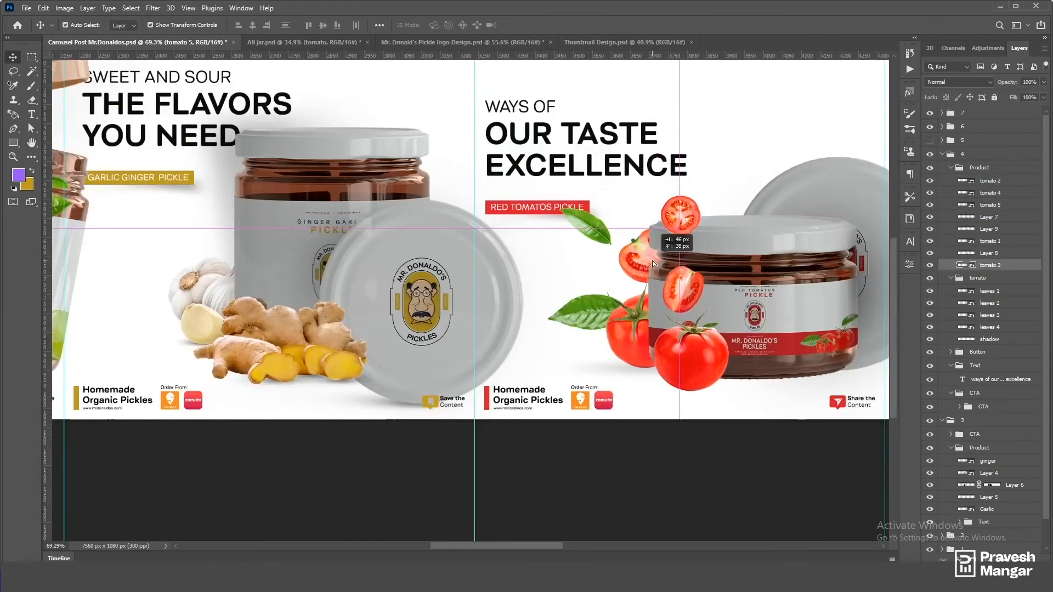
Step: Move slide 4's upper basil leaf down and right, next to the tomato slice behind the jar
{"action": "left_click", "coordinate": [683, 438]}
{"action": "left_click_drag", "start_coordinate": [584, 226], "coordinate": [614, 257]}
{"action": "left_click", "coordinate": [600, 434]}
{"action": "scroll", "coordinate": [601, 366], "scroll_direction": "down", "scroll_amount": 1}
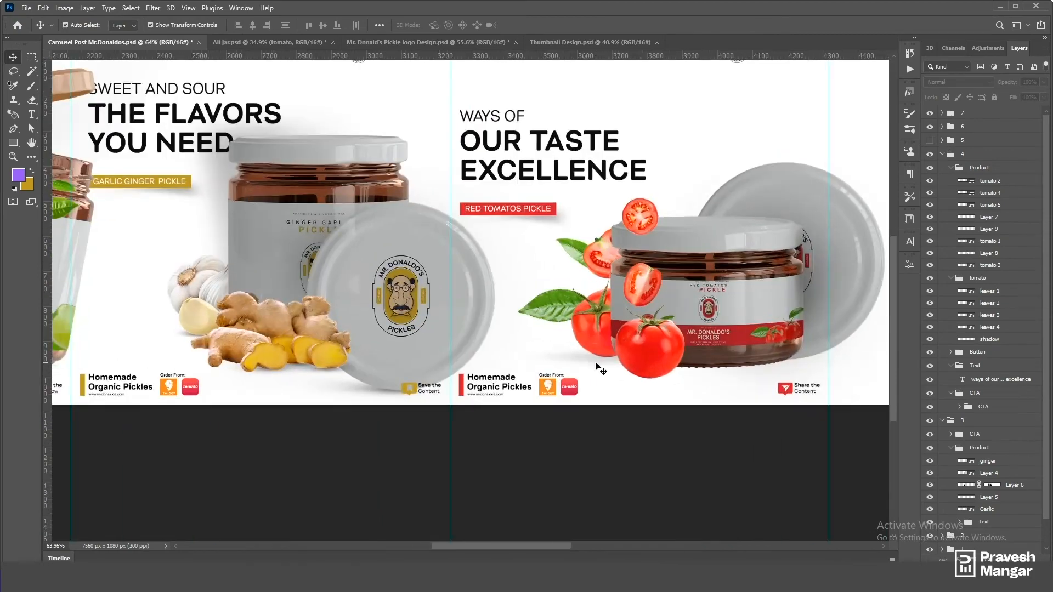
Step: Place a copy of the shadow beneath slide 4's front tomato and delete the tomato 4 slice overlapping the jar
{"action": "left_click_drag", "start_coordinate": [630, 376], "coordinate": [632, 377]}
{"action": "left_click", "coordinate": [686, 433]}
{"action": "scroll", "coordinate": [713, 395], "scroll_direction": "down", "scroll_amount": 4}
{"action": "scroll", "coordinate": [690, 395], "scroll_direction": "up", "scroll_amount": 3}
{"action": "left_click_drag", "start_coordinate": [767, 388], "coordinate": [732, 388]}
{"action": "left_click", "coordinate": [692, 320]}
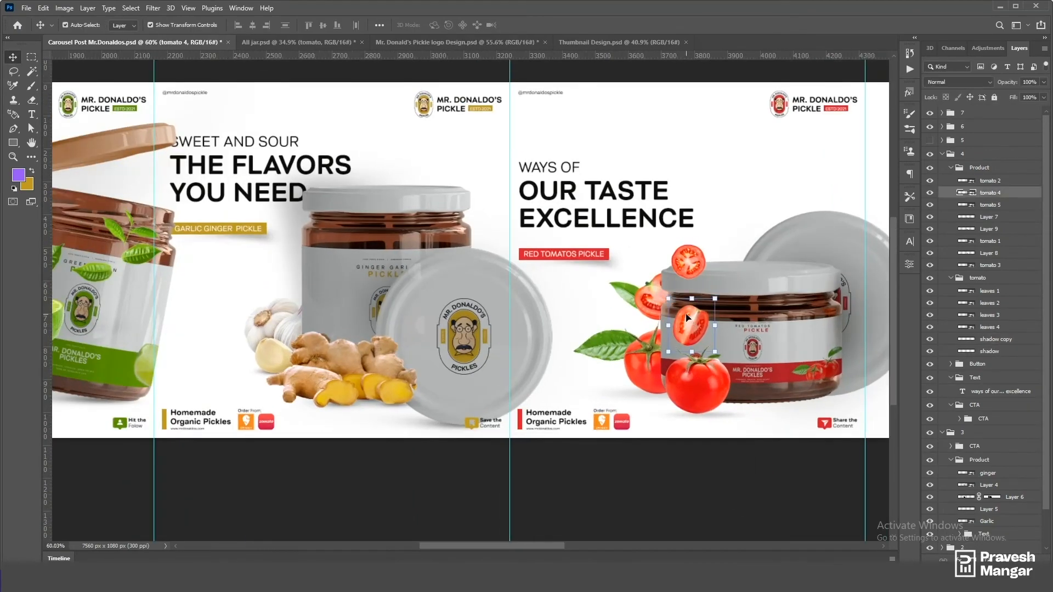
{"action": "key", "text": "Delete"}
Step: Show the slide 5 group and change its headline to "Connect with The joy of onions pickle"
{"action": "scroll", "coordinate": [730, 377], "scroll_direction": "down", "scroll_amount": 10}
{"action": "scroll", "coordinate": [699, 329], "scroll_direction": "up", "scroll_amount": 10}
{"action": "scroll", "coordinate": [694, 318], "scroll_direction": "down", "scroll_amount": 8}
{"action": "key", "text": "ctrl+semicolon"}
{"action": "scroll", "coordinate": [691, 316], "scroll_direction": "down", "scroll_amount": 3}
{"action": "left_click", "coordinate": [978, 266]}
{"action": "left_click", "coordinate": [942, 154], "text": "ctrl"}
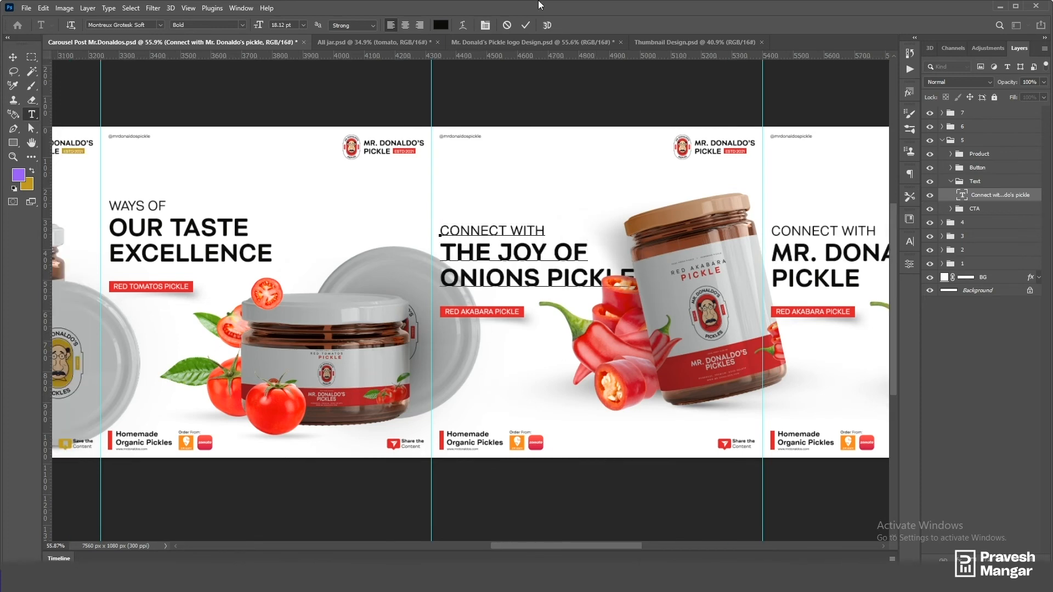
{"action": "left_click", "coordinate": [526, 25]}
Step: Move slide 5's headline and button label up together, closer to the logo
{"action": "left_click", "coordinate": [13, 57]}
{"action": "left_click", "coordinate": [987, 183]}
{"action": "left_click", "coordinate": [987, 169], "text": "ctrl"}
{"action": "left_click", "coordinate": [987, 196]}
{"action": "left_click_drag", "start_coordinate": [477, 254], "coordinate": [477, 209]}
{"action": "key", "text": "ctrl+z"}
{"action": "left_click", "coordinate": [987, 168], "text": "ctrl"}
{"action": "left_click_drag", "start_coordinate": [399, 237], "coordinate": [399, 198]}
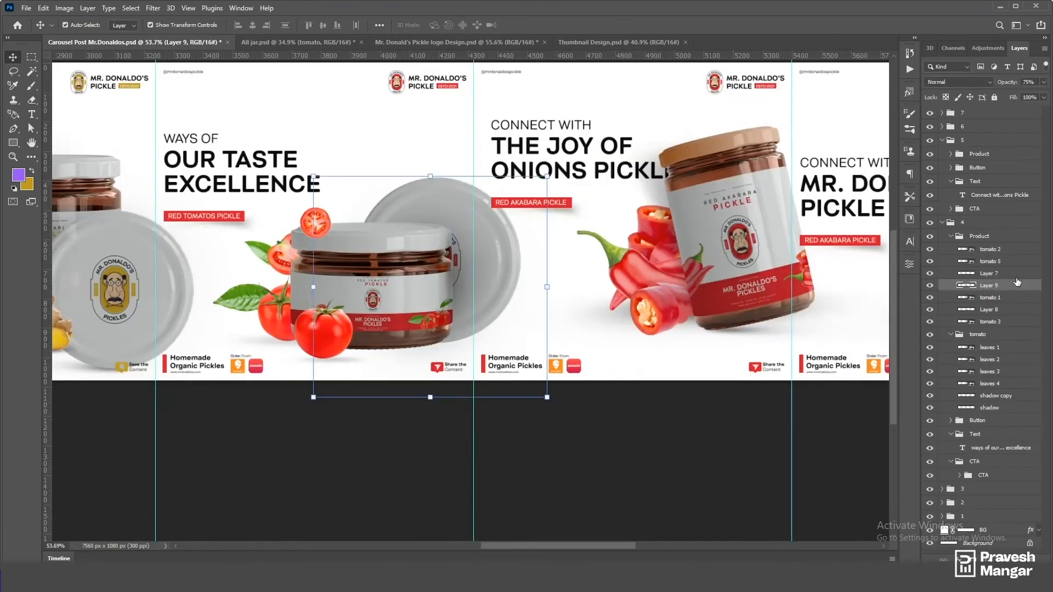
Step: Paint a soft black shadow on a new layer above Layer 9, flatten and widen it, and place it under slide 4's jar
{"action": "key", "text": "b"}
{"action": "left_click", "coordinate": [20, 176]}
{"action": "scroll", "coordinate": [378, 267], "scroll_direction": "down", "scroll_amount": 4}
{"action": "left_click", "coordinate": [334, 229]}
{"action": "key", "text": "ctrl+z"}
{"action": "left_click", "coordinate": [81, 26]}
{"action": "left_click", "coordinate": [35, 128]}
{"action": "left_click", "coordinate": [335, 233]}
{"action": "key", "text": "ctrl+t"}
{"action": "left_click_drag", "start_coordinate": [335, 149], "coordinate": [390, 320]}
{"action": "left_click_drag", "start_coordinate": [464, 322], "coordinate": [498, 318]}
{"action": "scroll", "coordinate": [439, 329], "scroll_direction": "left", "scroll_amount": 1}
{"action": "left_click_drag", "start_coordinate": [424, 331], "coordinate": [425, 320]}
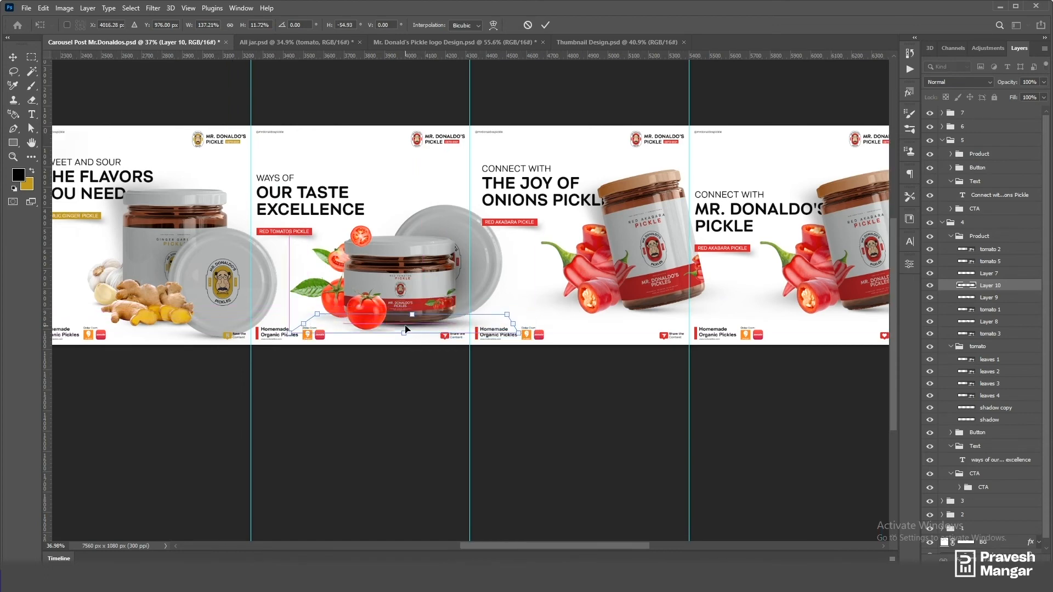
{"action": "left_click", "coordinate": [568, 379]}
Step: Delete the red akabara jar and chilli artwork from slide 5's Product group
{"action": "scroll", "coordinate": [566, 333], "scroll_direction": "down", "scroll_amount": 4}
{"action": "left_click", "coordinate": [952, 237]}
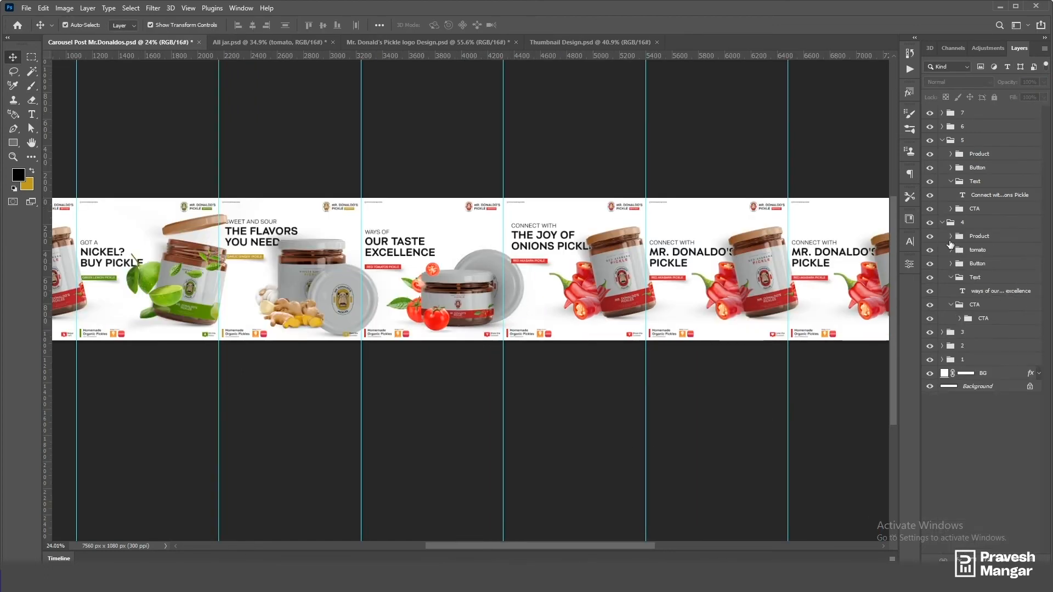
{"action": "left_click", "coordinate": [942, 223]}
{"action": "scroll", "coordinate": [622, 223], "scroll_direction": "up", "scroll_amount": 6}
{"action": "left_click_drag", "start_coordinate": [623, 226], "coordinate": [638, 217]}
{"action": "left_click", "coordinate": [639, 263]}
{"action": "left_click", "coordinate": [989, 215], "text": "shift"}
{"action": "key", "text": "Delete"}
{"action": "left_click", "coordinate": [526, 476]}
{"action": "scroll", "coordinate": [443, 298], "scroll_direction": "up", "scroll_amount": 7}
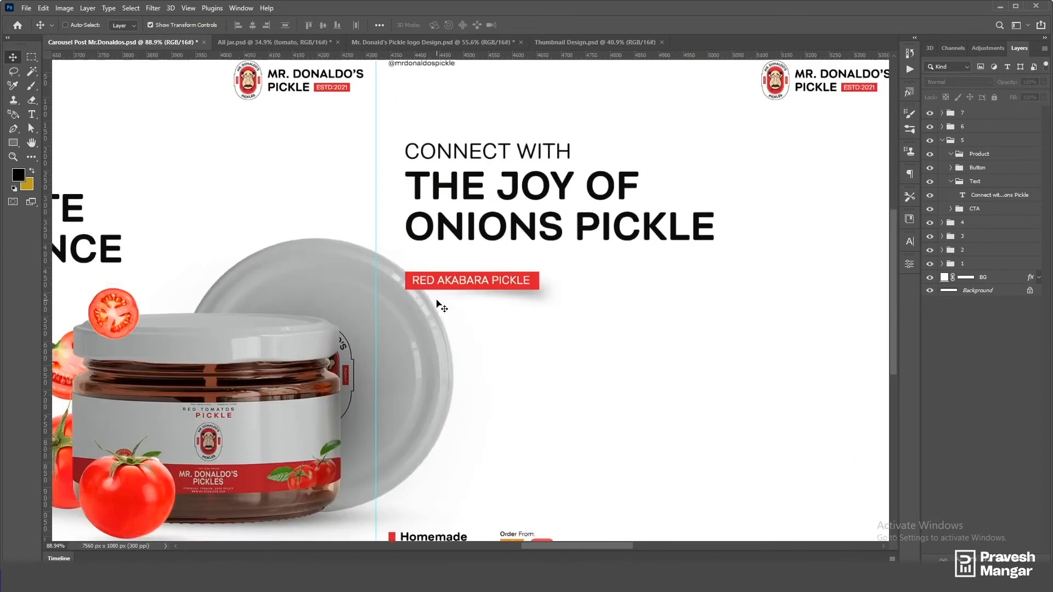
Step: Add a layer mask to slide 5's Button group and hide the part of the label overlapping slide 4's lid
{"action": "scroll", "coordinate": [428, 286], "scroll_direction": "down", "scroll_amount": 1}
{"action": "left_click", "coordinate": [960, 168]}
{"action": "left_click", "coordinate": [973, 560]}
{"action": "left_click", "coordinate": [81, 26]}
{"action": "left_click", "coordinate": [81, 26]}
{"action": "key", "text": "v"}
{"action": "left_click", "coordinate": [403, 341]}
{"action": "left_click", "coordinate": [980, 169]}
{"action": "key", "text": "b"}
{"action": "key", "text": "ctrl+d"}
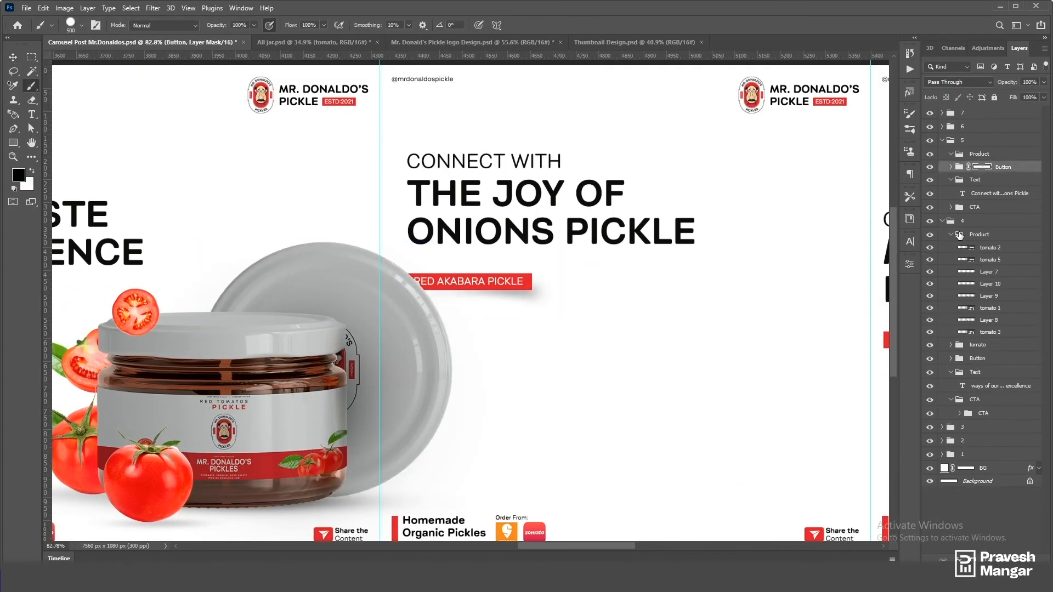
Step: Bring the onion pickle jars from All jar.psd into slide 5's Product group
{"action": "left_click", "coordinate": [943, 221]}
{"action": "scroll", "coordinate": [561, 357], "scroll_direction": "down", "scroll_amount": 3}
{"action": "left_click", "coordinate": [312, 42]}
{"action": "left_click", "coordinate": [930, 126]}
{"action": "left_click", "coordinate": [931, 173]}
{"action": "scroll", "coordinate": [527, 314], "scroll_direction": "up", "scroll_amount": 1}
{"action": "left_click_drag", "start_coordinate": [525, 313], "coordinate": [631, 329]}
{"action": "scroll", "coordinate": [620, 328], "scroll_direction": "down", "scroll_amount": 5}
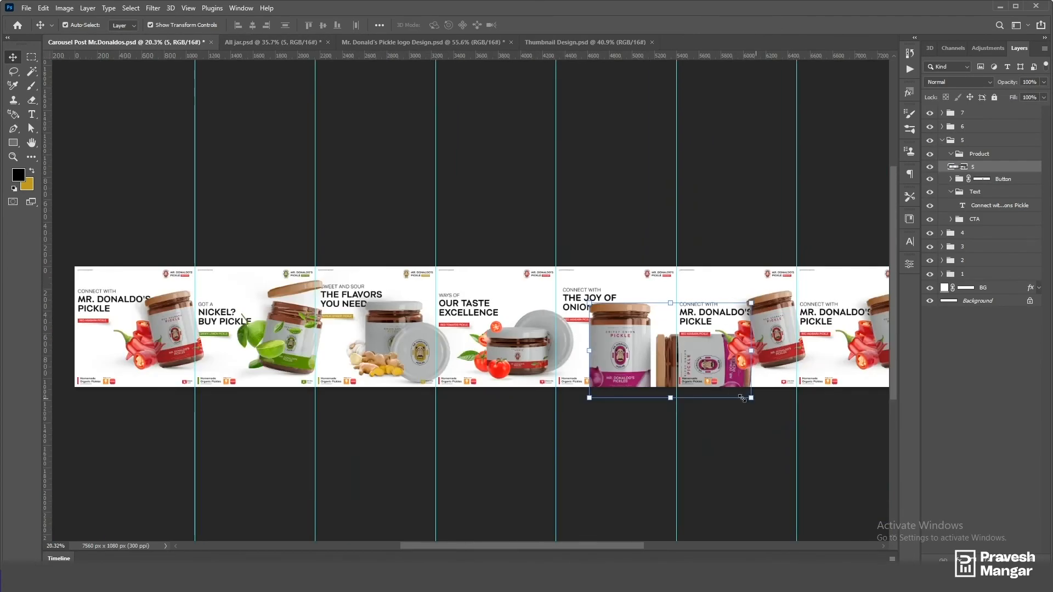
Step: Scale the onion jars down, place them on slide 5 beside the headline, and hide the slide 6 group
{"action": "key", "text": "ctrl+t"}
{"action": "scroll", "coordinate": [660, 462], "scroll_direction": "right", "scroll_amount": 2}
{"action": "scroll", "coordinate": [653, 459], "scroll_direction": "up", "scroll_amount": 5}
{"action": "left_click_drag", "start_coordinate": [715, 358], "coordinate": [618, 301]}
{"action": "scroll", "coordinate": [614, 294], "scroll_direction": "left", "scroll_amount": 1}
{"action": "left_click_drag", "start_coordinate": [597, 279], "coordinate": [521, 194]}
{"action": "key", "text": "Return"}
{"action": "left_click", "coordinate": [702, 417]}
{"action": "left_click", "coordinate": [962, 127]}
{"action": "left_click", "coordinate": [931, 127]}
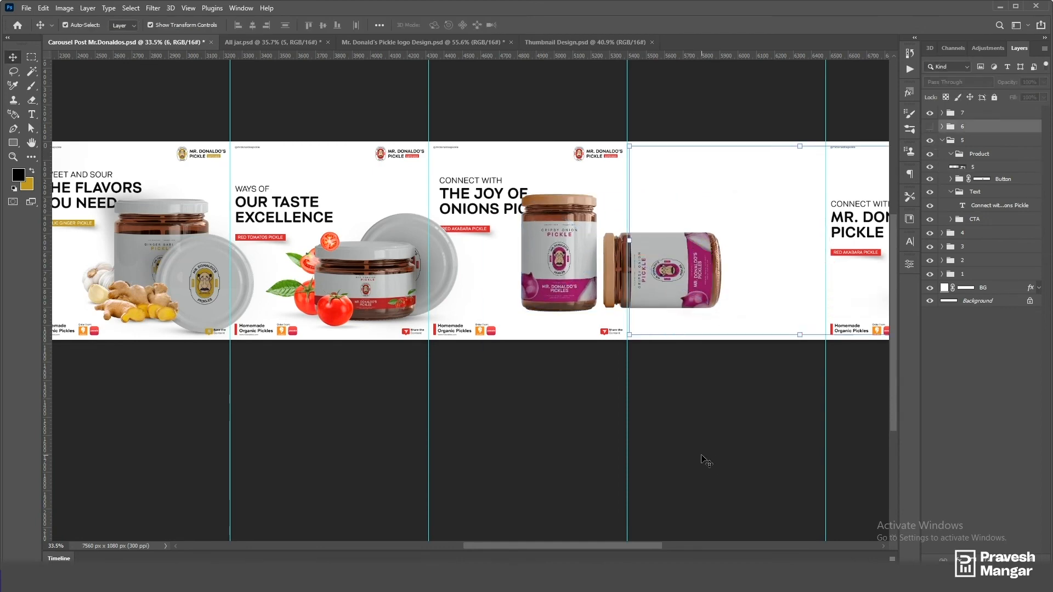
Step: Cut the lying onion jar onto its own layer, order it beneath the standing jar and tuck it behind that jar
{"action": "key", "text": "ctrl+shift+j"}
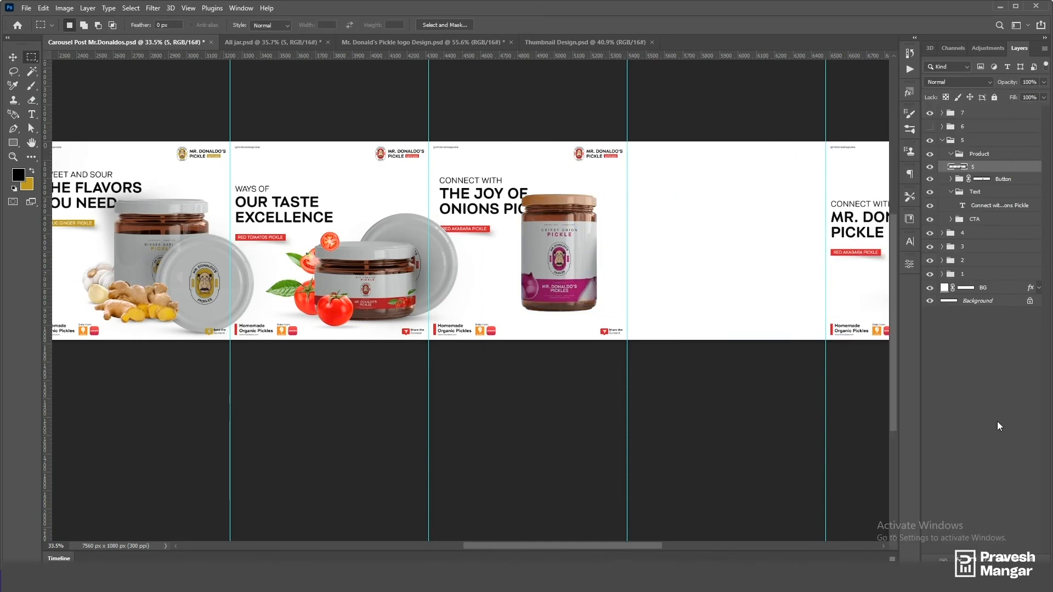
{"action": "key", "text": "v"}
{"action": "left_click_drag", "start_coordinate": [623, 251], "coordinate": [556, 260]}
{"action": "left_click_drag", "start_coordinate": [1022, 179], "coordinate": [1019, 162]}
{"action": "left_click", "coordinate": [708, 395]}
{"action": "scroll", "coordinate": [609, 269], "scroll_direction": "up", "scroll_amount": 3}
{"action": "left_click_drag", "start_coordinate": [634, 291], "coordinate": [609, 341]}
{"action": "left_click", "coordinate": [717, 400]}
{"action": "scroll", "coordinate": [655, 301], "scroll_direction": "down", "scroll_amount": 3}
{"action": "scroll", "coordinate": [659, 296], "scroll_direction": "up", "scroll_amount": 3}
{"action": "scroll", "coordinate": [641, 297], "scroll_direction": "down", "scroll_amount": 3}
{"action": "left_click", "coordinate": [641, 297]}
{"action": "left_click_drag", "start_coordinate": [614, 294], "coordinate": [602, 257]}
{"action": "left_click_drag", "start_coordinate": [634, 192], "coordinate": [650, 282]}
{"action": "mouse_move", "coordinate": [614, 236]}
{"action": "left_mouse_down"}
{"action": "mouse_move", "coordinate": [611, 253]}
{"action": "mouse_move", "coordinate": [564, 269]}
{"action": "mouse_move", "coordinate": [606, 277]}
{"action": "left_mouse_up"}
{"action": "left_click", "coordinate": [528, 25]}
Step: Position the two onion jars together at slide 5's right edge
{"action": "left_click", "coordinate": [571, 270], "text": "shift"}
{"action": "left_click", "coordinate": [685, 325]}
{"action": "scroll", "coordinate": [648, 307], "scroll_direction": "up", "scroll_amount": 2}
Step: Paint a soft black shadow on a new layer between the two onion jars, flatten it and rotate it upright beside the standing jar
{"action": "left_click", "coordinate": [981, 179]}
{"action": "left_click", "coordinate": [1018, 560]}
{"action": "key", "text": "b"}
{"action": "left_click", "coordinate": [591, 299]}
{"action": "key", "text": "ctrl+z"}
{"action": "left_click", "coordinate": [81, 25]}
{"action": "left_click_drag", "start_coordinate": [117, 81], "coordinate": [16, 80]}
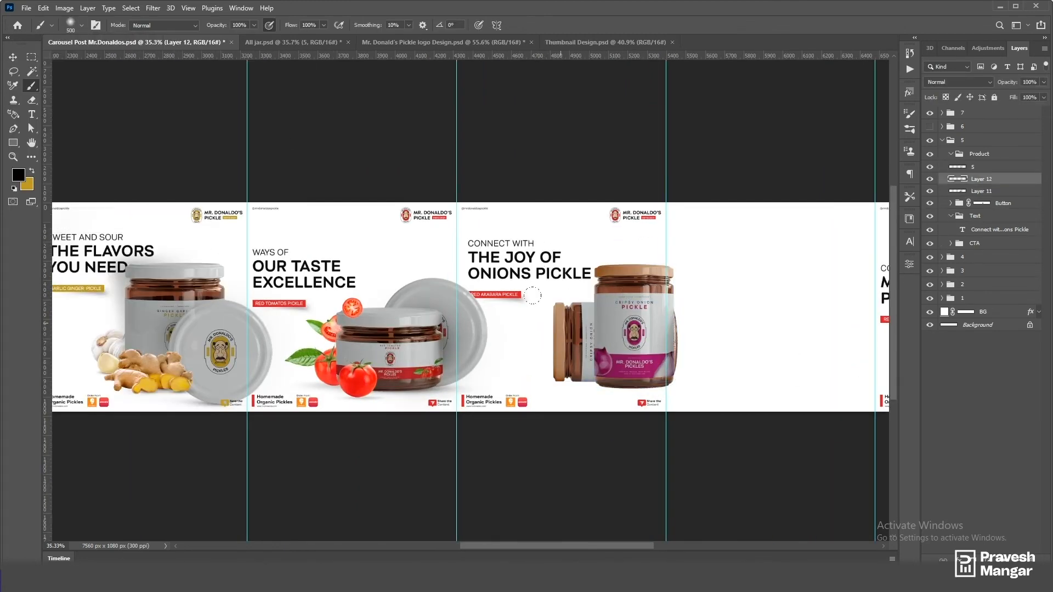
{"action": "left_click", "coordinate": [560, 324]}
{"action": "key", "text": "ctrl+t"}
{"action": "left_click_drag", "start_coordinate": [560, 403], "coordinate": [559, 372]}
{"action": "left_click_drag", "start_coordinate": [554, 324], "coordinate": [590, 329]}
{"action": "left_click_drag", "start_coordinate": [681, 279], "coordinate": [631, 407]}
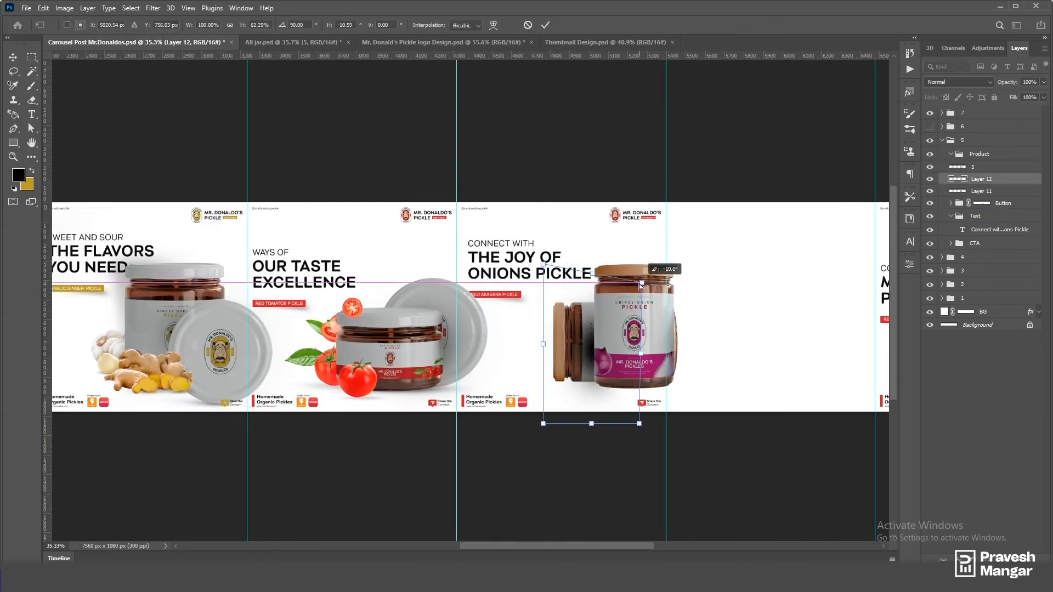
{"action": "key", "text": "Return"}
Step: Paint a soft shadow on a new layer above Layer 11, flatten and widen it, and place it beneath the onion jars' base
{"action": "scroll", "coordinate": [702, 322], "scroll_direction": "down", "scroll_amount": 2}
{"action": "left_click", "coordinate": [987, 192]}
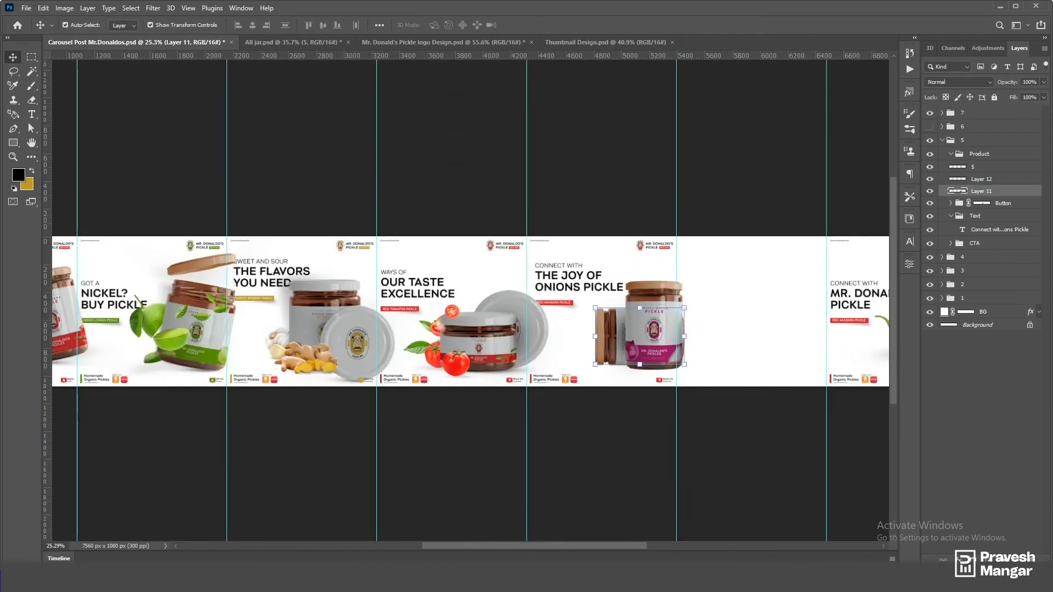
{"action": "left_click", "coordinate": [586, 322]}
{"action": "key", "text": "ctrl+t"}
{"action": "left_click_drag", "start_coordinate": [586, 378], "coordinate": [586, 289]}
{"action": "left_click_drag", "start_coordinate": [585, 270], "coordinate": [638, 364]}
{"action": "scroll", "coordinate": [663, 372], "scroll_direction": "up", "scroll_amount": 4}
{"action": "left_click_drag", "start_coordinate": [733, 350], "coordinate": [697, 350]}
{"action": "left_click_drag", "start_coordinate": [492, 350], "coordinate": [525, 357]}
{"action": "left_click_drag", "start_coordinate": [561, 368], "coordinate": [589, 366]}
{"action": "left_click_drag", "start_coordinate": [744, 374], "coordinate": [795, 373]}
{"action": "left_click_drag", "start_coordinate": [762, 358], "coordinate": [744, 353]}
{"action": "left_click_drag", "start_coordinate": [658, 380], "coordinate": [658, 378]}
{"action": "key", "text": "Return"}
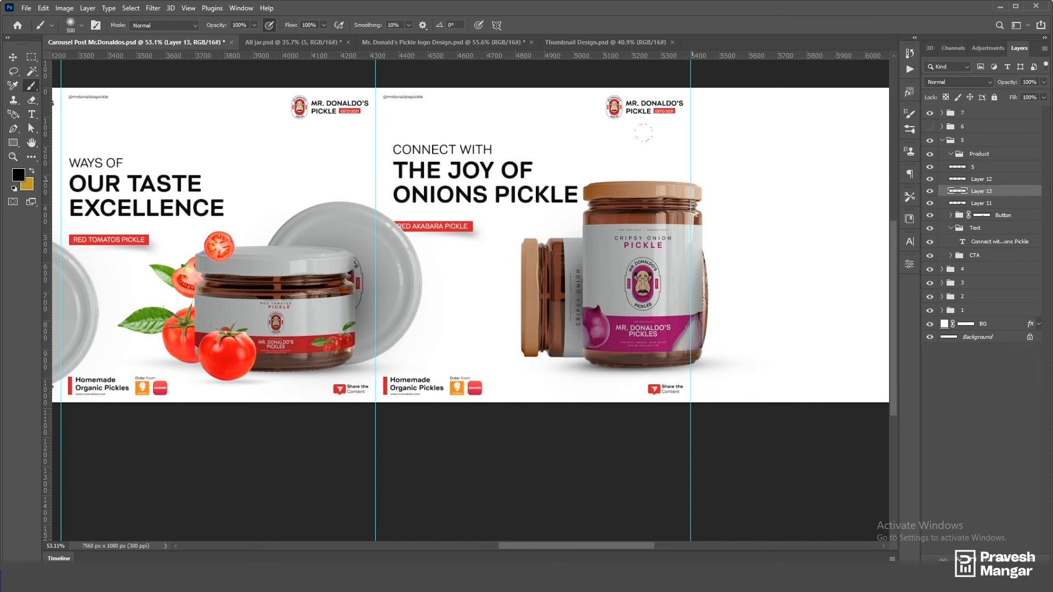
{"action": "left_click", "coordinate": [13, 61]}
{"action": "left_click", "coordinate": [559, 467]}
Step: Fill the lying onion jar's silhouette with black on a new layer
{"action": "scroll", "coordinate": [648, 307], "scroll_direction": "up", "scroll_amount": 1}
{"action": "left_click", "coordinate": [557, 313]}
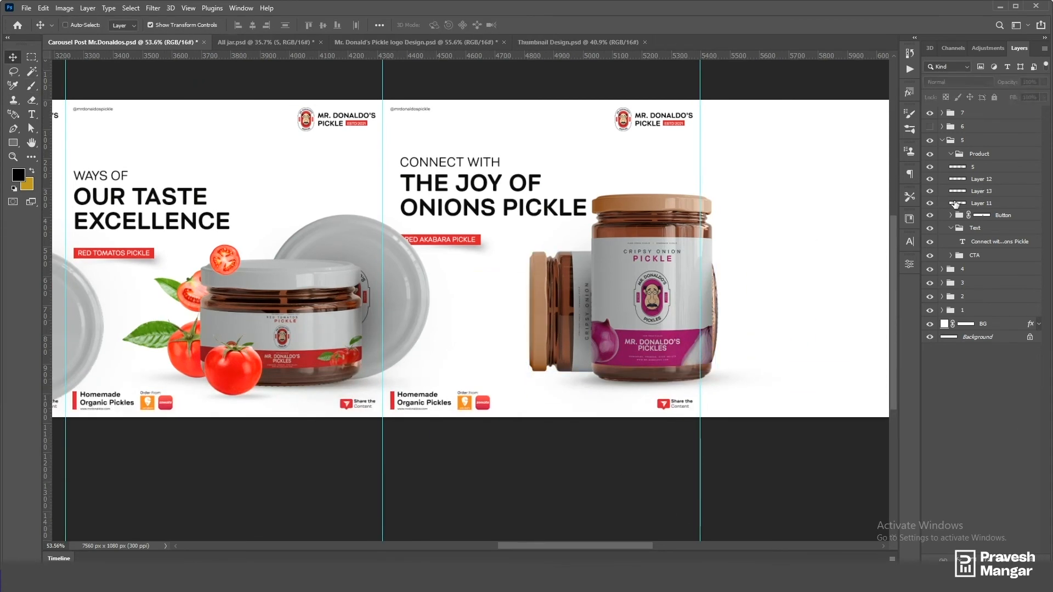
{"action": "left_click", "coordinate": [1017, 560]}
{"action": "key", "text": "alt+BackSpace"}
{"action": "key", "text": "ctrl+d"}
Step: Apply a 20-pixel Gaussian Blur to the black silhouette and send it behind the lying onion jar
{"action": "key", "text": "alt+t"}
{"action": "key", "text": "b"}
{"action": "key", "text": "g"}
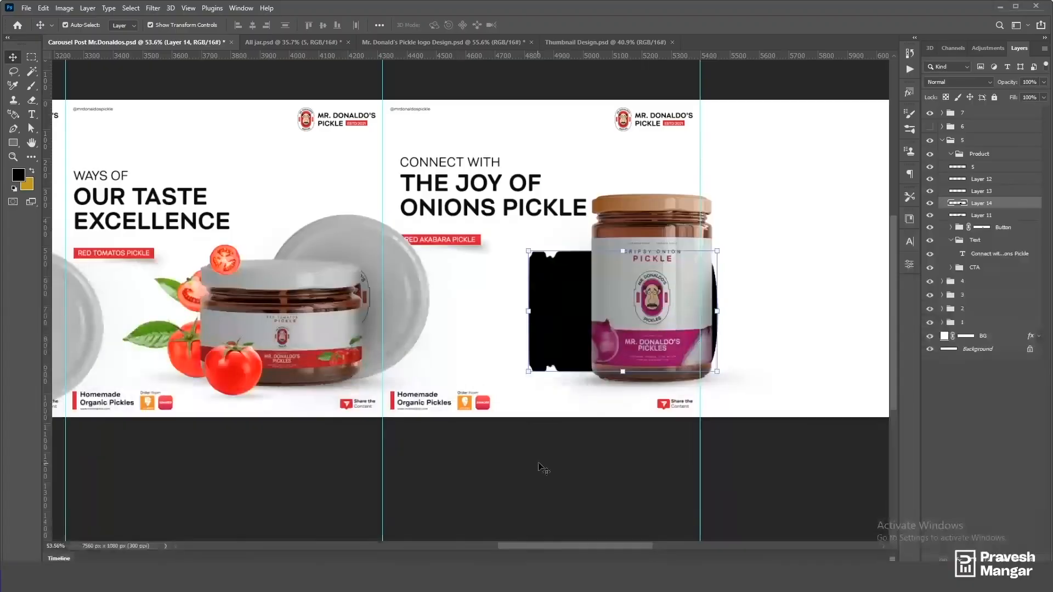
{"action": "scroll", "coordinate": [700, 348], "scroll_direction": "up", "scroll_amount": 1}
{"action": "left_click", "coordinate": [153, 8]}
{"action": "mouse_move", "coordinate": [231, 148]}
{"action": "left_click", "coordinate": [316, 190]}
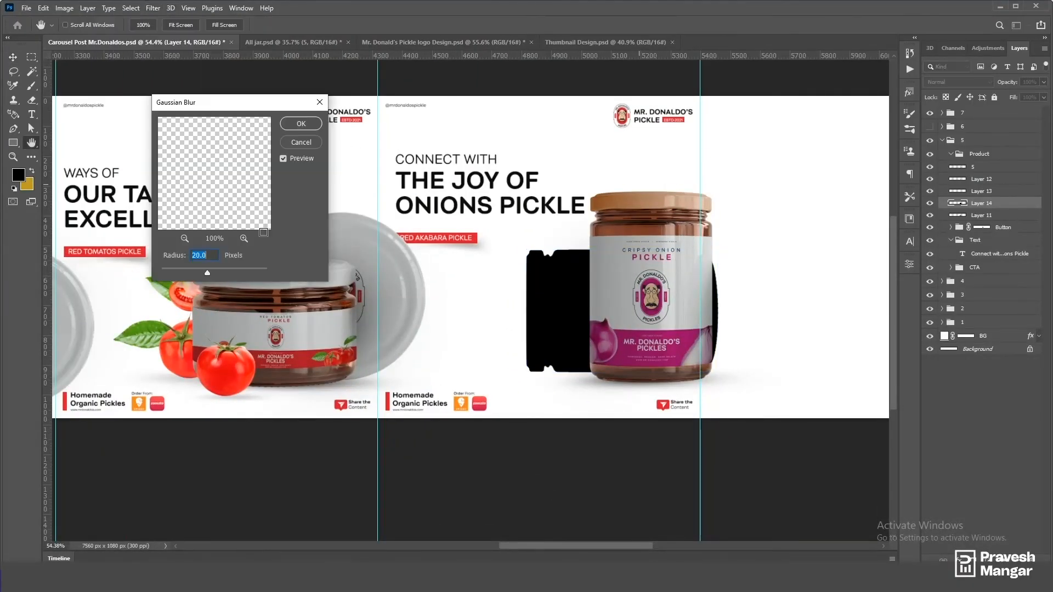
{"action": "left_click", "coordinate": [311, 124]}
Step: Enlarge and warp the lying jar's blurred shadow around the jar and lower its opacity to 45%
{"action": "key", "text": "ctrl+t"}
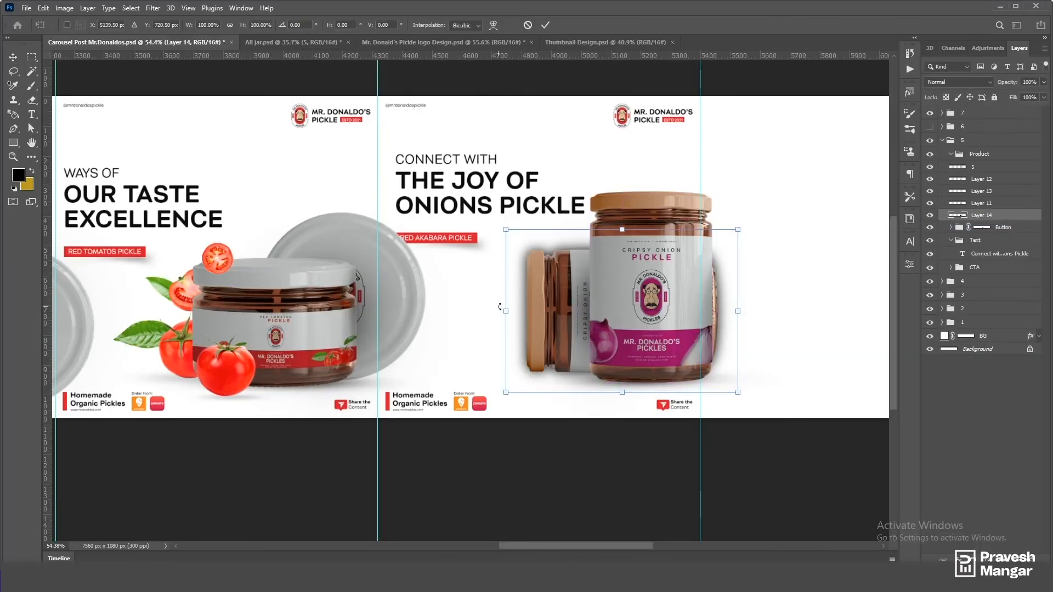
{"action": "left_click_drag", "start_coordinate": [506, 311], "coordinate": [498, 320]}
{"action": "left_click", "coordinate": [547, 26]}
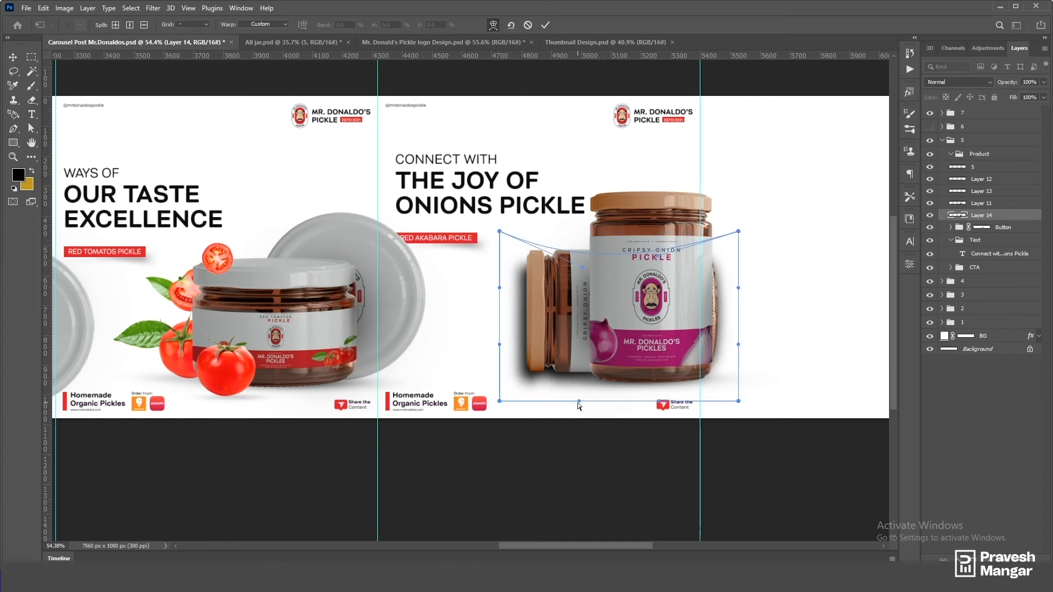
{"action": "key", "text": "Return"}
{"action": "key", "text": "ctrl+t"}
{"action": "mouse_move", "coordinate": [498, 315]}
{"action": "left_mouse_down"}
{"action": "mouse_move", "coordinate": [516, 314]}
{"action": "mouse_move", "coordinate": [509, 321]}
{"action": "left_mouse_up"}
{"action": "key", "text": "Return"}
{"action": "left_click_drag", "start_coordinate": [1007, 83], "coordinate": [1000, 83]}
{"action": "left_click", "coordinate": [856, 378]}
Step: Add a layer mask to the lying jar's shadow and brush away part of it
{"action": "key", "text": "ctrl+0"}
{"action": "scroll", "coordinate": [612, 291], "scroll_direction": "up", "scroll_amount": 5}
{"action": "left_click", "coordinate": [1012, 204]}
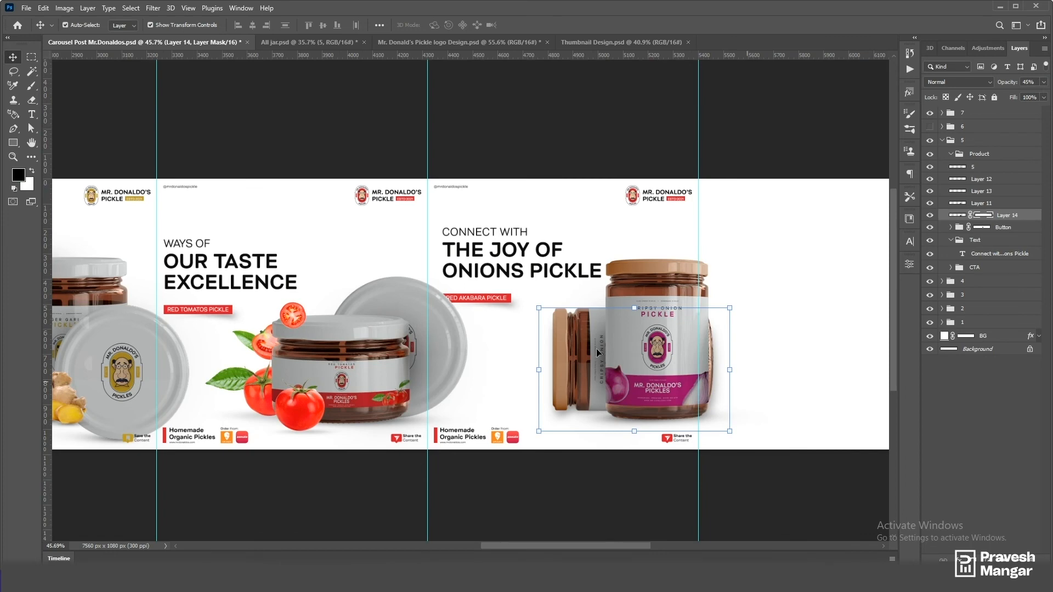
{"action": "left_click", "coordinate": [584, 466]}
{"action": "left_click", "coordinate": [983, 215]}
{"action": "key", "text": "b"}
{"action": "scroll", "coordinate": [615, 431], "scroll_direction": "down", "scroll_amount": 5}
{"action": "key", "text": "v"}
{"action": "scroll", "coordinate": [601, 408], "scroll_direction": "up", "scroll_amount": 10}
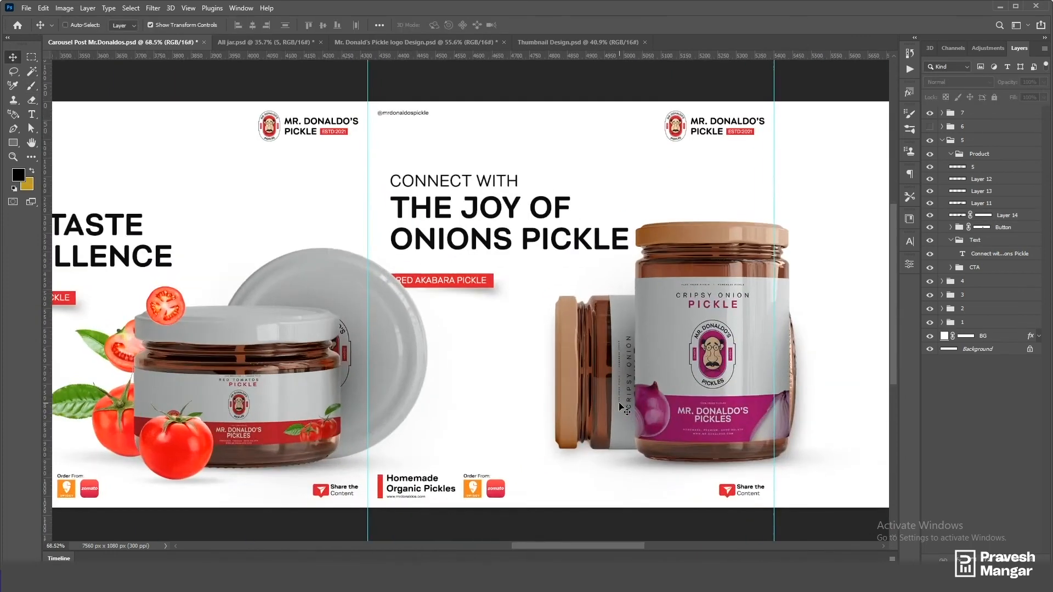
Step: Sample the purple from the onion jar's label and fill the fifth slide's button, homemade bar and ESTD badge with it
{"action": "key", "text": "i"}
{"action": "left_click", "coordinate": [730, 396]}
{"action": "key", "text": "v"}
{"action": "left_click", "coordinate": [429, 228]}
{"action": "key", "text": "alt+BackSpace"}
{"action": "scroll", "coordinate": [429, 233], "scroll_direction": "down", "scroll_amount": 4}
{"action": "left_click", "coordinate": [326, 416]}
{"action": "key", "text": "alt+BackSpace"}
{"action": "scroll", "coordinate": [373, 384], "scroll_direction": "up", "scroll_amount": 1}
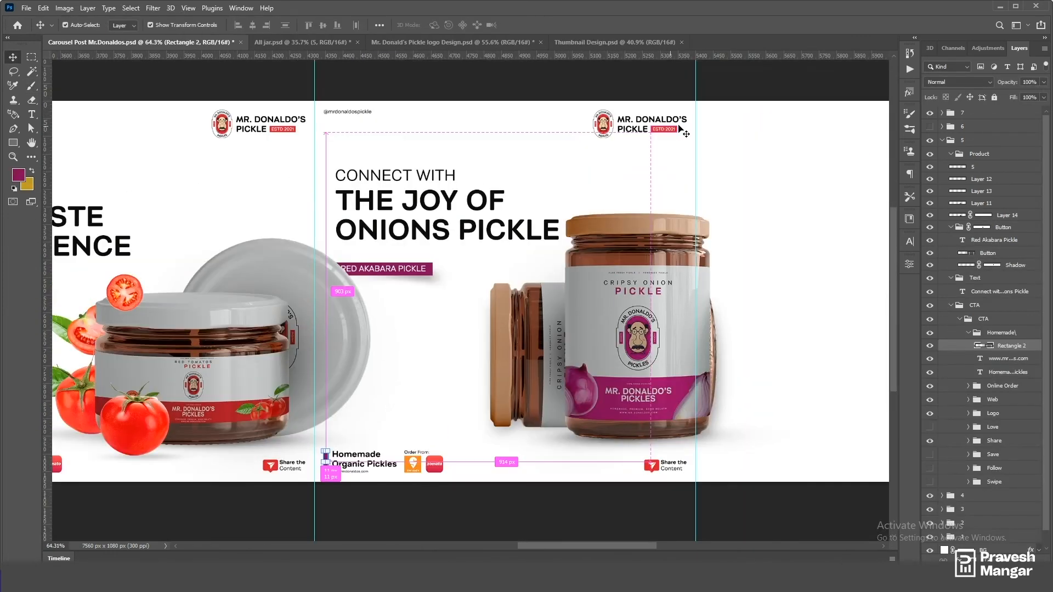
{"action": "left_click", "coordinate": [742, 129]}
Step: Recolour the oval and the side badges purple in the pickle logo design document
{"action": "key", "text": "ctrl+Tab"}
{"action": "key", "text": "ctrl+Tab"}
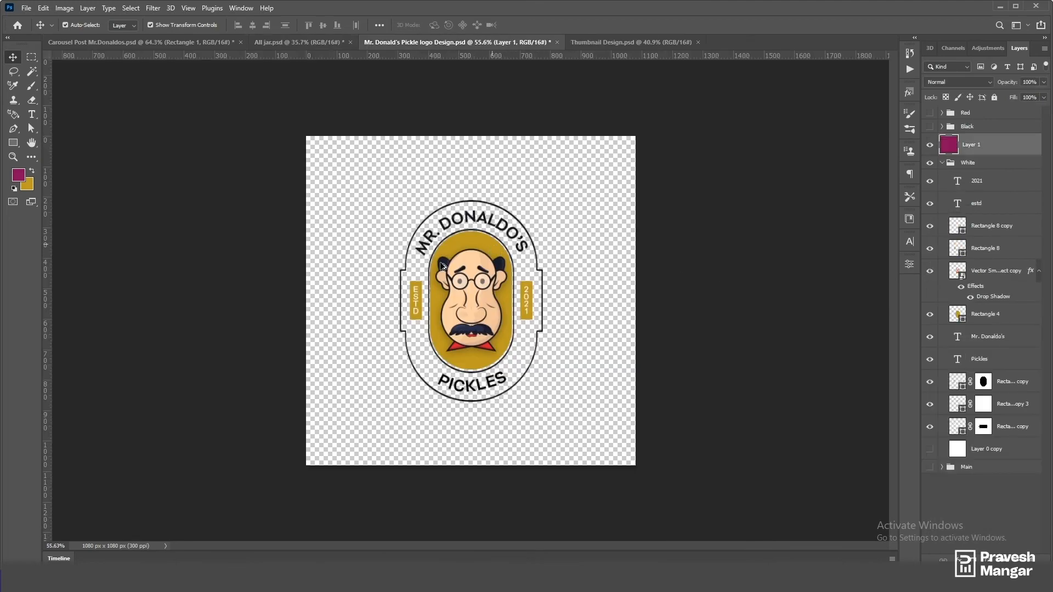
{"action": "key", "text": "ctrl+z"}
{"action": "left_click", "coordinate": [468, 238]}
{"action": "key", "text": "alt+BackSpace"}
{"action": "left_click", "coordinate": [421, 283]}
{"action": "left_click", "coordinate": [1007, 141]}
Step: Stamp the purple logo into one merged layer, bring it into the carousel's fifth slide and name the layer Logo
{"action": "key", "text": "ctrl+alt+shift+e"}
{"action": "left_click_drag", "start_coordinate": [1007, 145], "coordinate": [554, 207]}
{"action": "right_click", "coordinate": [1027, 452]}
{"action": "left_click", "coordinate": [933, 257]}
{"action": "double_click", "coordinate": [1007, 452]}
{"action": "type", "text": "Lo"}
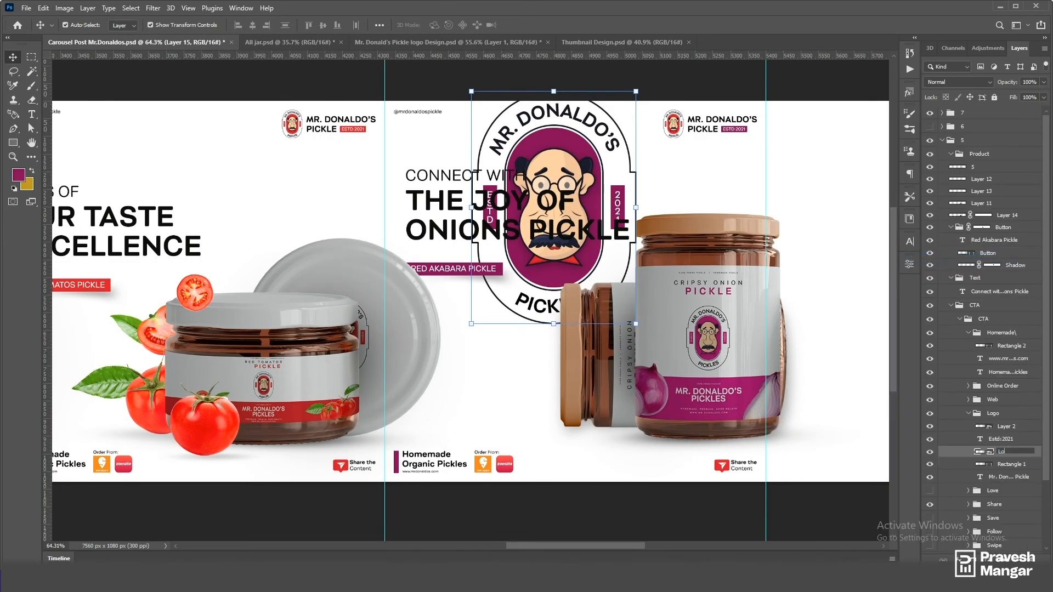
Step: Scale the purple logo down to fit exactly over the fifth slide's red header logo and hide the red one
{"action": "left_click", "coordinate": [1007, 426], "text": "ctrl"}
{"action": "left_click", "coordinate": [266, 24]}
{"action": "left_click", "coordinate": [1005, 452]}
{"action": "left_click_drag", "start_coordinate": [518, 324], "coordinate": [648, 141]}
{"action": "scroll", "coordinate": [687, 111], "scroll_direction": "up", "scroll_amount": 5}
{"action": "scroll", "coordinate": [629, 65], "scroll_direction": "up", "scroll_amount": 1}
{"action": "left_click_drag", "start_coordinate": [611, 91], "coordinate": [620, 154]}
{"action": "left_click_drag", "start_coordinate": [610, 261], "coordinate": [611, 250]}
{"action": "key", "text": "Return"}
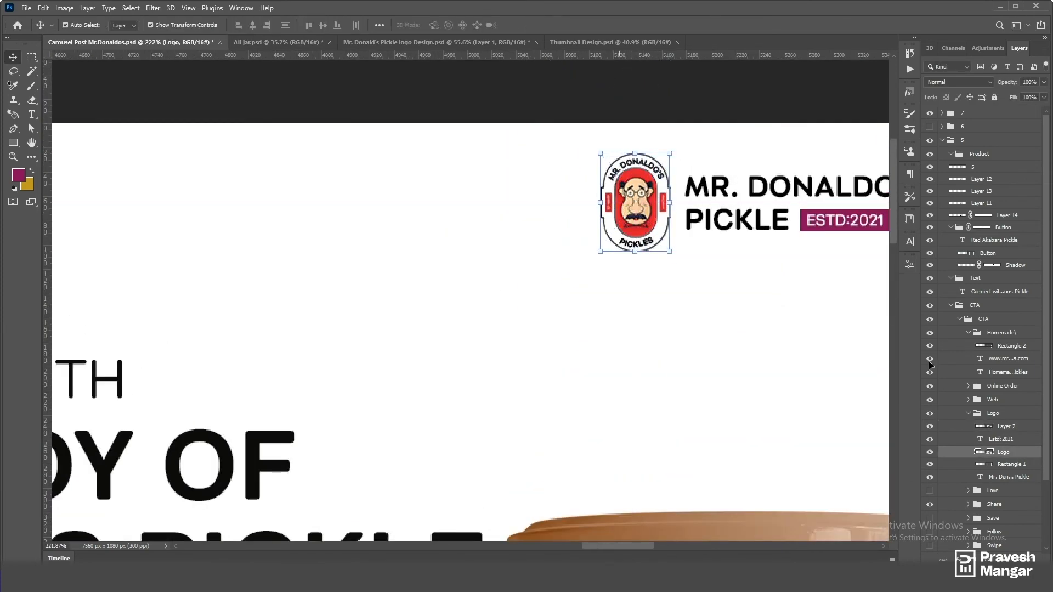
{"action": "scroll", "coordinate": [510, 213], "scroll_direction": "down", "scroll_amount": 5}
Step: Change the fifth slide's button label to CRIPSY ONION PICKLE
{"action": "scroll", "coordinate": [510, 213], "scroll_direction": "up", "scroll_amount": 2}
{"action": "double_click", "coordinate": [478, 232]}
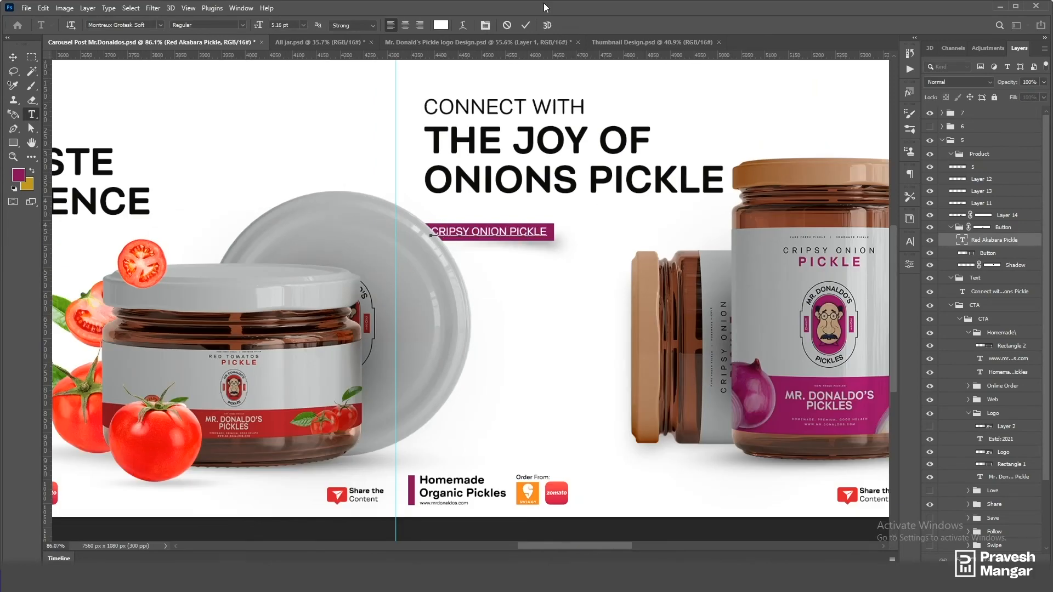
{"action": "left_click", "coordinate": [11, 57]}
Step: Bring the Onion artwork group into the fifth slide and scale it to about 70% in front of the onion jars
{"action": "scroll", "coordinate": [509, 289], "scroll_direction": "down", "scroll_amount": 5}
{"action": "left_click", "coordinate": [557, 378]}
{"action": "key", "text": "ctrl+;"}
{"action": "scroll", "coordinate": [329, 354], "scroll_direction": "up", "scroll_amount": 2}
{"action": "scroll", "coordinate": [515, 357], "scroll_direction": "down", "scroll_amount": 2}
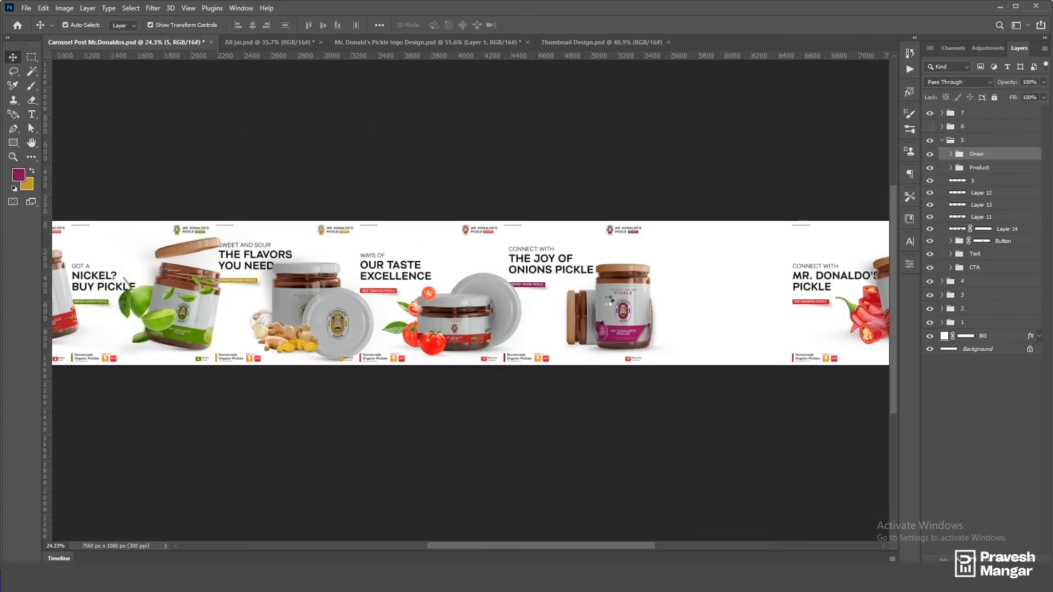
{"action": "scroll", "coordinate": [604, 323], "scroll_direction": "up", "scroll_amount": 5}
{"action": "left_click_drag", "start_coordinate": [562, 261], "coordinate": [558, 309]}
{"action": "left_click_drag", "start_coordinate": [736, 252], "coordinate": [671, 293]}
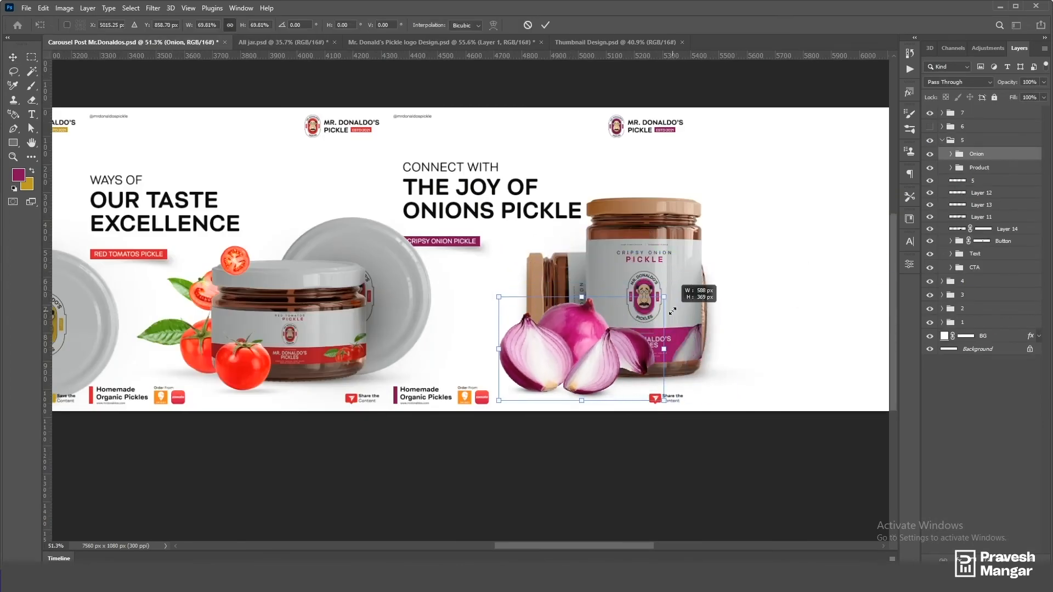
{"action": "left_click", "coordinate": [546, 25]}
Step: Send onion pieces behind the jars in the layer order and reposition them around the base of the jars
{"action": "scroll", "coordinate": [581, 354], "scroll_direction": "up", "scroll_amount": 3}
{"action": "left_click", "coordinate": [951, 153]}
{"action": "left_click_drag", "start_coordinate": [987, 215], "coordinate": [932, 332]}
{"action": "left_click_drag", "start_coordinate": [674, 334], "coordinate": [694, 376]}
{"action": "left_click", "coordinate": [476, 266]}
{"action": "left_click_drag", "start_coordinate": [990, 215], "coordinate": [998, 331]}
{"action": "left_click", "coordinate": [733, 484]}
{"action": "scroll", "coordinate": [714, 455], "scroll_direction": "down", "scroll_amount": 3}
Step: Collapse the Onion and slide 5 layer groups and save the carousel document
{"action": "left_click", "coordinate": [952, 154]}
{"action": "left_click", "coordinate": [942, 140]}
{"action": "scroll", "coordinate": [462, 327], "scroll_direction": "down", "scroll_amount": 3}
{"action": "scroll", "coordinate": [462, 328], "scroll_direction": "up", "scroll_amount": 1}
{"action": "scroll", "coordinate": [472, 318], "scroll_direction": "down", "scroll_amount": 2}
{"action": "key", "text": "ctrl+s"}
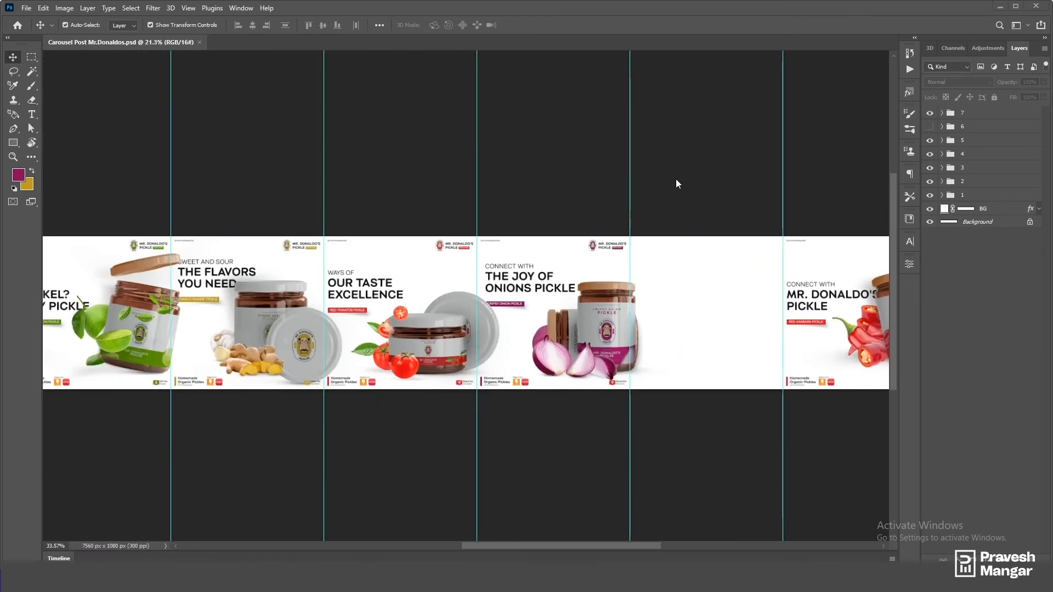
Step: Show slide 6's group, delete its existing product layers and hide its Text and Button groups
{"action": "scroll", "coordinate": [571, 215], "scroll_direction": "down", "scroll_amount": 3}
{"action": "key", "text": "ctrl+h"}
{"action": "scroll", "coordinate": [657, 233], "scroll_direction": "up", "scroll_amount": 3}
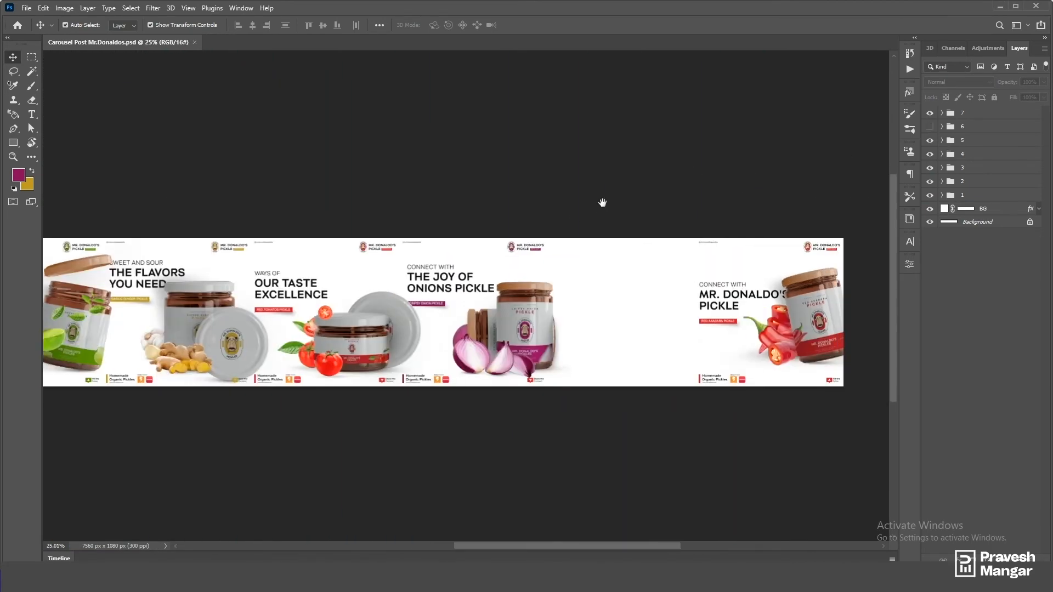
{"action": "left_click", "coordinate": [930, 126]}
{"action": "scroll", "coordinate": [649, 360], "scroll_direction": "up", "scroll_amount": 4}
{"action": "left_click", "coordinate": [714, 310]}
{"action": "left_click", "coordinate": [988, 207], "text": "shift"}
{"action": "key", "text": "Delete"}
{"action": "left_click", "coordinate": [930, 167]}
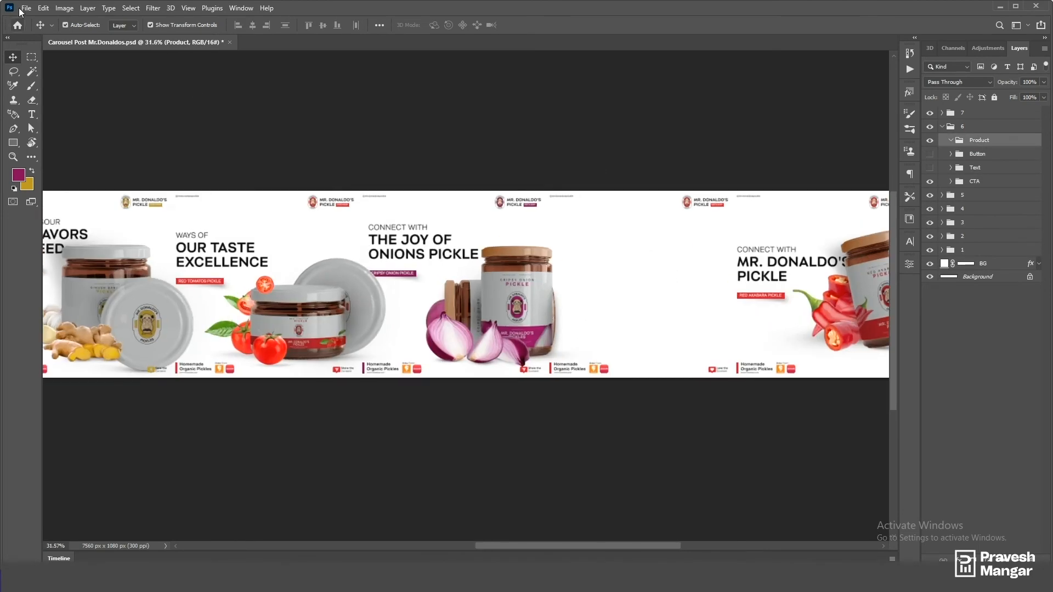
Step: Open All jar.psd, hide the chili artwork, show all the jar layers and select all five of them
{"action": "left_click", "coordinate": [26, 8]}
{"action": "left_click", "coordinate": [491, 160]}
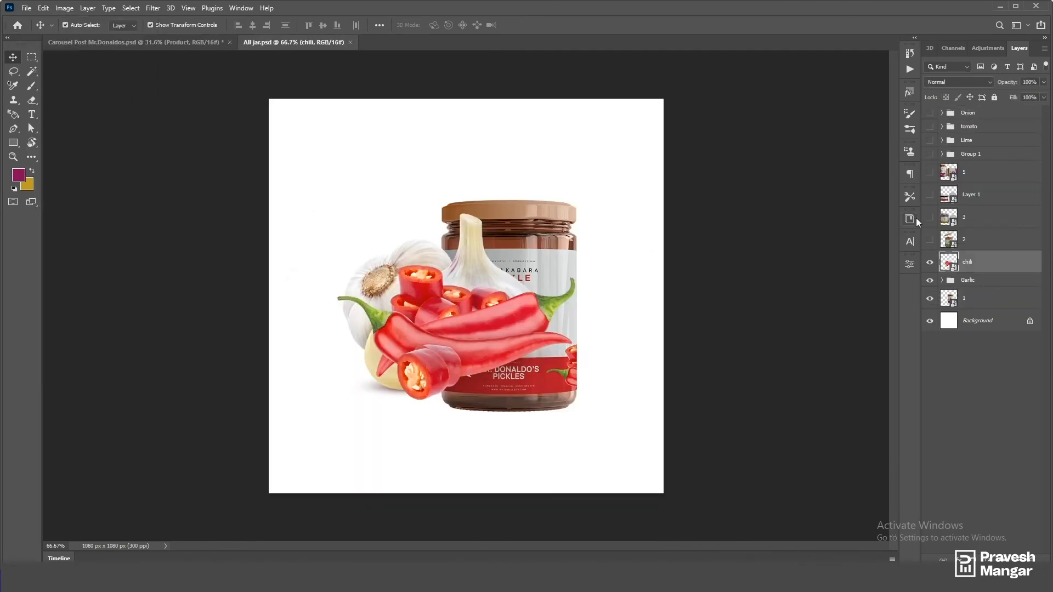
{"action": "left_click", "coordinate": [930, 262]}
{"action": "left_click_drag", "start_coordinate": [929, 240], "coordinate": [931, 173]}
{"action": "left_click", "coordinate": [981, 172]}
{"action": "left_click", "coordinate": [981, 243], "text": "shift"}
{"action": "left_click", "coordinate": [976, 303], "text": "ctrl"}
Step: Copy the five jar layers into slide 6's Product group and scale them to about 39%
{"action": "left_click_drag", "start_coordinate": [992, 173], "coordinate": [620, 230]}
{"action": "key", "text": "ctrl+0"}
{"action": "left_click_drag", "start_coordinate": [716, 201], "coordinate": [718, 312]}
{"action": "left_click", "coordinate": [545, 25]}
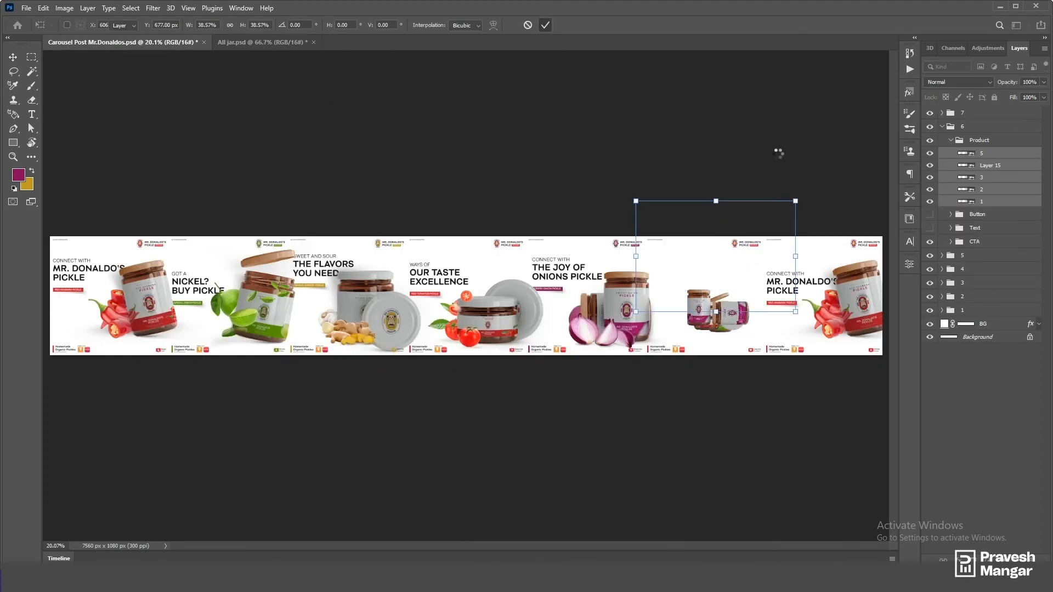
{"action": "left_click", "coordinate": [781, 158]}
Step: Spread the stacked jars apart across the sixth slide
{"action": "scroll", "coordinate": [307, 230], "scroll_direction": "up", "scroll_amount": 6}
{"action": "scroll", "coordinate": [334, 228], "scroll_direction": "down", "scroll_amount": 6}
{"action": "scroll", "coordinate": [776, 292], "scroll_direction": "up", "scroll_amount": 13}
{"action": "scroll", "coordinate": [775, 293], "scroll_direction": "down", "scroll_amount": 3}
{"action": "left_click_drag", "start_coordinate": [631, 357], "coordinate": [651, 277]}
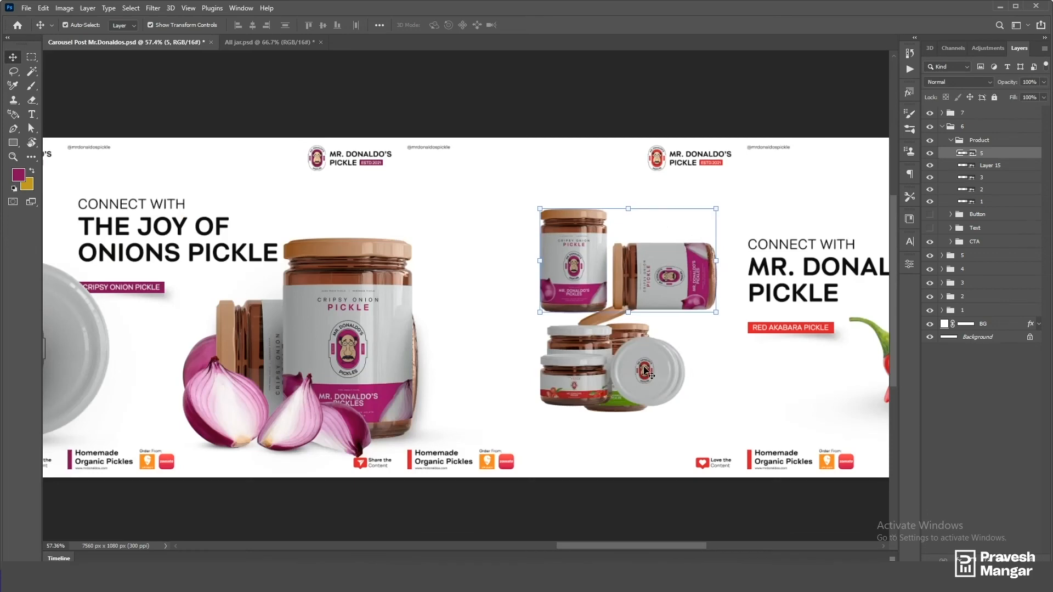
{"action": "left_click_drag", "start_coordinate": [574, 379], "coordinate": [706, 411]}
{"action": "scroll", "coordinate": [563, 317], "scroll_direction": "down", "scroll_amount": 1}
Step: Rasterize the ginger garlic and tomato jar layers and delete the extra round lid from each
{"action": "key", "text": "m"}
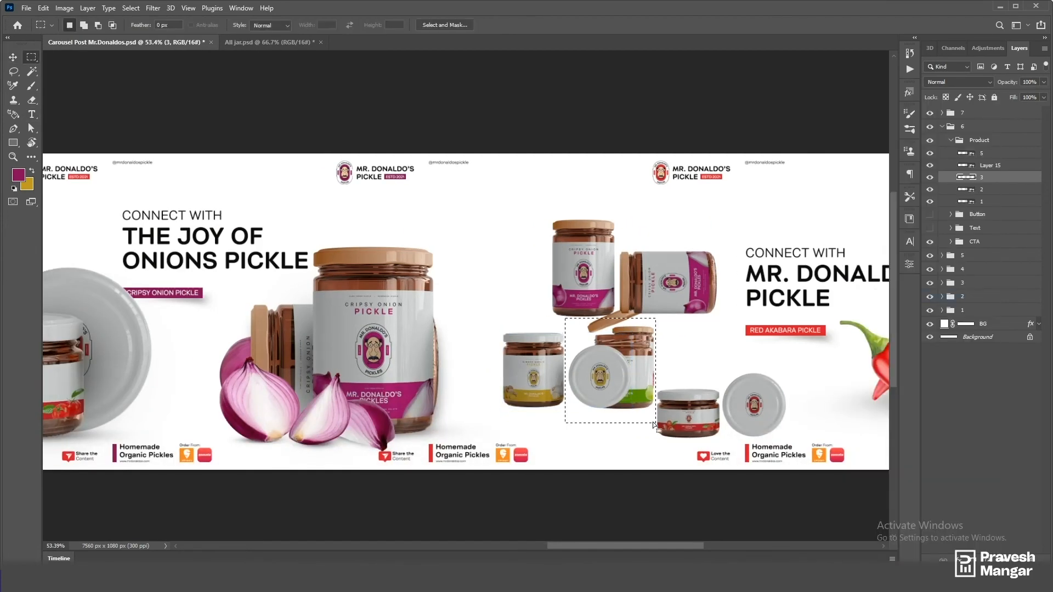
{"action": "key", "text": "v"}
{"action": "left_click", "coordinate": [696, 411]}
{"action": "right_click", "coordinate": [1000, 166]}
{"action": "left_click", "coordinate": [912, 297]}
{"action": "key", "text": "m"}
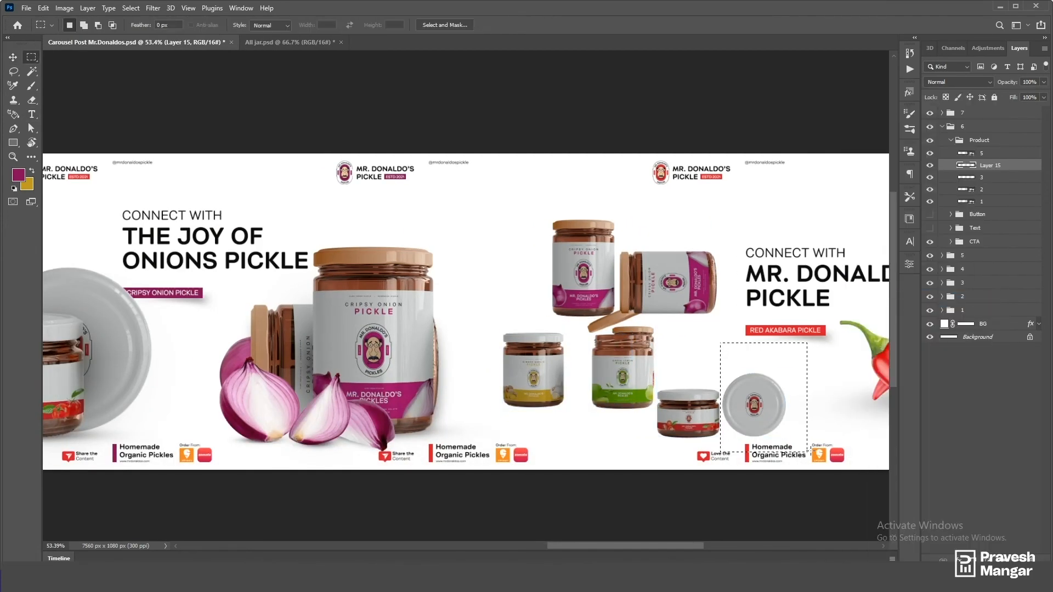
{"action": "key", "text": "v"}
Step: Rasterize the onion jar layer and delete the lying jar from it
{"action": "right_click", "coordinate": [1000, 154]}
{"action": "left_click", "coordinate": [901, 300]}
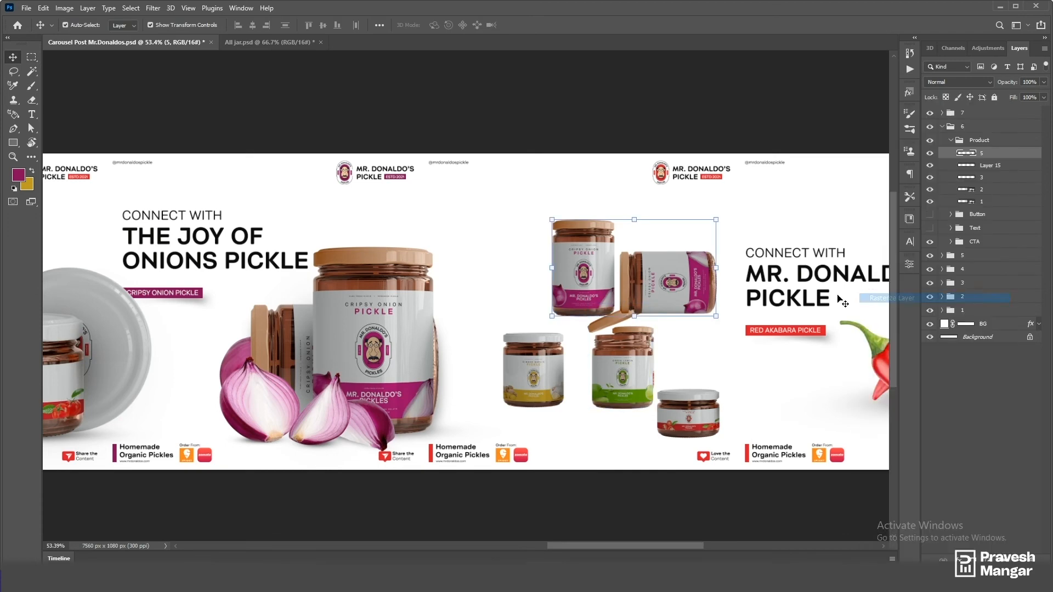
{"action": "key", "text": "m"}
{"action": "left_click_drag", "start_coordinate": [619, 228], "coordinate": [756, 348]}
{"action": "key", "text": "Delete"}
{"action": "key", "text": "ctrl+d"}
Step: Move the onion and tomato jars in close to the other jars on the sixth slide
{"action": "scroll", "coordinate": [568, 330], "scroll_direction": "down", "scroll_amount": 5}
{"action": "key", "text": "v"}
{"action": "scroll", "coordinate": [612, 351], "scroll_direction": "up", "scroll_amount": 5}
{"action": "left_click_drag", "start_coordinate": [577, 296], "coordinate": [604, 392]}
{"action": "left_click_drag", "start_coordinate": [672, 407], "coordinate": [615, 397]}
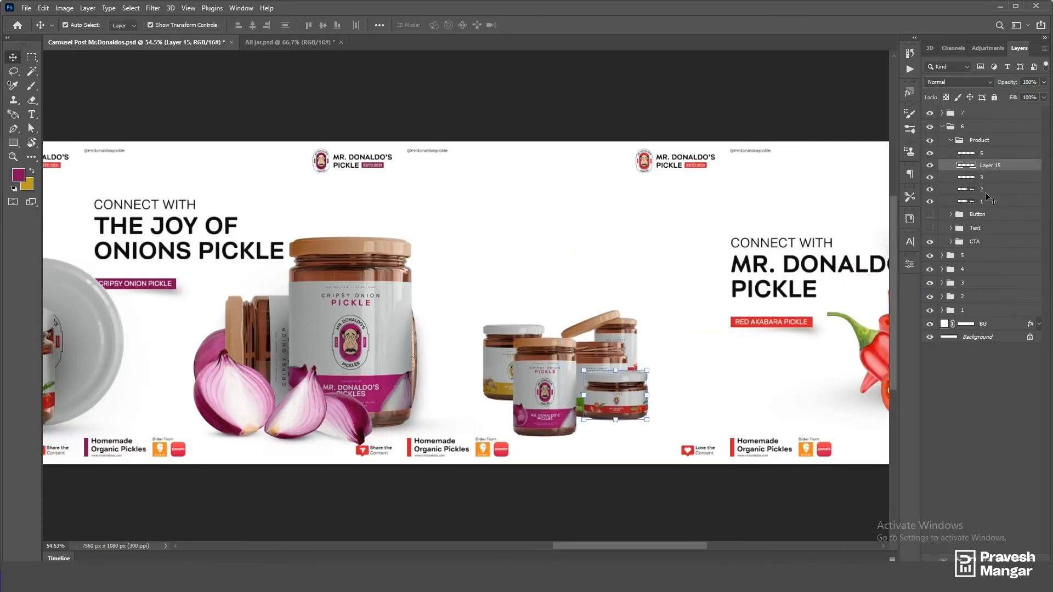
Step: Bring the red akabara jar to the front and rearrange the ginger, onion and tomato jars around it
{"action": "left_click_drag", "start_coordinate": [981, 200], "coordinate": [982, 148]}
{"action": "key", "text": "ctrl+t"}
{"action": "left_click_drag", "start_coordinate": [618, 307], "coordinate": [559, 308]}
{"action": "key", "text": "Return"}
{"action": "left_click_drag", "start_coordinate": [542, 385], "coordinate": [625, 358]}
{"action": "left_click_drag", "start_coordinate": [506, 356], "coordinate": [489, 313]}
{"action": "left_click_drag", "start_coordinate": [556, 332], "coordinate": [552, 354]}
{"action": "left_click_drag", "start_coordinate": [628, 366], "coordinate": [672, 351]}
Step: Draw a 1080 by 1080 px rectangle and align it to cover the sixth slide
{"action": "key", "text": "u"}
{"action": "left_click", "coordinate": [647, 239]}
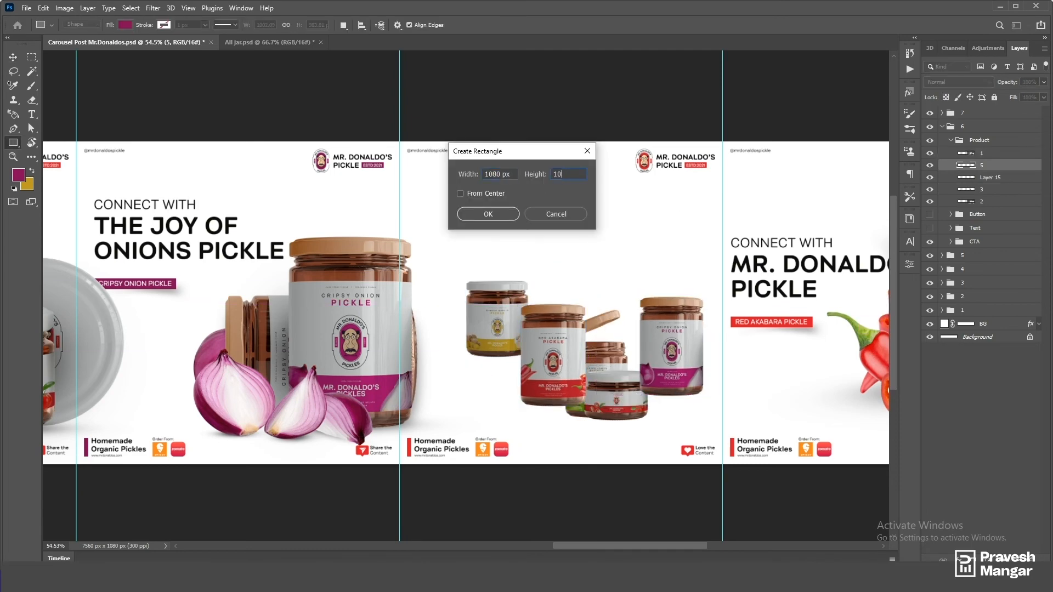
{"action": "type", "text": "1080"}
{"action": "key", "text": "Return"}
{"action": "key", "text": "v"}
{"action": "scroll", "coordinate": [619, 256], "scroll_direction": "down", "scroll_amount": 1}
{"action": "left_click_drag", "start_coordinate": [640, 235], "coordinate": [513, 220]}
{"action": "key", "text": "ctrl+a"}
{"action": "left_click", "coordinate": [338, 25]}
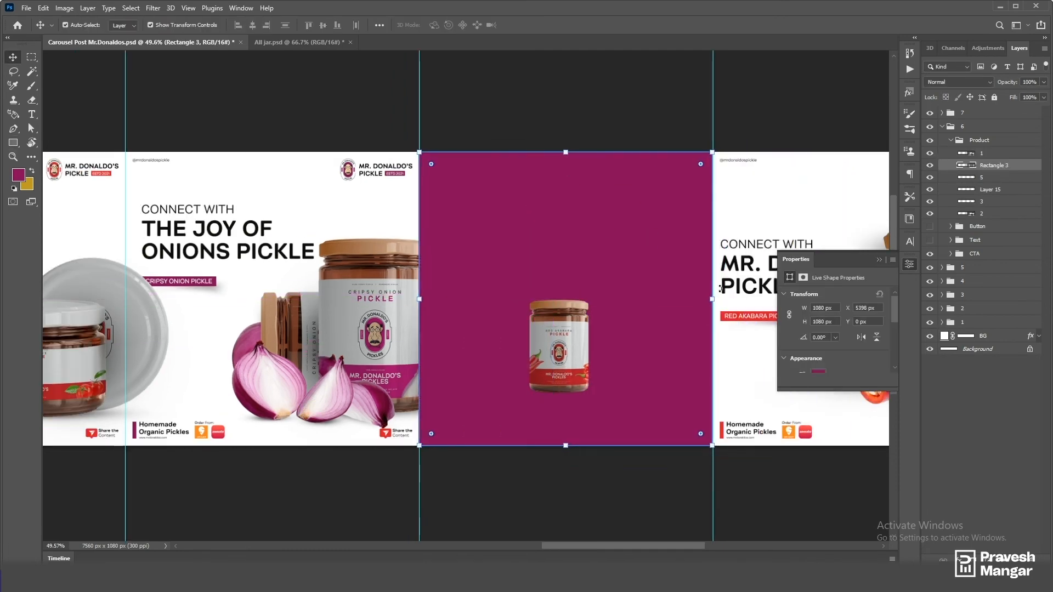
{"action": "key", "text": "Left"}
Step: Show the rulers, add guides through the rectangle's centre, and delete the rectangle
{"action": "key", "text": "ctrl+r"}
{"action": "left_click_drag", "start_coordinate": [632, 277], "coordinate": [636, 301]}
{"action": "key", "text": "Delete"}
Step: Move the red akabara jar onto the sixth slide's vertical centre guide and enlarge it slightly
{"action": "scroll", "coordinate": [661, 254], "scroll_direction": "down", "scroll_amount": 1}
{"action": "left_click_drag", "start_coordinate": [571, 325], "coordinate": [577, 324]}
{"action": "left_click_drag", "start_coordinate": [576, 278], "coordinate": [576, 268]}
{"action": "left_click", "coordinate": [527, 26]}
Step: Gather the ginger, onion and tomato jars around the centre jar and bring the tomato jar layer to the top
{"action": "scroll", "coordinate": [544, 362], "scroll_direction": "up", "scroll_amount": 4}
{"action": "left_click_drag", "start_coordinate": [500, 271], "coordinate": [521, 307]}
{"action": "left_click_drag", "start_coordinate": [740, 307], "coordinate": [669, 312]}
{"action": "left_click_drag", "start_coordinate": [678, 379], "coordinate": [717, 374]}
{"action": "left_click_drag", "start_coordinate": [994, 178], "coordinate": [997, 148]}
{"action": "mouse_move", "coordinate": [716, 356]}
{"action": "left_mouse_down"}
{"action": "mouse_move", "coordinate": [697, 335]}
{"action": "mouse_move", "coordinate": [697, 350]}
{"action": "left_mouse_up"}
Step: Move the lemon jar layer just below the tomato jar layer and position both jars beside the red akabara jar
{"action": "left_click", "coordinate": [636, 378]}
{"action": "left_click_drag", "start_coordinate": [994, 201], "coordinate": [996, 160]}
{"action": "left_click", "coordinate": [695, 483]}
{"action": "left_click_drag", "start_coordinate": [617, 356], "coordinate": [704, 345]}
{"action": "scroll", "coordinate": [704, 345], "scroll_direction": "up", "scroll_amount": 2}
{"action": "left_click_drag", "start_coordinate": [651, 404], "coordinate": [638, 404]}
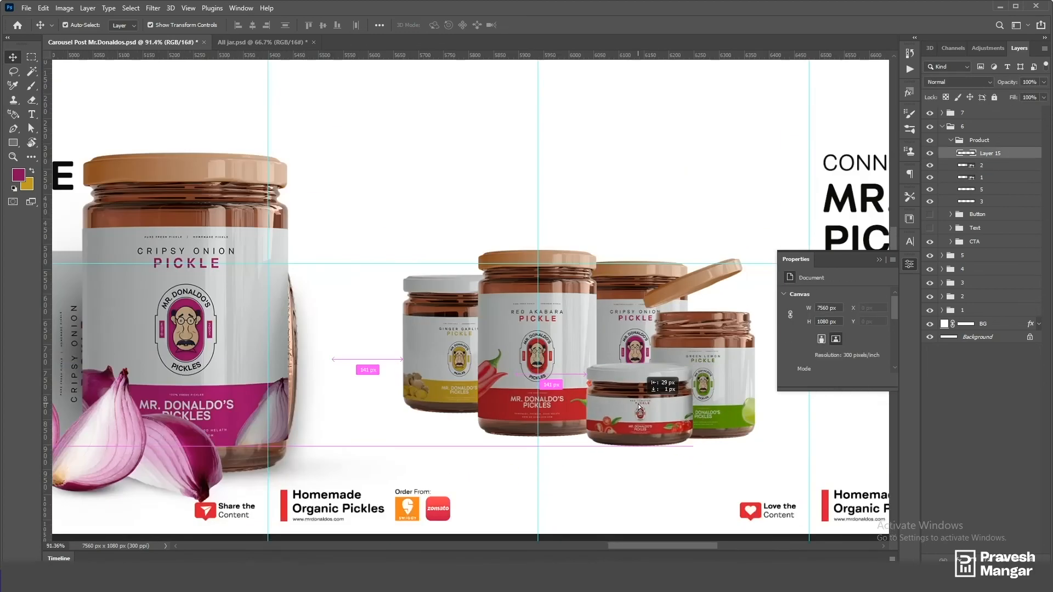
{"action": "scroll", "coordinate": [642, 422], "scroll_direction": "down", "scroll_amount": 3}
{"action": "left_click", "coordinate": [633, 474]}
Step: Hide the guides and rename the jar layers Tomato, Lemon, Red Akabara Pickle, Onion and Ginger
{"action": "scroll", "coordinate": [621, 412], "scroll_direction": "down", "scroll_amount": 4}
{"action": "key", "text": "ctrl+semicolon"}
{"action": "scroll", "coordinate": [621, 409], "scroll_direction": "up", "scroll_amount": 2}
{"action": "scroll", "coordinate": [646, 383], "scroll_direction": "down", "scroll_amount": 3}
{"action": "scroll", "coordinate": [648, 383], "scroll_direction": "up", "scroll_amount": 6}
{"action": "left_click", "coordinate": [555, 369], "text": "ctrl"}
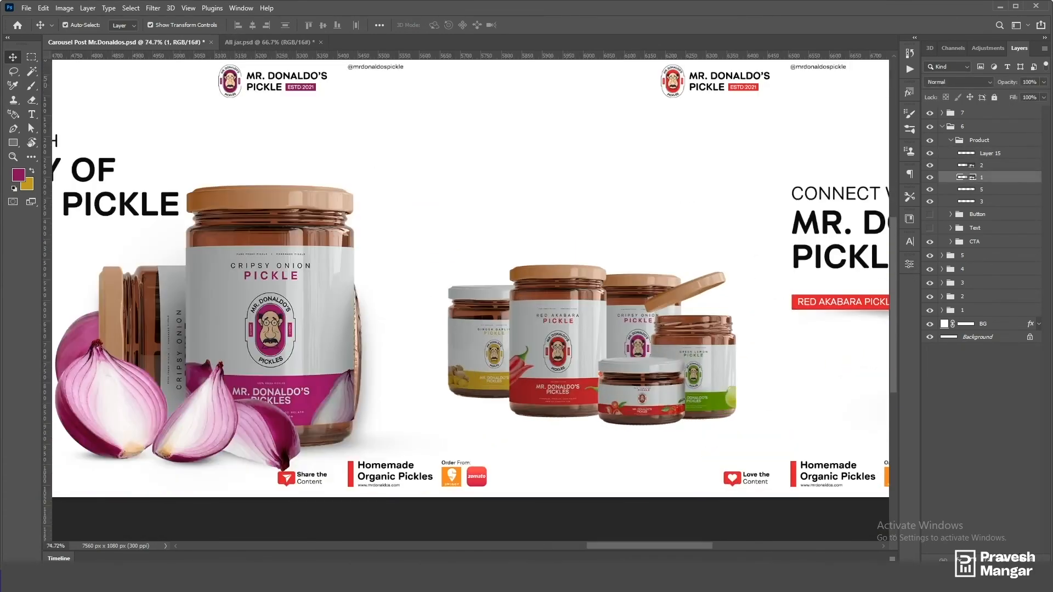
{"action": "double_click", "coordinate": [990, 153]}
{"action": "type", "text": "Tomato"}
{"action": "left_click", "coordinate": [983, 165]}
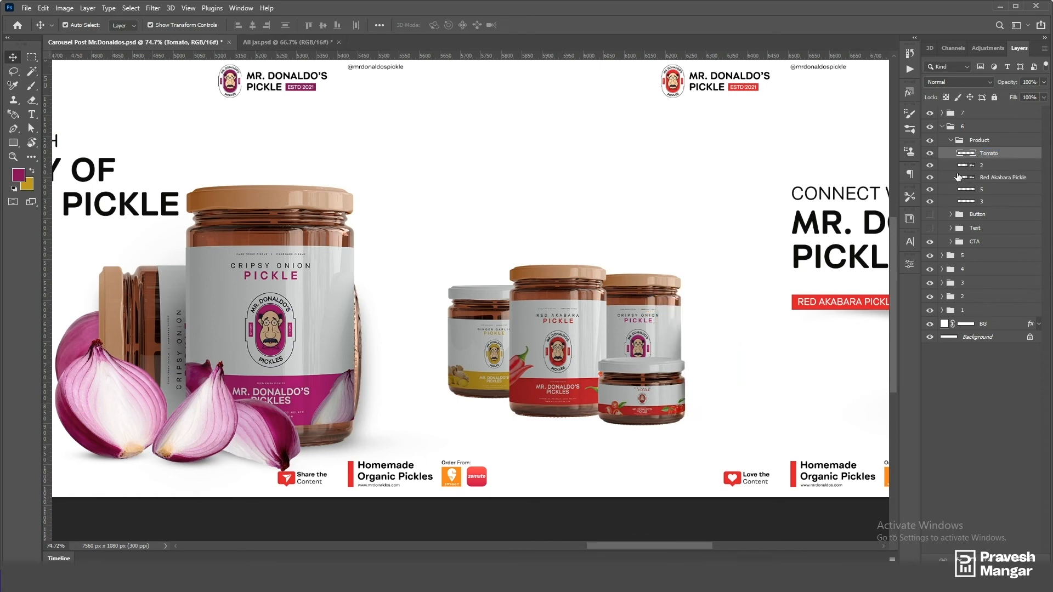
Step: Add a new layer above the Red Akabara Pickle layer, set the foreground colour to black and paint a soft brush dab
{"action": "left_click", "coordinate": [1000, 178]}
{"action": "left_click", "coordinate": [1017, 561]}
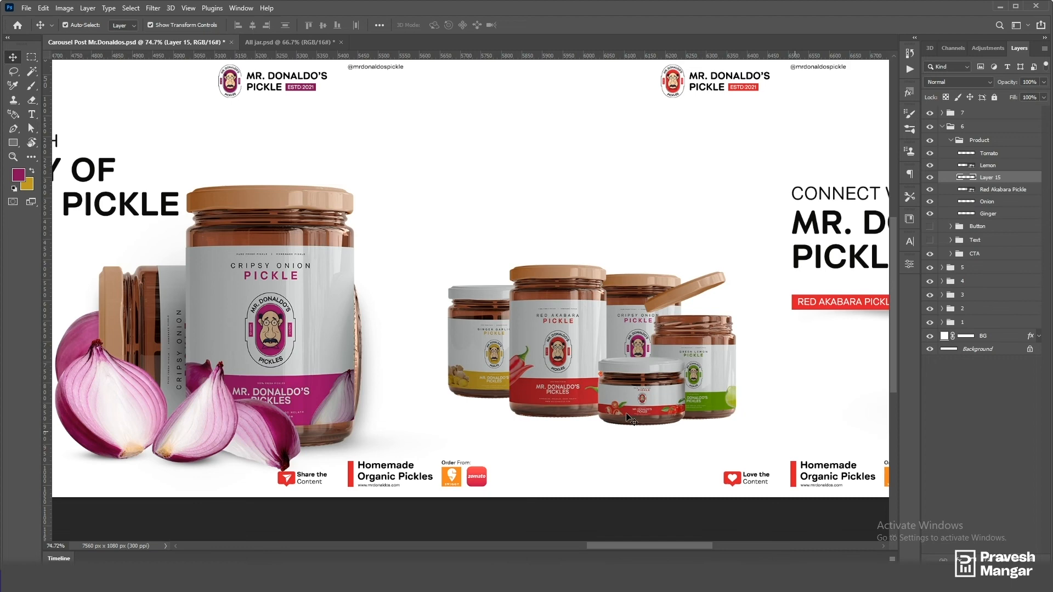
{"action": "left_click", "coordinate": [16, 176]}
{"action": "left_click", "coordinate": [710, 445]}
{"action": "left_click", "coordinate": [968, 291]}
{"action": "left_click", "coordinate": [576, 343]}
Step: Flatten the black dab into a floor shadow beneath the red akabara jar and move its layer below that jar's layer
{"action": "key", "text": "ctrl+t"}
{"action": "left_click_drag", "start_coordinate": [577, 191], "coordinate": [564, 422]}
{"action": "left_click_drag", "start_coordinate": [728, 407], "coordinate": [693, 406]}
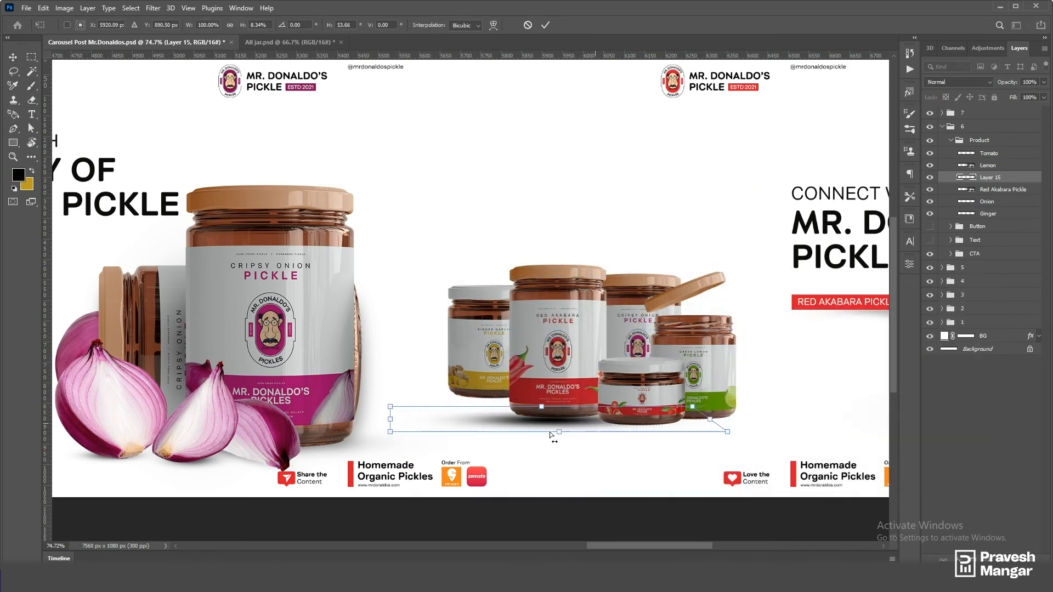
{"action": "left_click_drag", "start_coordinate": [997, 205], "coordinate": [994, 197]}
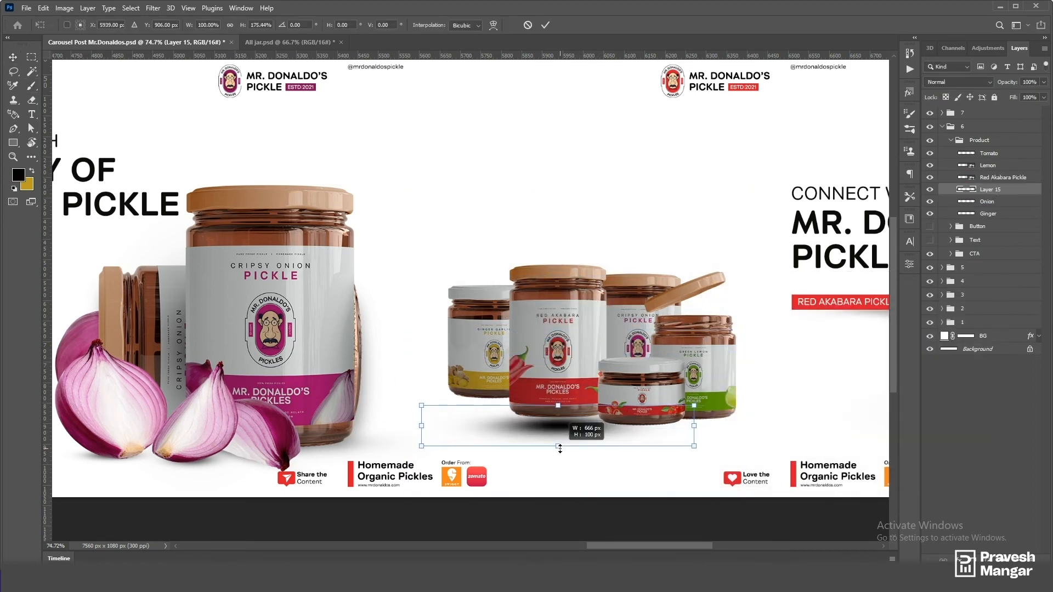
{"action": "left_click_drag", "start_coordinate": [558, 431], "coordinate": [612, 439]}
{"action": "key", "text": "Return"}
Step: Duplicate the floor shadow between the Tomato and Lemon layers and fit the copy beneath the tomato jar
{"action": "left_click_drag", "start_coordinate": [989, 189], "coordinate": [990, 159]}
{"action": "scroll", "coordinate": [647, 426], "scroll_direction": "up", "scroll_amount": 4}
{"action": "left_click_drag", "start_coordinate": [645, 426], "coordinate": [640, 427]}
{"action": "left_click_drag", "start_coordinate": [848, 424], "coordinate": [817, 425]}
{"action": "key", "text": "Return"}
Step: Duplicate the floor shadow for the ginger jar, move the copy below the Ginger layer and resize it to fit
{"action": "left_click_drag", "start_coordinate": [695, 422], "coordinate": [466, 393]}
{"action": "left_click_drag", "start_coordinate": [994, 165], "coordinate": [990, 243]}
{"action": "left_click", "coordinate": [417, 329]}
{"action": "key", "text": "ctrl+t"}
{"action": "scroll", "coordinate": [502, 379], "scroll_direction": "left", "scroll_amount": 15}
{"action": "key", "text": "Return"}
{"action": "scroll", "coordinate": [501, 380], "scroll_direction": "down", "scroll_amount": 6}
{"action": "scroll", "coordinate": [779, 402], "scroll_direction": "up", "scroll_amount": 6}
{"action": "left_click", "coordinate": [469, 411]}
{"action": "mouse_move", "coordinate": [657, 397]}
{"action": "left_mouse_down"}
{"action": "mouse_move", "coordinate": [630, 393]}
{"action": "mouse_move", "coordinate": [650, 392]}
{"action": "left_mouse_up"}
{"action": "key", "text": "Return"}
Step: Duplicate the floor shadow beneath the lemon jar and place the copy's layer just below the Lemon layer
{"action": "scroll", "coordinate": [650, 392], "scroll_direction": "down", "scroll_amount": 5}
{"action": "left_click_drag", "start_coordinate": [509, 396], "coordinate": [718, 415]}
{"action": "left_click_drag", "start_coordinate": [993, 237], "coordinate": [993, 190]}
{"action": "scroll", "coordinate": [733, 435], "scroll_direction": "up", "scroll_amount": 3}
{"action": "left_click", "coordinate": [733, 431]}
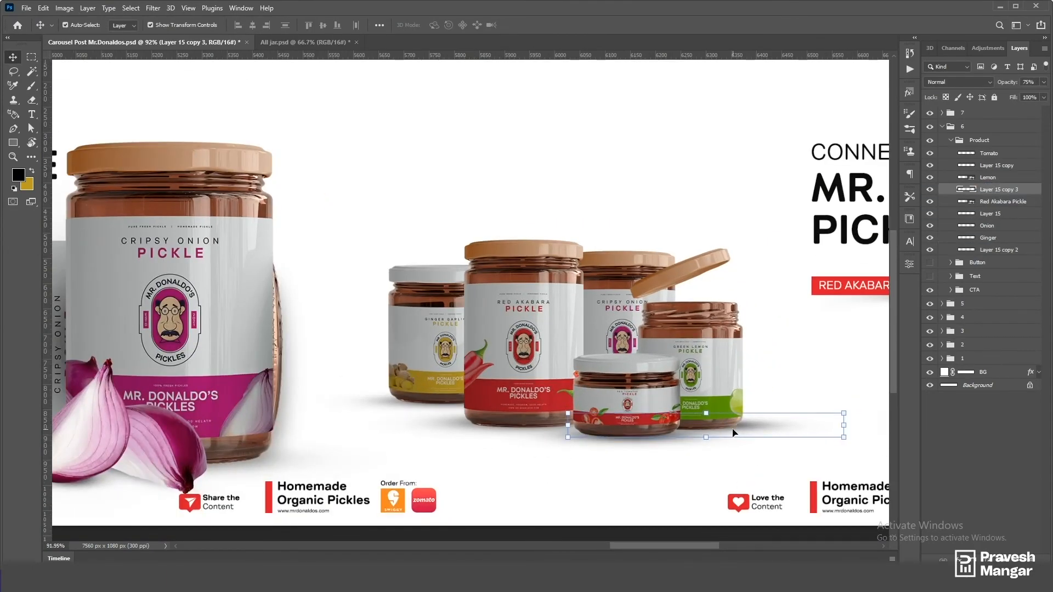
Step: Add a new layer just below the Red Akabara Pickle layer and paint a soft black dab beside that jar
{"action": "scroll", "coordinate": [666, 353], "scroll_direction": "down", "scroll_amount": 5}
{"action": "scroll", "coordinate": [625, 353], "scroll_direction": "up", "scroll_amount": 3}
{"action": "left_click", "coordinate": [600, 351], "text": "ctrl"}
{"action": "left_click", "coordinate": [991, 213]}
{"action": "key", "text": "ctrl+alt+shift+n"}
{"action": "key", "text": "b"}
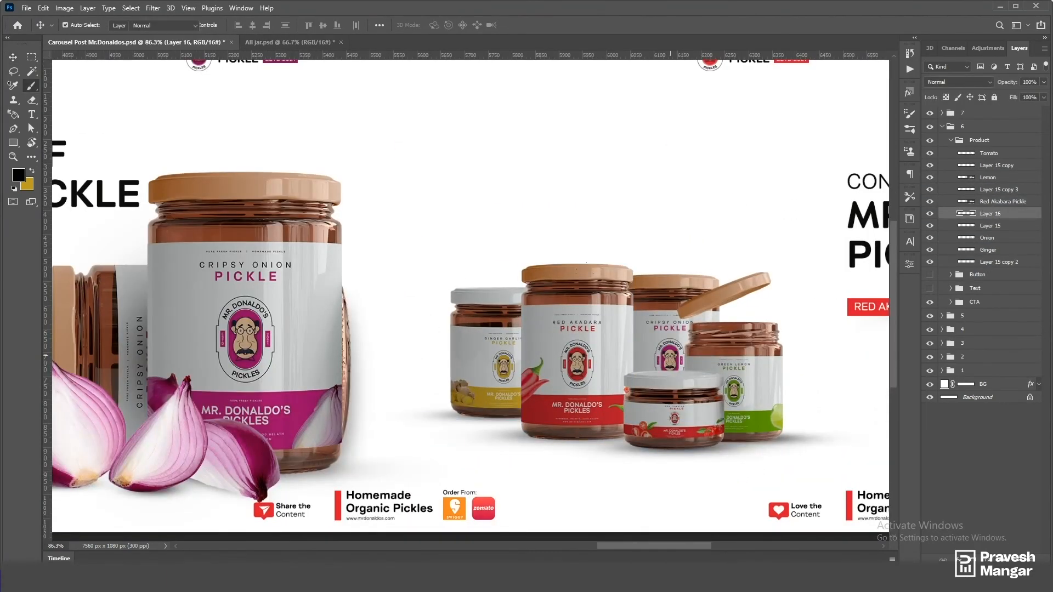
{"action": "left_click", "coordinate": [616, 342]}
Step: Scale and skew the new dab into the red akabara jar's shadow on the onion jar and set its opacity to 45%
{"action": "key", "text": "ctrl+t"}
{"action": "left_click_drag", "start_coordinate": [421, 154], "coordinate": [513, 243]}
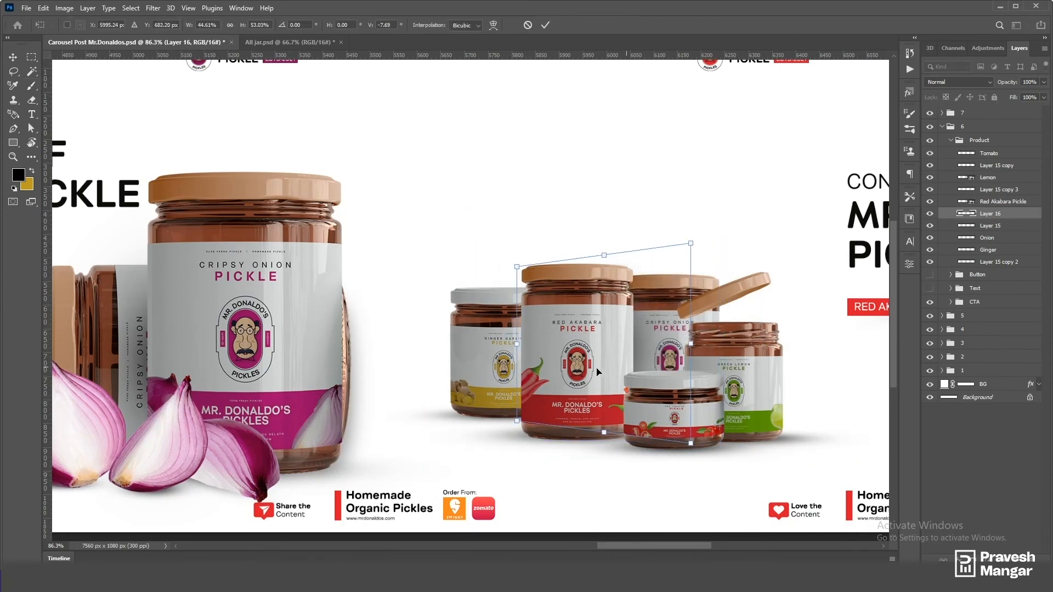
{"action": "key", "text": "Return"}
{"action": "key", "text": "4"}
{"action": "key", "text": "5"}
{"action": "scroll", "coordinate": [694, 293], "scroll_direction": "up", "scroll_amount": 1}
Step: Duplicate the cast shadow, flip it horizontally and fit it on the ginger jar's side of the red akabara jar
{"action": "key", "text": "ctrl+j"}
{"action": "key", "text": "ctrl+t"}
{"action": "right_click", "coordinate": [653, 296]}
{"action": "left_click", "coordinate": [714, 502]}
{"action": "left_click_drag", "start_coordinate": [658, 326], "coordinate": [549, 328]}
{"action": "left_click_drag", "start_coordinate": [433, 327], "coordinate": [435, 327]}
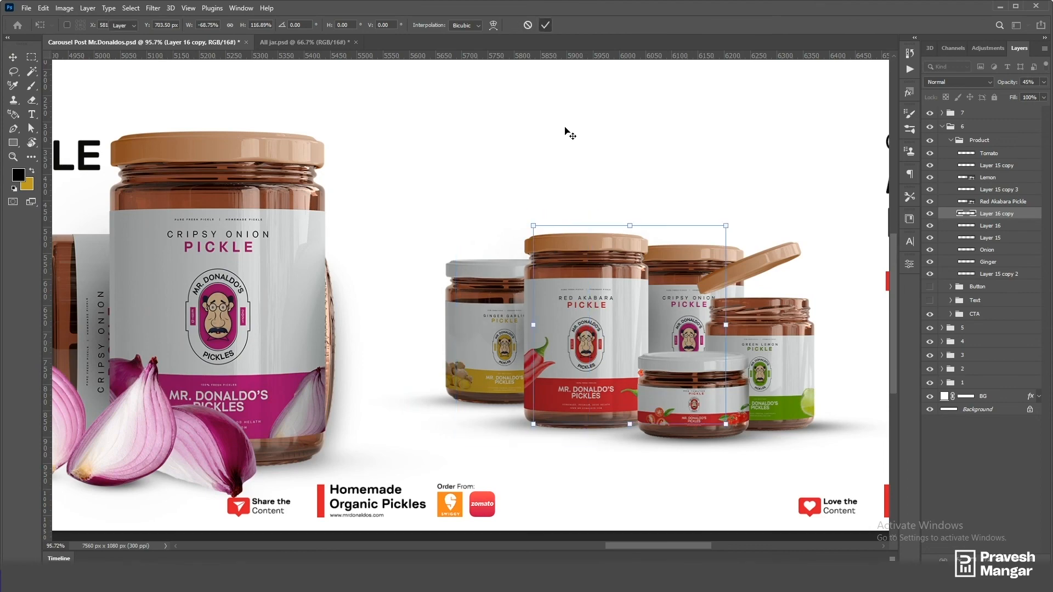
{"action": "key", "text": "Return"}
{"action": "left_click", "coordinate": [565, 132]}
Step: Duplicate the cast shadow above the Lemon layer, then shrink and skew it behind the tomato jar
{"action": "scroll", "coordinate": [565, 132], "scroll_direction": "down", "scroll_amount": 5}
{"action": "scroll", "coordinate": [597, 154], "scroll_direction": "up", "scroll_amount": 6}
{"action": "left_click_drag", "start_coordinate": [601, 301], "coordinate": [745, 372]}
{"action": "key", "text": "ctrl+bracketright"}
{"action": "key", "text": "ctrl+bracketright"}
{"action": "key", "text": "ctrl+bracketright"}
{"action": "key", "text": "ctrl+bracketright"}
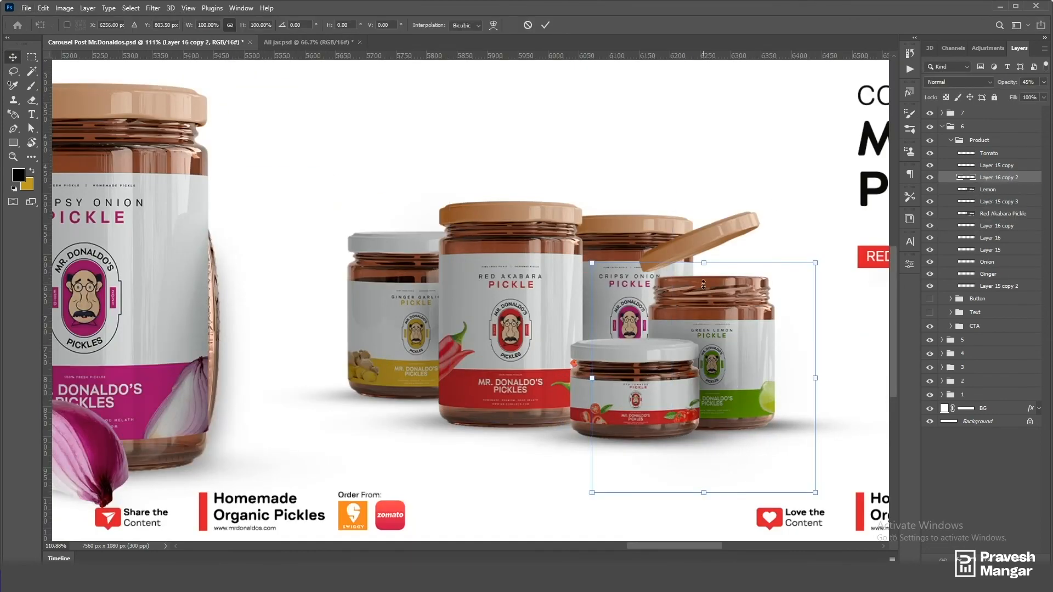
{"action": "left_click_drag", "start_coordinate": [592, 262], "coordinate": [632, 315]}
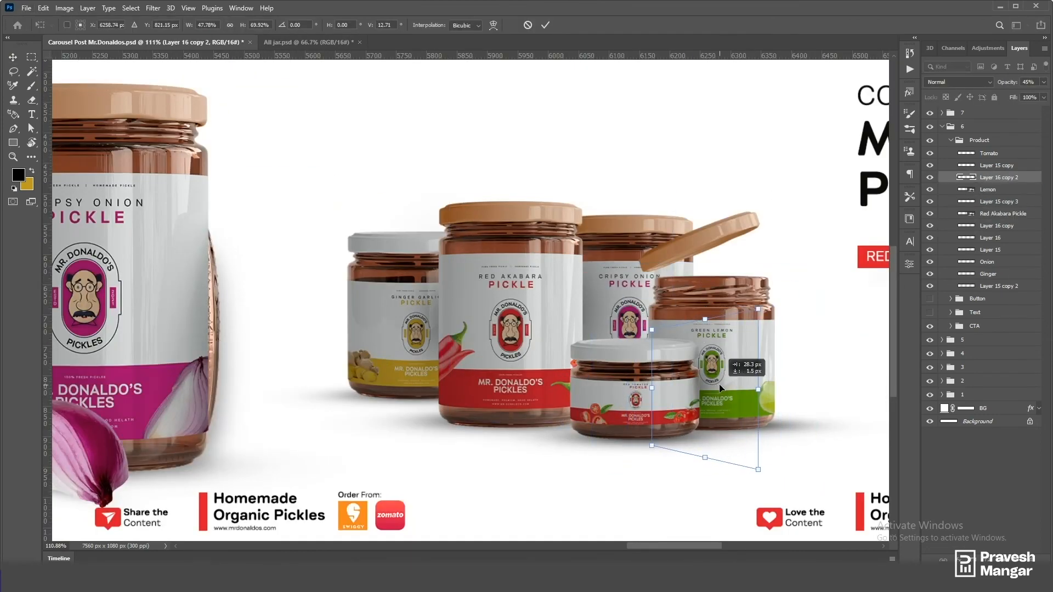
{"action": "key", "text": "Return"}
Step: Select all of the sixth slide's jar and shadow layers, show the guides and shift the jars left towards the slide's centre
{"action": "scroll", "coordinate": [723, 384], "scroll_direction": "down", "scroll_amount": 6}
{"action": "scroll", "coordinate": [712, 423], "scroll_direction": "up", "scroll_amount": 3}
{"action": "left_click", "coordinate": [989, 156]}
{"action": "left_click", "coordinate": [990, 286], "text": "shift"}
{"action": "left_click", "coordinate": [951, 140]}
{"action": "scroll", "coordinate": [536, 273], "scroll_direction": "down", "scroll_amount": 3}
{"action": "key", "text": "ctrl+semicolon"}
{"action": "left_click_drag", "start_coordinate": [581, 287], "coordinate": [570, 287]}
{"action": "key", "text": "shift+Left"}
{"action": "key", "text": "shift+Left"}
{"action": "key", "text": "shift+Left"}
{"action": "key", "text": "shift+Left"}
{"action": "key", "text": "shift+Left"}
{"action": "key", "text": "shift+Left"}
{"action": "scroll", "coordinate": [457, 342], "scroll_direction": "down", "scroll_amount": 2}
{"action": "scroll", "coordinate": [456, 342], "scroll_direction": "up", "scroll_amount": 1}
Step: Move the fifth slide's onion jars, onions and shadows left so the artwork fits within its slide
{"action": "left_click", "coordinate": [942, 196]}
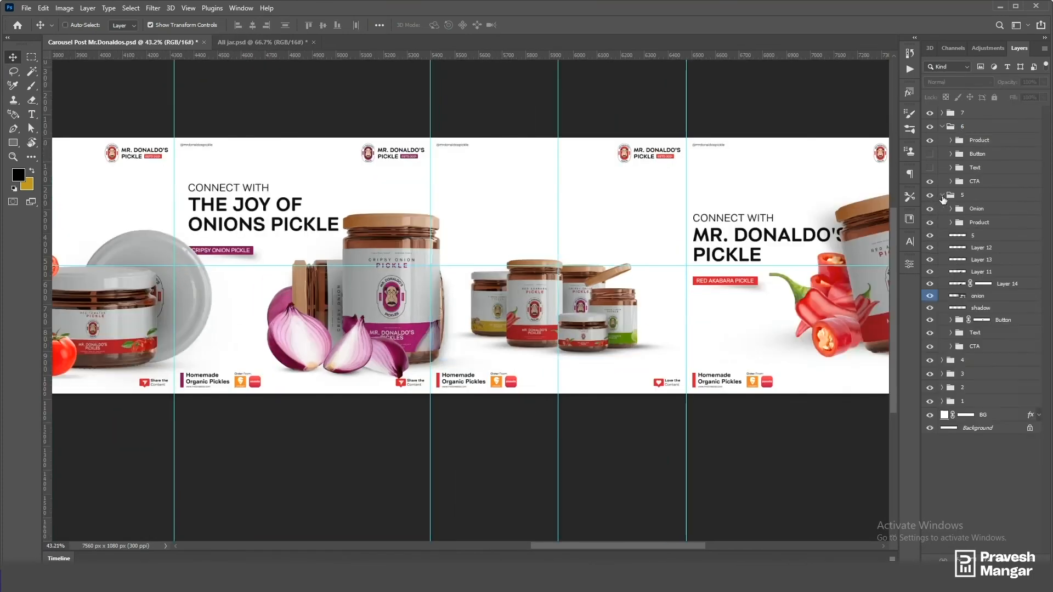
{"action": "scroll", "coordinate": [470, 316], "scroll_direction": "down", "scroll_amount": 4}
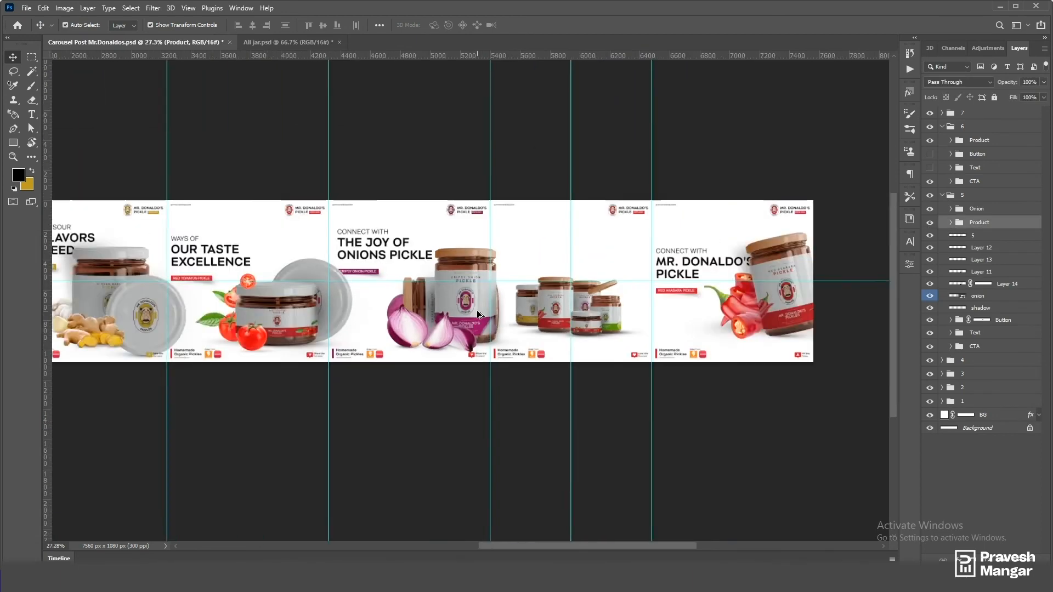
{"action": "left_click_drag", "start_coordinate": [470, 315], "coordinate": [703, 330]}
{"action": "left_click", "coordinate": [951, 223]}
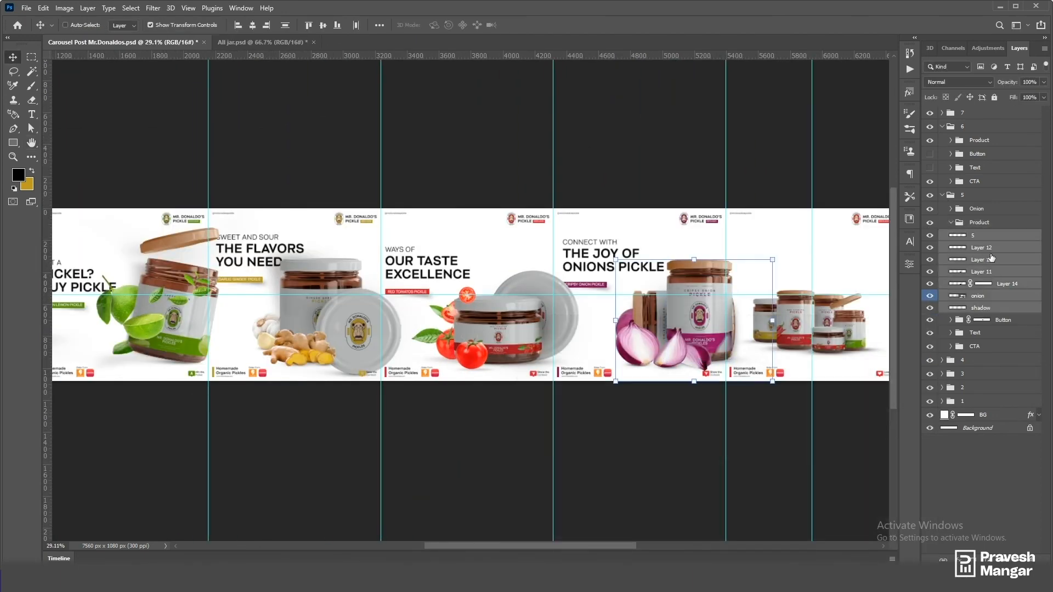
{"action": "left_click_drag", "start_coordinate": [676, 324], "coordinate": [663, 324]}
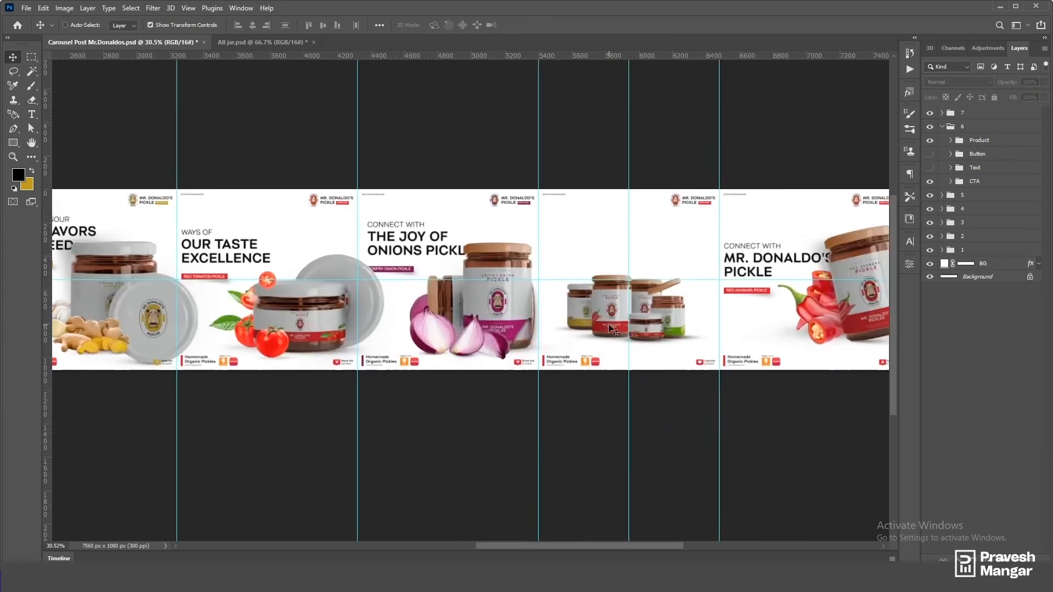
Step: Enlarge the sixth slide's Product group containing the five jars
{"action": "scroll", "coordinate": [610, 327], "scroll_direction": "up", "scroll_amount": 4}
{"action": "left_click", "coordinate": [979, 141]}
{"action": "left_click_drag", "start_coordinate": [640, 238], "coordinate": [647, 205]}
{"action": "left_click", "coordinate": [546, 25]}
Step: Show the sixth slide's Text group and move its headline above the jars
{"action": "scroll", "coordinate": [658, 220], "scroll_direction": "right", "scroll_amount": 1}
{"action": "left_click", "coordinate": [930, 168]}
{"action": "left_click", "coordinate": [969, 169]}
{"action": "left_click_drag", "start_coordinate": [531, 226], "coordinate": [580, 178]}
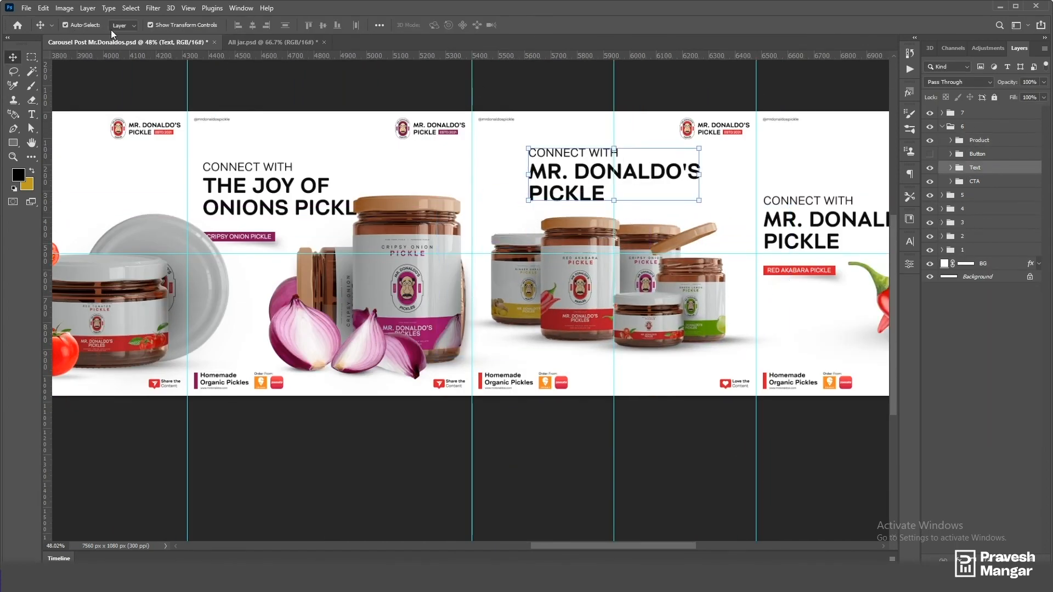
Step: Change the sixth slide's headline to "Choose Your Favourite Pickle"
{"action": "double_click", "coordinate": [570, 152]}
{"action": "type", "text": "CHOOS"}
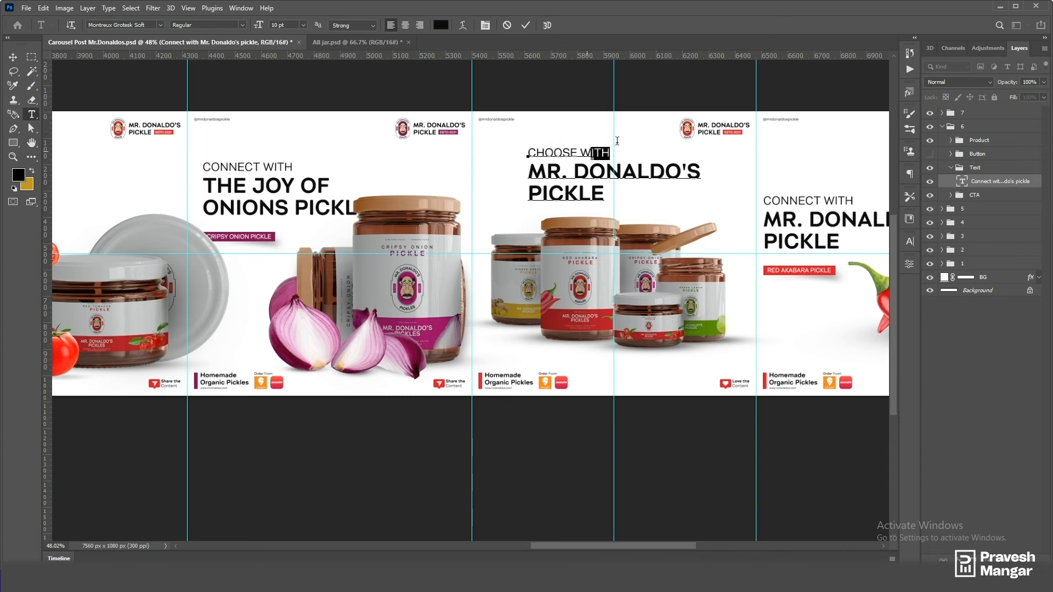
{"action": "type", "text": "ur"}
{"action": "key", "text": "ctrl+Return"}
{"action": "left_click_drag", "start_coordinate": [530, 171], "coordinate": [884, 179]}
{"action": "type", "text": "Fav"}
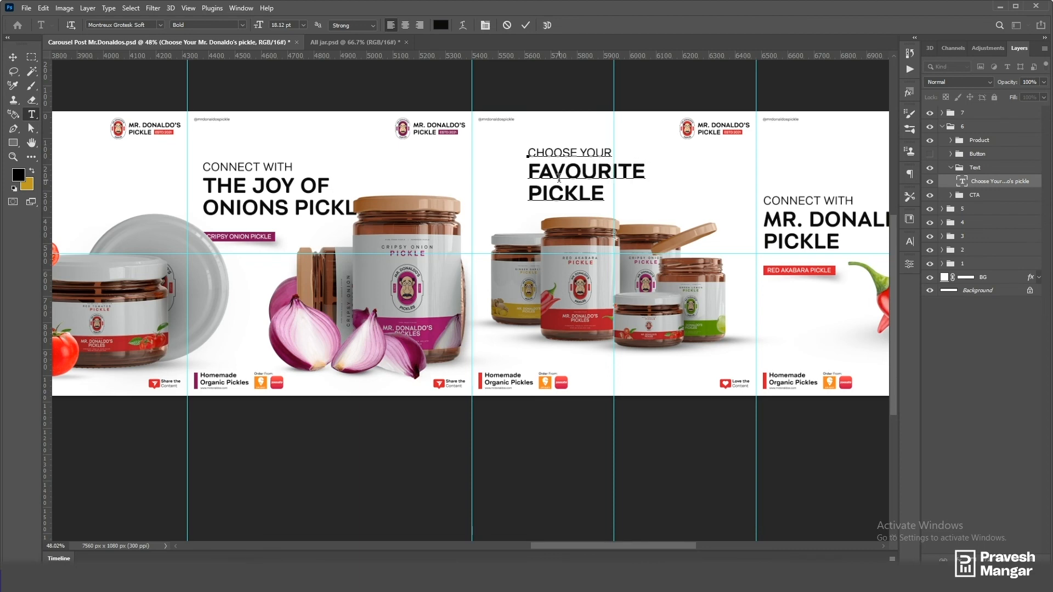
{"action": "key", "text": "ctrl+Return"}
Step: Centre-align the headline and place it on the sixth slide's vertical centre guide
{"action": "left_click", "coordinate": [405, 25]}
{"action": "key", "text": "v"}
{"action": "left_click_drag", "start_coordinate": [528, 173], "coordinate": [614, 173]}
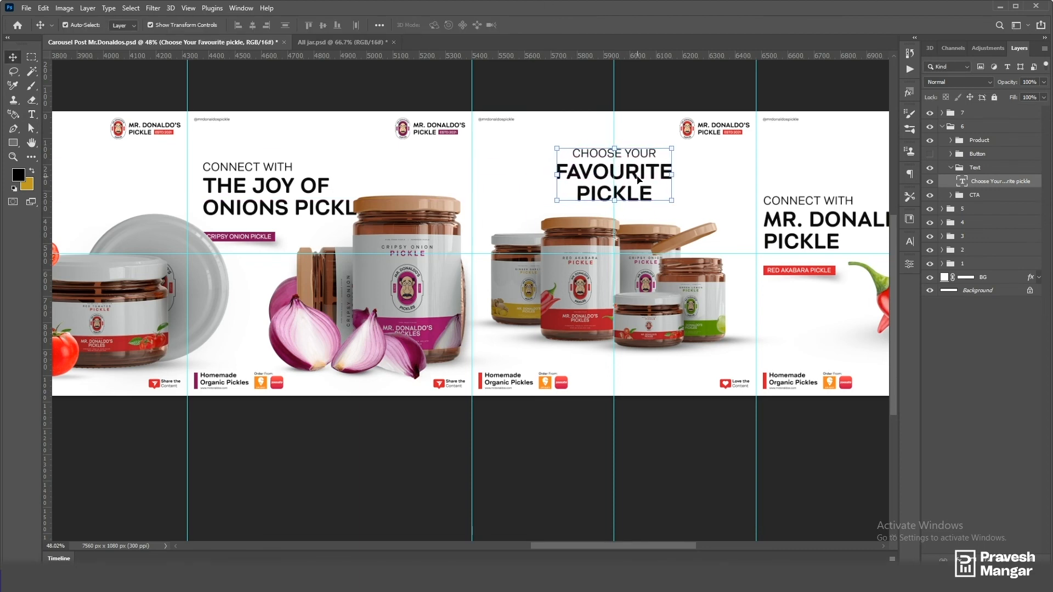
{"action": "left_click", "coordinate": [730, 91]}
Step: Show the sixth slide's Button group, move the button up beside the headline and delete its label text
{"action": "left_click", "coordinate": [930, 155]}
{"action": "left_click", "coordinate": [977, 155]}
{"action": "key", "text": "Delete"}
{"action": "left_click", "coordinate": [65, 25]}
{"action": "key", "text": "ctrl+z"}
{"action": "left_click_drag", "start_coordinate": [503, 270], "coordinate": [518, 204]}
{"action": "left_click", "coordinate": [951, 154]}
{"action": "left_click", "coordinate": [996, 168]}
{"action": "key", "text": "Delete"}
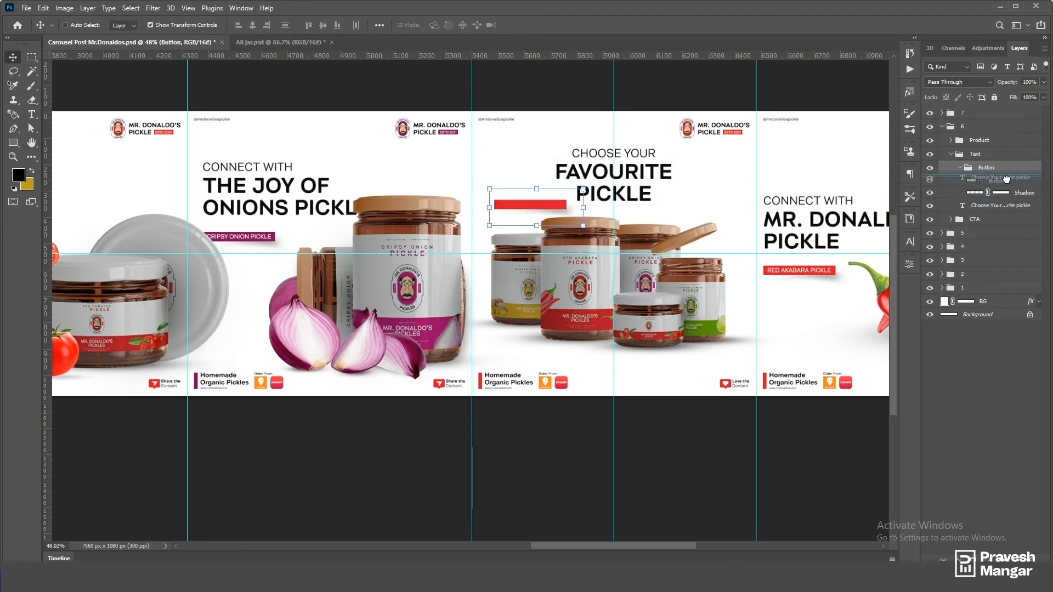
Step: Move the headline layer to the top of the Button group and enlarge the red button behind the word PICKLE
{"action": "left_click_drag", "start_coordinate": [1007, 180], "coordinate": [1007, 178]}
{"action": "scroll", "coordinate": [606, 185], "scroll_direction": "up", "scroll_amount": 2}
{"action": "left_click", "coordinate": [1005, 195]}
{"action": "left_click", "coordinate": [1015, 207], "text": "shift"}
{"action": "left_click_drag", "start_coordinate": [535, 212], "coordinate": [705, 205]}
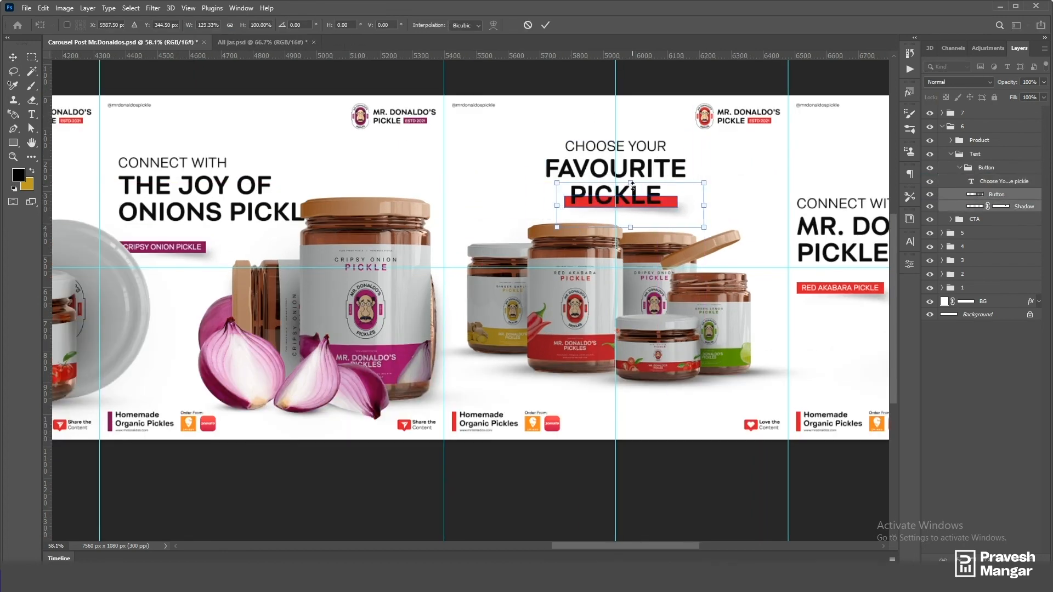
{"action": "left_click_drag", "start_coordinate": [633, 185], "coordinate": [633, 172]}
{"action": "key", "text": "Return"}
Step: Set the colour of the headline word PICKLE to white
{"action": "key", "text": "t"}
{"action": "double_click", "coordinate": [615, 196]}
{"action": "left_click", "coordinate": [431, 25]}
{"action": "left_click_drag", "start_coordinate": [732, 324], "coordinate": [711, 303]}
{"action": "left_click", "coordinate": [957, 301]}
{"action": "key", "text": "ctrl+Return"}
Step: Hide the guides, enlarge the sixth slide's Text group and position the red button partly behind the jars
{"action": "key", "text": "v"}
{"action": "key", "text": "ctrl+h"}
{"action": "left_click", "coordinate": [951, 156]}
{"action": "key", "text": "ctrl+t"}
{"action": "left_click_drag", "start_coordinate": [623, 250], "coordinate": [623, 292]}
{"action": "left_click_drag", "start_coordinate": [623, 141], "coordinate": [623, 155]}
{"action": "left_click", "coordinate": [547, 26]}
Step: Add a soft brush shadow on a new layer between the Product and Text groups and transform it to fit behind the jars
{"action": "key", "text": "ctrl+v"}
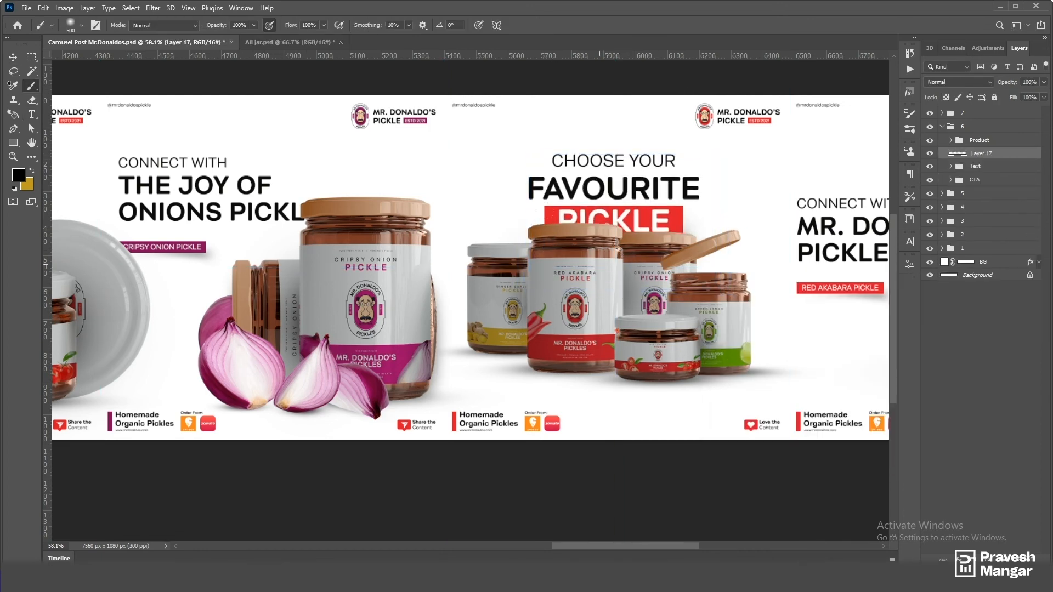
{"action": "key", "text": "ctrl+t"}
{"action": "key", "text": "Return"}
{"action": "scroll", "coordinate": [639, 333], "scroll_direction": "down", "scroll_amount": 5}
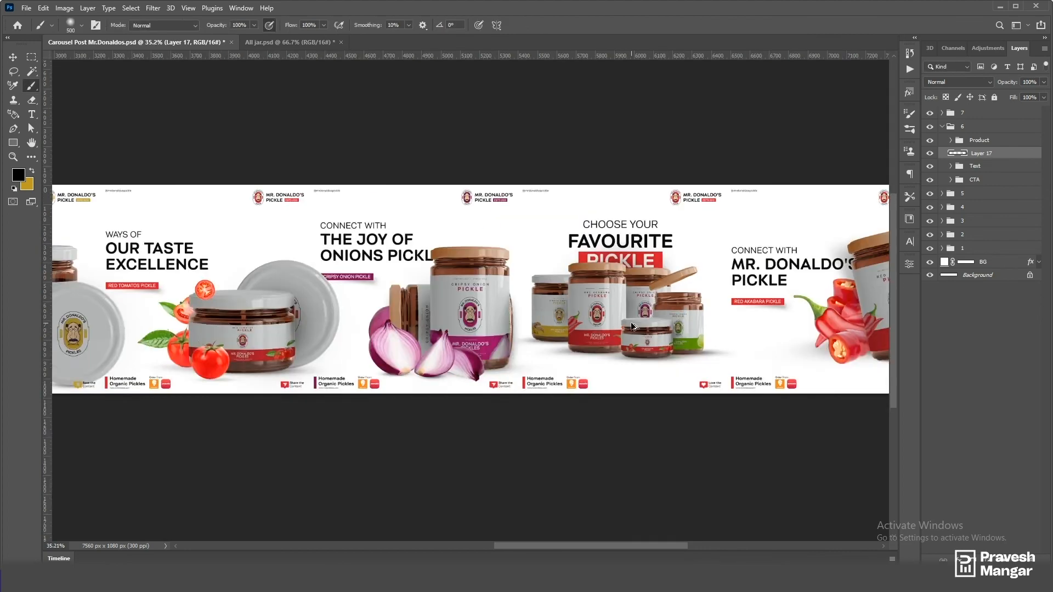
{"action": "key", "text": "v"}
Step: Delete the red akabara jar and chilli artwork from the seventh slide and hide its Text and Button groups
{"action": "scroll", "coordinate": [658, 373], "scroll_direction": "down", "scroll_amount": 2}
{"action": "left_click", "coordinate": [689, 407]}
{"action": "scroll", "coordinate": [686, 384], "scroll_direction": "up", "scroll_amount": 3}
{"action": "scroll", "coordinate": [610, 400], "scroll_direction": "down", "scroll_amount": 5}
{"action": "left_click", "coordinate": [942, 127]}
{"action": "left_click_drag", "start_coordinate": [502, 418], "coordinate": [238, 426]}
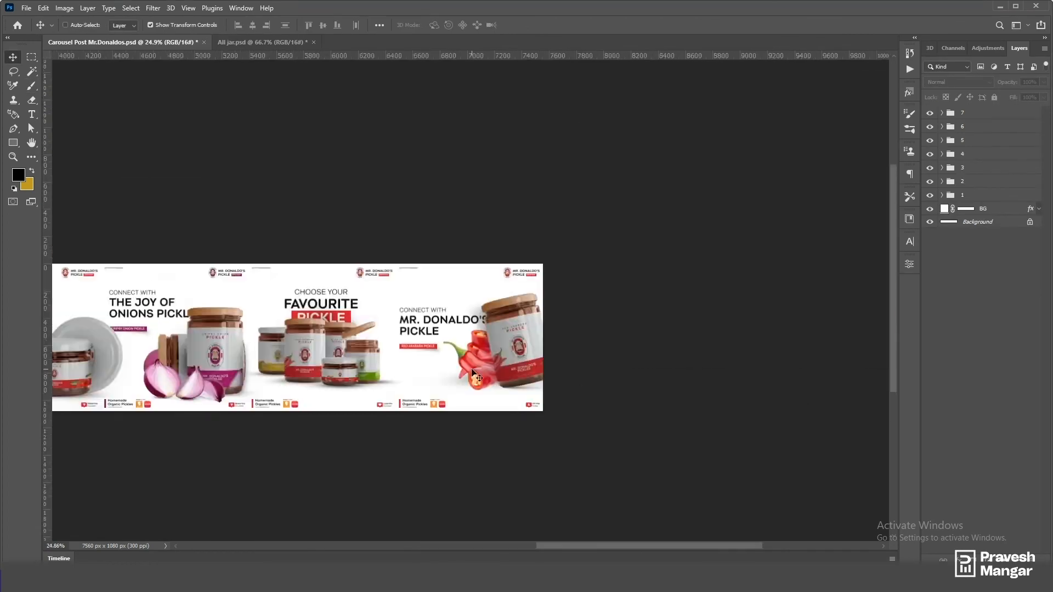
{"action": "scroll", "coordinate": [516, 353], "scroll_direction": "up", "scroll_amount": 5}
{"action": "scroll", "coordinate": [466, 327], "scroll_direction": "up", "scroll_amount": 4}
{"action": "left_click", "coordinate": [942, 113]}
{"action": "left_click", "coordinate": [970, 129]}
{"action": "key", "text": "Delete"}
{"action": "left_click_drag", "start_coordinate": [548, 352], "coordinate": [637, 330]}
{"action": "left_click", "coordinate": [930, 141]}
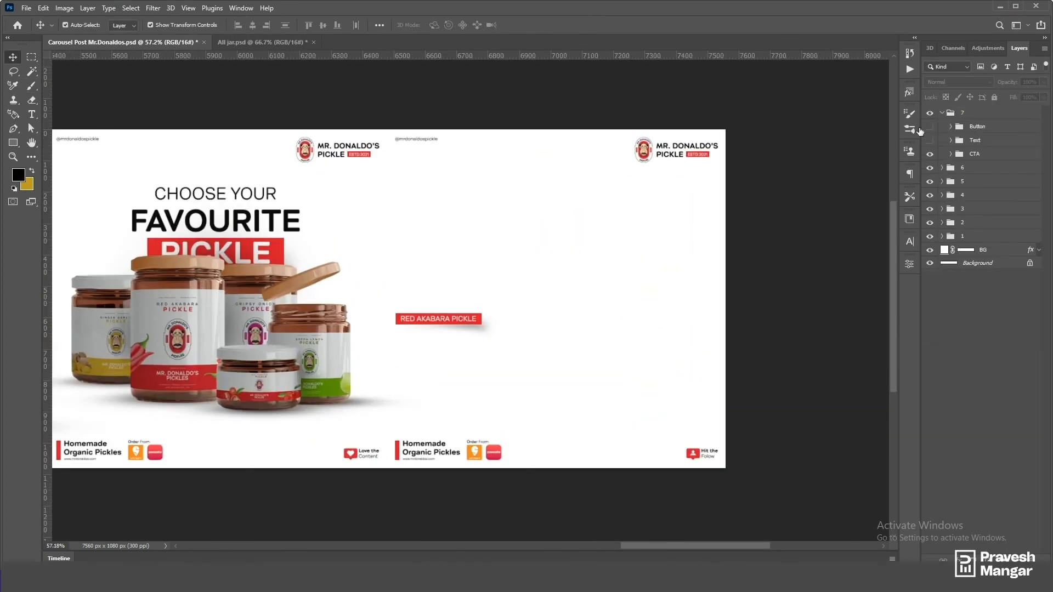
{"action": "left_click", "coordinate": [930, 127]}
Step: Enlarge the seventh slide's Logo group to about 322% and move it down to the middle of the slide
{"action": "scroll", "coordinate": [713, 203], "scroll_direction": "up", "scroll_amount": 2}
{"action": "scroll", "coordinate": [633, 152], "scroll_direction": "up", "scroll_amount": 3}
{"action": "left_click", "coordinate": [631, 145]}
{"action": "left_click", "coordinate": [993, 222]}
{"action": "key", "text": "ctrl+t"}
{"action": "scroll", "coordinate": [661, 242], "scroll_direction": "down", "scroll_amount": 4}
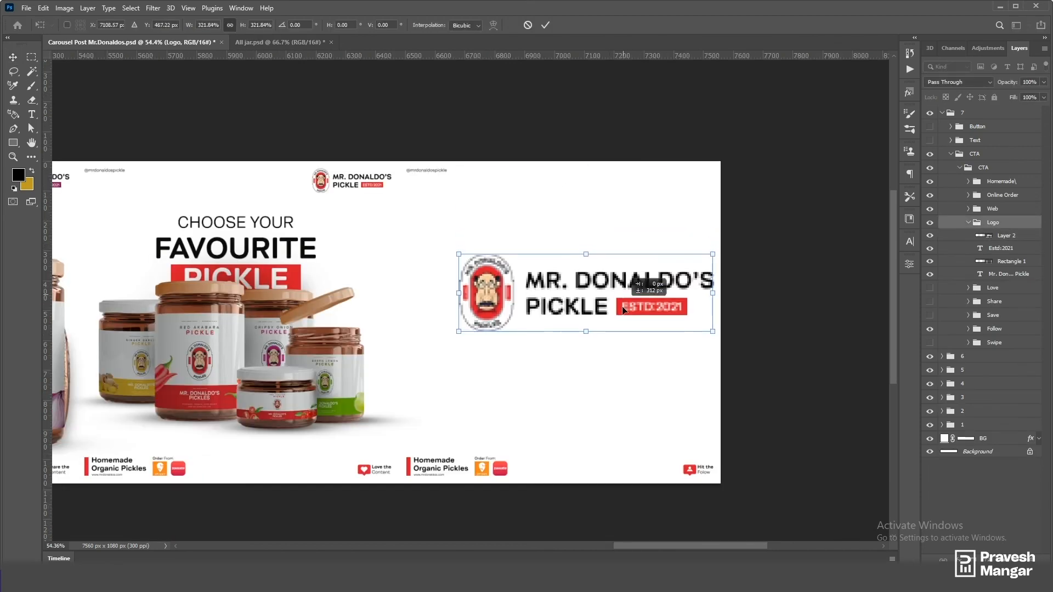
Step: Place centre guides on the seventh slide using a temporary 1080 px square aligned to it, and delete the square
{"action": "key", "text": "u"}
{"action": "left_click", "coordinate": [537, 161]}
{"action": "key", "text": "Tab"}
{"action": "type", "text": "1080"}
{"action": "key", "text": "Return"}
{"action": "key", "text": "v"}
{"action": "key", "text": "ctrl+a"}
{"action": "left_click", "coordinate": [268, 25]}
{"action": "left_click", "coordinate": [323, 25]}
{"action": "left_click_drag", "start_coordinate": [560, 258], "coordinate": [560, 257]}
{"action": "key", "text": "Delete"}
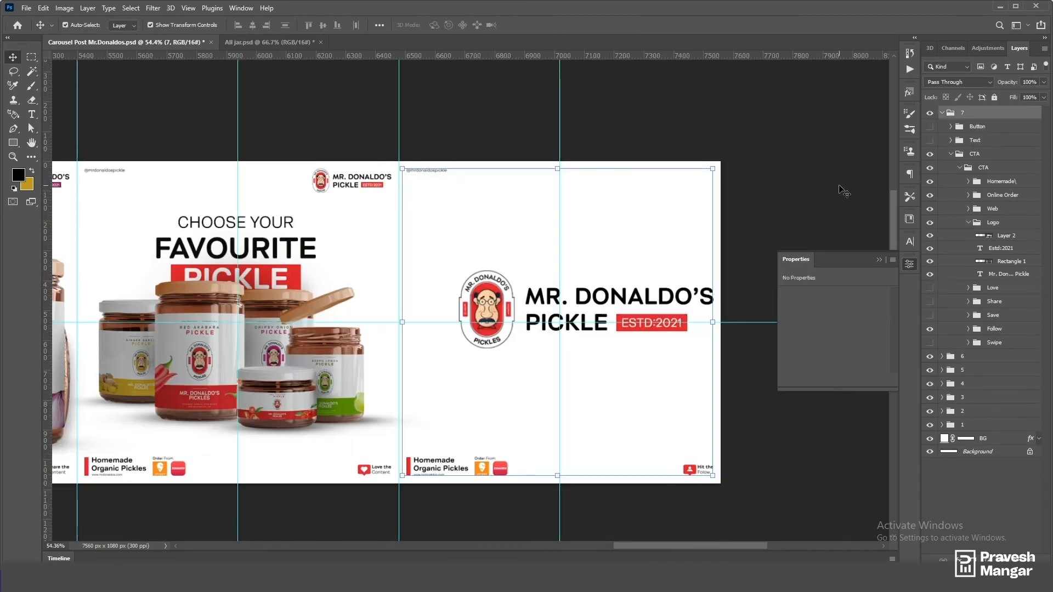
Step: Centre the enlarged Logo group on the seventh slide's guides
{"action": "left_click", "coordinate": [994, 223]}
{"action": "left_click", "coordinate": [65, 24]}
{"action": "left_click_drag", "start_coordinate": [635, 304], "coordinate": [609, 304]}
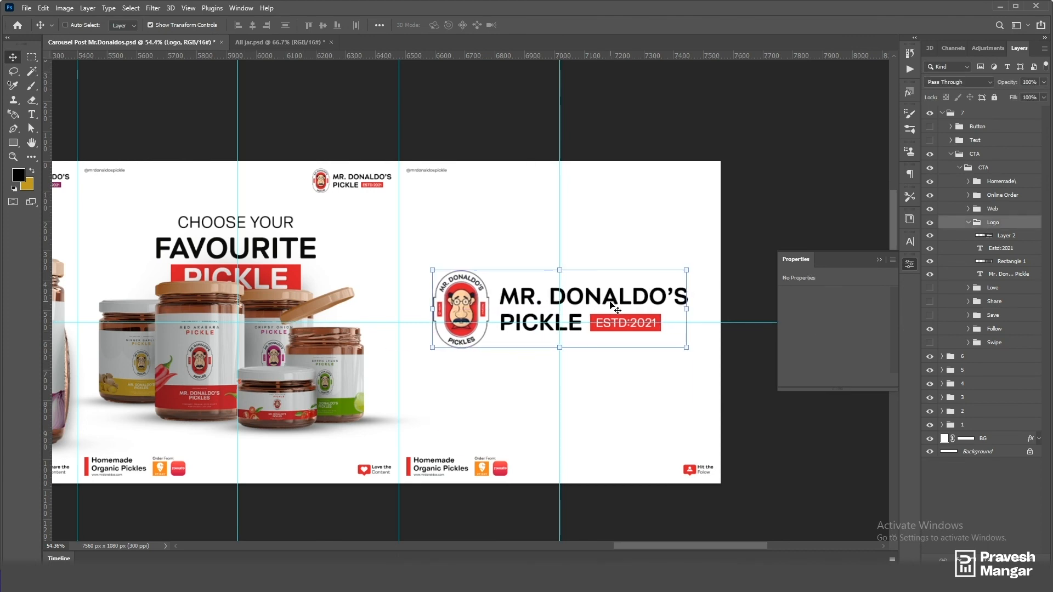
{"action": "left_click", "coordinate": [588, 141]}
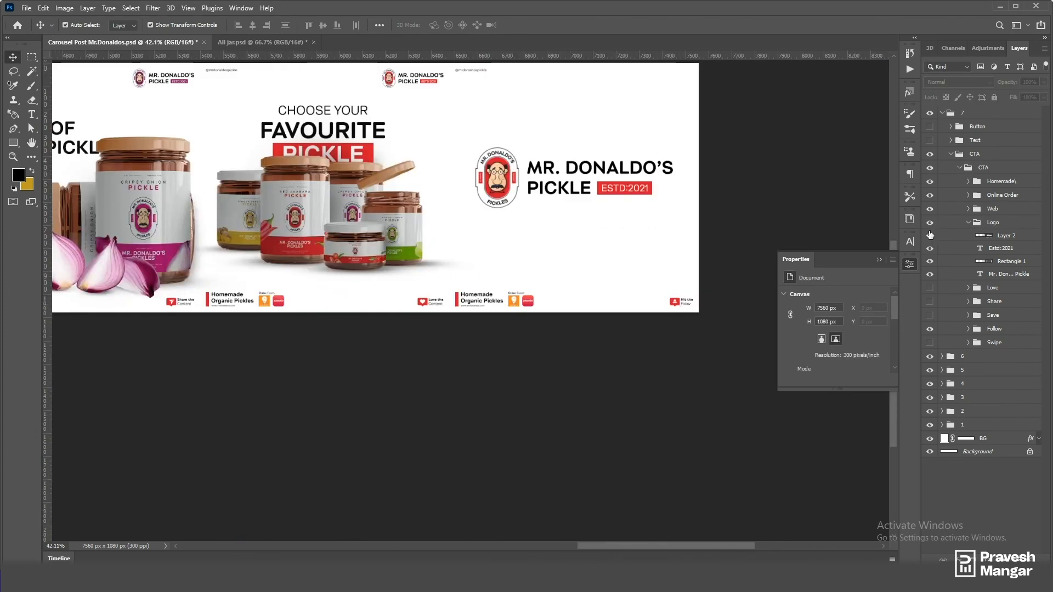
Step: Hide the seventh slide's Web and Follow groups and move the Homemade and Online Order groups beneath the logo, centred on the slide
{"action": "left_click", "coordinate": [969, 226]}
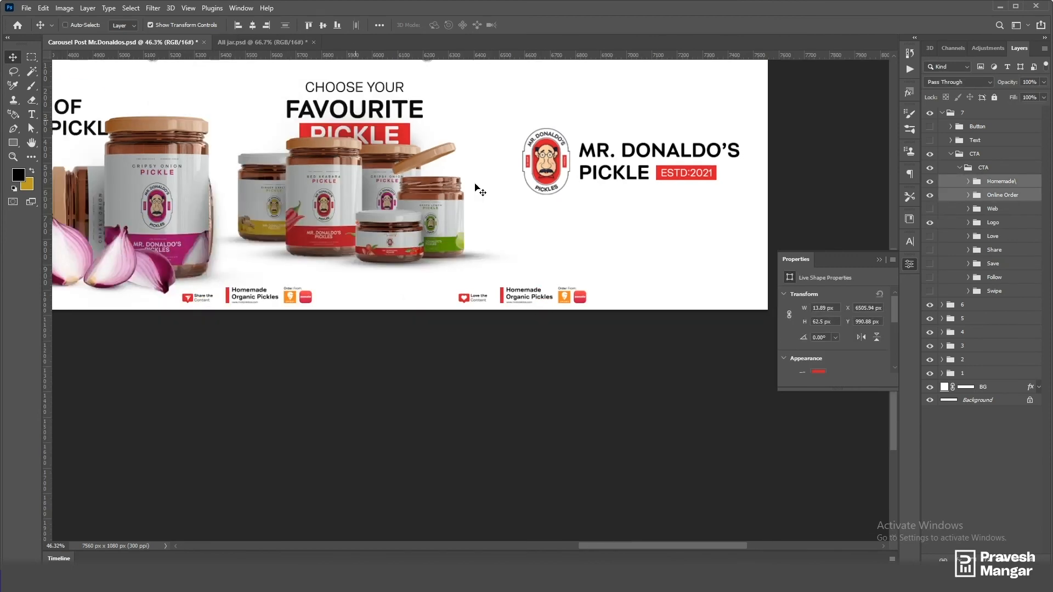
{"action": "left_click_drag", "start_coordinate": [525, 294], "coordinate": [617, 236]}
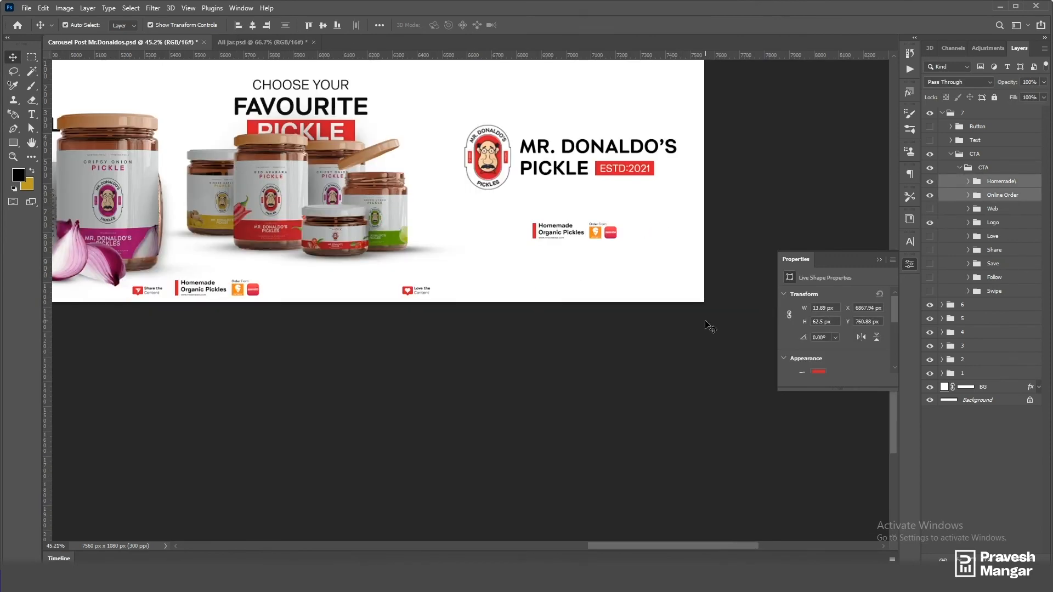
{"action": "key", "text": "ctrl+t"}
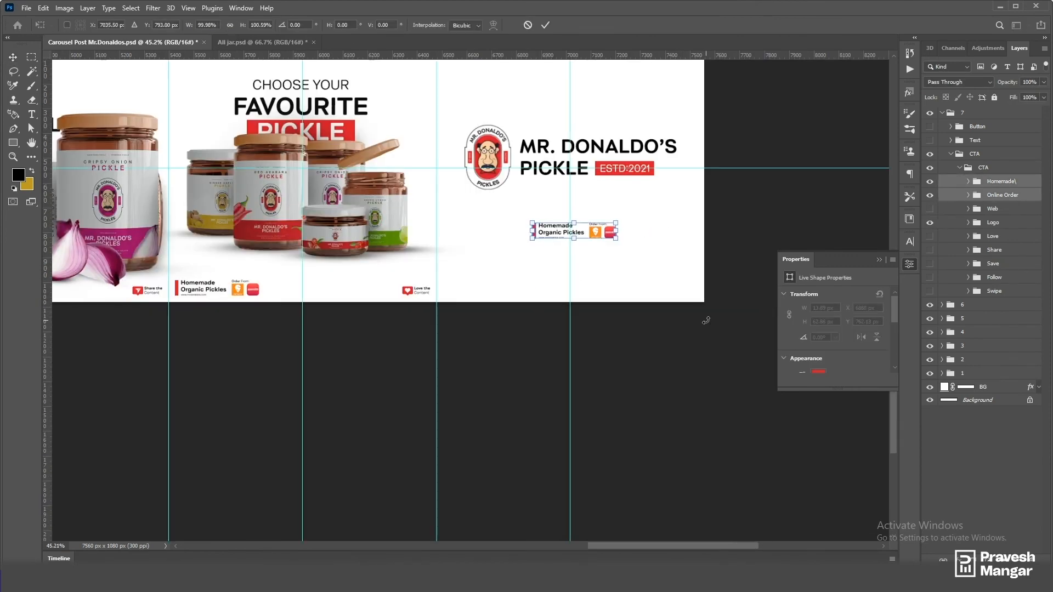
{"action": "left_click", "coordinate": [545, 27]}
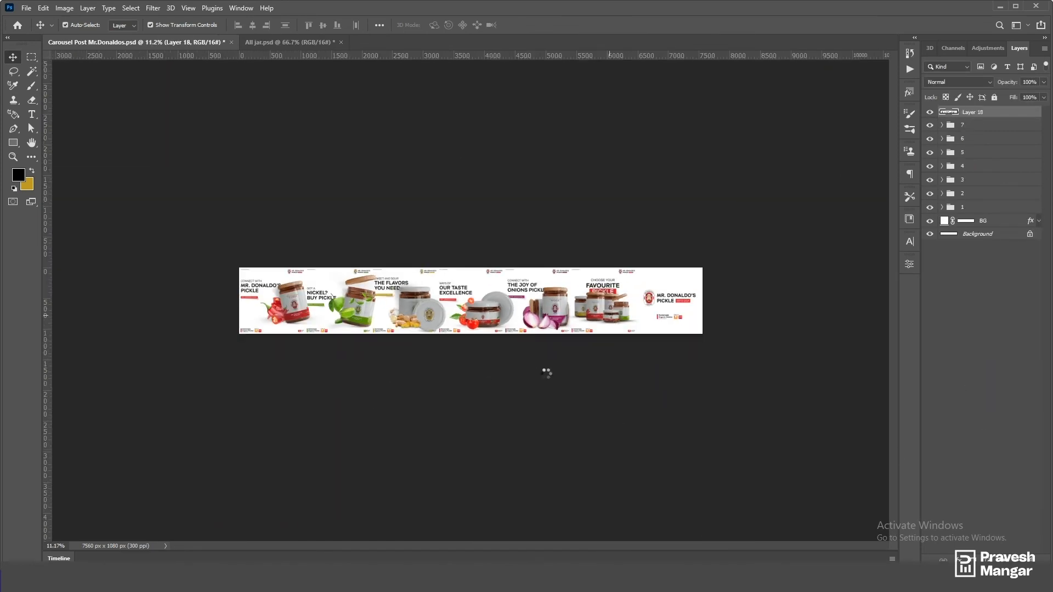
Step: Apply the Camera Raw Filter to the merged carousel layer with temperature -7, tint +15, slightly raised whites and clarity, and light grain
{"action": "left_click", "coordinate": [153, 8]}
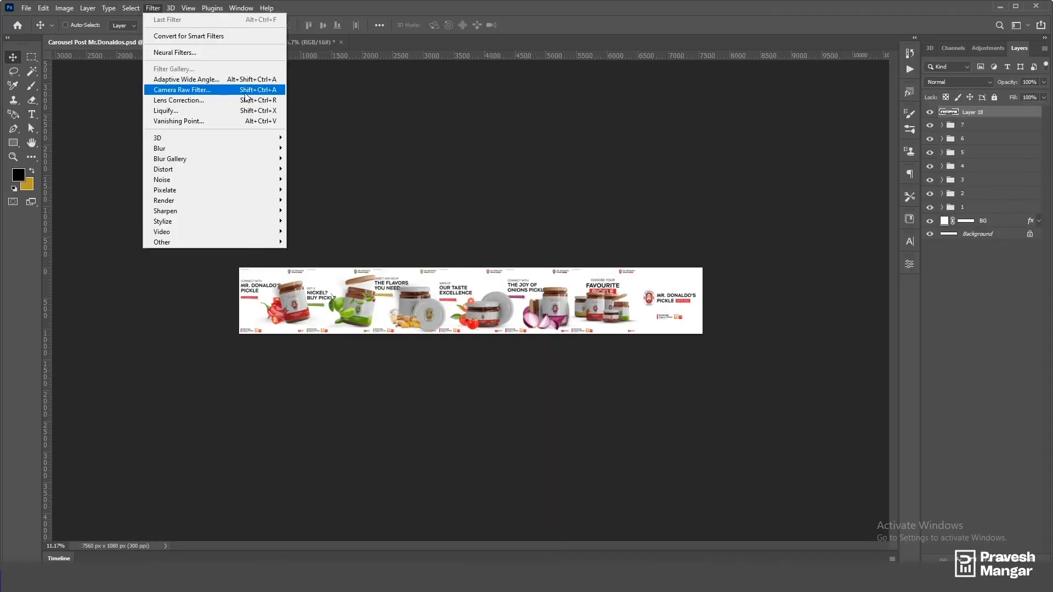
{"action": "left_click", "coordinate": [246, 92]}
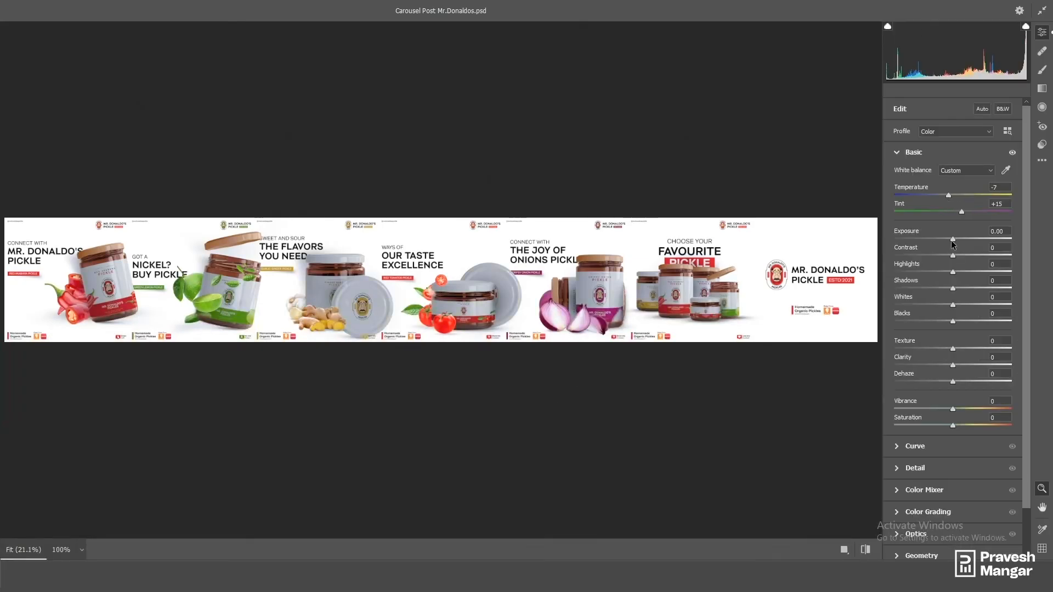
{"action": "left_click_drag", "start_coordinate": [954, 305], "coordinate": [959, 304]}
{"action": "left_click_drag", "start_coordinate": [953, 364], "coordinate": [962, 364]}
{"action": "left_click_drag", "start_coordinate": [953, 382], "coordinate": [959, 381]}
{"action": "double_click", "coordinate": [959, 382]}
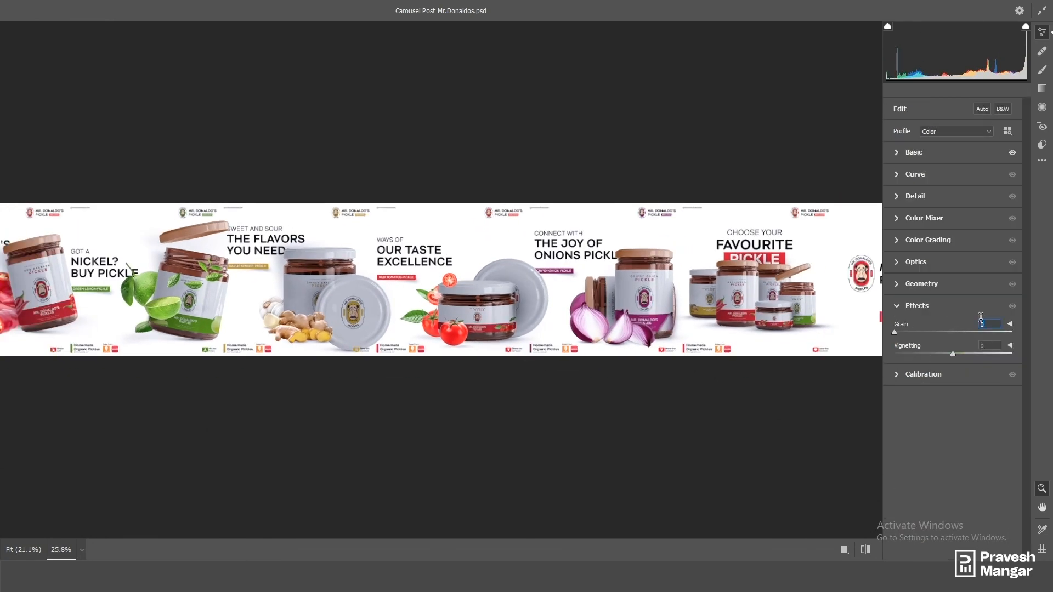
{"action": "key", "text": "ctrl+plus"}
{"action": "key", "text": "ctrl+plus"}
{"action": "key", "text": "ctrl+0"}
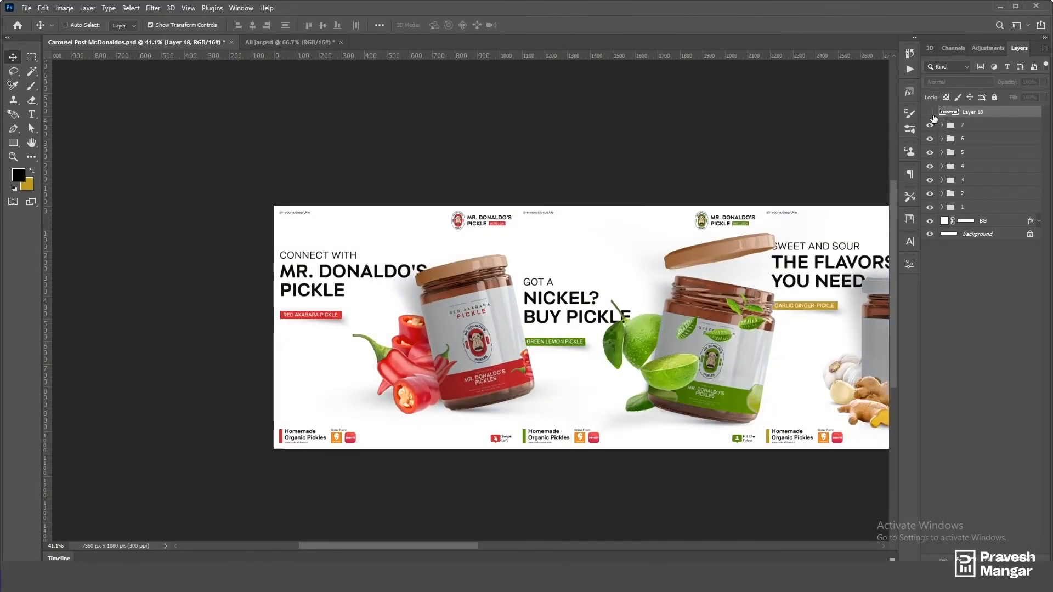
{"action": "scroll", "coordinate": [520, 317], "scroll_direction": "down", "scroll_amount": 6}
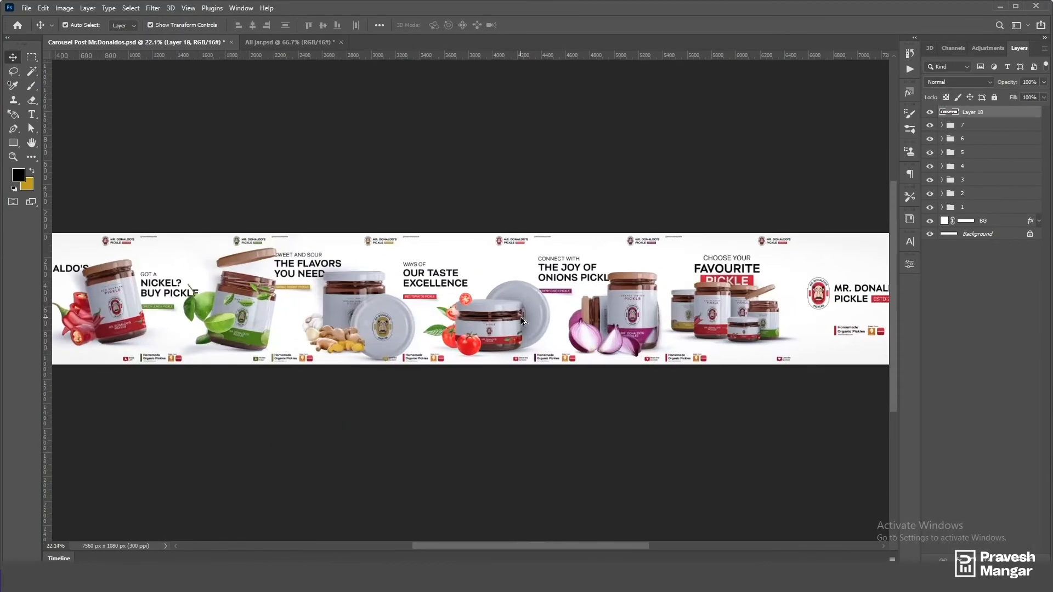
Step: Show the guides, remove all except the slide dividers, and create slices from the remaining guides
{"action": "key", "text": "ctrl+semicolon"}
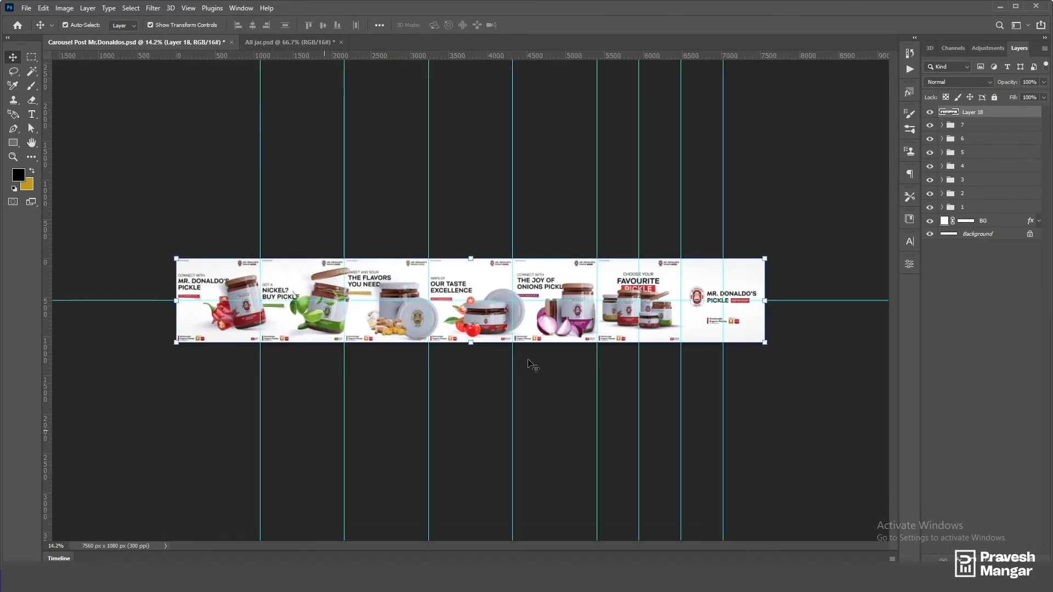
{"action": "key", "text": "i"}
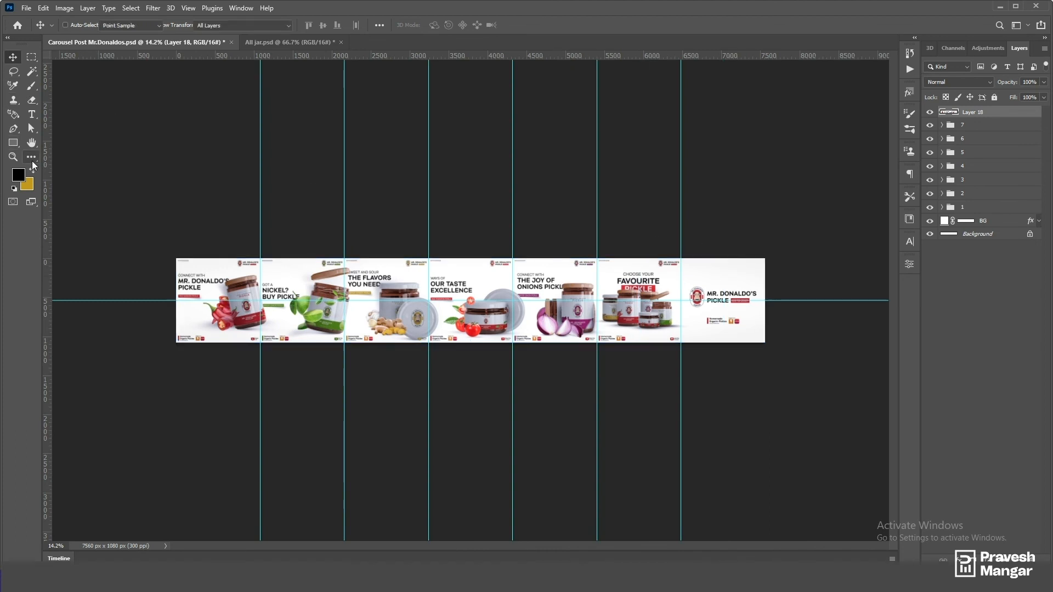
{"action": "left_click", "coordinate": [31, 158]}
{"action": "left_click", "coordinate": [80, 231]}
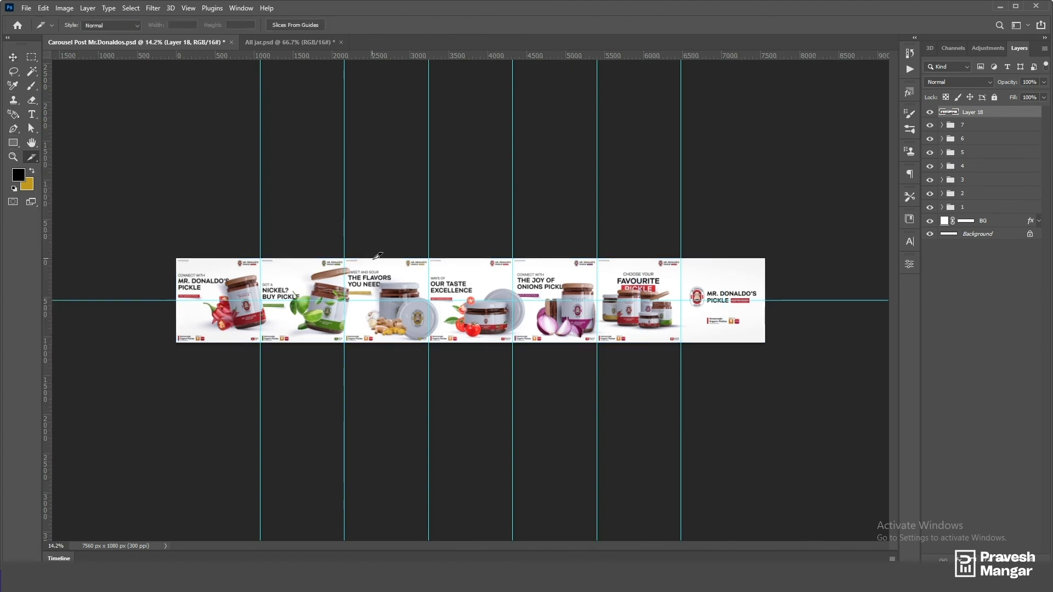
{"action": "scroll", "coordinate": [207, 219], "scroll_direction": "down", "scroll_amount": 1}
{"action": "left_click", "coordinate": [298, 25]}
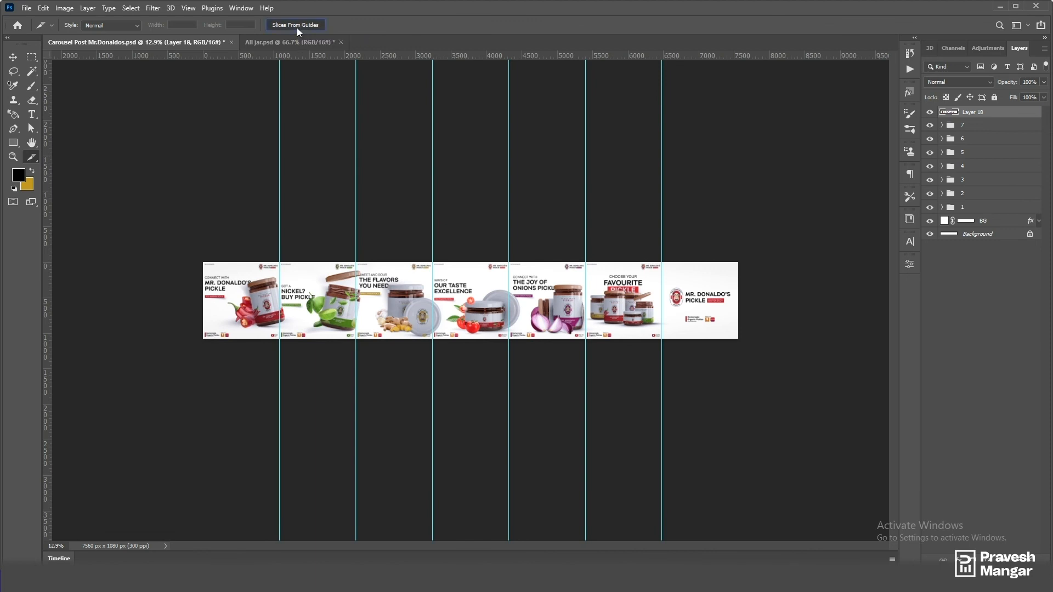
Step: Export all seven slices with Save for Web as 256-colour GIF images into the Output folder
{"action": "left_click", "coordinate": [26, 8]}
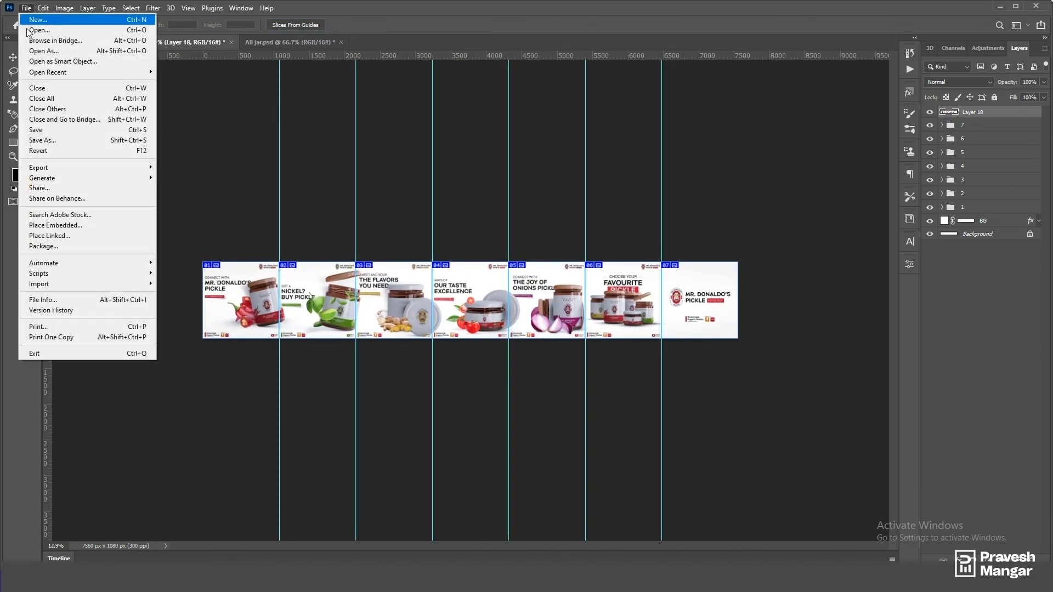
{"action": "mouse_move", "coordinate": [44, 169]}
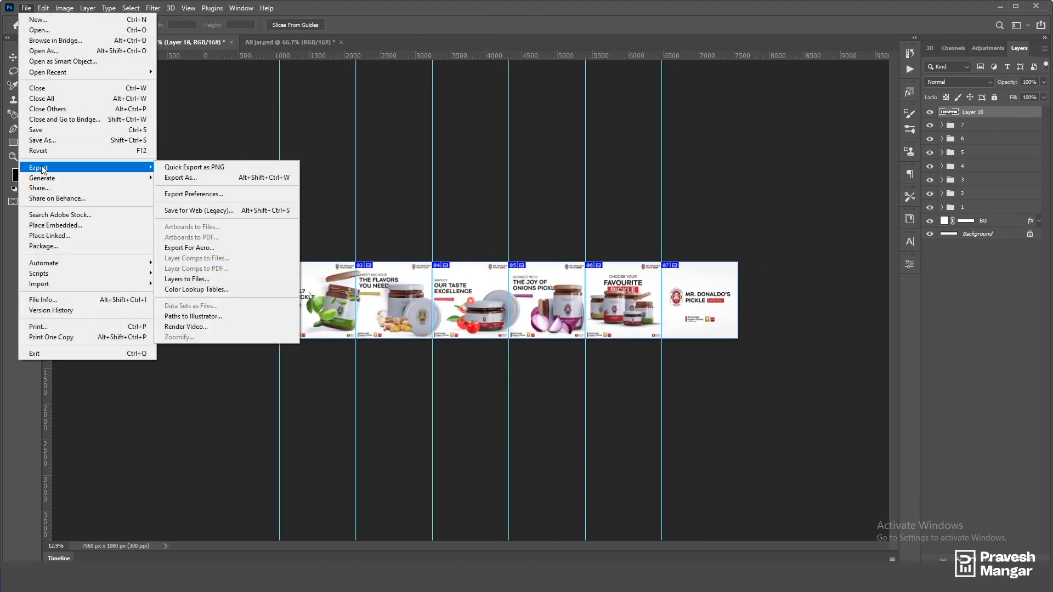
{"action": "left_click", "coordinate": [230, 212]}
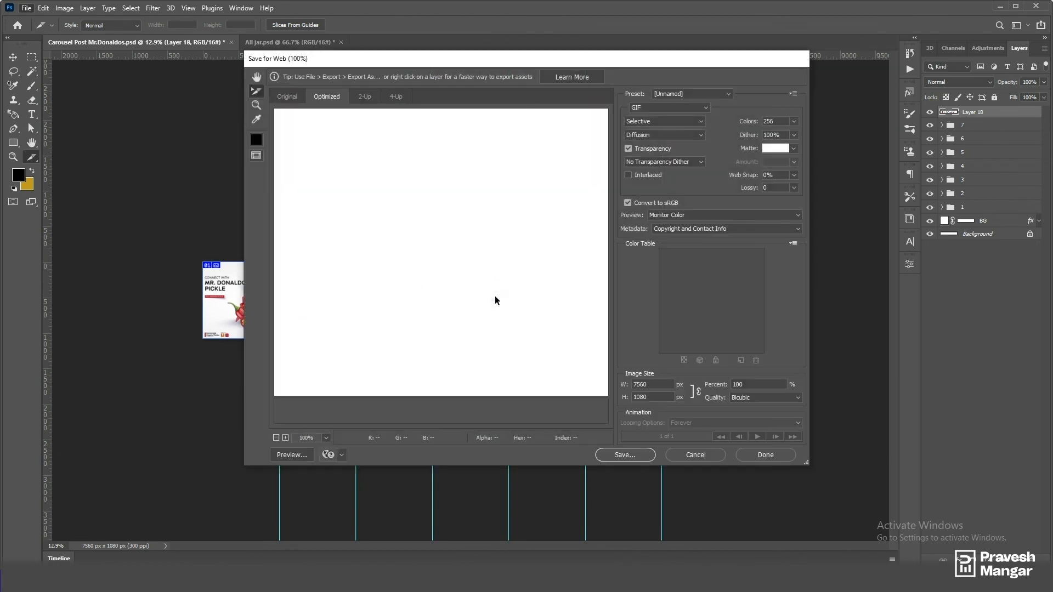
{"action": "scroll", "coordinate": [524, 276], "scroll_direction": "down", "scroll_amount": 8}
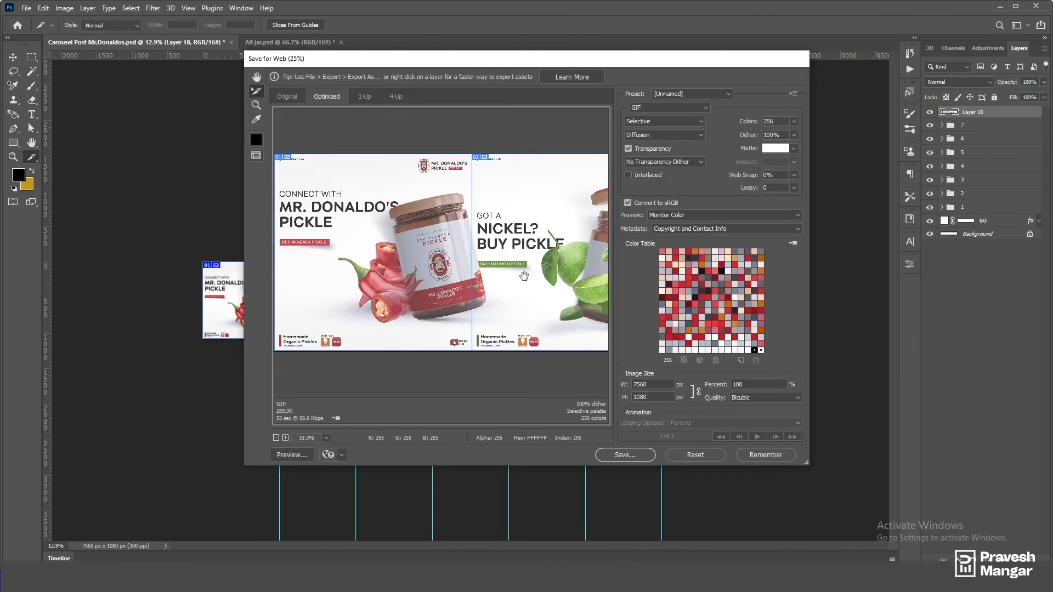
{"action": "scroll", "coordinate": [524, 275], "scroll_direction": "up", "scroll_amount": 4}
{"action": "scroll", "coordinate": [331, 222], "scroll_direction": "down", "scroll_amount": 4}
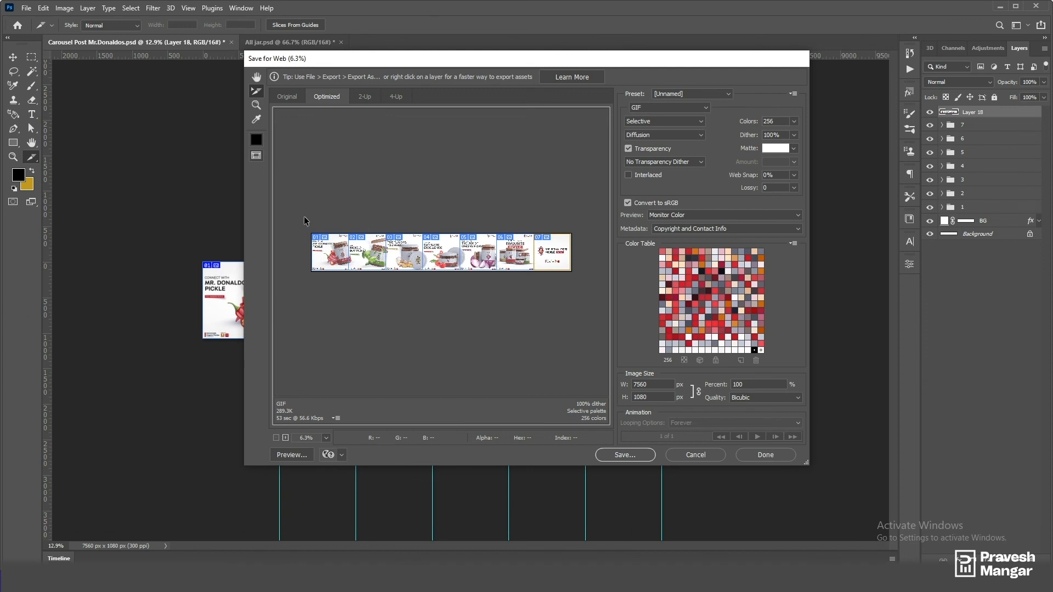
{"action": "left_click", "coordinate": [571, 328]}
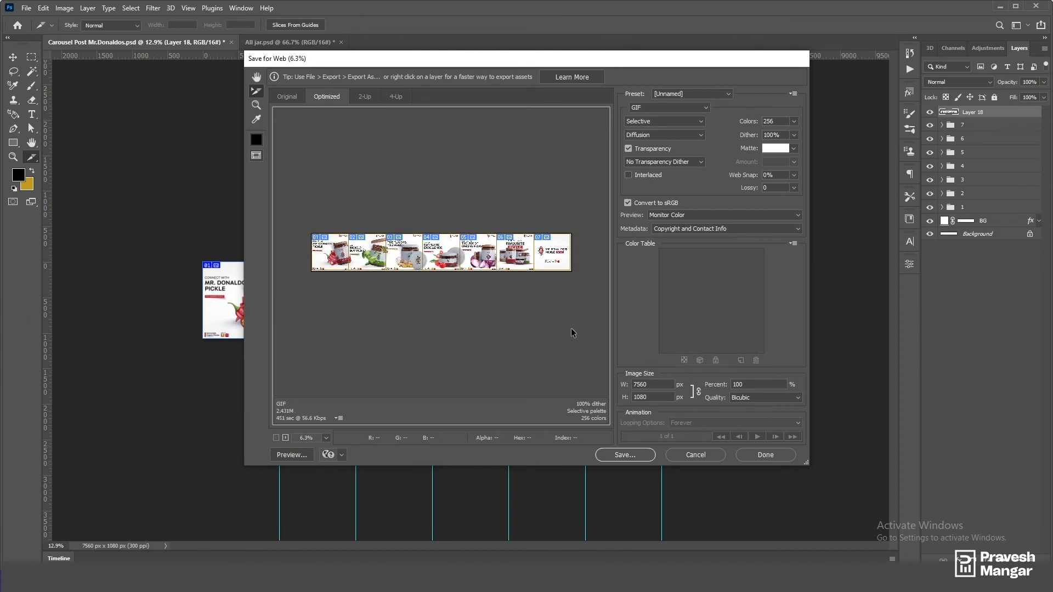
{"action": "left_click", "coordinate": [626, 456]}
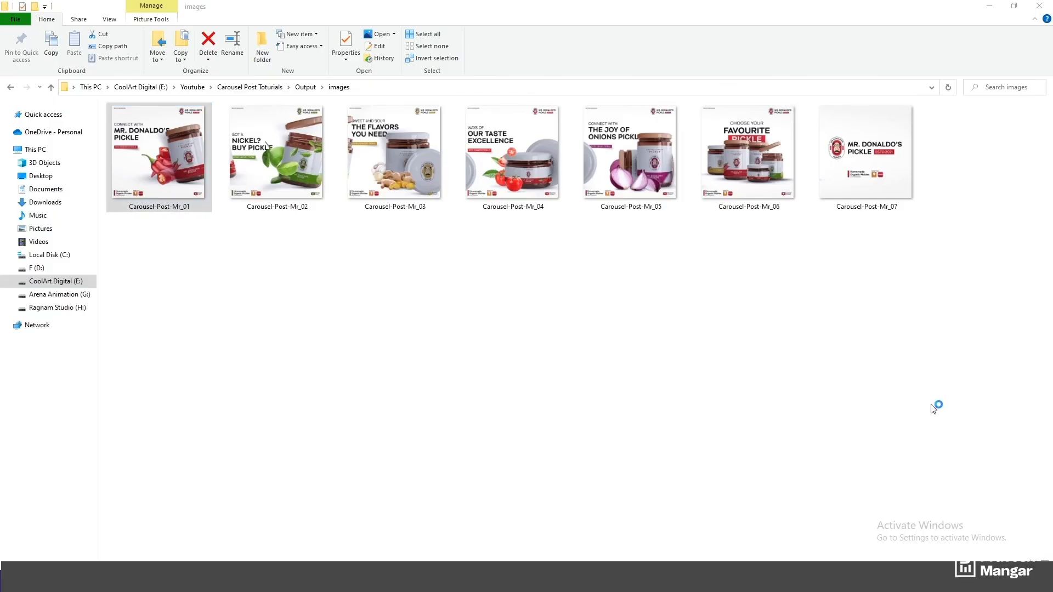
Step: Open Carousel-Post-Mr_01 in the Photos viewer and page through the exported slides
{"action": "key", "text": "Return"}
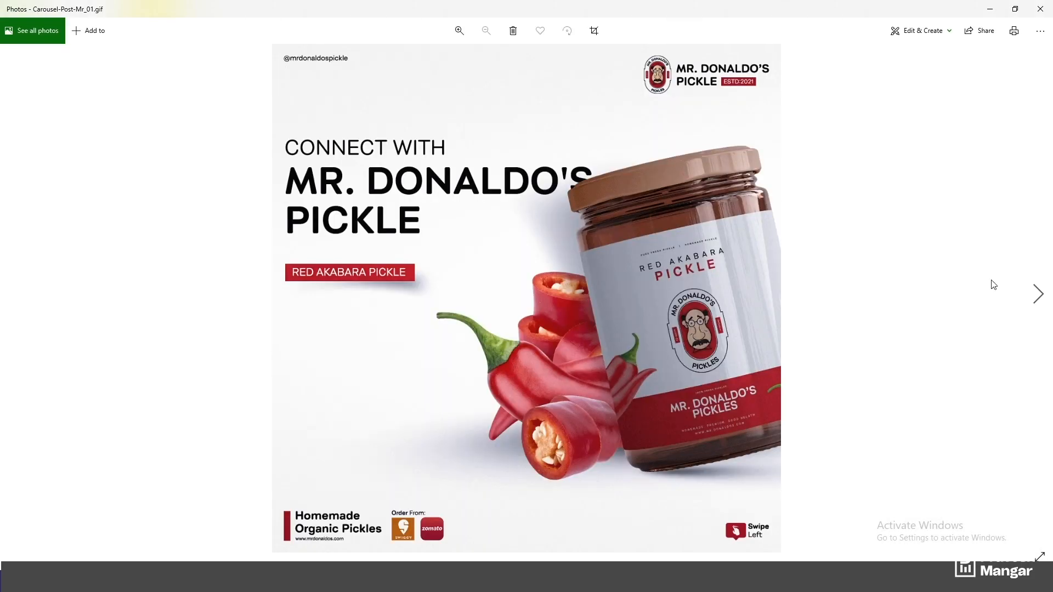
{"action": "left_click", "coordinate": [1049, 305]}
{"action": "left_click", "coordinate": [1049, 306]}
{"action": "left_click", "coordinate": [1049, 305]}
{"action": "left_click", "coordinate": [1049, 306]}
{"action": "left_click", "coordinate": [1049, 306]}
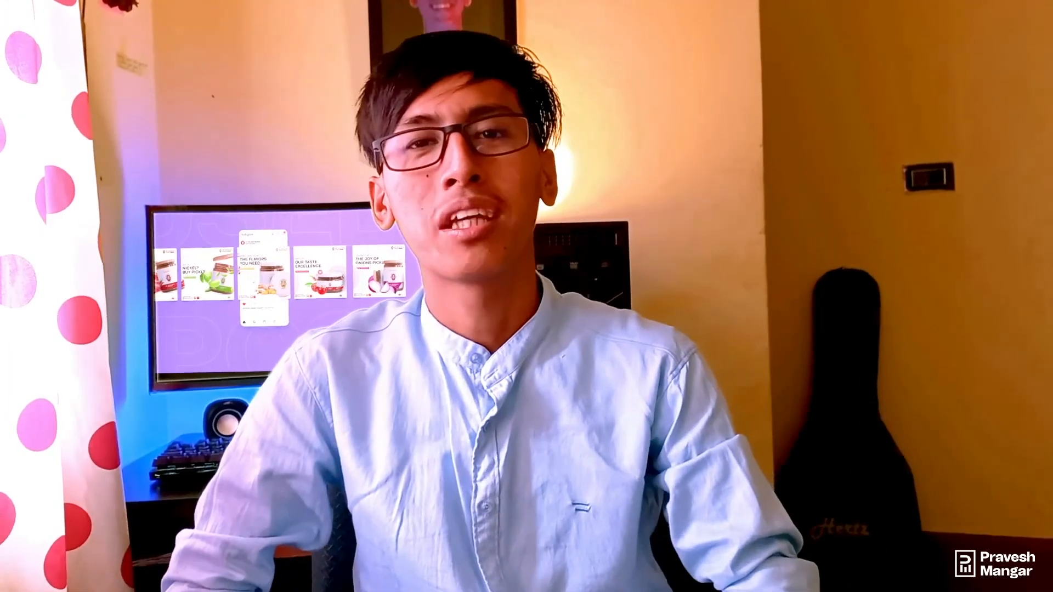